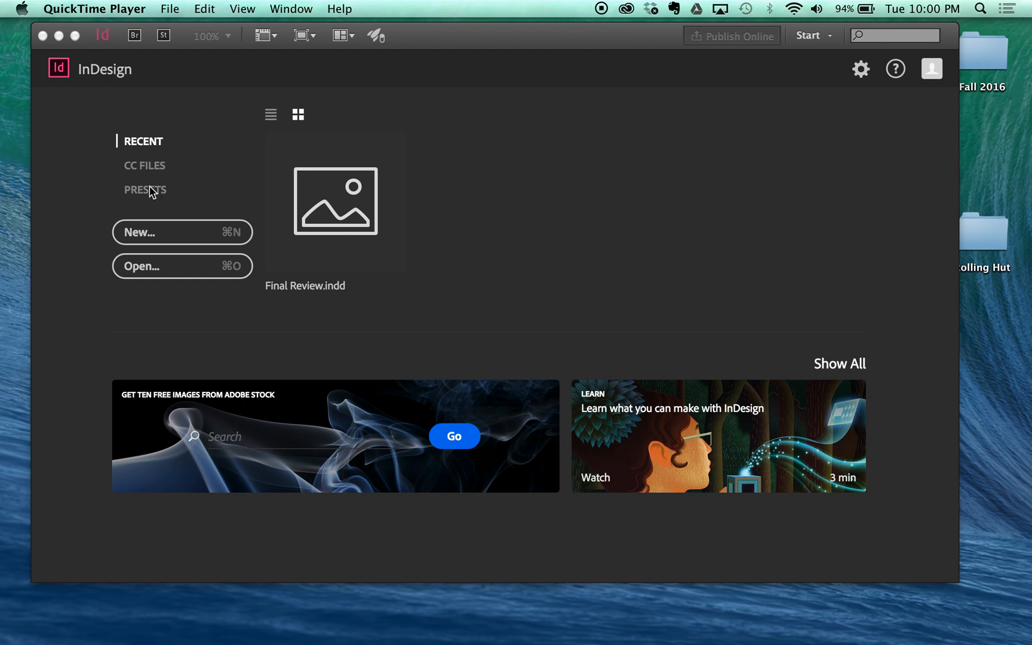
Start a new print document with 10 pages, starting at page 1, and turn off facing pages
left_click(162, 238)
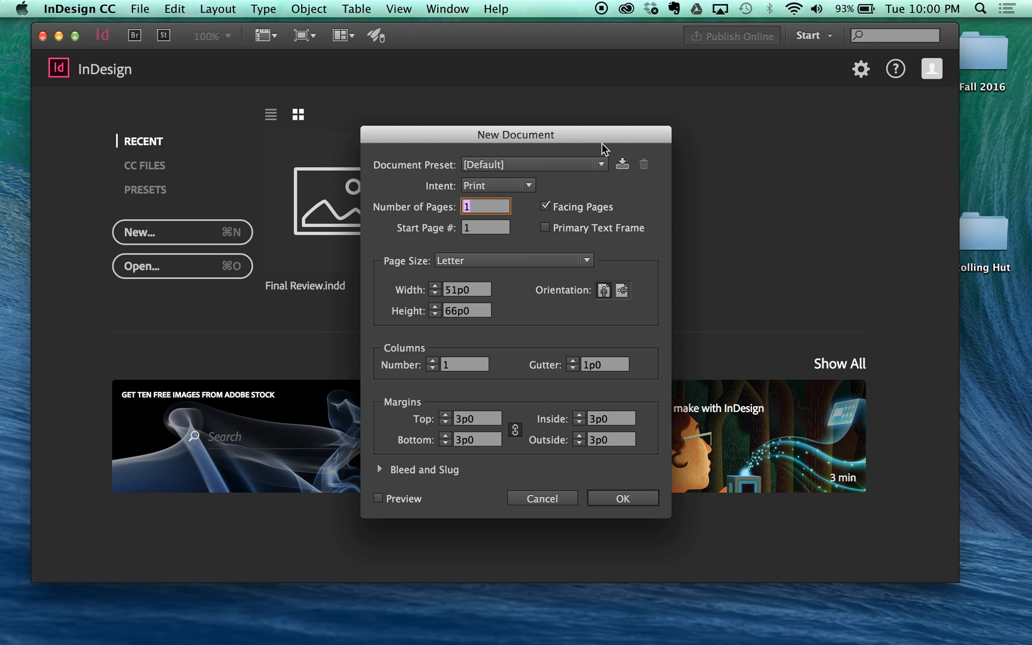
left_click(530, 169)
left_click(452, 182)
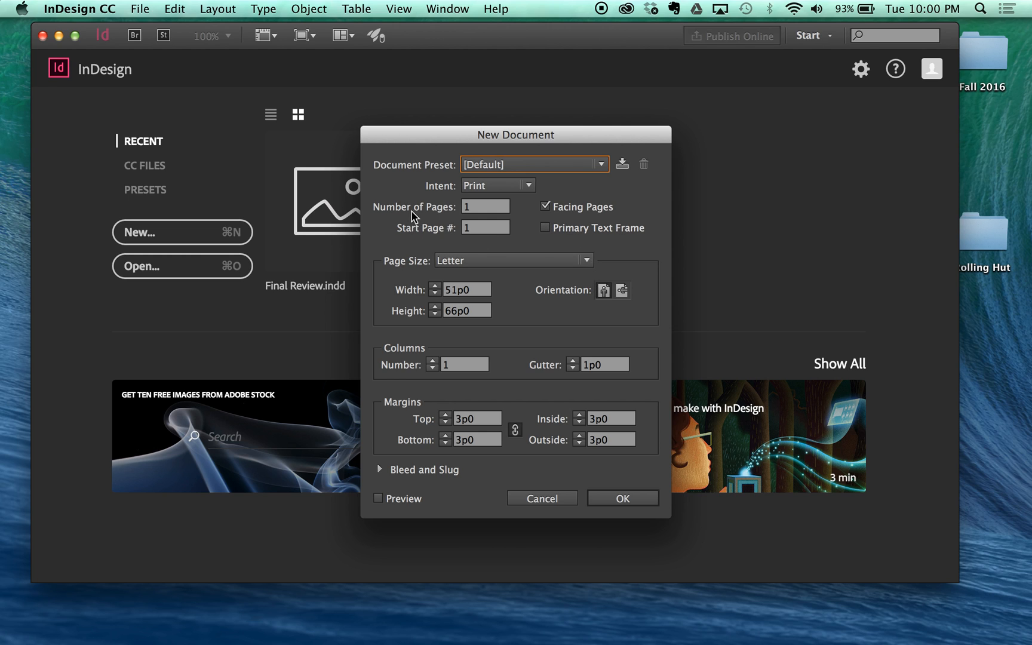
left_click(476, 207)
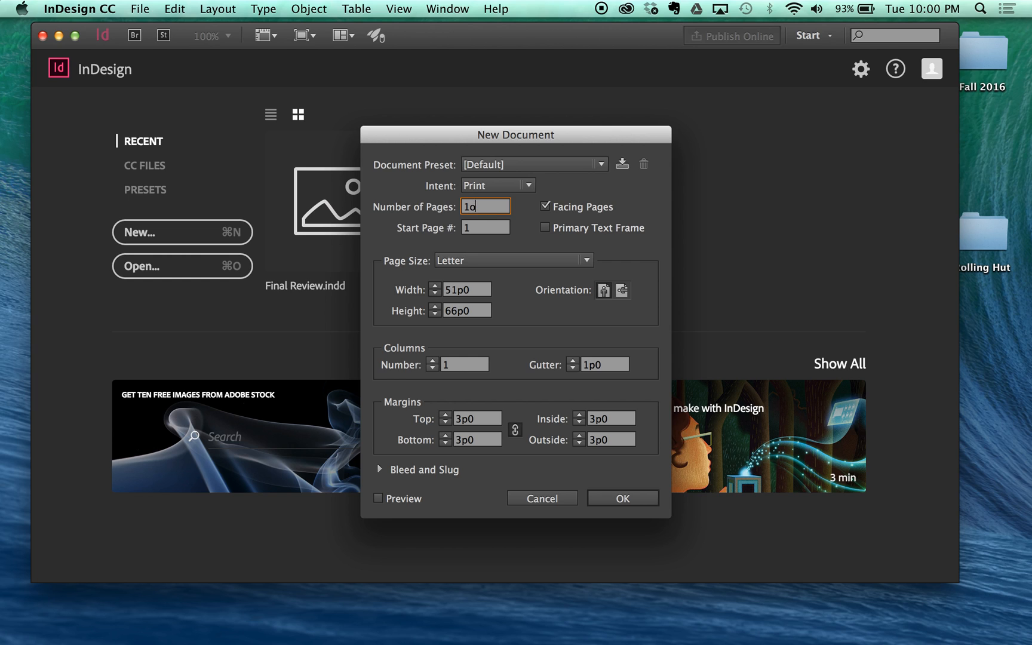
type("0")
left_click(482, 231)
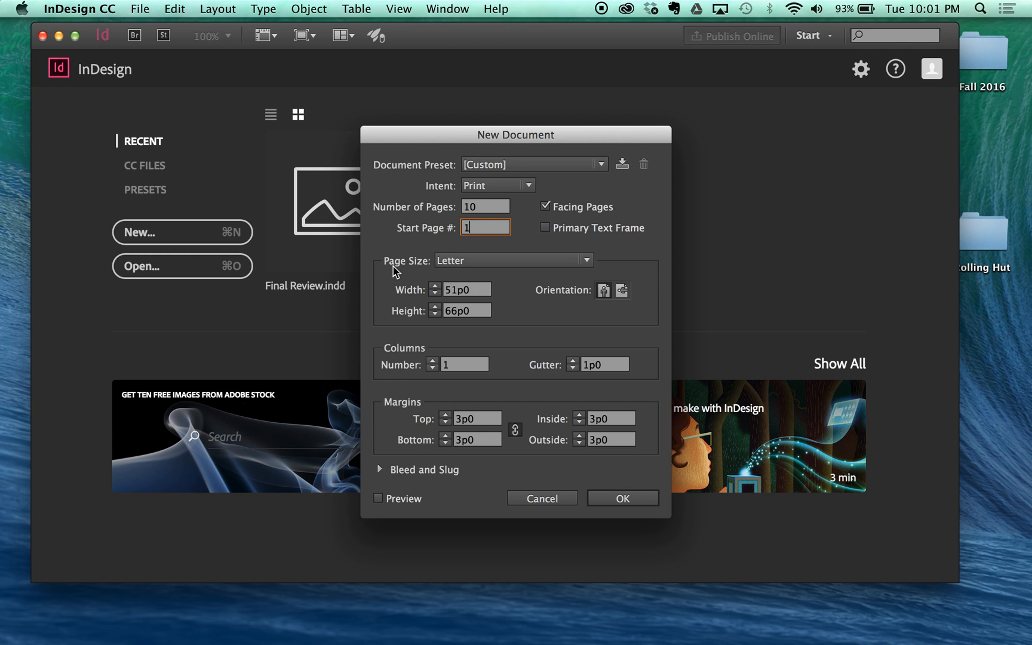
left_click(545, 207)
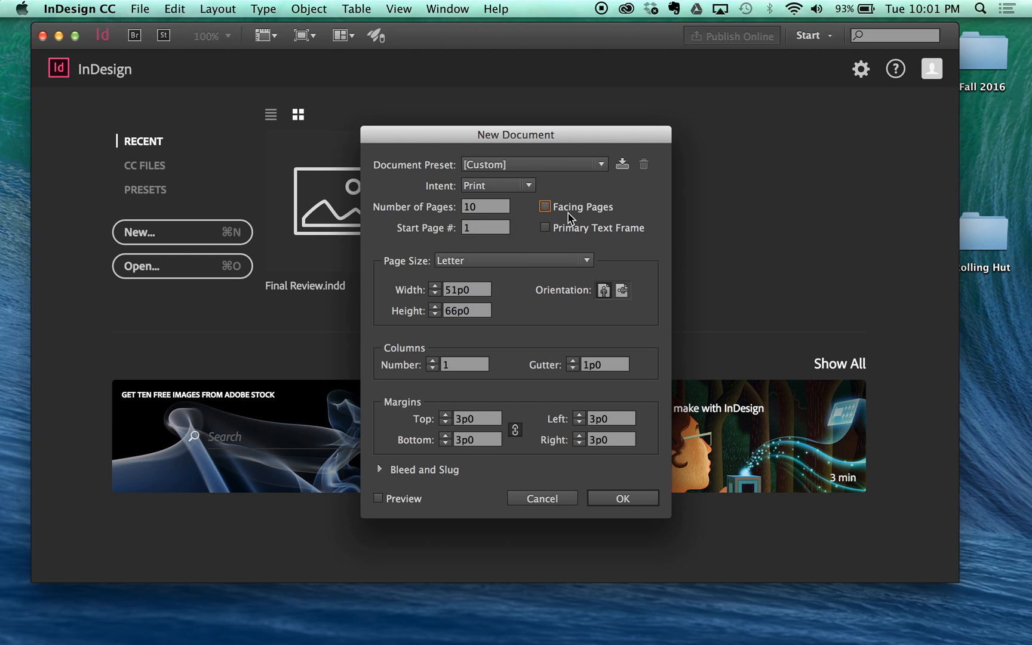
Set the page size to Tabloid in landscape format, with a width of 102p0 and a height of 11 inches (66p0)
left_click(583, 261)
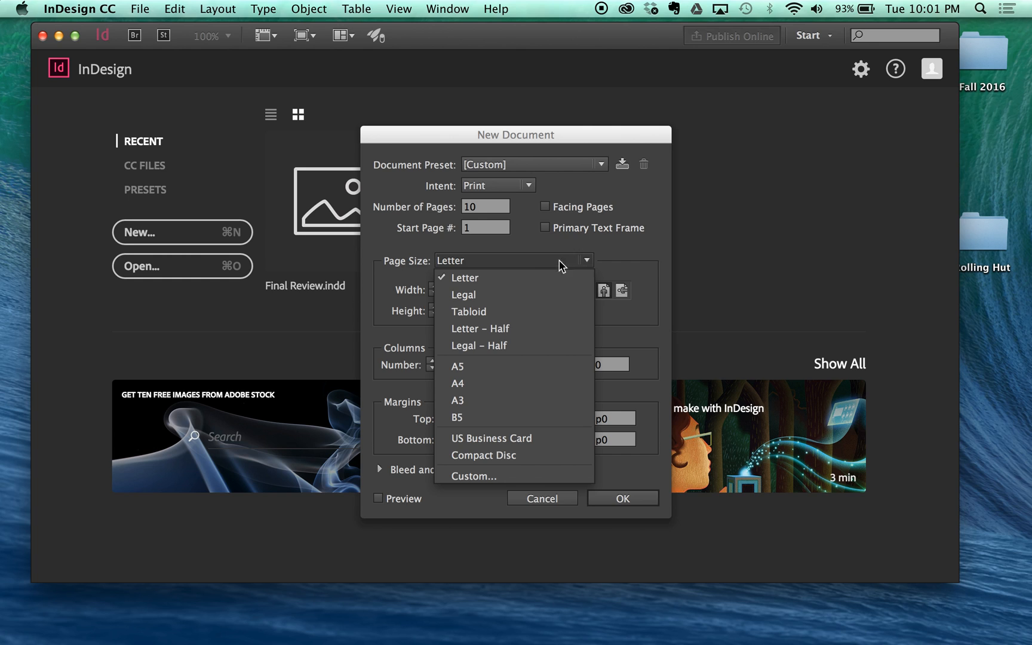
left_click(491, 311)
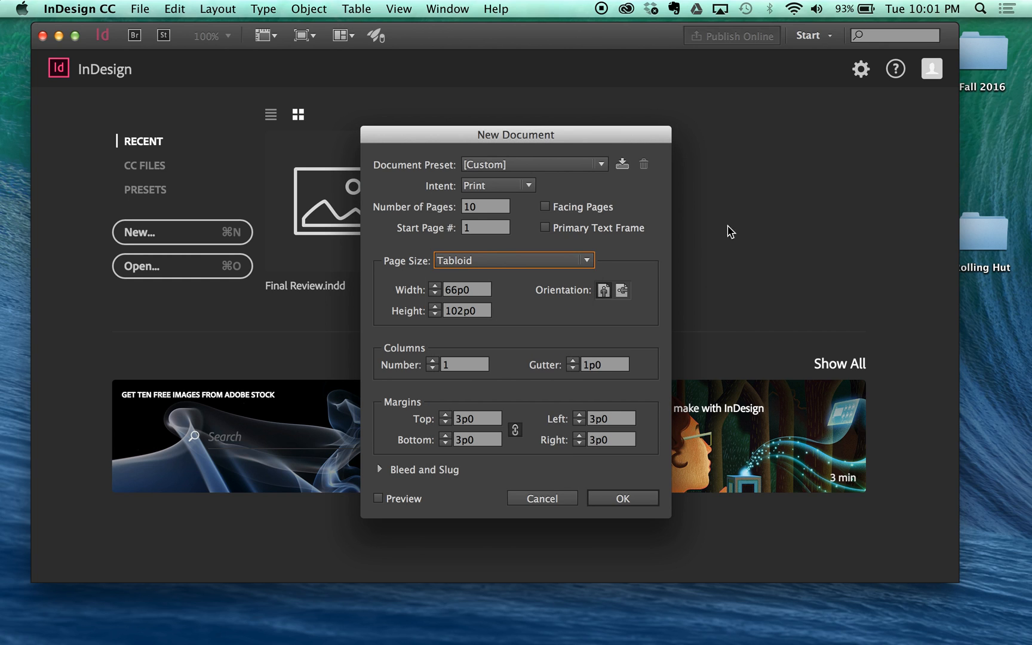
left_click(470, 291)
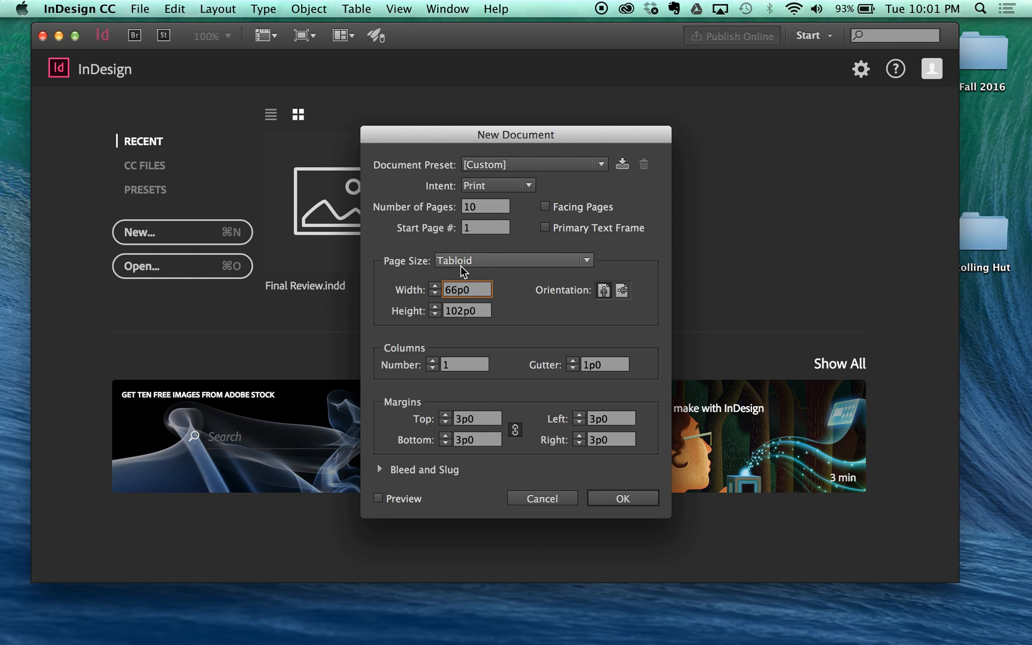
left_click_drag(485, 290, 438, 291)
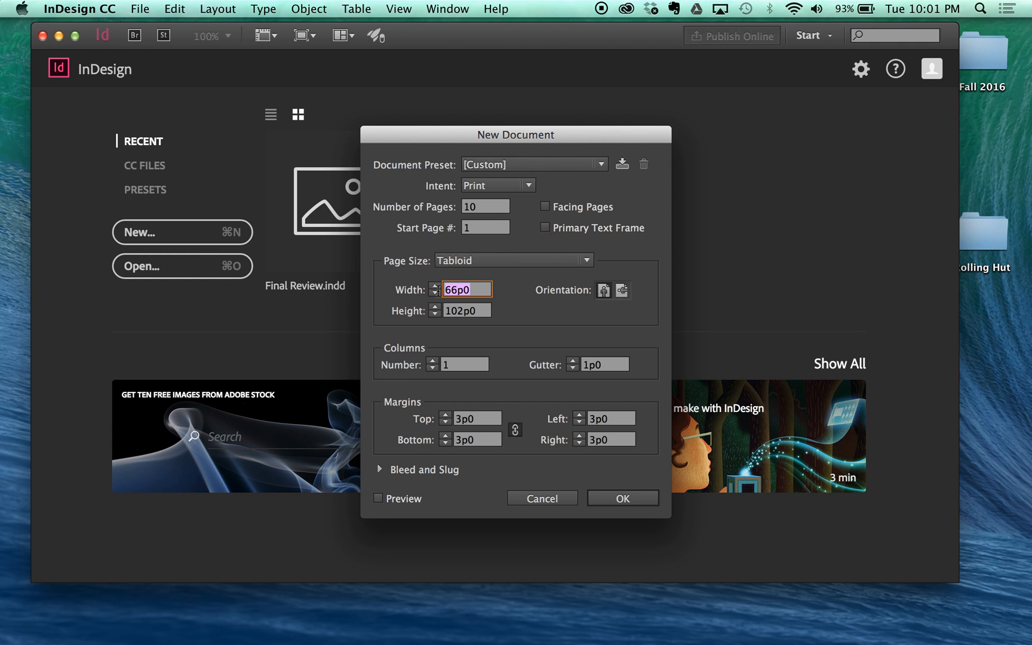
type("102")
left_click(477, 310)
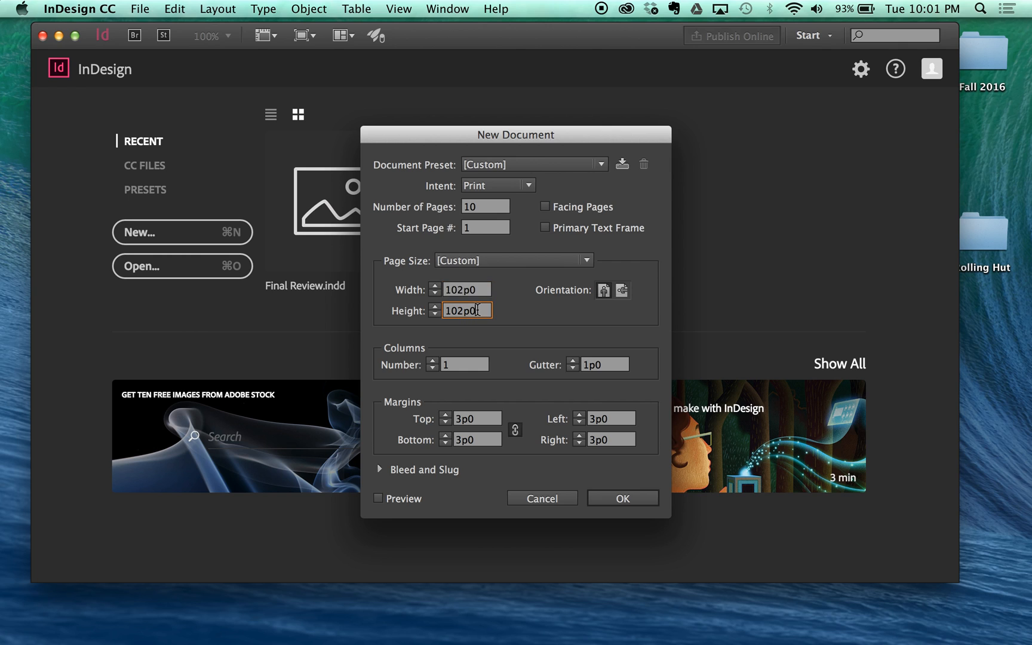
left_click_drag(483, 310, 440, 310)
type("11\"")
key("shift+Tab")
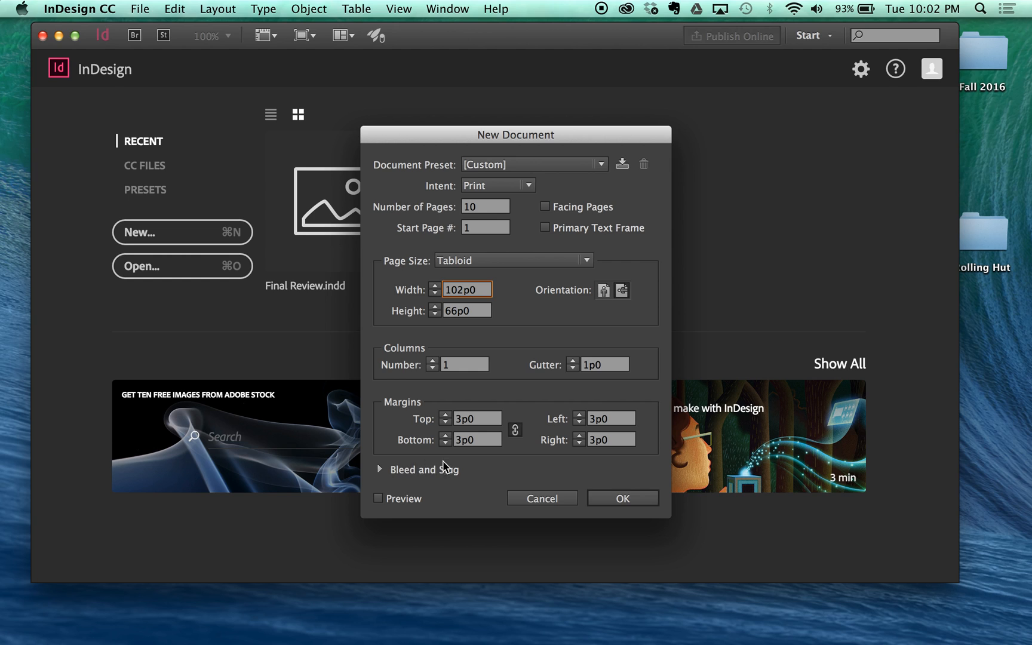
Set all four page margins together to 0.25 inch (1p6)
double_click(481, 418)
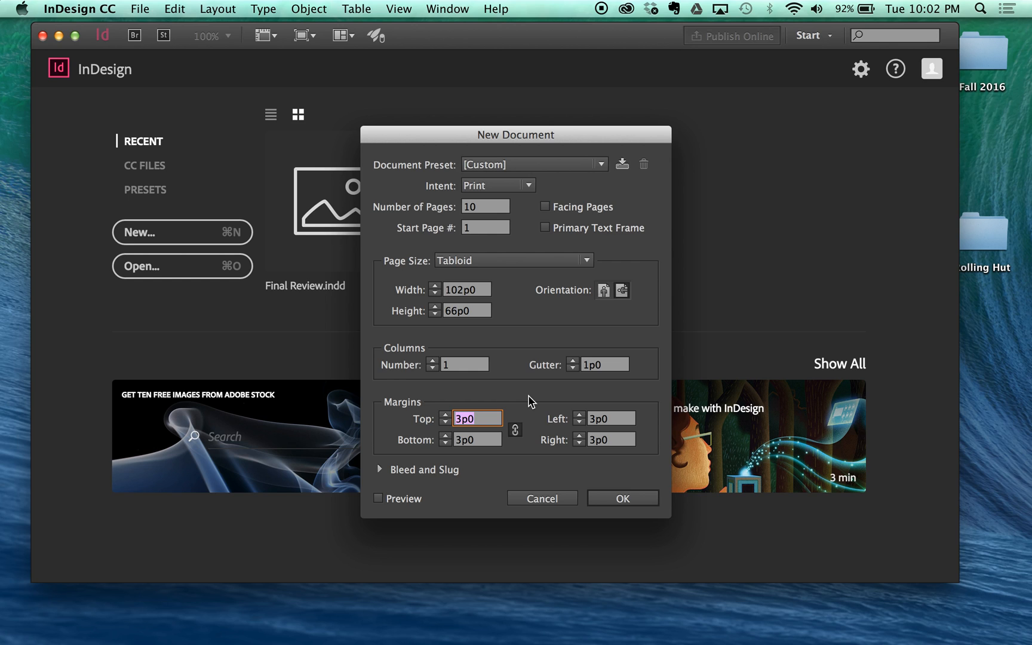
type(".25")
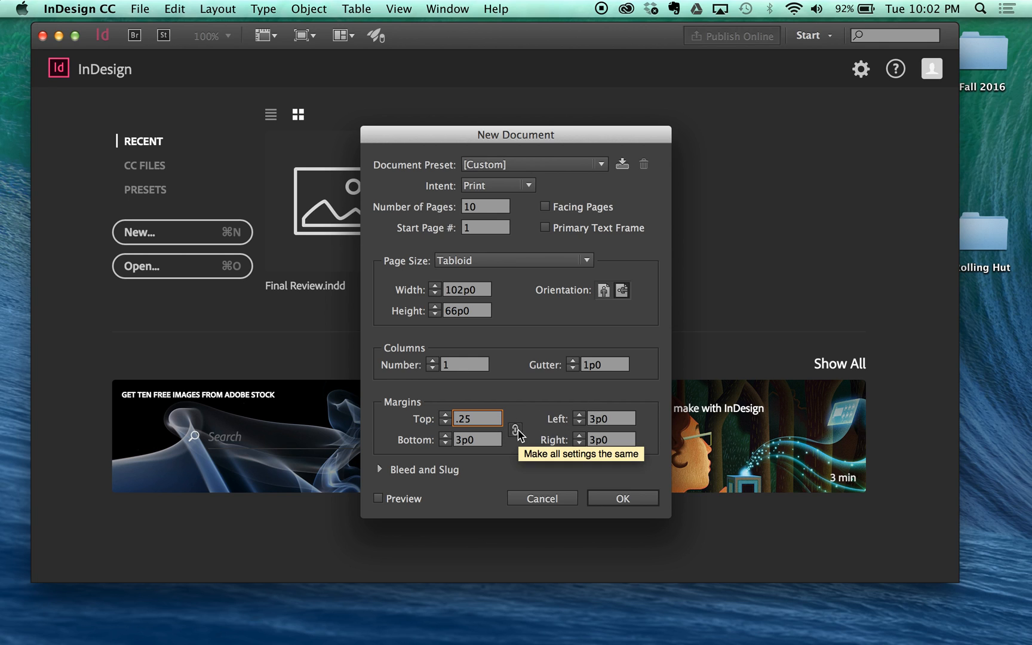
left_click(515, 430)
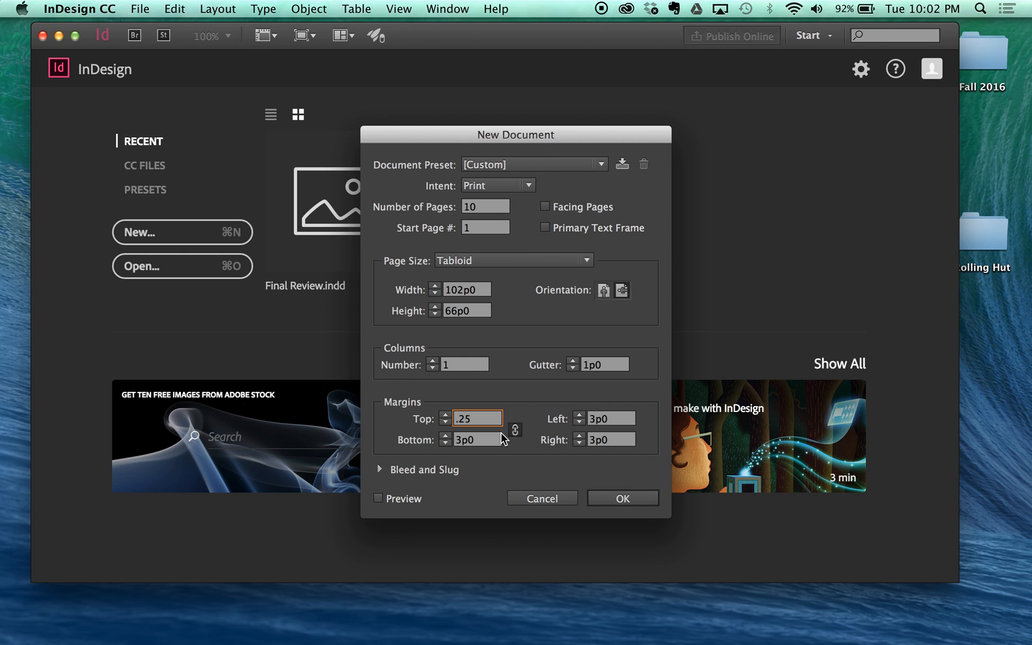
left_click(500, 440)
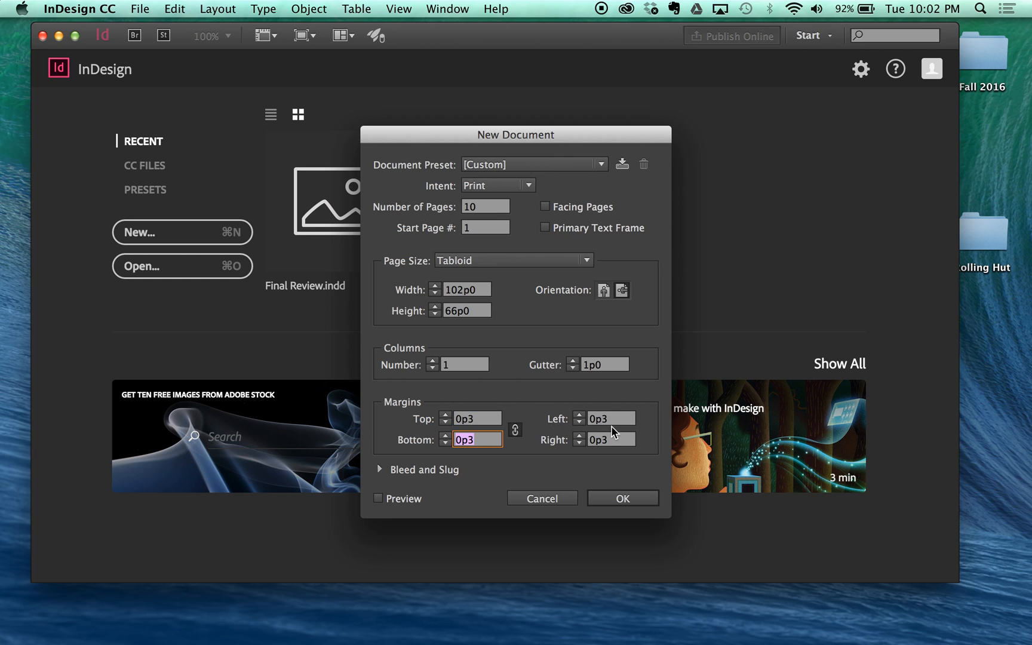
left_click(481, 418)
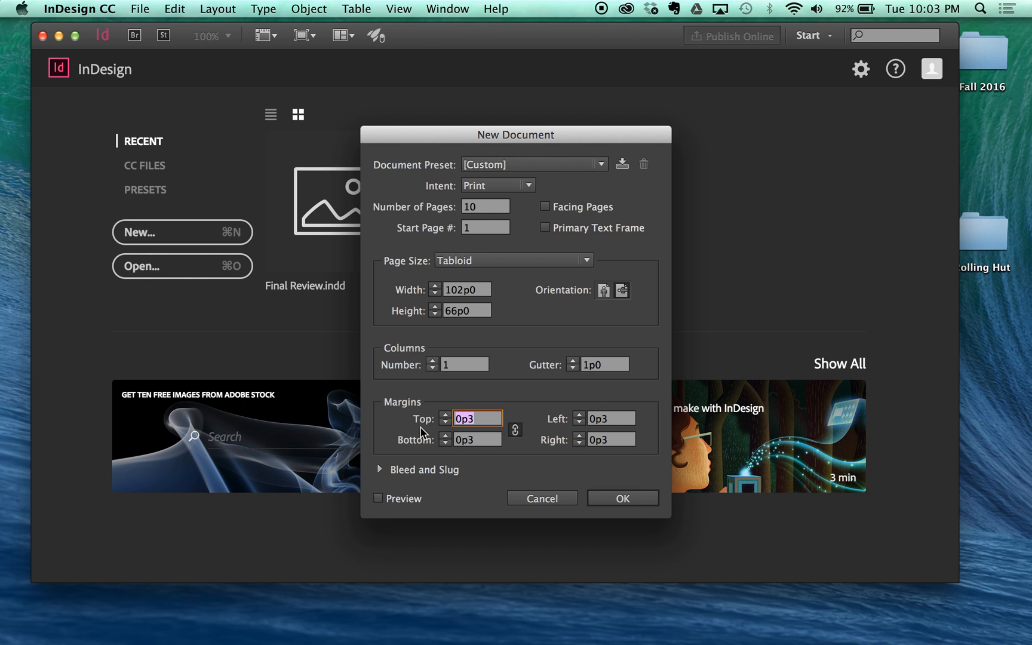
type(".25")
left_click(464, 440)
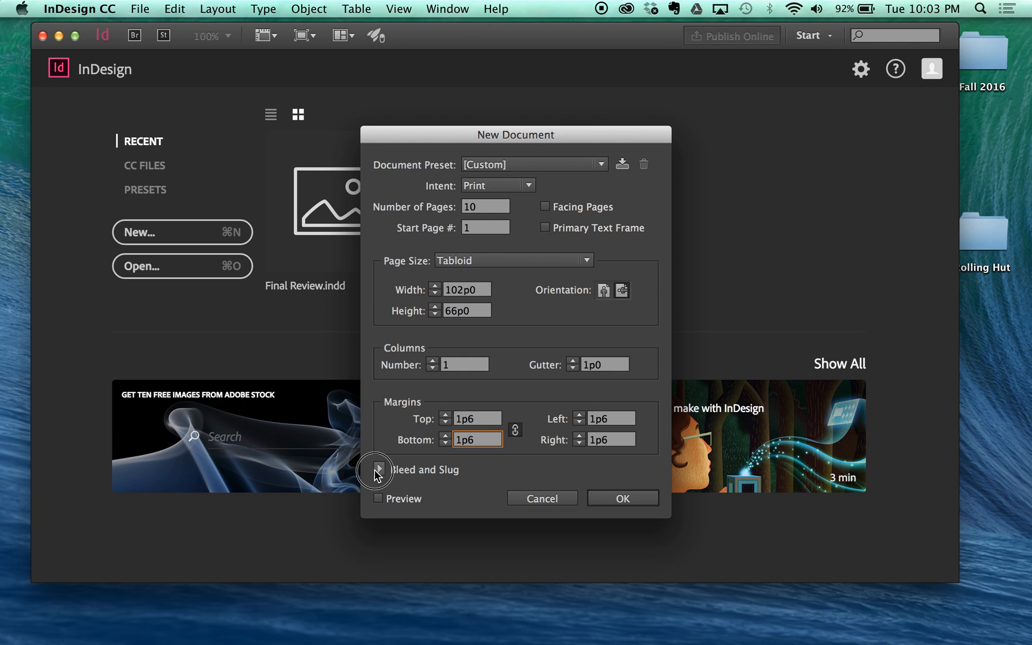
Reveal the bleed and slug settings, then create the document and enlarge its window to fill the screen
left_click(378, 469)
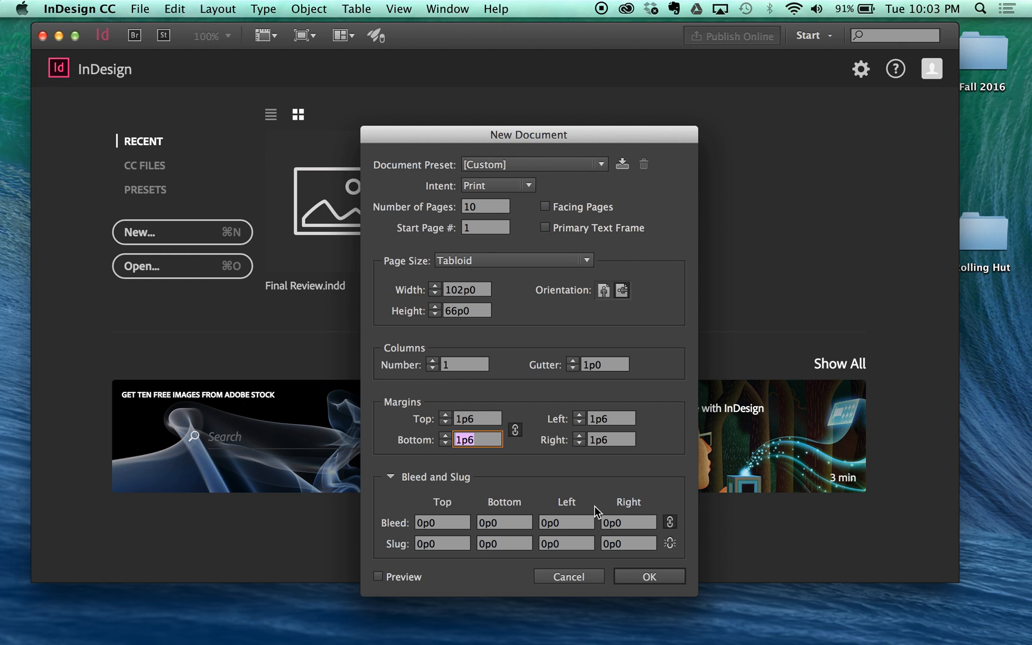
left_click(642, 577)
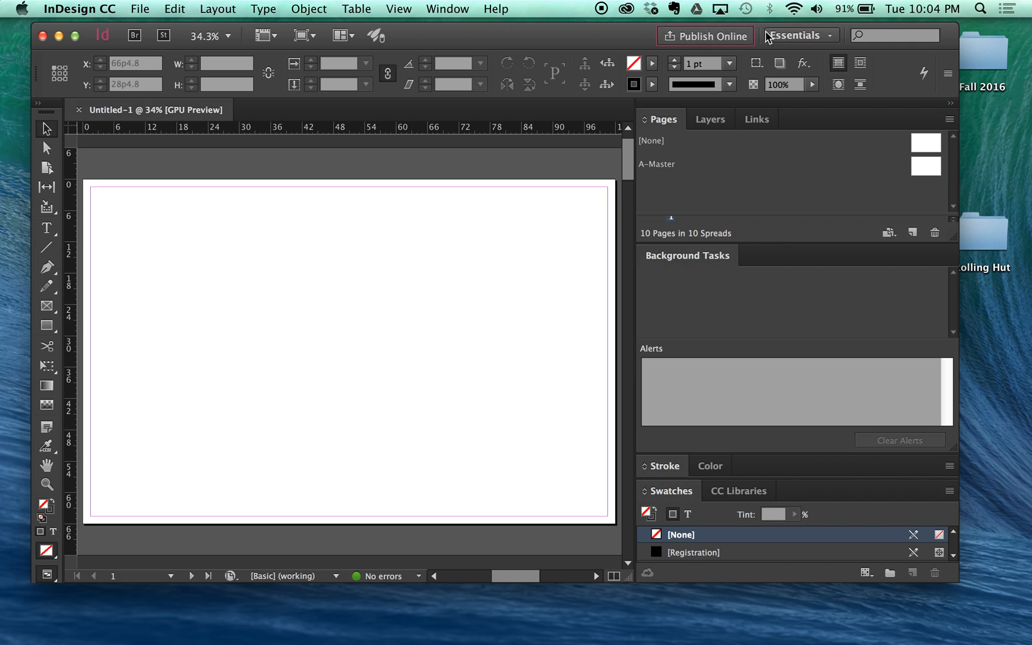
left_click_drag(541, 47, 545, 42)
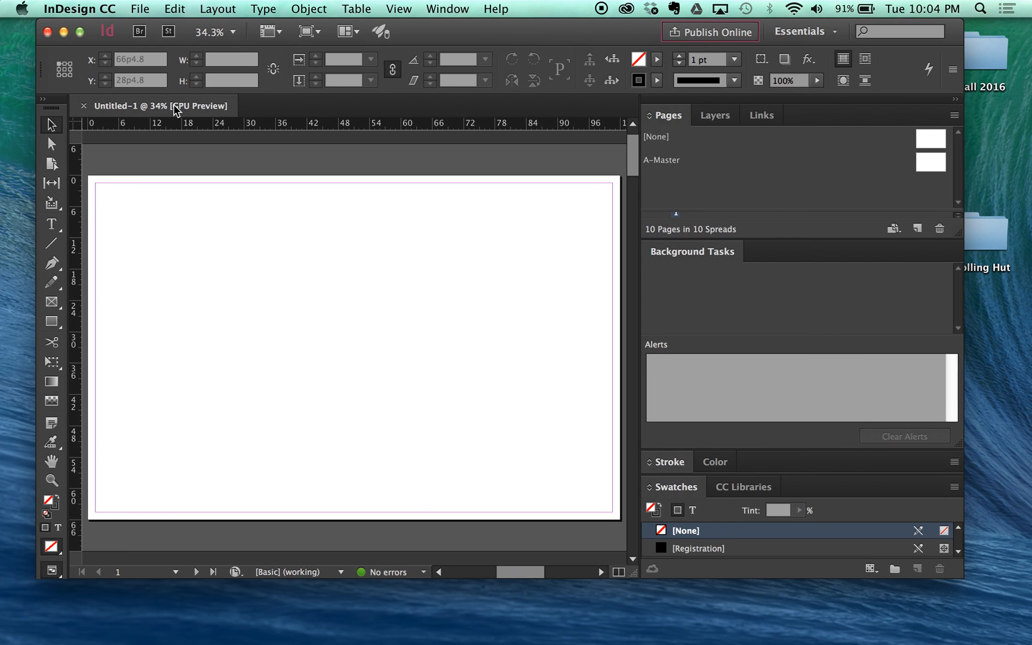
left_click(79, 31)
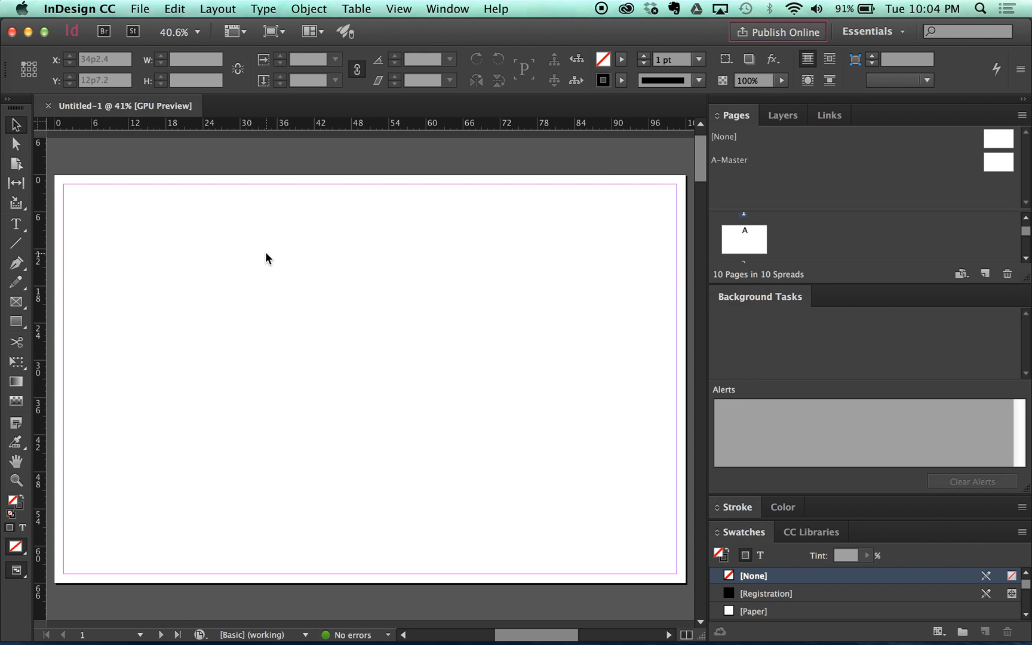
Look through all pages of the new document to check their layout and margins, and return to the first page
key("super+minus")
key("super+equal")
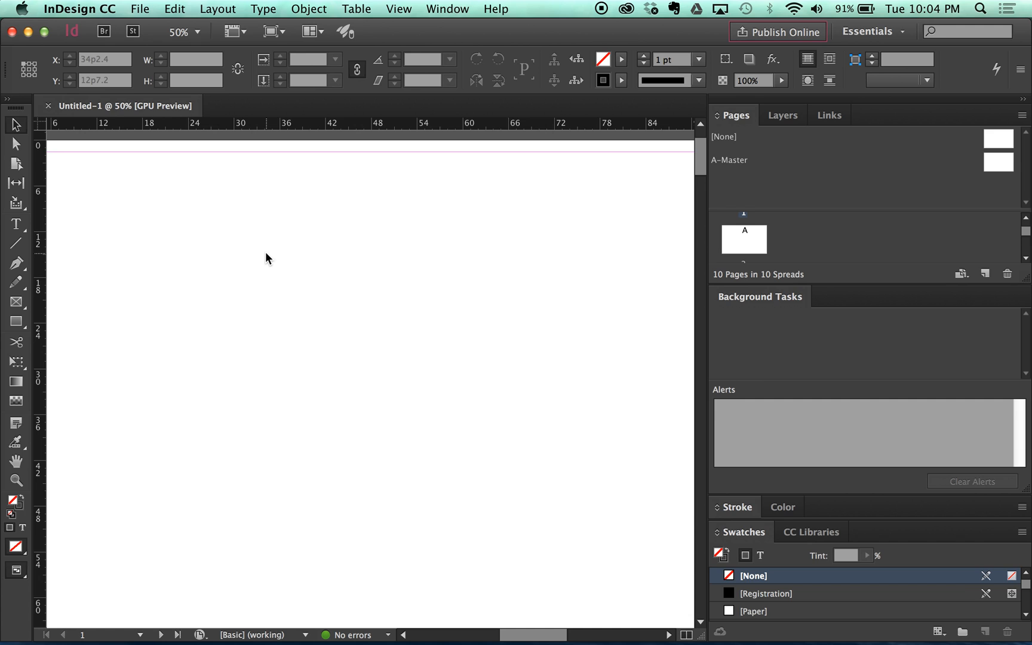
key("super+minus")
key("super+minus")
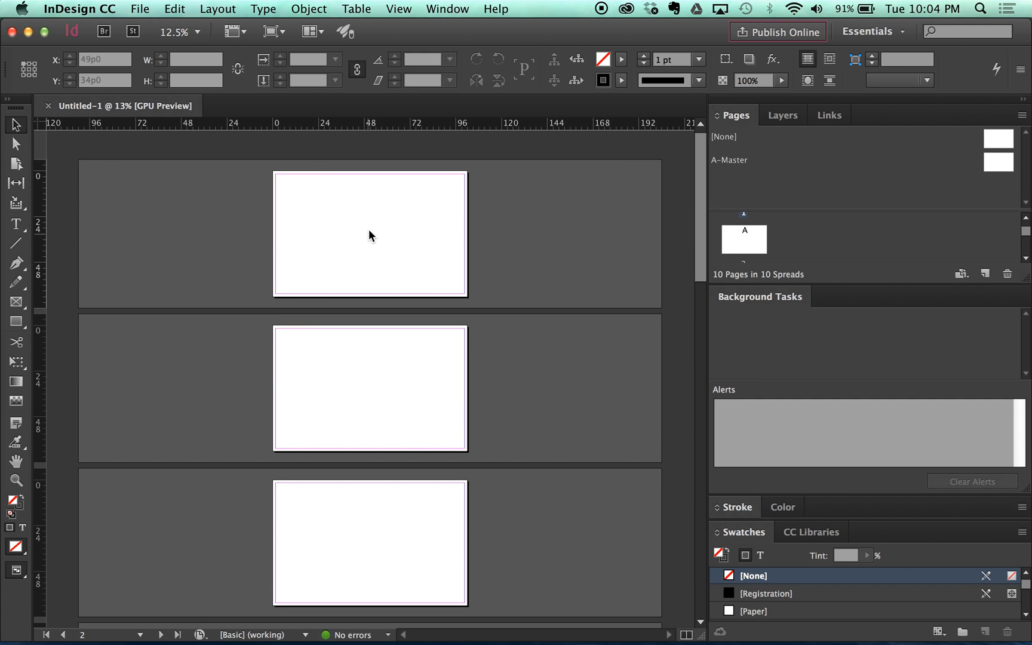
scroll(377, 214, "down", 5)
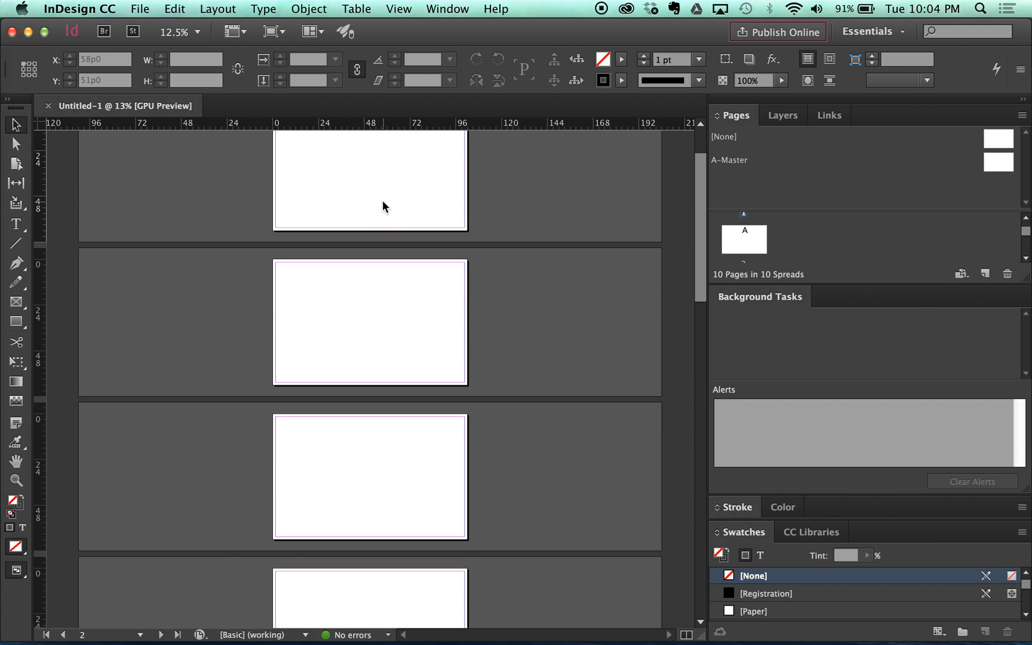
scroll(381, 205, "down", 4)
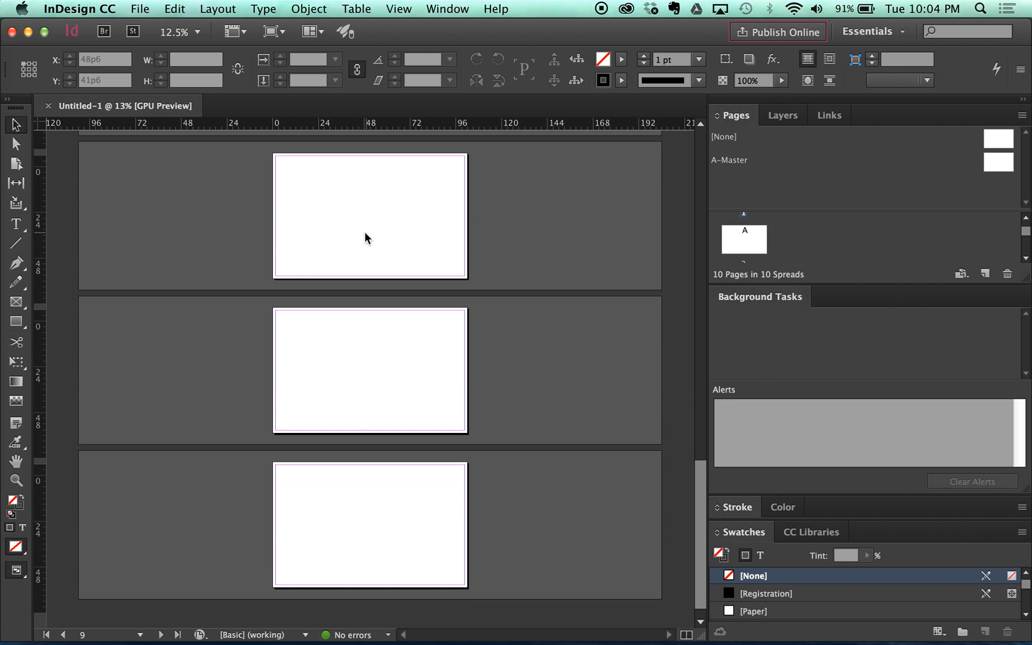
scroll(375, 272, "up", 8)
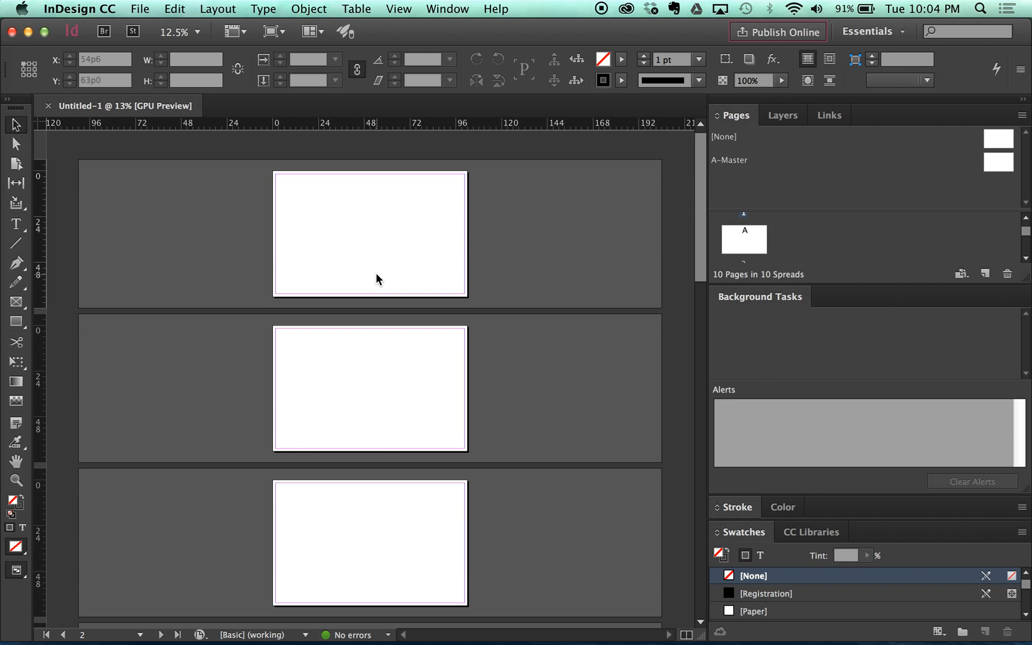
key("super+equal")
scroll(491, 265, "up", 3)
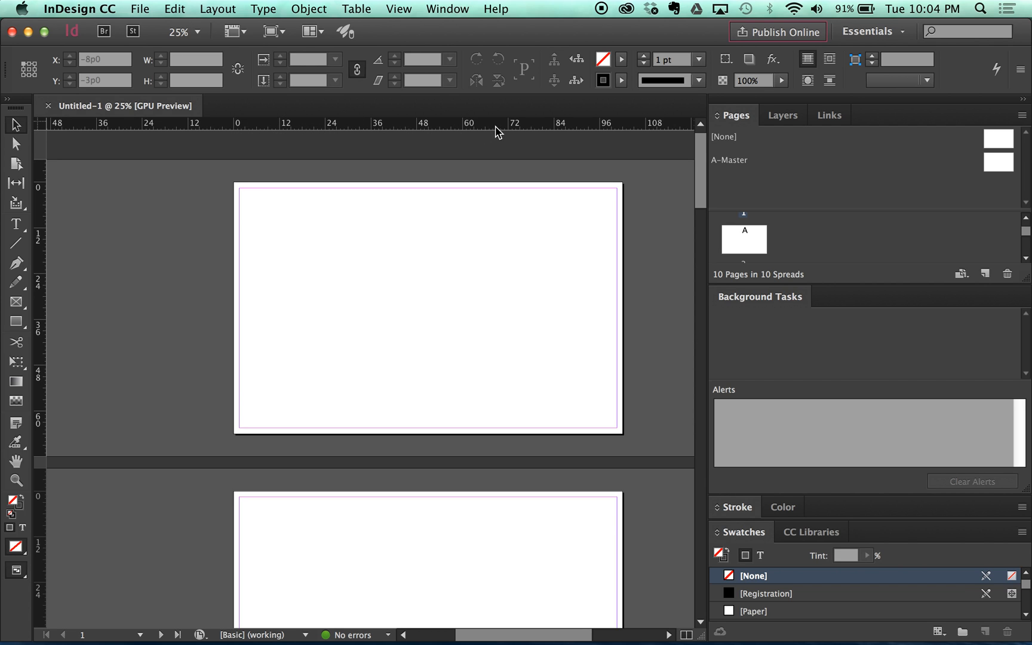
Change the units of both the horizontal and vertical rulers to inches
right_click(426, 127)
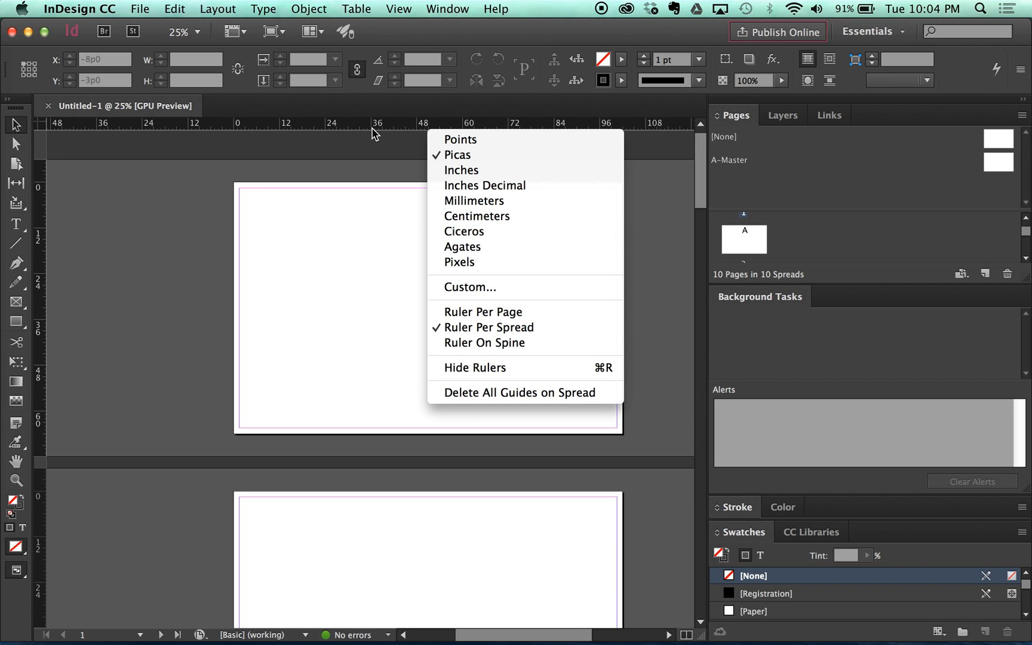
left_click(461, 170)
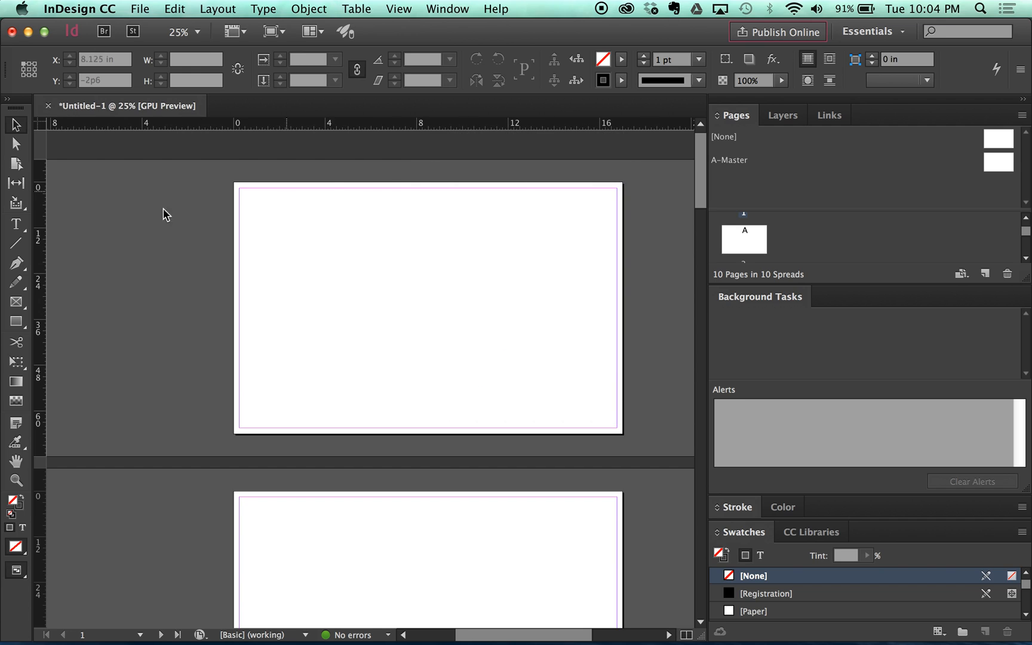
right_click(43, 256)
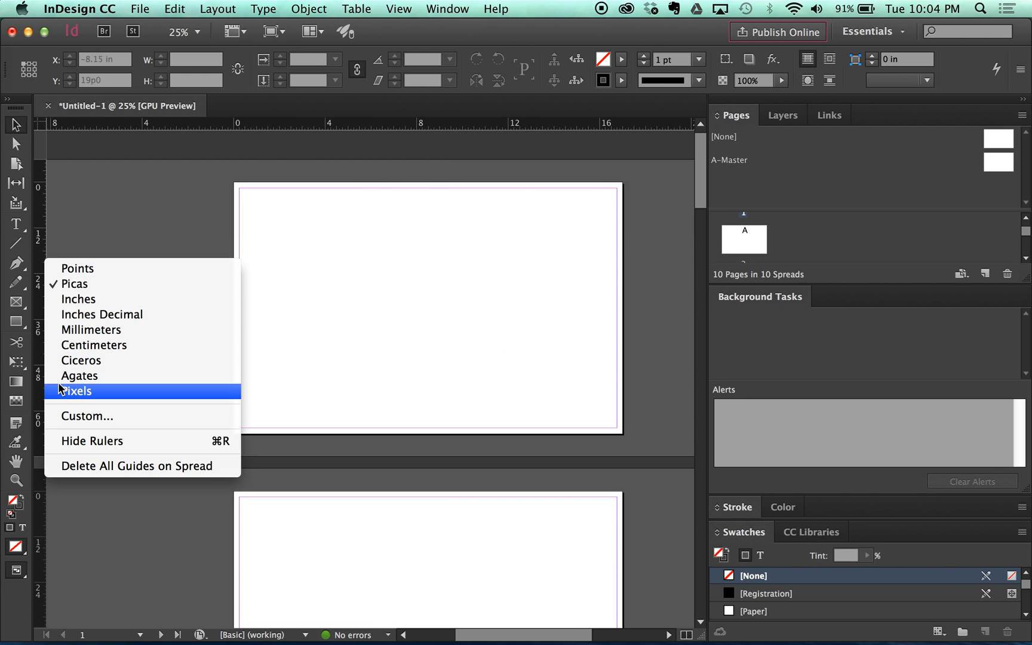
left_click(64, 303)
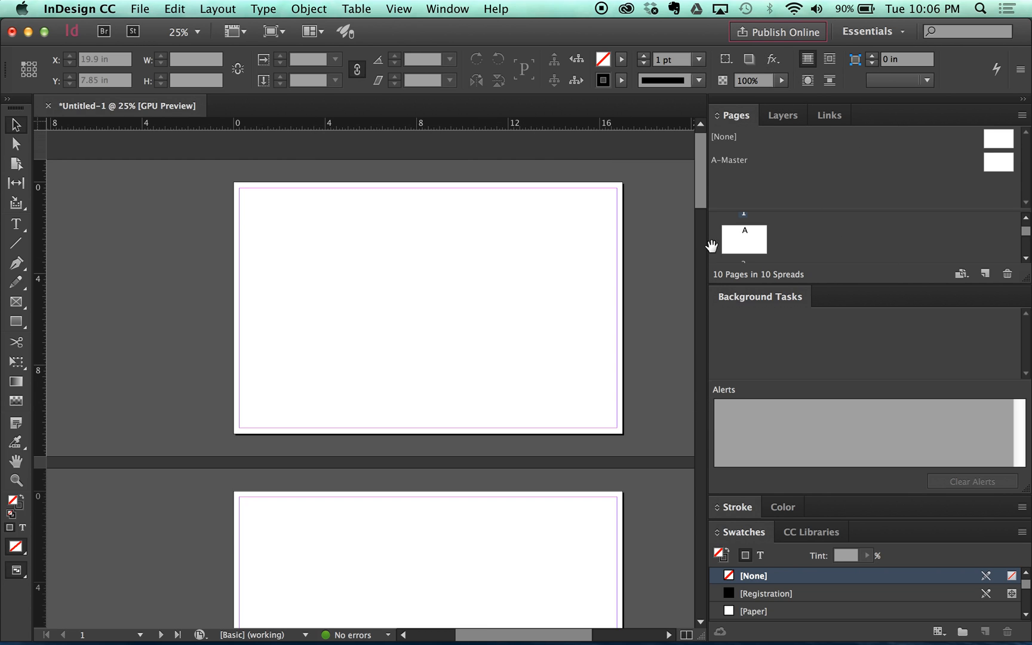
Browse the page thumbnails, go to page 7 in the document, and return to the thumbnail of page 1
scroll(795, 230, "down", 1)
scroll(797, 229, "down", 8)
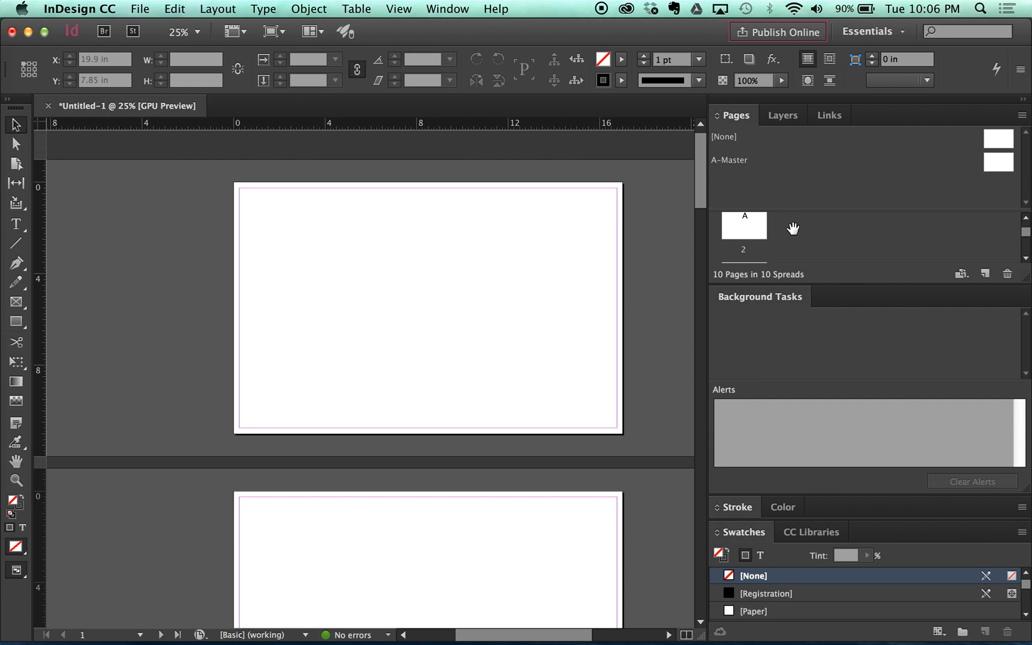
scroll(788, 230, "down", 4)
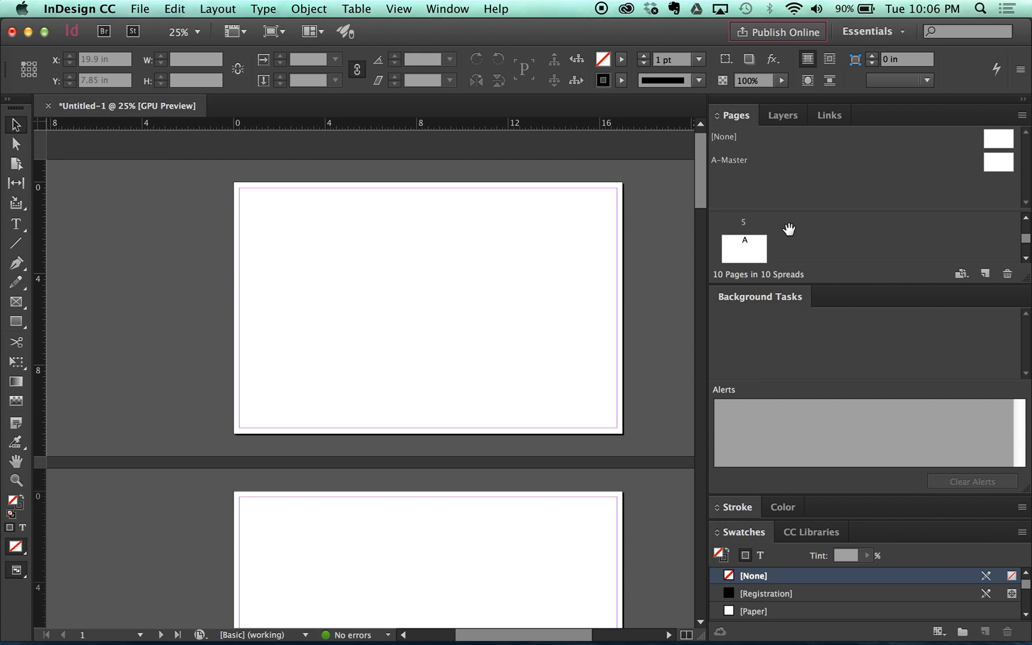
left_click(762, 236)
double_click(761, 236)
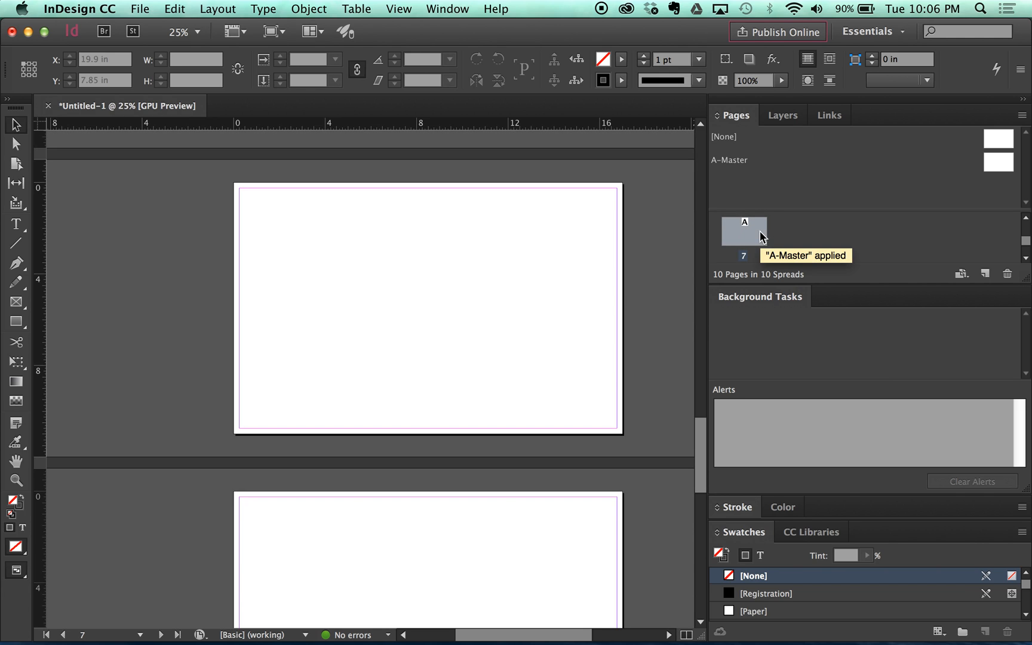
scroll(730, 247, "up", 5)
scroll(730, 247, "up", 5)
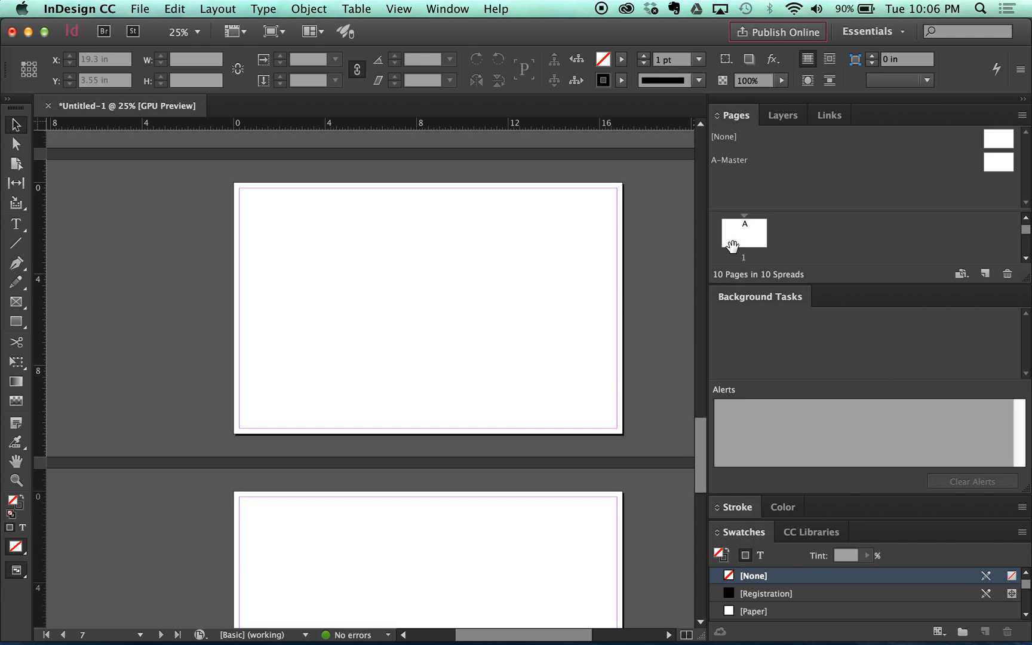
Go to page 1 of the document from its page thumbnail
double_click(739, 244)
double_click(746, 241)
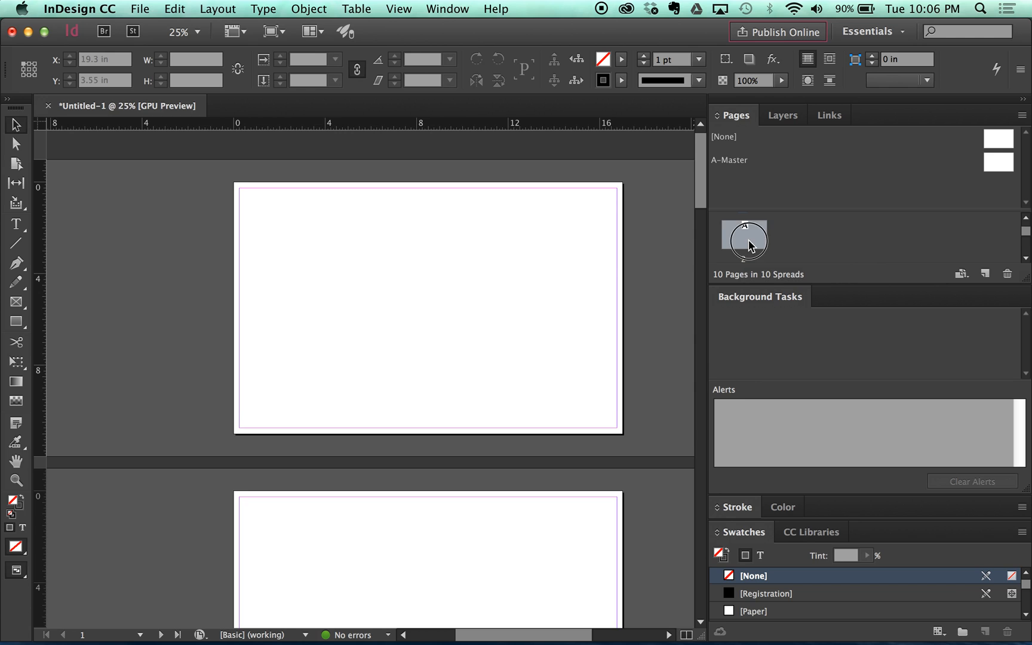
scroll(746, 241, "up", 1)
double_click(749, 234)
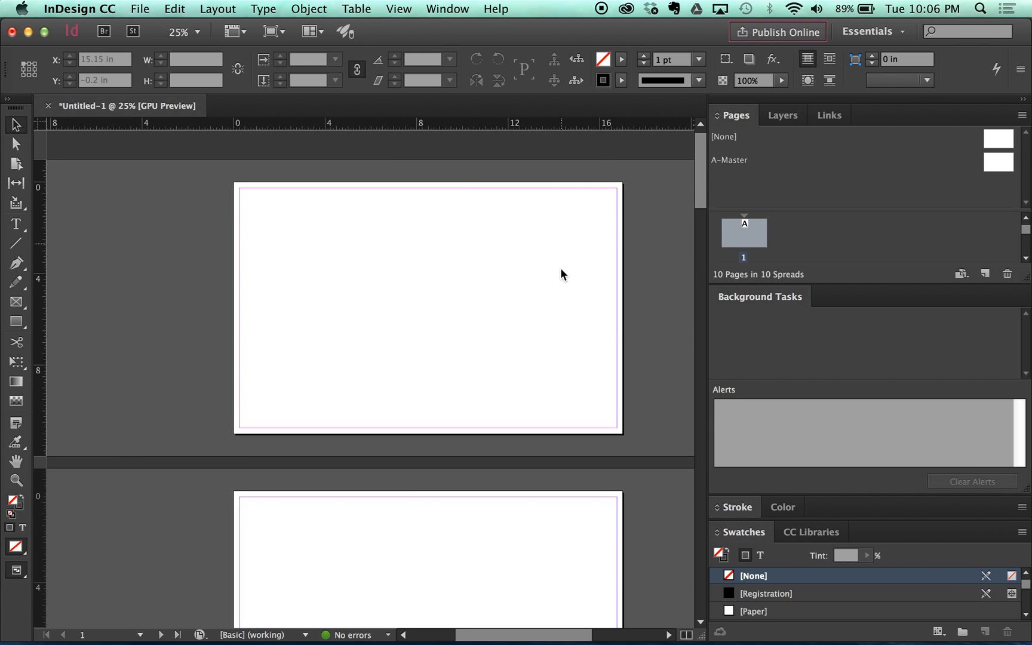
Look at the document's layers and its list of linked files
left_click(782, 116)
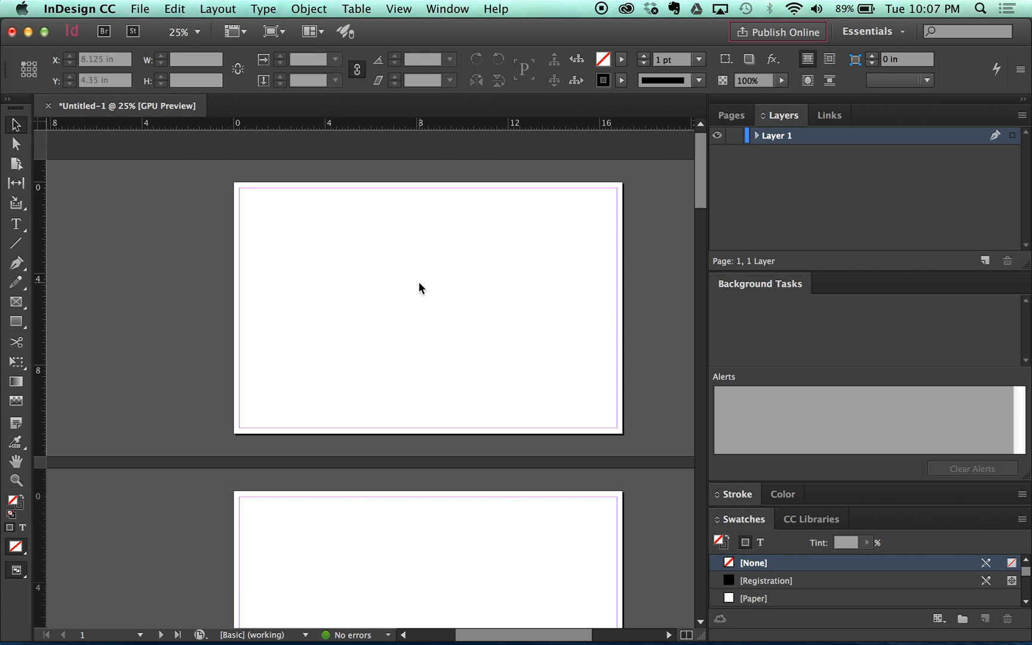
left_click(829, 116)
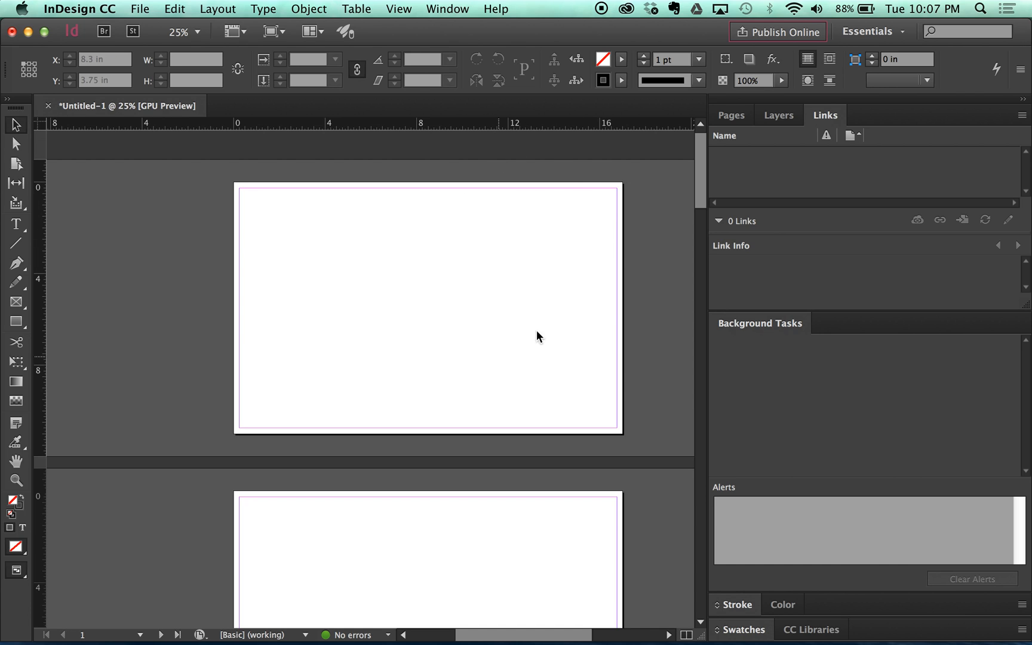
Open the Rolling Hut folder on the desktop to view its files, then bring the InDesign window back to full view
left_click_drag(677, 25, 533, 46)
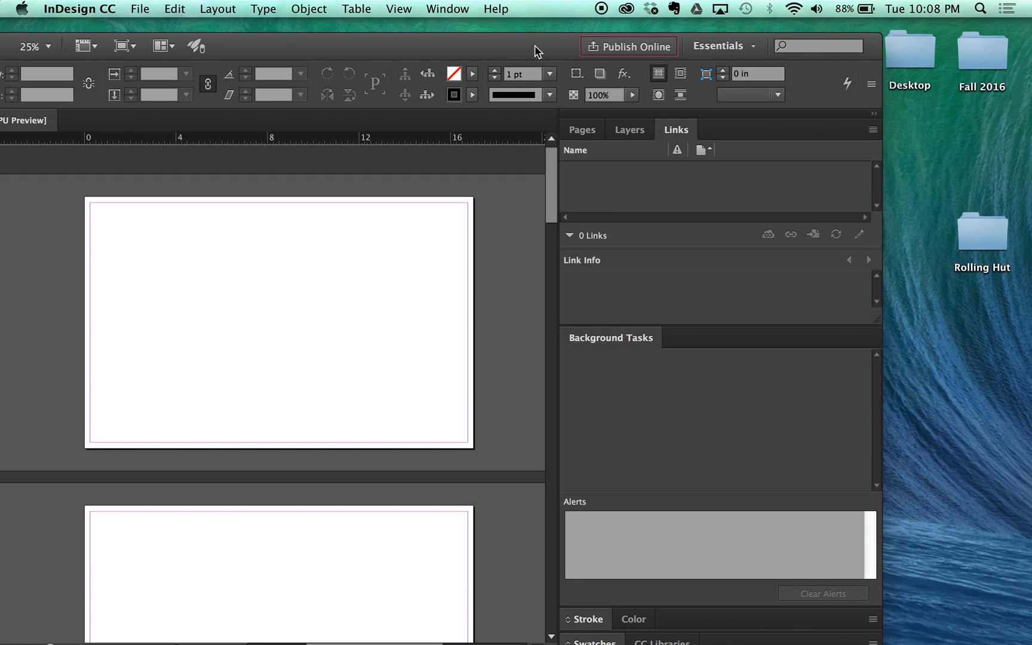
double_click(992, 236)
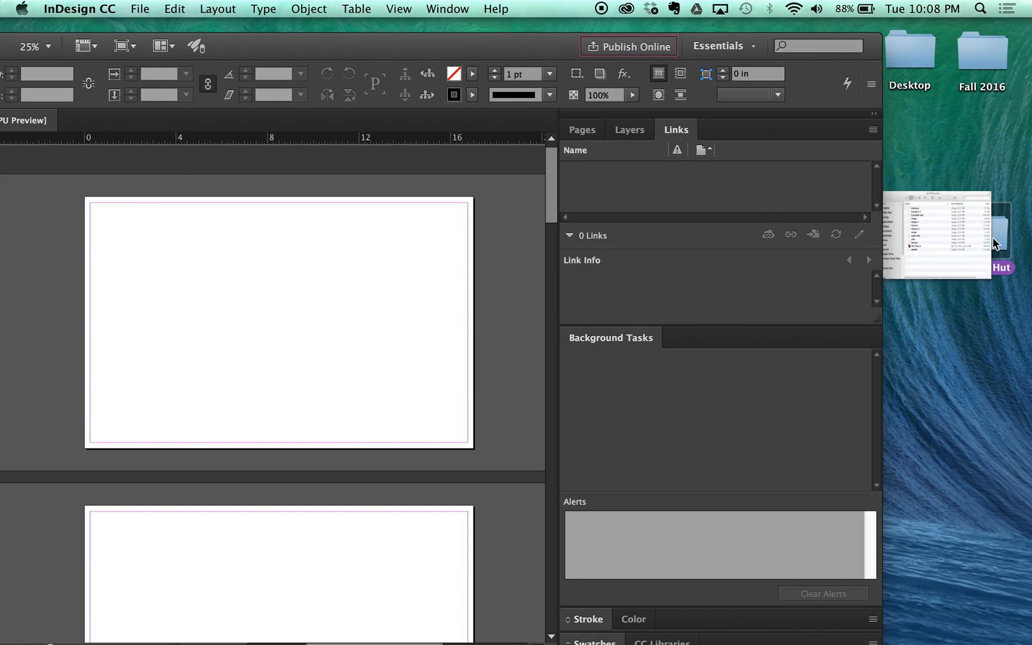
left_click_drag(545, 50, 593, 381)
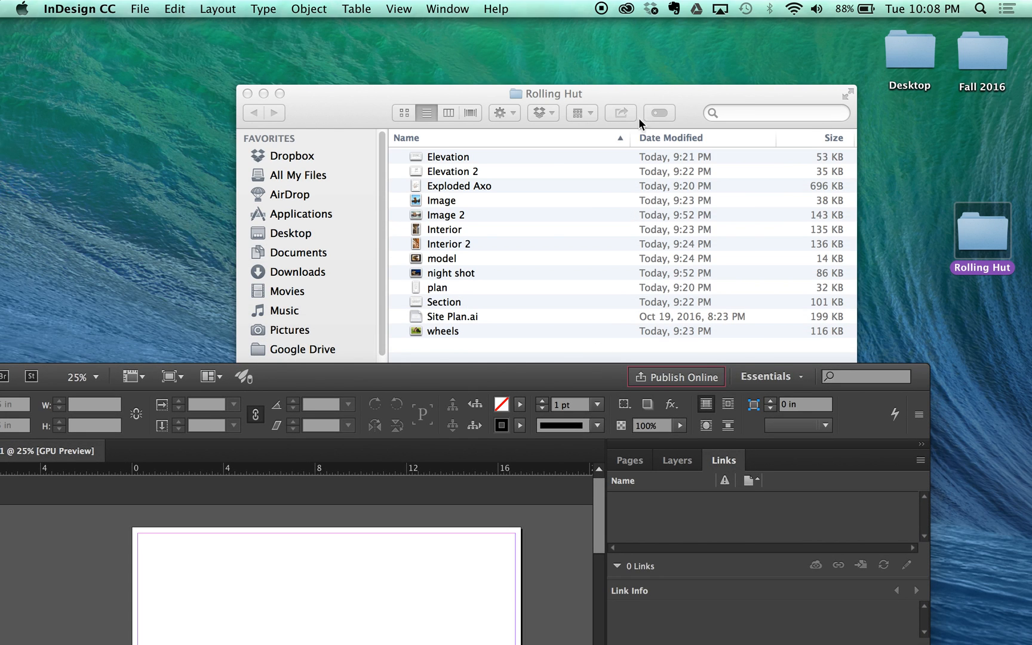
left_click(640, 95)
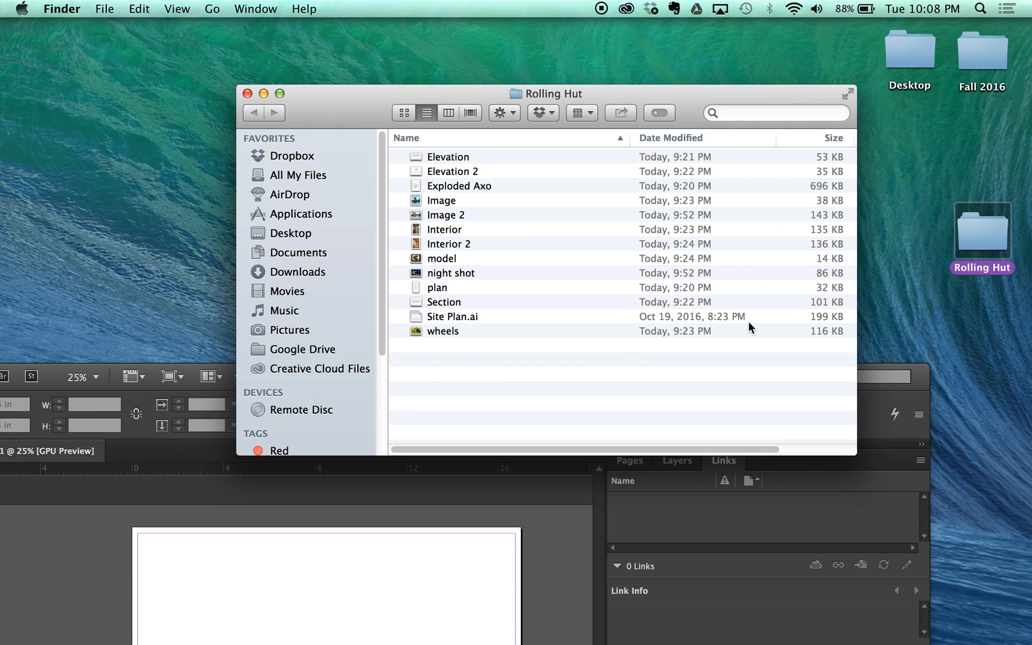
left_click(870, 387)
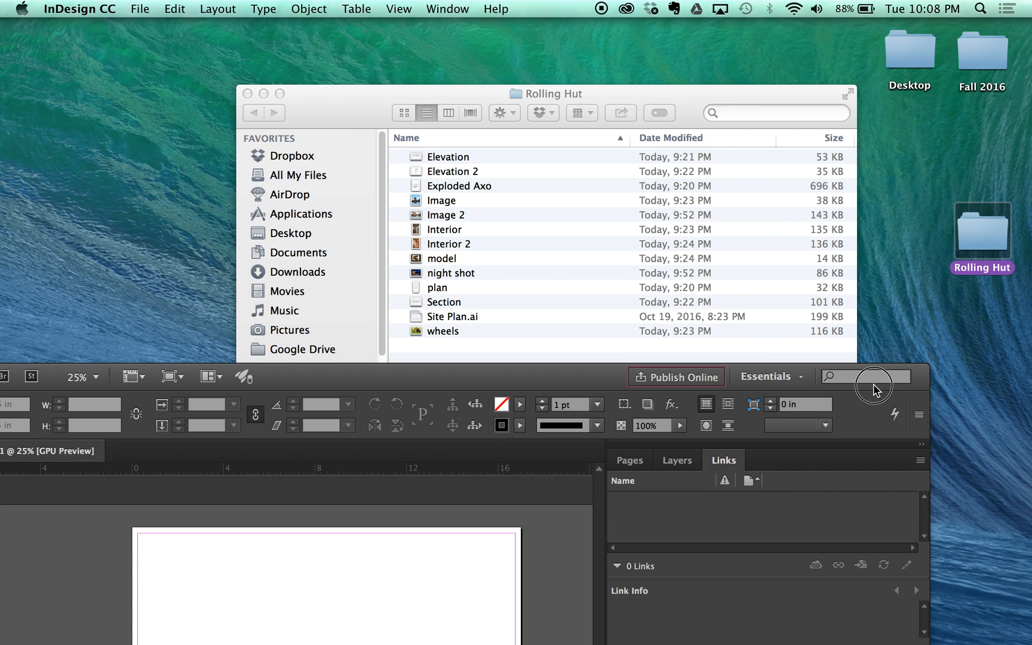
left_click_drag(549, 382, 650, 37)
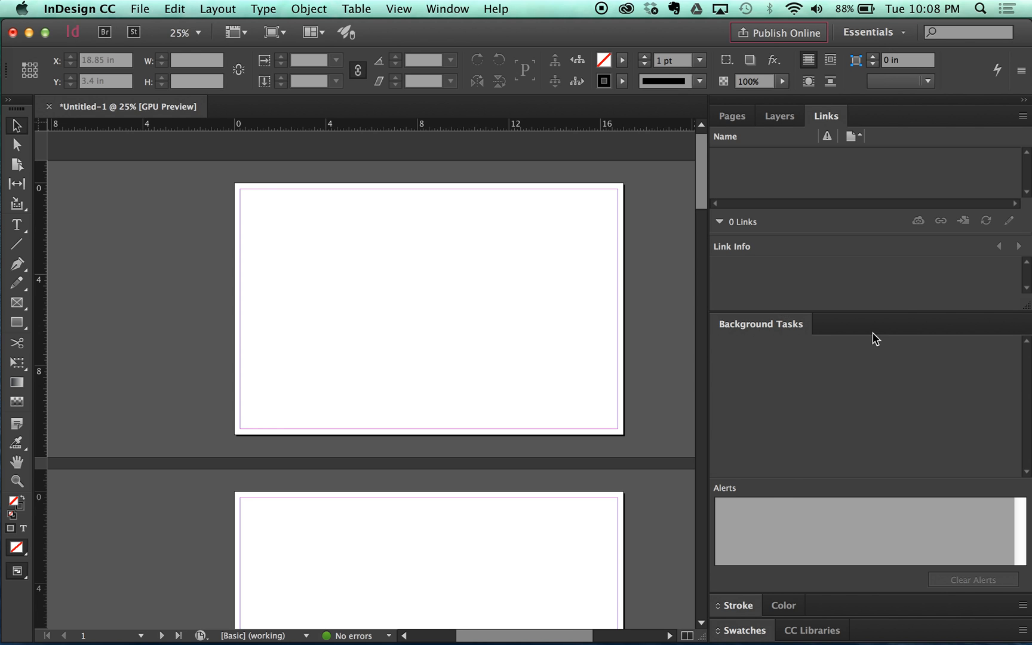
Examine the stroke settings, including the line types and start arrowheads, and the CMYK color sliders
left_click(744, 610)
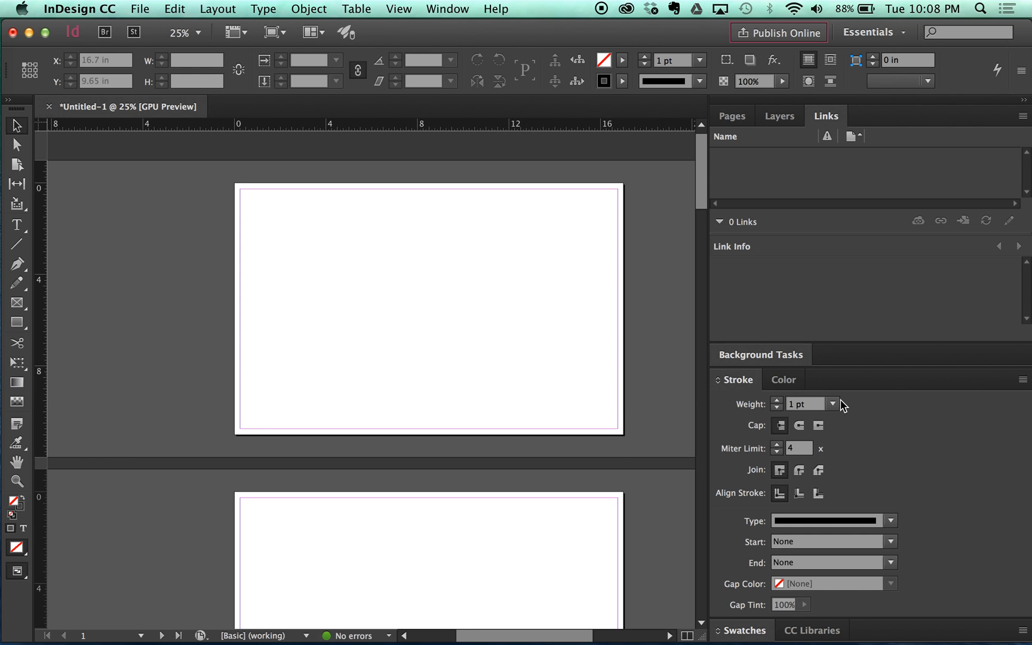
left_click(891, 521)
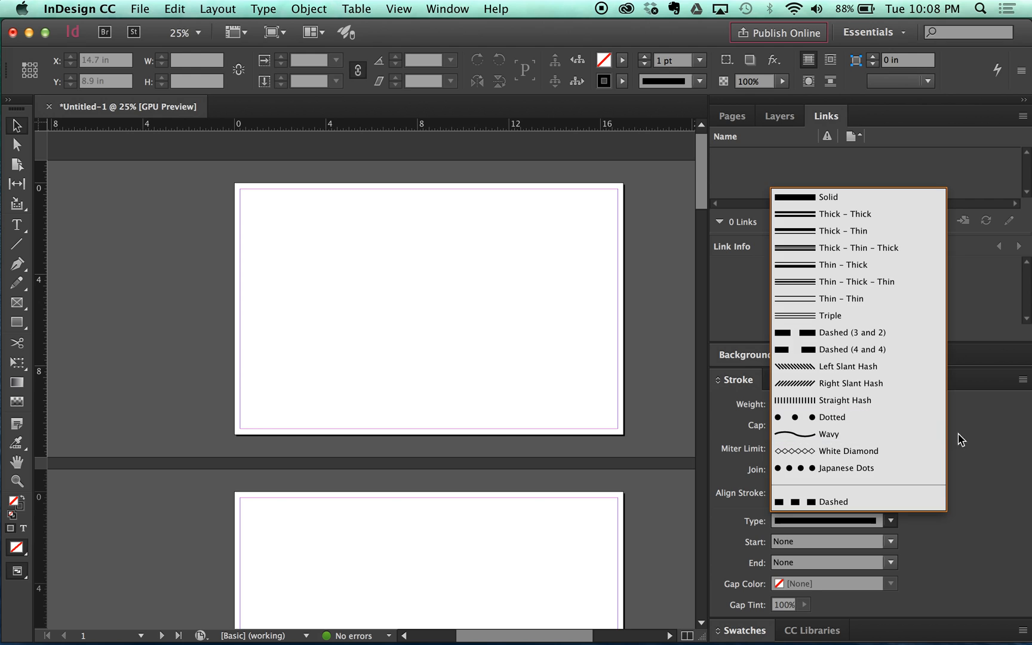
left_click(759, 442)
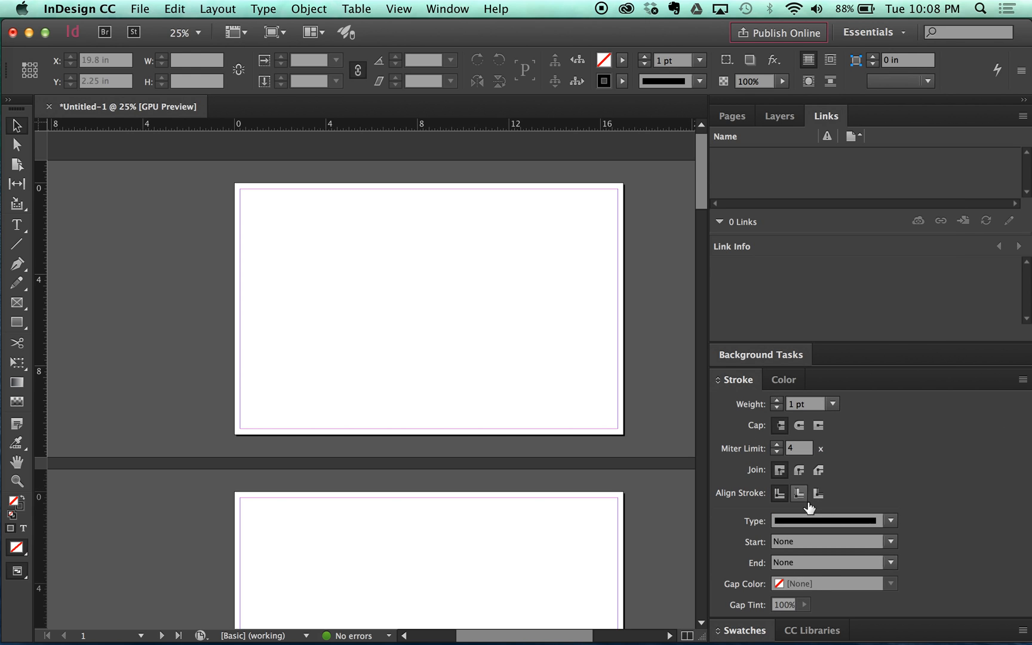
left_click(885, 544)
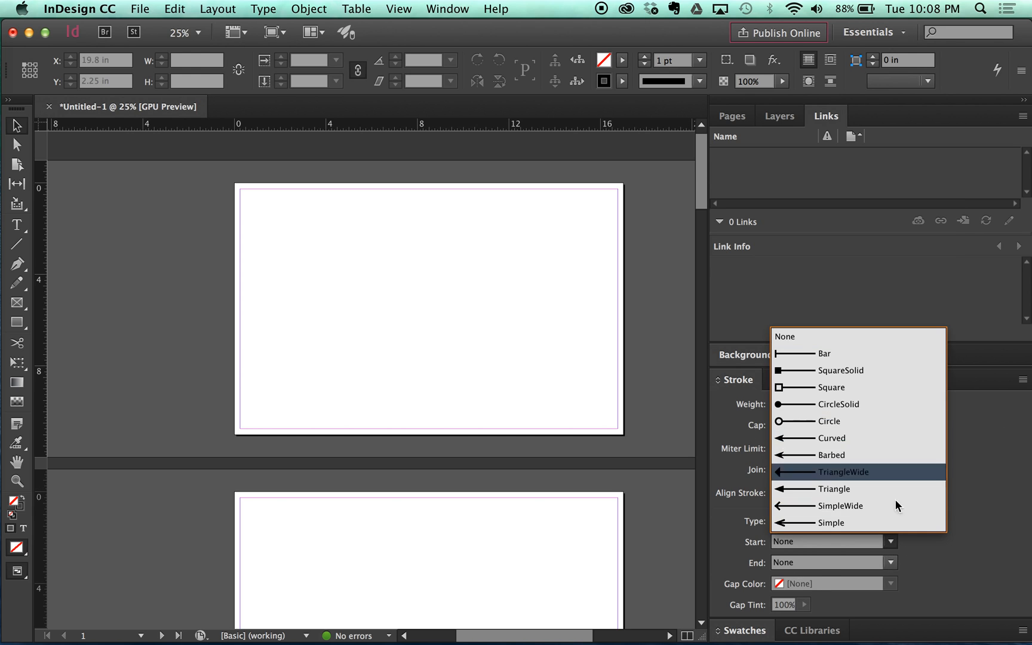
left_click(990, 539)
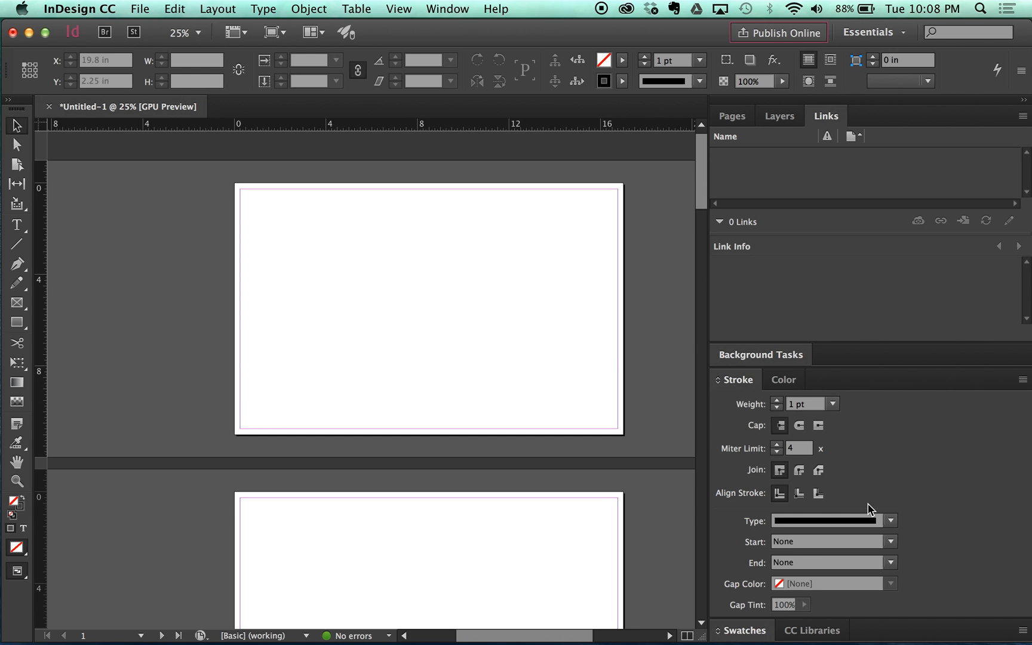
left_click(804, 379)
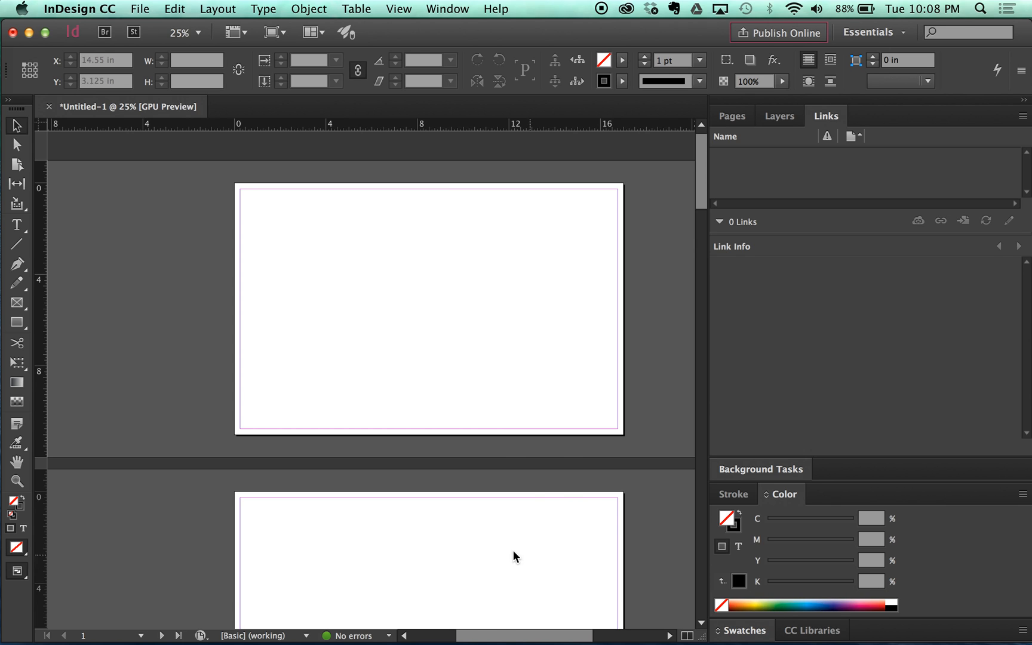
left_click(734, 493)
Show the swatches, enlarge their list slightly, and look through the available color swatches
left_click(746, 632)
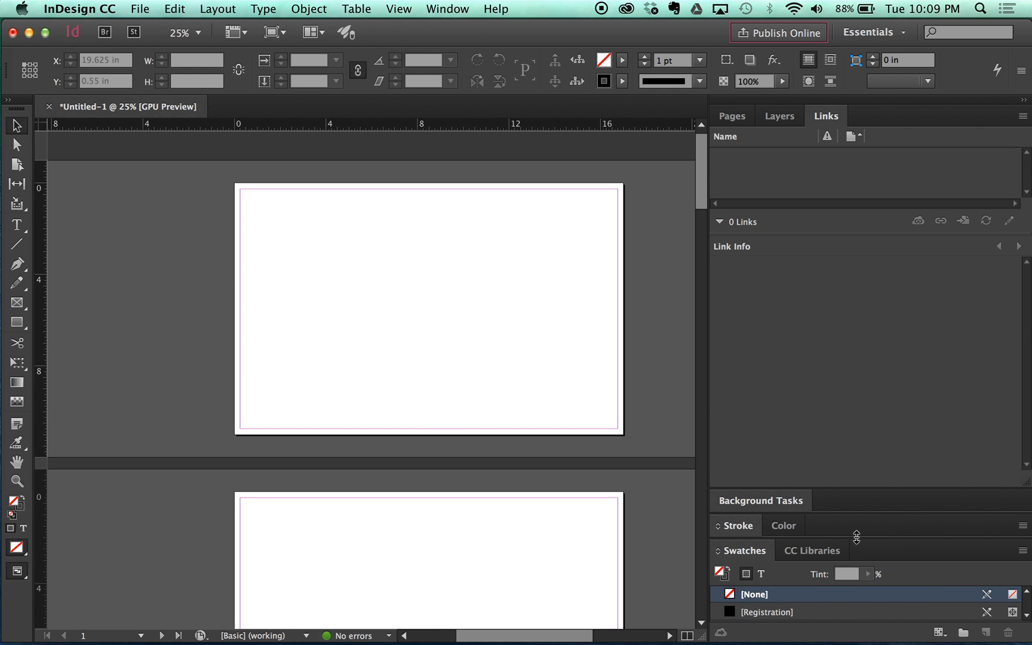
left_click_drag(860, 523, 864, 489)
scroll(735, 569, "down", 2)
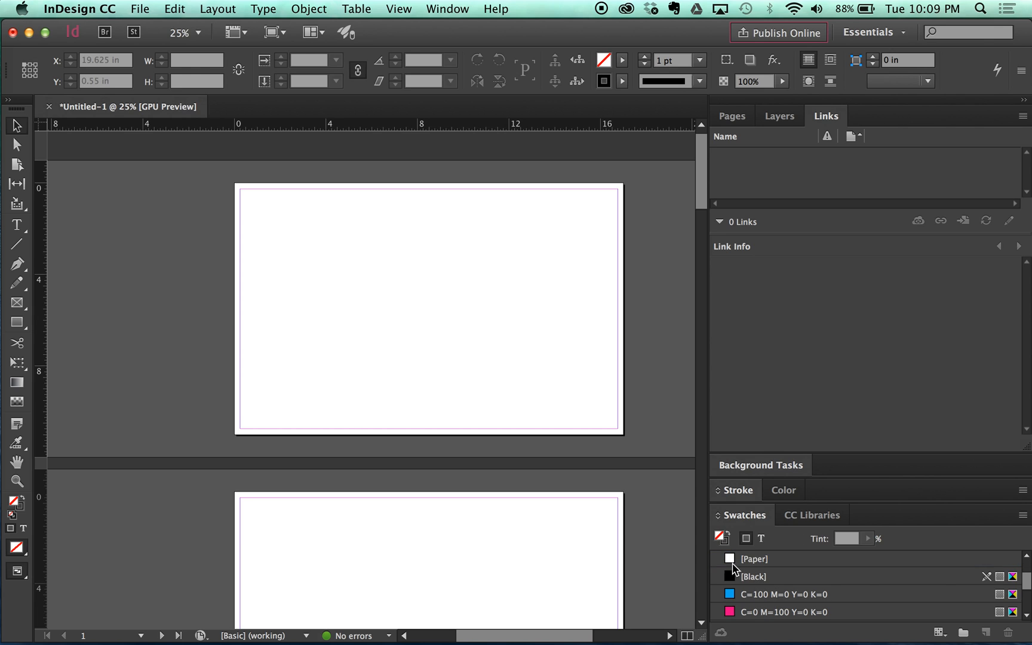
scroll(797, 597, "down", 2)
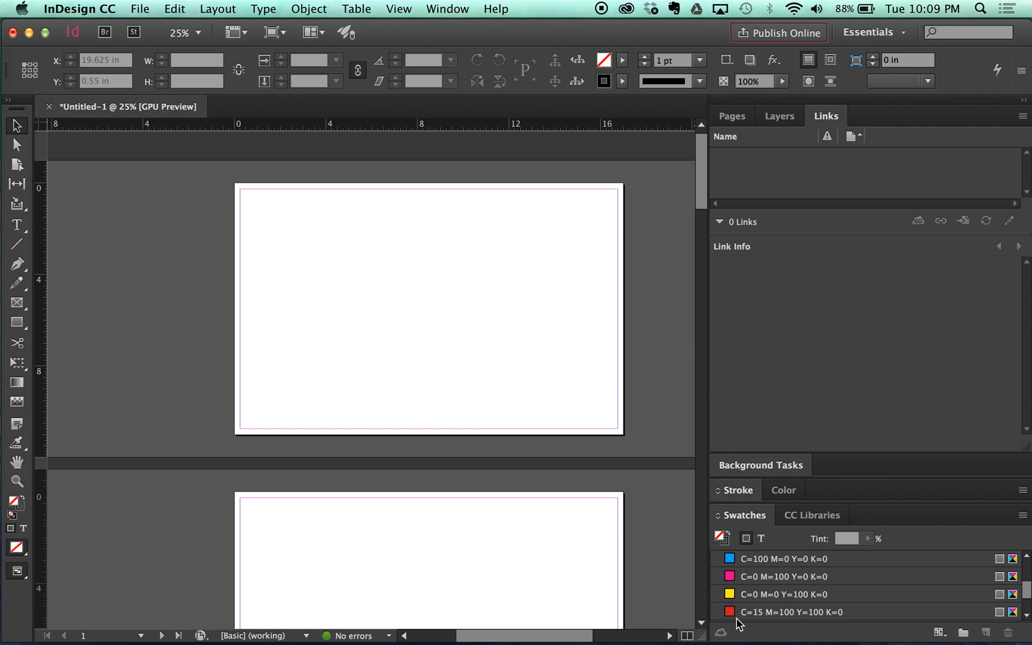
scroll(737, 615, "down", 2)
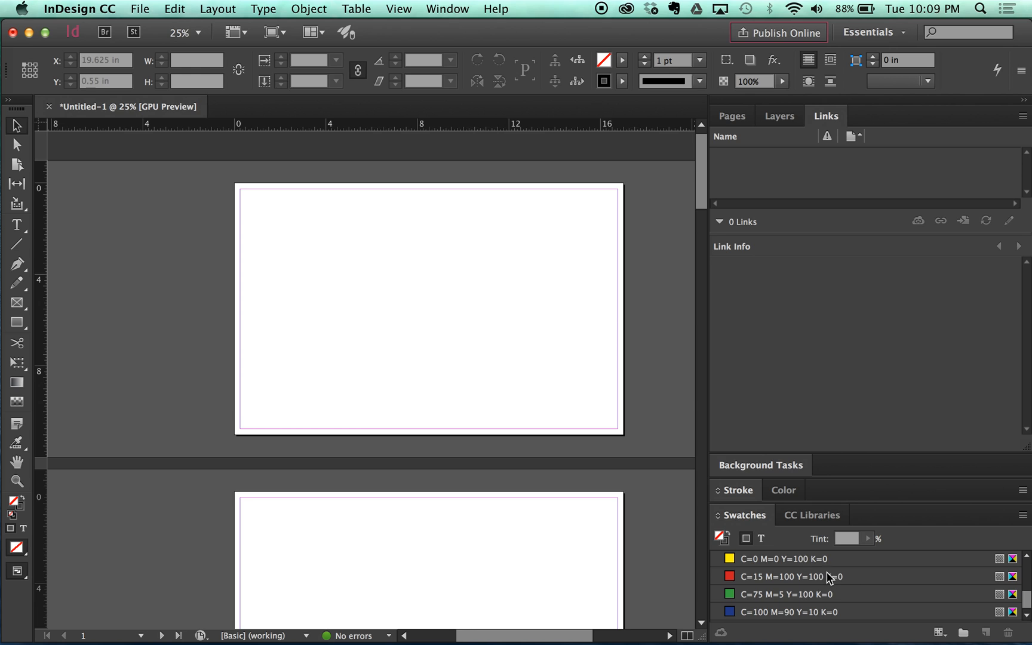
scroll(733, 567, "up", 1)
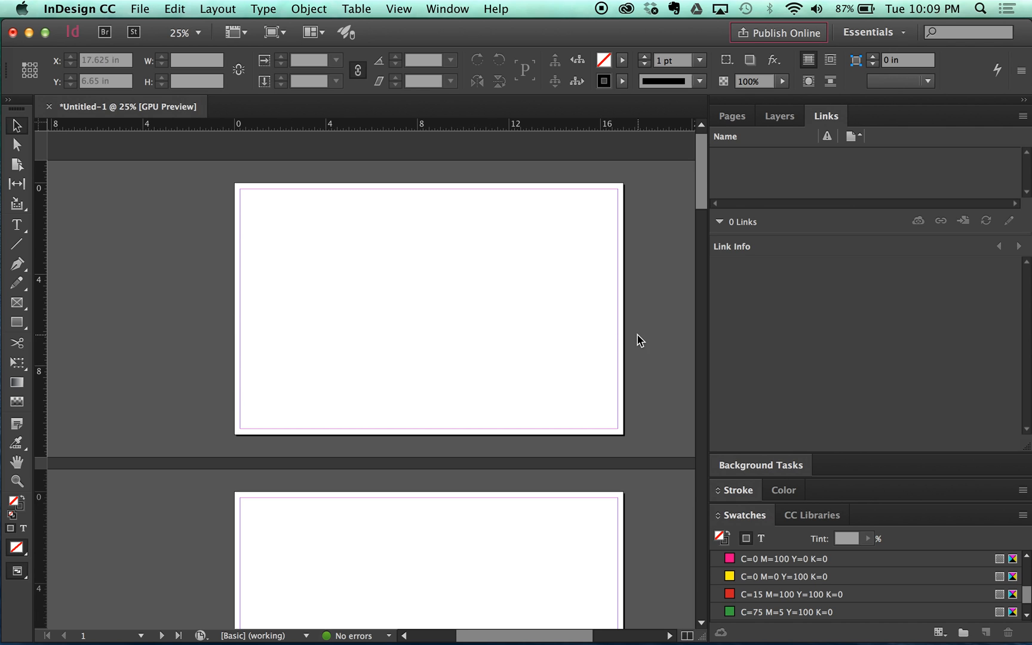
Switch to Safari, search the web for "adobe kuler" and open the Adobe Color CC color wheel
mouse_move(261, 643)
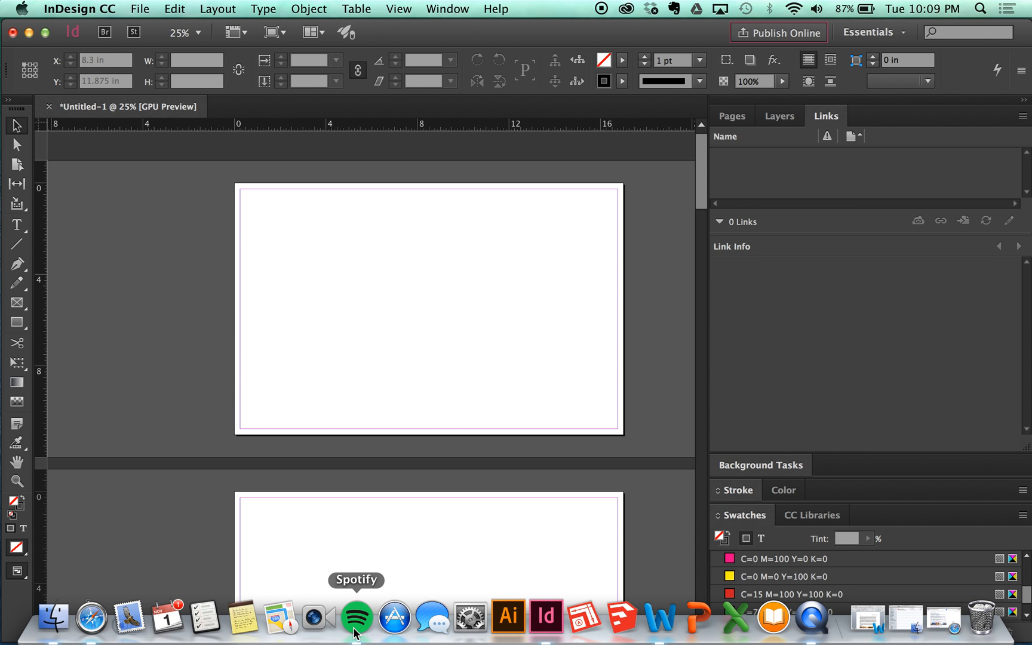
left_click(85, 628)
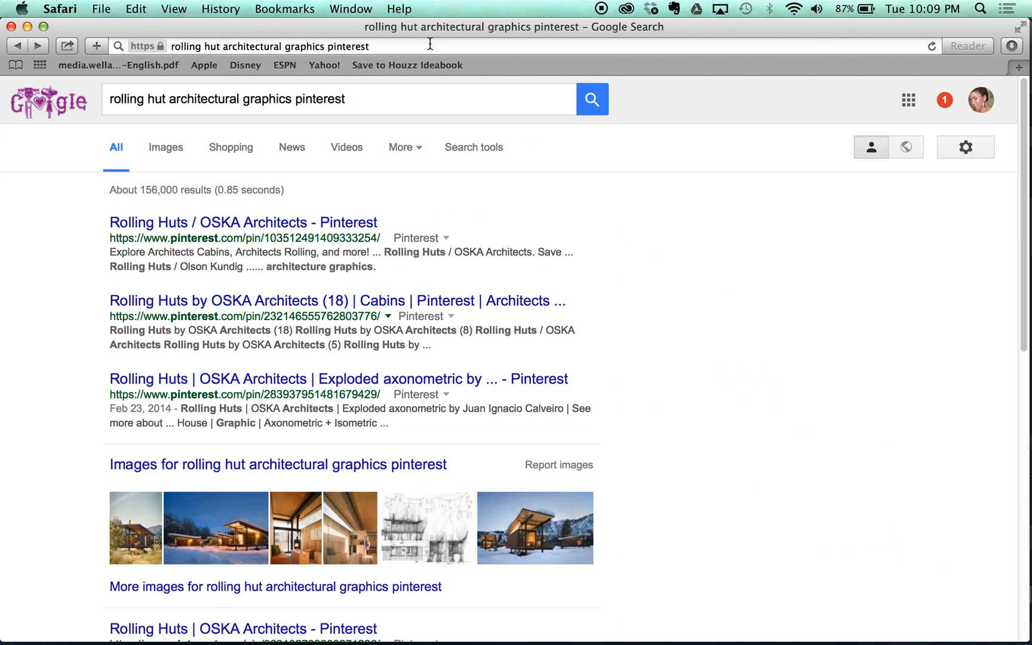
left_click(287, 40)
triple_click(293, 40)
type("adobe")
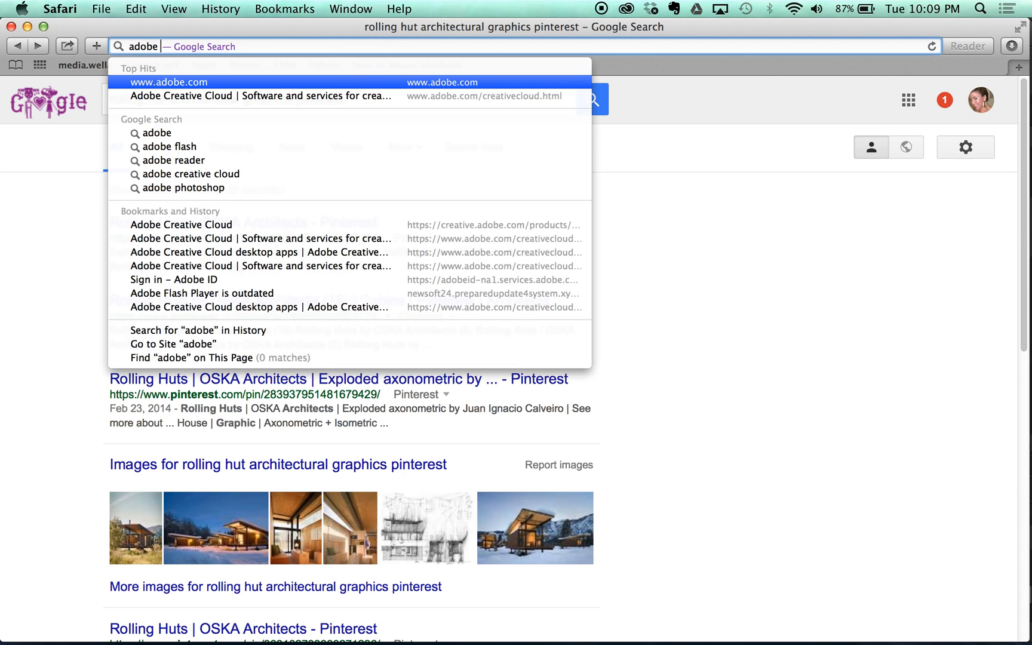
type(" kuler")
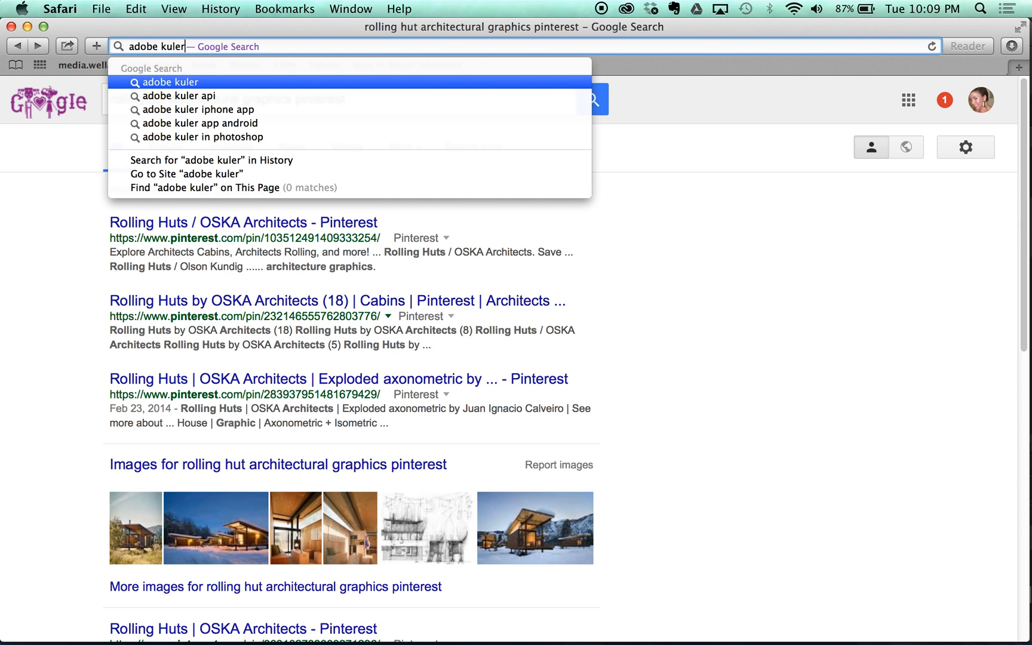
key("Return")
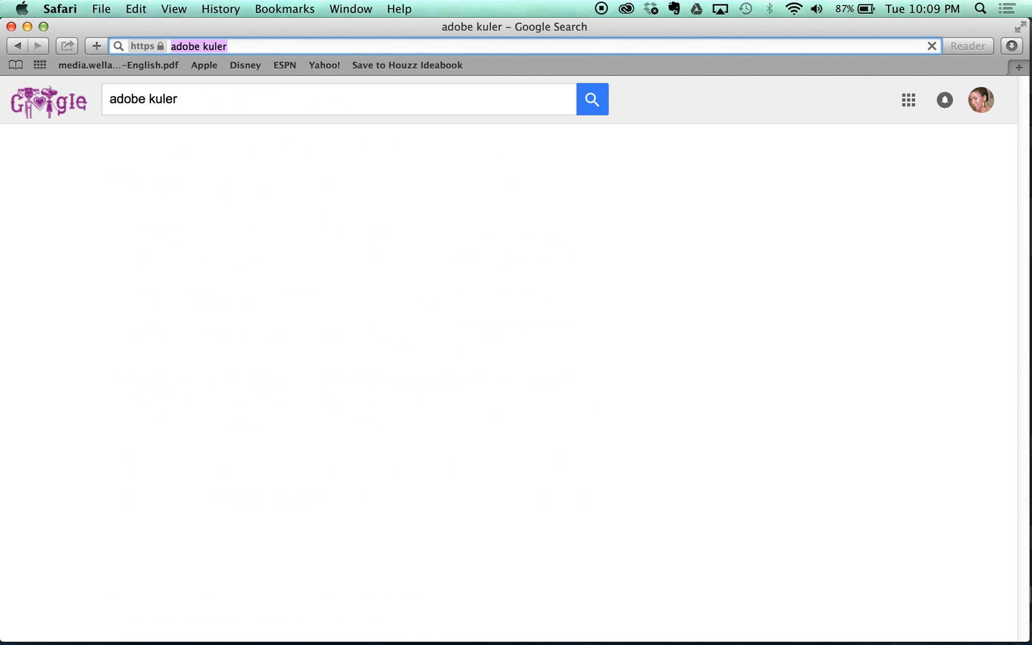
left_click(245, 222)
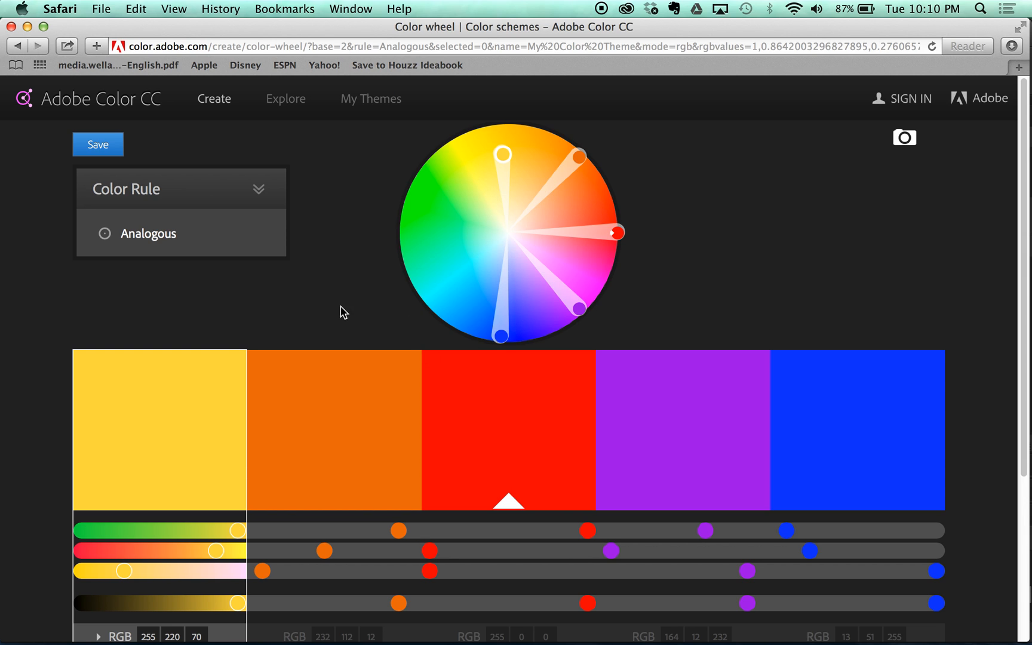
Adjust the blue color on the wheel, then try several color rules, including Triad, and finish with Monochromatic
left_click_drag(488, 329, 468, 253)
left_click(231, 250)
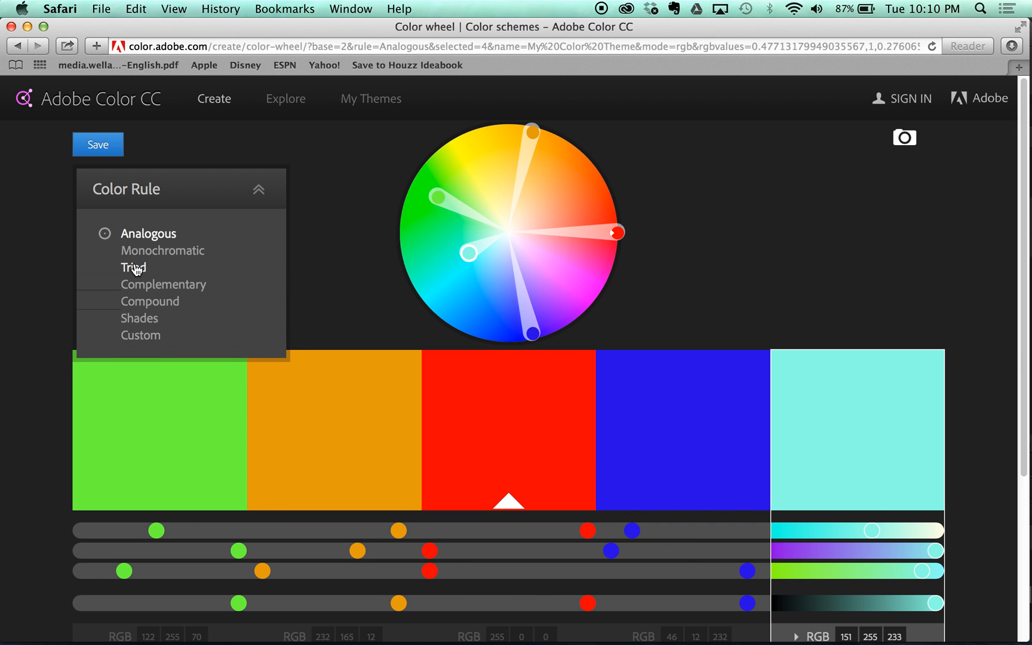
left_click(136, 270)
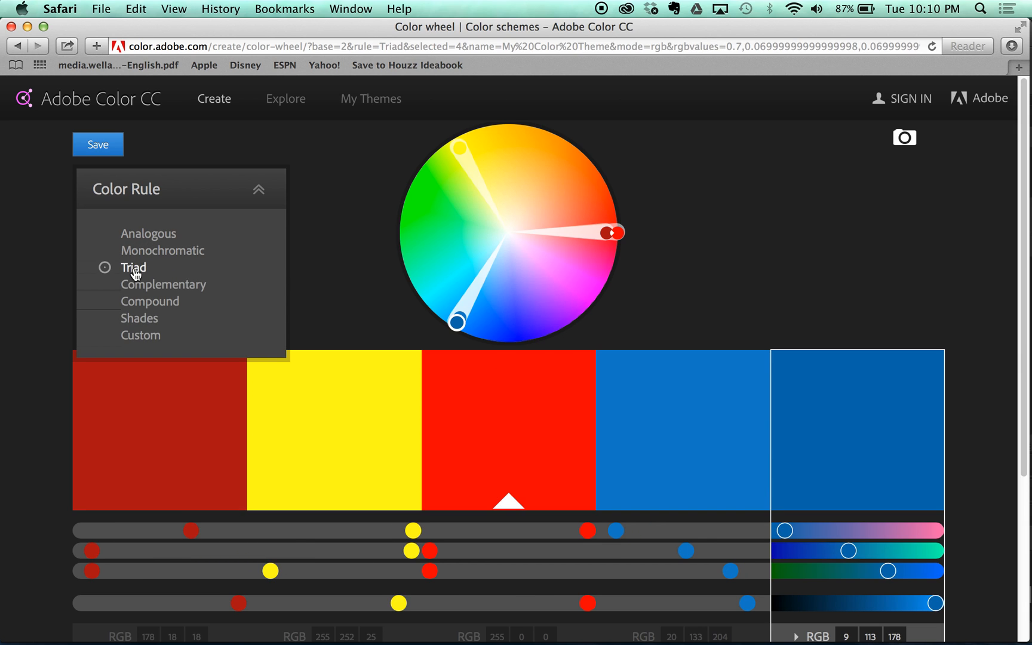
left_click(132, 304)
left_click(156, 255)
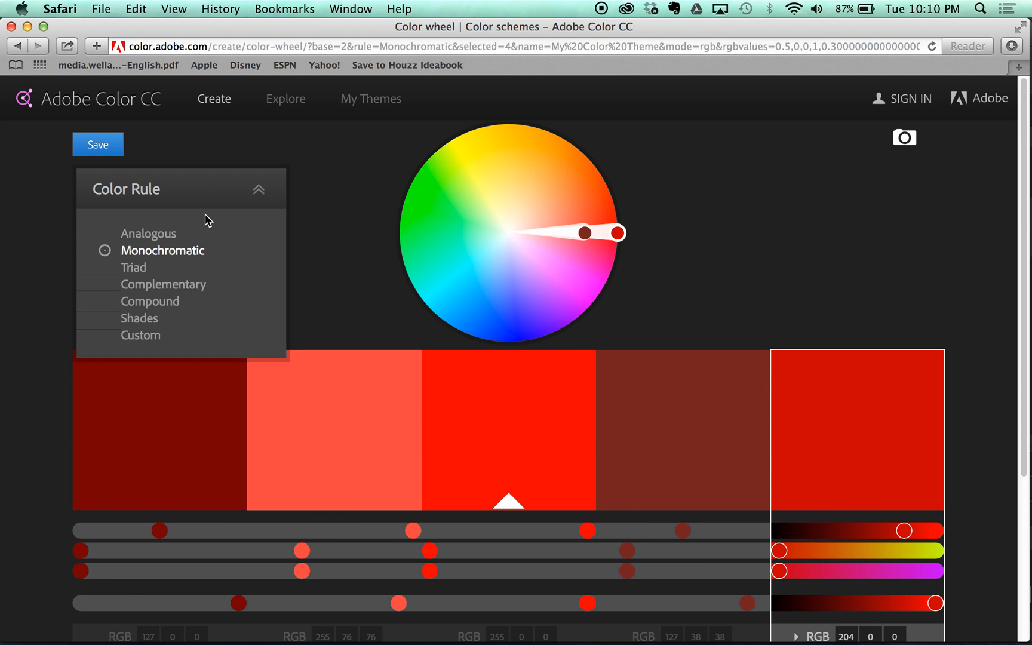
Browse the newest color themes shared by other Adobe Color users
left_click(287, 99)
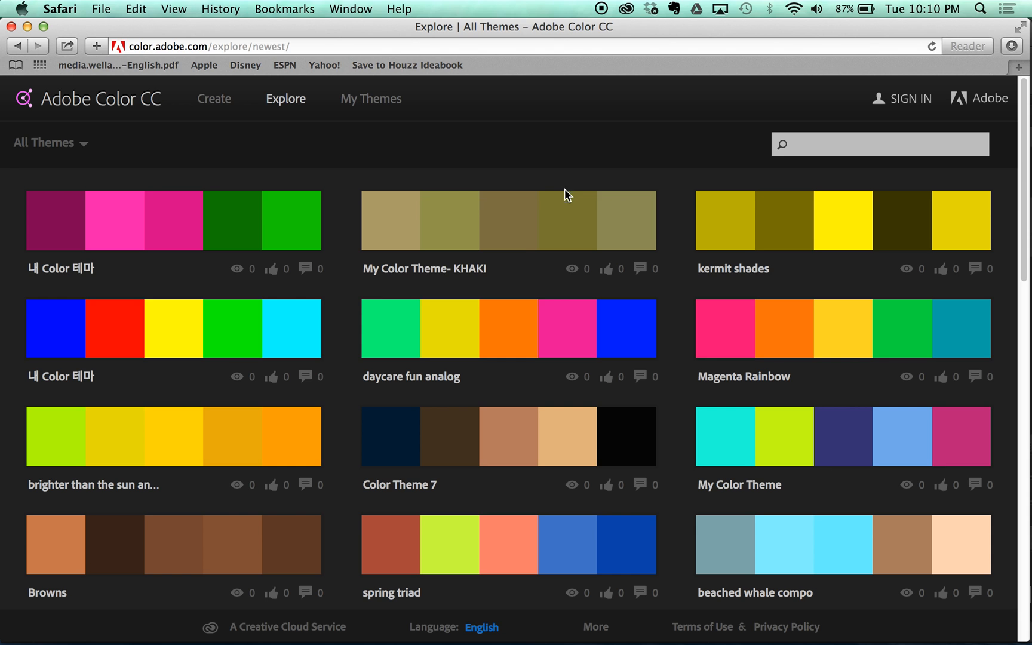
scroll(212, 352, "down", 2)
scroll(212, 353, "down", 10)
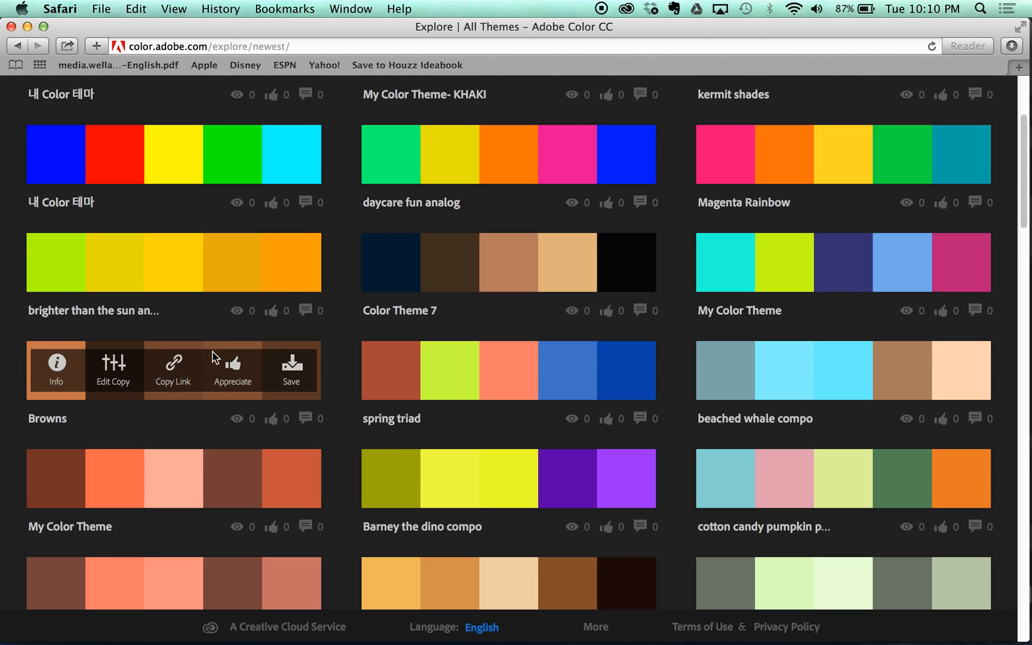
scroll(514, 373, "down", 5)
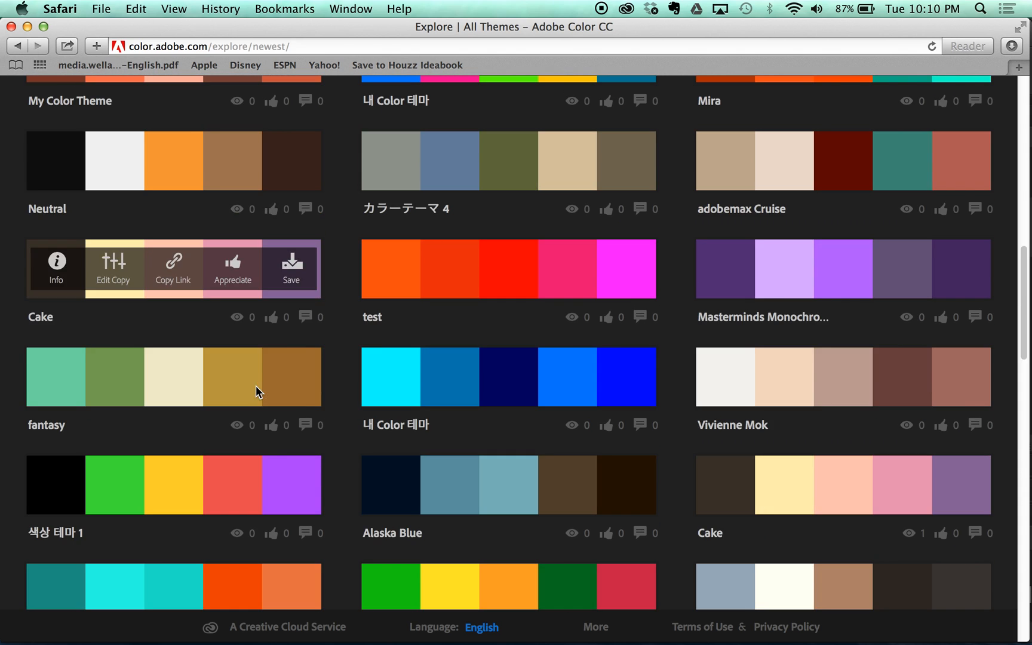
Search the shared color themes for "Fall"
scroll(671, 337, "up", 15)
left_click(822, 149)
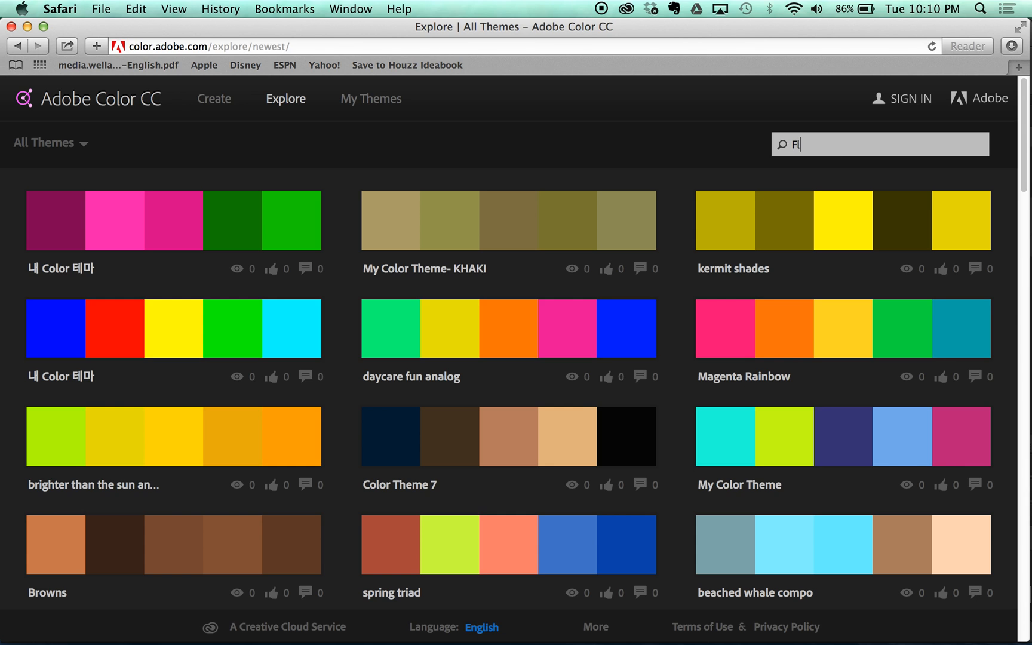
type("Fall")
key("Return")
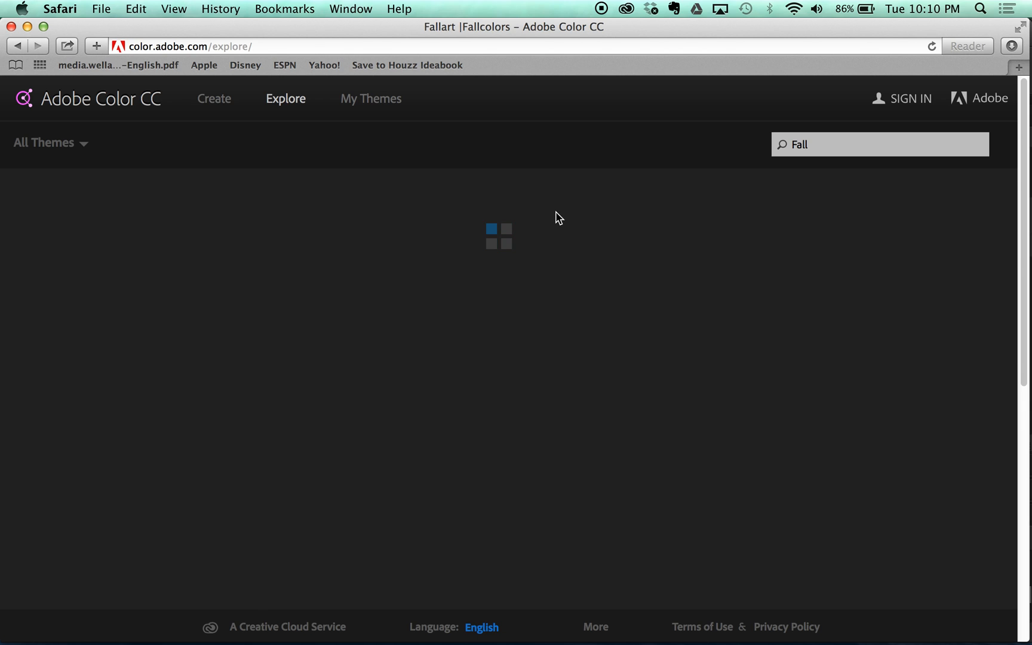
Browse the shared "Fall" color themes, and search the themes for "Party"
scroll(218, 329, "down", 10)
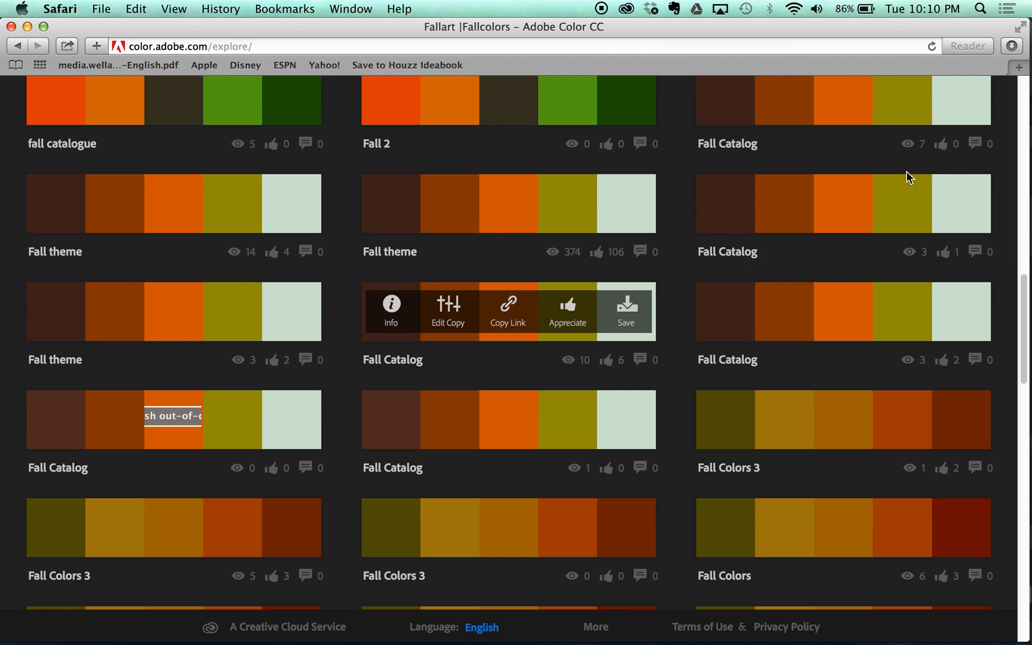
scroll(861, 279, "up", 10)
left_click(825, 148)
double_click(794, 143)
type("Party")
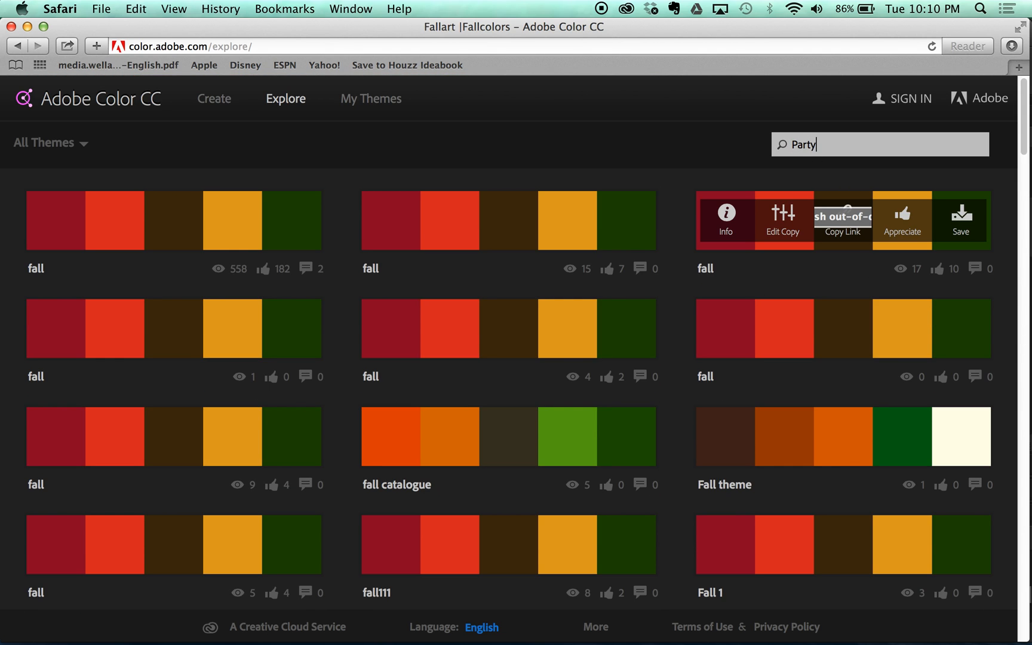
key("Return")
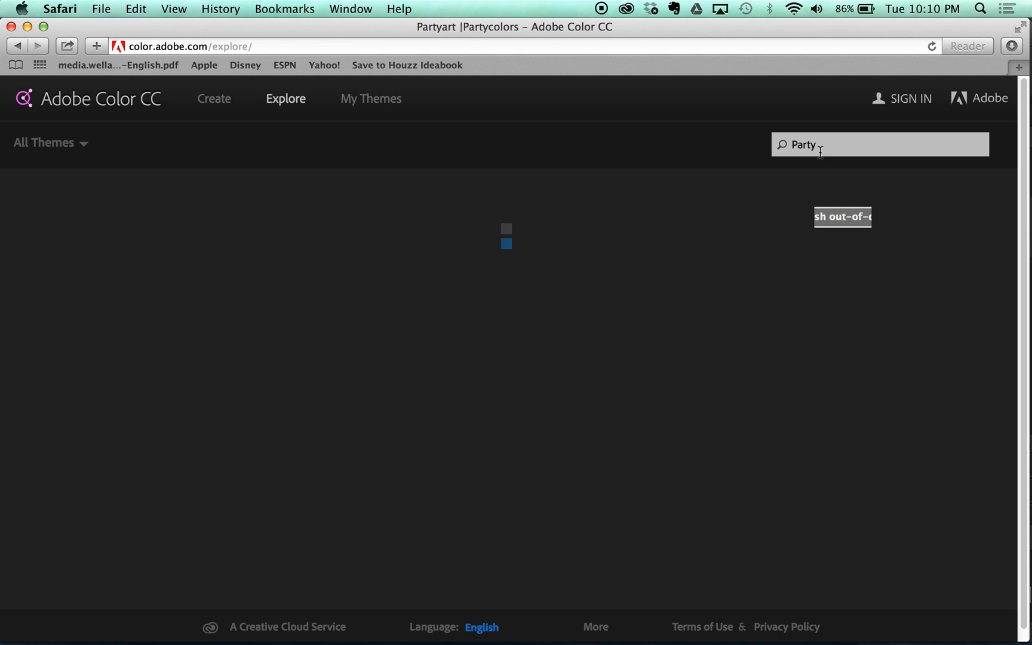
Search the shared color themes for "coffee" and browse the palettes found
left_click_drag(822, 149, 762, 149)
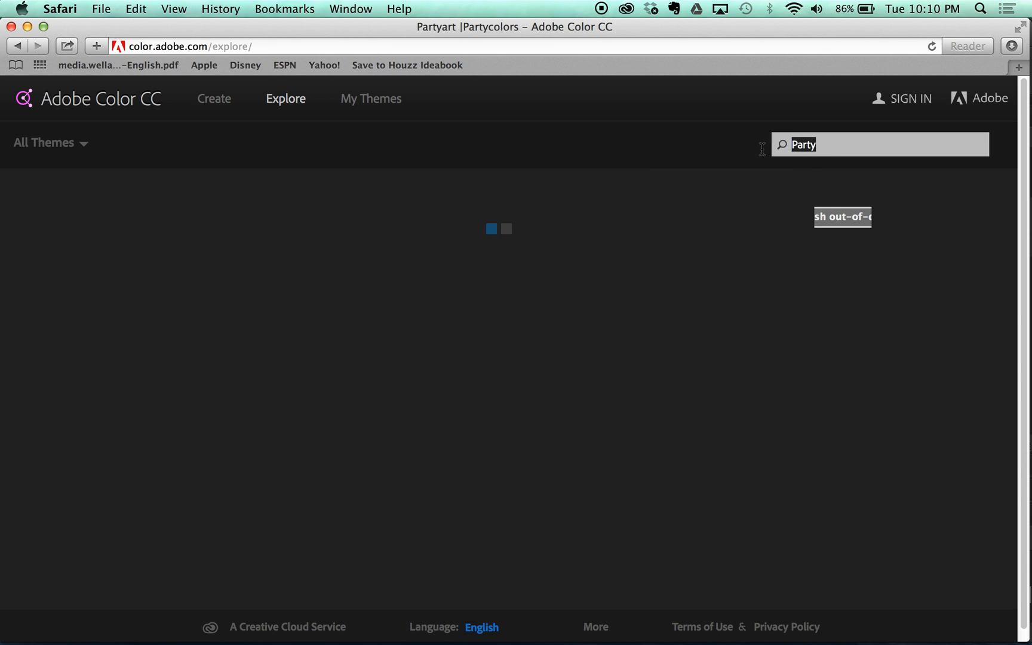
type("coffee")
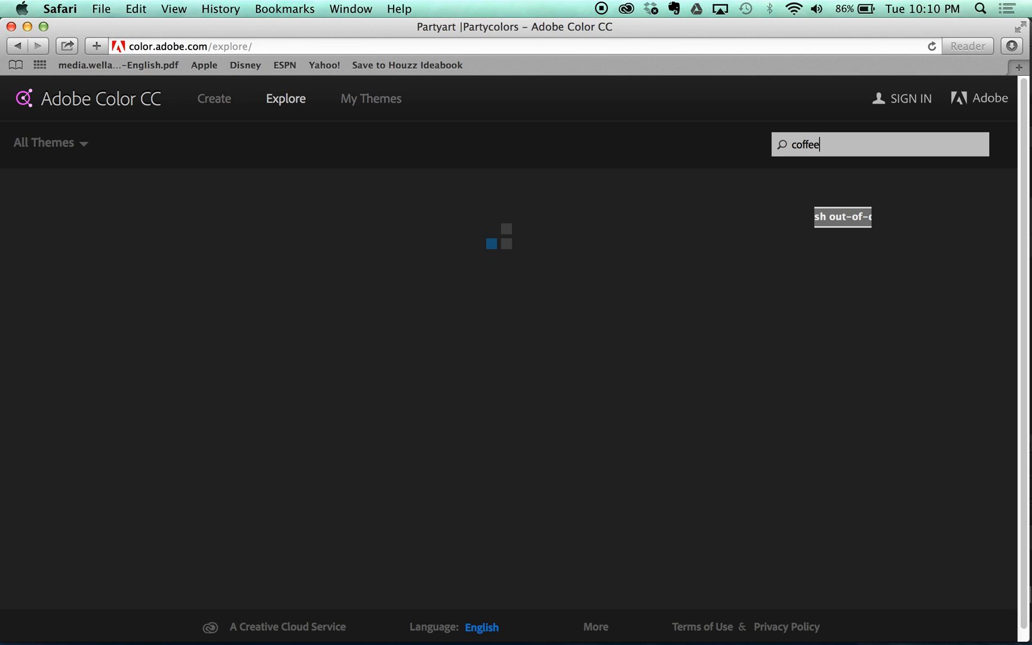
key("Return")
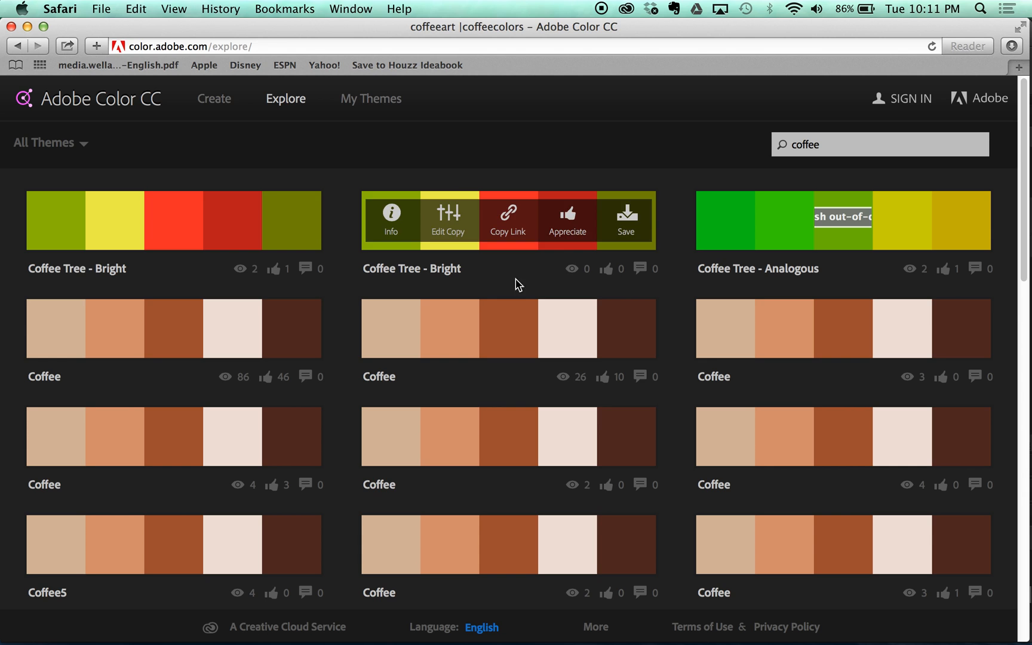
scroll(828, 282, "down", 10)
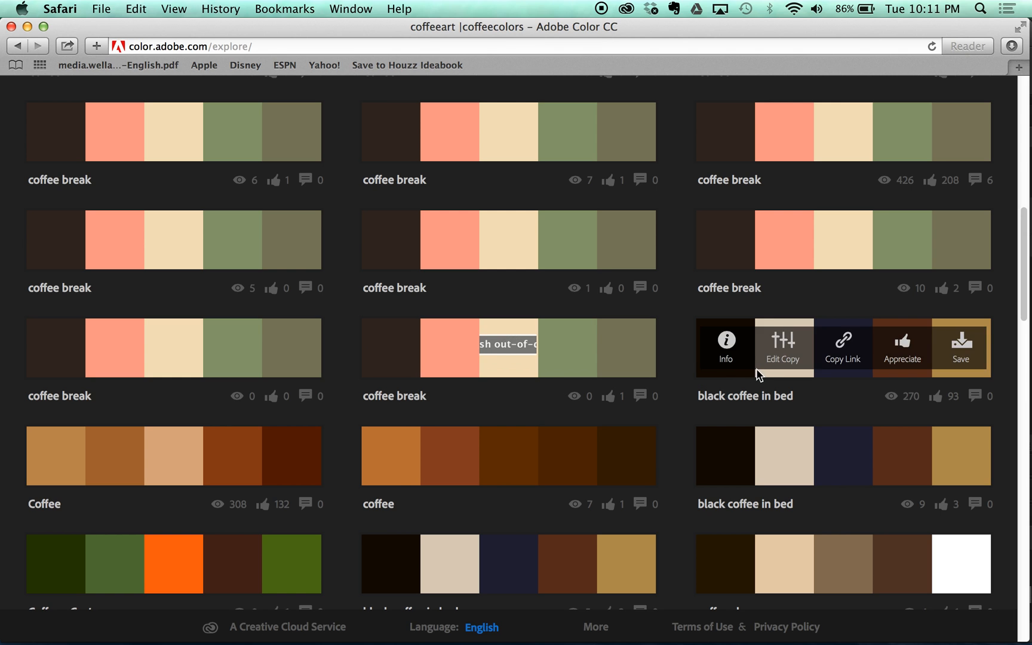
scroll(408, 454, "down", 2)
scroll(408, 453, "down", 4)
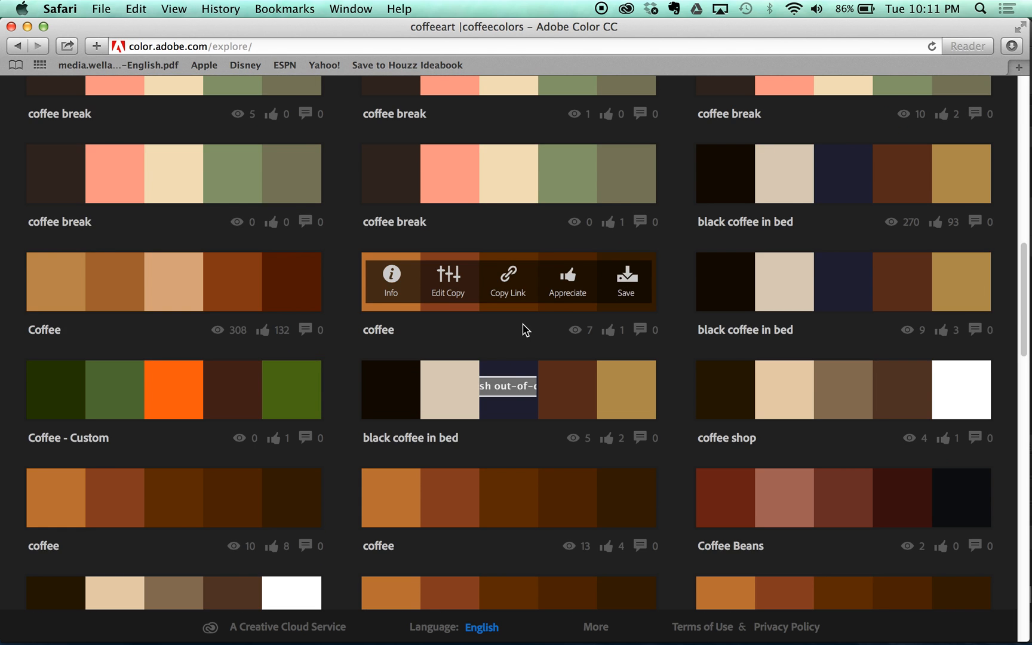
scroll(518, 342, "down", 20)
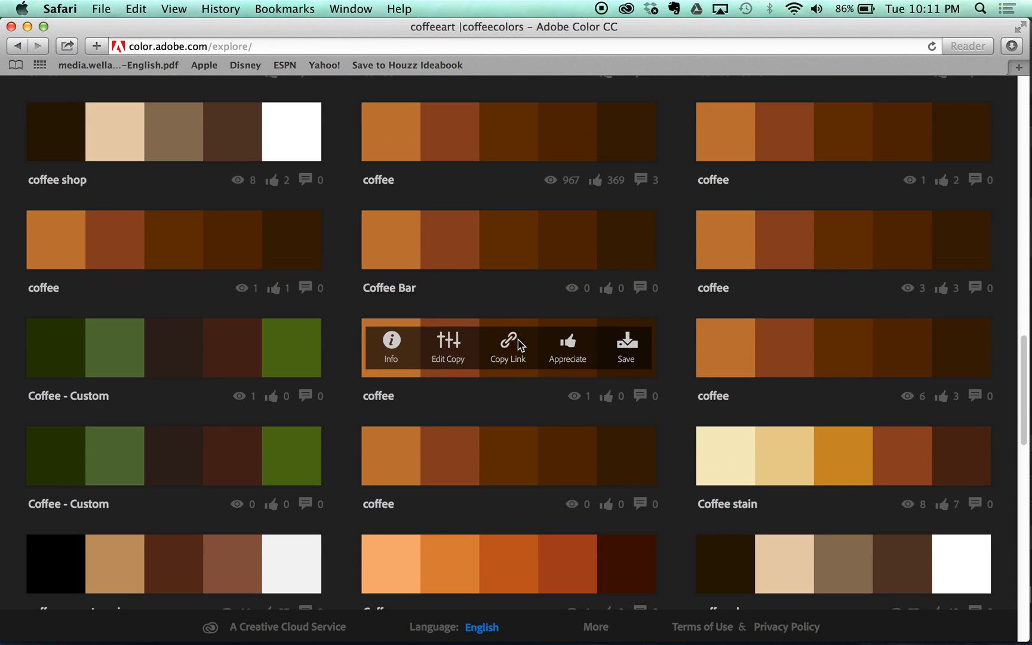
scroll(592, 316, "up", 20)
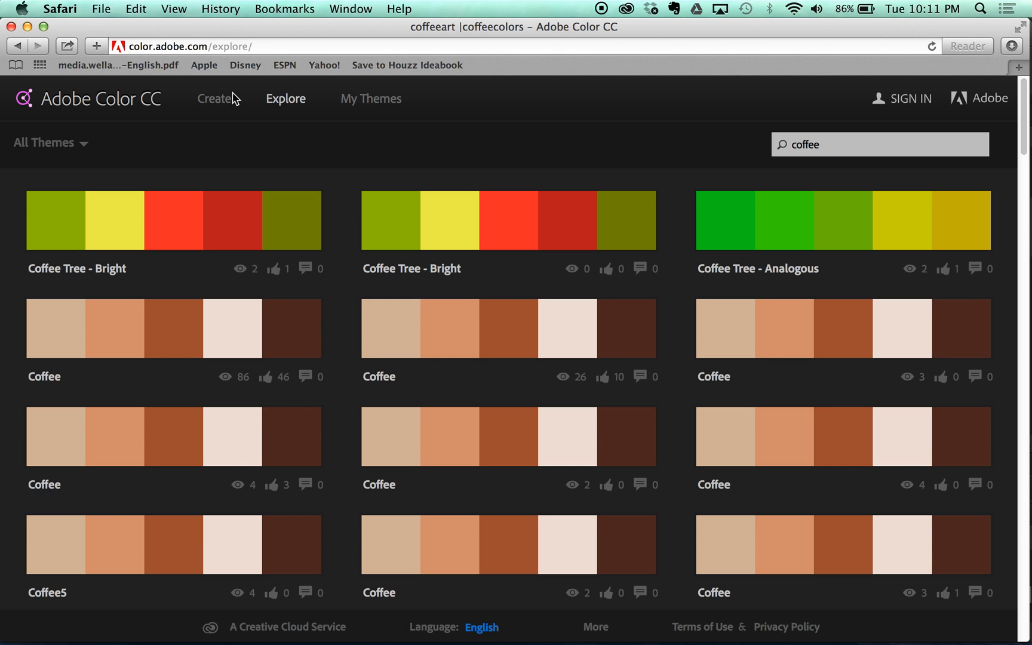
left_click(419, 48)
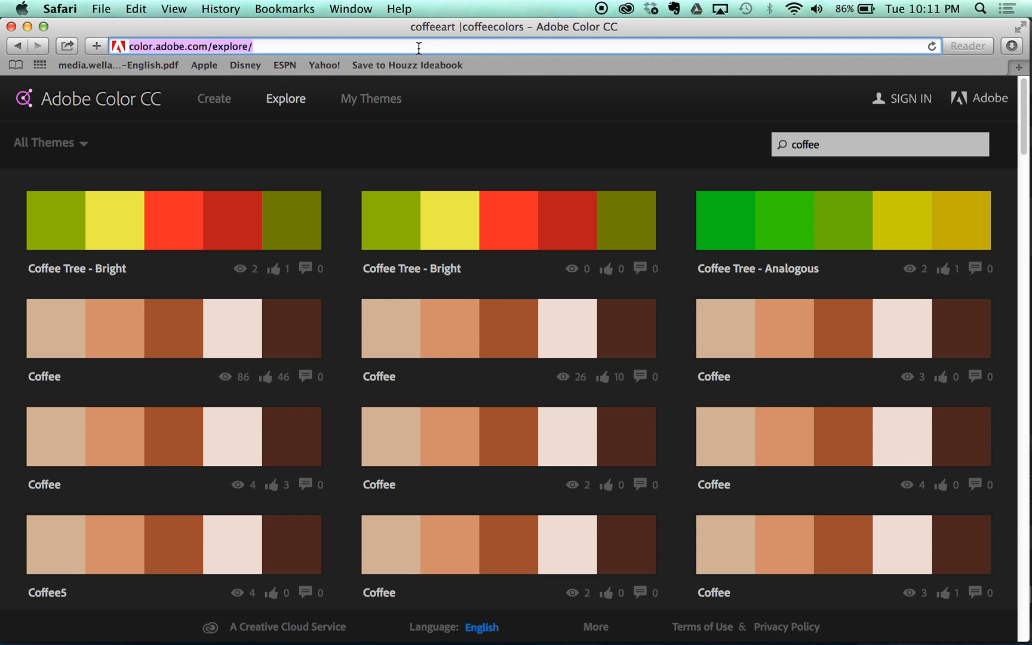
type("kuler")
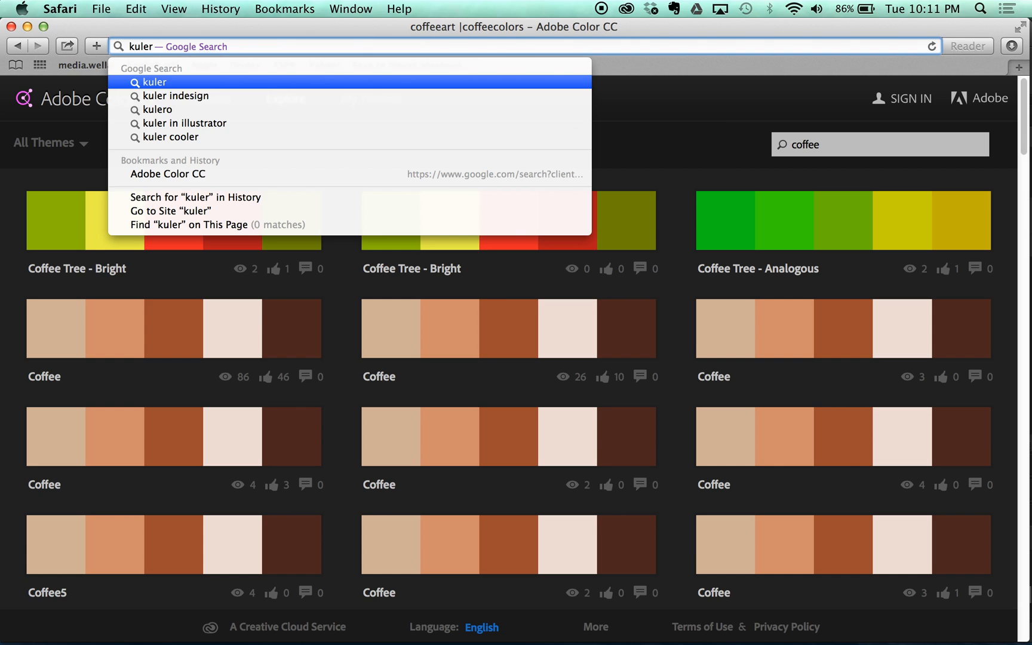
left_click(693, 157)
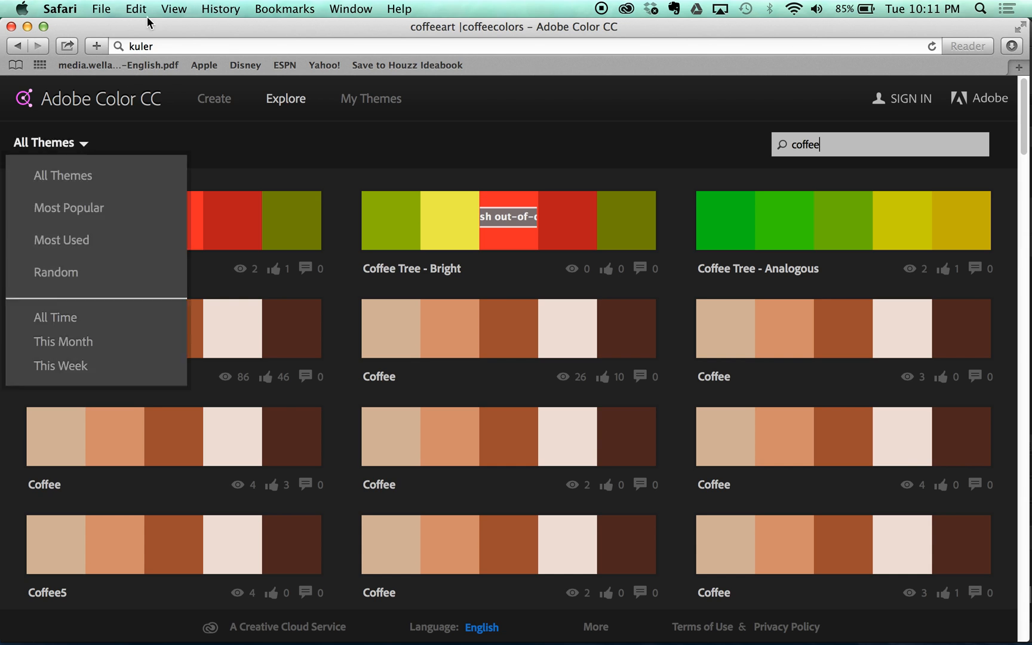
Minimize the browser to return to InDesign, and view CC Libraries before showing the Swatches again
left_click(28, 27)
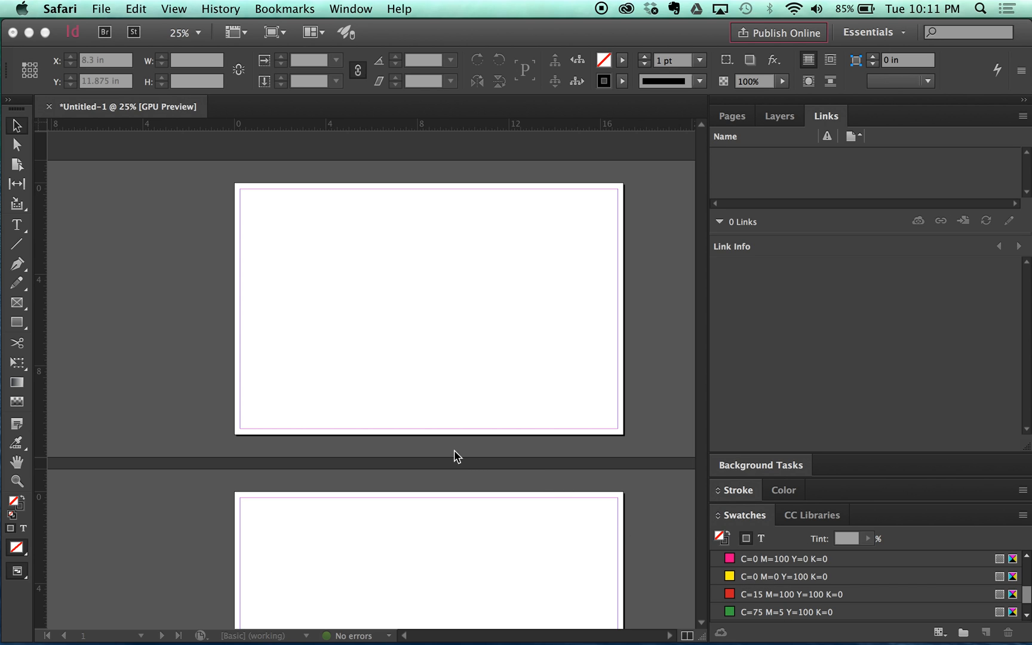
left_click(823, 511)
left_click(818, 517)
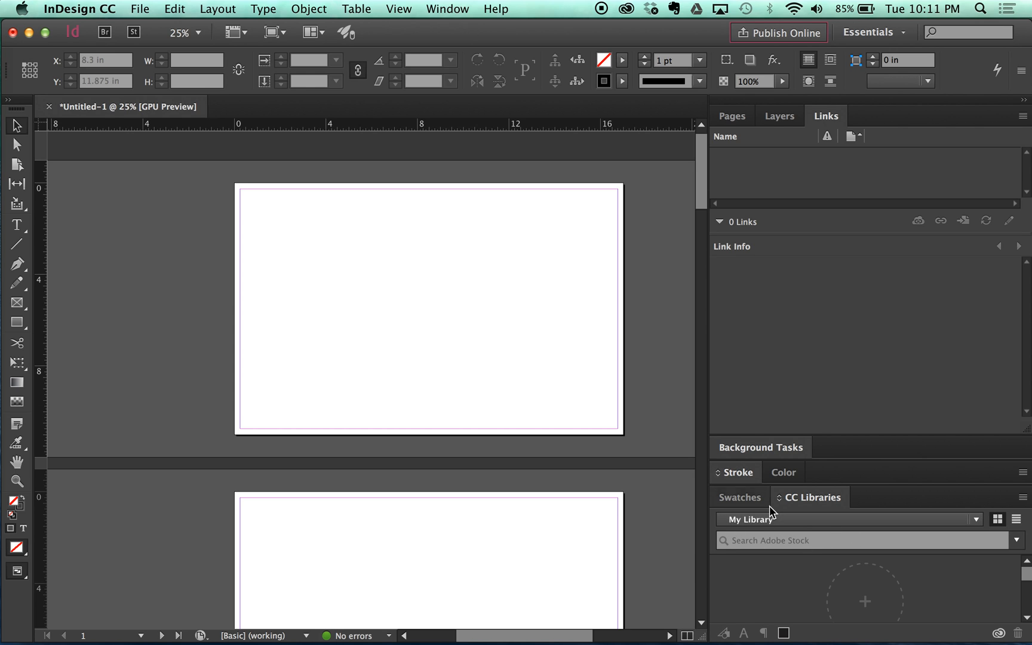
left_click(737, 498)
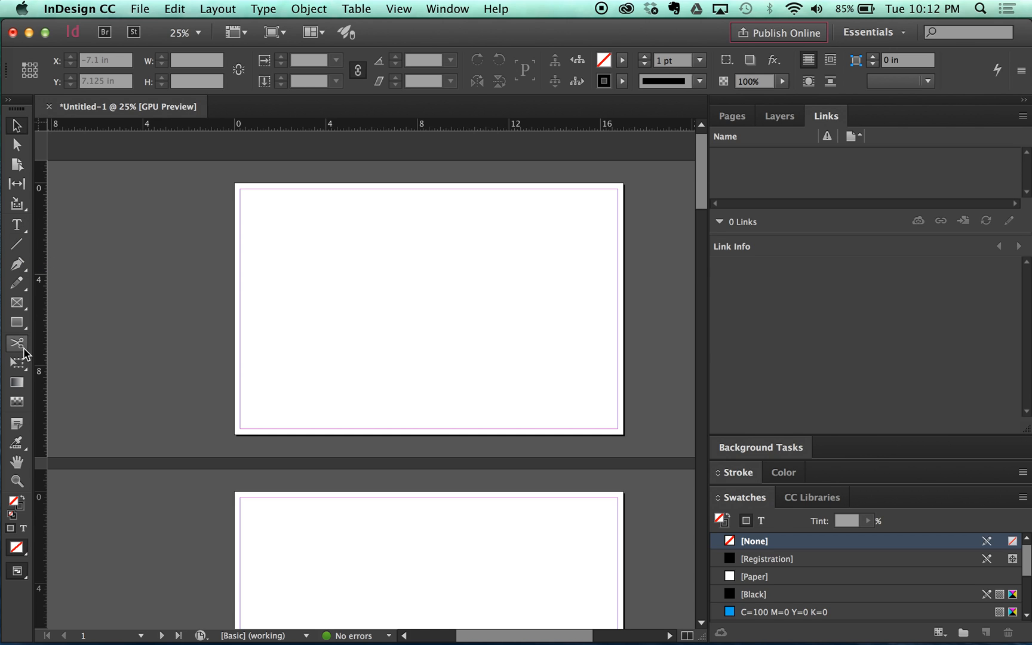
Switch to the Eyedropper tool and back to the Selection tool, and swap the fill and stroke twice
left_click_drag(17, 444, 73, 457)
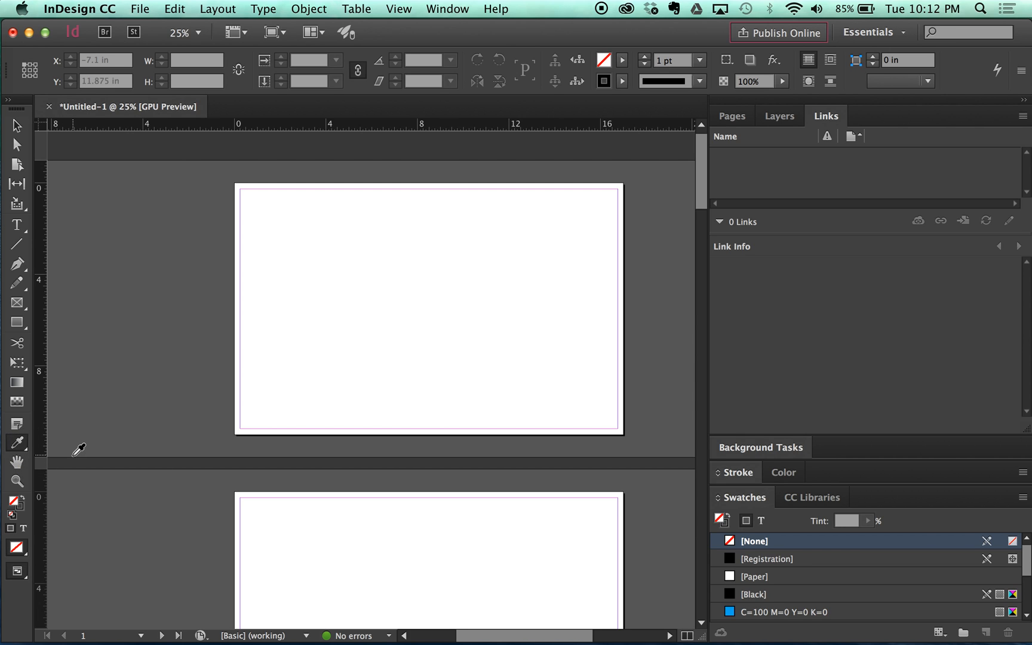
left_click(17, 126)
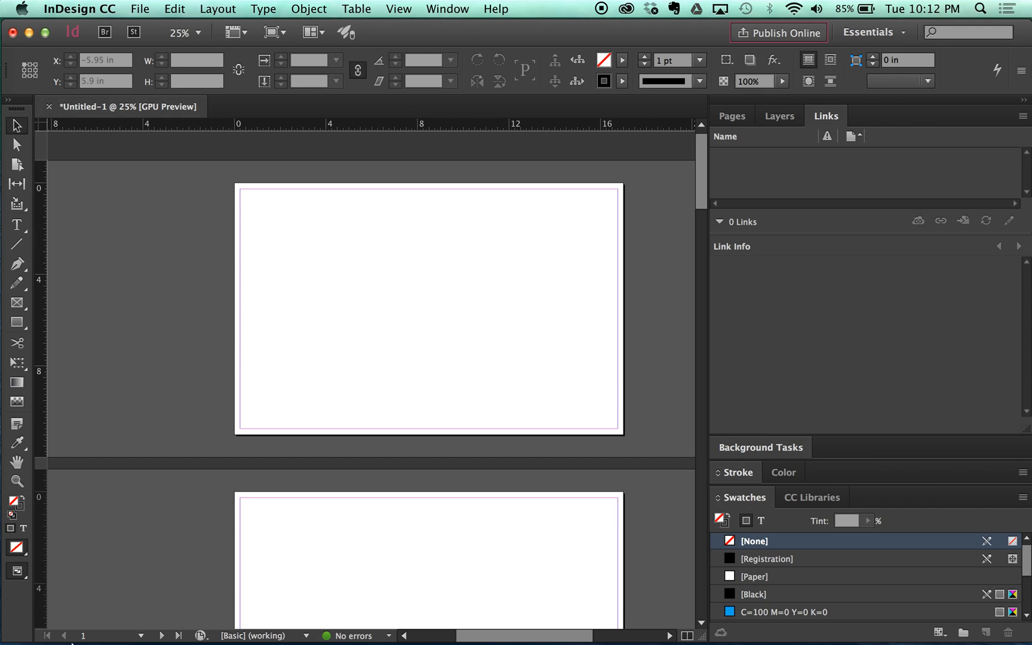
left_click(23, 501)
left_click(23, 503)
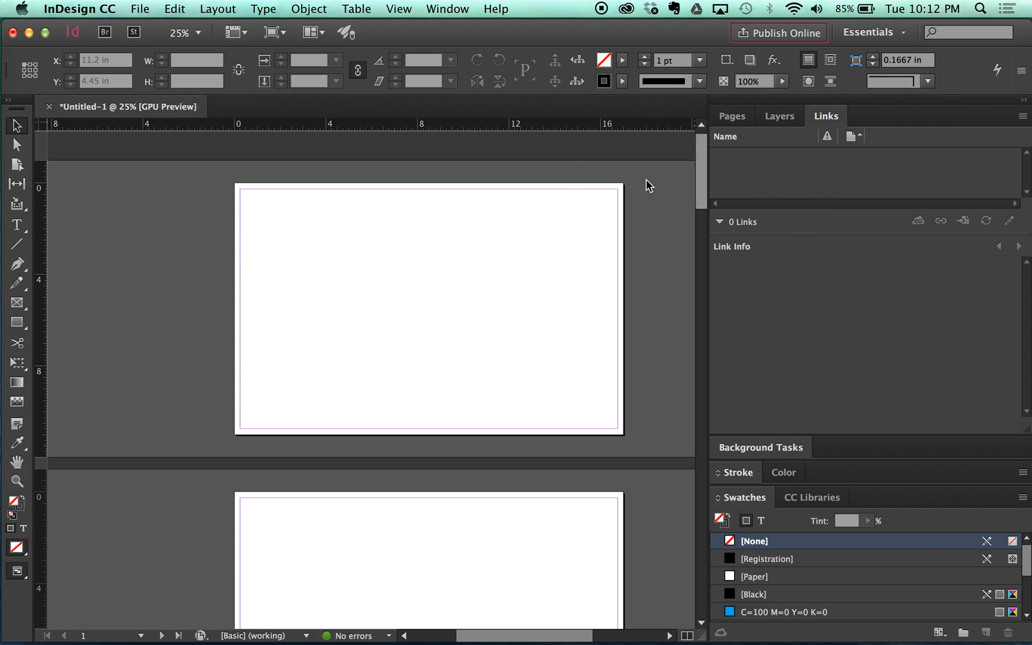
Place the Elevation image from the Desktop's Rolling Hut folder across page 1, about 16.05 in wide and 9 in high
left_click(137, 9)
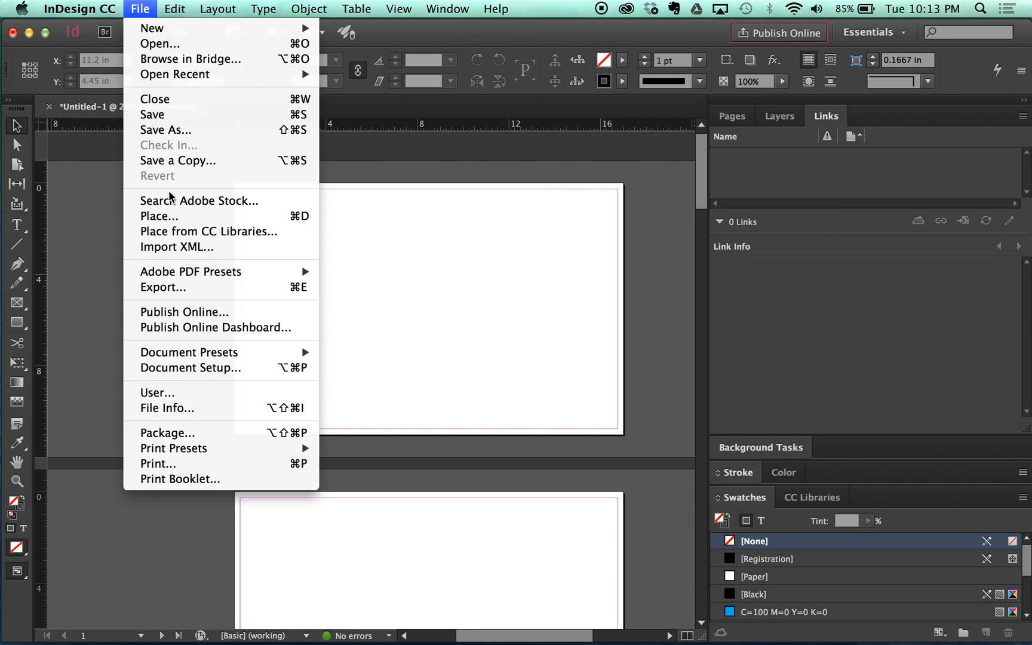
left_click(166, 216)
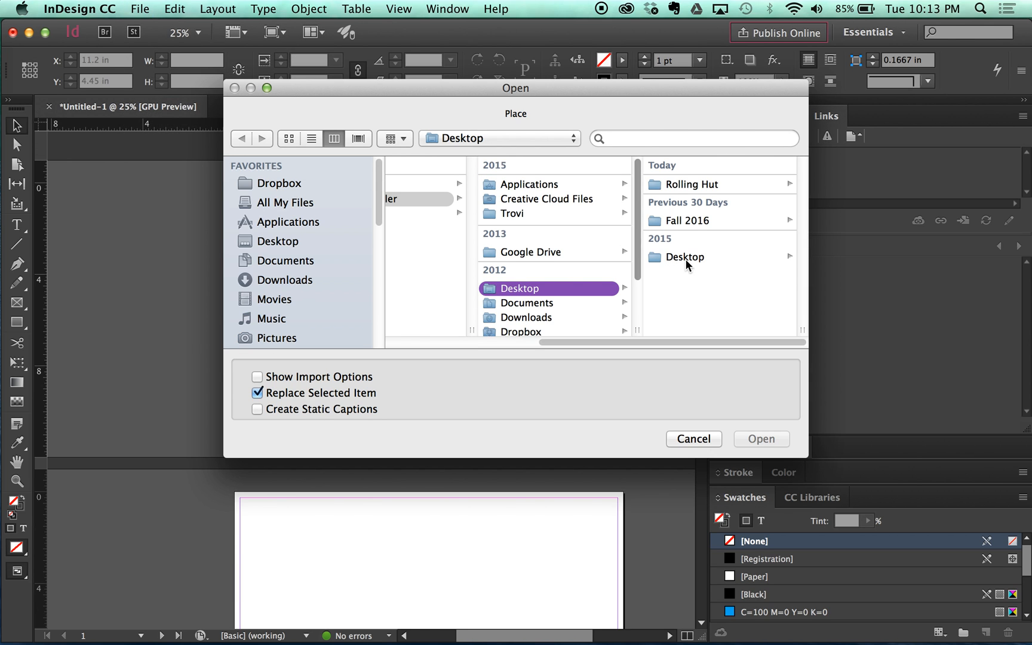
left_click(688, 185)
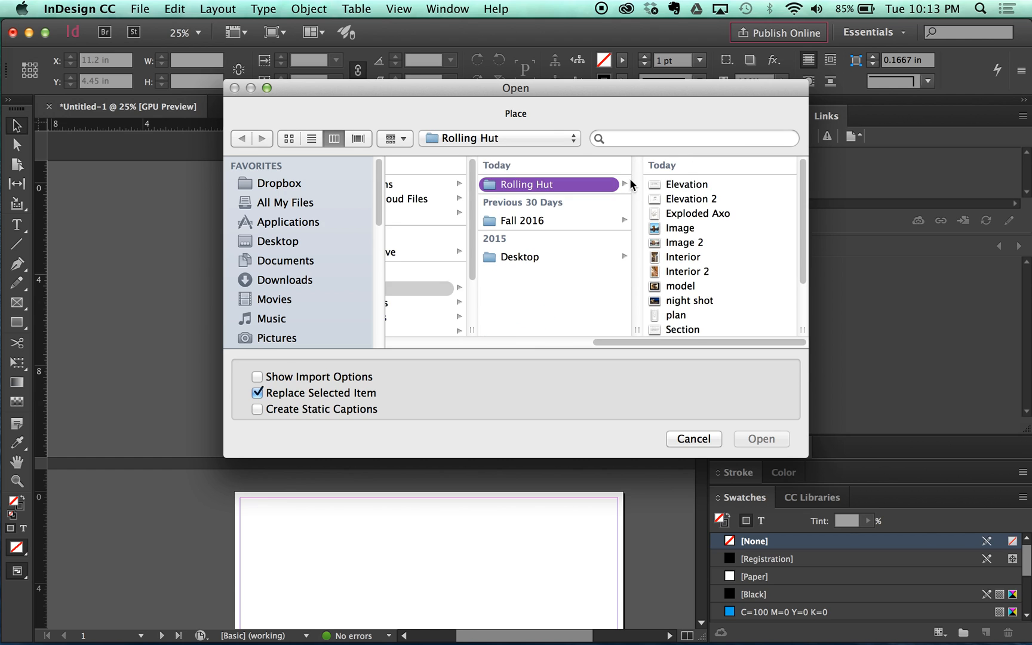
left_click(684, 184)
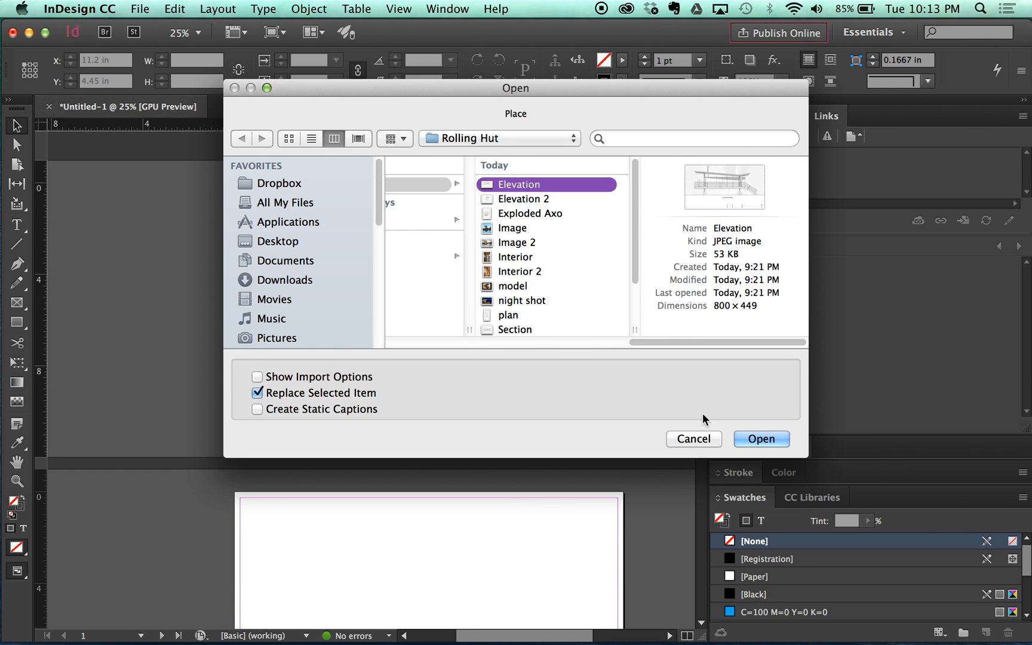
left_click(747, 439)
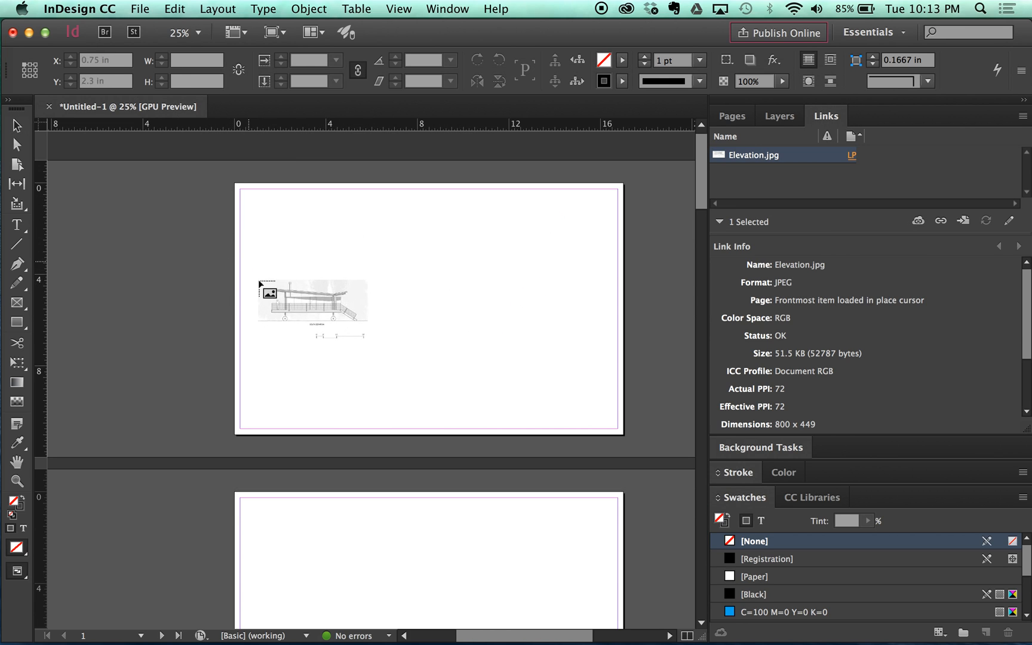
left_click_drag(250, 189, 616, 397)
Move the elevation image within the page margins to about X 0.475 in, Y 1 in, and leave it deselected
mouse_move(416, 227)
left_mouse_down()
mouse_move(410, 241)
mouse_move(400, 224)
left_mouse_up()
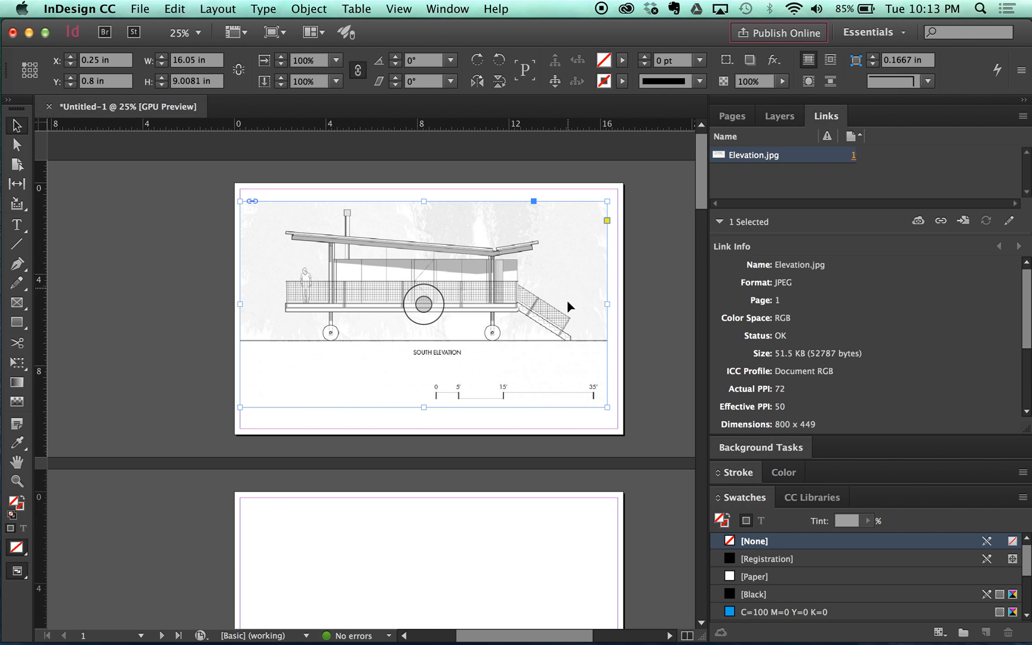
left_click_drag(554, 303, 558, 307)
left_click(638, 240)
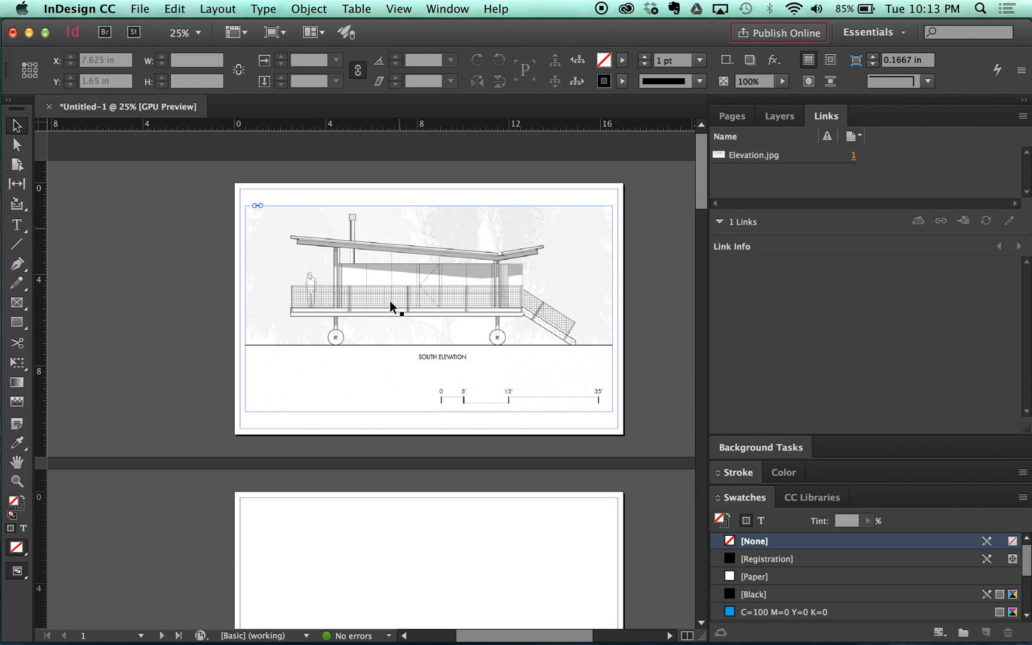
left_click(290, 256)
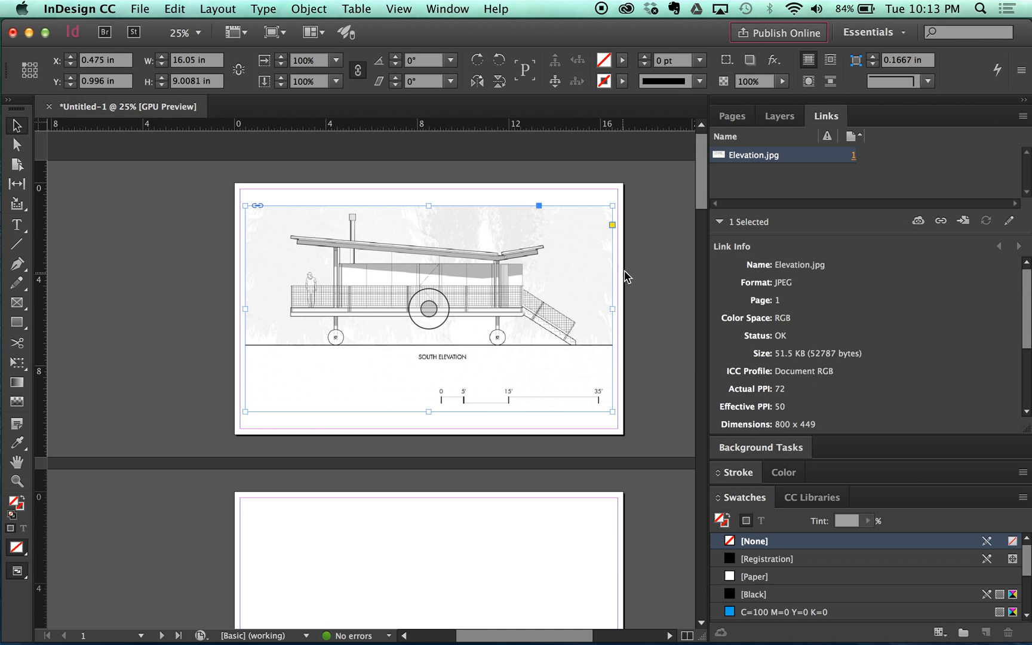
left_click(645, 280)
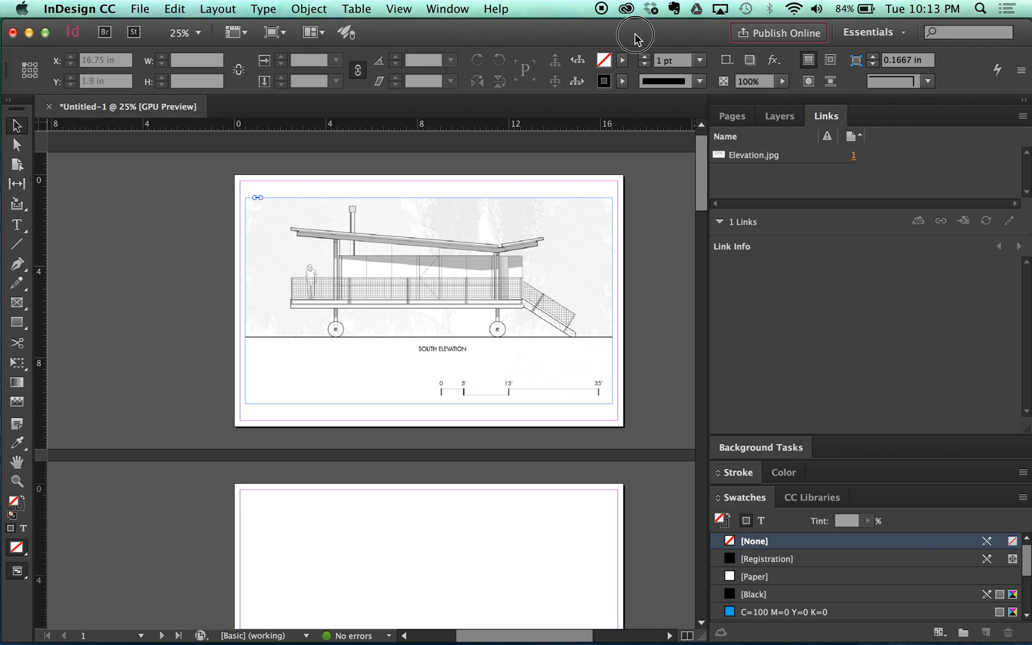
Shift the application window aside and back, and delete the elevation image from page 1
left_click_drag(635, 37, 657, 36)
left_click(347, 247)
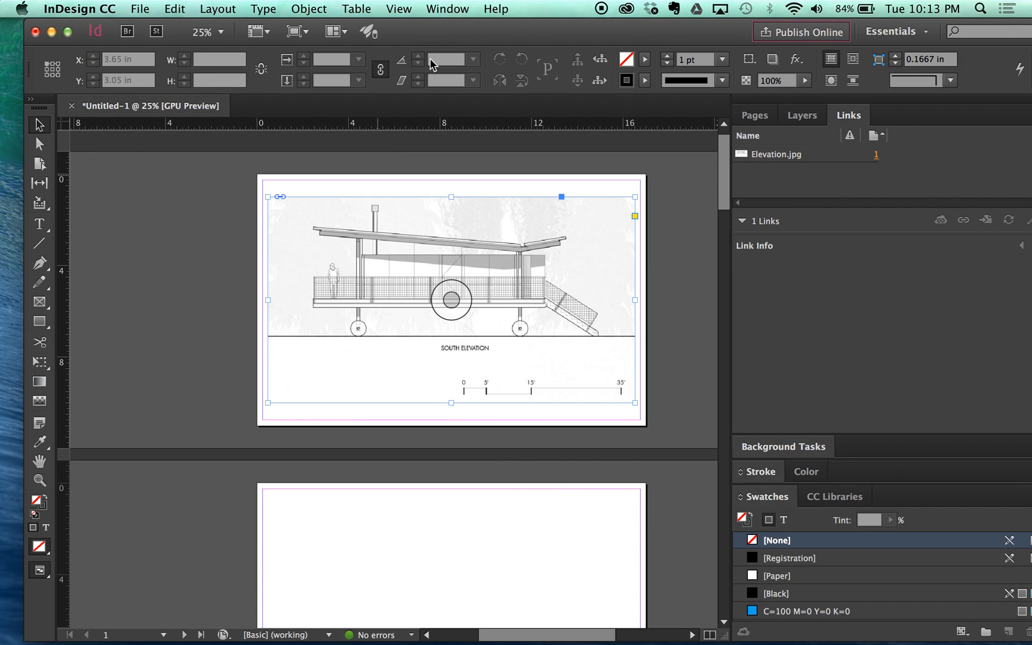
left_click_drag(481, 29, 460, 27)
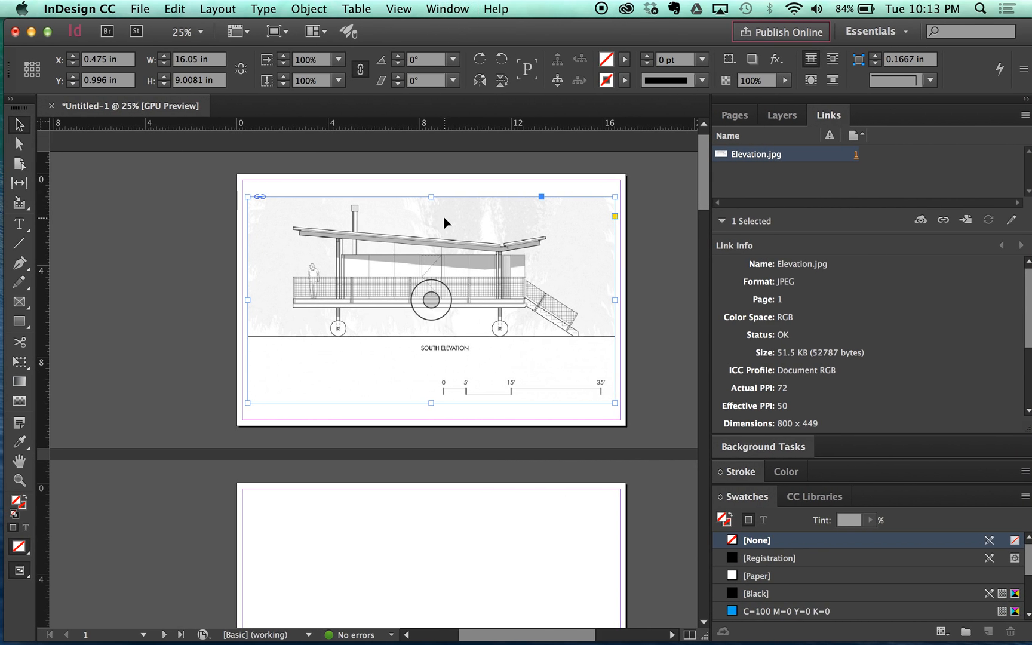
key("BackSpace")
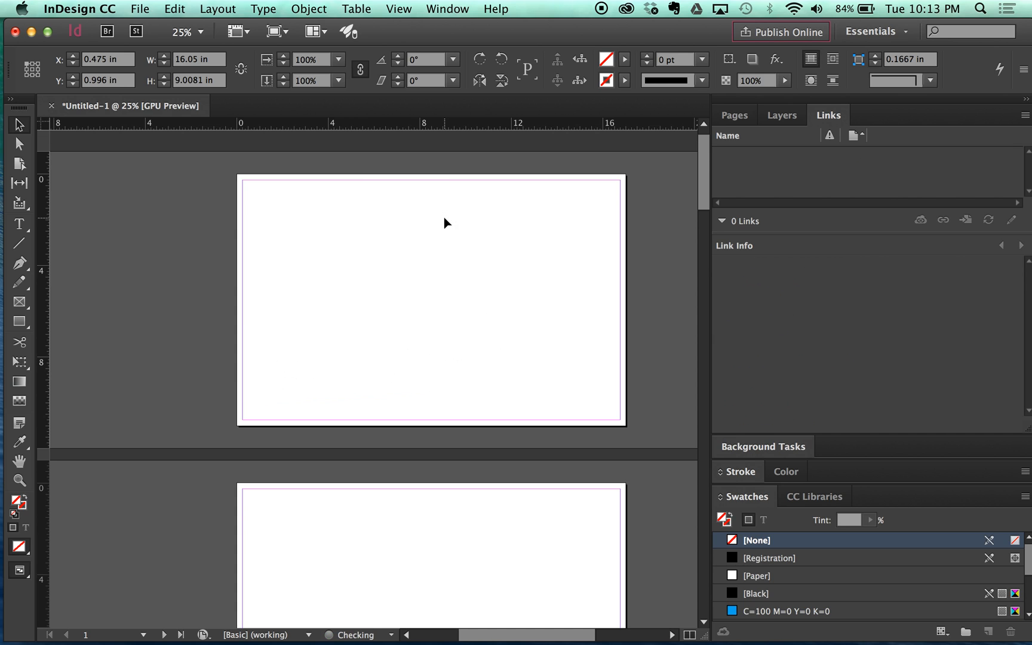
Place the Elevation image from the Rolling Hut folder on page 1 at its native size, at about X 3.75 in, Y 1.4 in
left_click(147, 9)
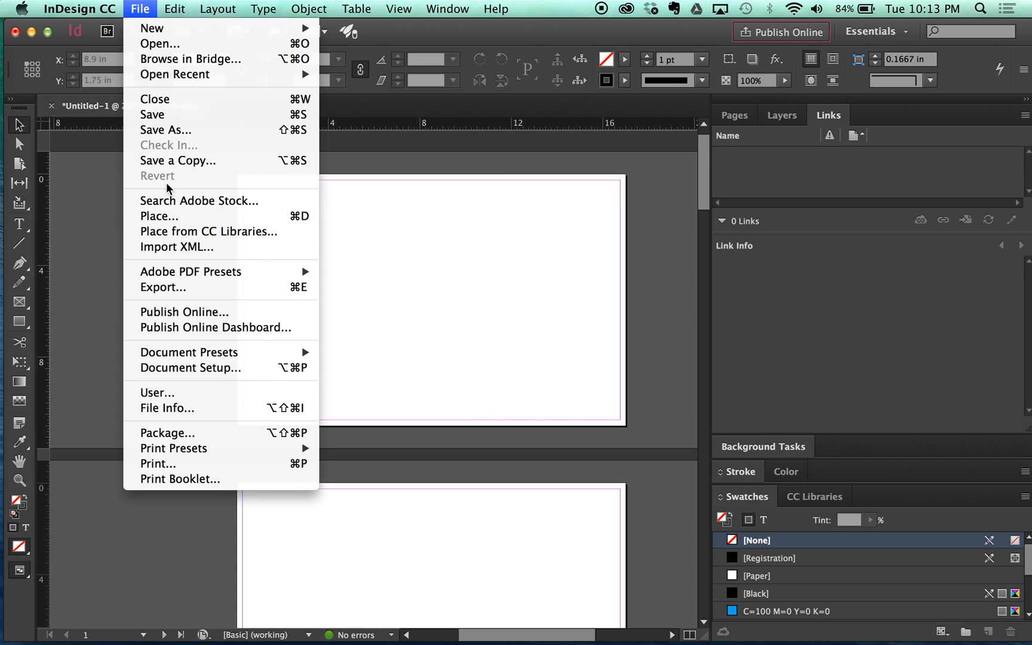
left_click(166, 216)
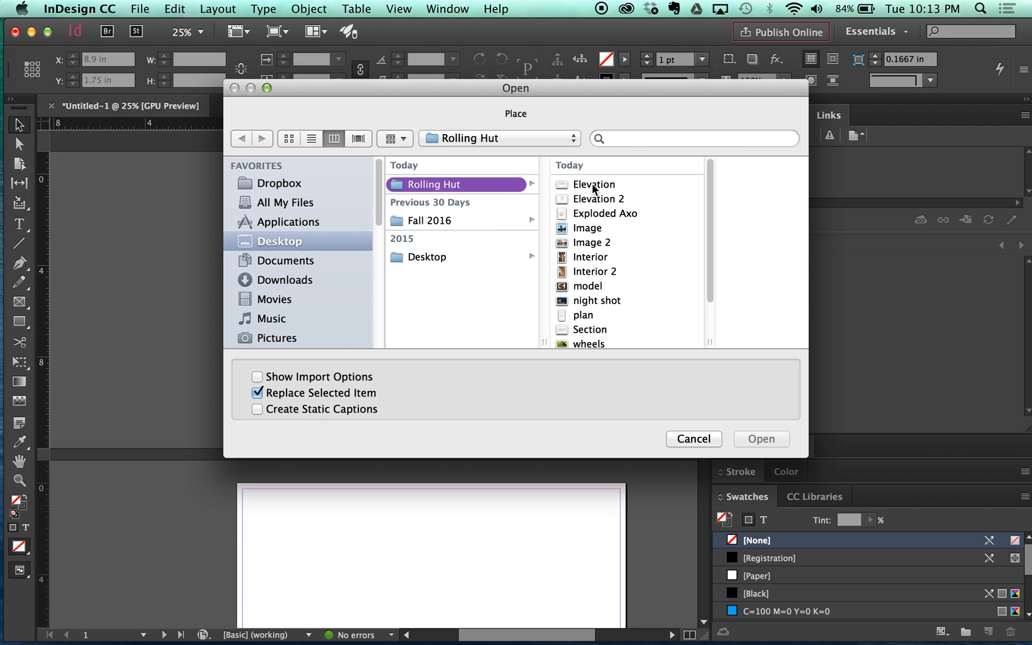
left_click(593, 189)
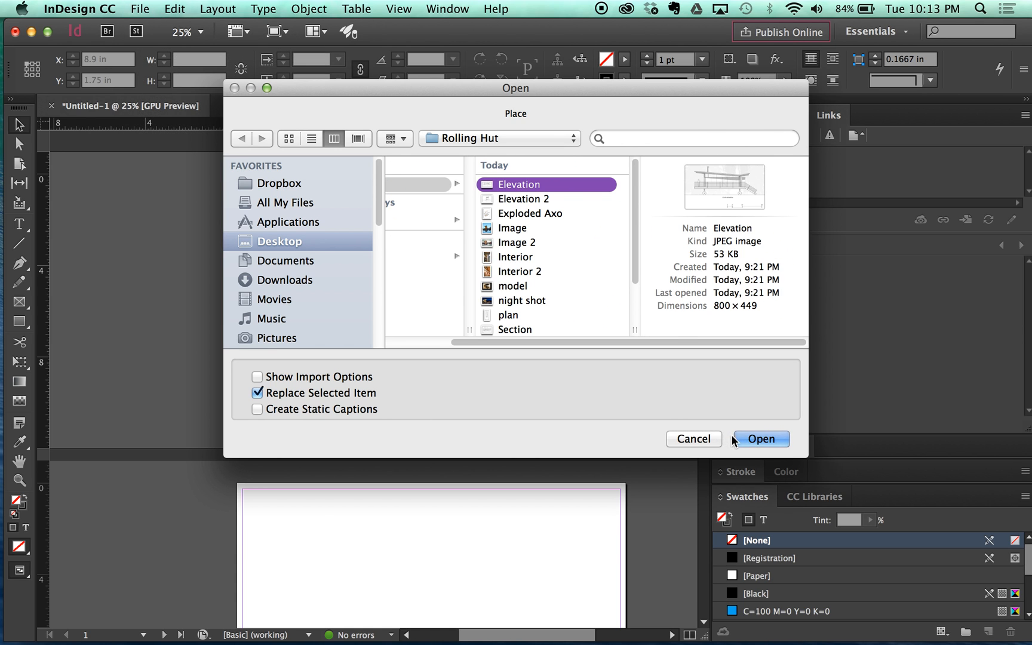
left_click(740, 439)
left_click(322, 206)
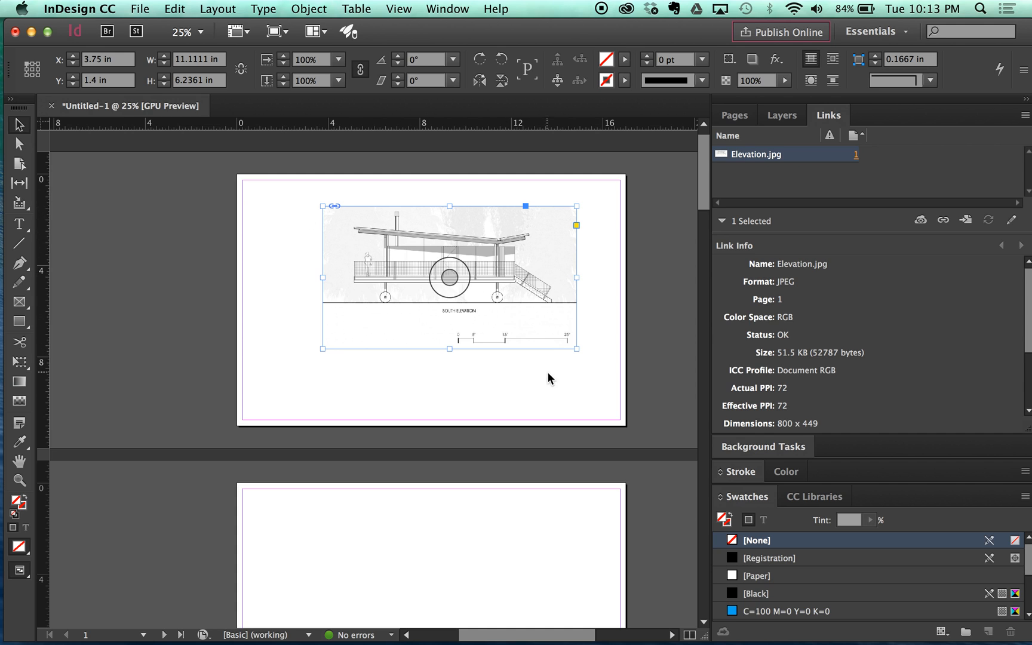
Delete the elevation image from page 1 and place it there again at native size, at about X 2.94 in, Y 2.38 in
left_click_drag(537, 239, 519, 253)
key("BackSpace")
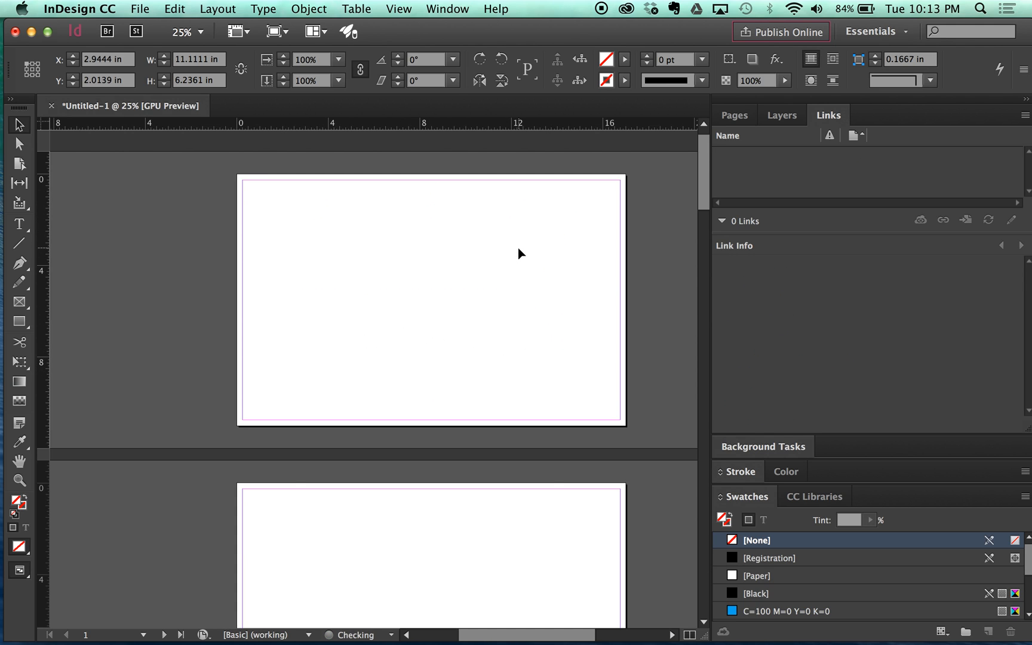
left_click(150, 8)
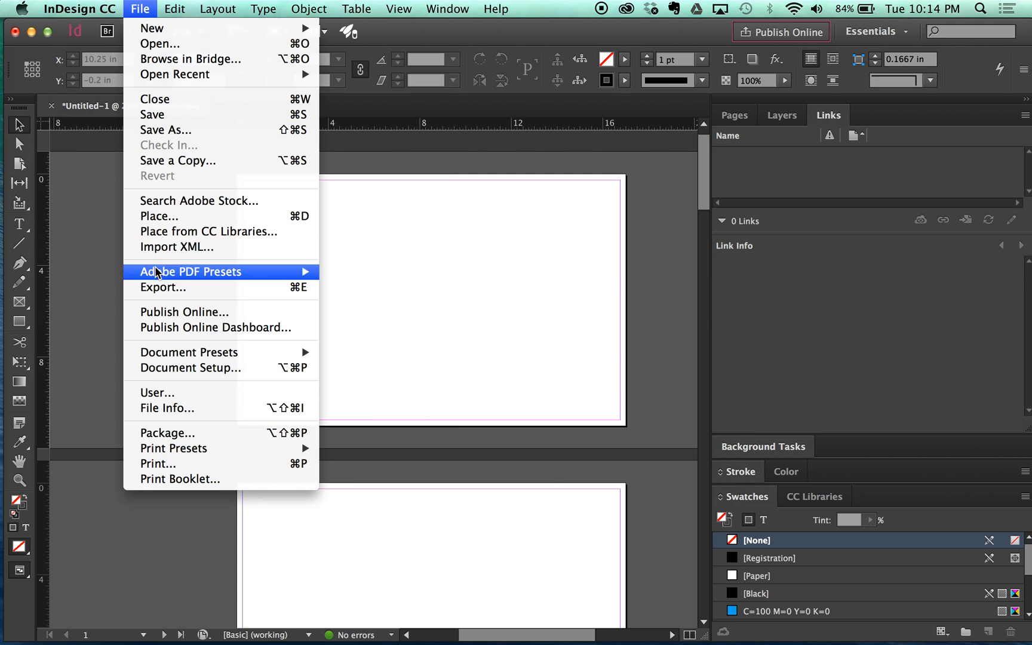
left_click(177, 216)
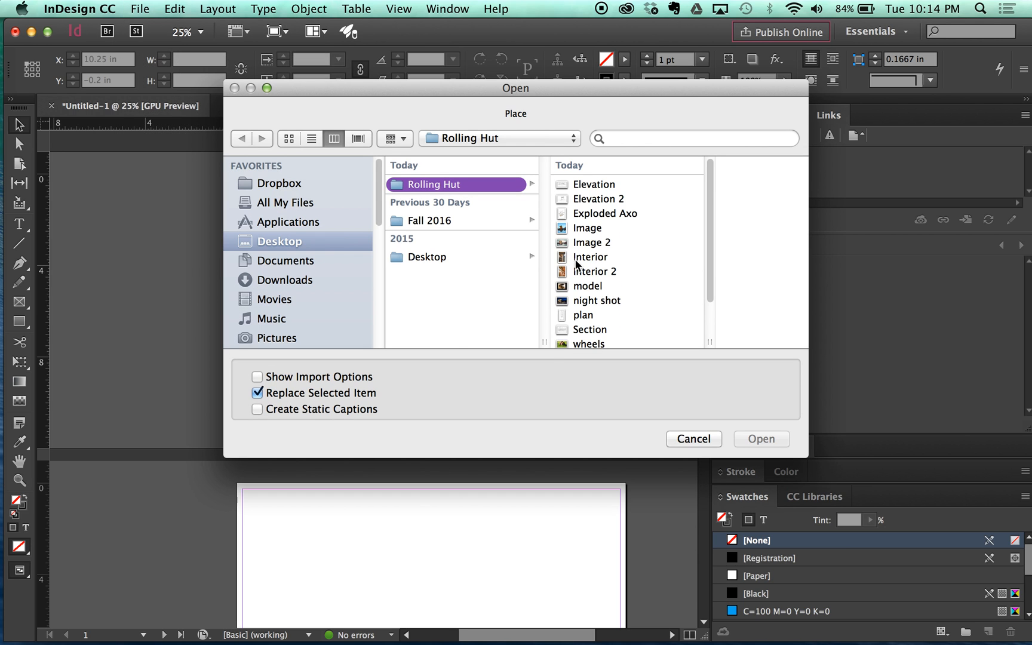
left_click(589, 188)
left_click(753, 438)
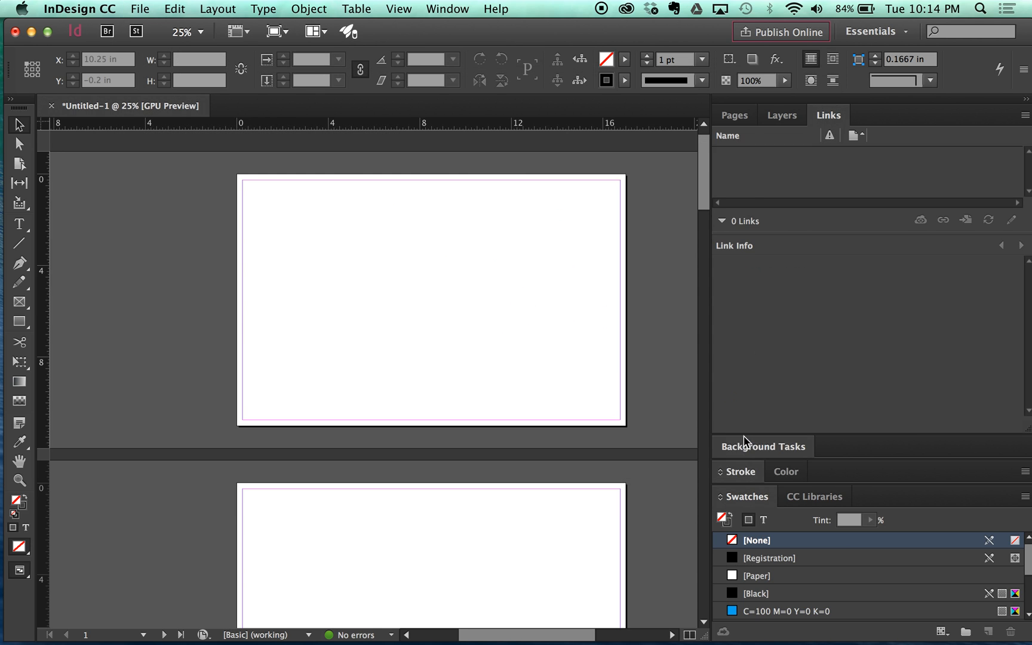
left_click(329, 249)
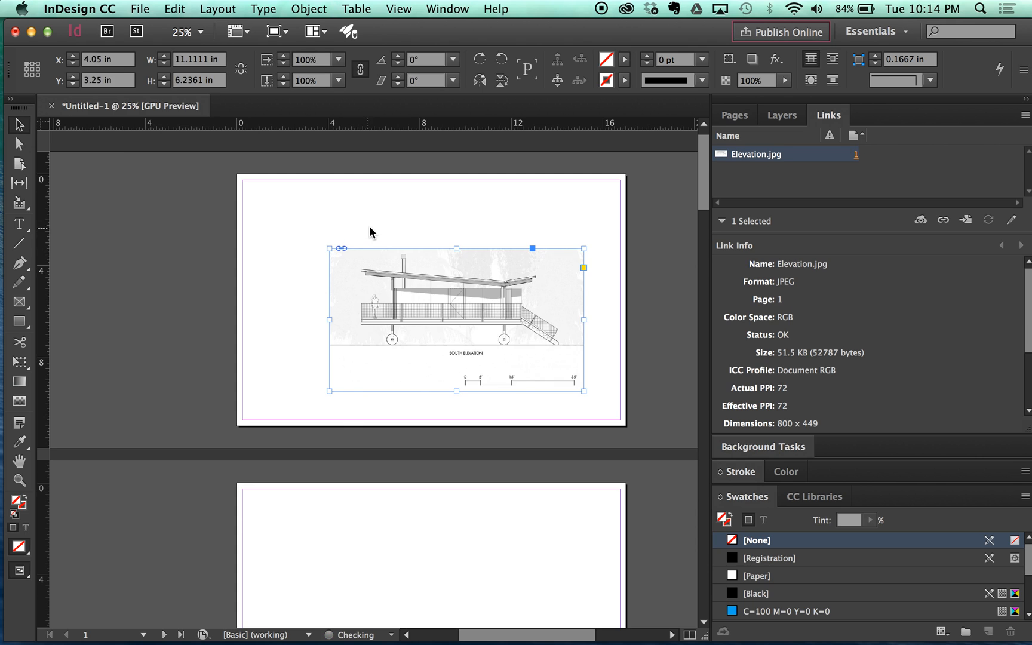
left_click_drag(445, 293, 490, 261)
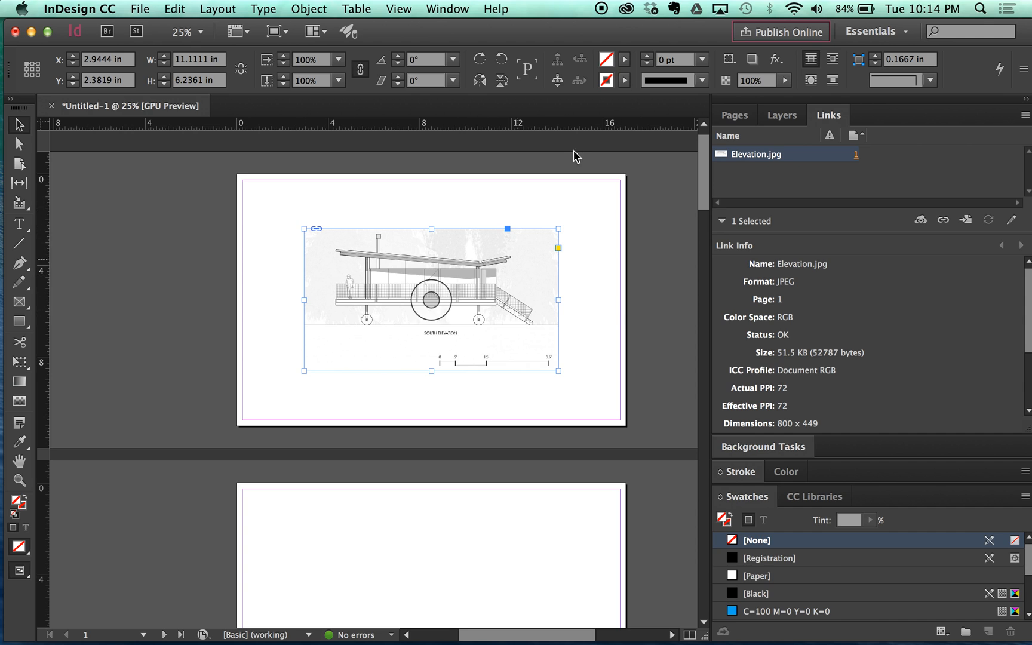
left_click(583, 224)
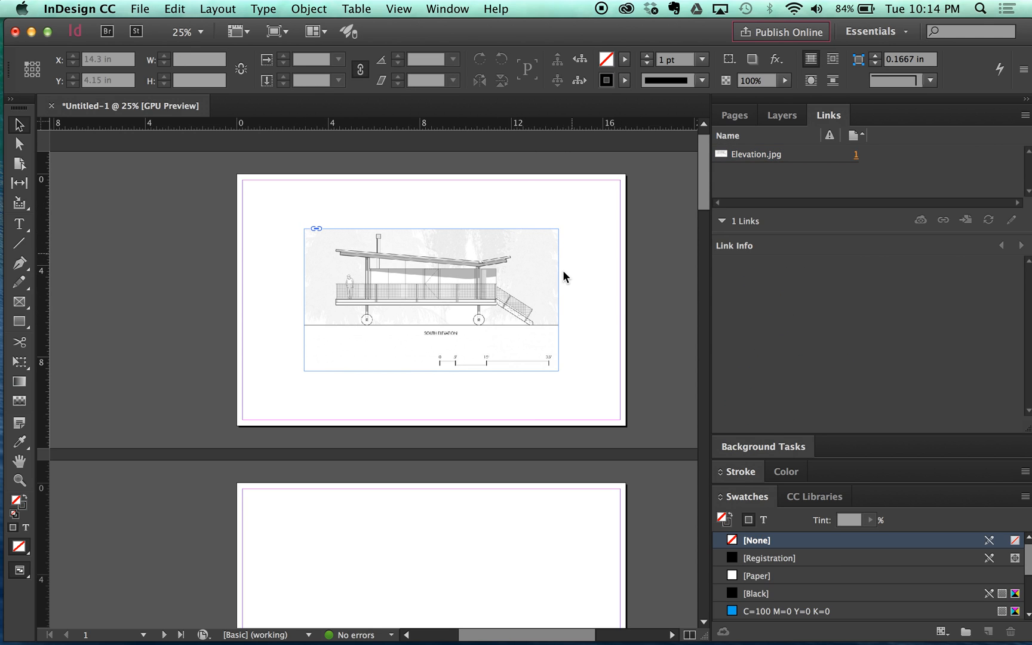
Place the Interior image from the Rolling Hut folder on page 2, about 7.3 in wide and 11 in high, at about X 9.45 in, Y 0 in
scroll(375, 485, "down", 5)
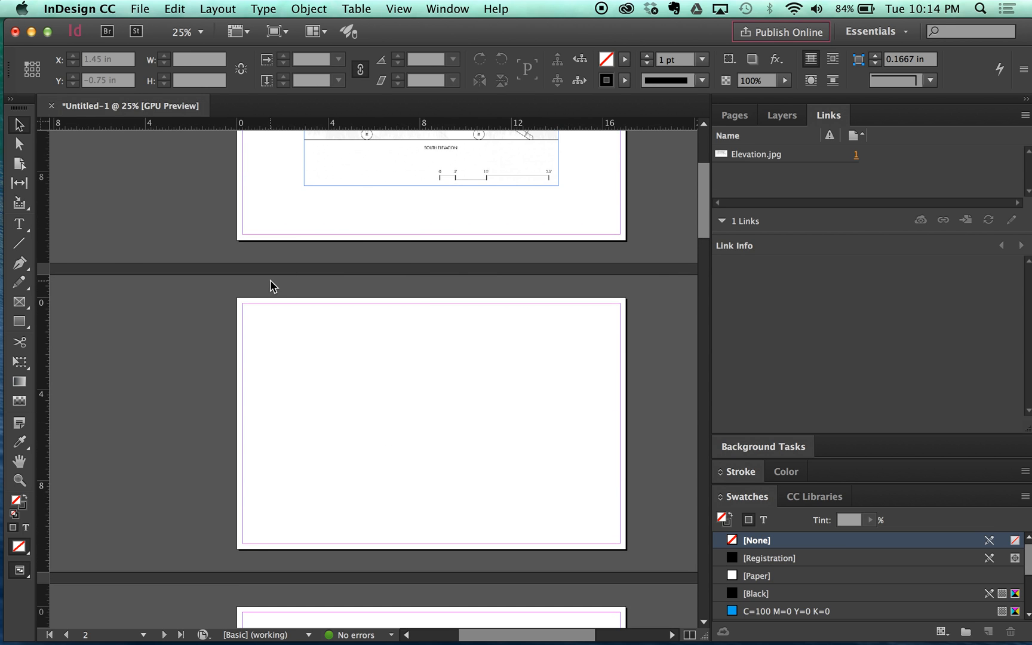
left_click(137, 10)
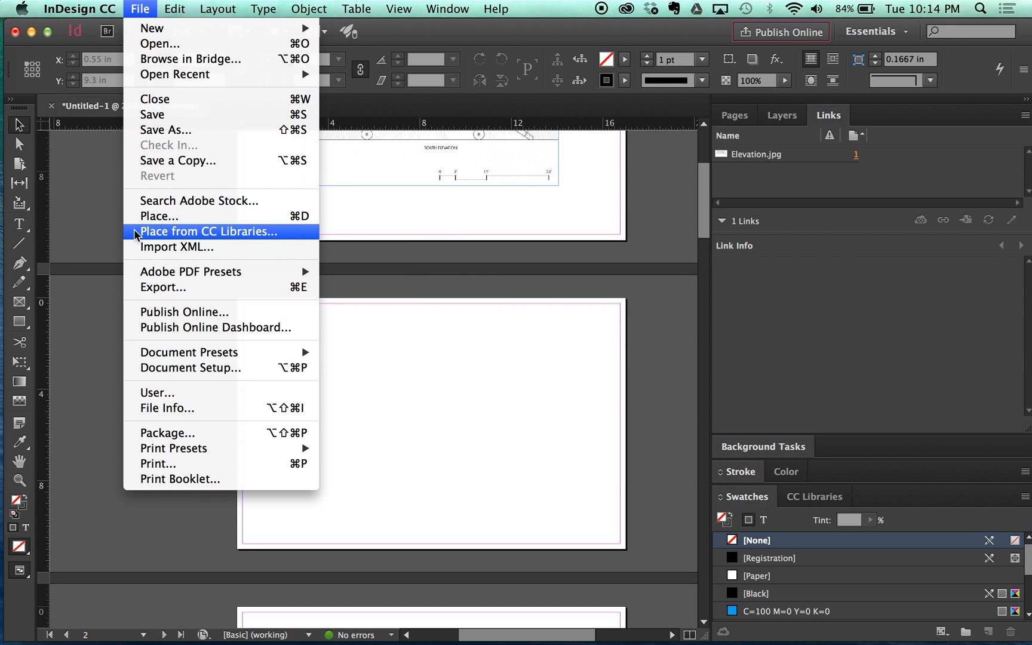
left_click(152, 207)
left_click(597, 213)
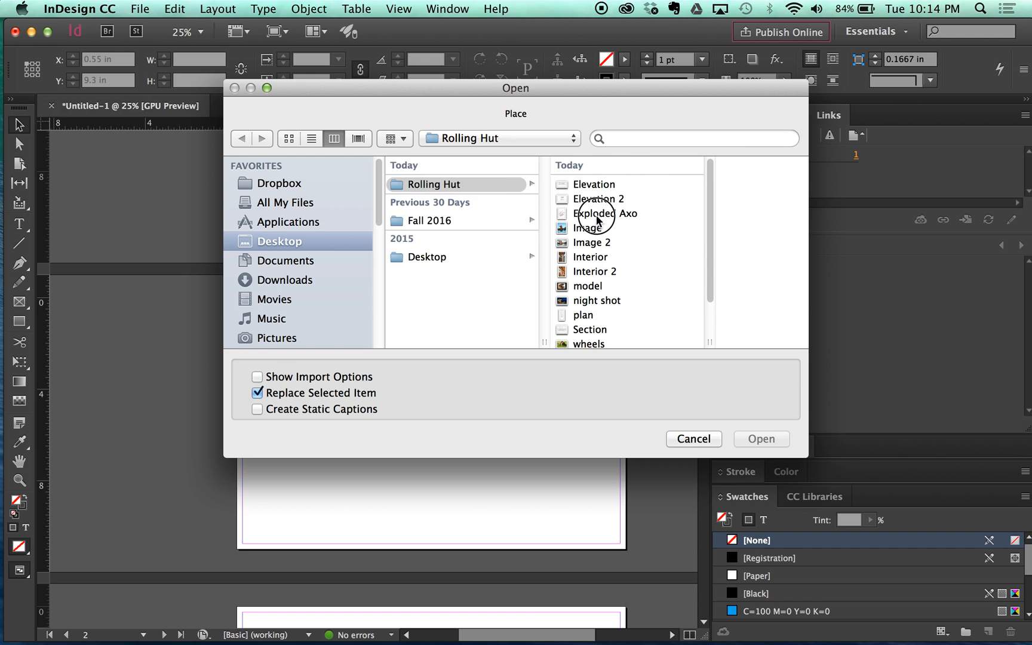
left_click(538, 230)
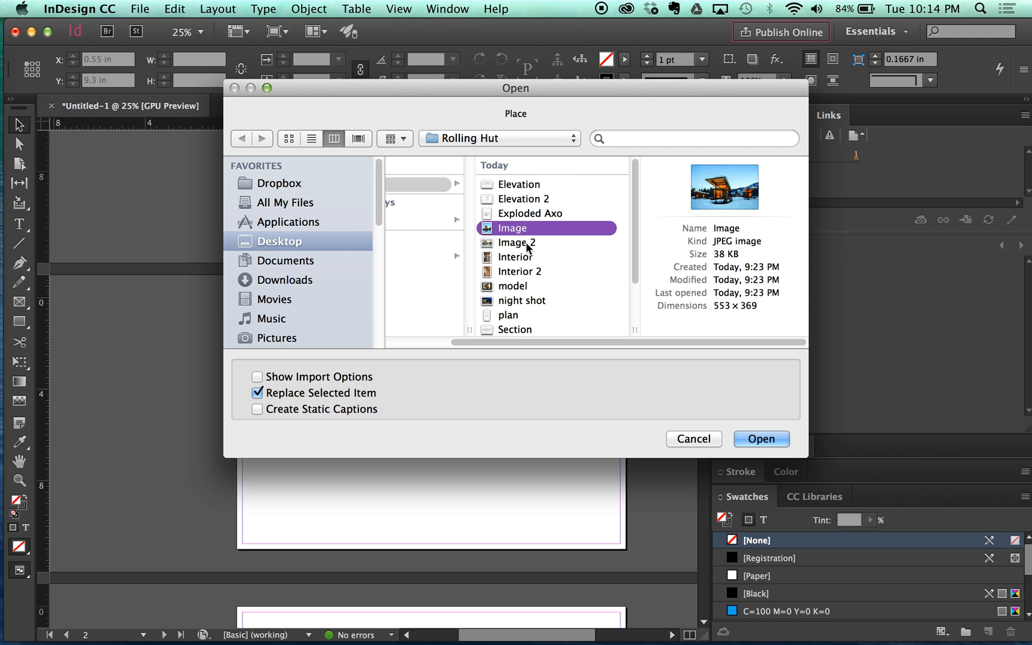
left_click(510, 244)
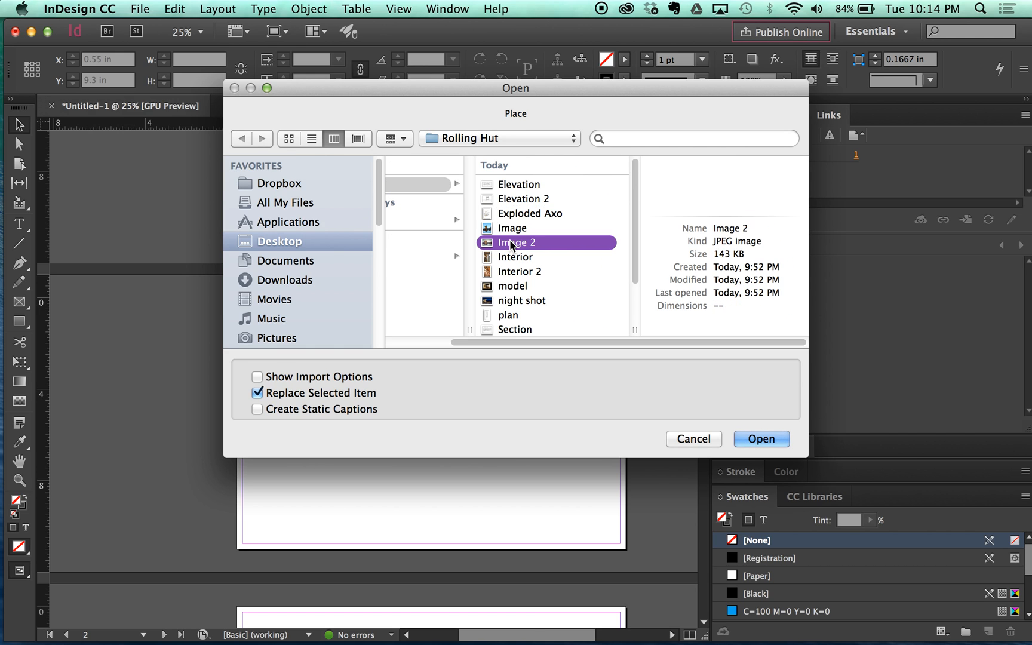
left_click(512, 287)
left_click(511, 258)
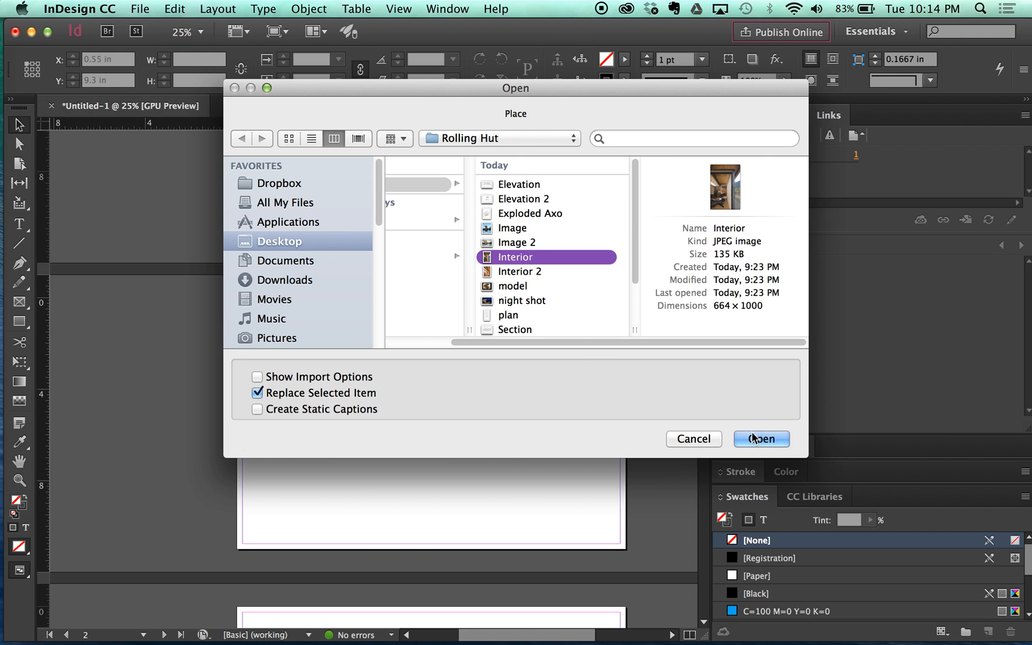
left_click(762, 439)
left_click_drag(400, 297, 610, 545)
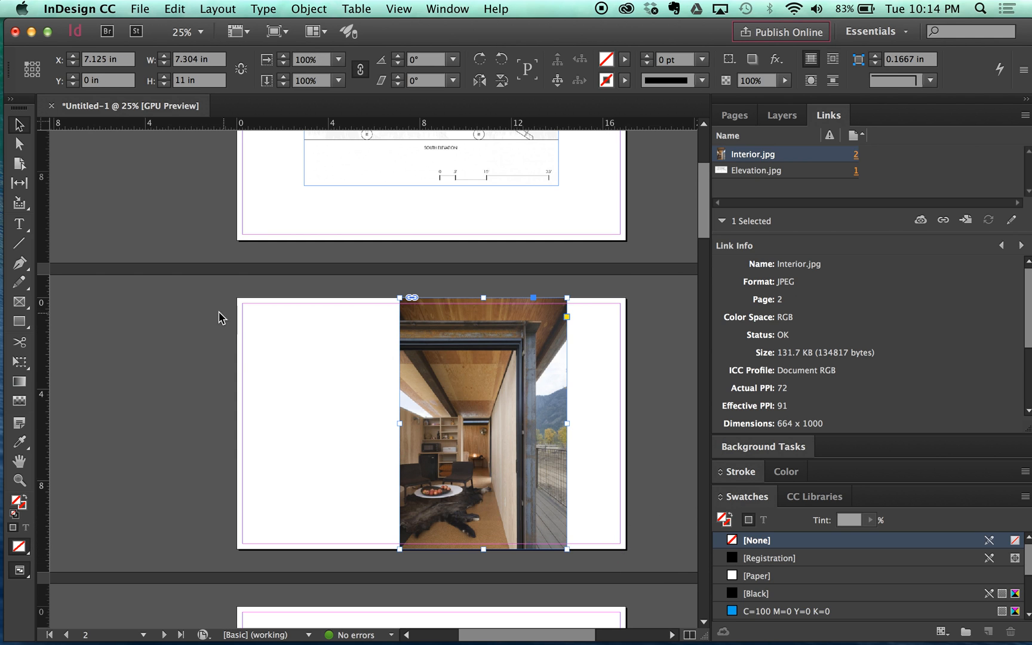
left_click_drag(465, 336, 526, 332)
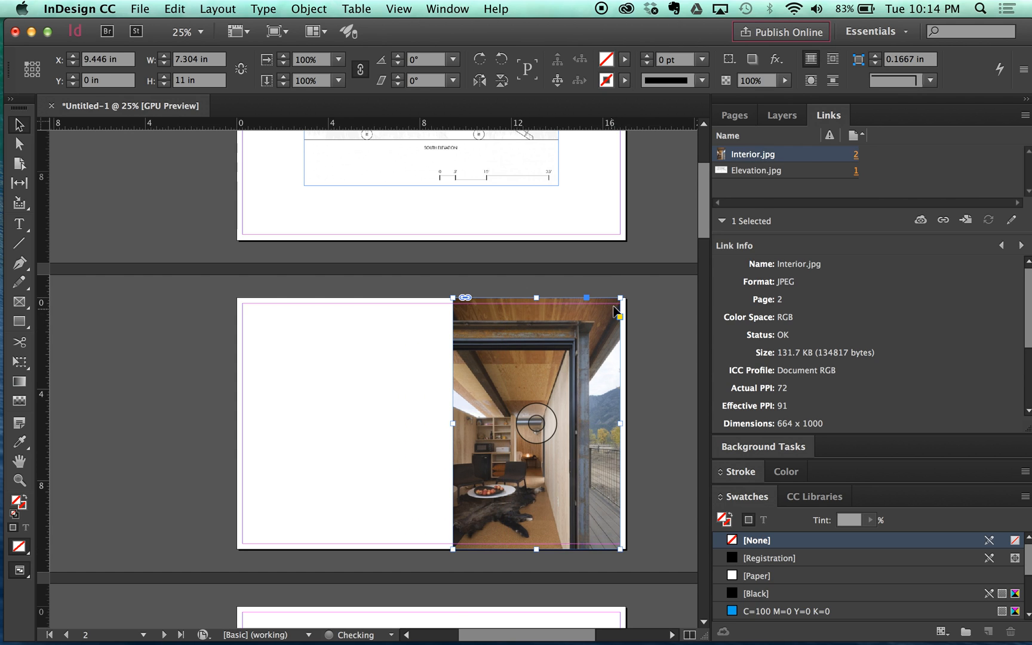
left_click(650, 258)
Delete the interior image from page 2
scroll(557, 261, "up", 2)
scroll(557, 261, "up", 1)
left_click(562, 445)
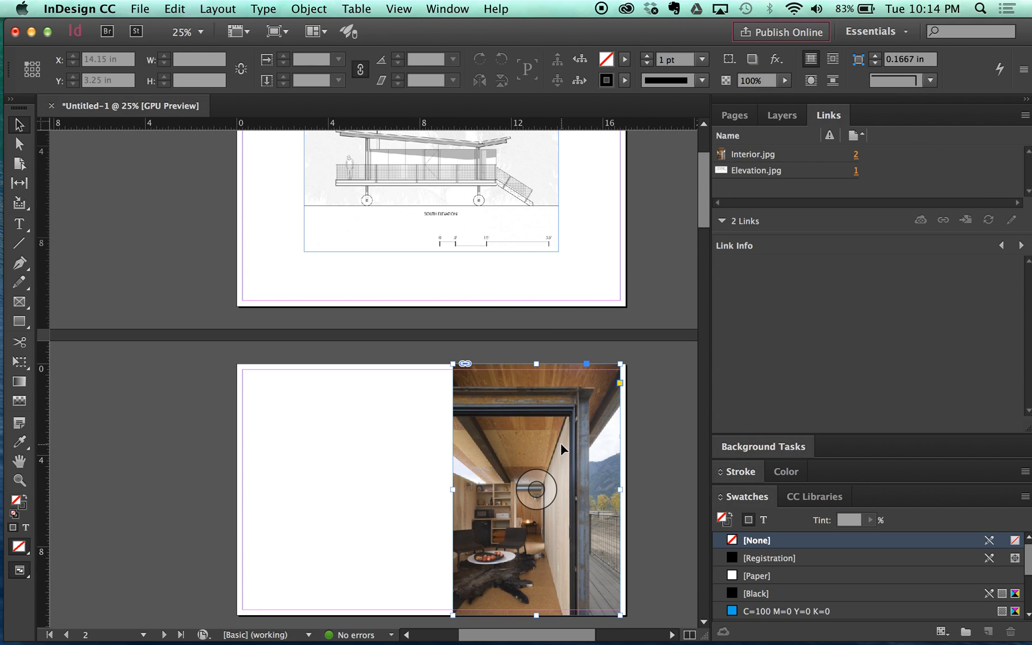
key("BackSpace")
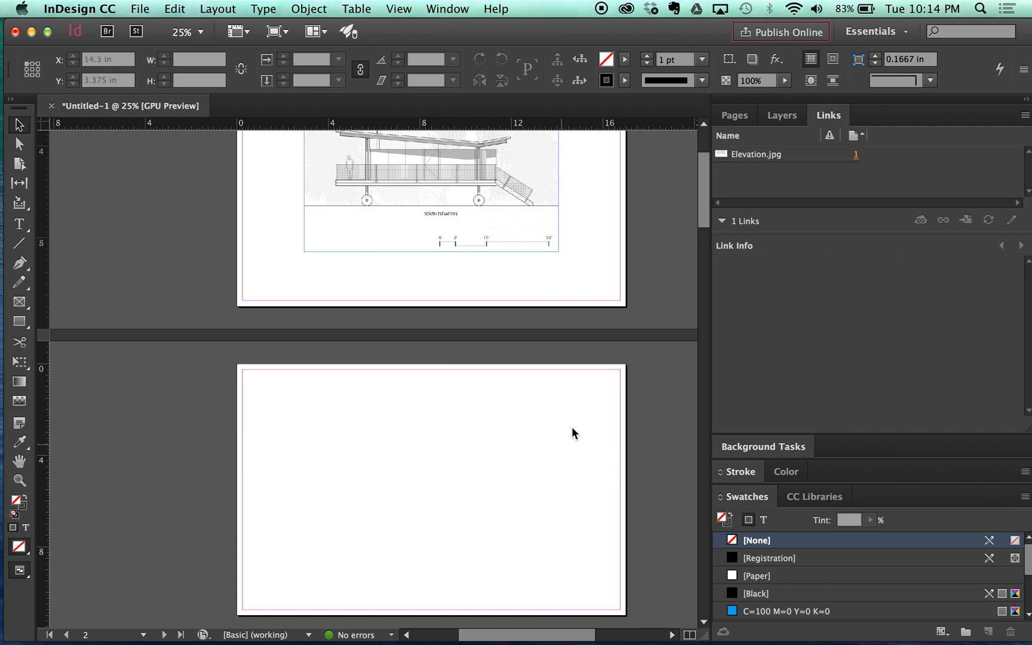
Examine the link information of the elevation image on page 1, including its resolution, dimensions and file path
scroll(485, 268, "up", 2)
left_click(484, 265)
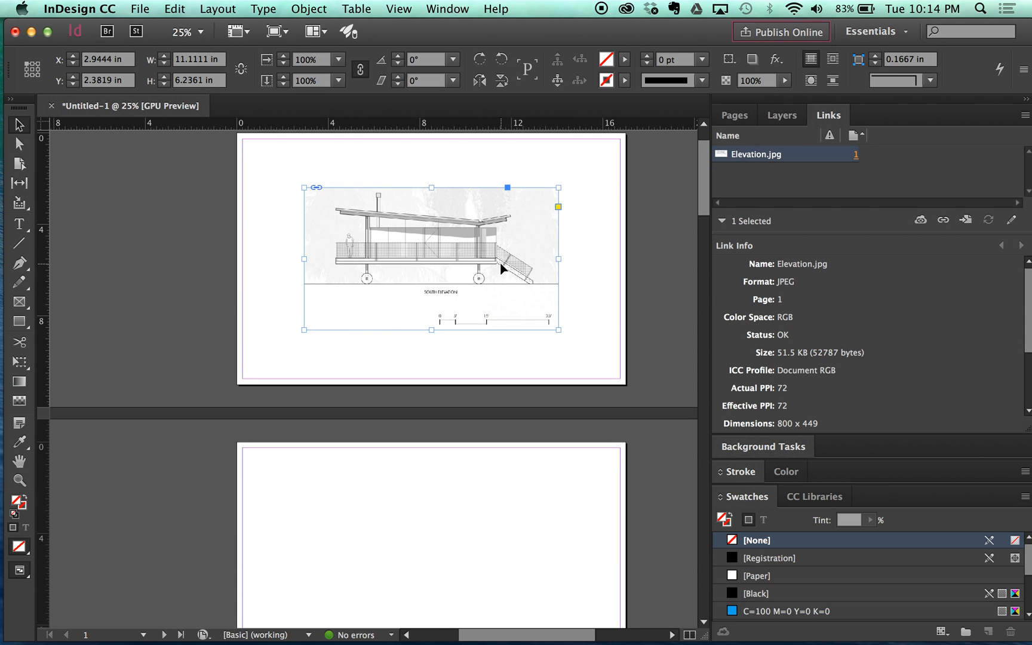
key("super+equal")
key("super+minus")
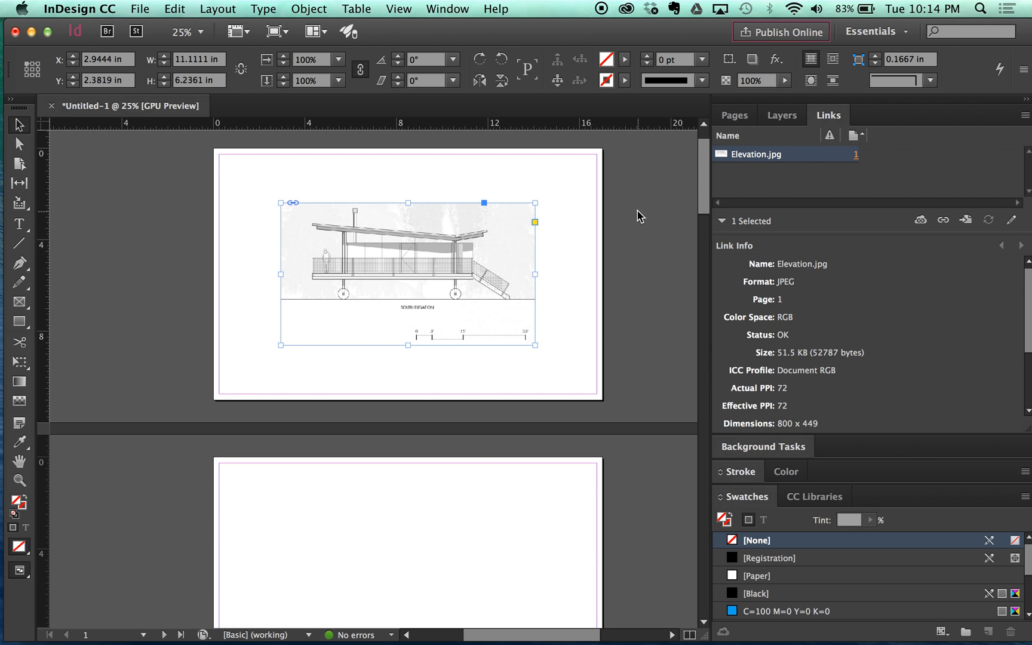
scroll(807, 275, "down", 3)
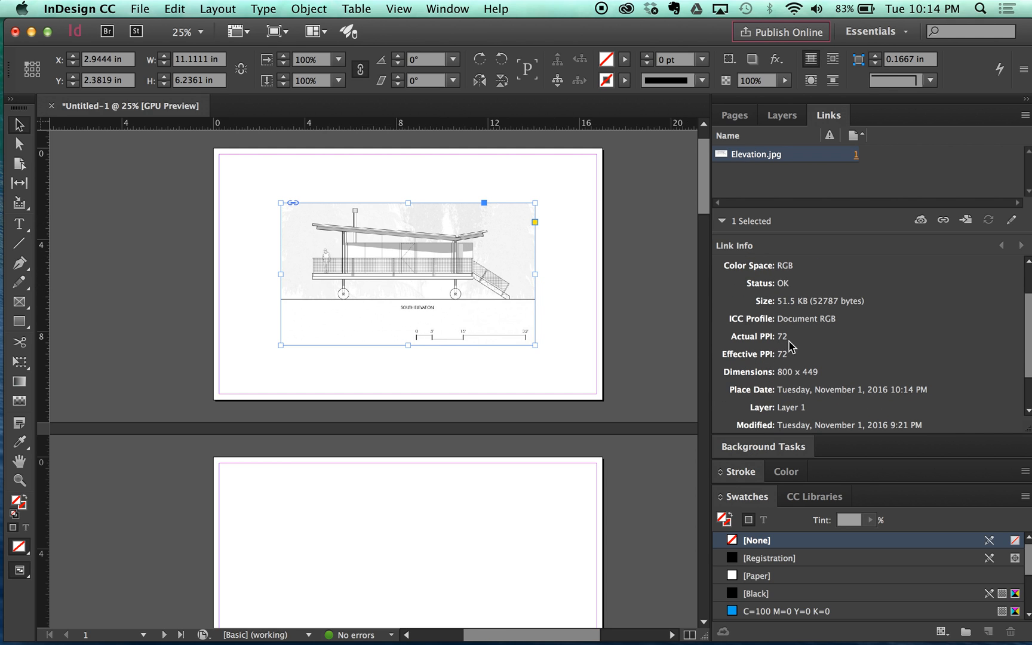
scroll(784, 348, "down", 3)
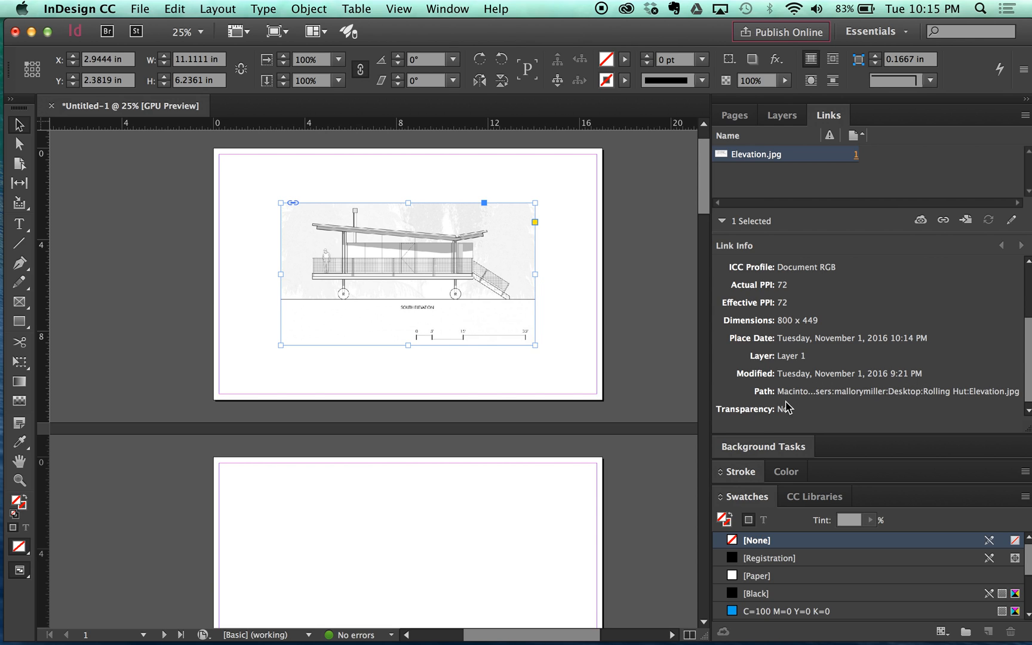
scroll(741, 329, "up", 1)
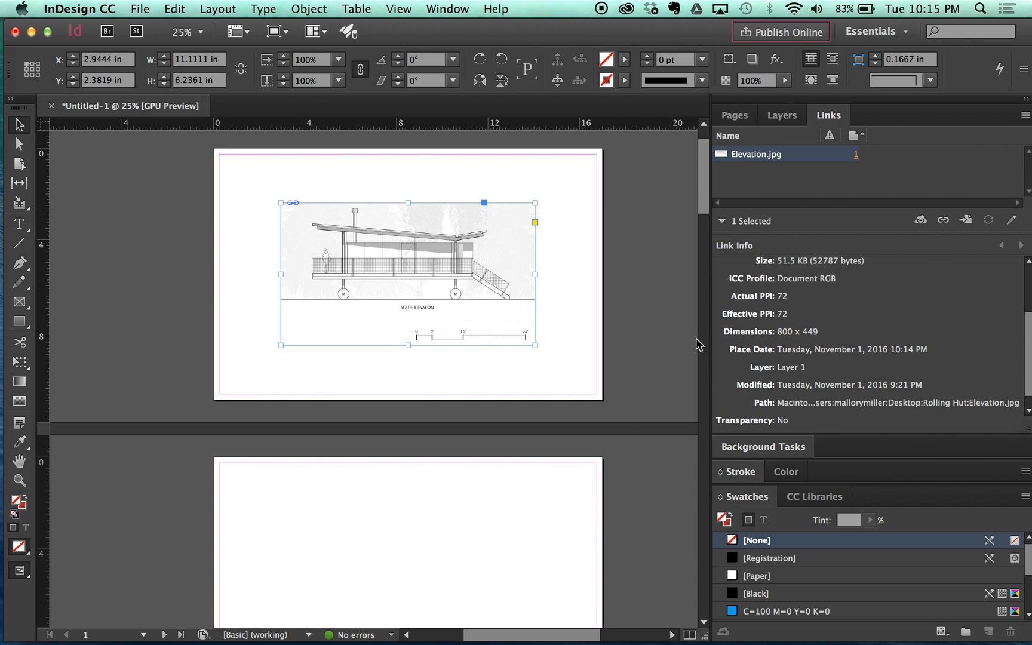
left_click(640, 292)
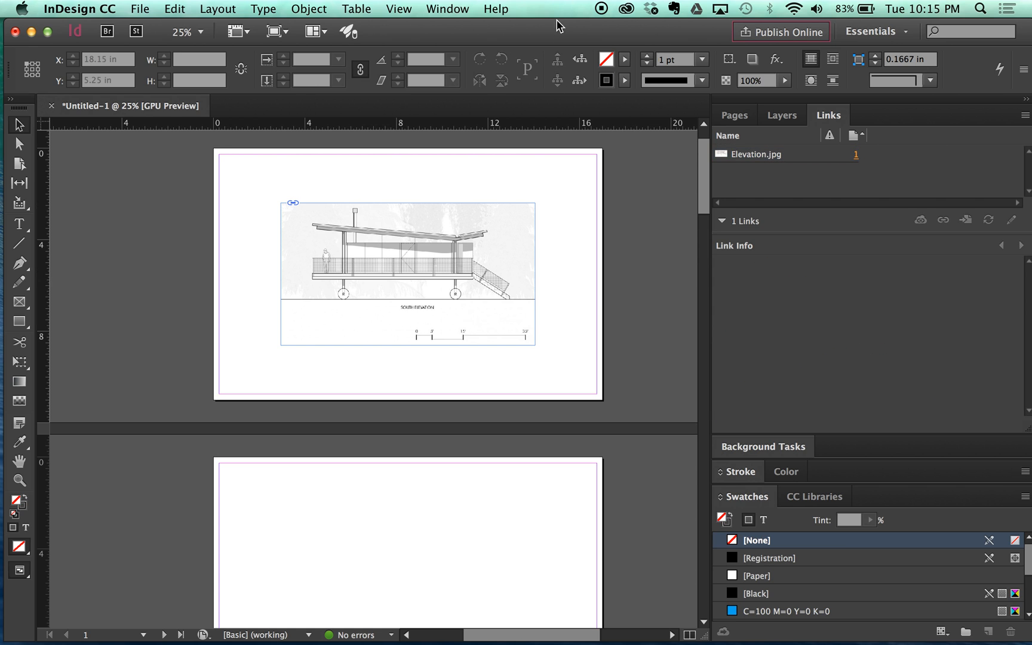
Move the Elevation file out of the Rolling Hut folder onto the desktop in Finder, and return to InDesign
left_click_drag(556, 35, 379, 76)
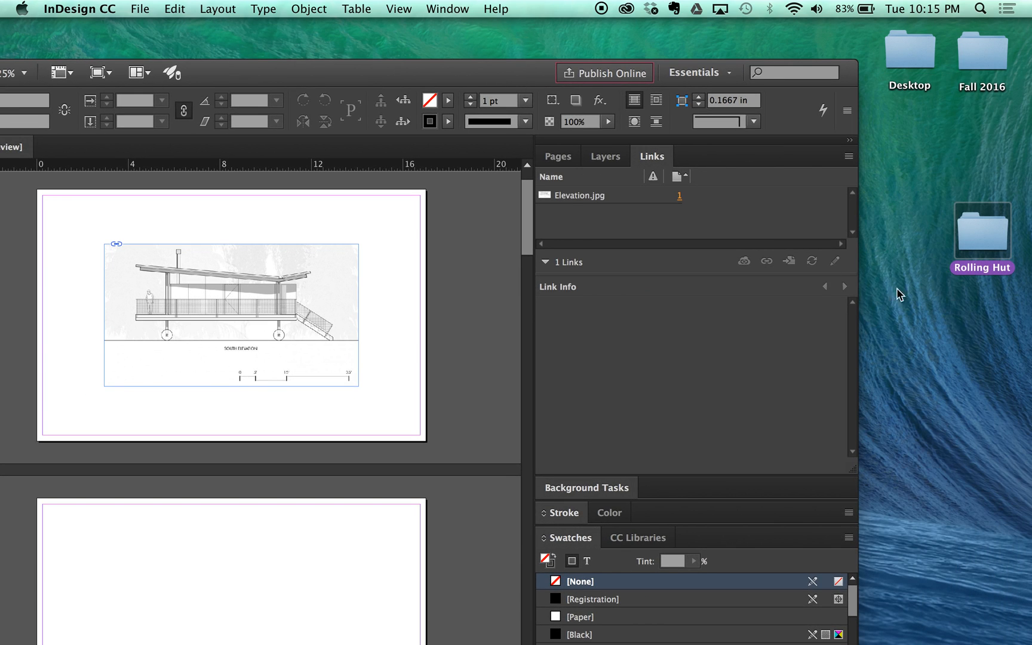
double_click(960, 224)
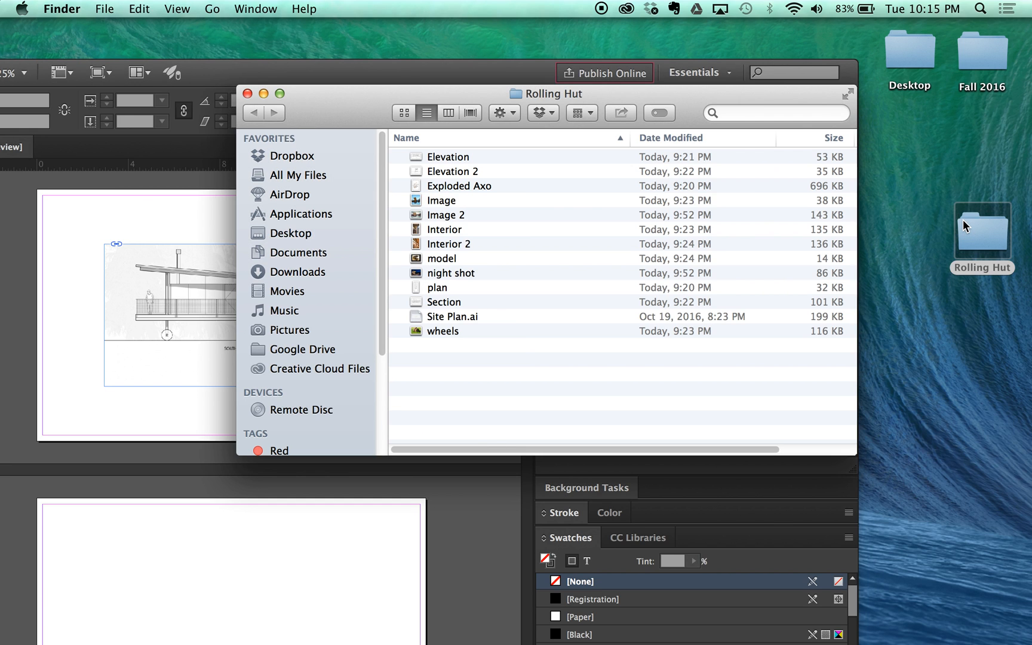
left_click_drag(470, 96, 535, 183)
left_click_drag(517, 226, 898, 107)
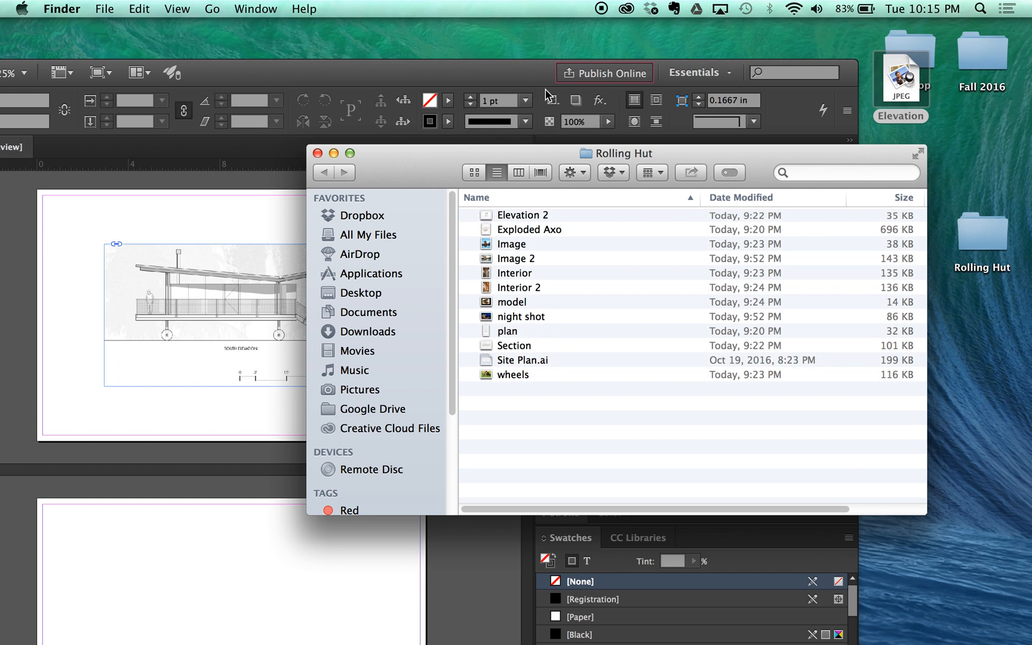
left_click(537, 84)
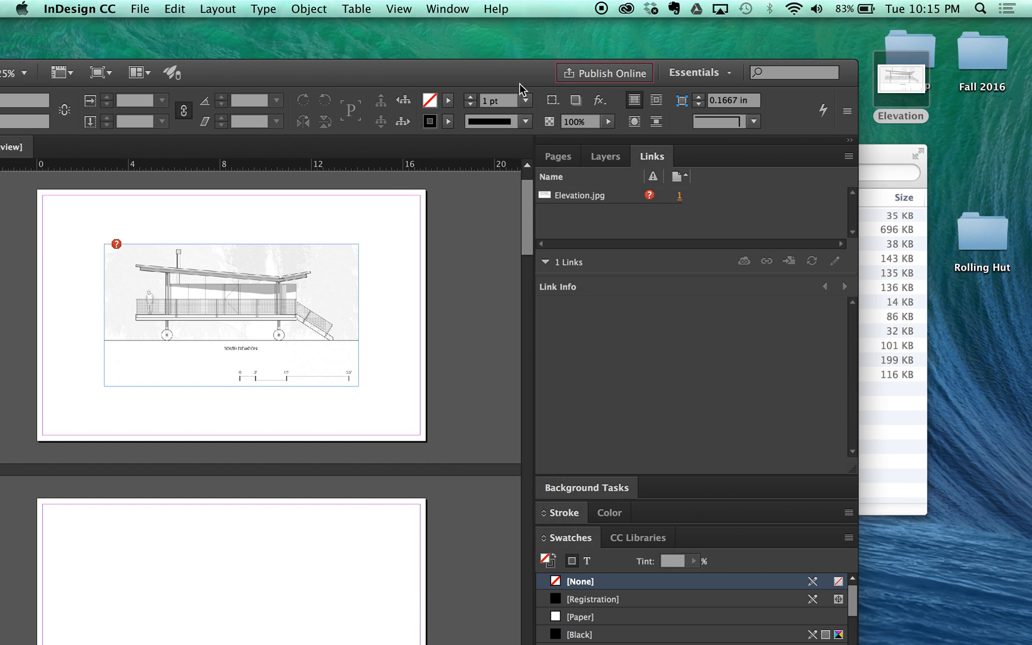
Open the file locator for the missing Elevation.jpg link and close it without choosing a file
left_click_drag(519, 86, 570, 52)
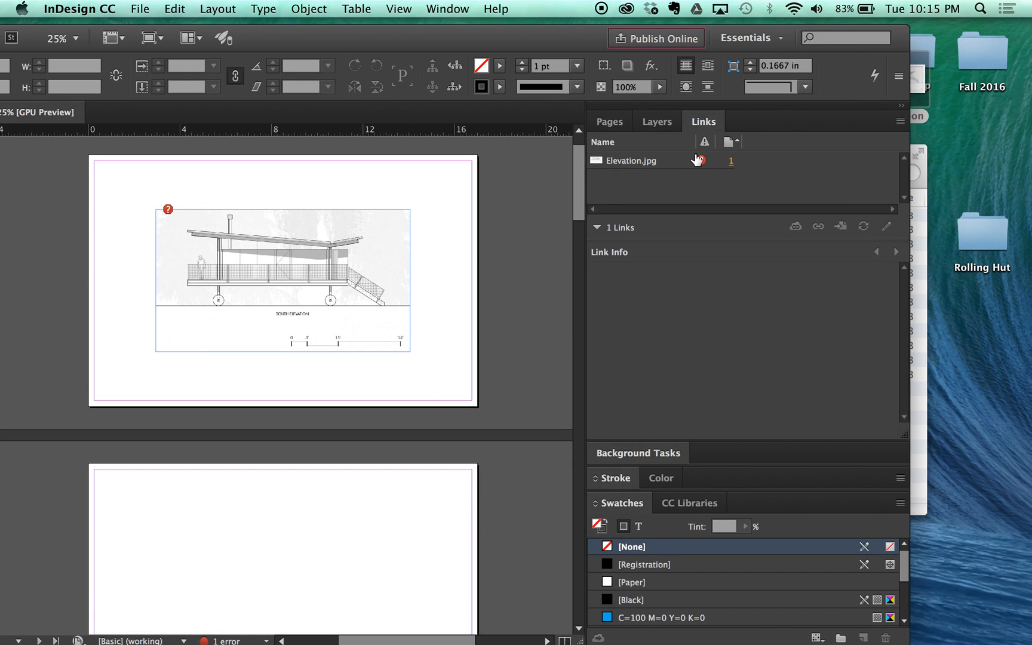
double_click(697, 163)
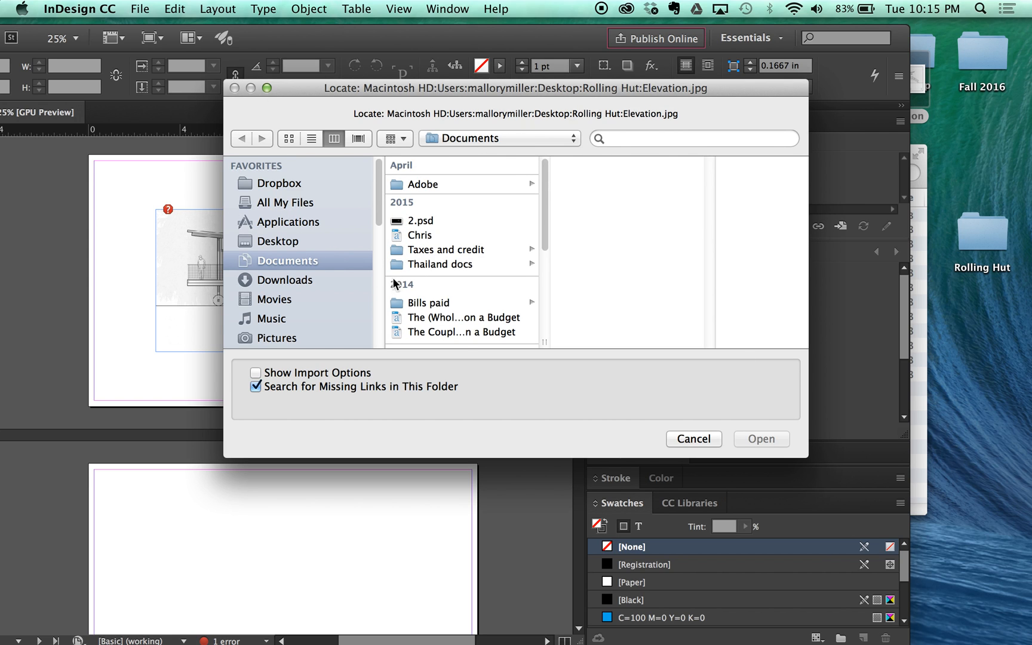
left_click(694, 438)
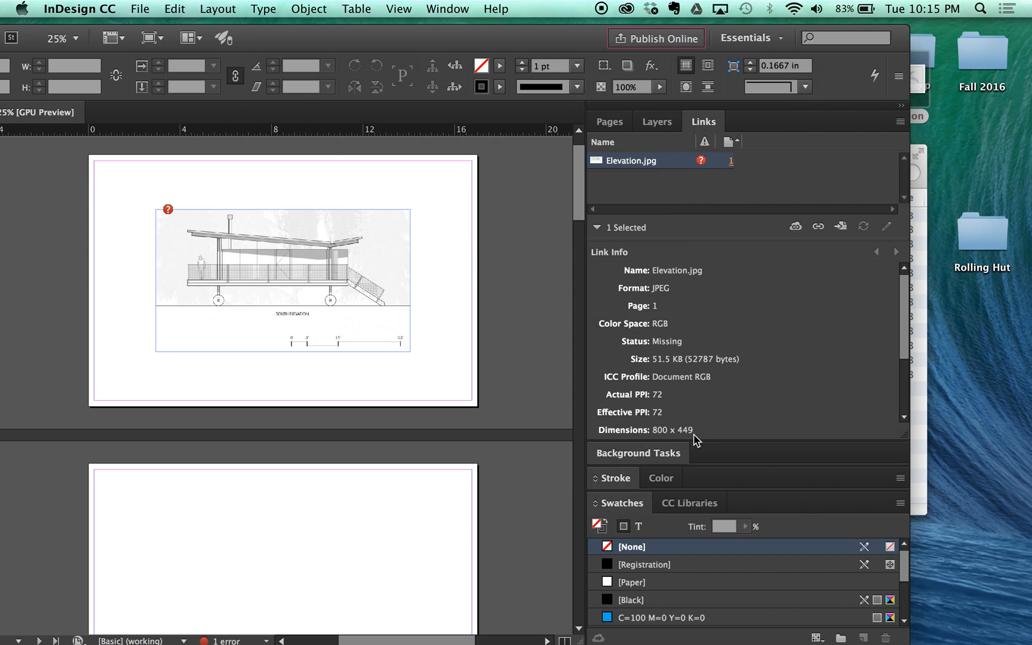
Shift the InDesign window aside and move the Elevation file from the desktop back into the Rolling Hut folder
left_click_drag(506, 47, 552, 43)
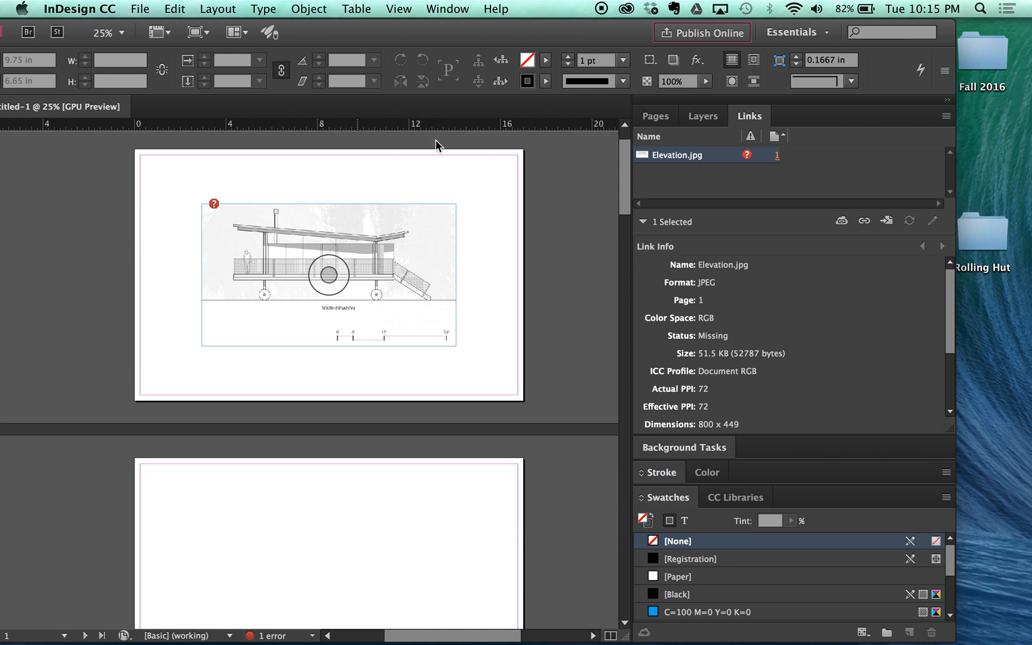
left_click_drag(527, 33, 416, 49)
left_click_drag(900, 78, 869, 254)
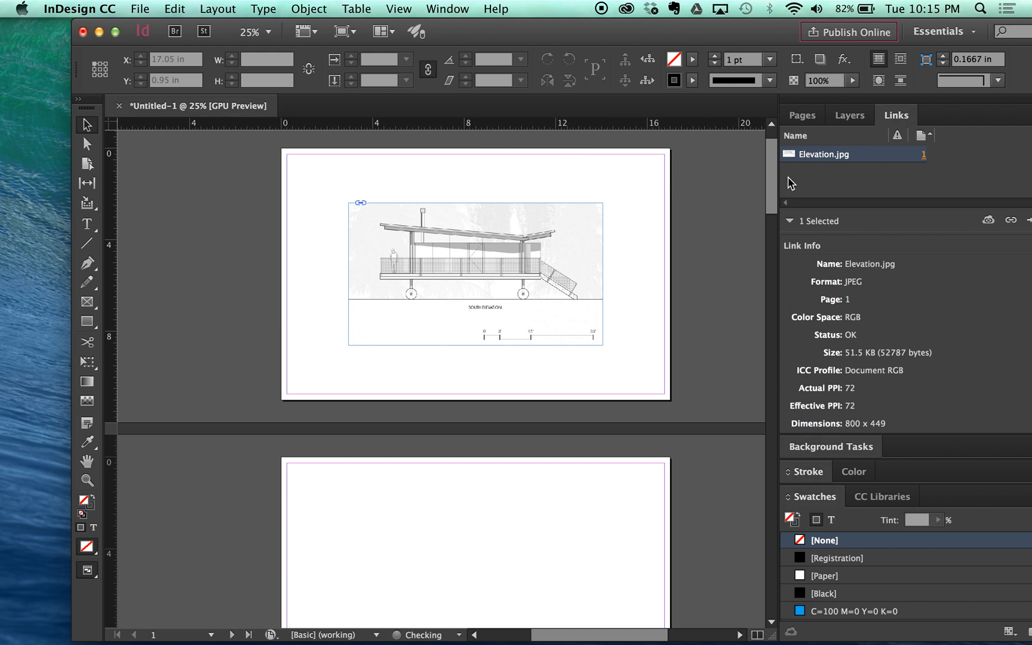
Bring the InDesign window back into place and embed the Elevation.jpg link in the document
double_click(707, 38)
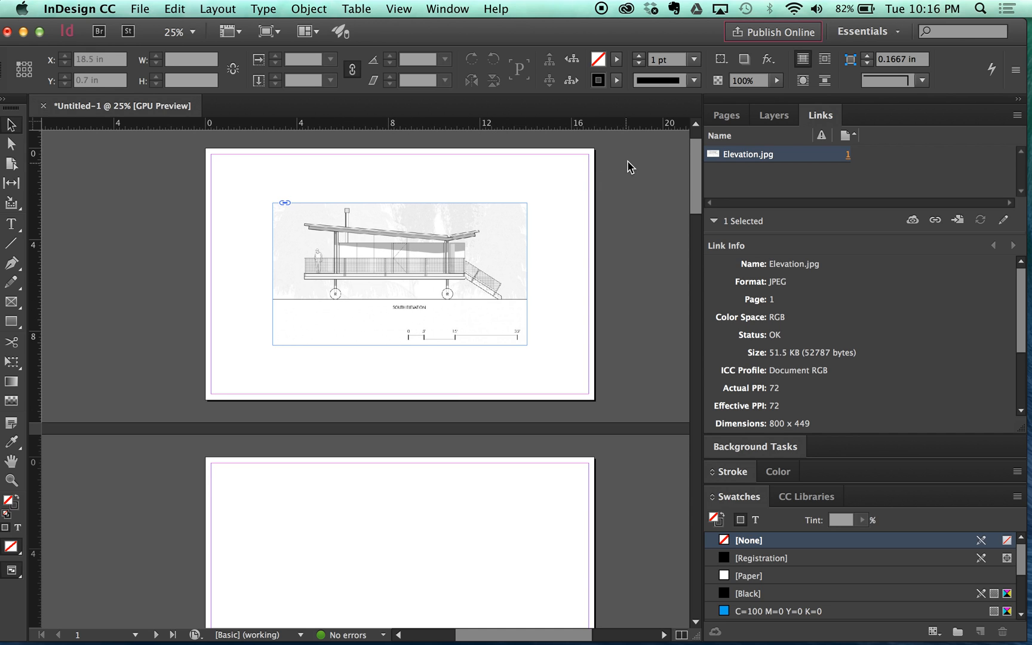
right_click(757, 156)
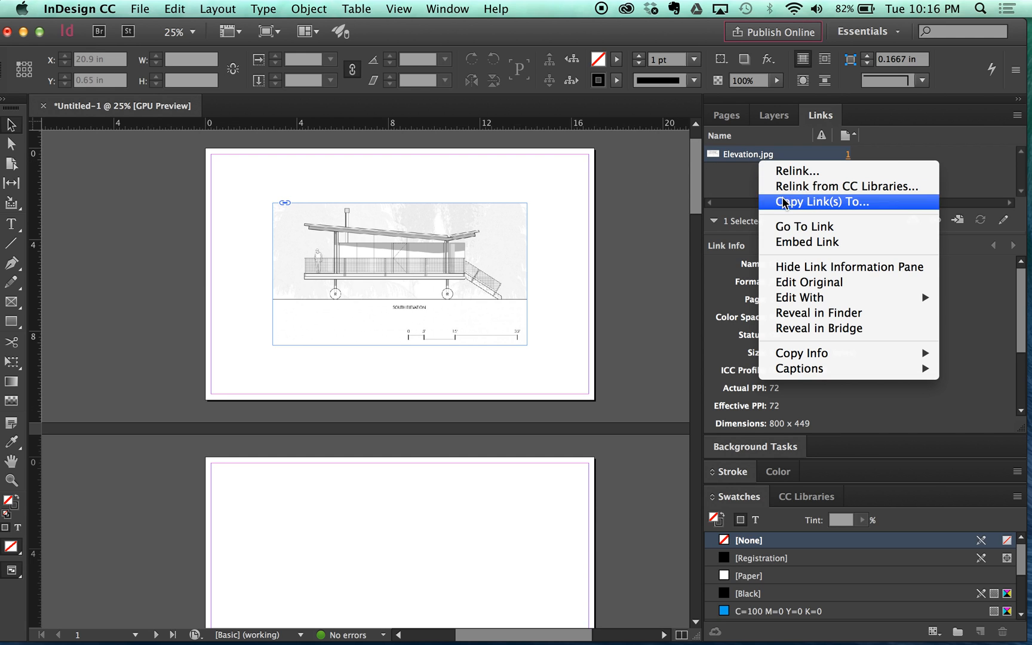
left_click(781, 239)
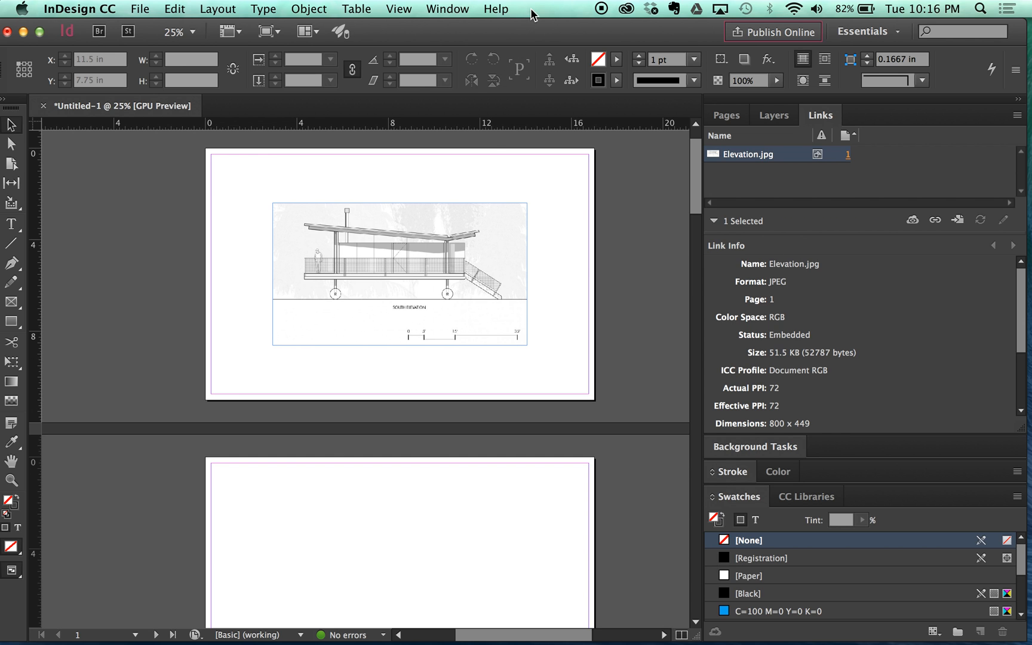
Shift the InDesign window aside, move the Elevation file from the Rolling Hut folder to the desktop, and return to InDesign's full view
left_click_drag(541, 31, 233, 93)
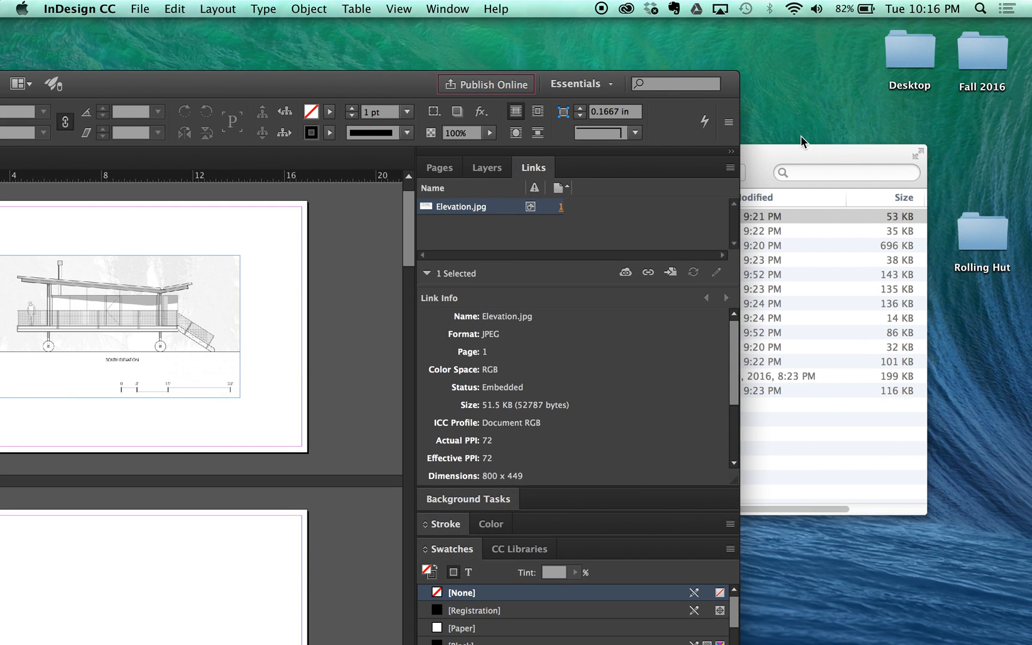
left_click(797, 156)
left_click_drag(685, 221, 959, 97)
left_click(395, 91)
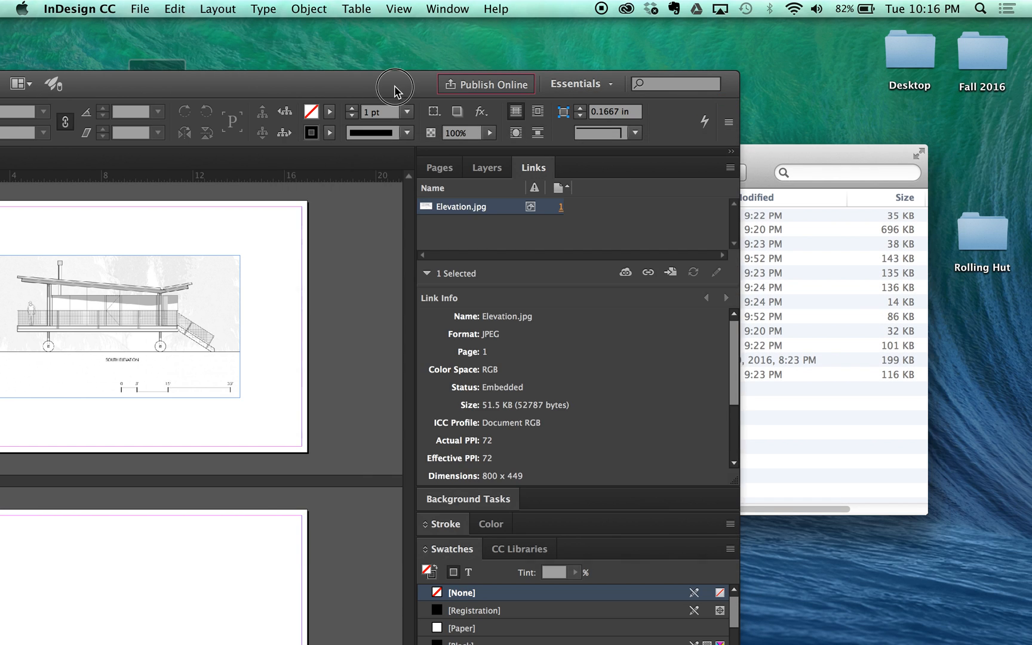
double_click(382, 88)
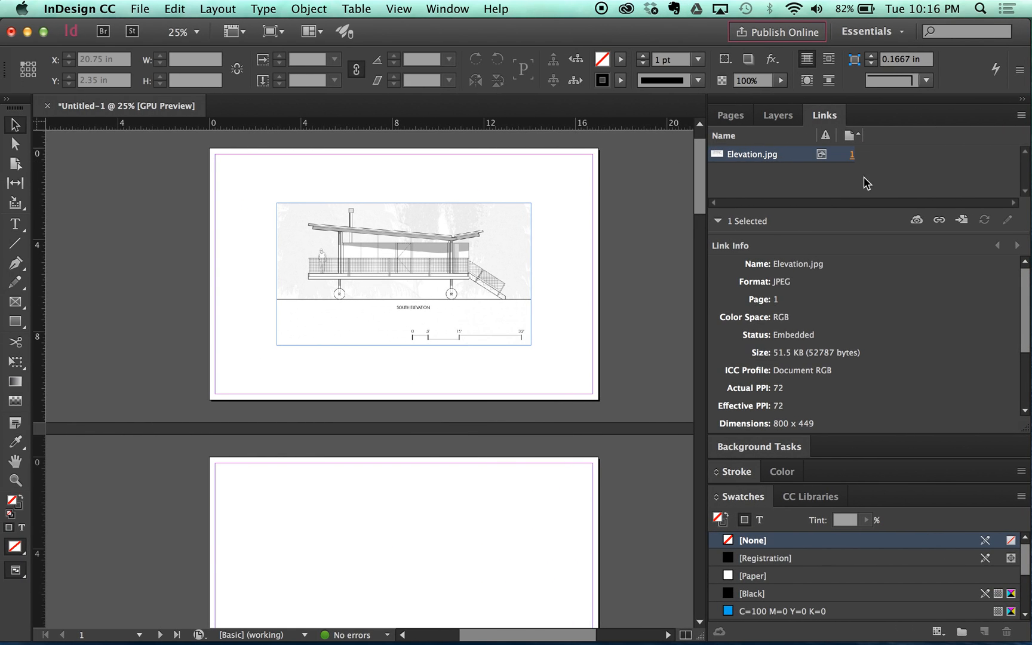
left_click(403, 274)
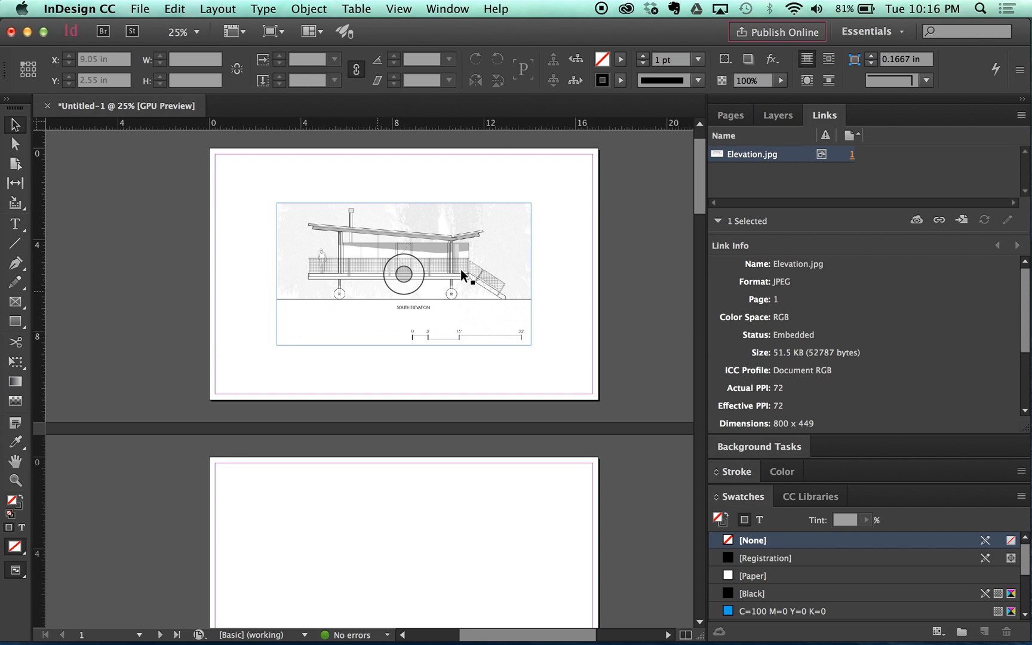
Return the Elevation file from the desktop to the Rolling Hut folder and unembed the Elevation.jpg link to its original file
left_click_drag(543, 47, 337, 184)
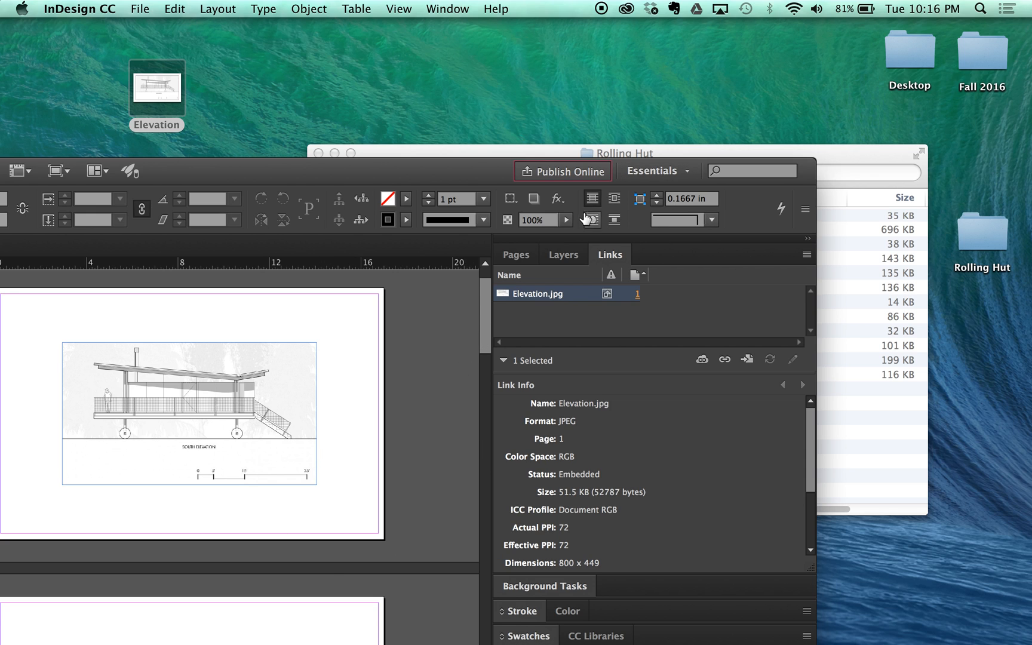
left_click_drag(152, 95, 843, 289)
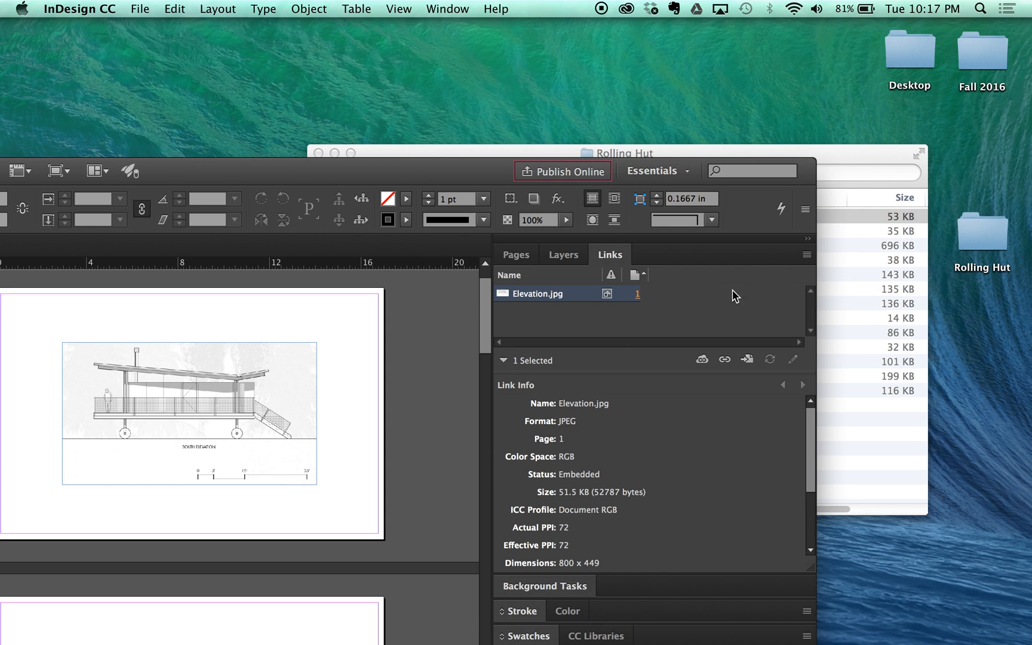
right_click(518, 294)
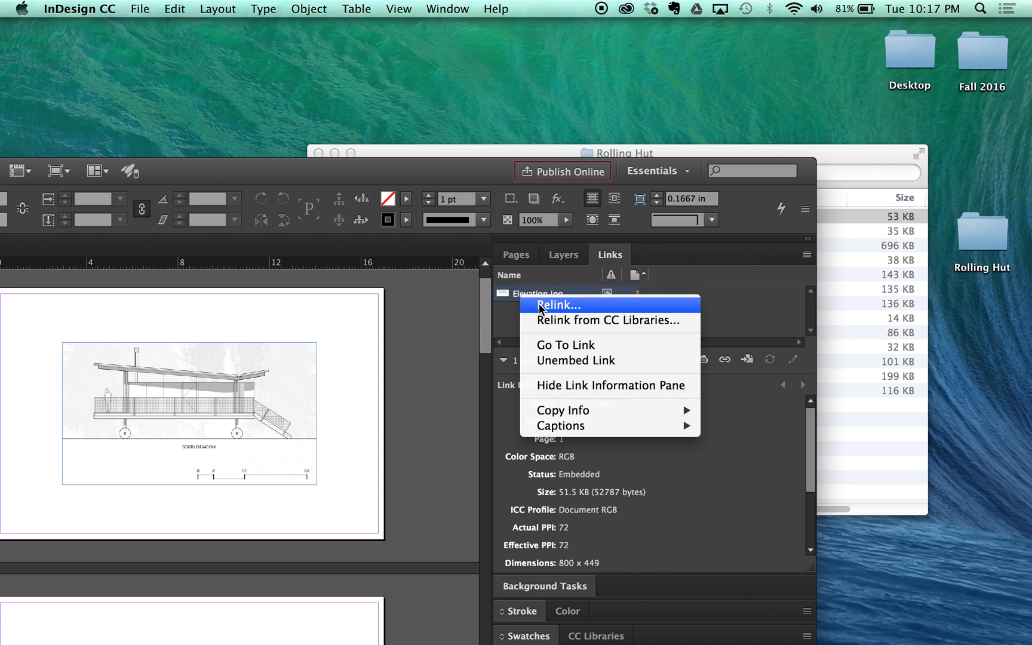
left_click(555, 360)
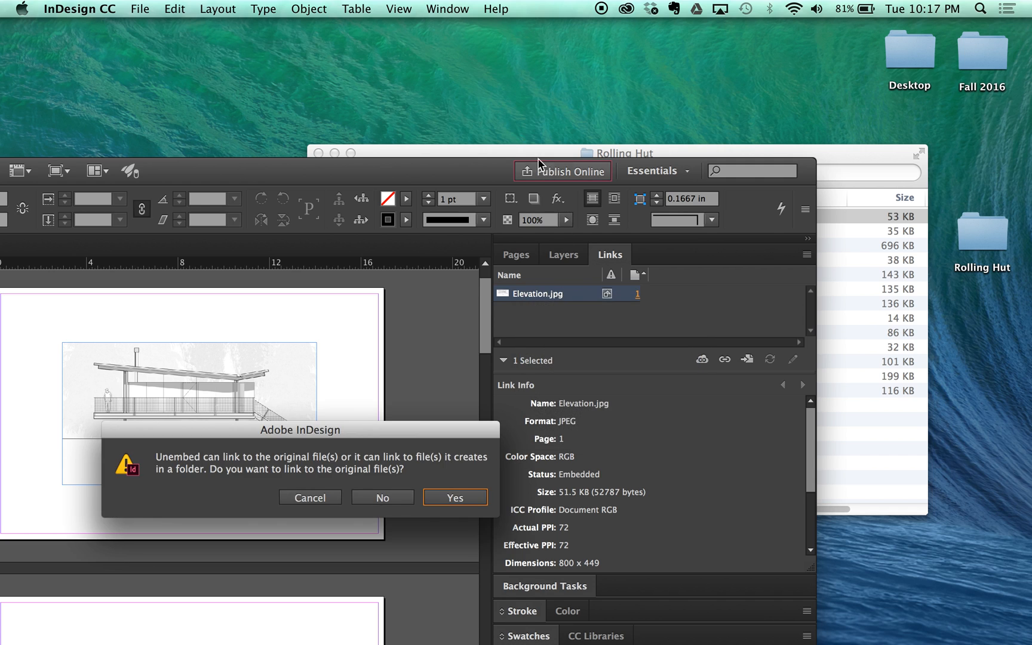
left_click(454, 500)
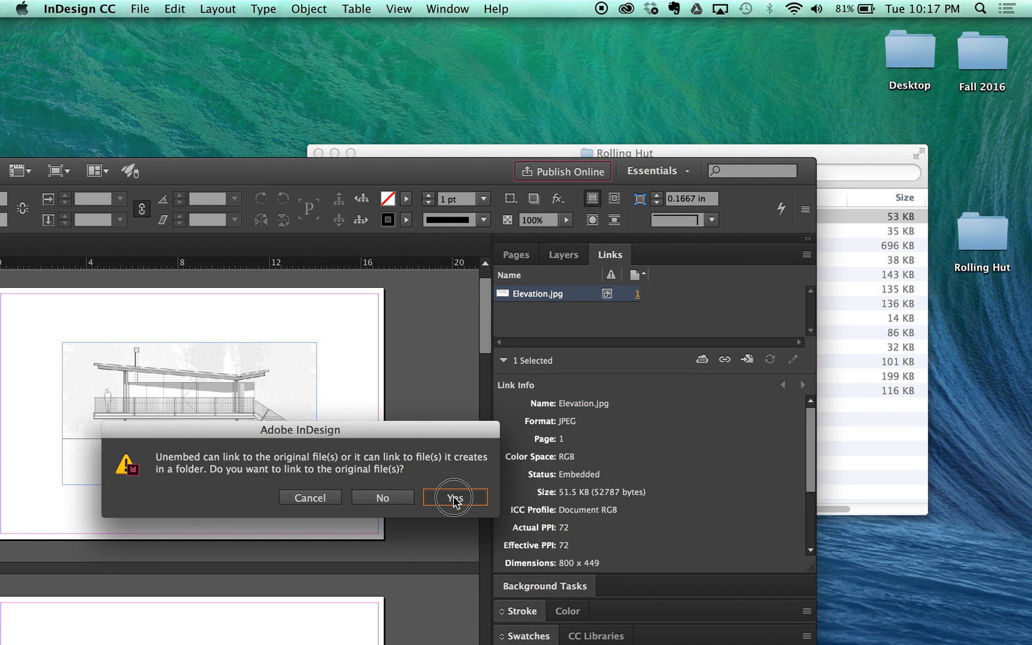
double_click(465, 172)
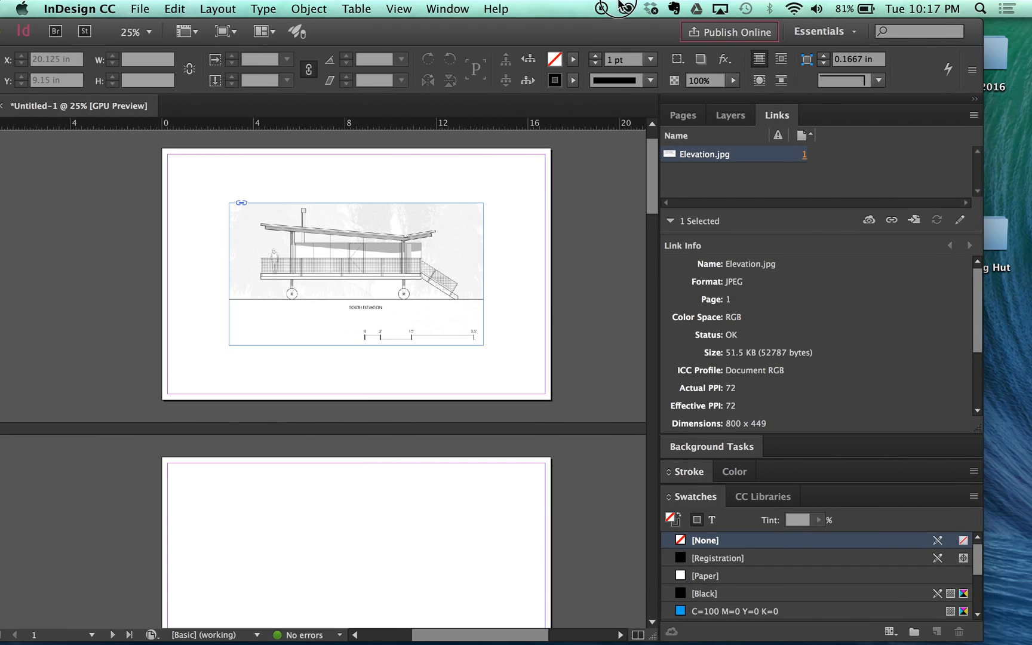
left_click_drag(600, 29, 645, 31)
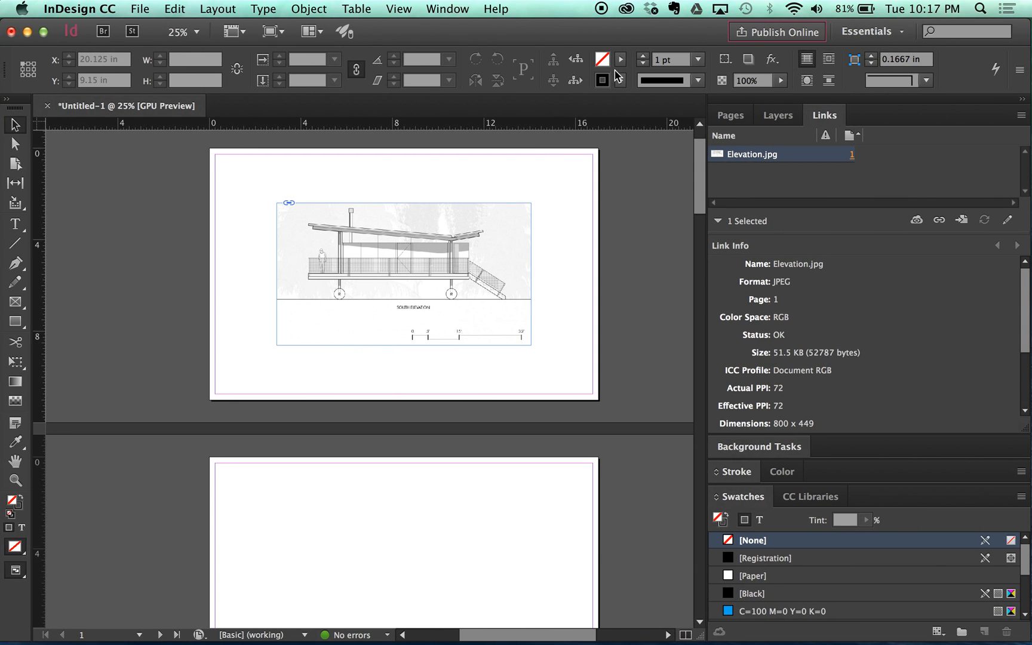
left_click_drag(550, 39, 537, 42)
Copy the elevation image from page 1 and paste it at the same position on page 2
left_click(490, 293)
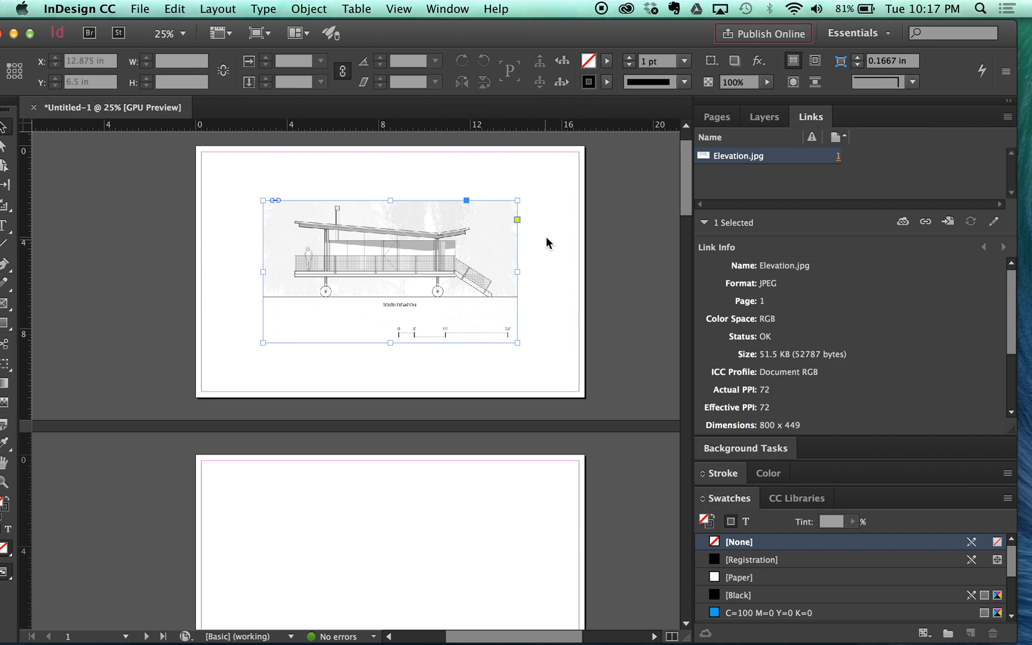
scroll(396, 359, "down", 5)
right_click(398, 305)
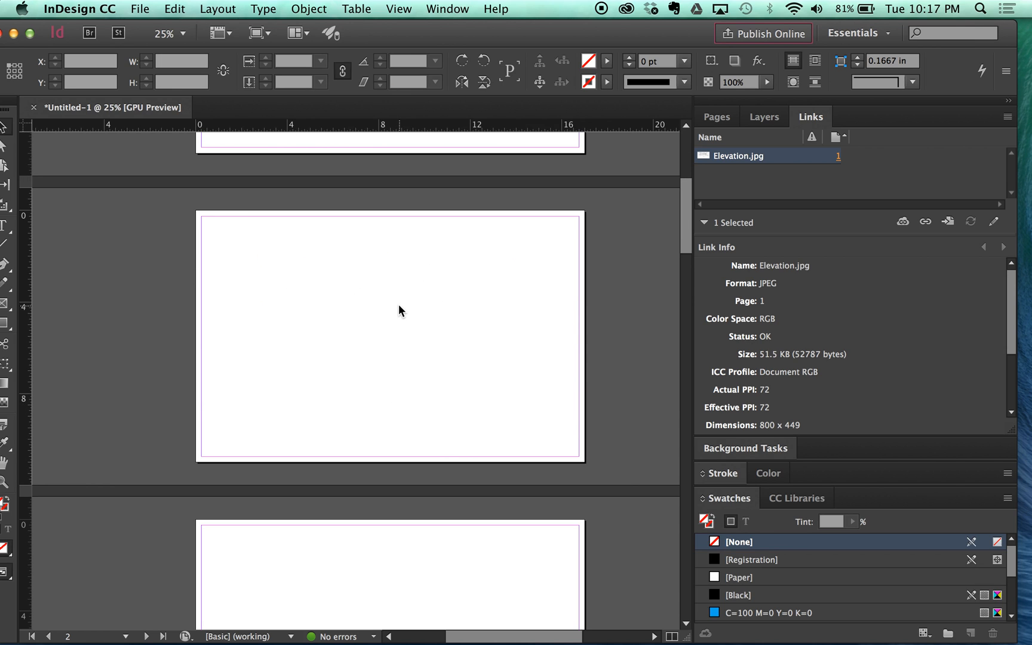
left_click(420, 338)
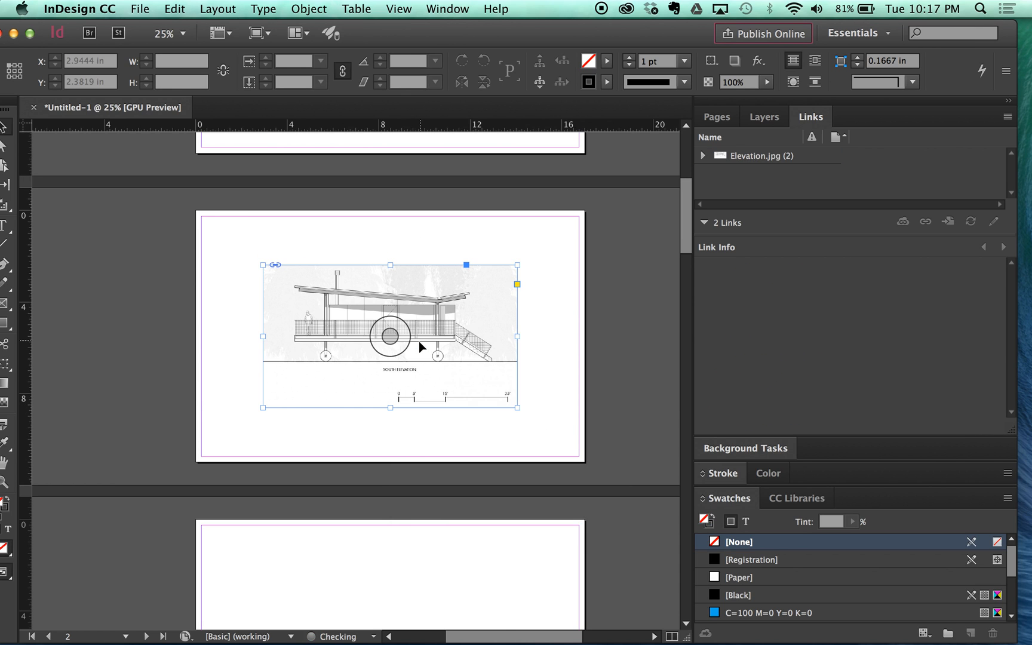
scroll(547, 312, "up", 8)
left_click(546, 313)
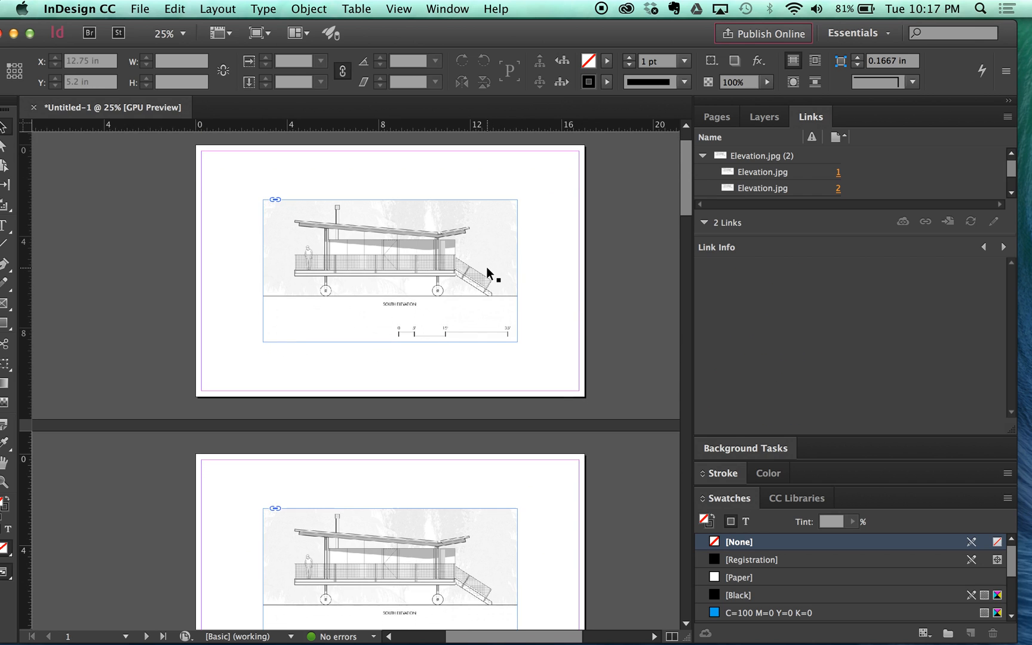
Try replacing the copied image on page 2 with Elevation 2 from the Rolling Hut folder, and undo the replacement
scroll(488, 269, "down", 2)
left_click_drag(560, 37, 370, 49)
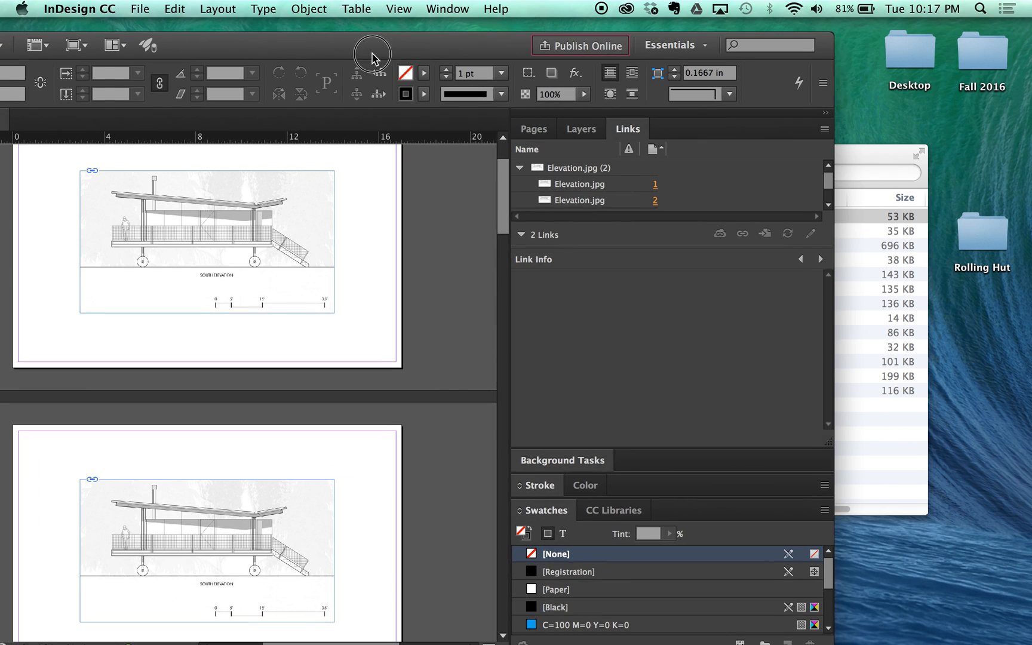
left_click(844, 161)
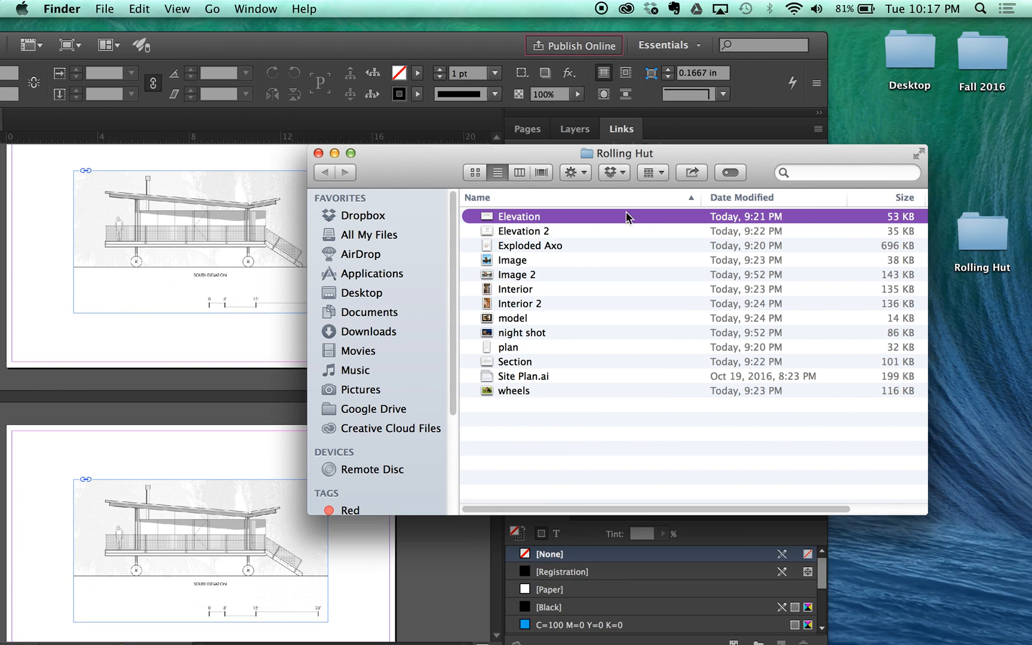
left_click(541, 229)
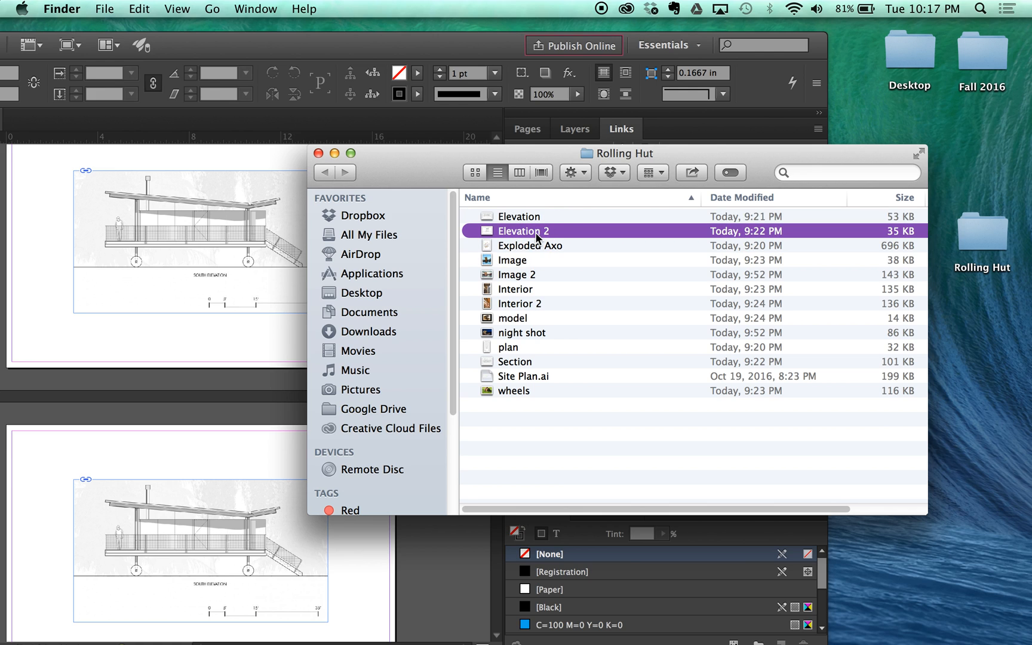
left_click_drag(537, 232, 218, 525)
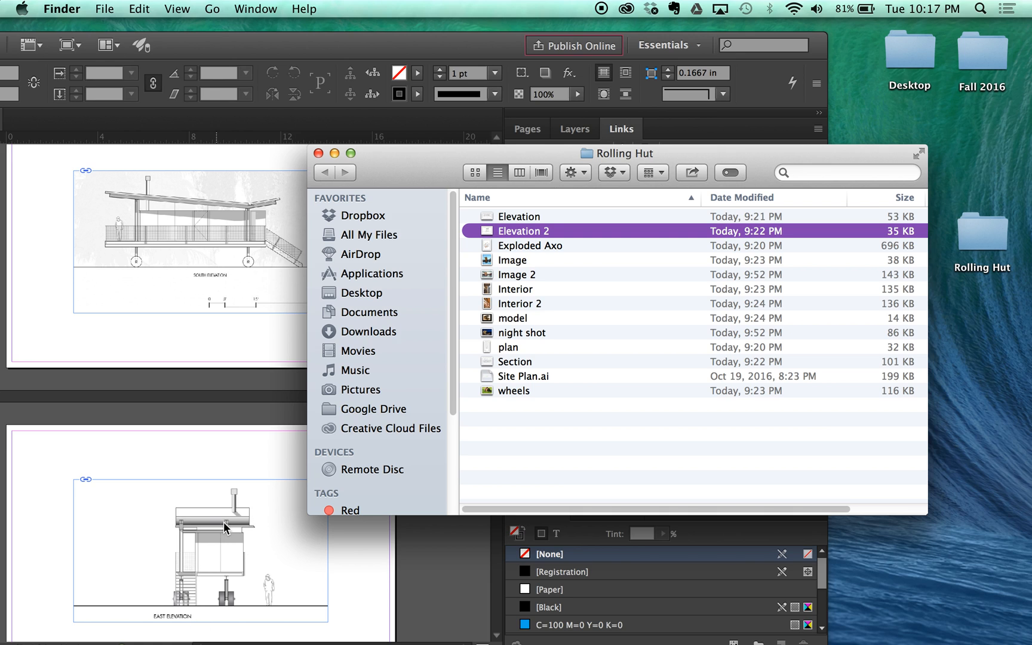
left_click(216, 482)
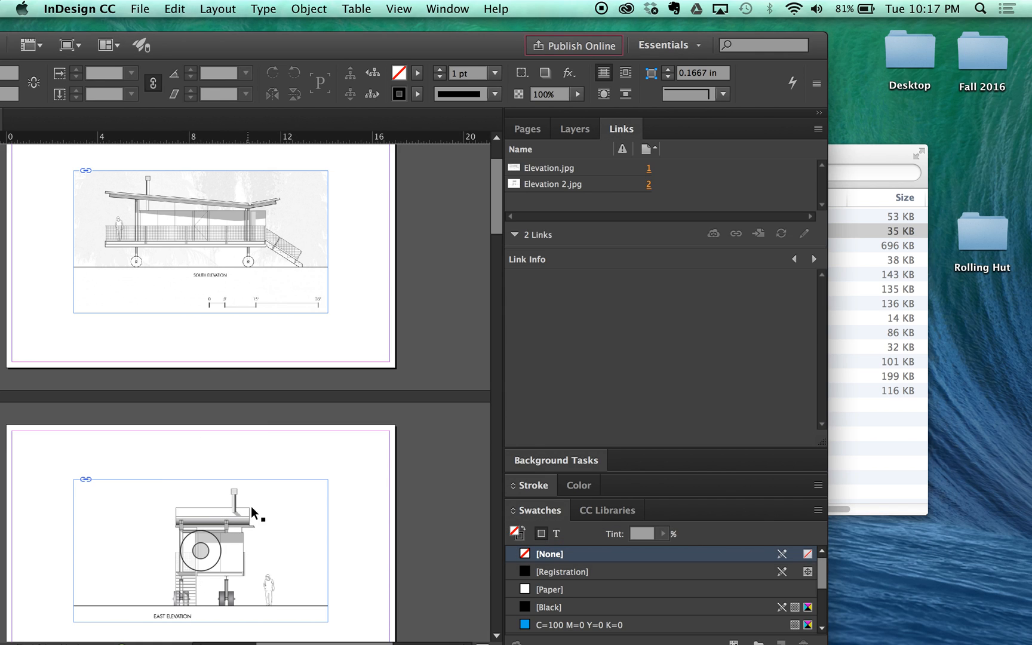
key("super+z")
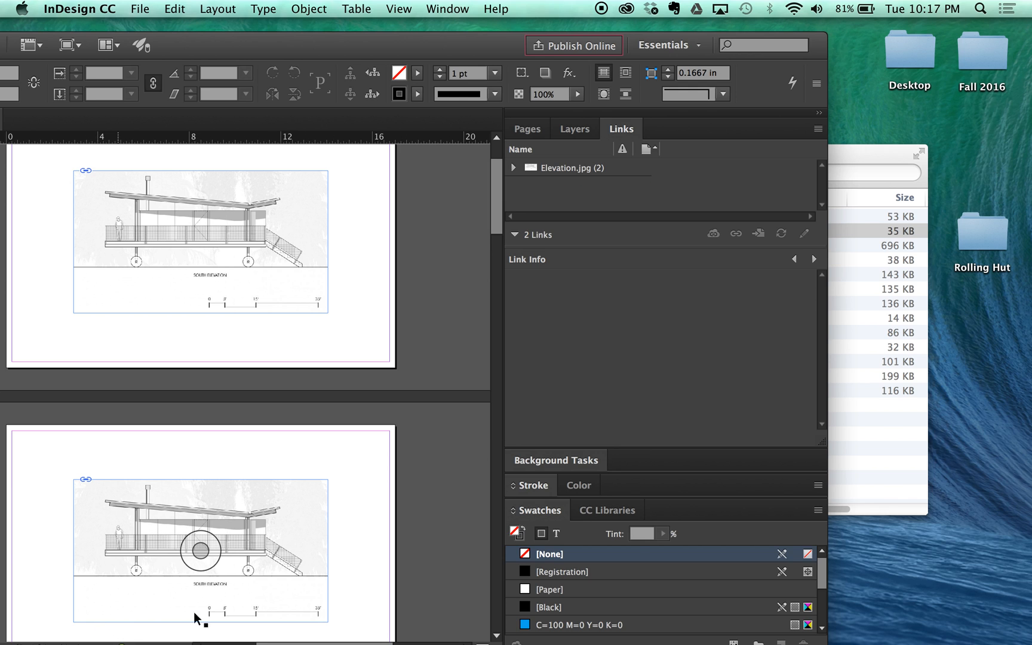
Replace the page 2 image with the Elevation 2 file from the Rolling Hut folder and bring the InDesign window back into place
left_click(875, 160)
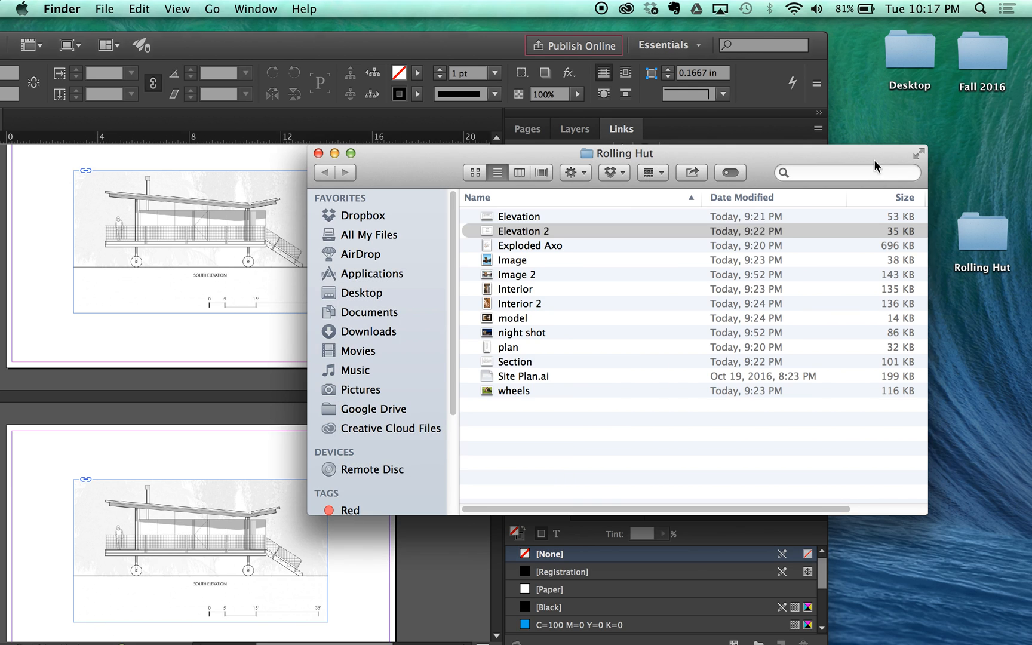
left_click_drag(537, 236, 236, 532)
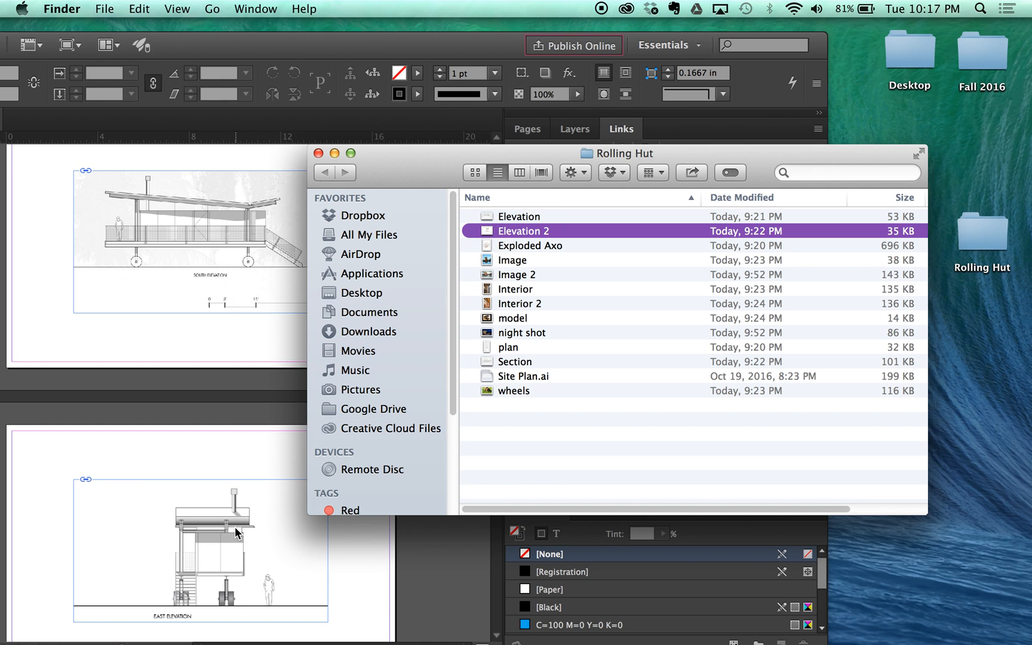
left_click(524, 74)
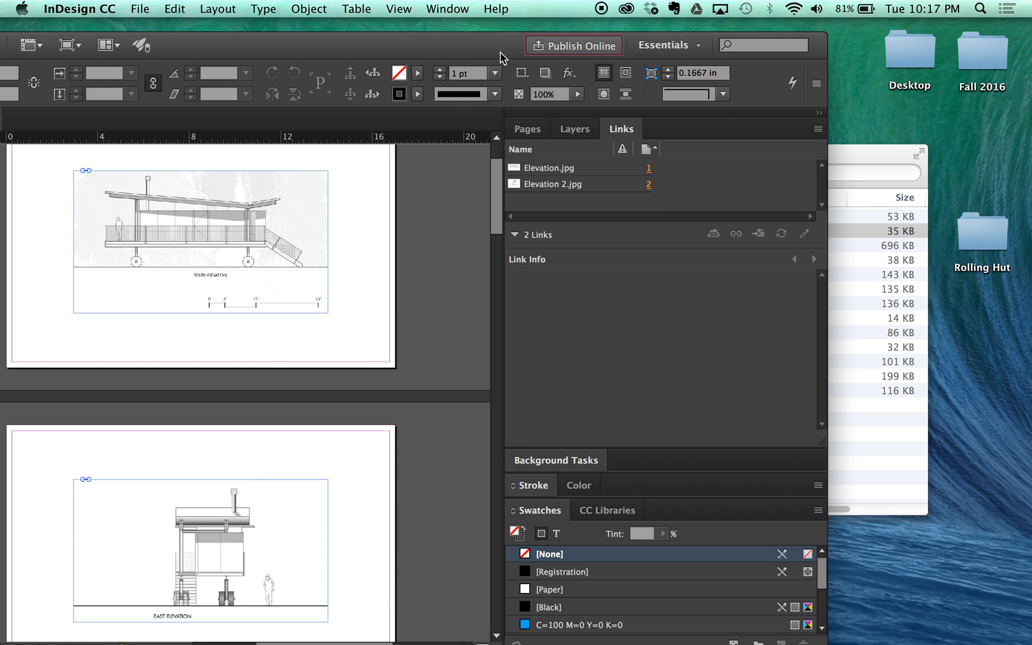
double_click(505, 47)
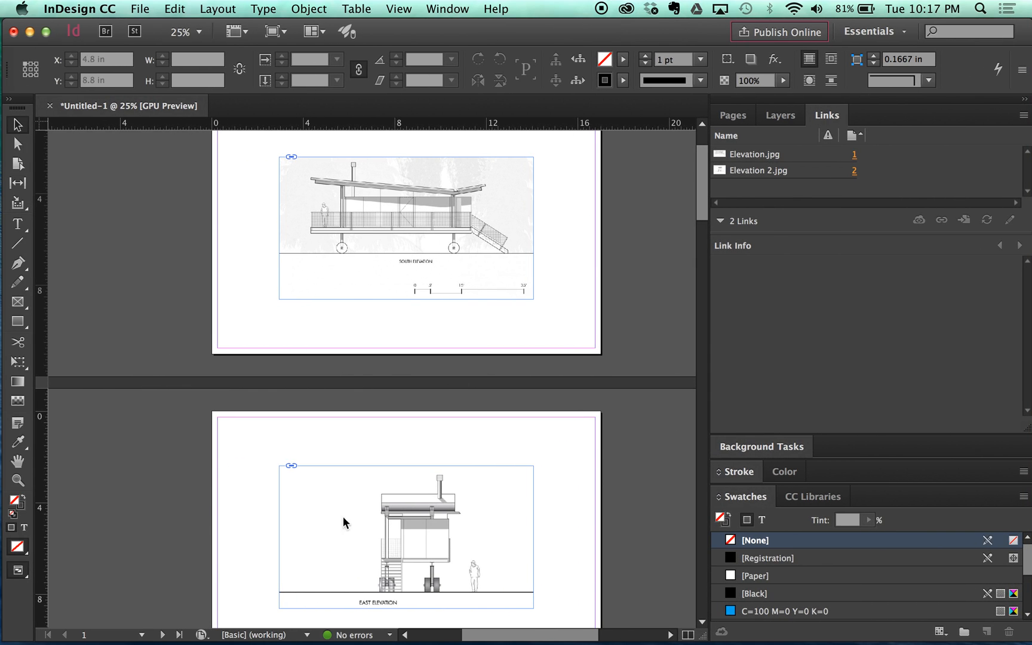
scroll(341, 519, "down", 3)
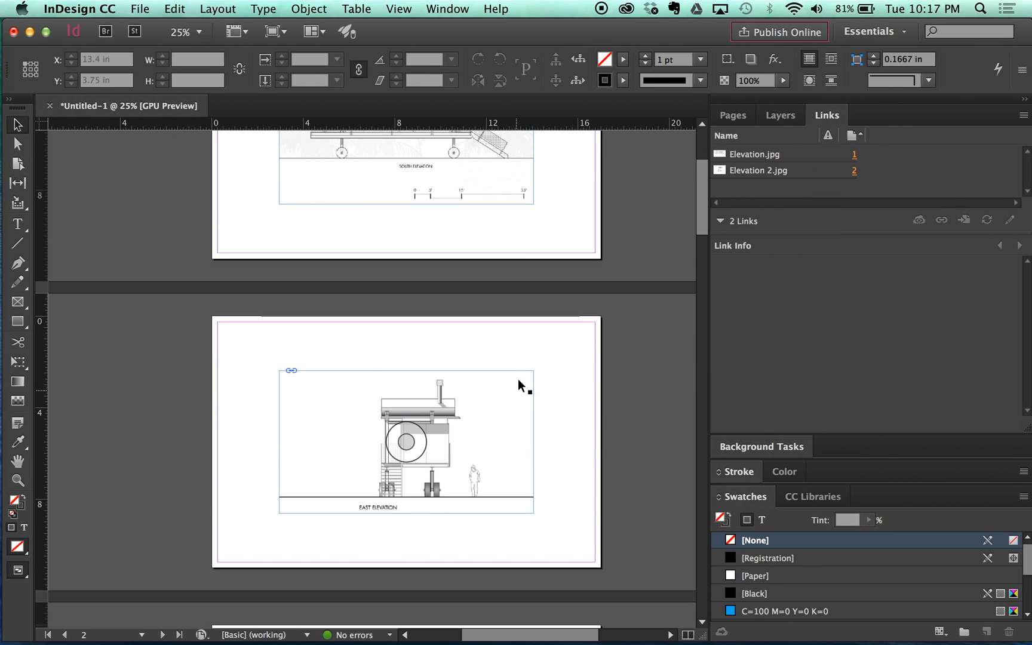
scroll(556, 370, "up", 5)
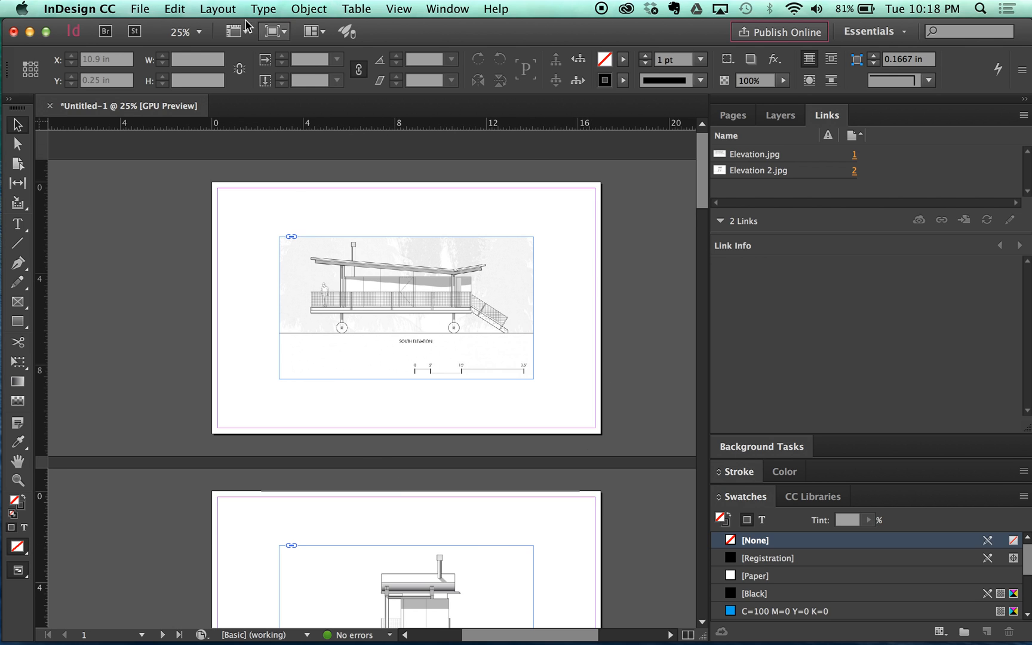
Hide the frame edges around the placed images in the document view
left_click(185, 9)
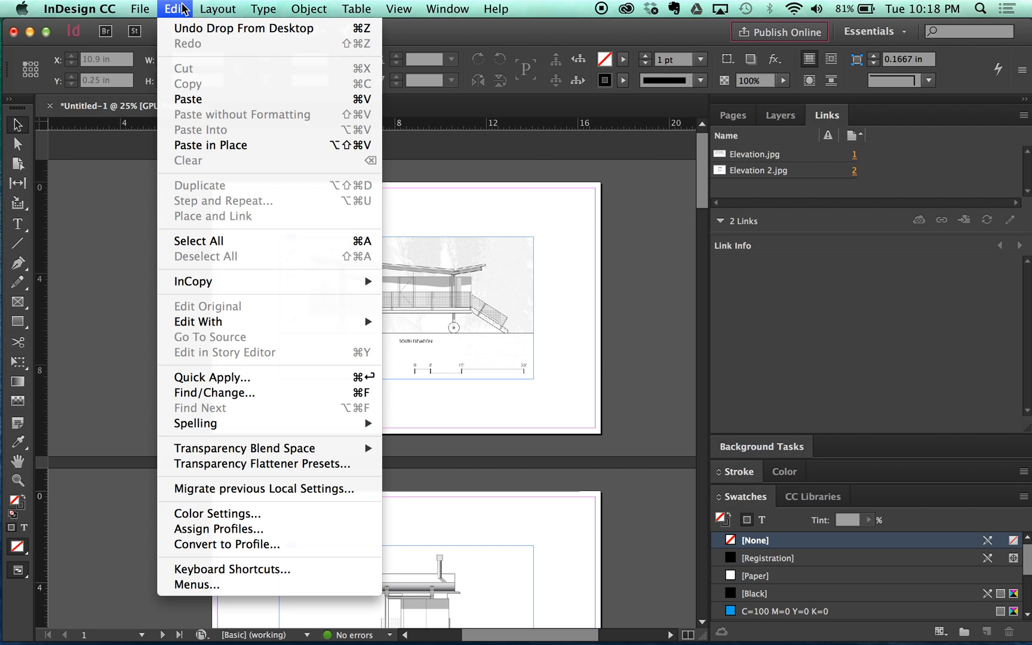
mouse_move(151, 6)
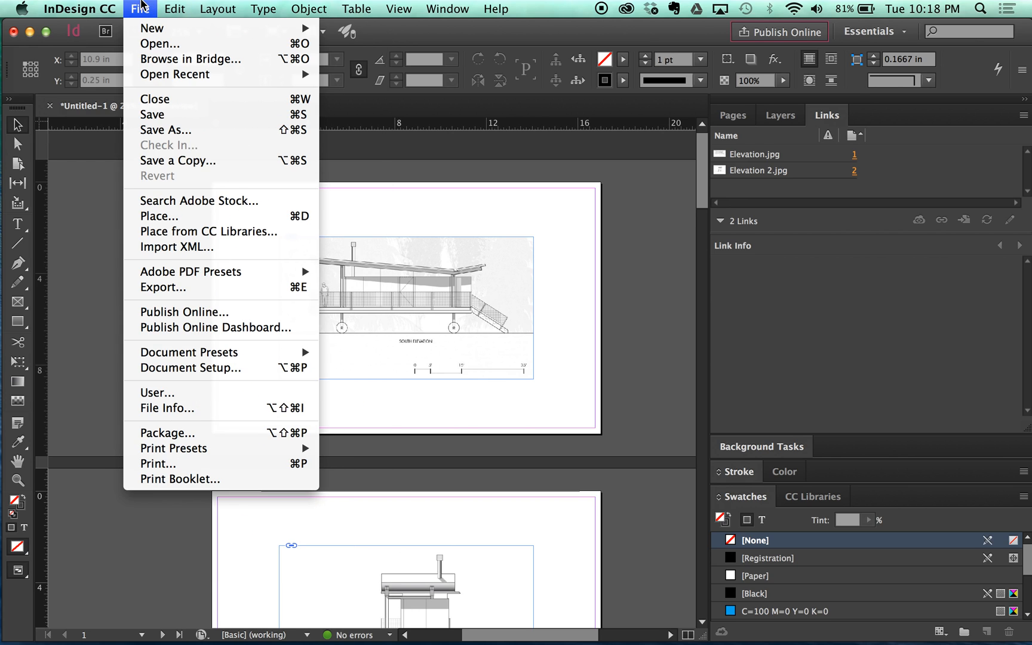
mouse_move(225, 5)
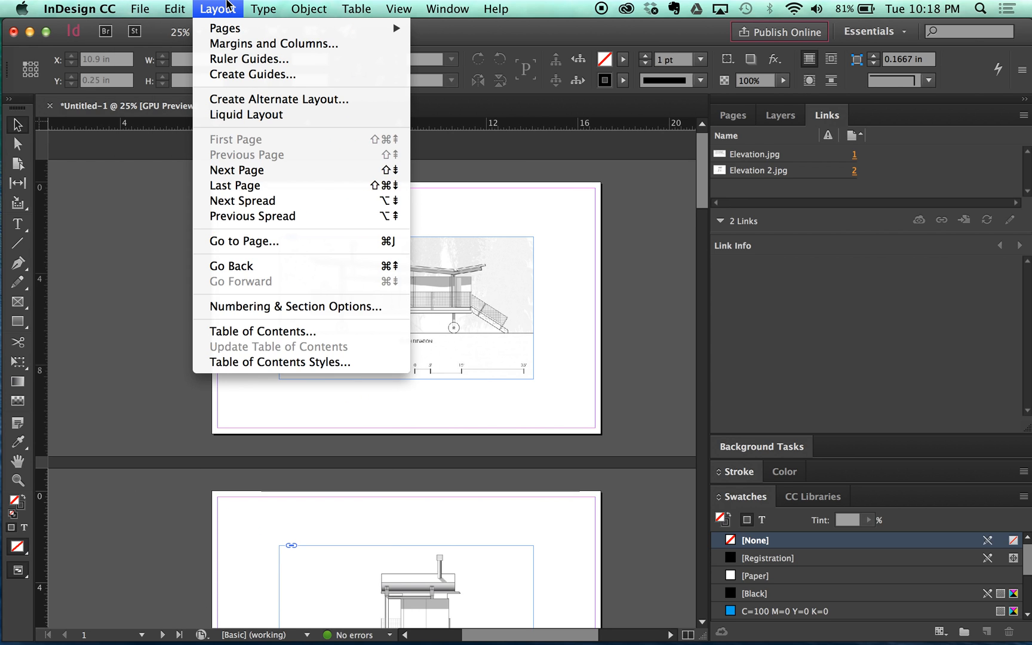
mouse_move(183, 6)
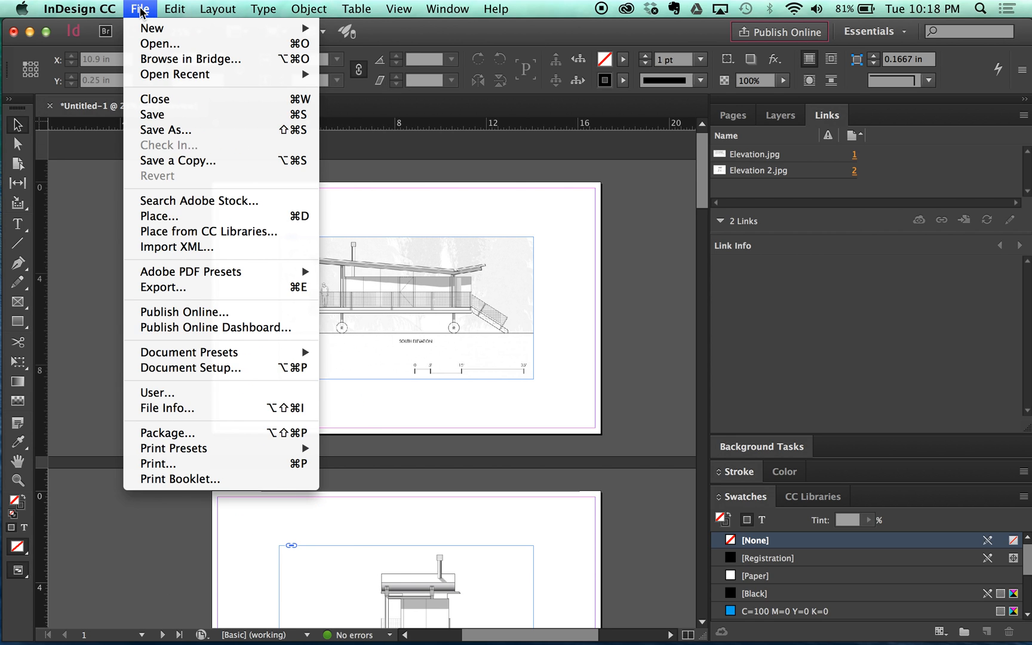
mouse_move(197, 357)
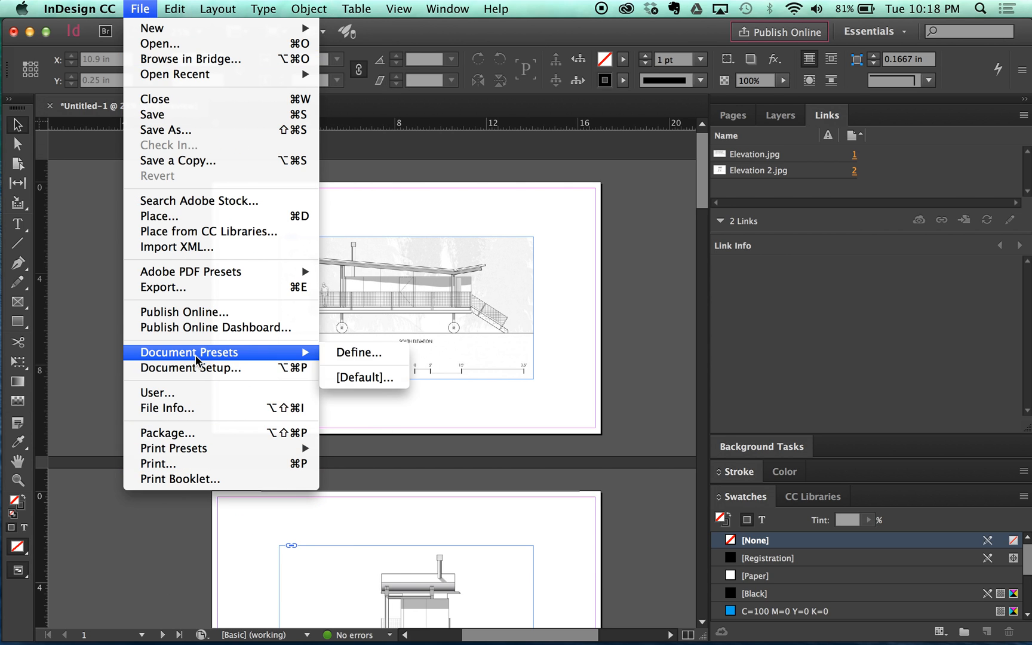
mouse_move(398, 9)
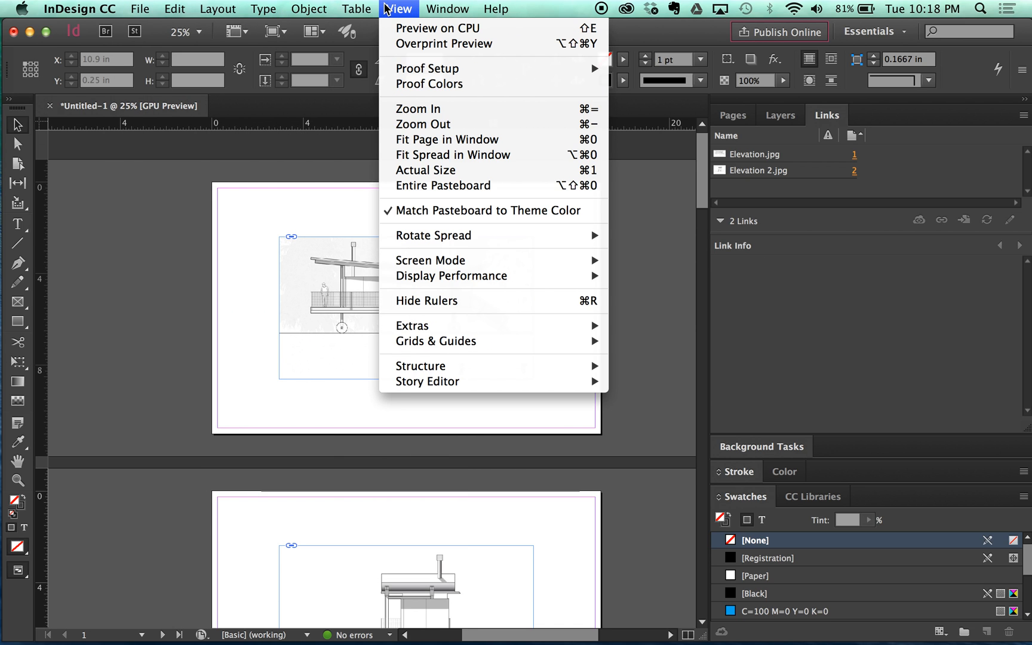
mouse_move(438, 329)
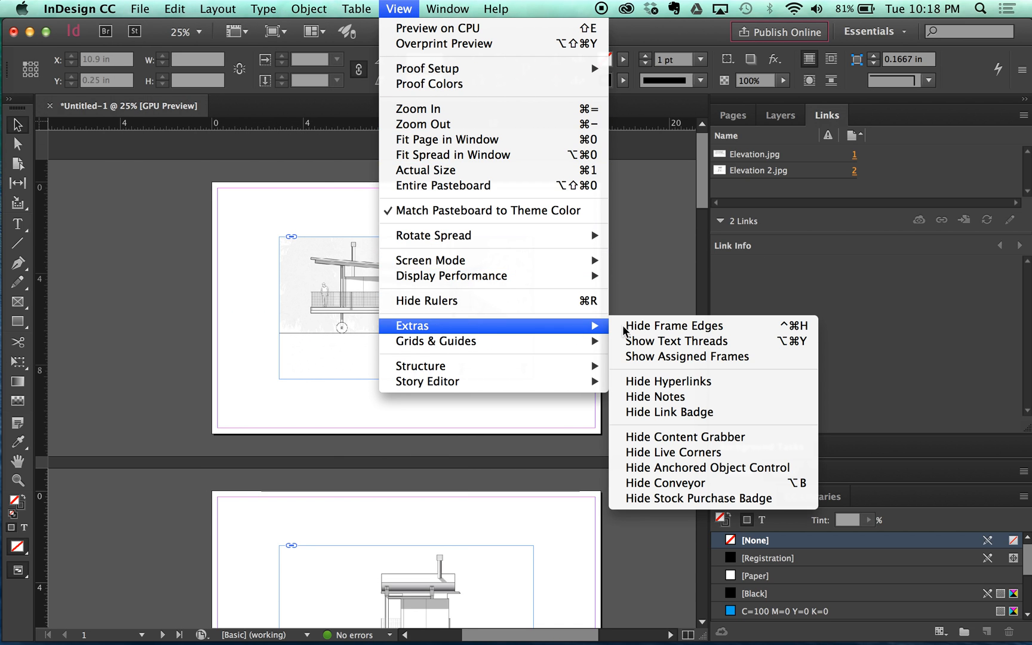
left_click(663, 325)
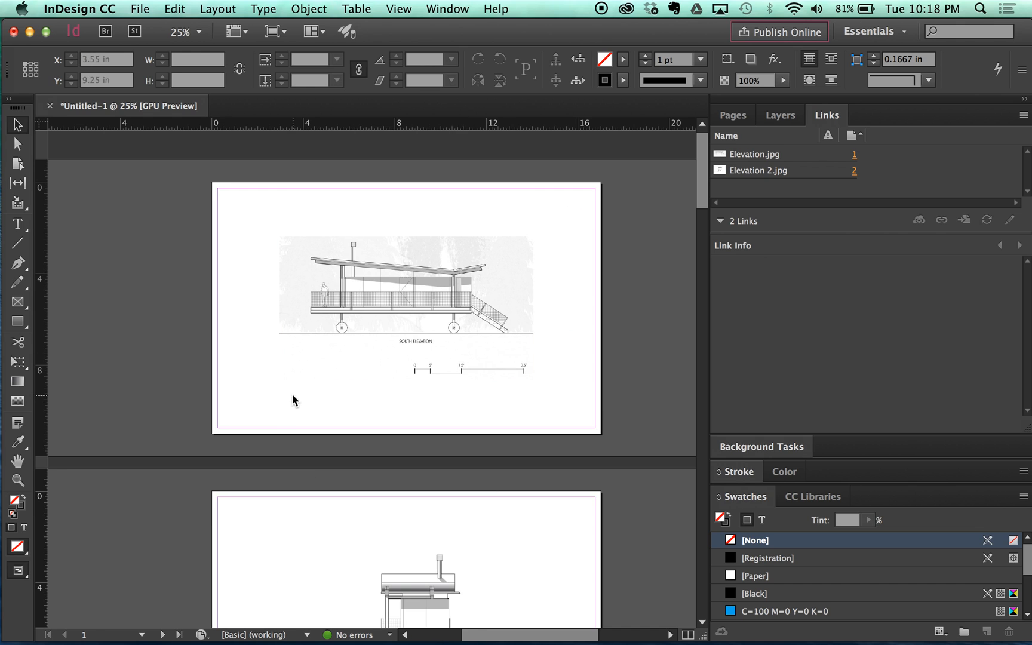
Hide the page guides and show them again
scroll(293, 395, "down", 6)
scroll(351, 430, "up", 6)
left_click(412, 9)
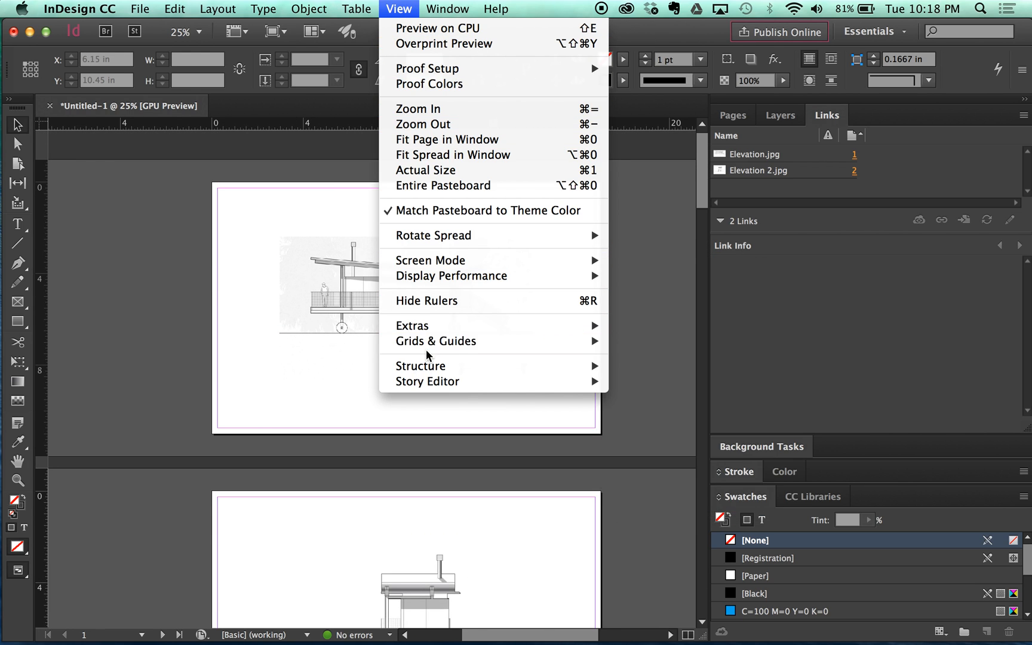
mouse_move(442, 275)
mouse_move(442, 347)
left_click(627, 345)
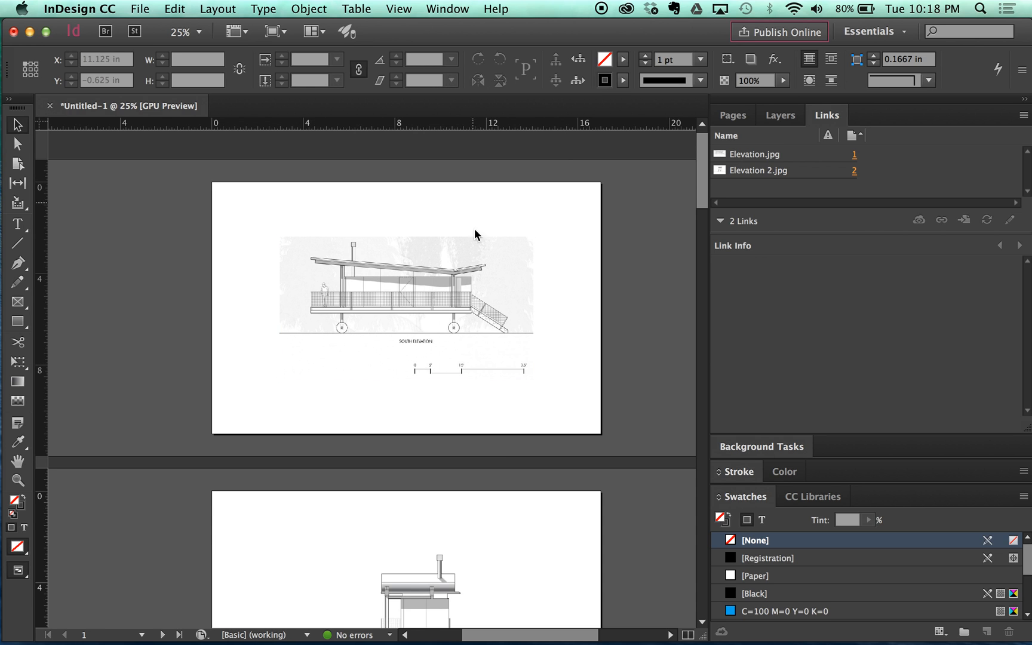
left_click(411, 9)
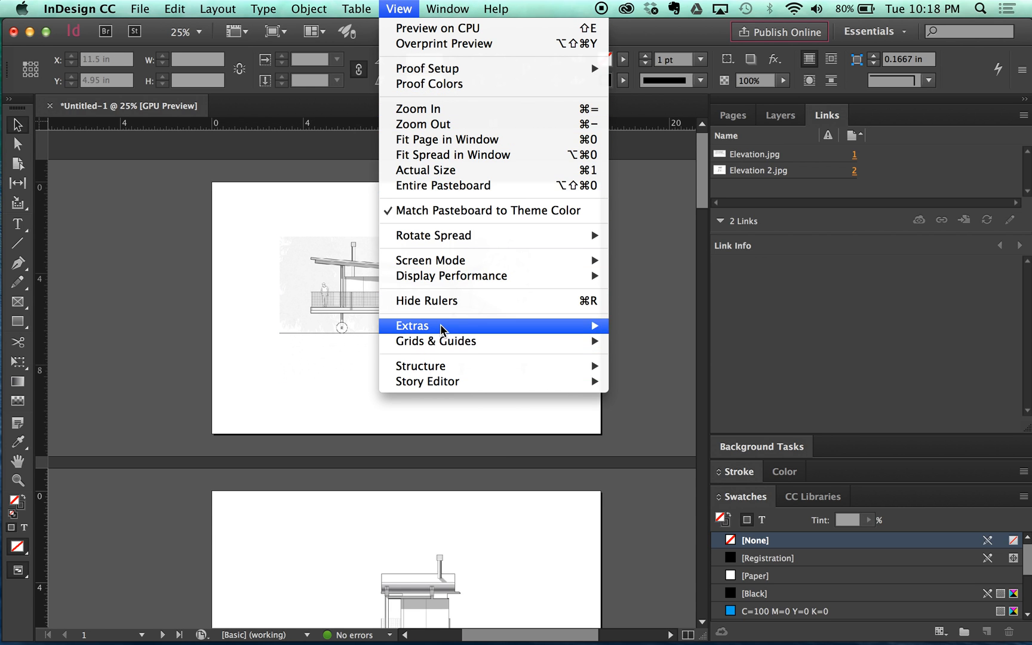
mouse_move(441, 344)
left_click(627, 346)
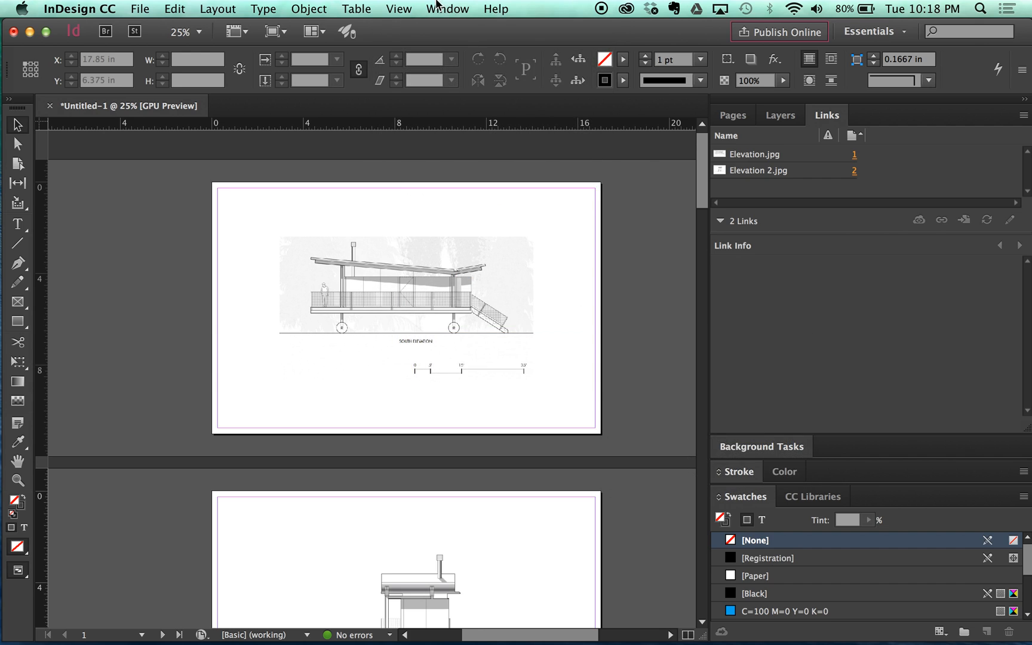
Show the frame edges around the placed images
left_click(406, 9)
mouse_move(469, 339)
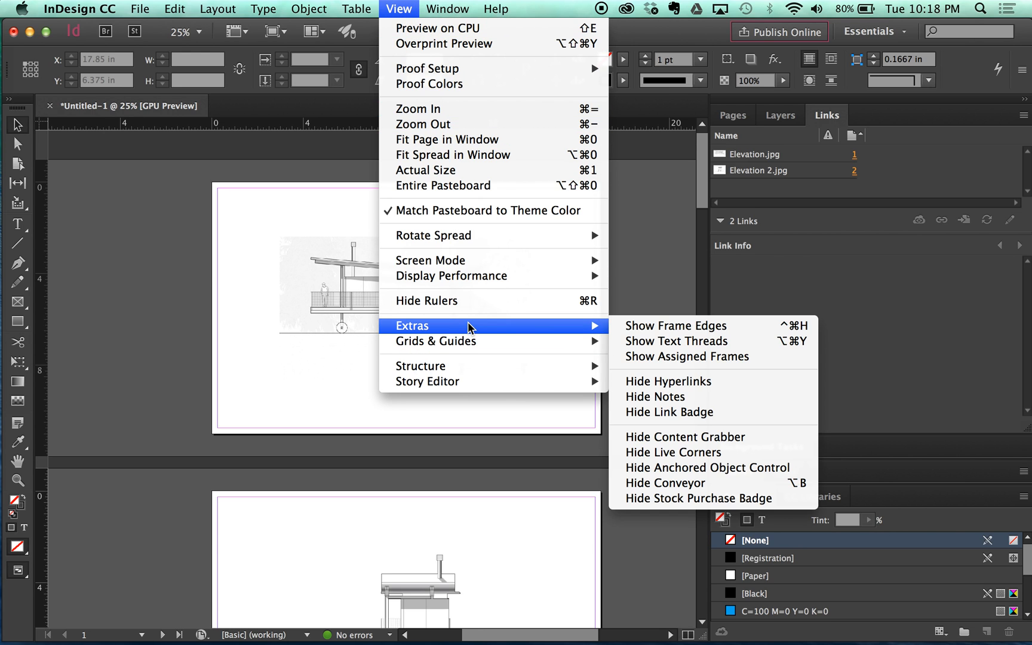
left_click(621, 327)
Select the south elevation image on page 1 and pull its frame's right edge to a width of about 11.12 in
scroll(621, 277, "down", 1)
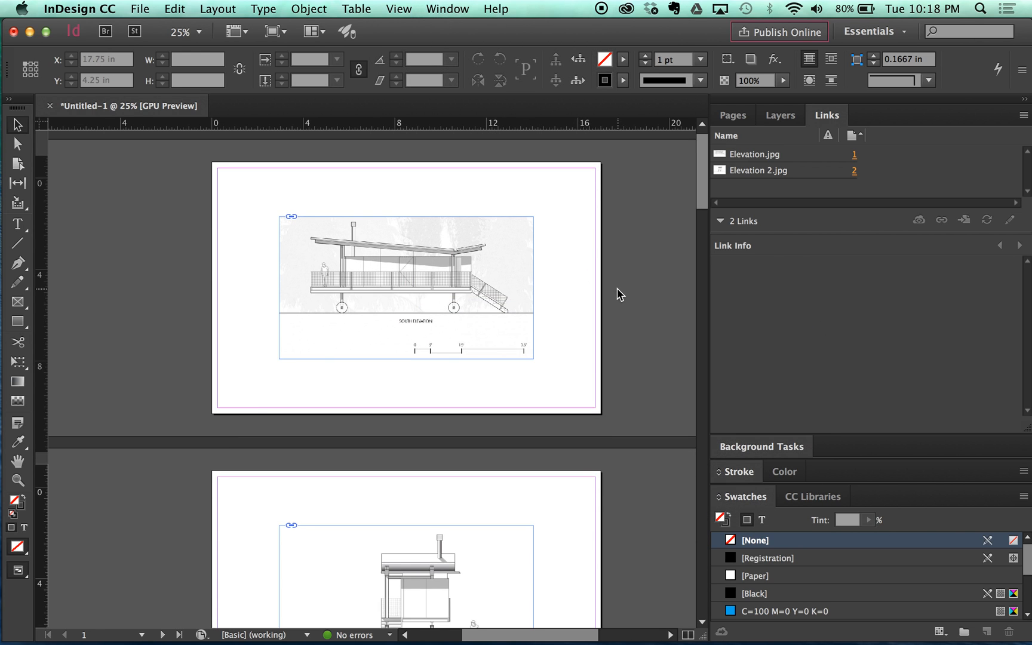
scroll(590, 333, "up", 1)
scroll(491, 330, "down", 1)
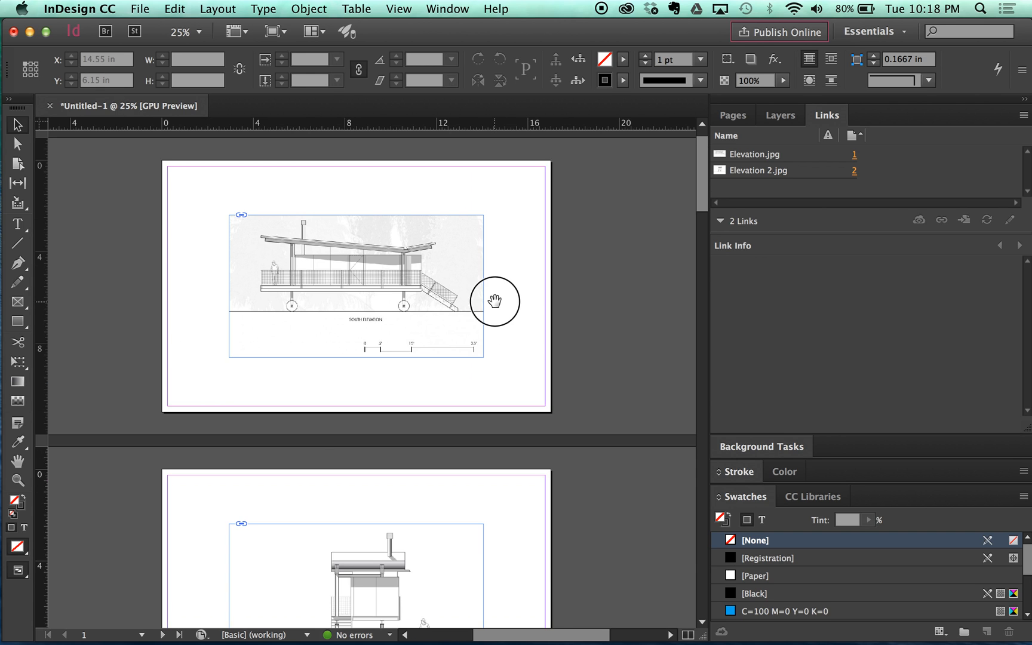
scroll(488, 329, "up", 1)
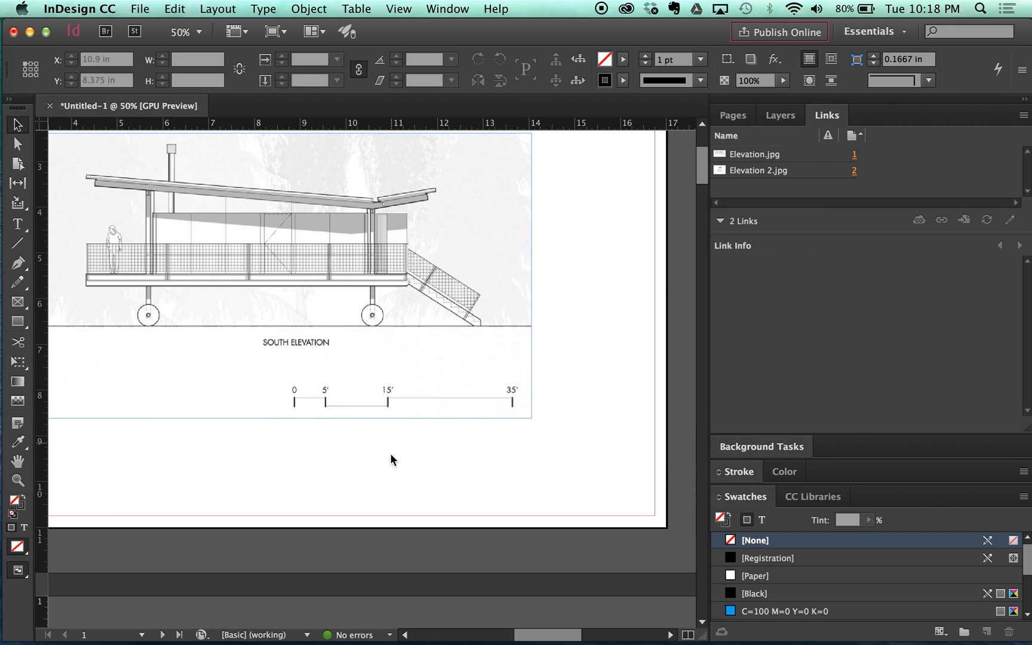
left_click_drag(391, 442, 486, 486)
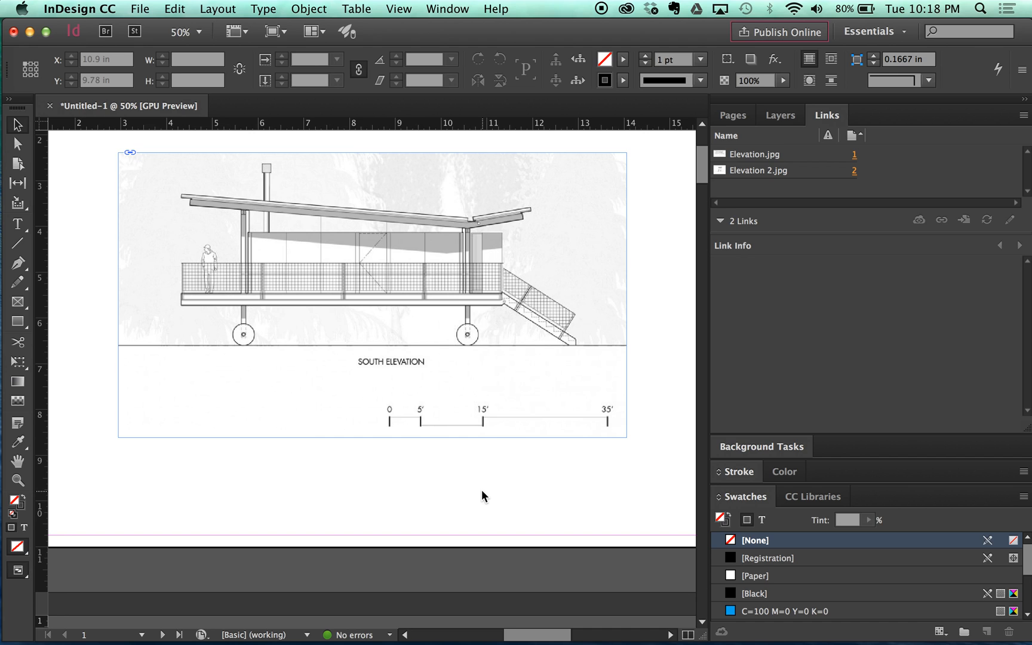
scroll(483, 486, "up", 3)
left_click(541, 337)
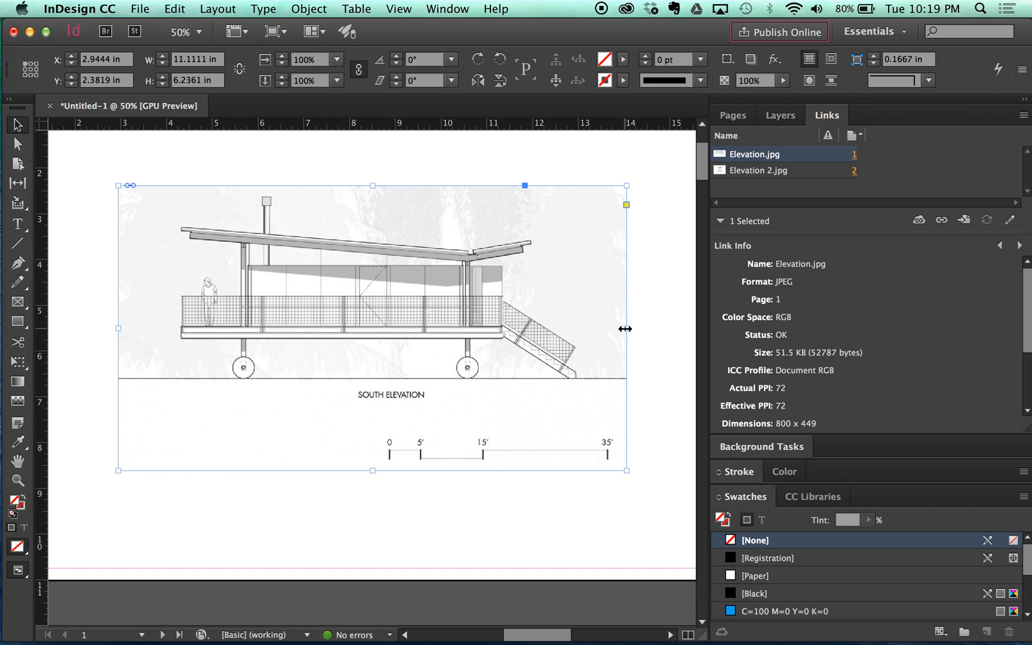
mouse_move(624, 329)
left_mouse_down()
mouse_move(408, 331)
mouse_move(657, 327)
mouse_move(627, 327)
left_mouse_up()
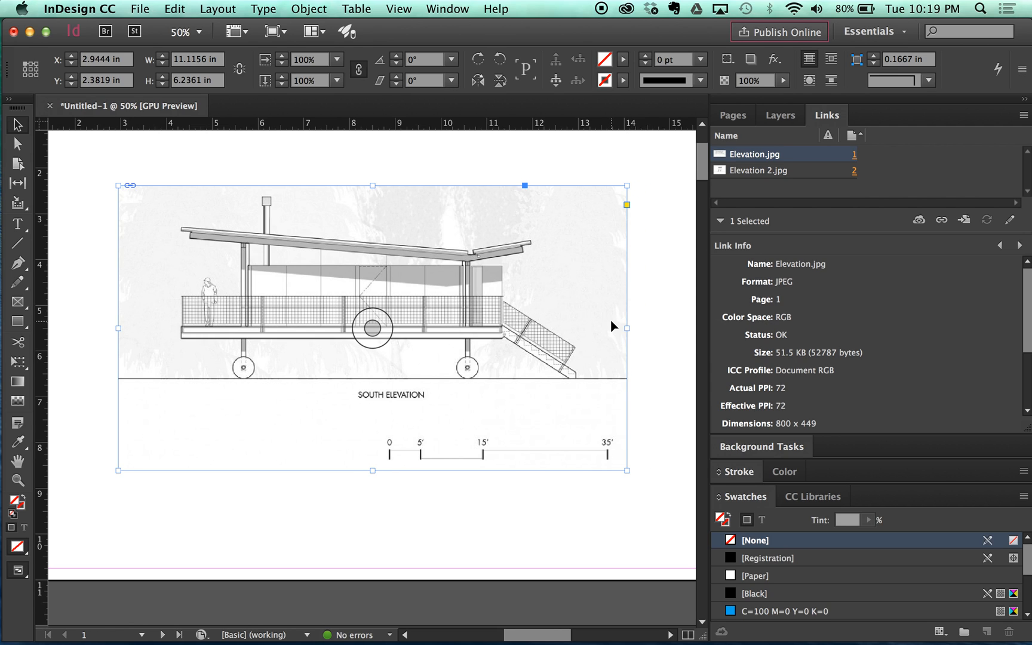
Try scaling only the elevation image inside its frame, down to about 8.56 × 5.08 in, and undo the scaling
double_click(610, 326)
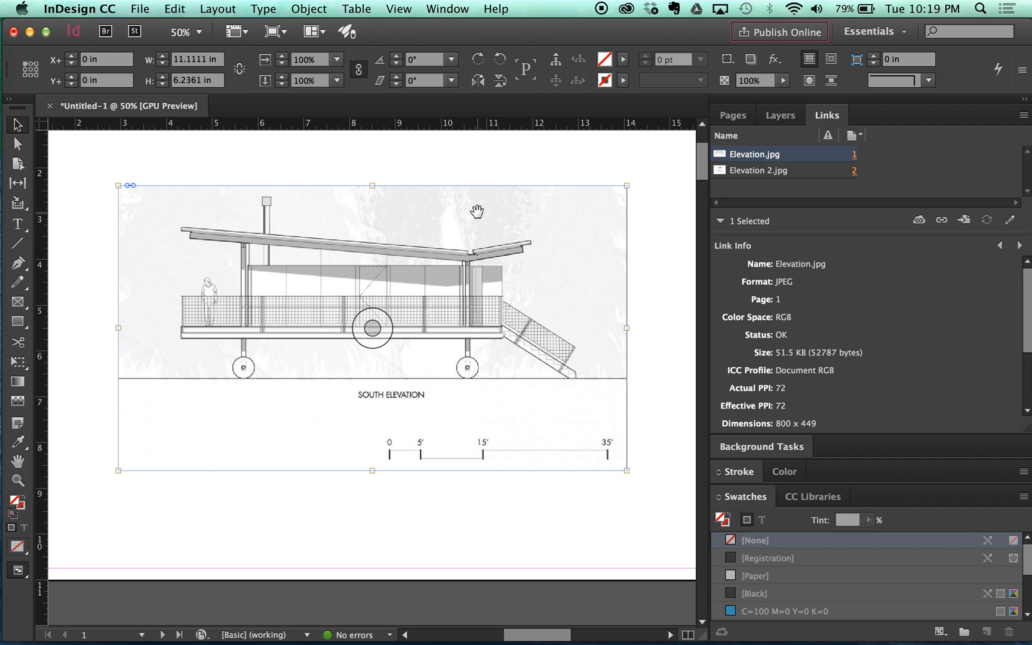
double_click(514, 256)
left_click(650, 223)
double_click(613, 239)
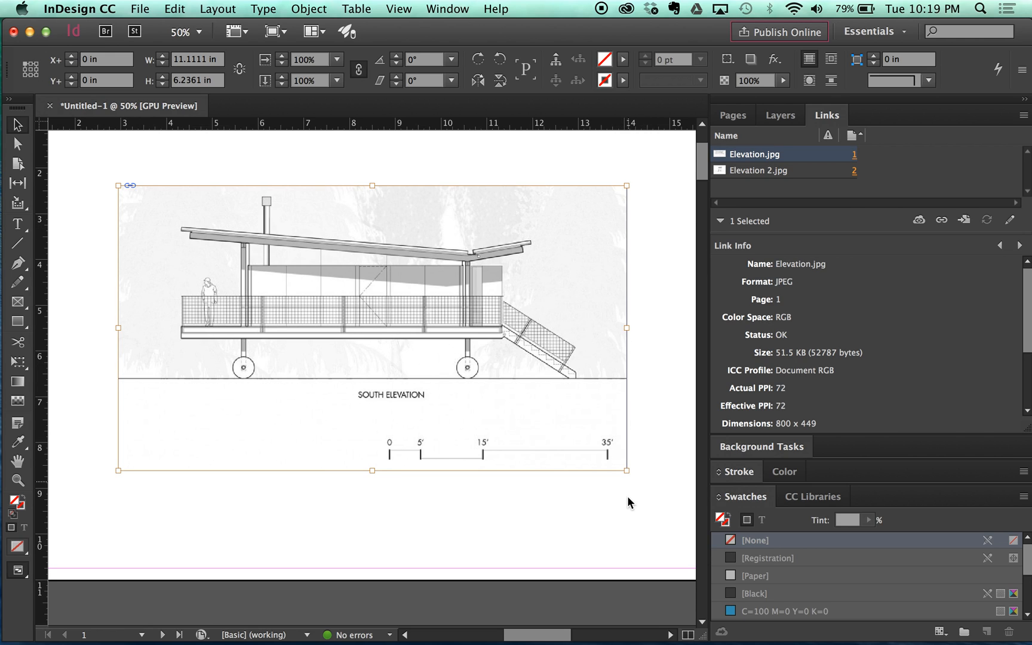
left_click_drag(629, 469, 567, 417)
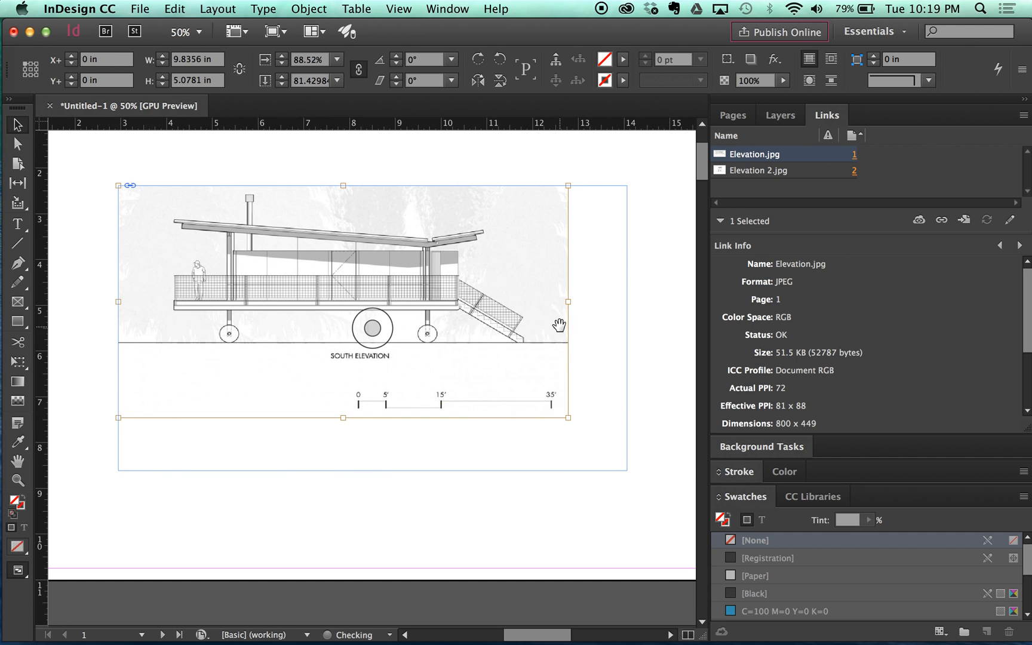
left_click_drag(569, 299, 508, 307)
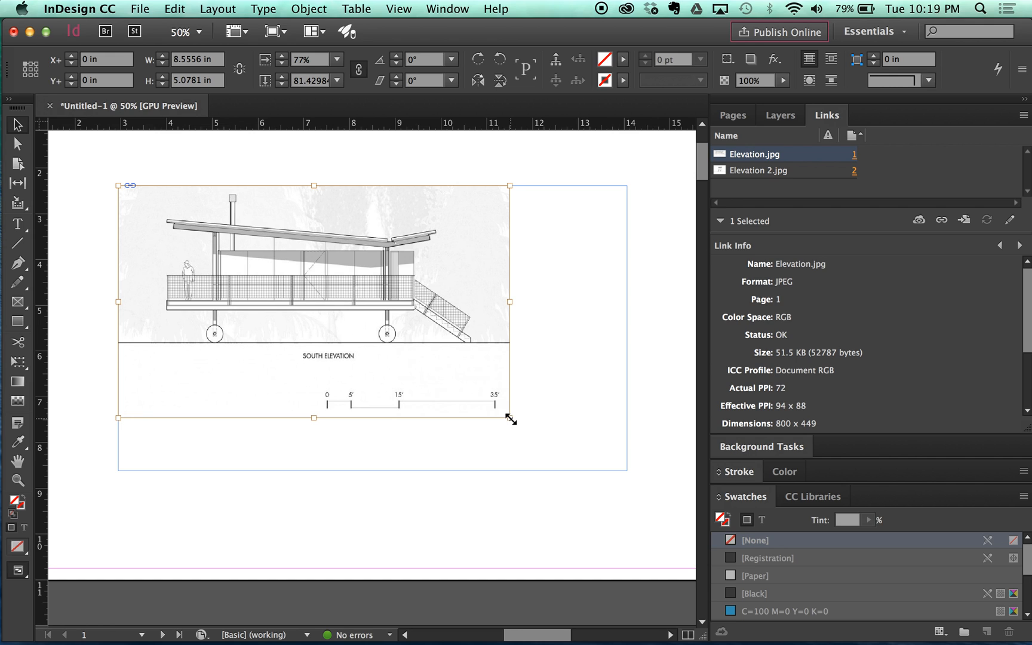
key("super+z")
key("super+z")
key("super+z")
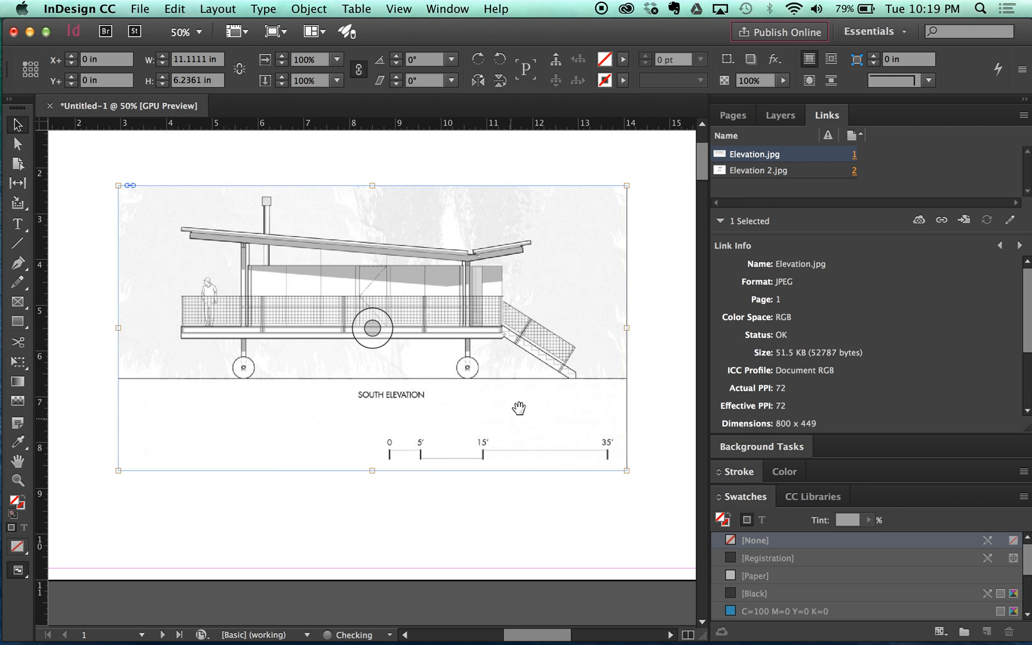
Try narrowing the elevation image inside its frame to about 7.12 in, and restore it to the full frame width
left_click(646, 314)
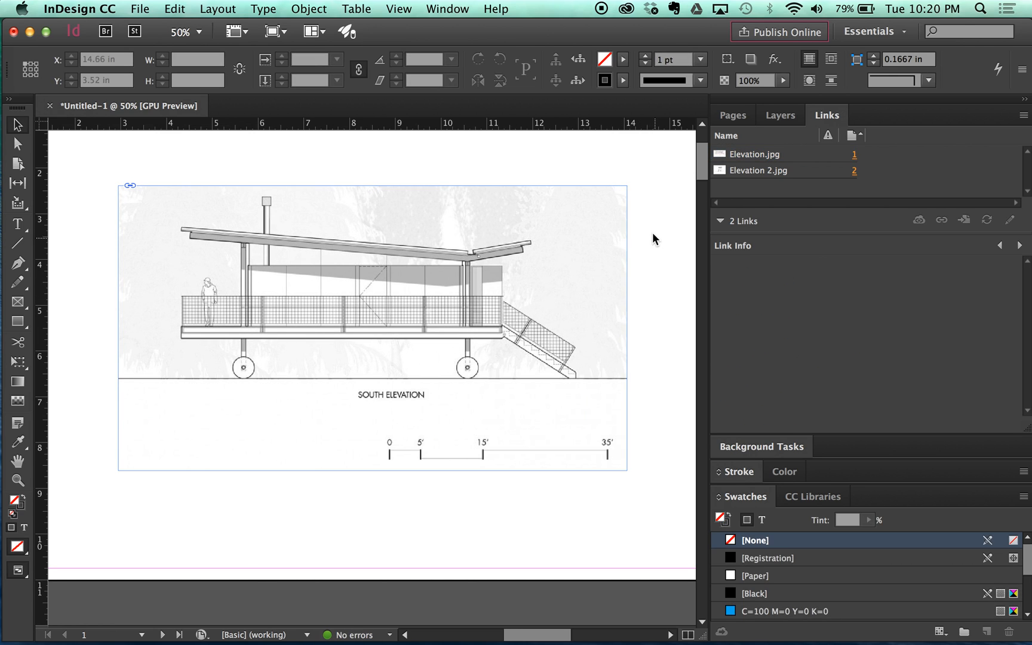
left_click(623, 229)
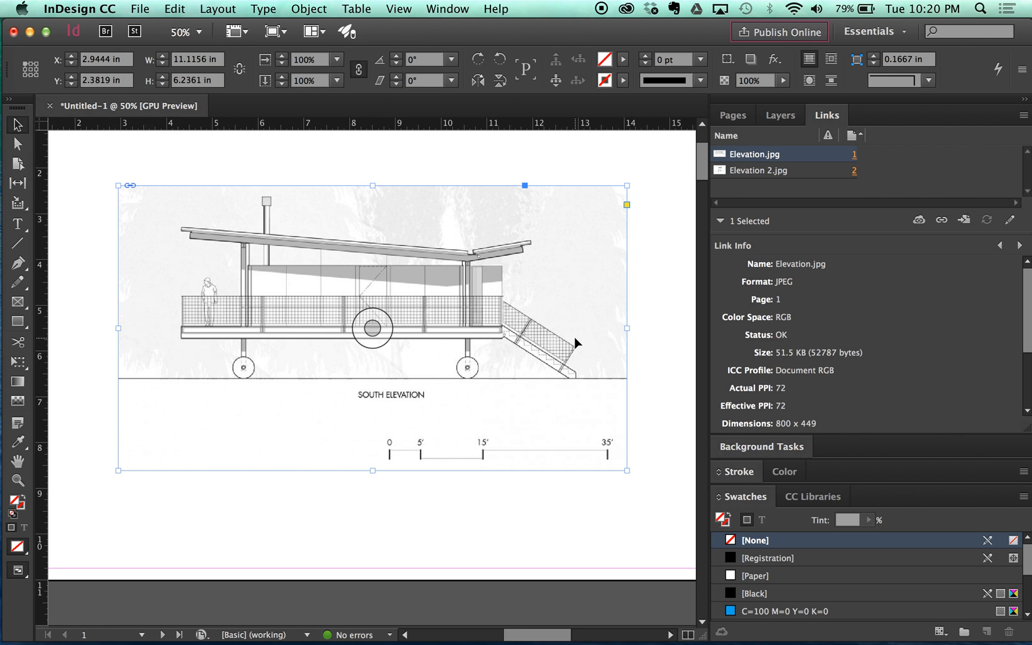
left_click_drag(627, 328, 444, 328)
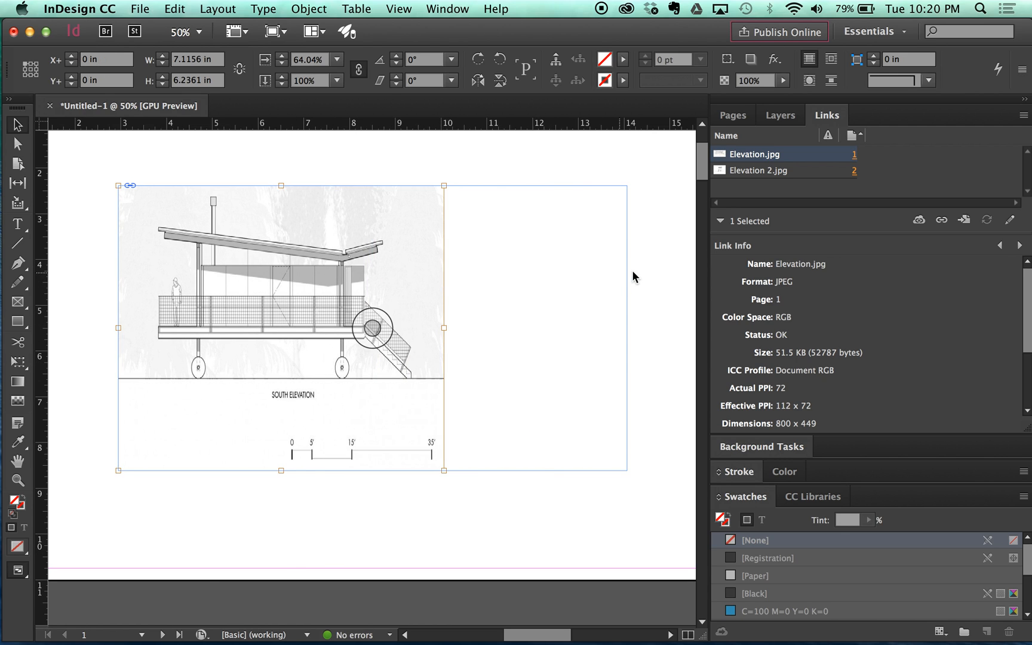
key("super+alt+e")
left_click(639, 362)
Try scaling the elevation frame and its image together proportionally to about 10.57 × 5.93 in, and undo the scaling
scroll(627, 374, "down", 1)
left_click(580, 384)
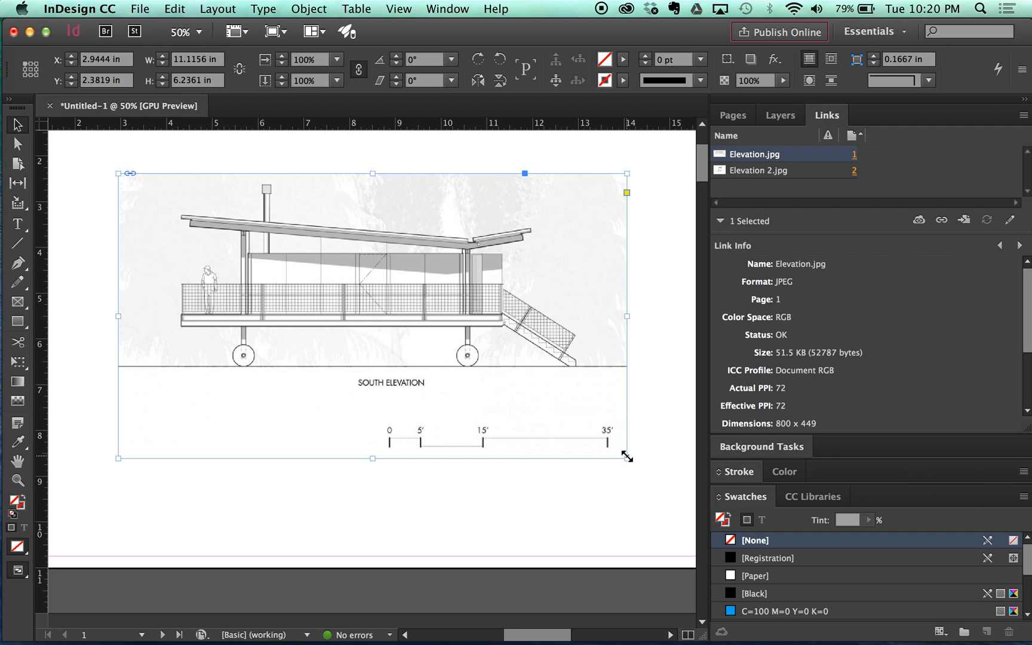
left_click_drag(627, 458, 603, 430)
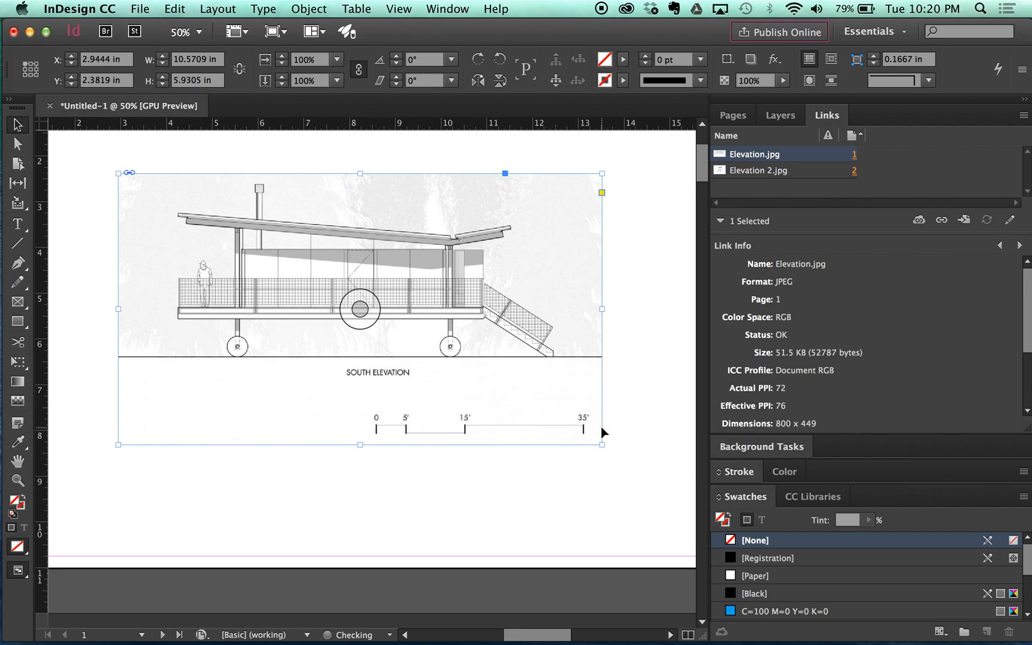
key("super+z")
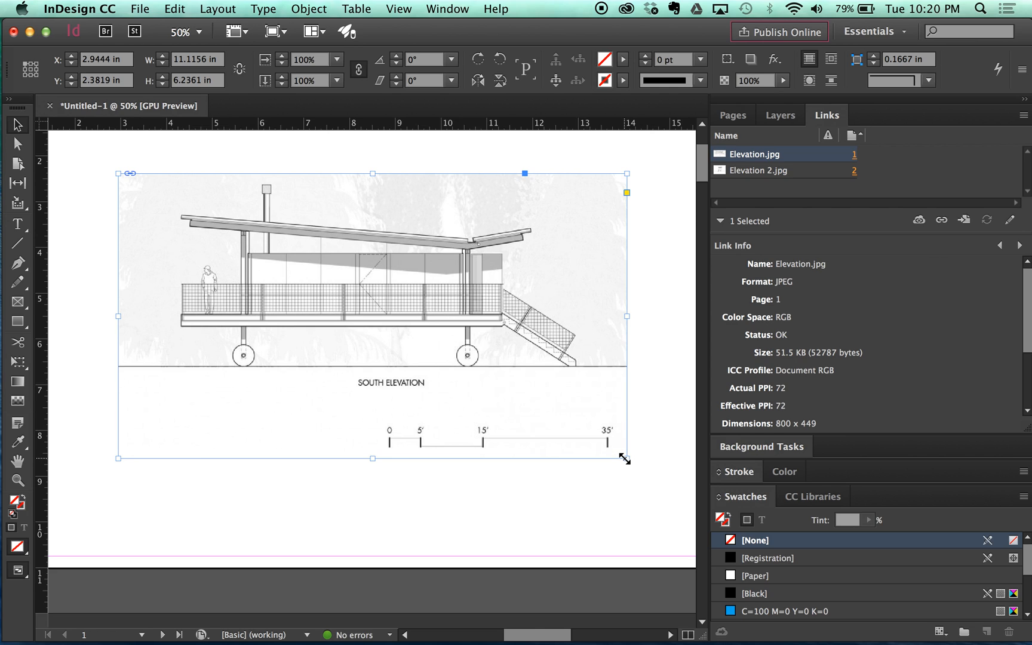
left_click_drag(624, 458, 594, 419)
key("super+z")
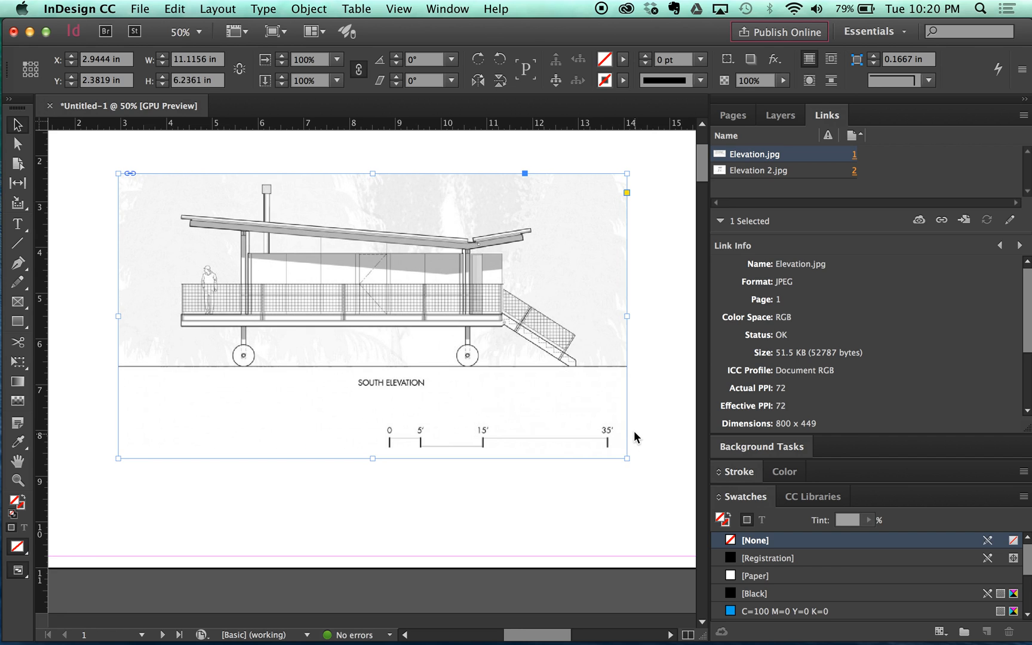
Undo the last frame width change and crop the elevation frame from its lower-right corner to about 7.96 × 4.29 in
key("super+z")
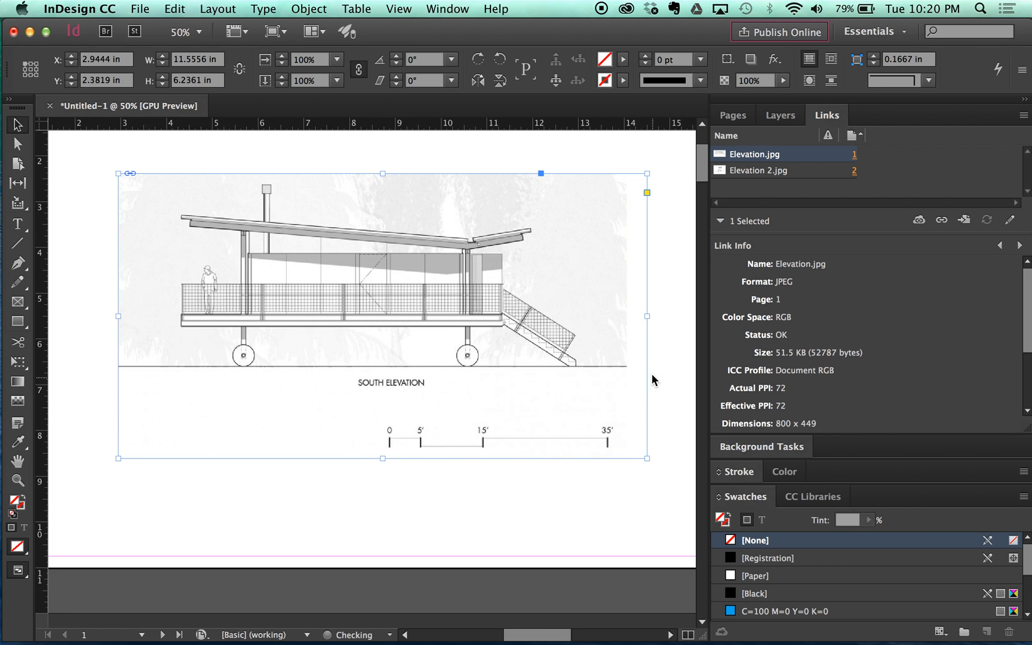
left_click_drag(647, 458, 579, 376)
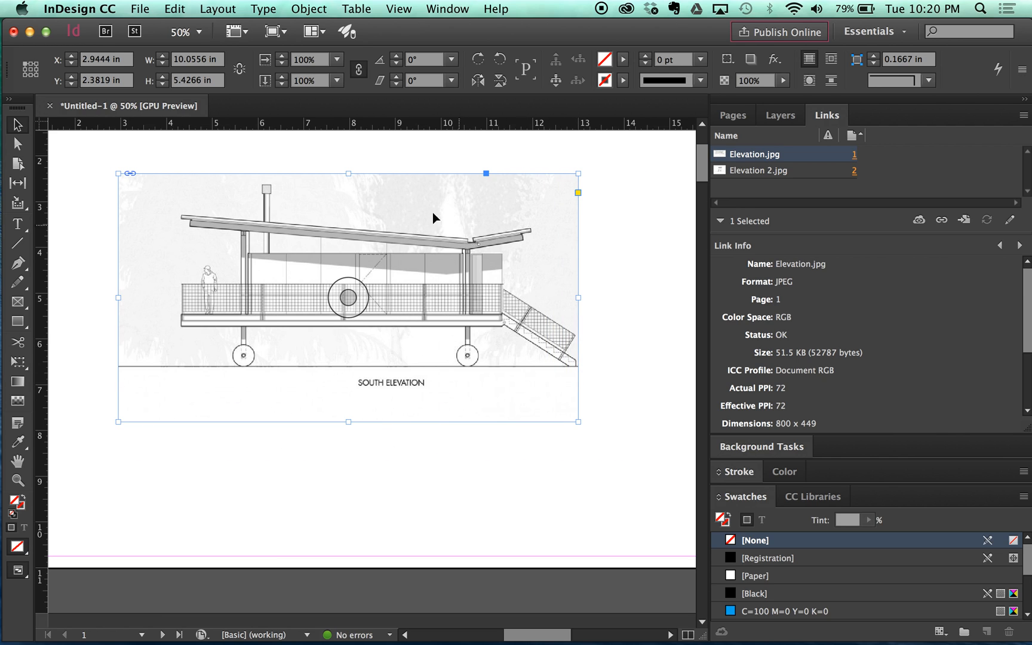
left_click_drag(578, 421, 483, 350)
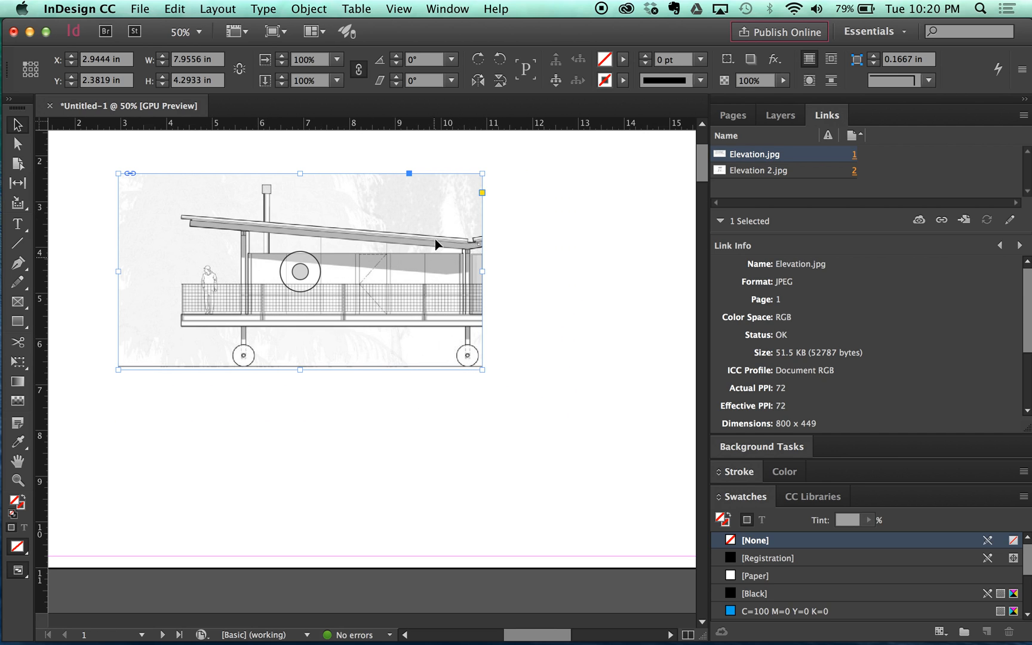
Try Fit Content Proportionally on the cropped elevation frame, and undo both the fitting and the cropping
right_click(400, 238)
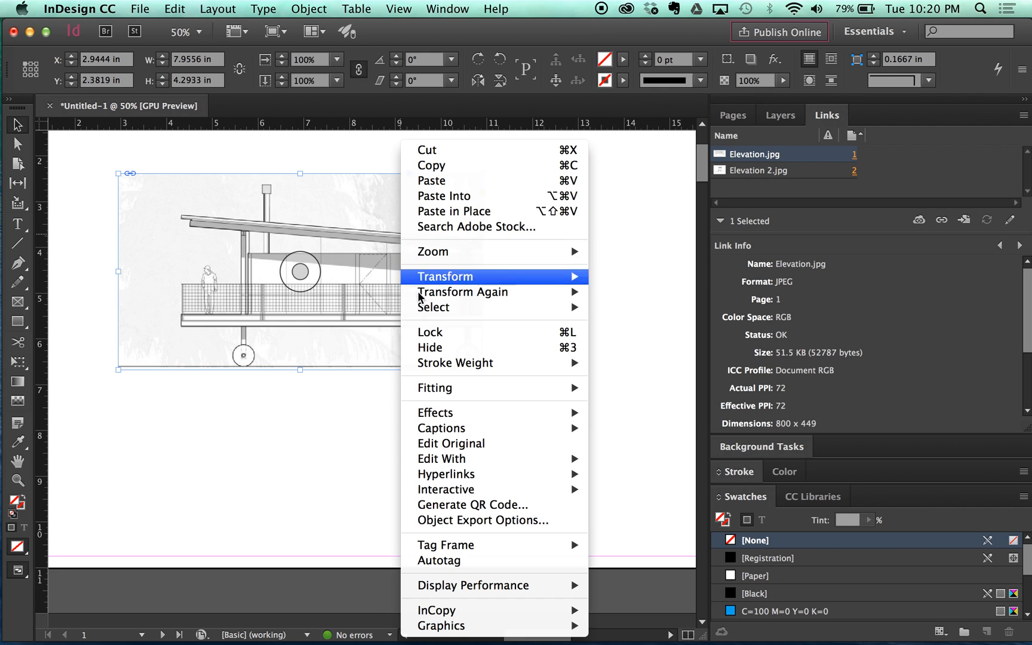
mouse_move(450, 387)
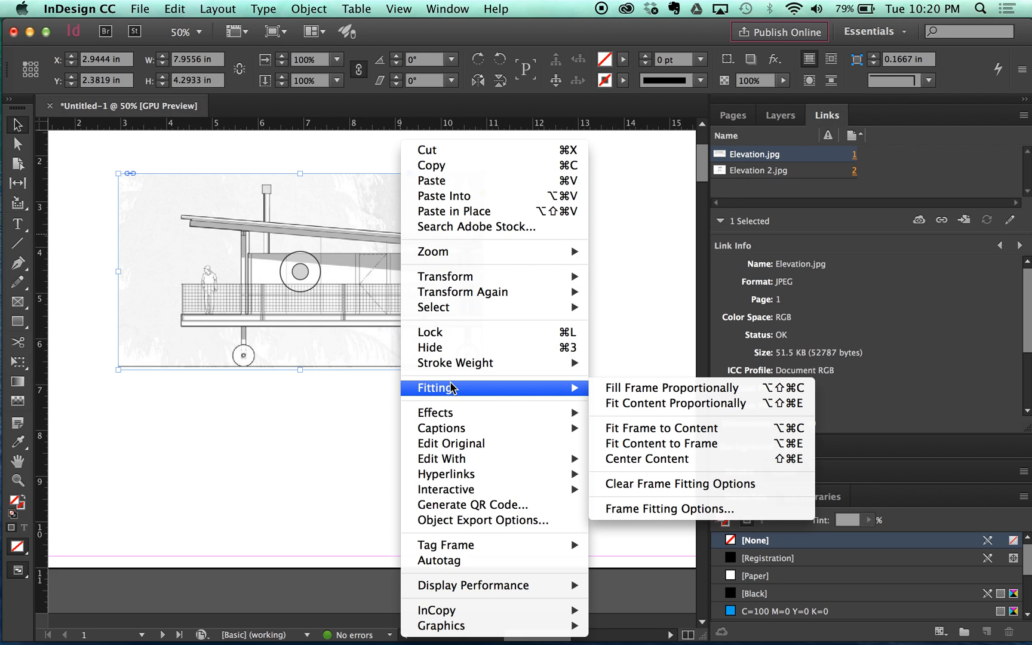
left_click(627, 404)
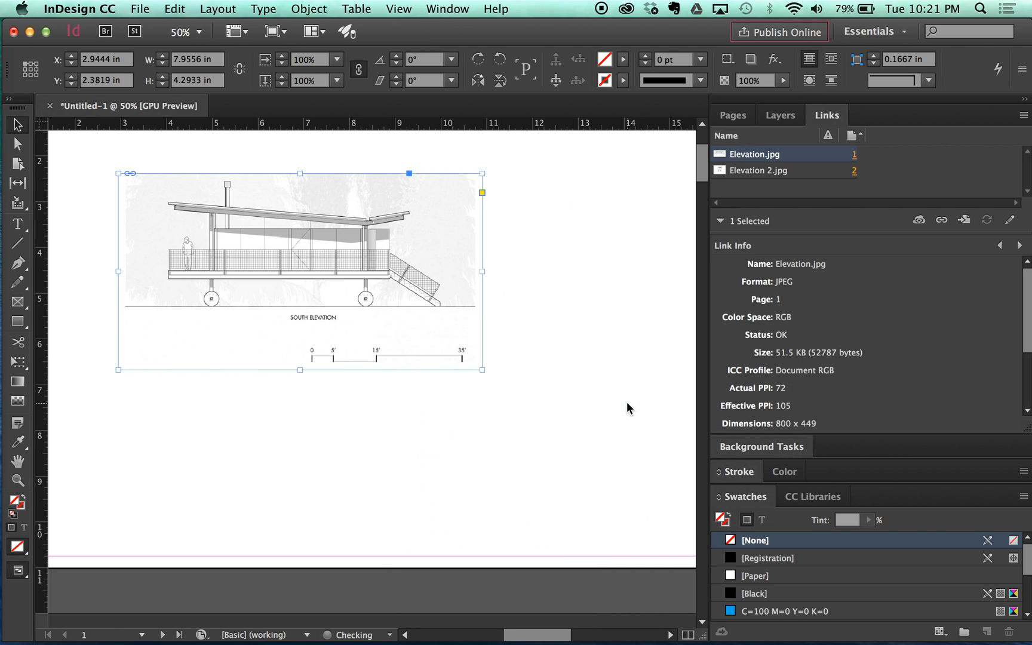
right_click(292, 231)
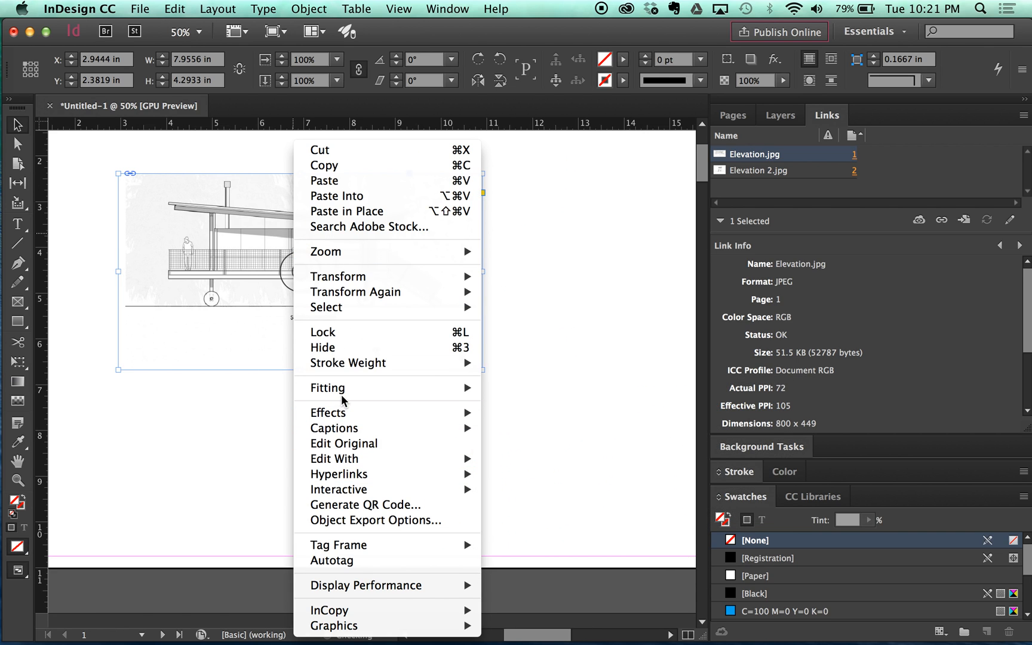
mouse_move(443, 393)
left_click(529, 314)
key("super+z")
key("super+z")
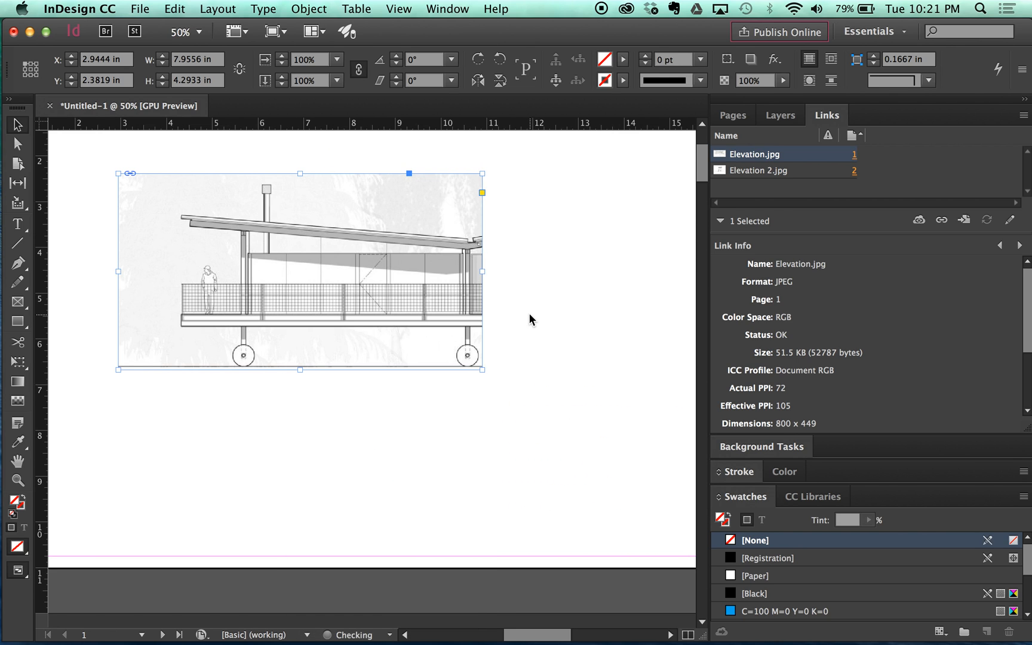
key("super+z")
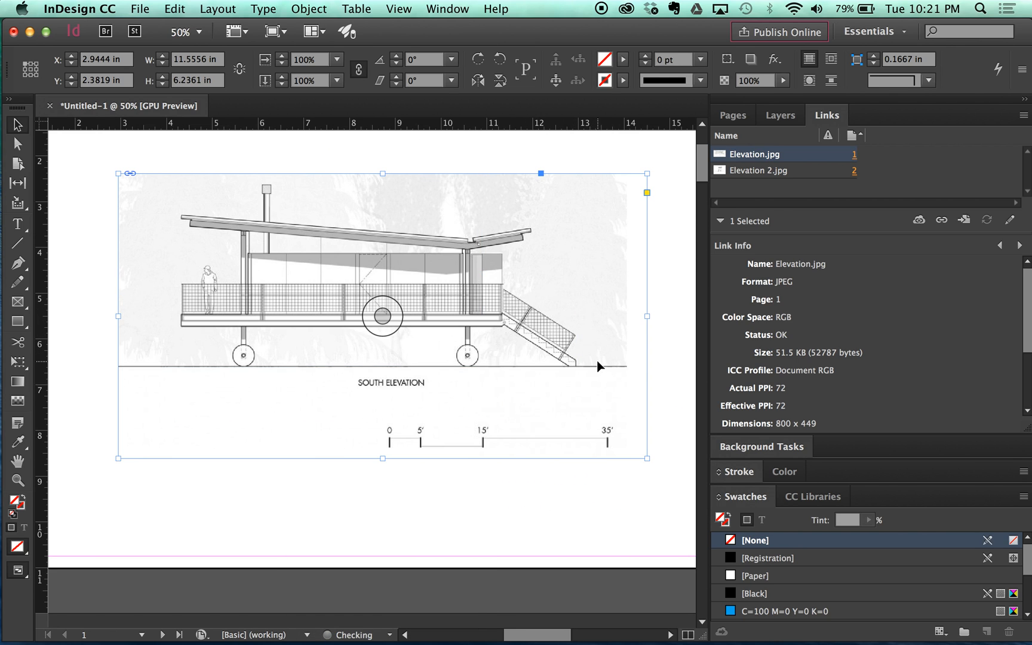
Narrow the elevation frame so its right edge meets the edge of the image
left_click_drag(647, 316, 628, 314)
left_click(637, 281)
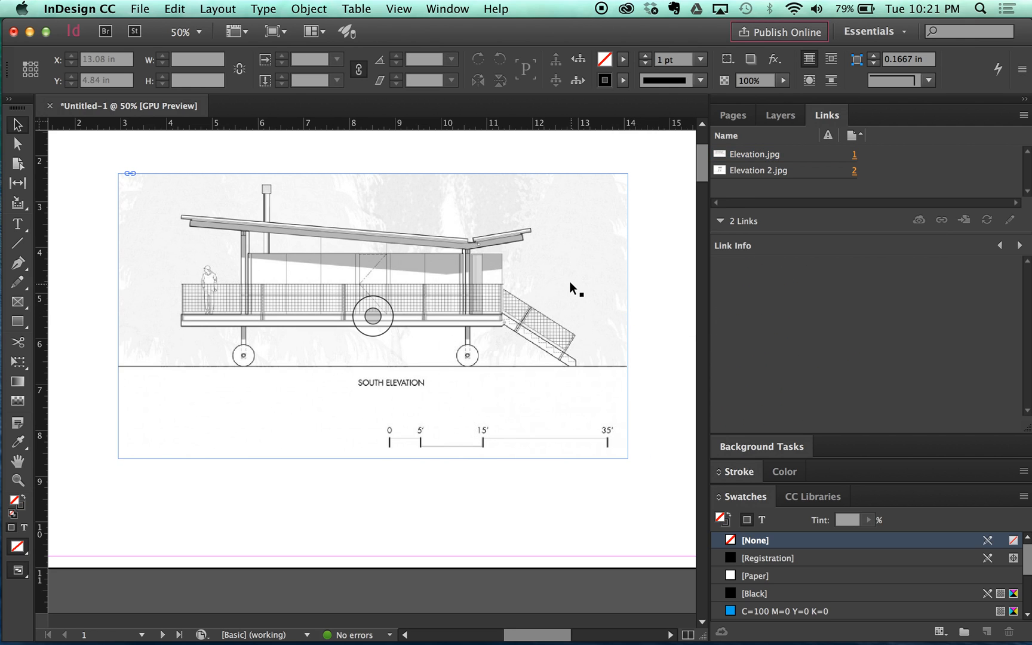
Try scaling only the elevation image to about 10.78 × 5.54 in, and crop its frame to about 10.78 × 5.84 in
left_click(608, 237)
left_click_drag(627, 459, 611, 427)
double_click(606, 406)
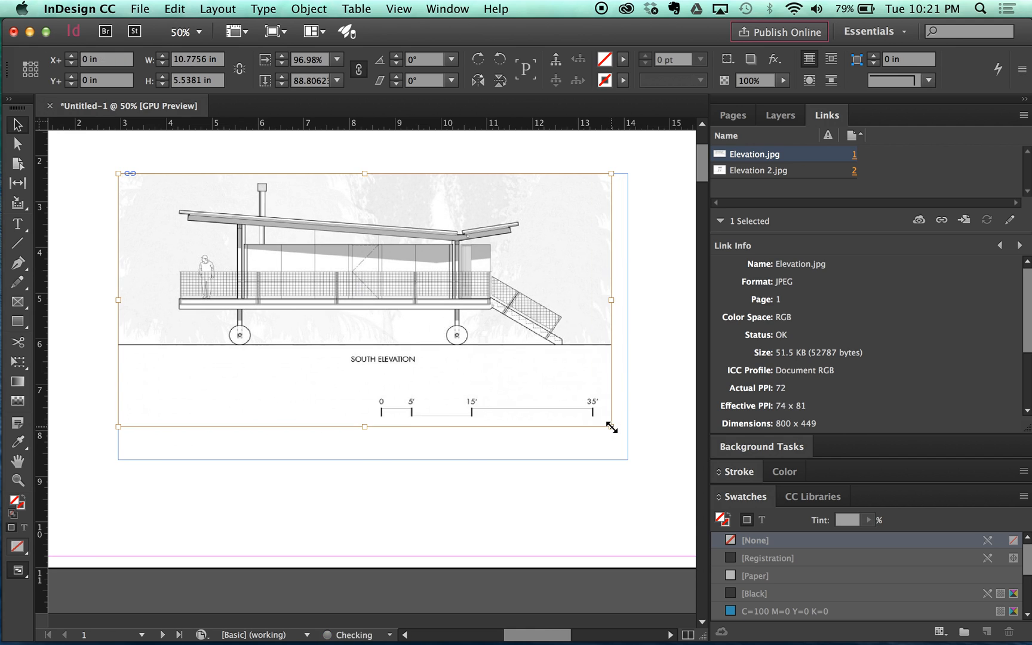
left_click(639, 431)
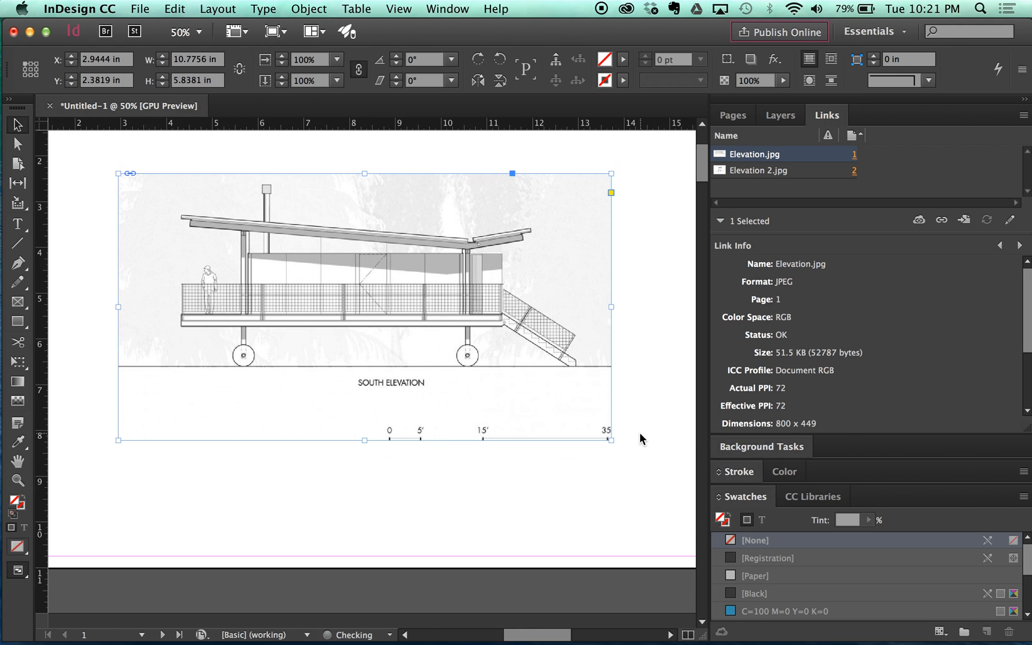
Undo the last crop of the South Elevation frame on page 1 and select the frame again
key("super+z")
left_click(636, 394)
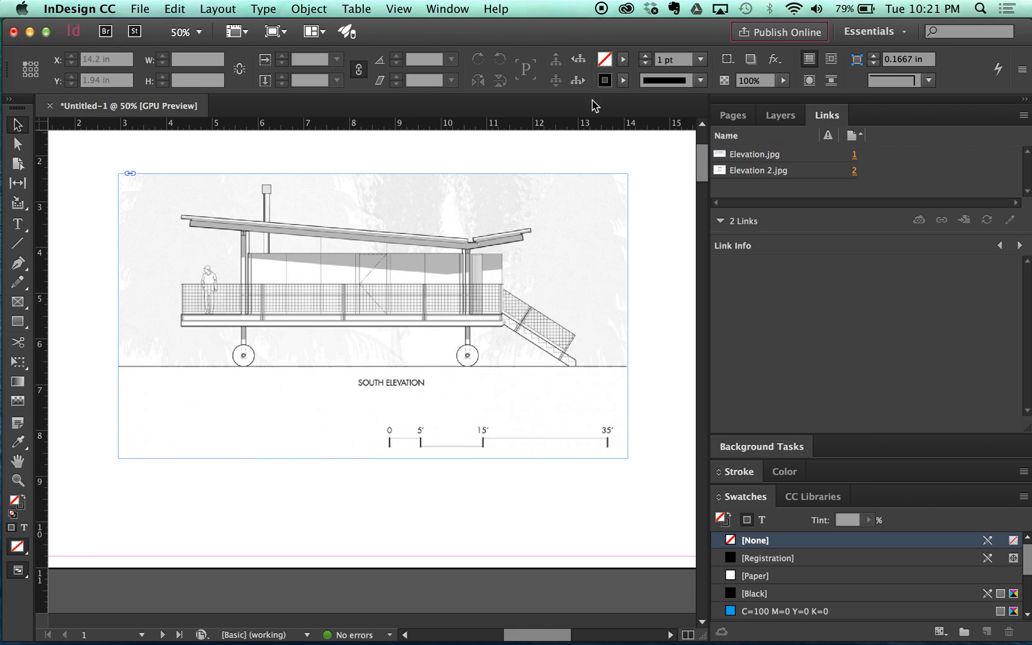
left_click(610, 363)
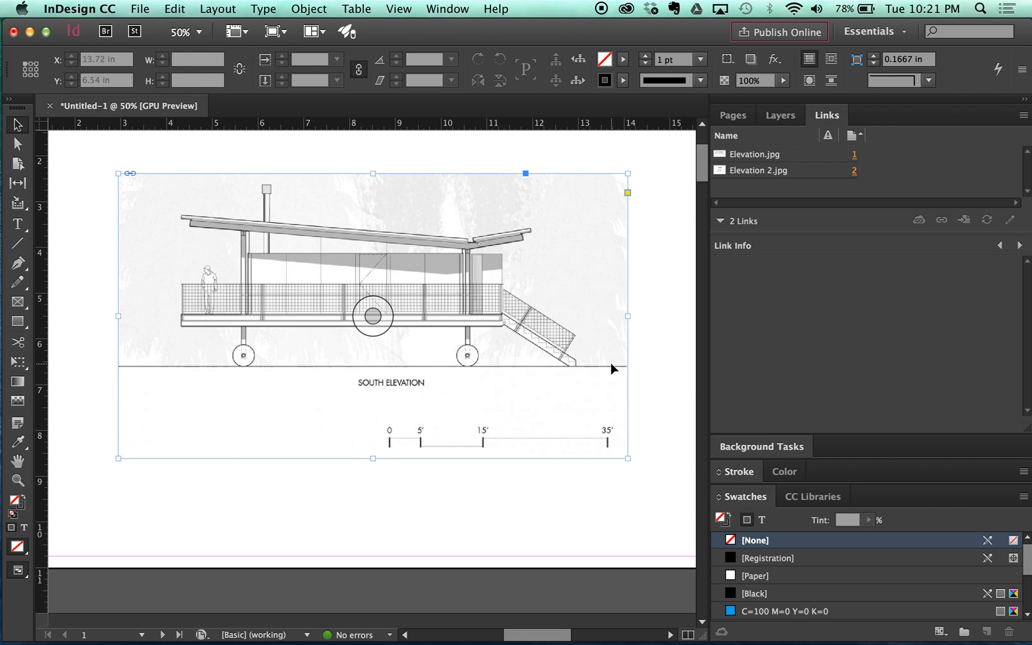
Try scaling down only the South Elevation image inside its frame from the lower-right corner, and undo the scaling
double_click(547, 322)
left_click_drag(628, 457, 605, 430)
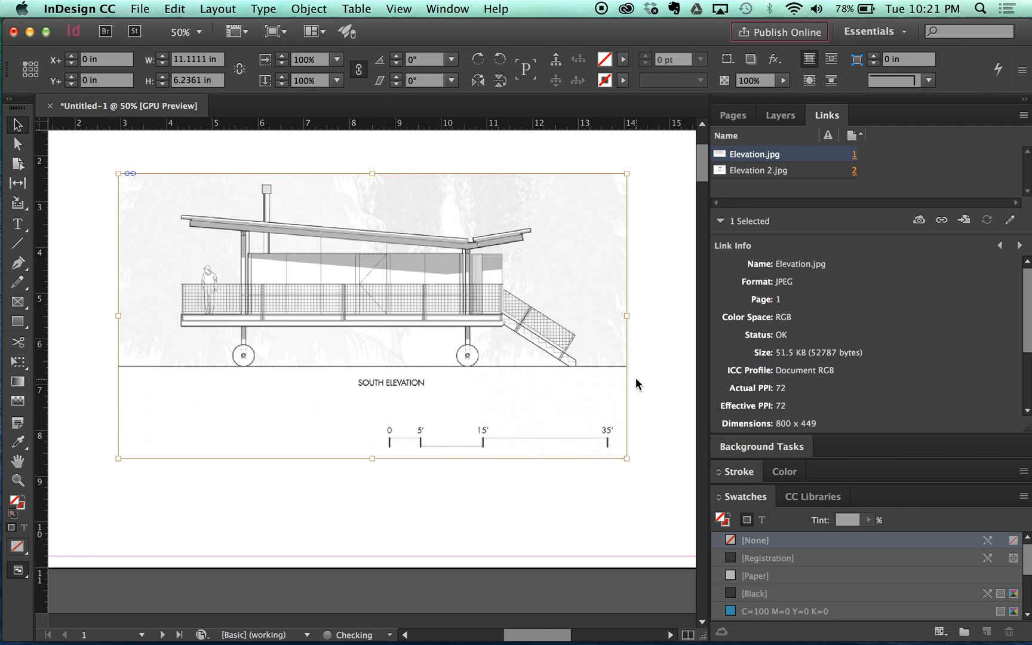
key("super+z")
Copy the East Elevation image frame on page 2
scroll(642, 363, "down", 1)
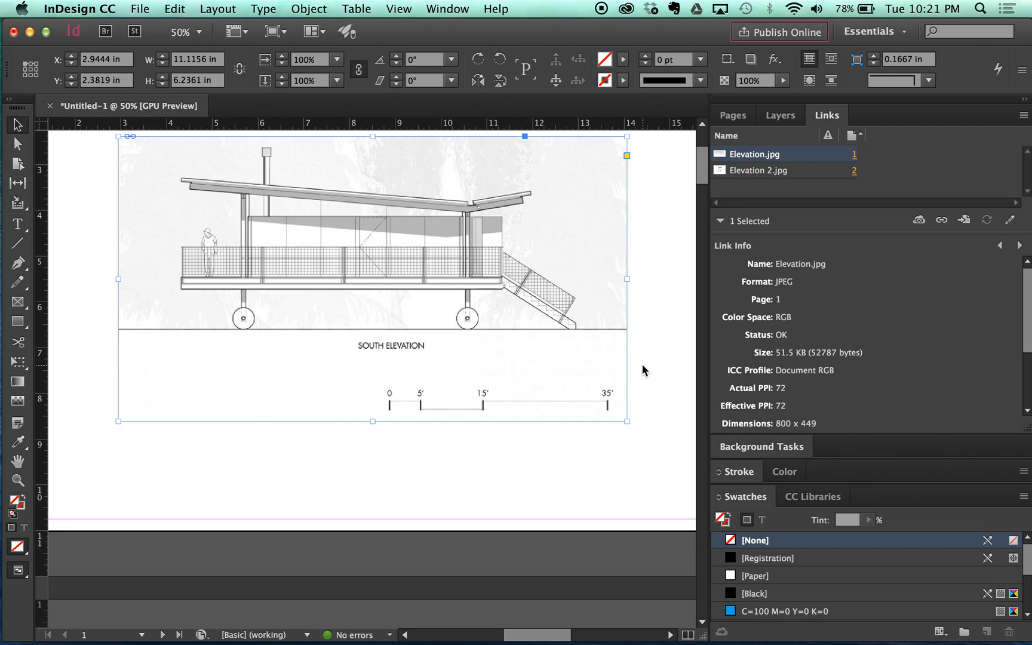
left_click(642, 364)
key("super+minus")
key("super+minus")
key("super+equal")
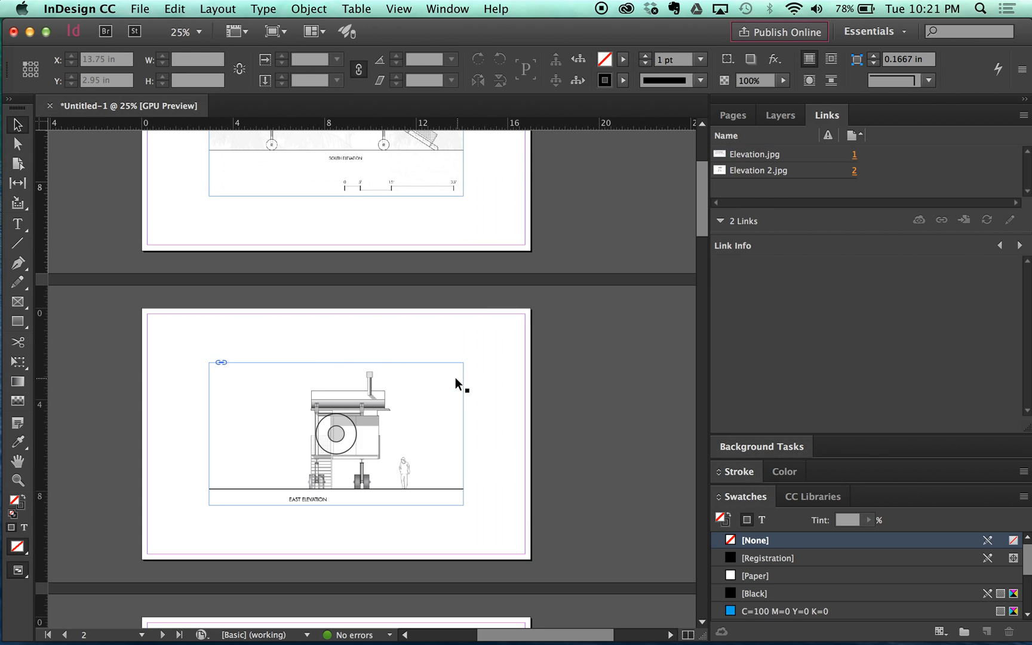
scroll(414, 380, "up", 3)
scroll(406, 406, "down", 5)
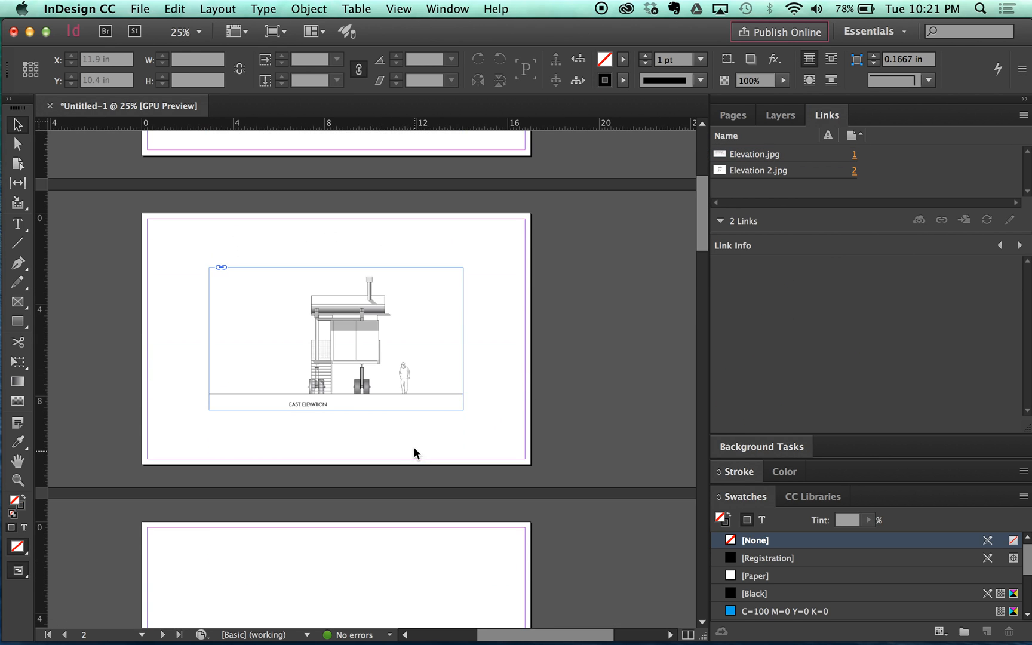
left_click(397, 377)
scroll(388, 388, "down", 5)
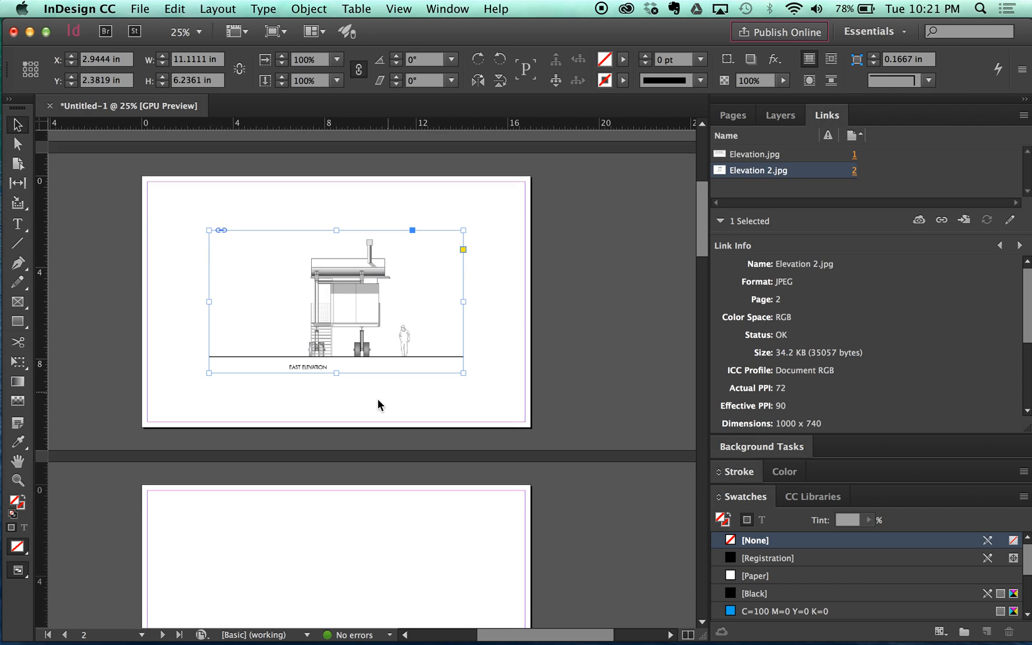
scroll(378, 398, "up", 6)
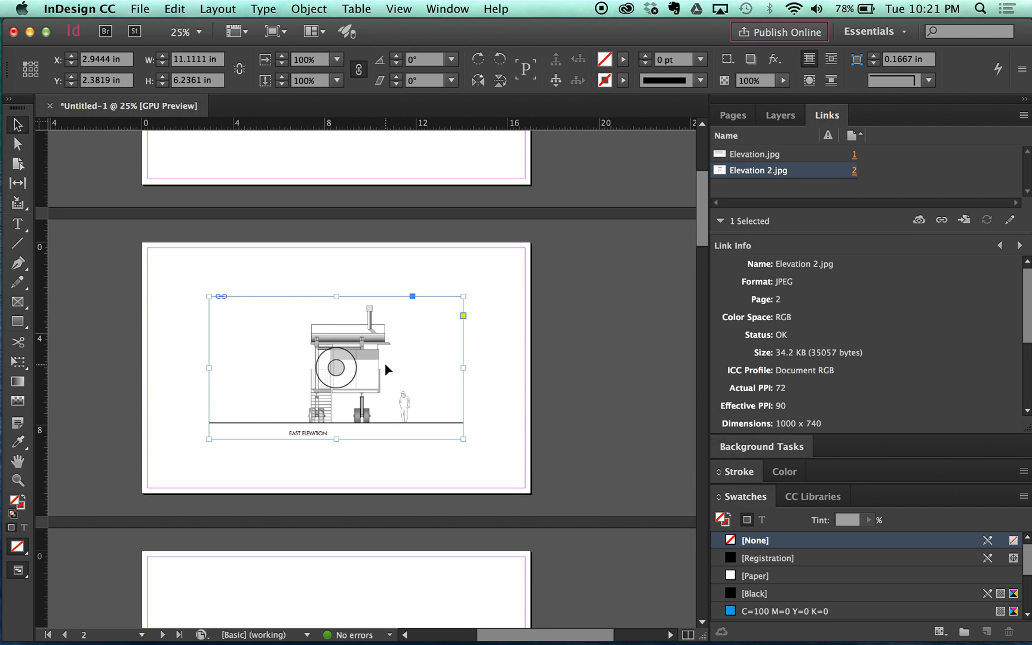
right_click(377, 371)
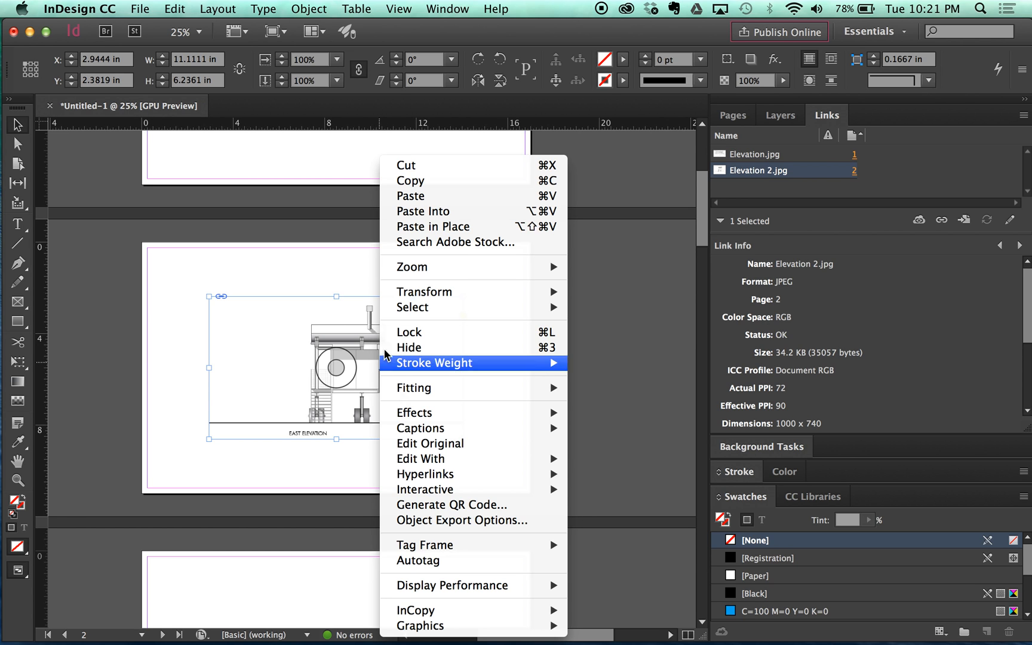
left_click(364, 394)
scroll(330, 433, "down", 5)
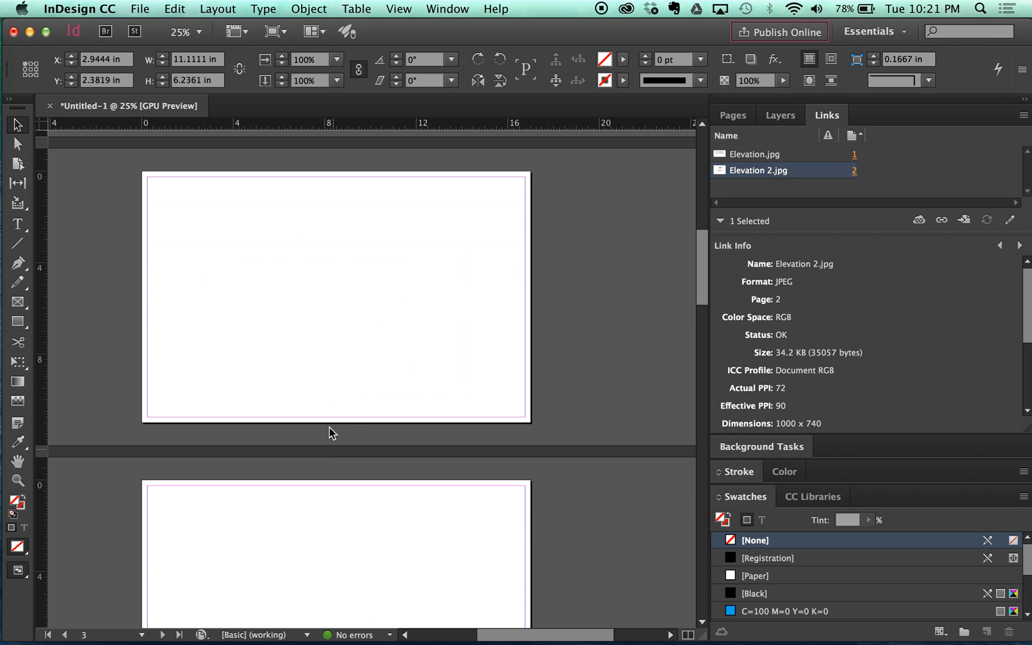
Try a regular paste of the copied frame on page 3, and undo it
right_click(324, 457)
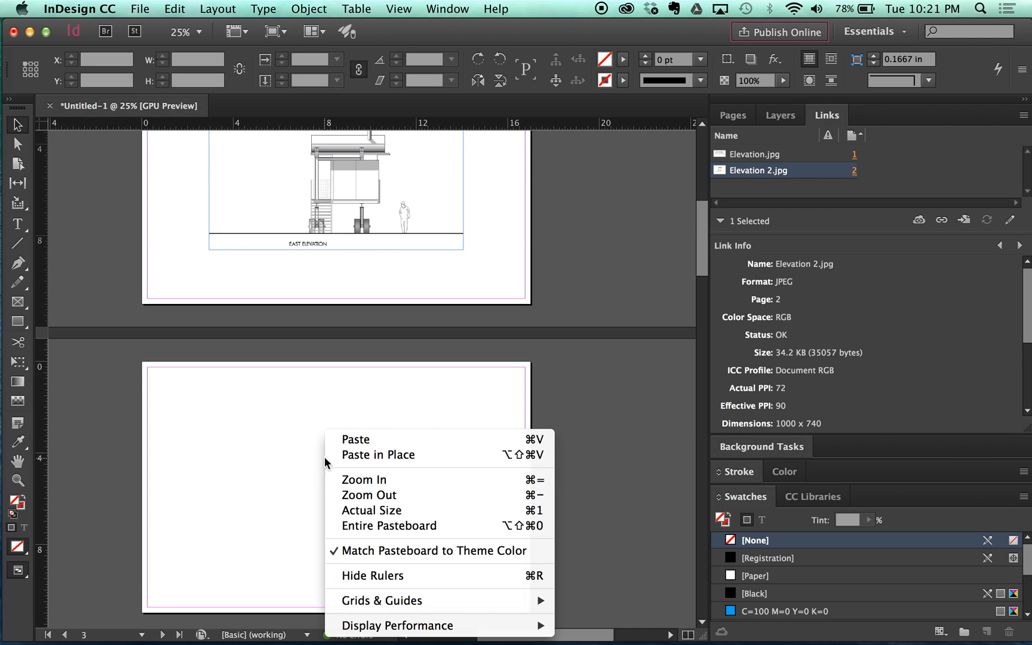
left_click(356, 440)
key("super+z")
Paste the copied frame in place on page 3 and replace its image with Exploded Axo from the Rolling Hut folder
right_click(357, 433)
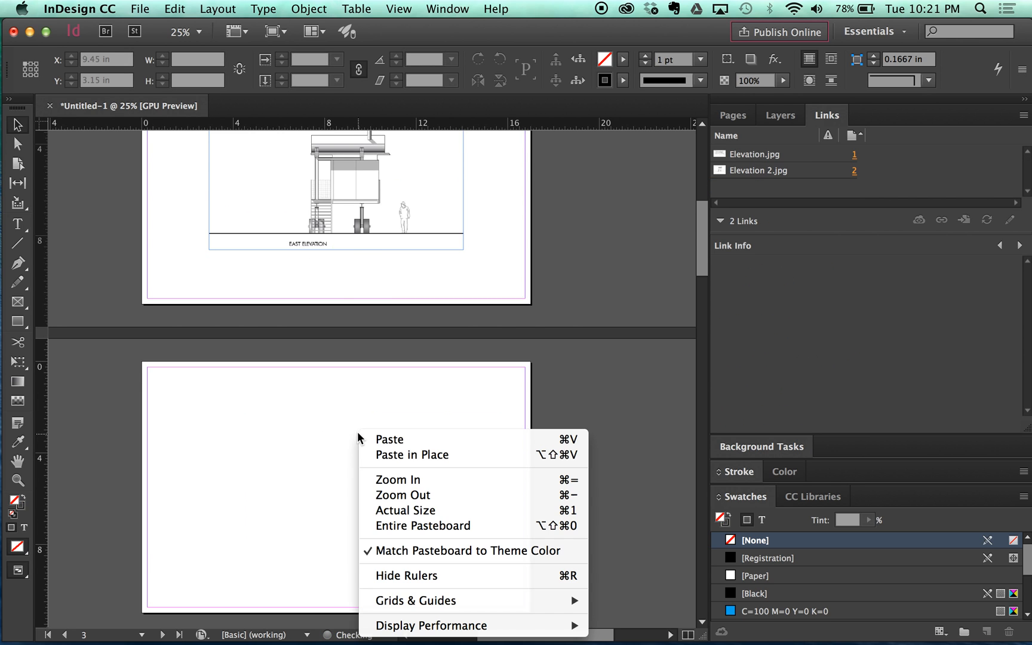
left_click(367, 454)
left_click_drag(669, 39, 367, 60)
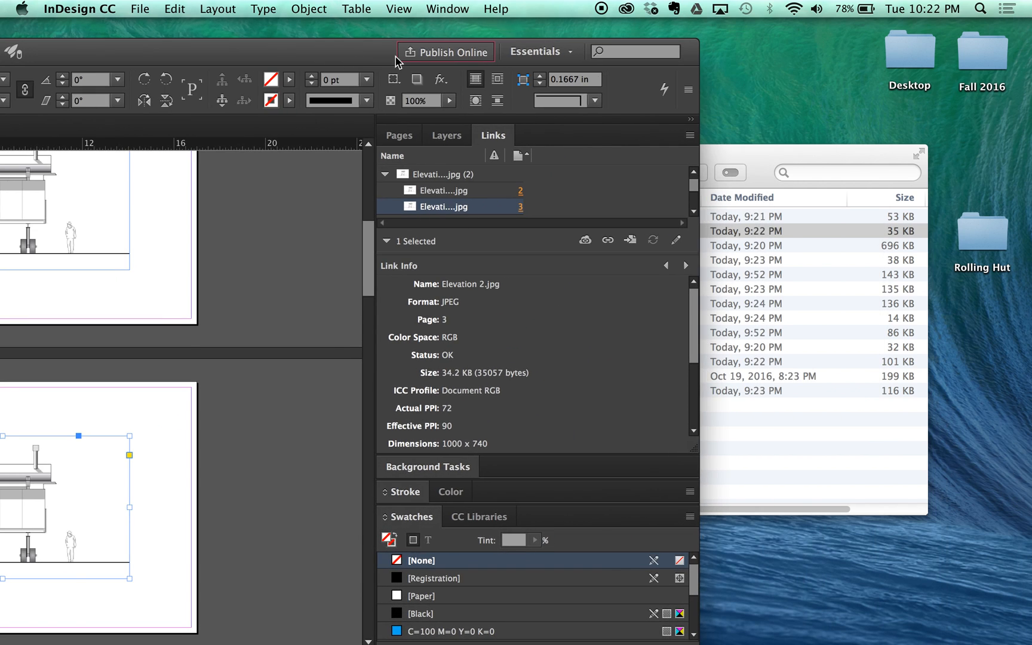
left_click_drag(784, 144, 871, 125)
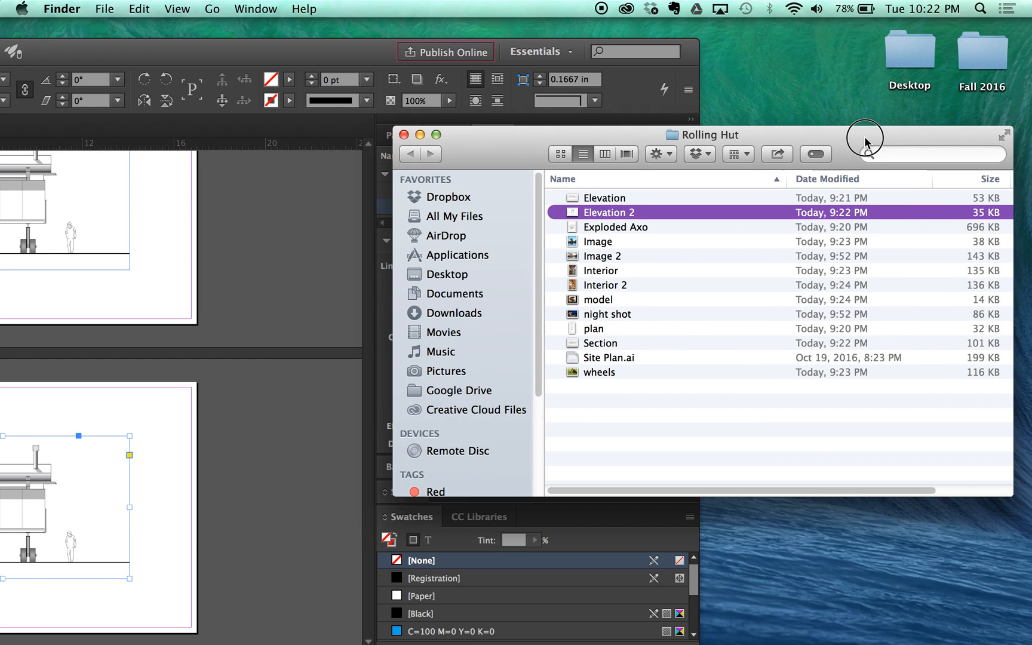
left_click(627, 229)
left_click_drag(621, 233, 71, 529)
left_click(163, 476)
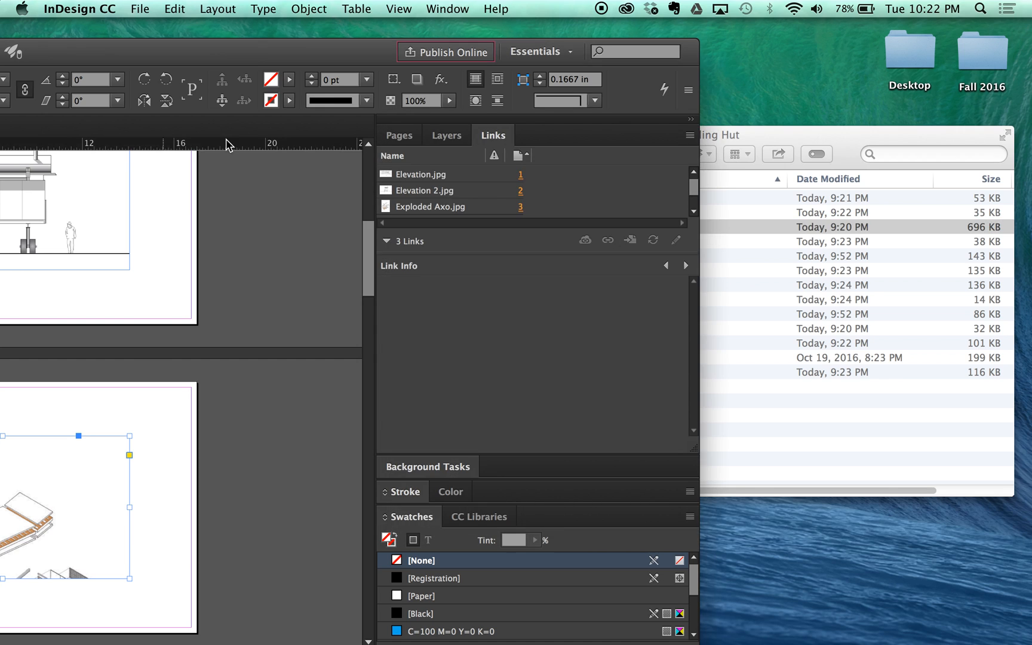
left_click_drag(251, 53, 318, 34)
scroll(127, 421, "down", 2)
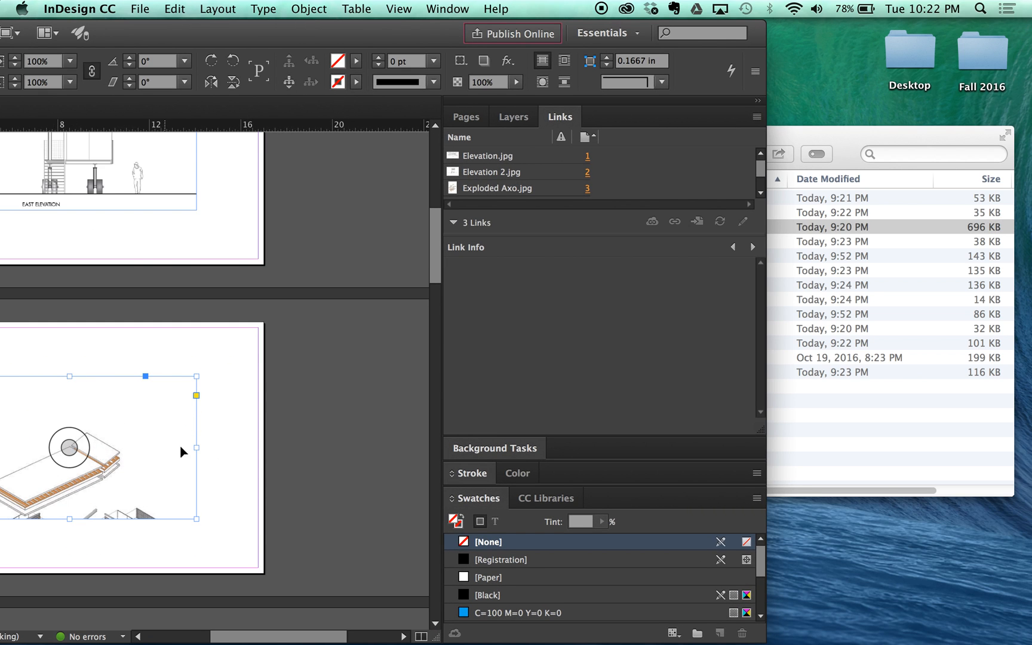
left_click(378, 399)
Paste the copied frame in place on page 5 and replace its image with Section from the Rolling Hut folder
left_click(845, 150)
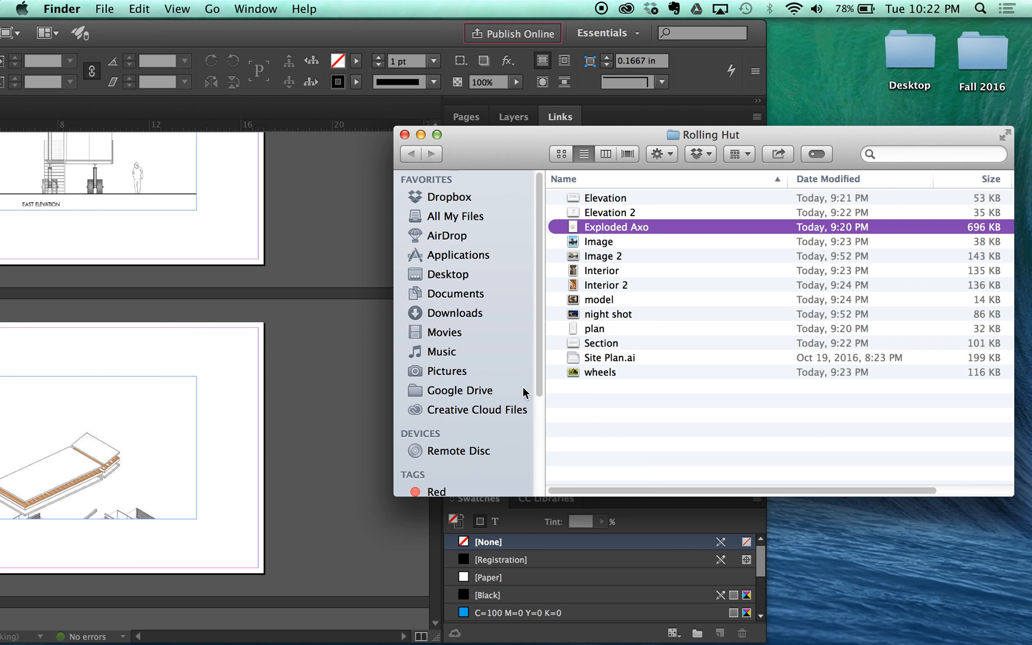
left_click(250, 330)
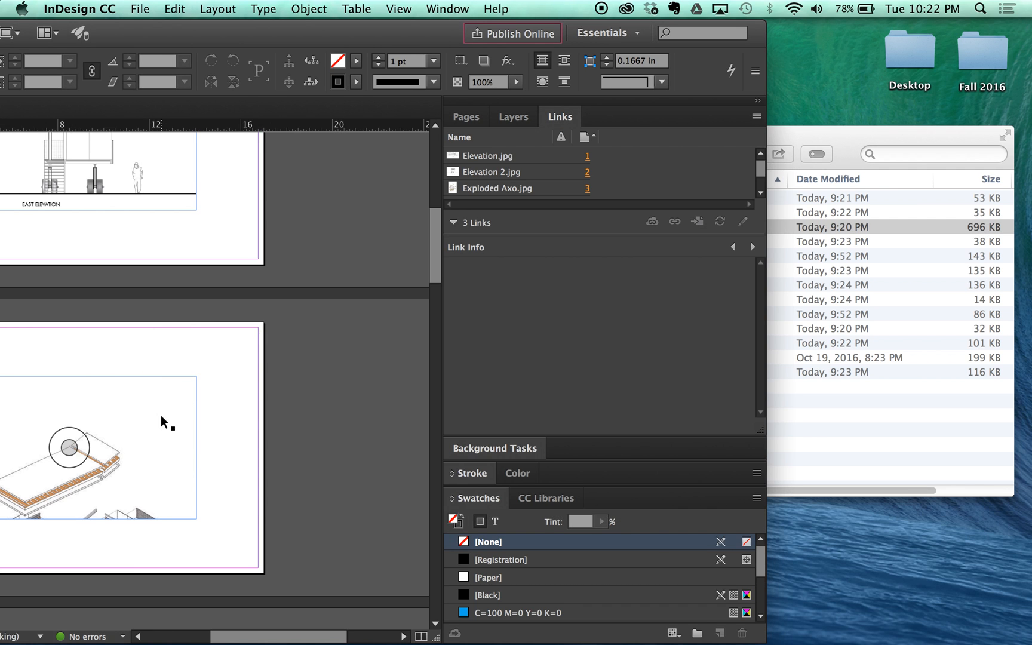
scroll(193, 487, "down", 10)
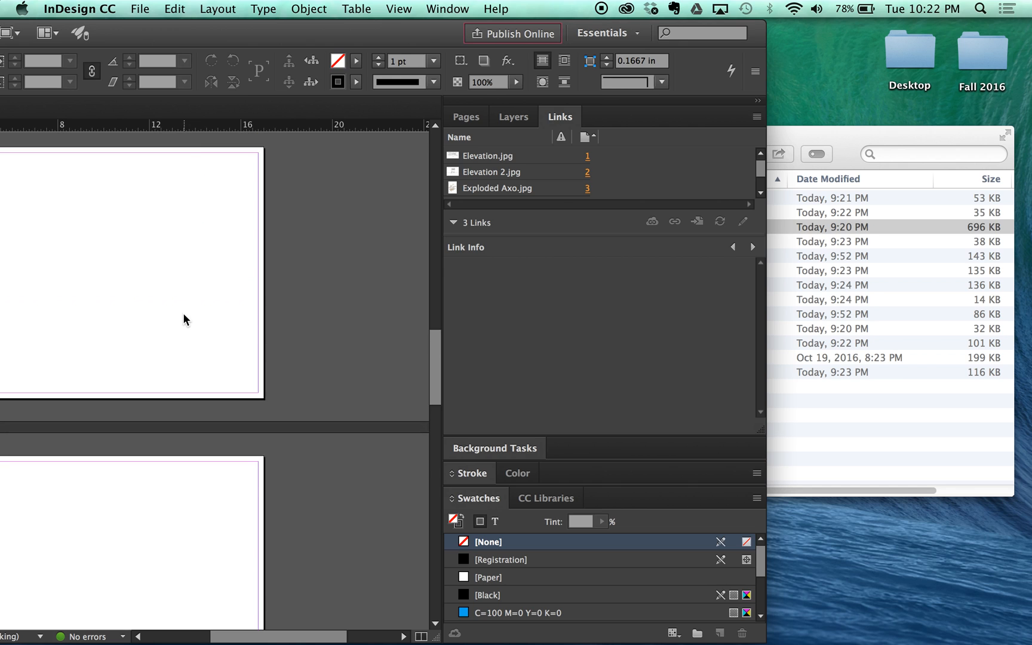
right_click(181, 333)
right_click(182, 333)
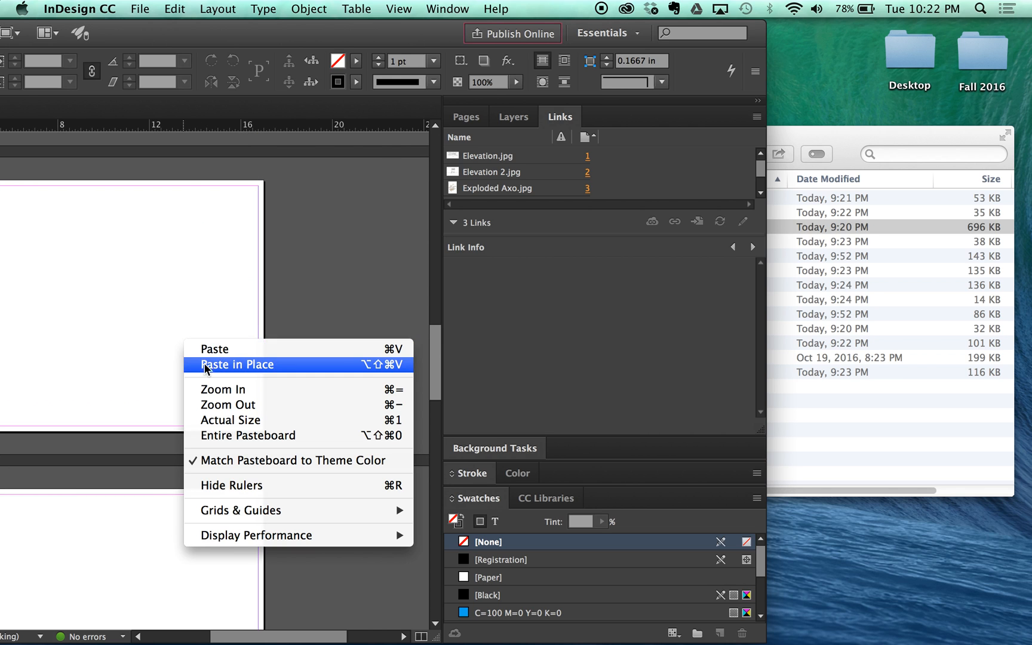
left_click(209, 366)
left_click(831, 214)
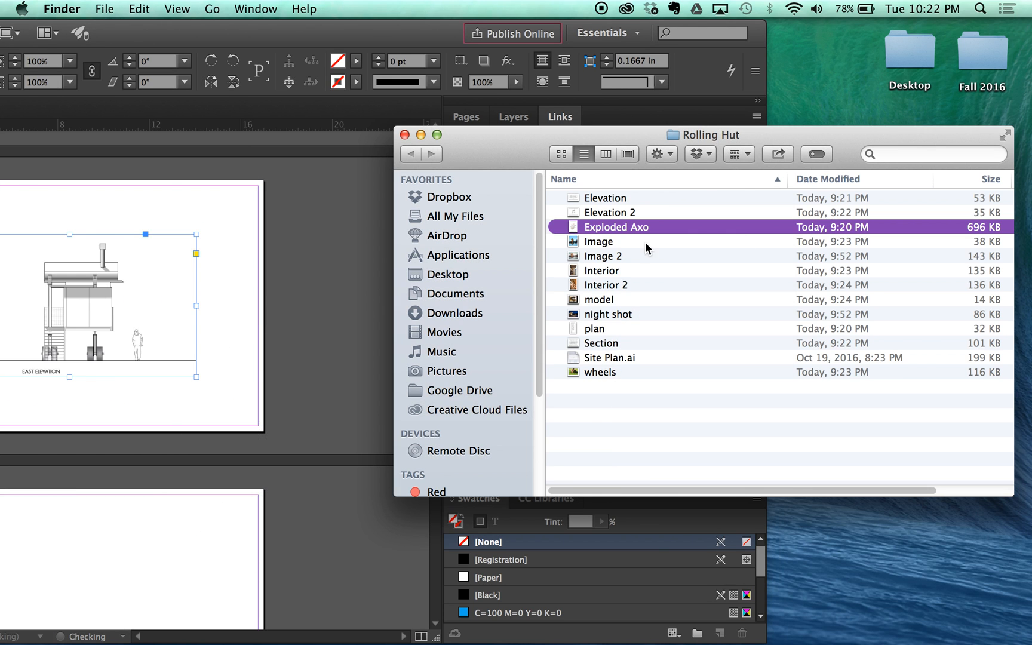
left_click(599, 330)
left_click_drag(600, 346, 182, 343)
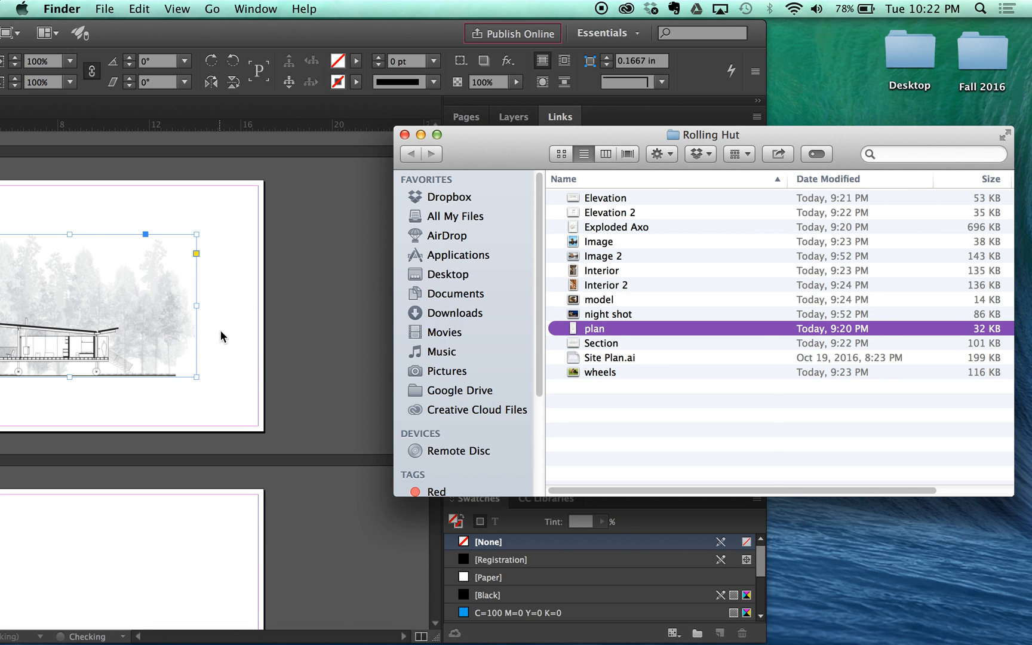
Paste the copied frame in place on page 6 and replace its image with the Image file from the Rolling Hut folder
left_click(221, 336)
scroll(229, 329, "down", 5)
right_click(204, 373)
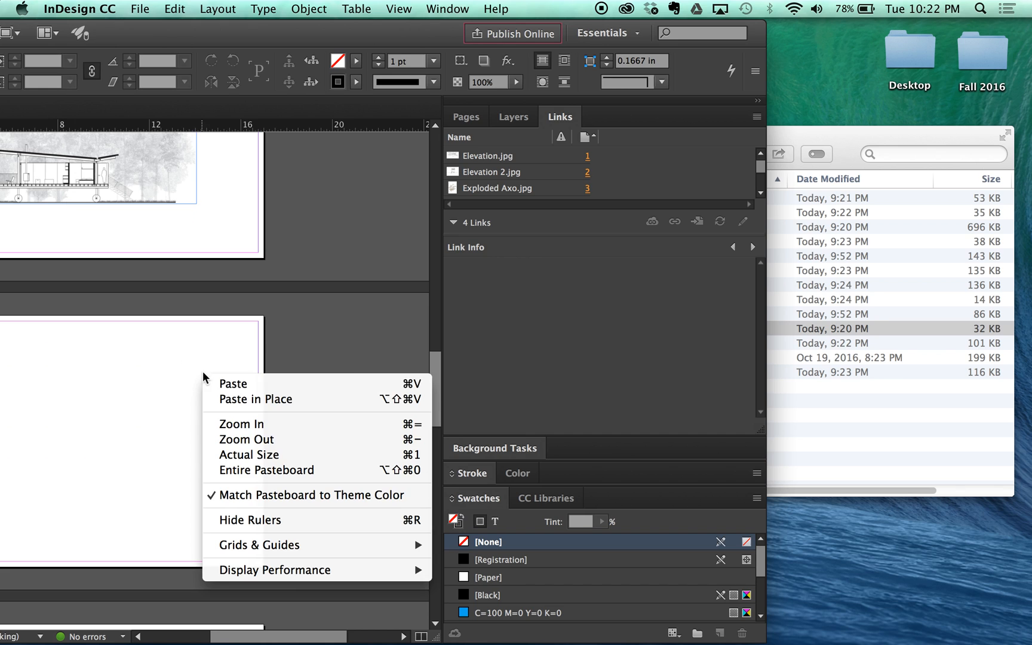
left_click(216, 399)
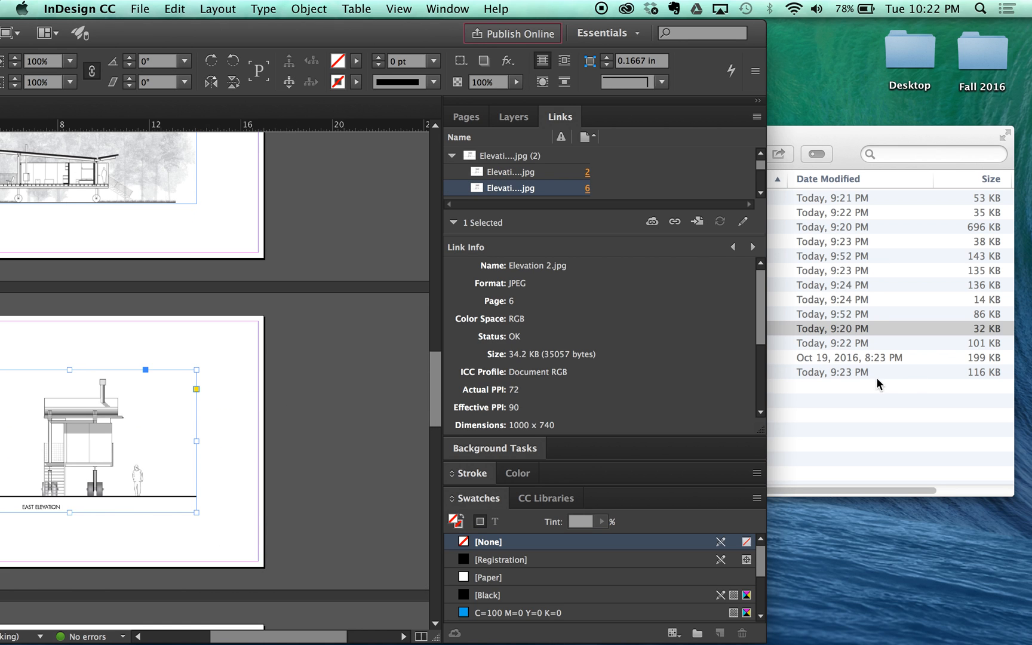
left_click(882, 382)
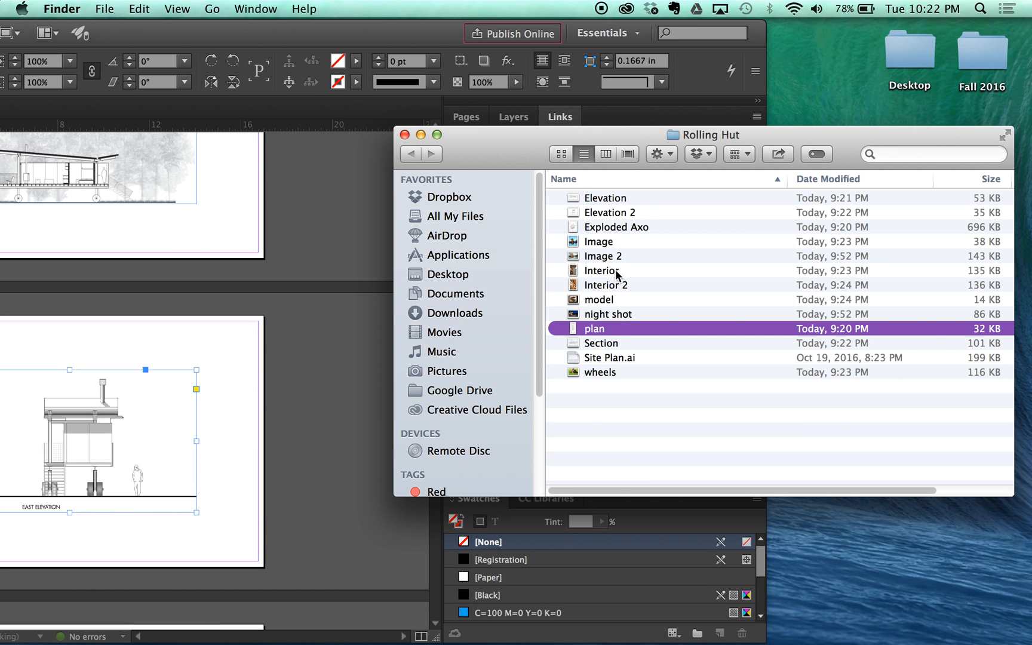
left_click_drag(617, 248, 90, 442)
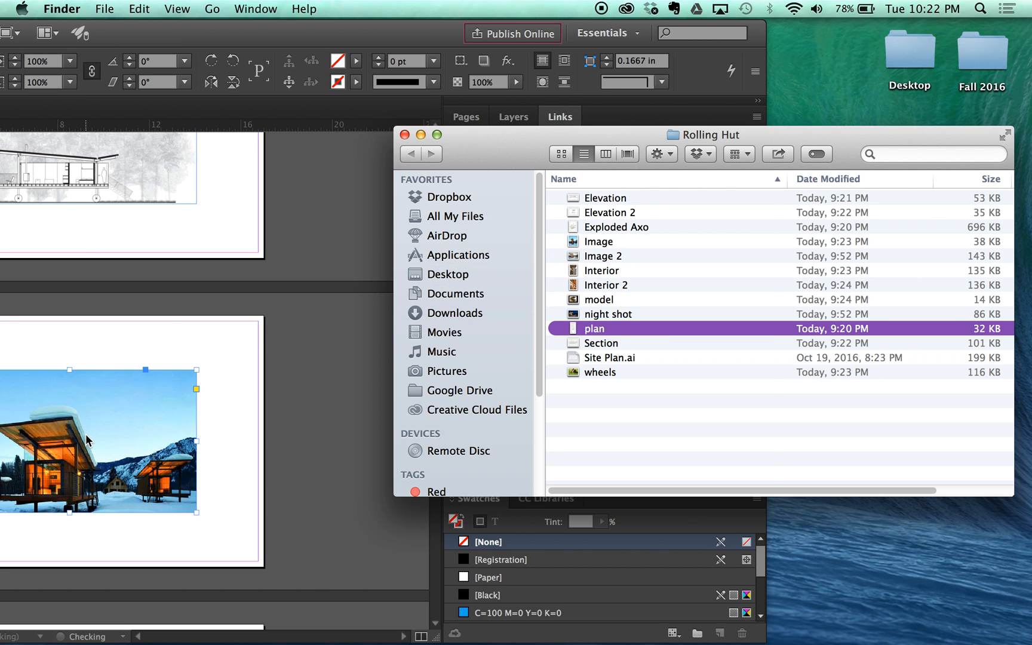
Paste the copied frame in place on page 7 and replace its image with Interior from the Rolling Hut folder
left_click(245, 349)
scroll(239, 355, "down", 5)
right_click(174, 535)
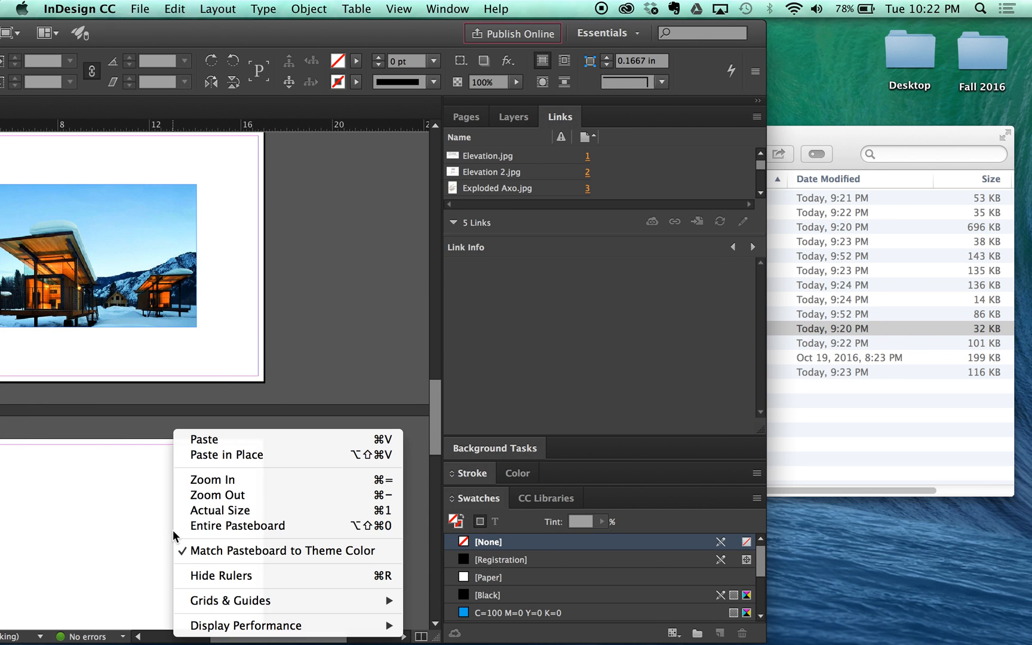
key("Escape")
right_click(203, 476)
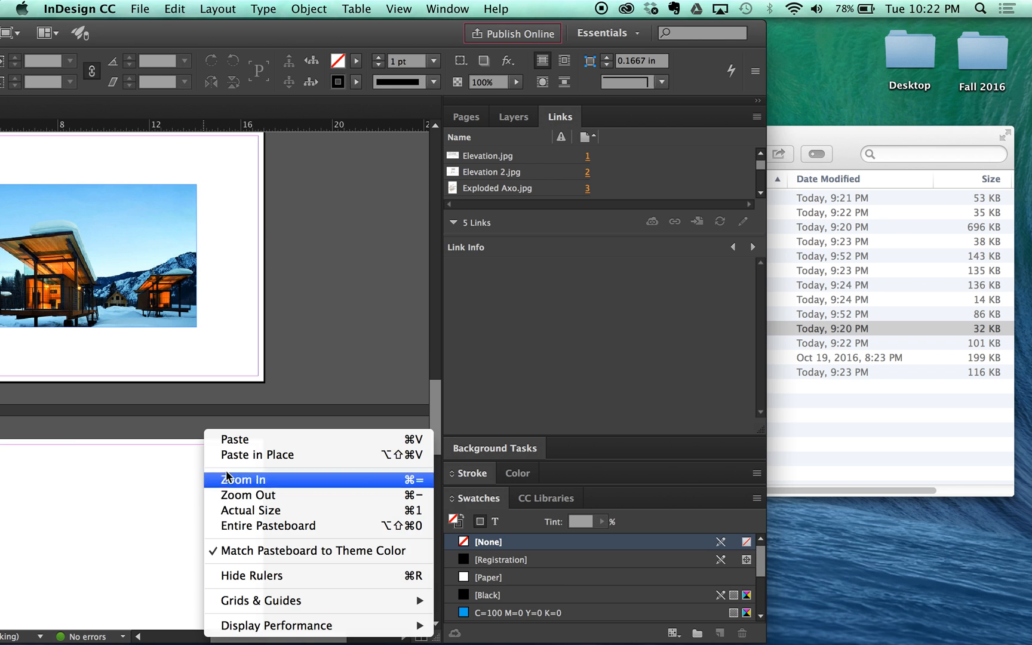
left_click(236, 455)
left_click(795, 237)
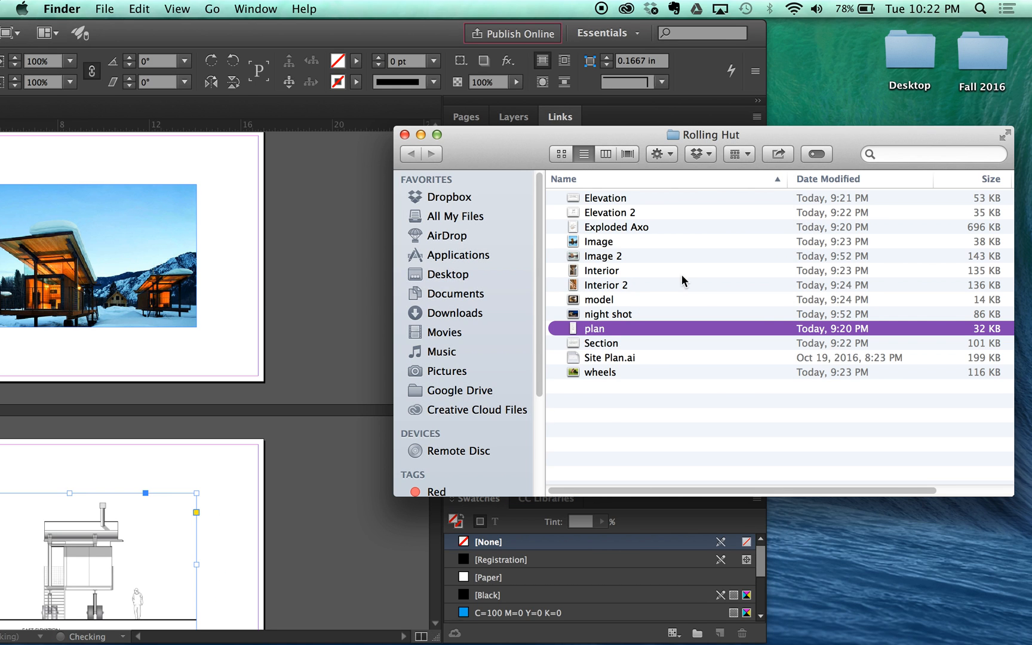
left_click(602, 257)
left_click(601, 271)
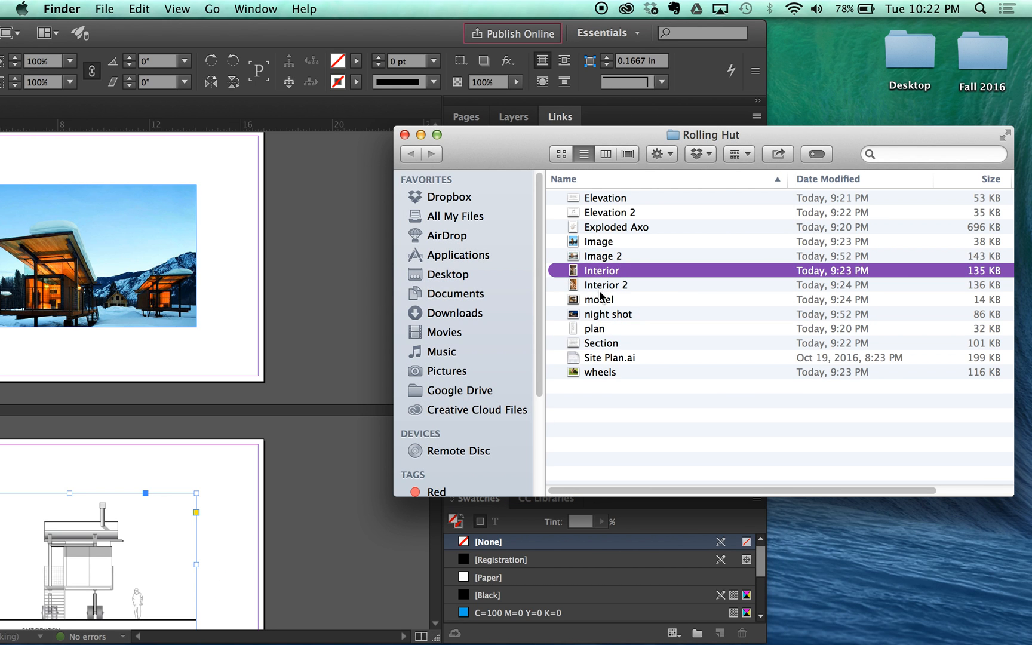
left_click_drag(603, 275, 84, 546)
Paste the copied frame in place on page 8 and replace its image with Interior 2 from the Rolling Hut folder
left_click(212, 493)
scroll(212, 490, "down", 5)
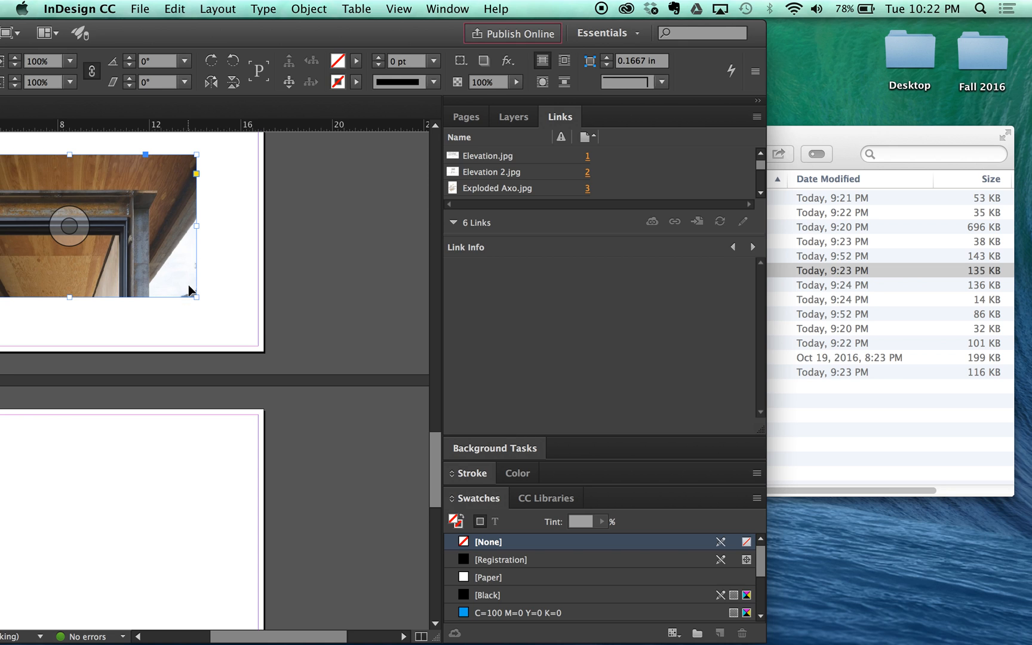
right_click(191, 500)
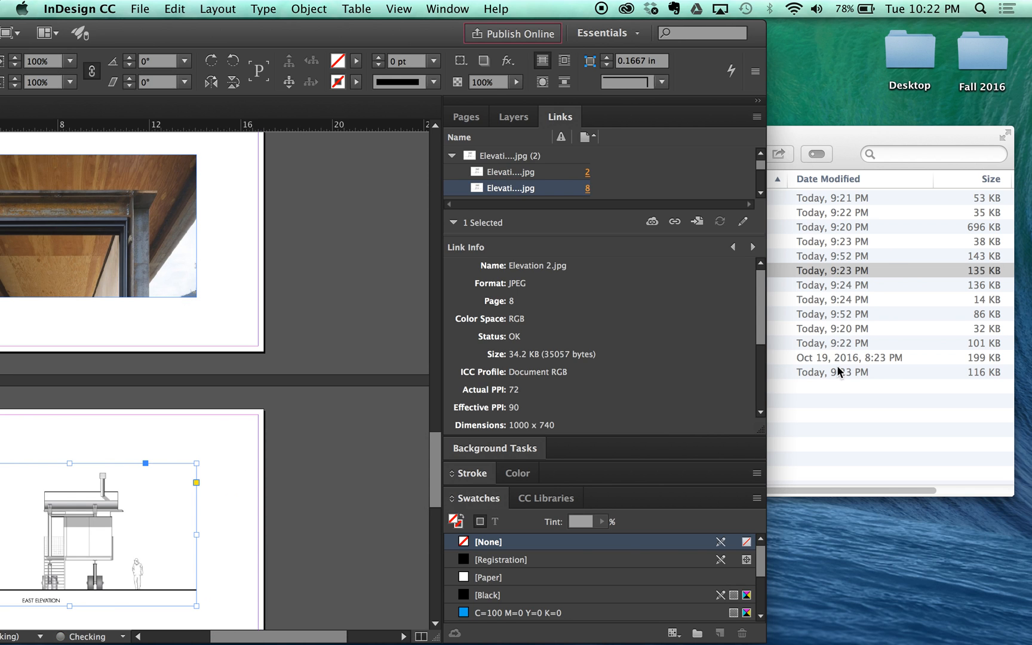
left_click(802, 323)
left_click_drag(615, 288, 157, 510)
scroll(158, 509, "up", 3)
scroll(160, 509, "down", 4)
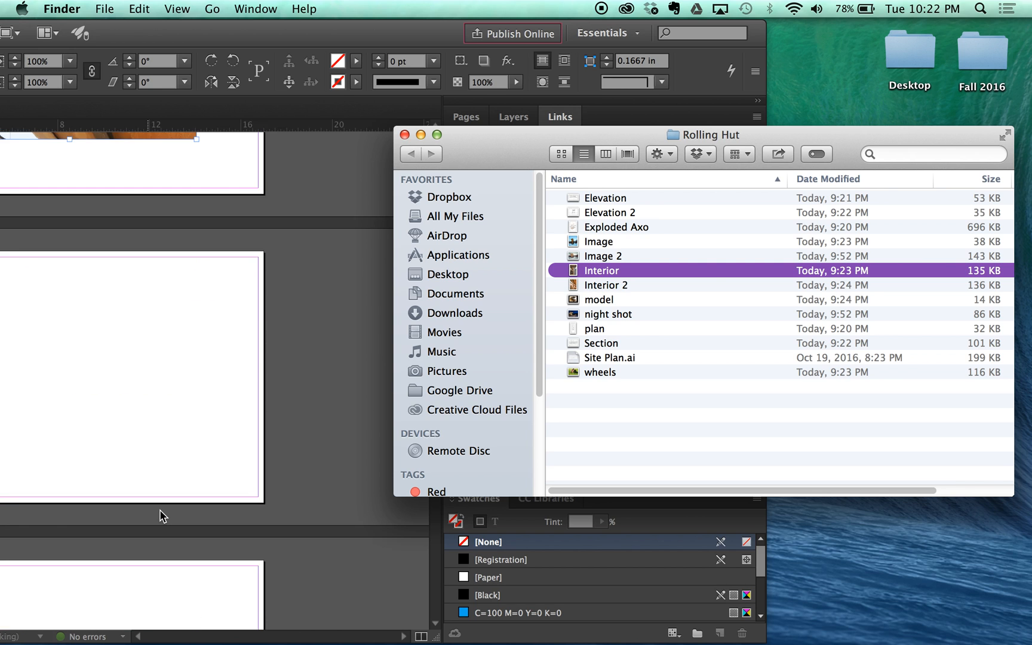
scroll(160, 508, "up", 10)
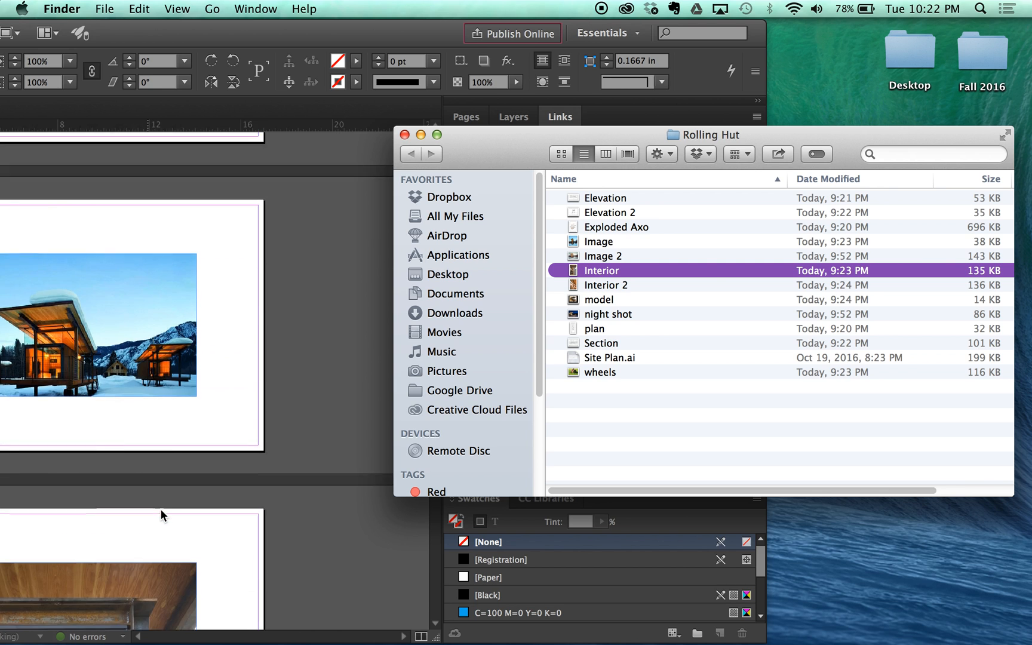
scroll(161, 495, "down", 5)
left_click(193, 425)
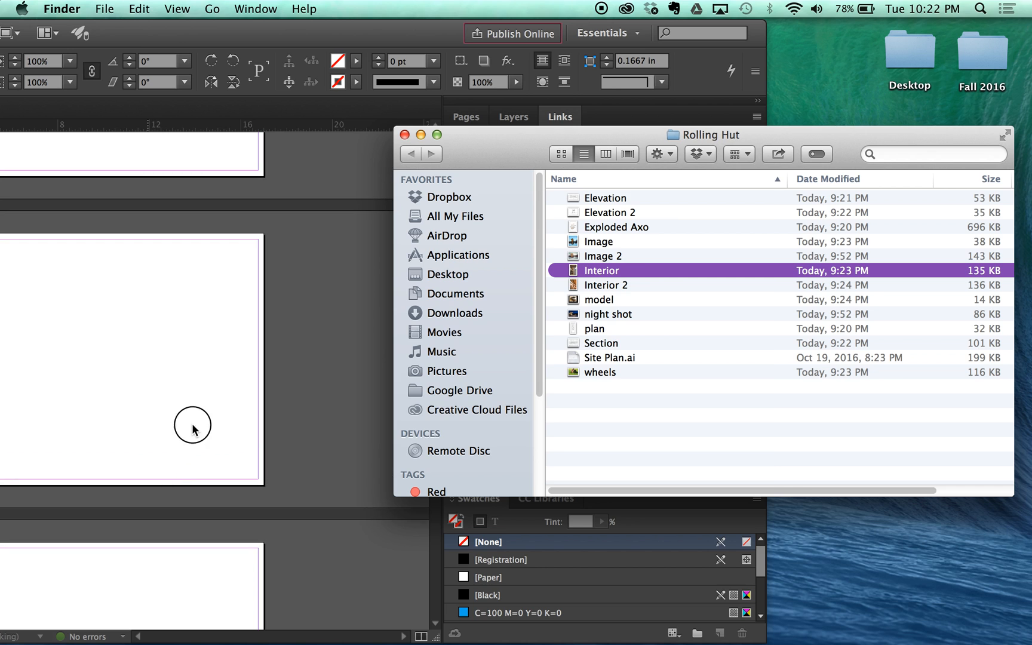
Paste the copied frame in place on page 8 and replace its image with night shot from the Rolling Hut folder
right_click(182, 520)
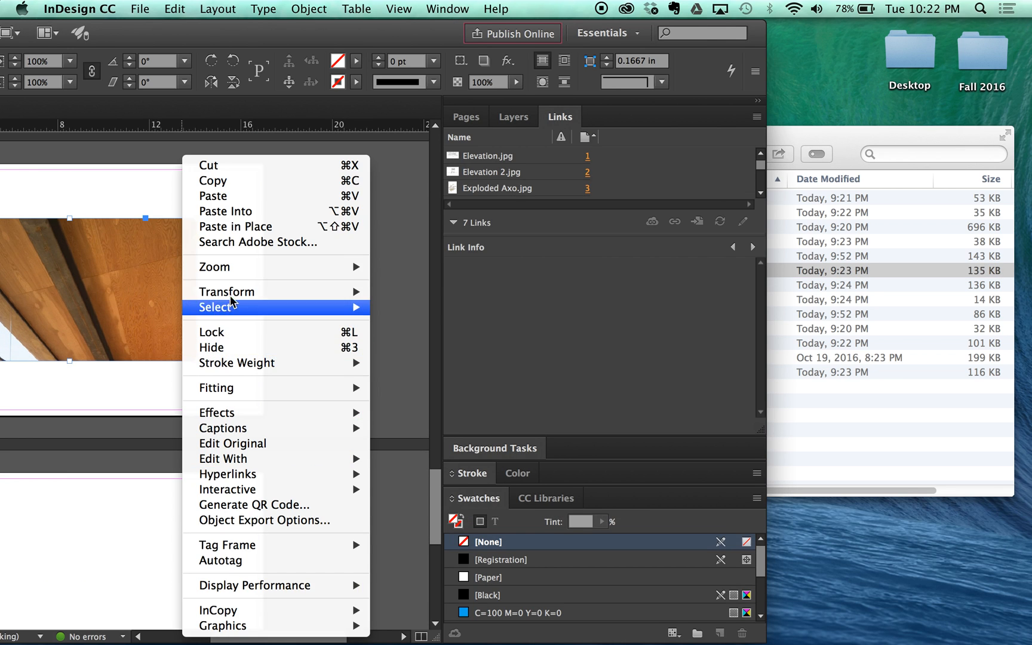
left_click(263, 229)
left_click(811, 381)
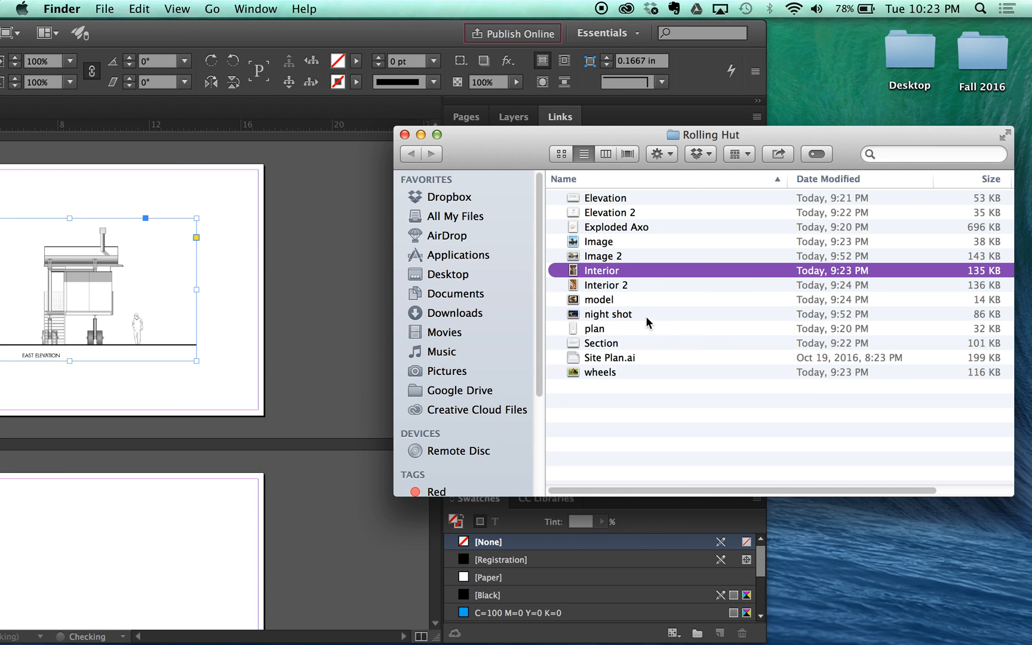
mouse_move(603, 271)
left_mouse_down()
mouse_move(587, 378)
mouse_move(380, 505)
mouse_move(157, 564)
left_mouse_up()
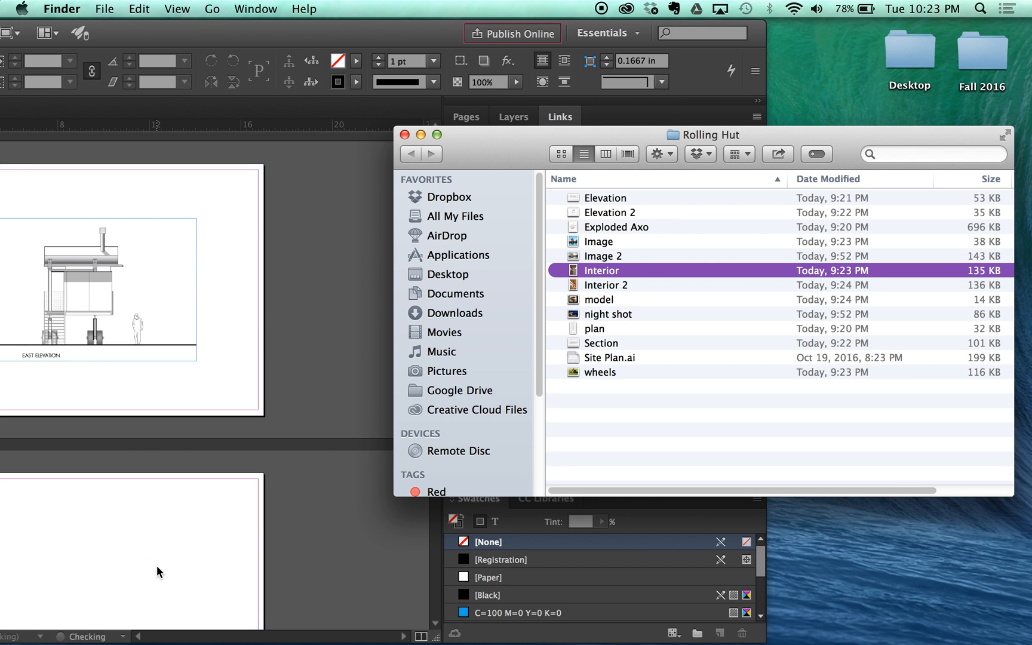
scroll(161, 448, "up", 2)
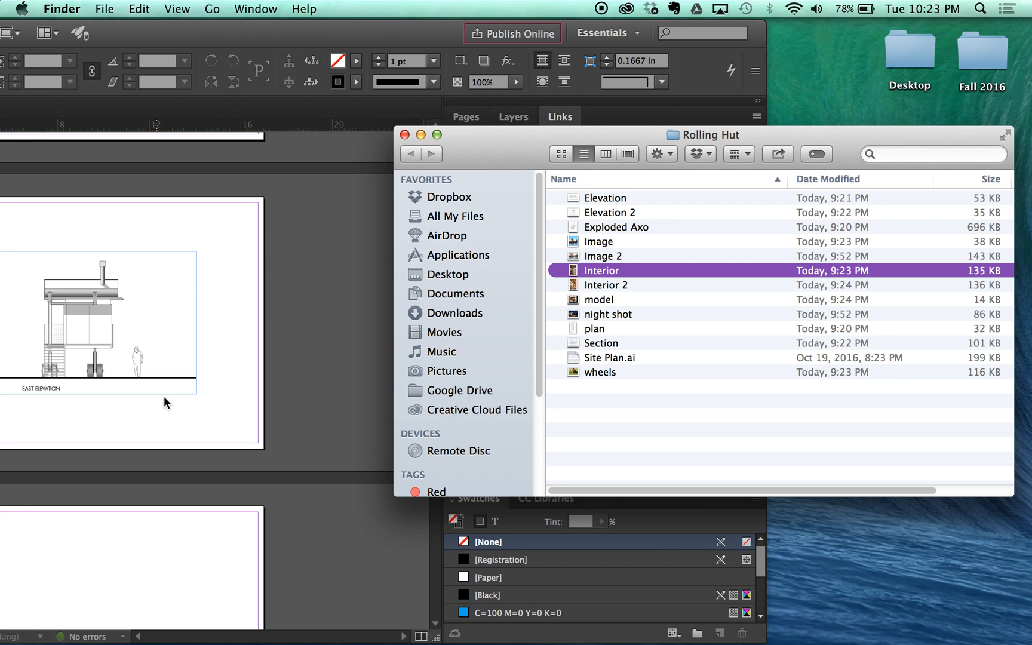
left_click_drag(609, 314, 140, 323)
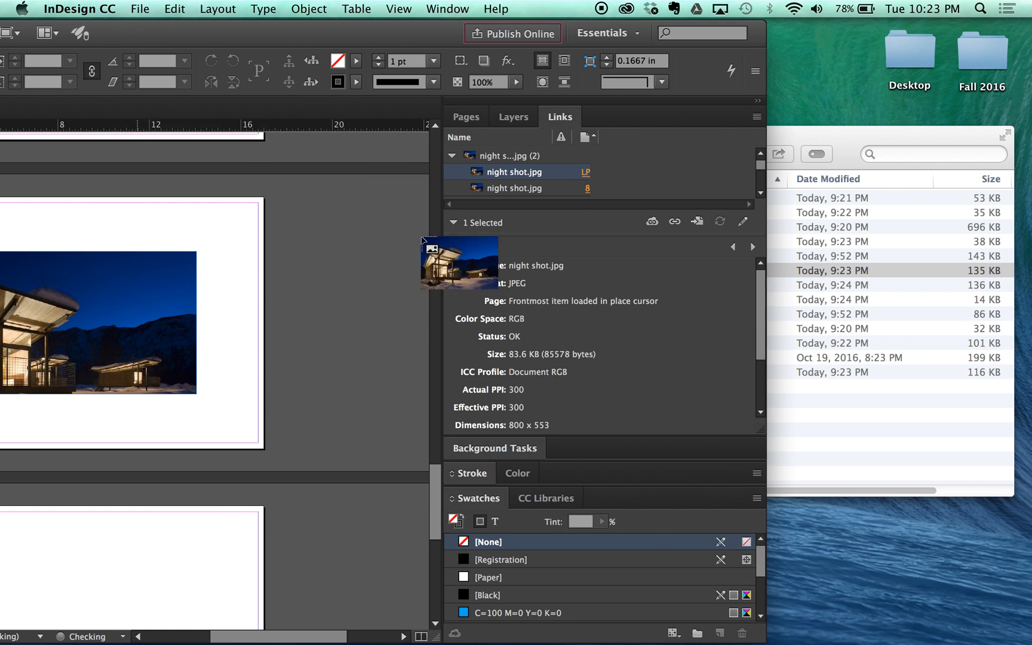
key("Escape")
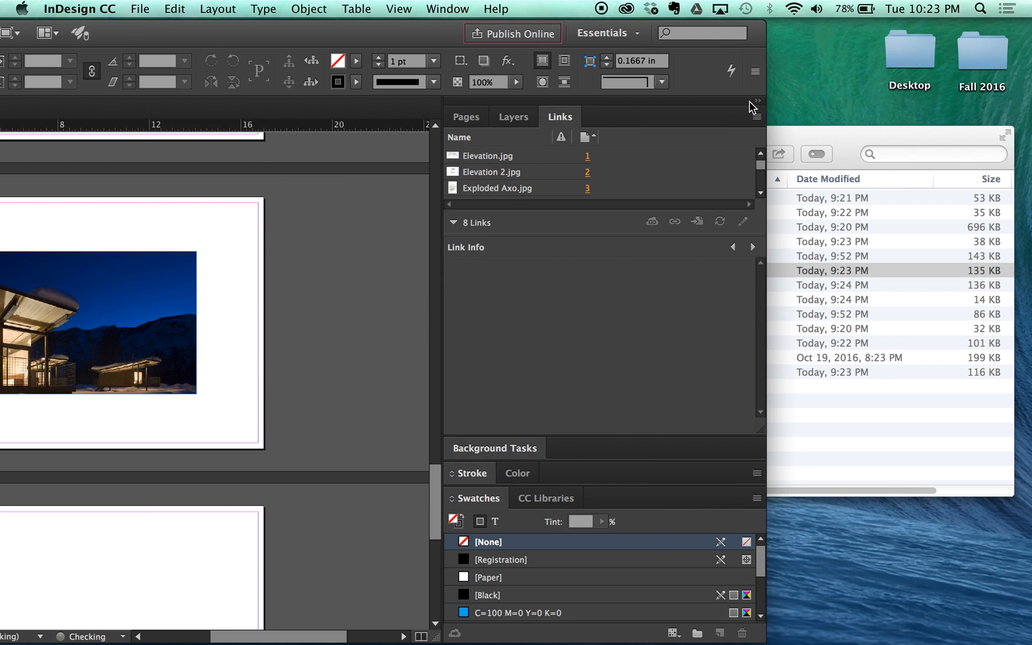
Rearrange the folder and document windows and review the linked images list, selecting the Section.jpg link
left_click_drag(840, 130, 868, 126)
left_click_drag(448, 34, 806, 2)
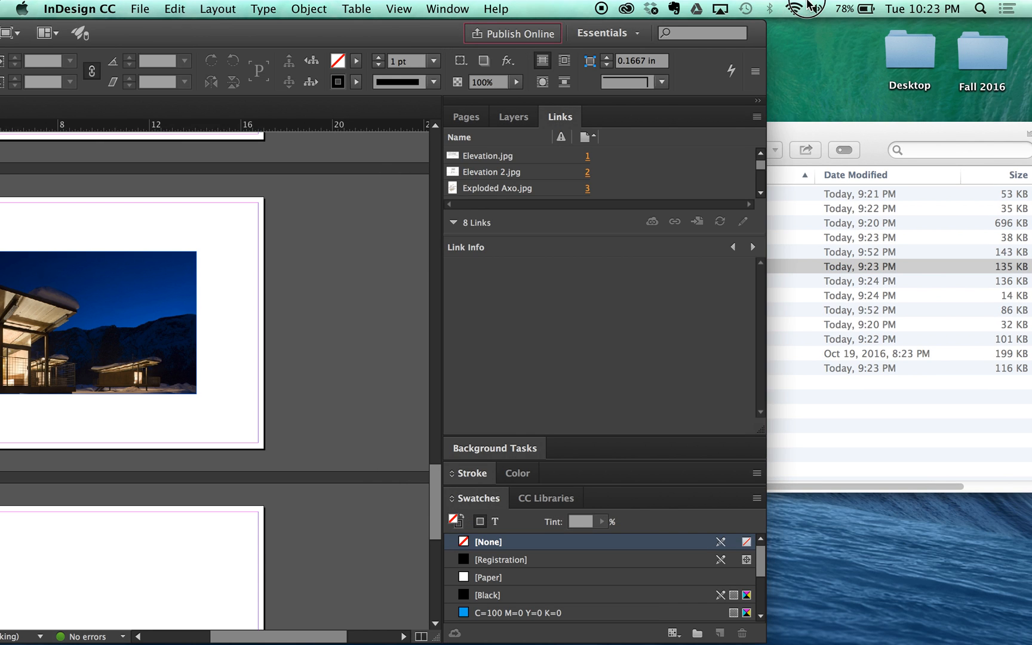
left_click_drag(445, 54, 717, 52)
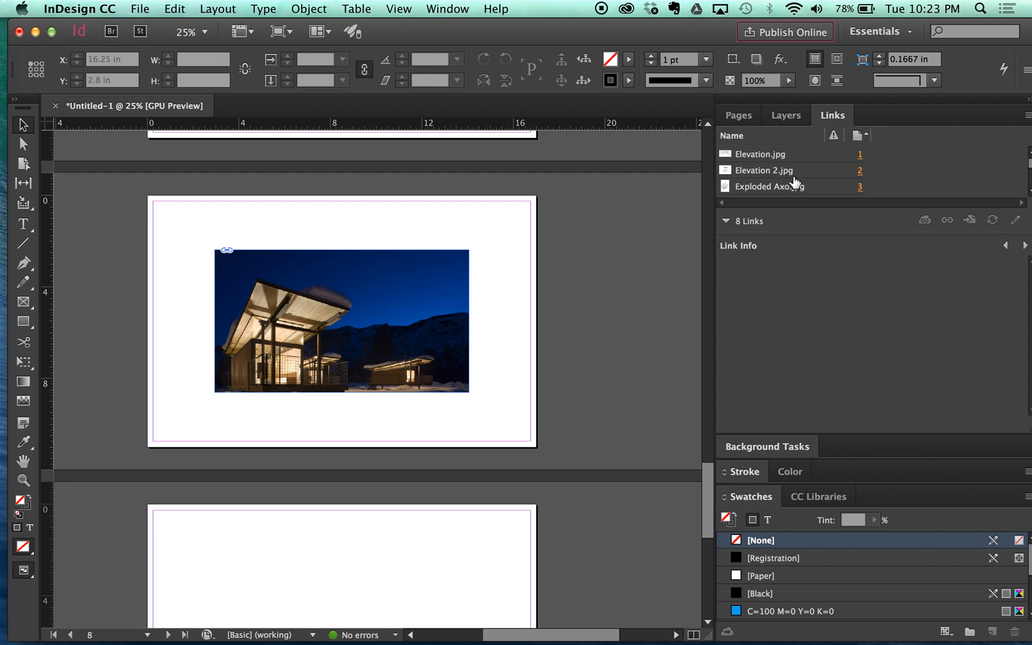
scroll(794, 182, "down", 1)
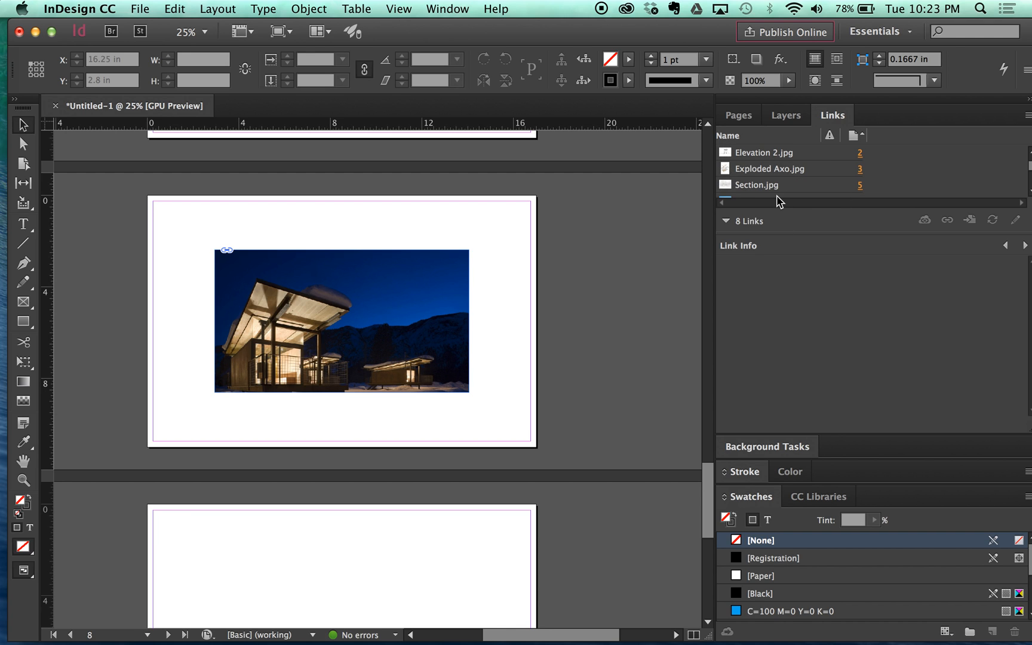
left_click(777, 189)
scroll(778, 185, "down", 1)
scroll(517, 292, "up", 5)
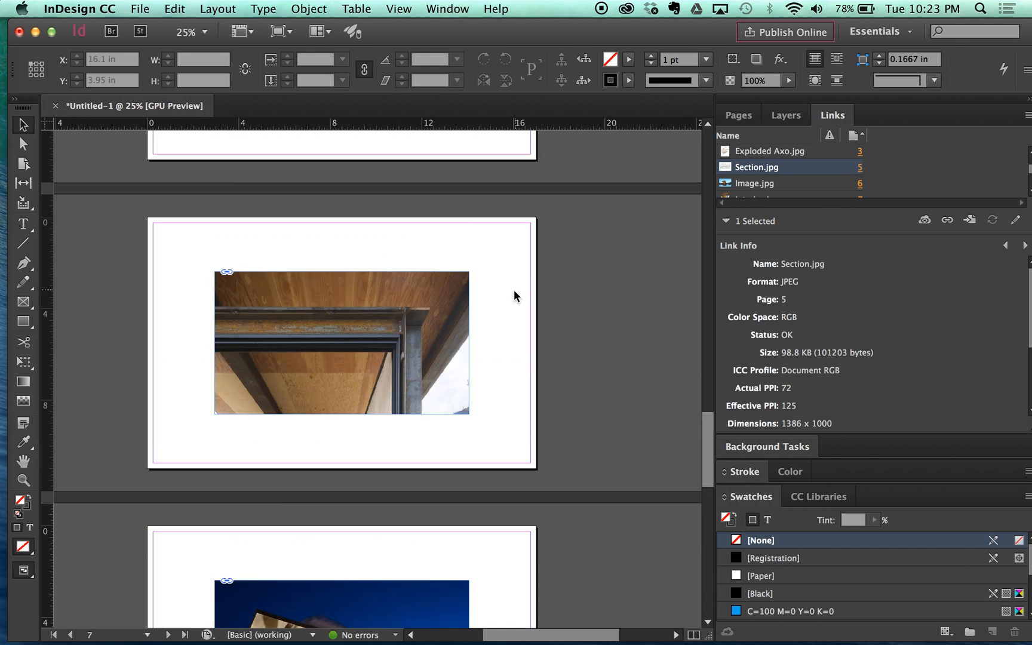
Replace the Section image on page 5 with Site Plan.ai from the Rolling Hut folder and bring the document window back into view
scroll(515, 296, "up", 10)
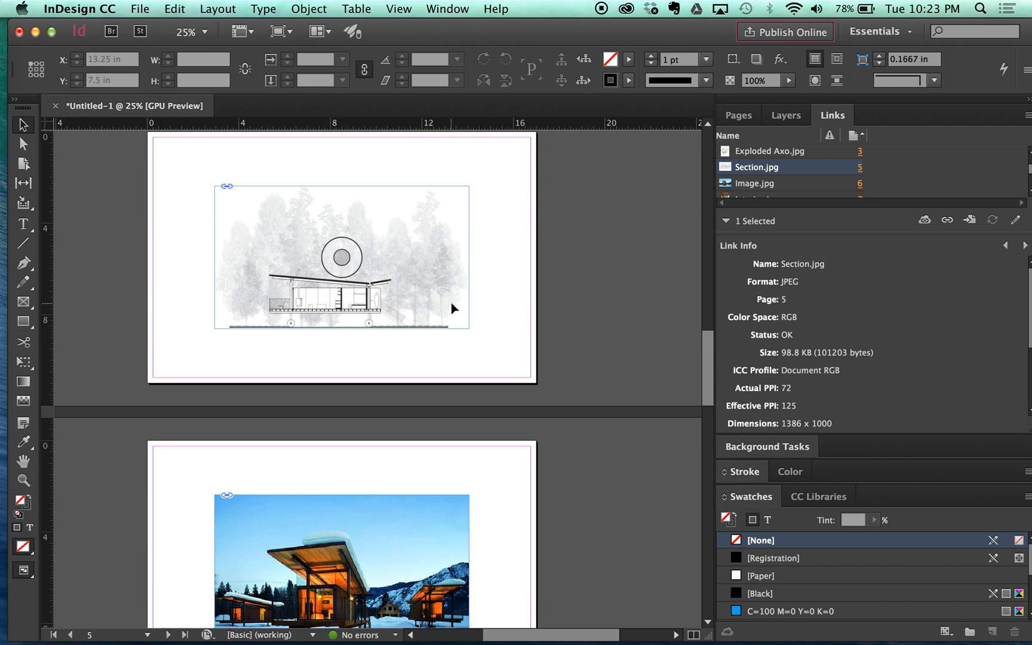
left_click(454, 308)
left_click_drag(609, 34, 391, 118)
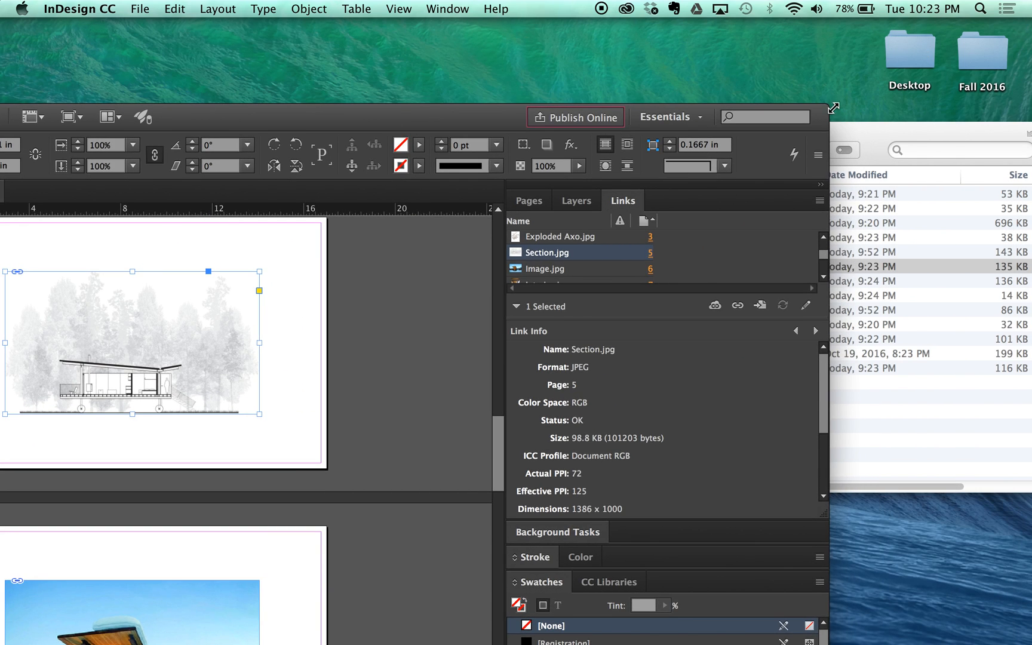
left_click(850, 174)
left_click_drag(635, 354, 198, 370)
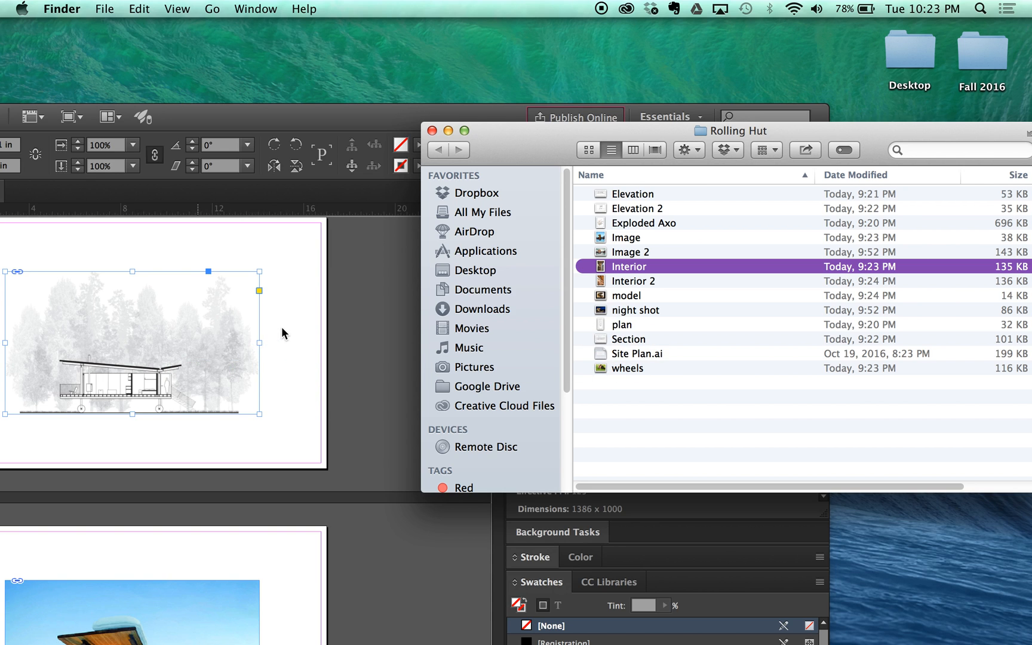
left_click_drag(433, 131, 616, 45)
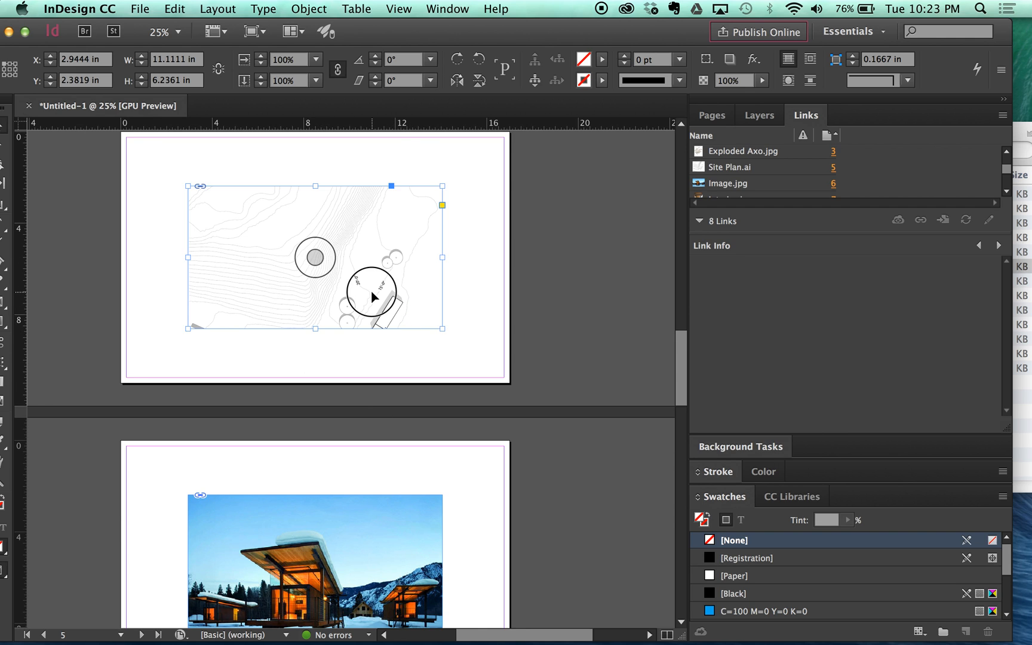
Look through the placed images across the pages and inspect the page 6 hut image at several magnifications
scroll(371, 296, "up", 2)
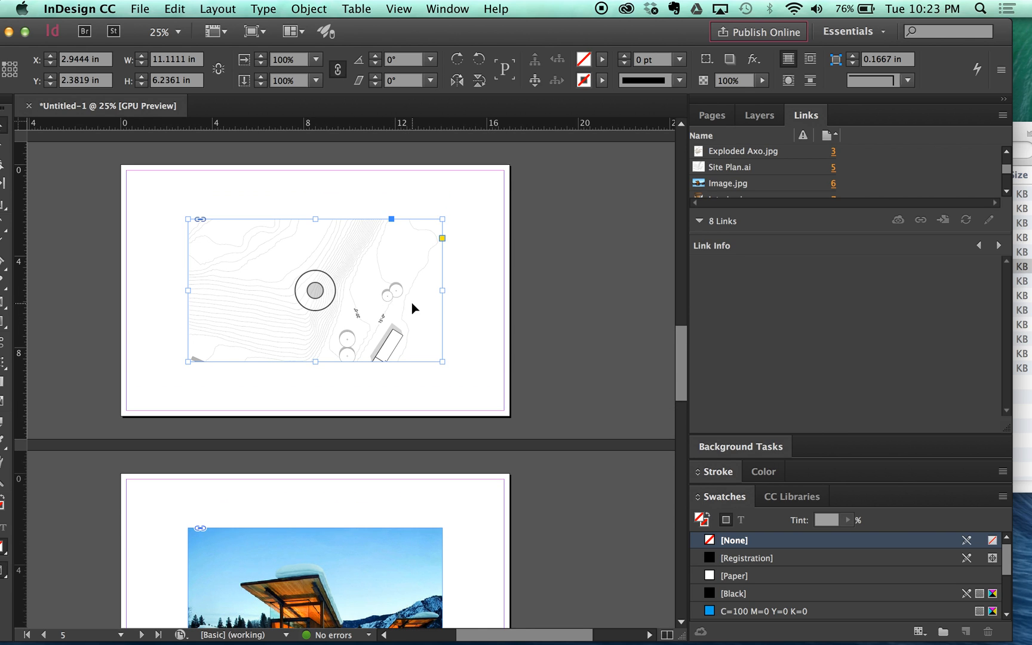
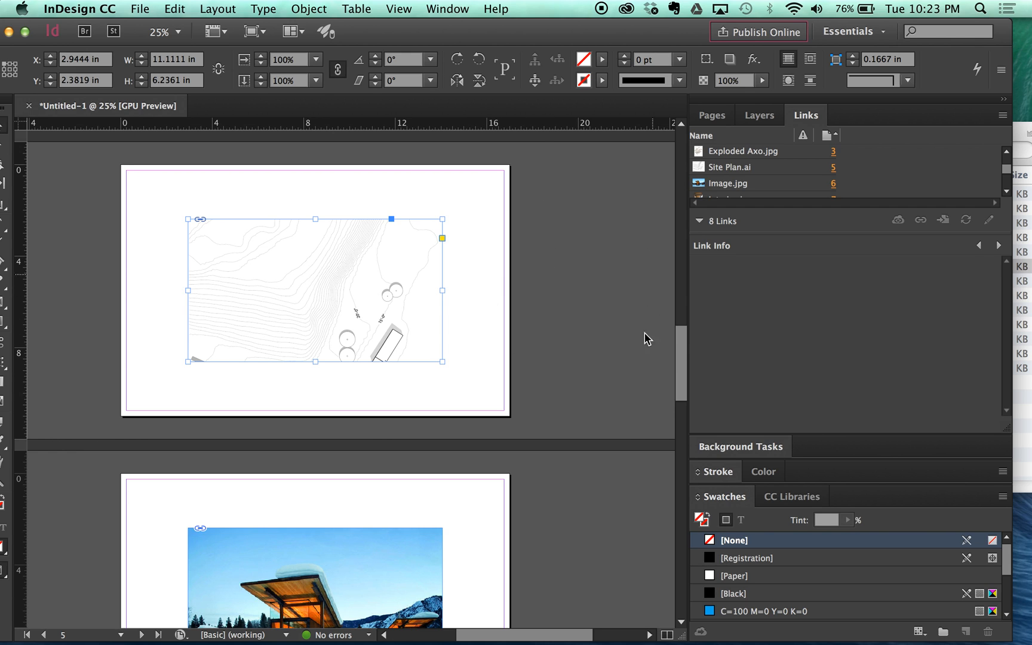
scroll(322, 332, "up", 3)
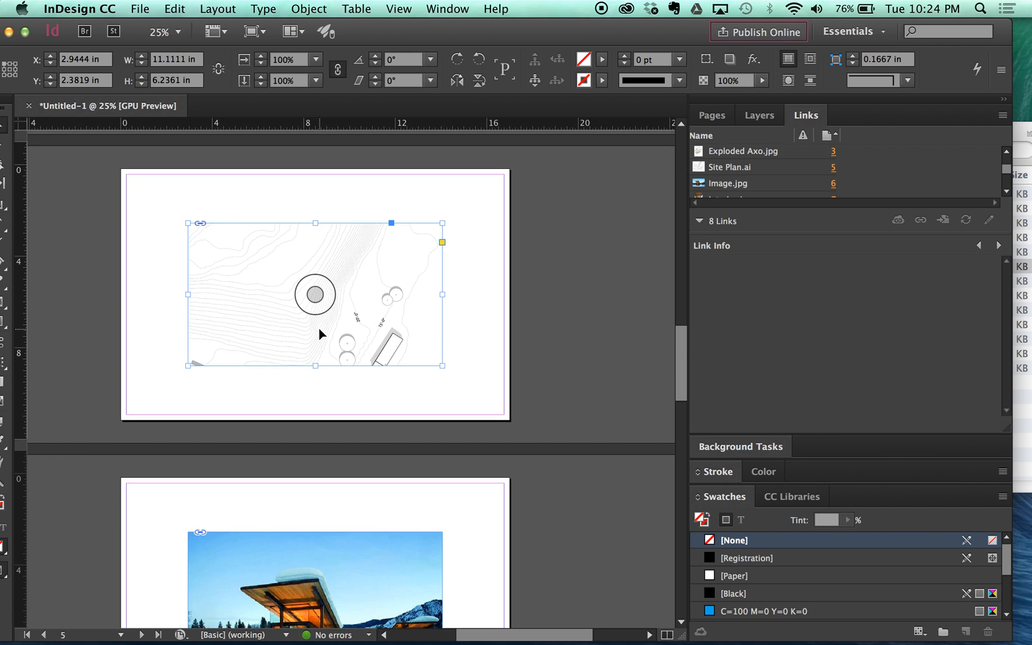
scroll(322, 331, "up", 20)
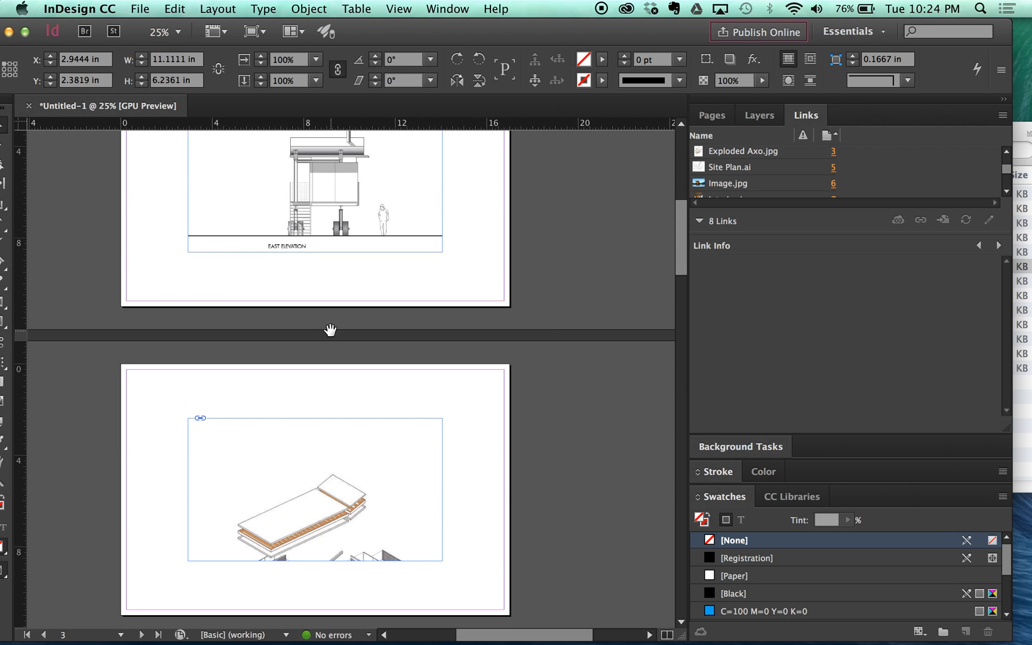
scroll(330, 330, "up", 5)
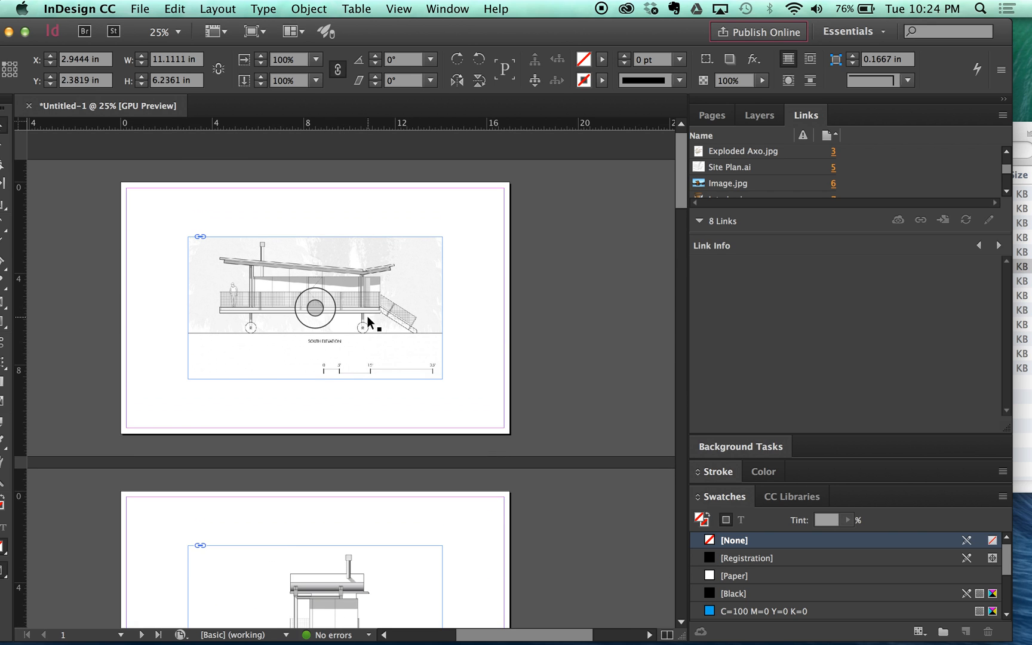
scroll(338, 362, "down", 20)
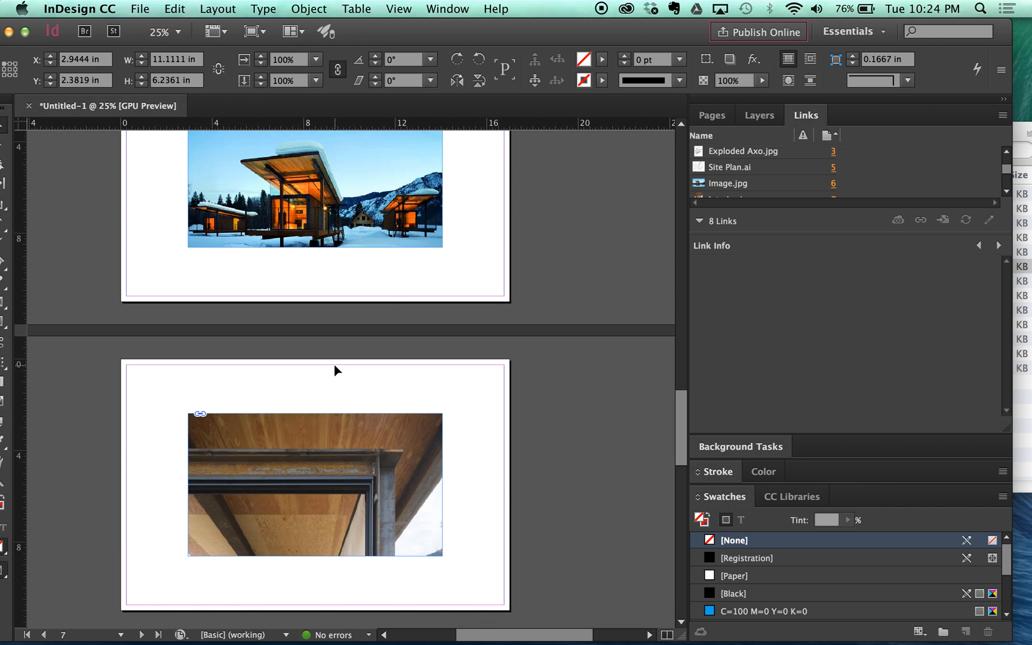
scroll(386, 310, "up", 3)
scroll(403, 306, "up", 3)
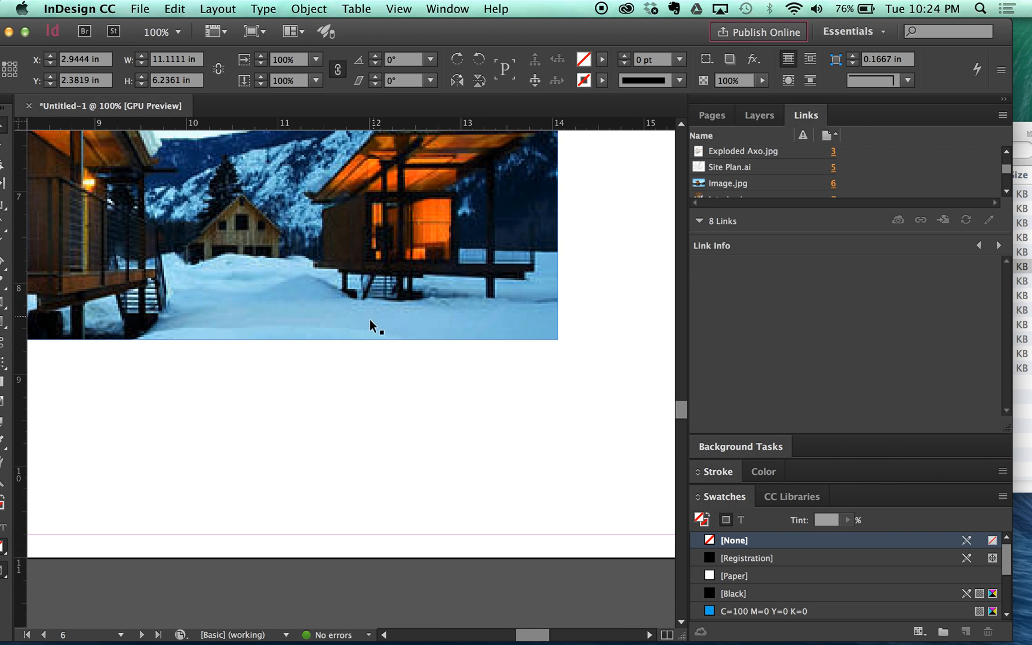
scroll(370, 325, "up", 3)
scroll(287, 403, "down", 3)
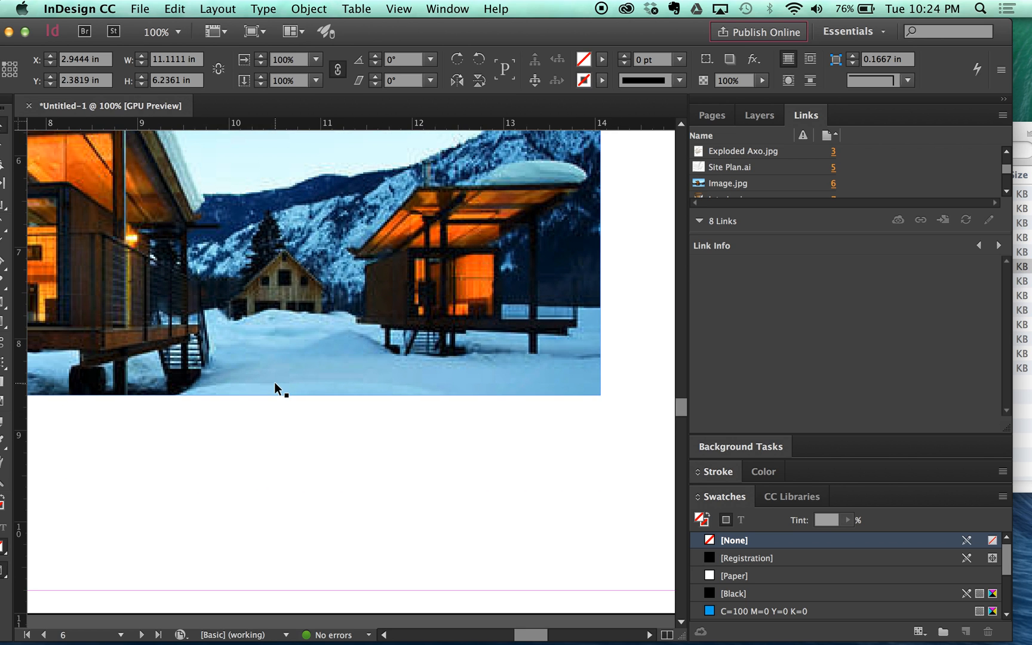
scroll(277, 388, "up", 3)
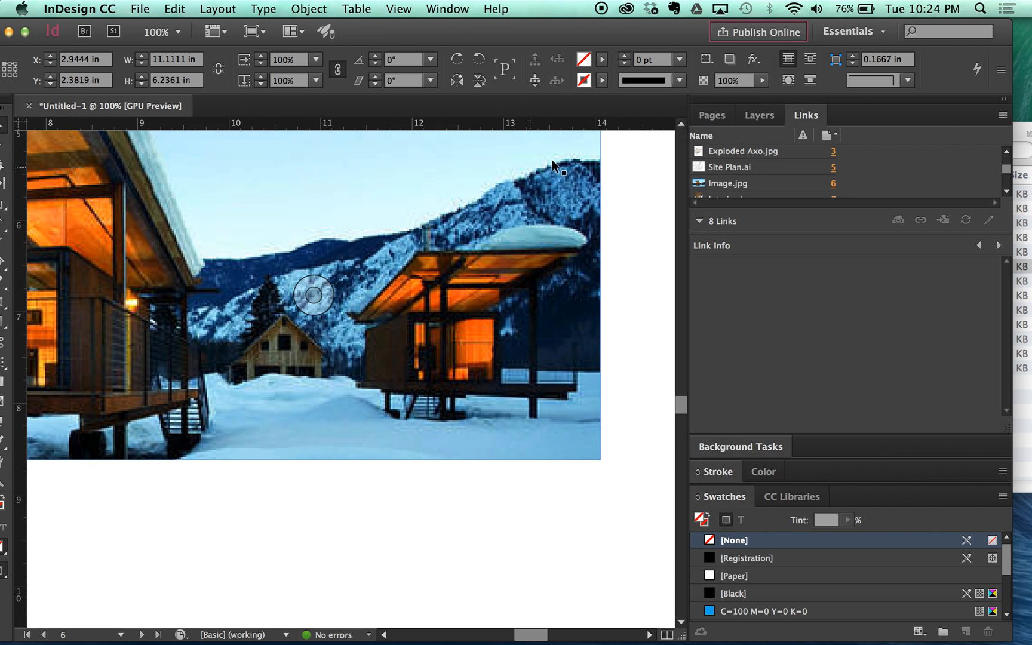
left_click_drag(615, 34, 646, 34)
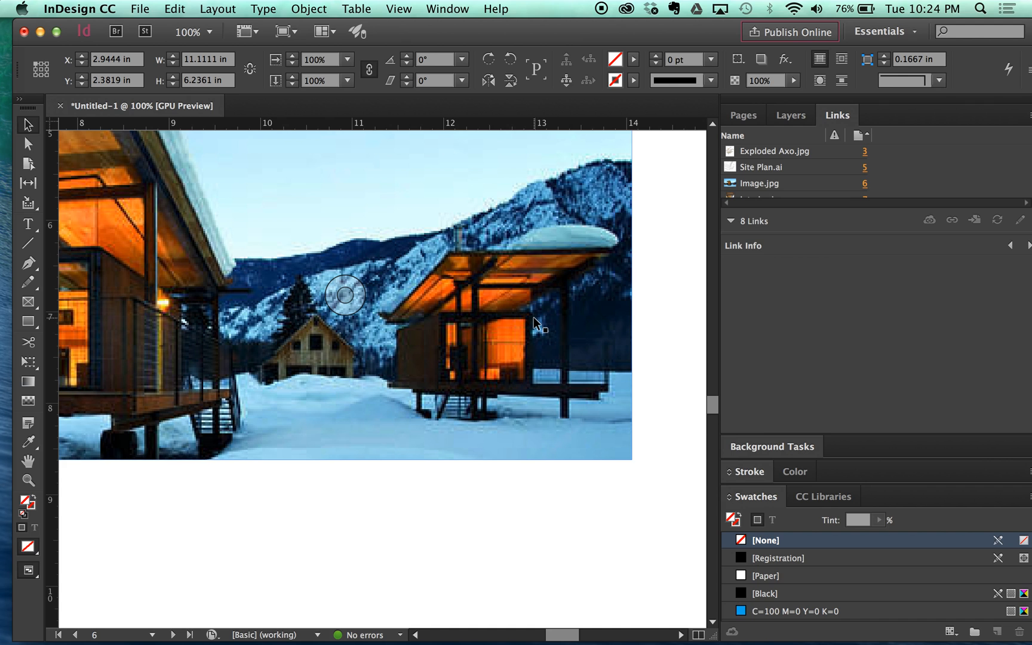
key("super+minus")
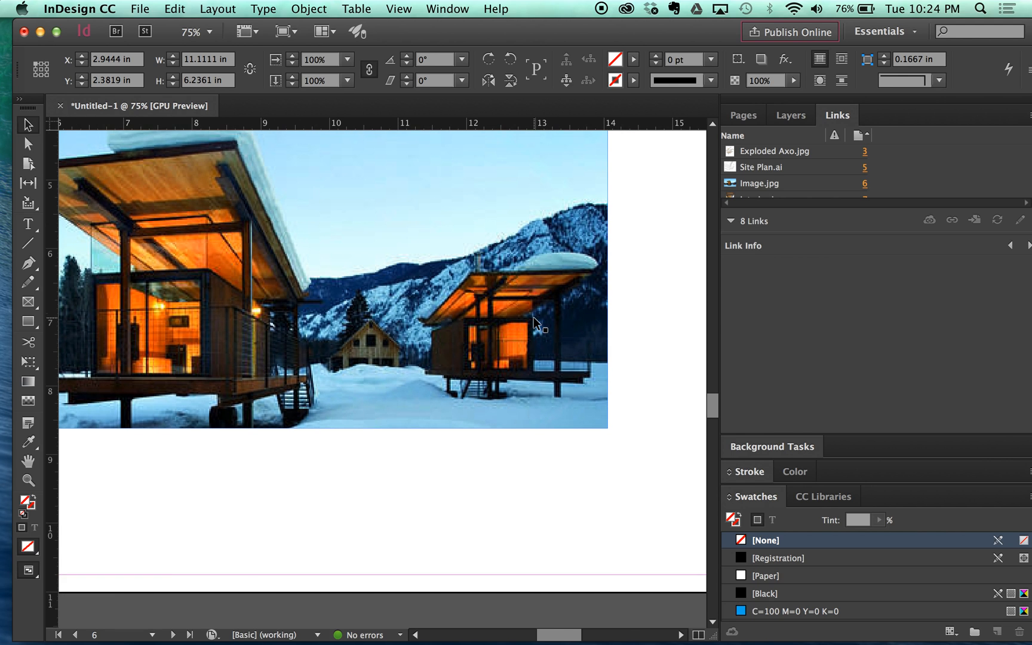
key("super+minus")
scroll(387, 290, "down", 10)
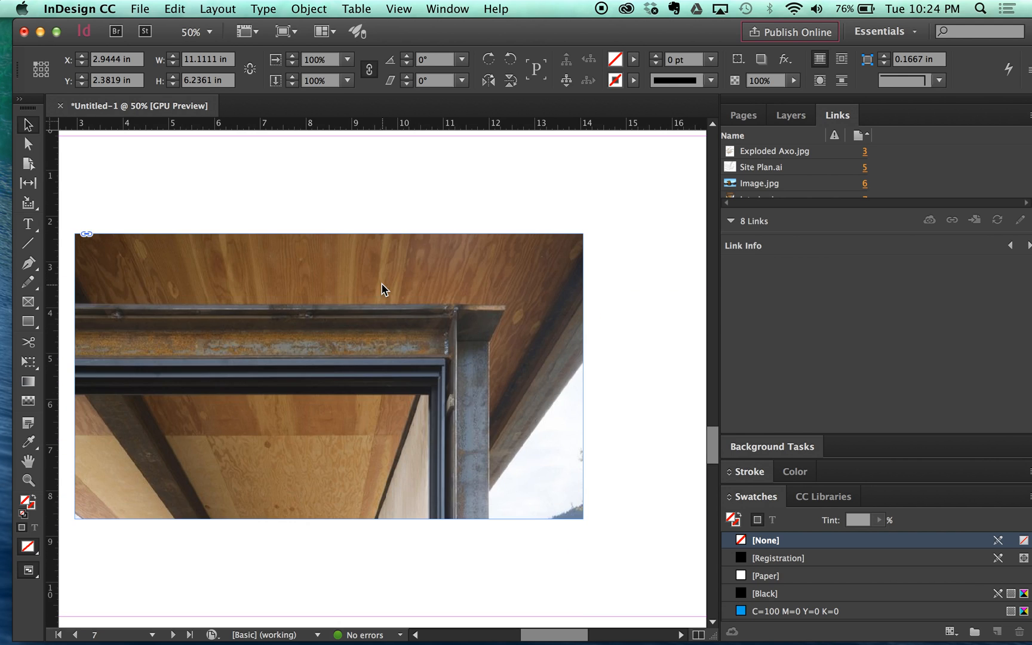
scroll(383, 290, "up", 10)
scroll(493, 293, "down", 5)
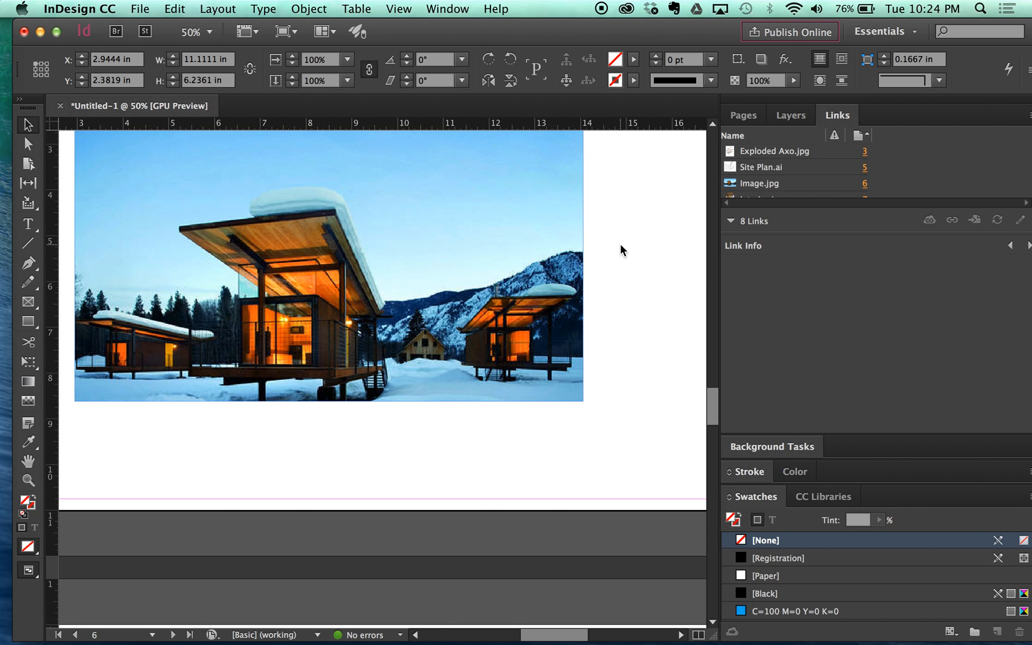
Set the display performance of the selected Site Plan frame on page 5 to High Quality Display
right_click(648, 248)
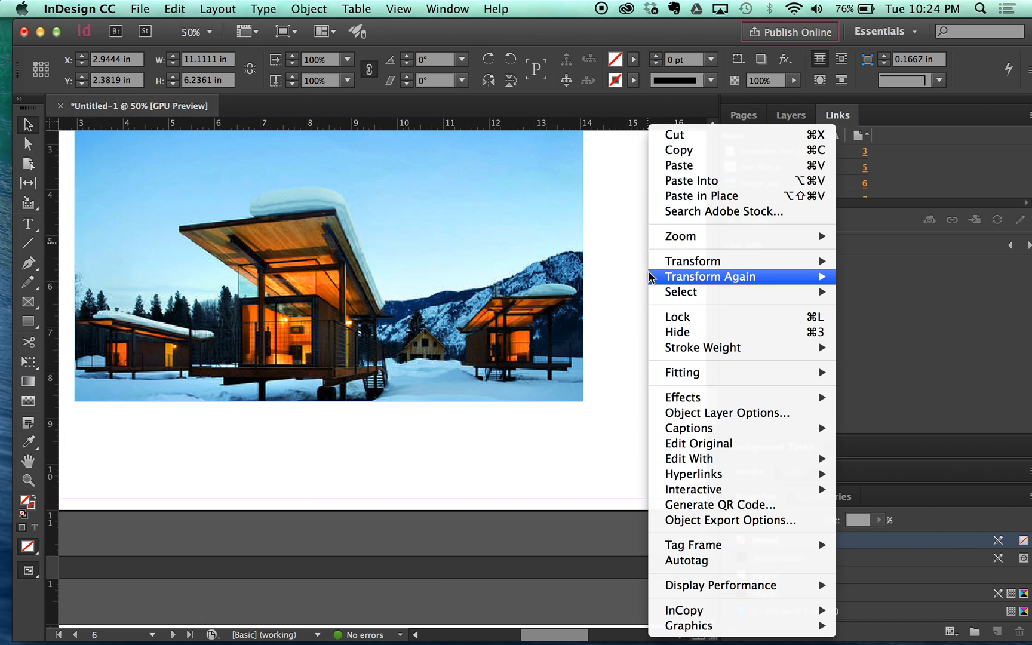
mouse_move(663, 591)
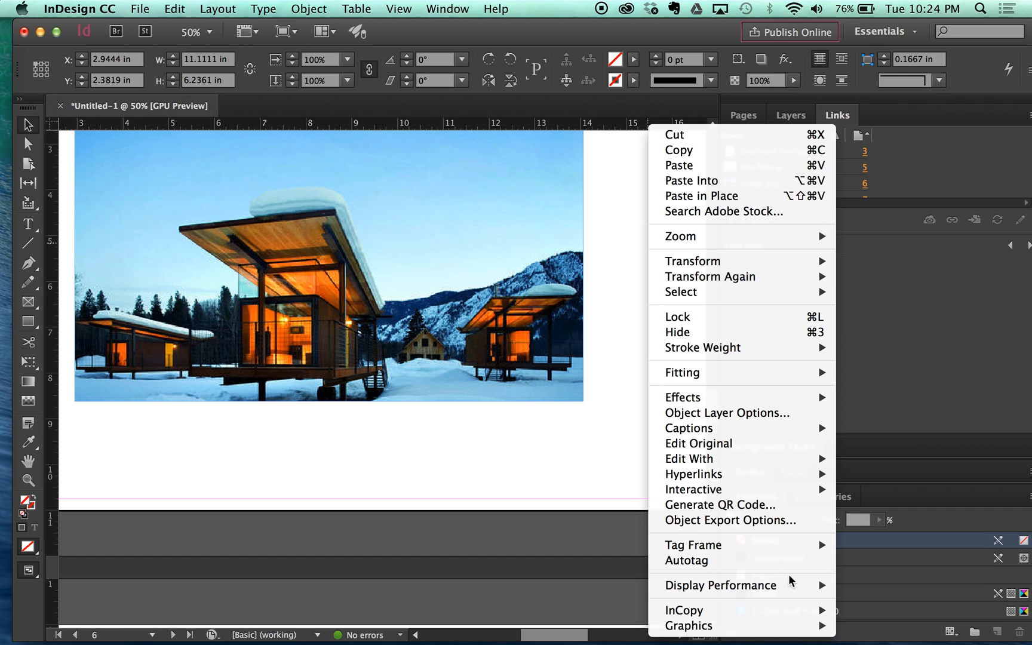
mouse_move(782, 582)
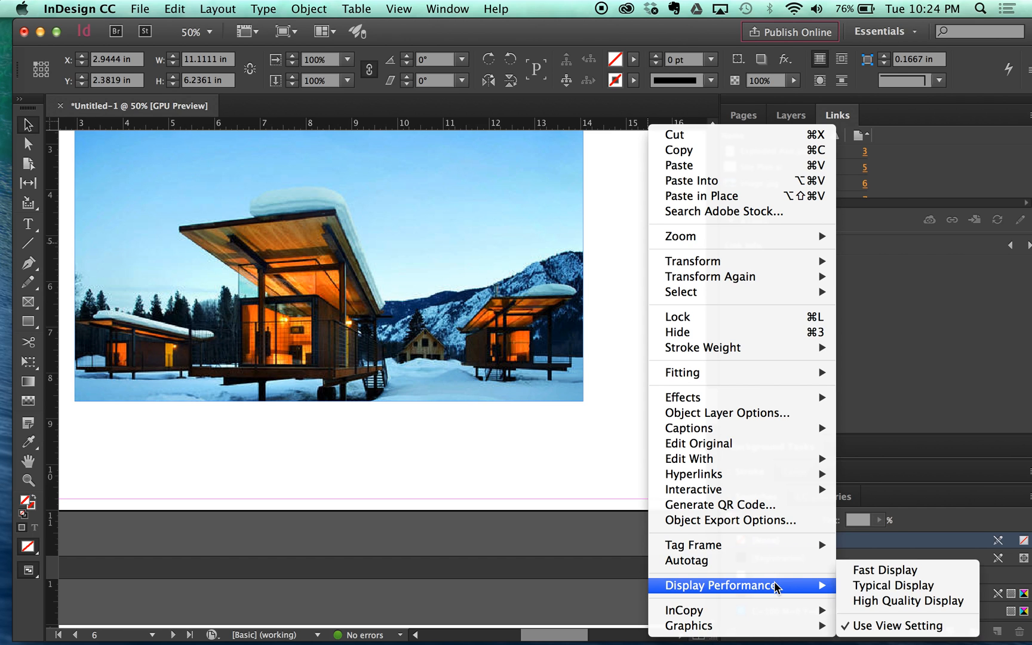
left_click(857, 600)
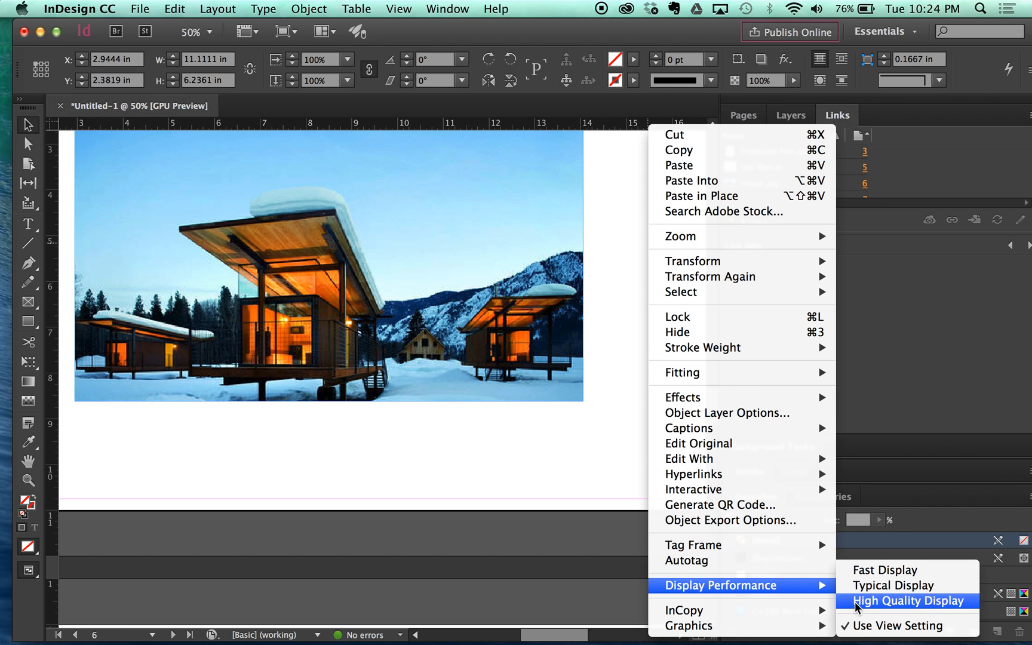
Examine the page 6 image up close with its link information, and compare it with the images on pages 7 and 8
scroll(488, 355, "down", 15)
scroll(483, 359, "up", 15)
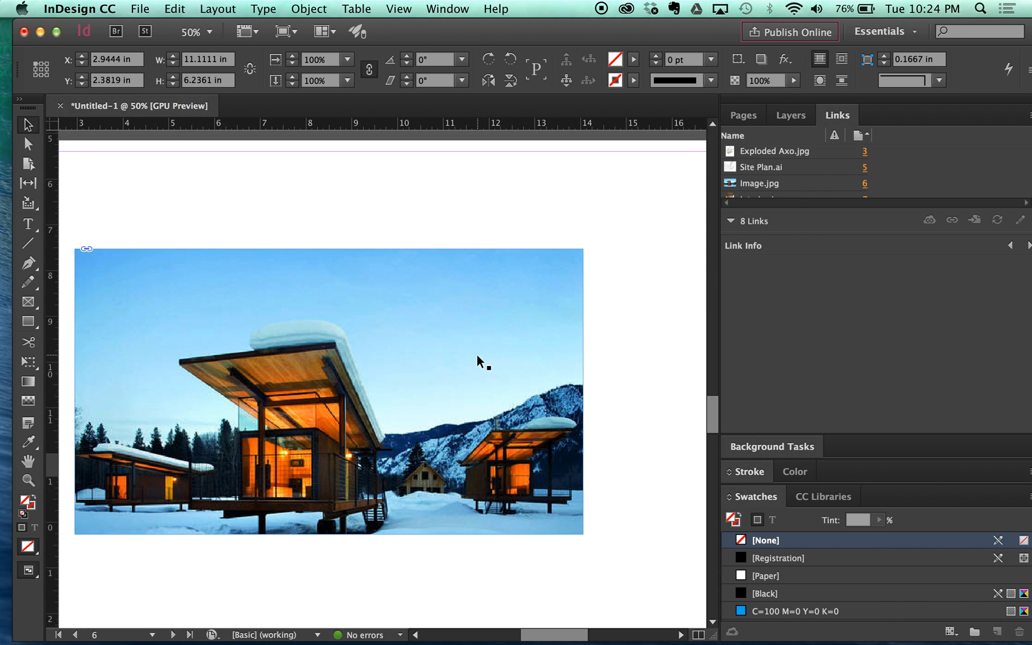
key("super+=")
key("super+minus")
key("super+minus")
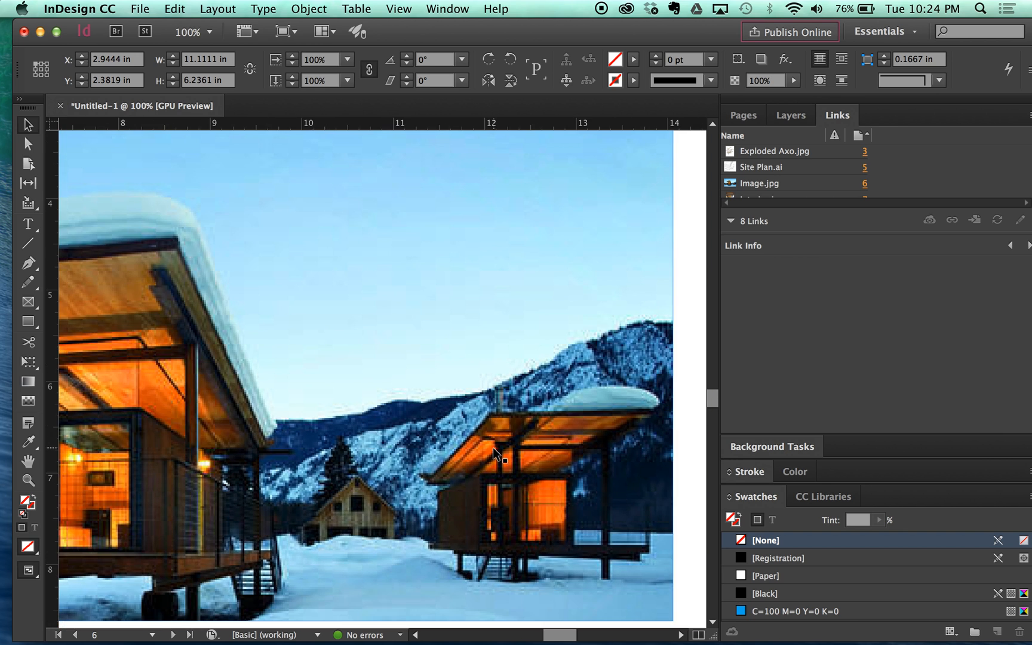
left_click(494, 453)
scroll(494, 454, "down", 15)
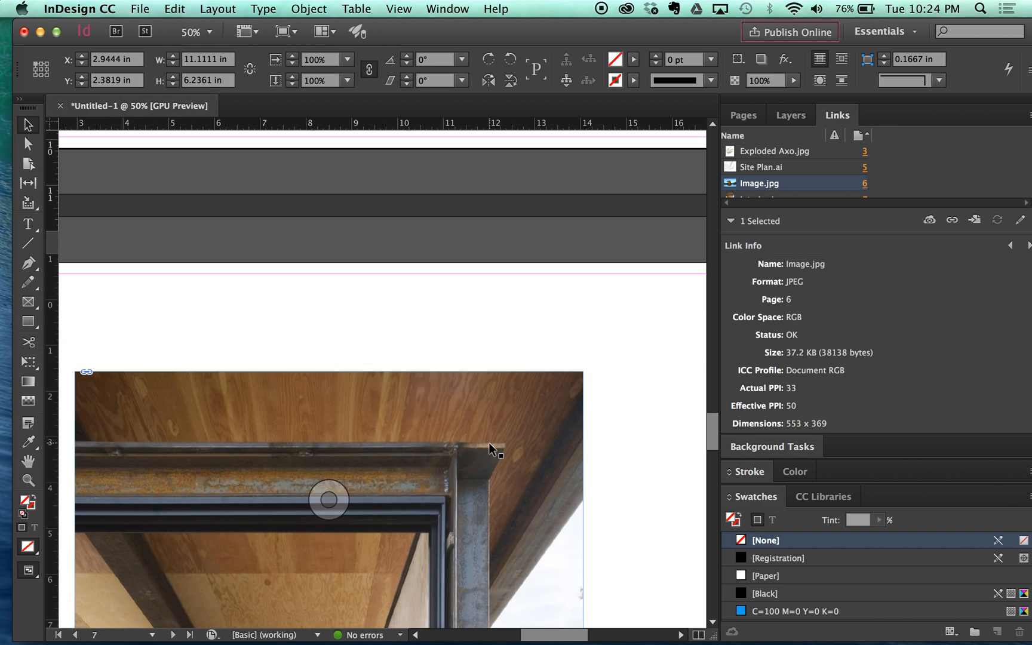
scroll(489, 445, "down", 10)
scroll(265, 417, "up", 3)
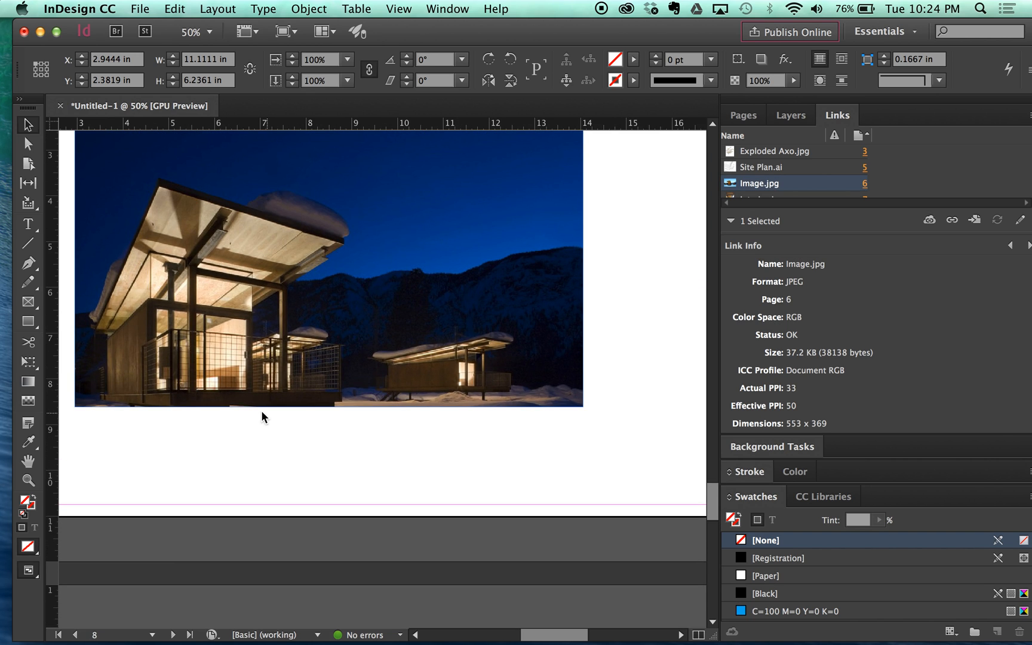
Set the display performance of the selected Image.jpg frame to High Quality Display
scroll(265, 417, "up", 1)
scroll(265, 410, "up", 2)
scroll(279, 259, "up", 2)
scroll(279, 259, "down", 2)
scroll(270, 410, "up", 1)
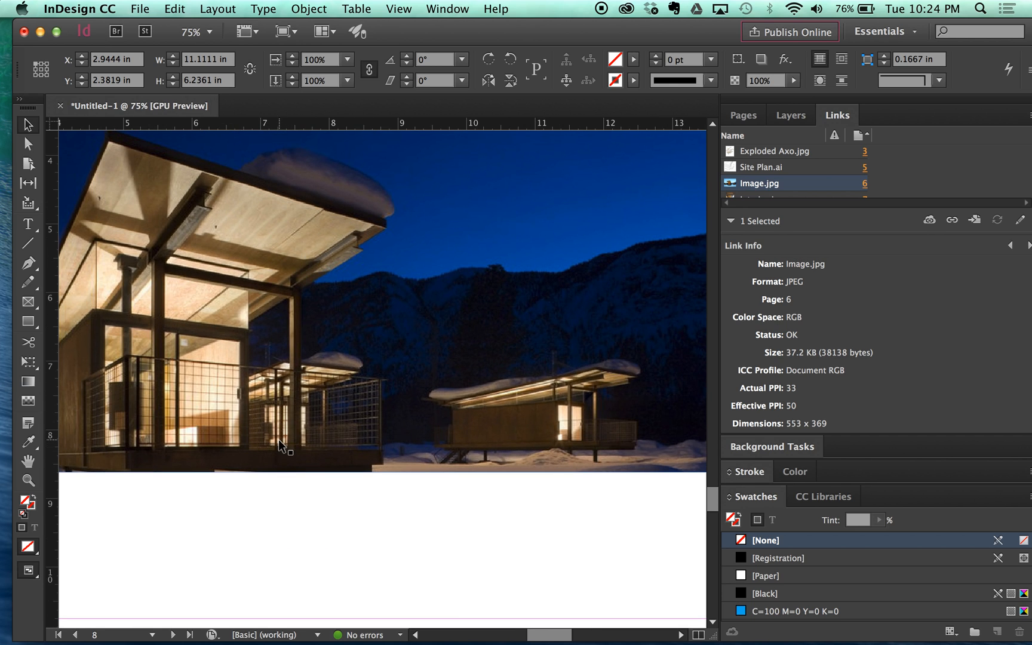
right_click(287, 522)
mouse_move(353, 586)
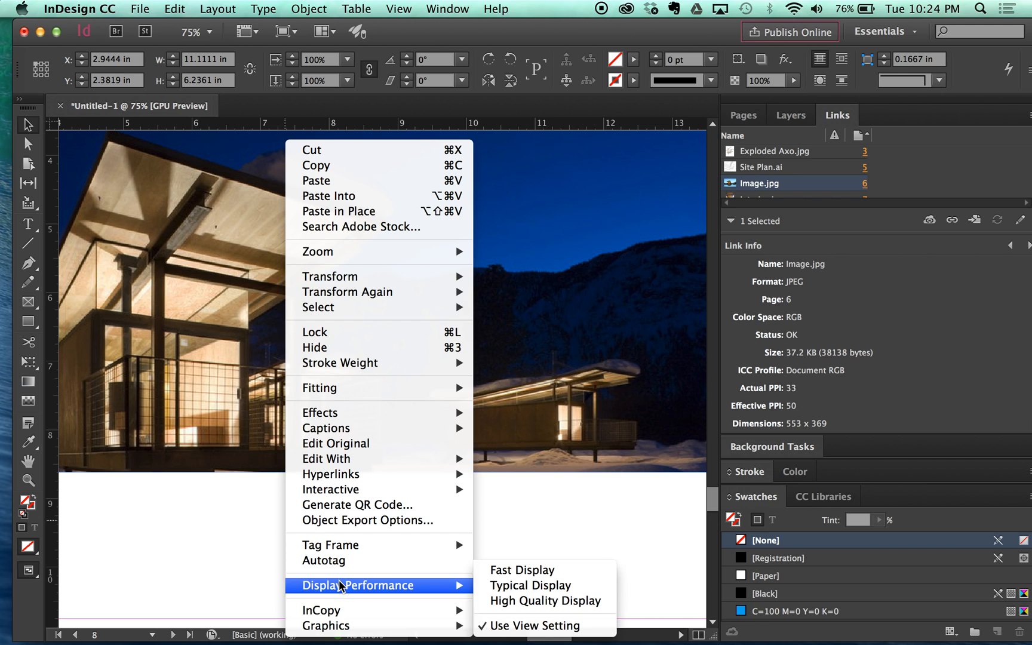
left_click(514, 601)
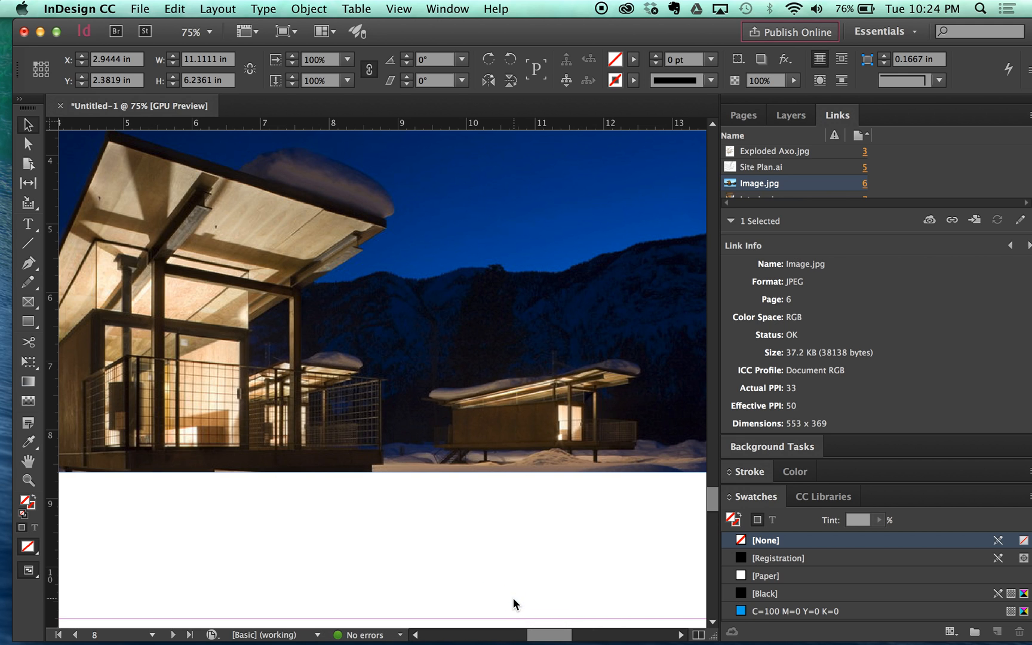
Switch the selected Image.jpg frame's display performance to Typical Display
right_click(304, 368)
mouse_move(445, 589)
left_click(171, 533)
right_click(396, 473)
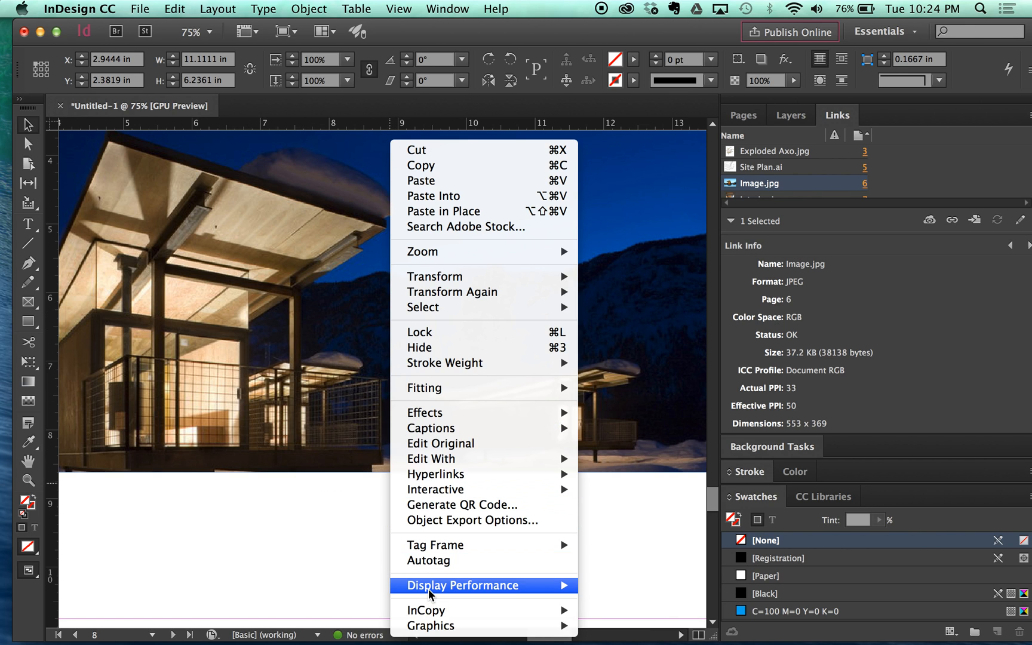
mouse_move(432, 588)
left_click(630, 590)
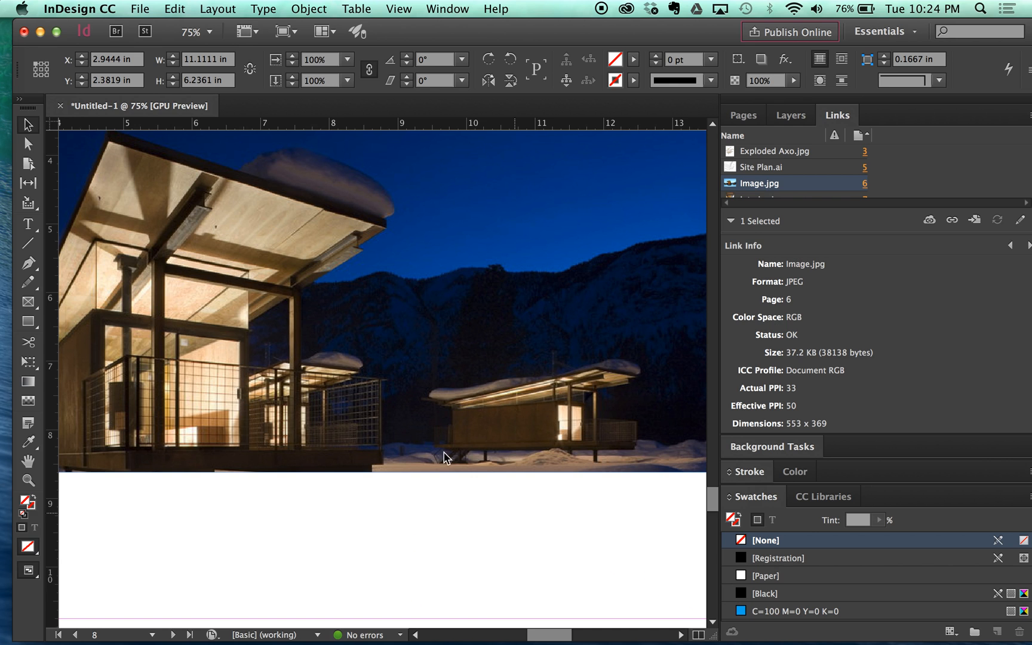
Inspect the hut image at 300% and return the selected Image.jpg frame to High Quality Display
scroll(288, 335, "up", 5)
scroll(297, 221, "up", 2)
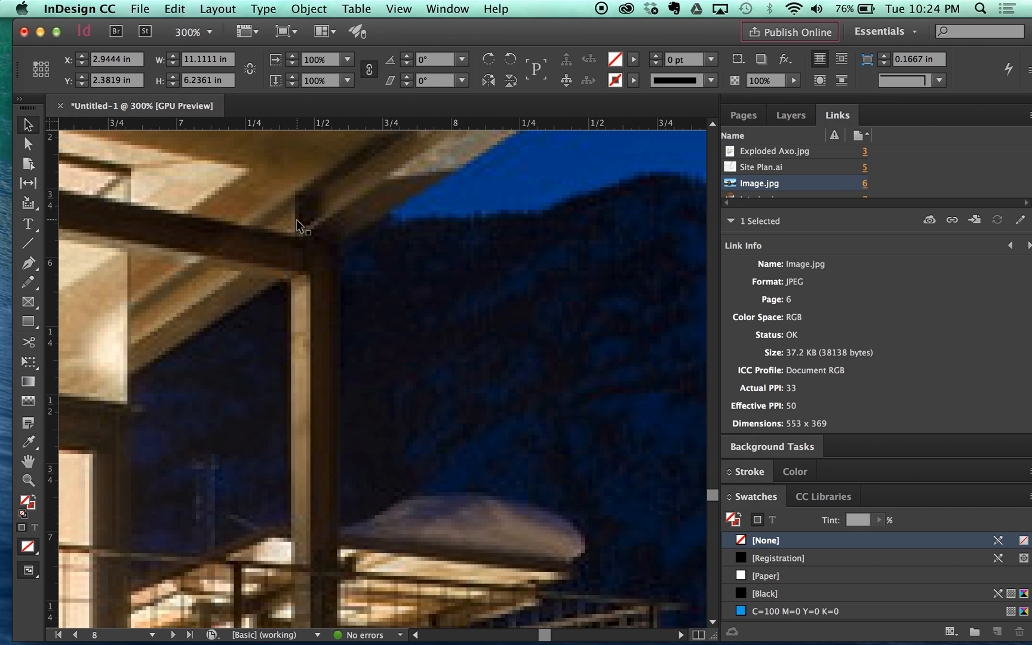
right_click(300, 234)
mouse_move(371, 587)
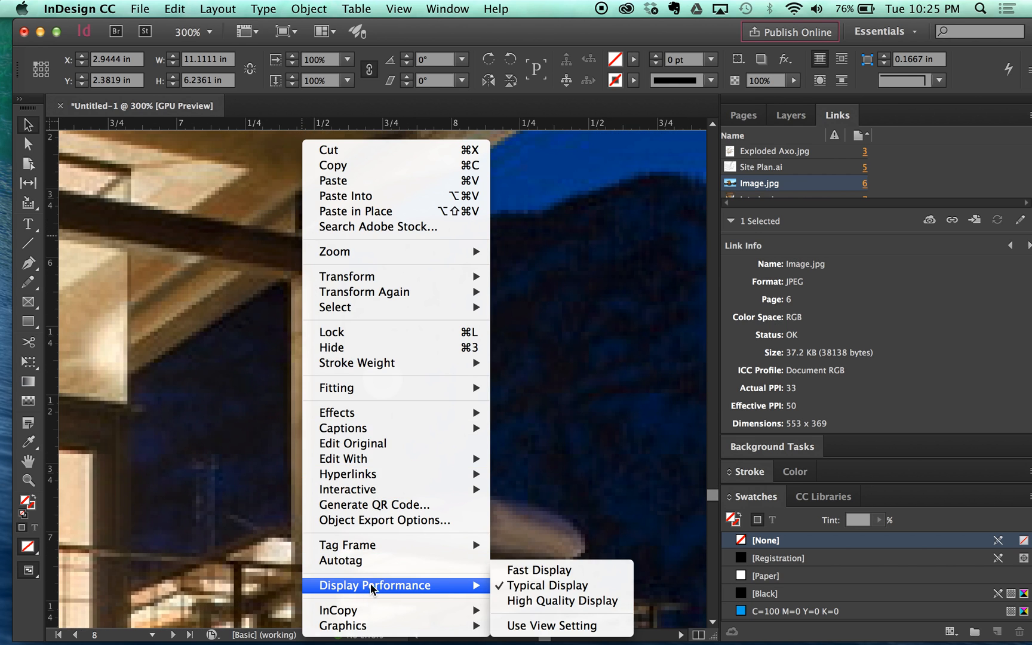
left_click(528, 601)
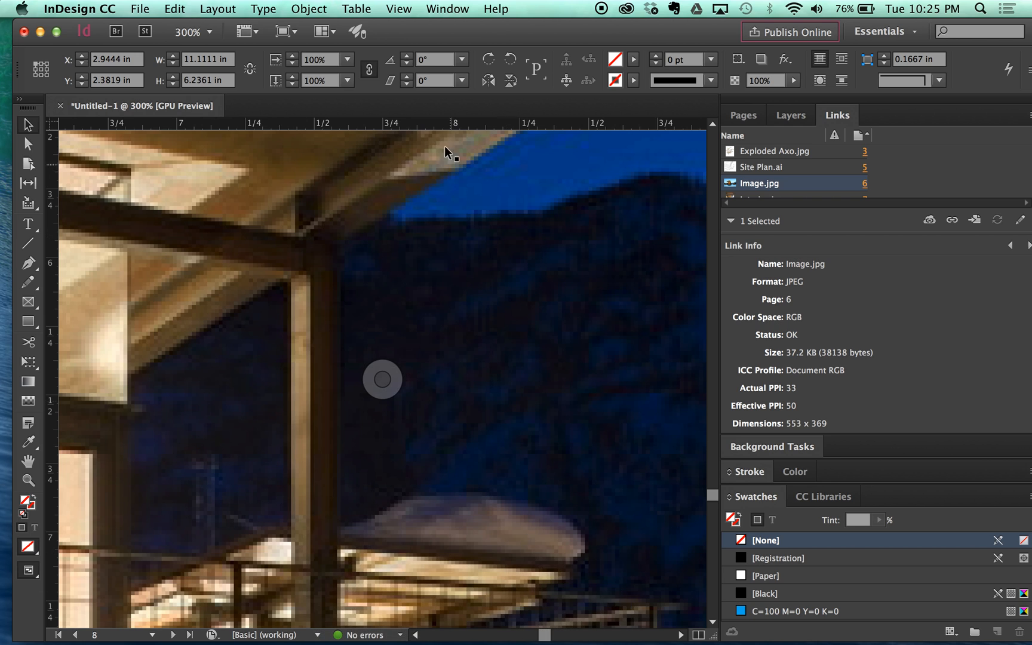
Set the selected Image.jpg frame's display performance to Fast Display
scroll(395, 214, "down", 2)
right_click(392, 213)
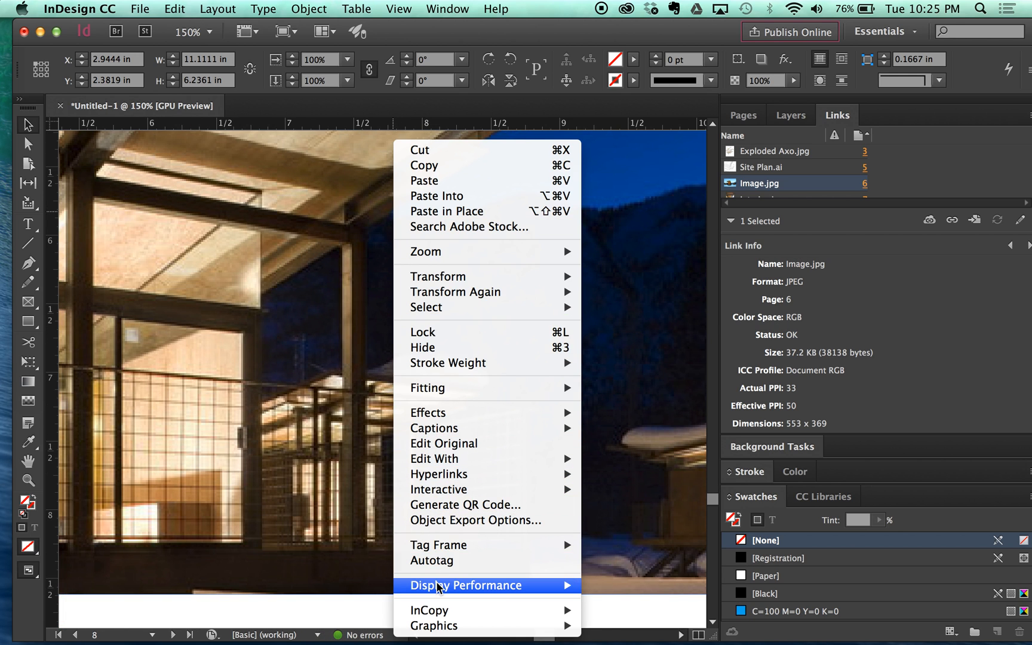
left_click(326, 481)
scroll(352, 362, "down", 2)
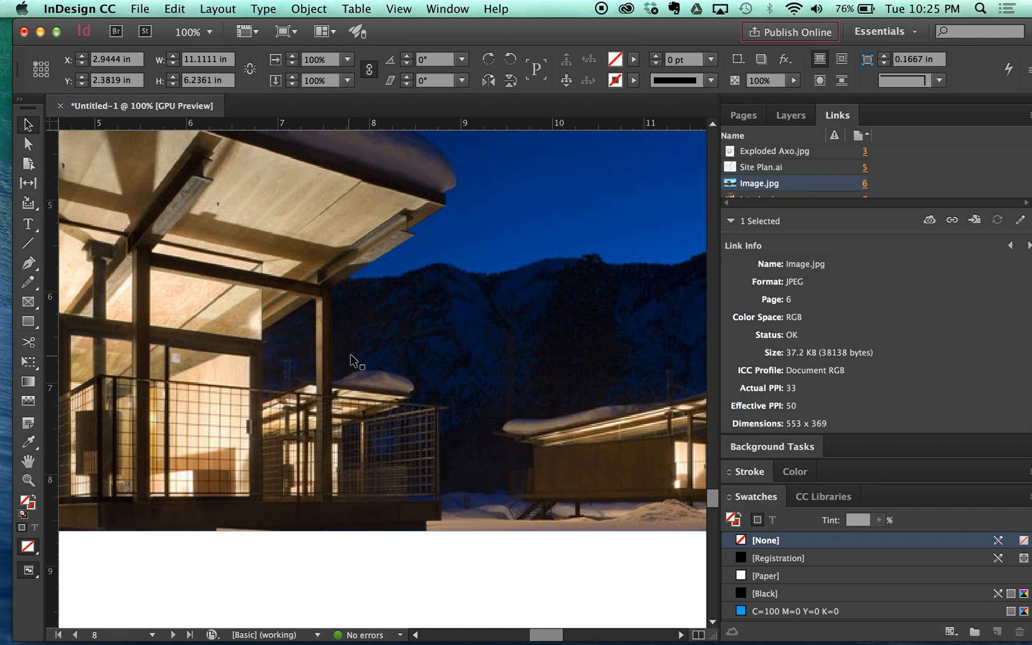
scroll(346, 382, "down", 2)
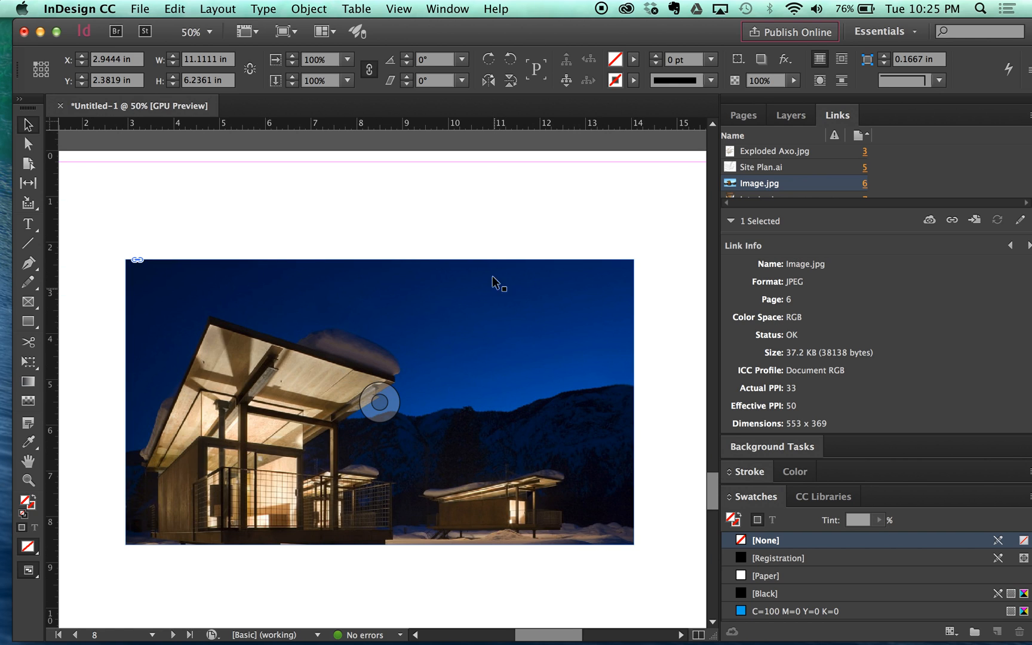
right_click(485, 249)
mouse_move(569, 586)
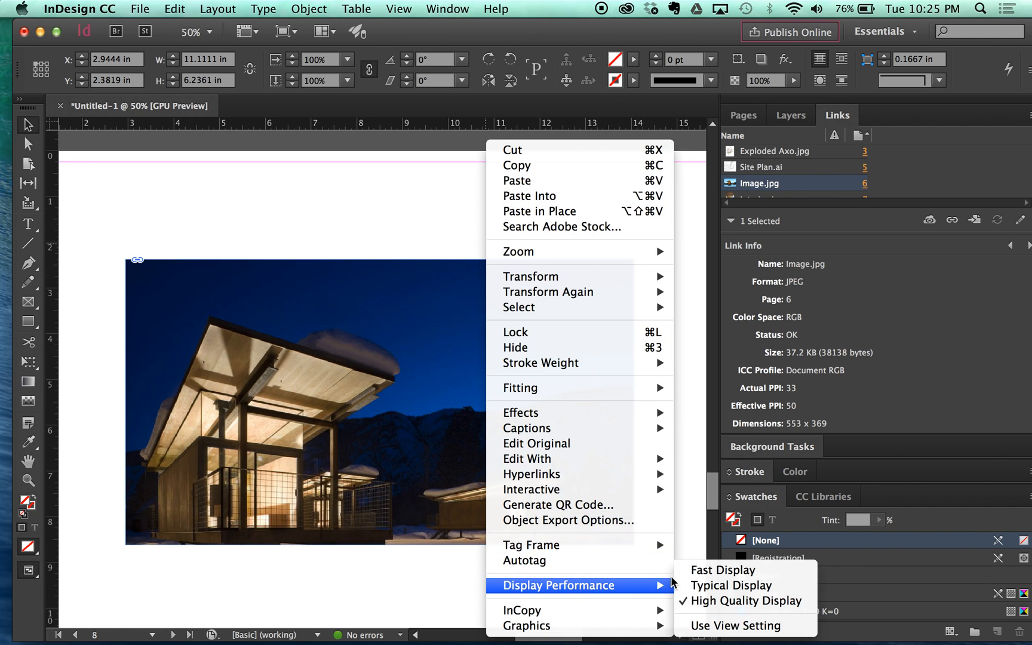
left_click(693, 575)
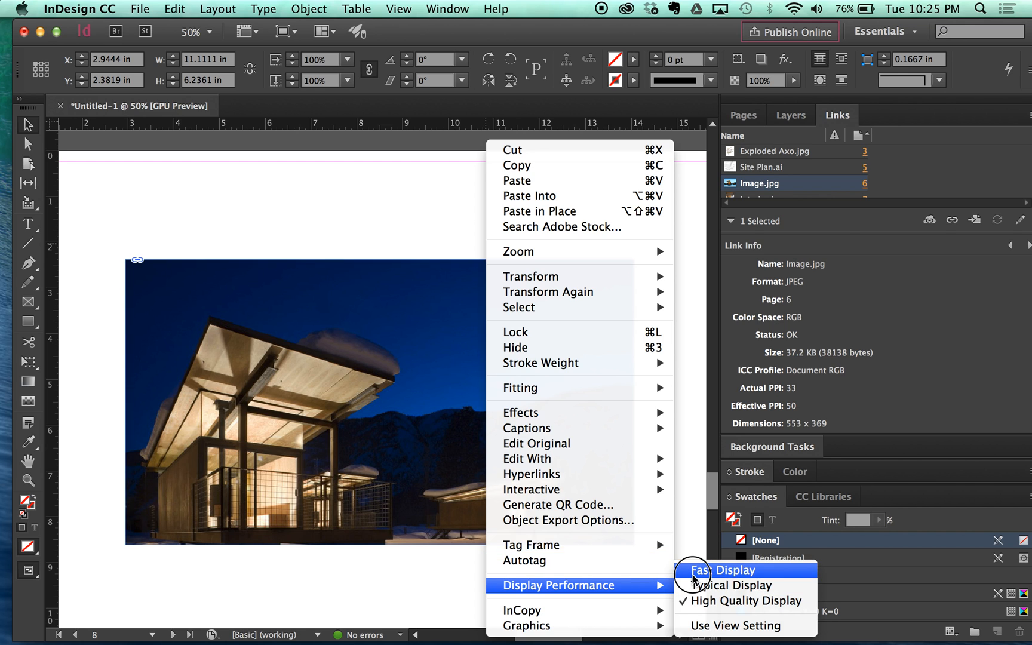
With nothing selected, set the whole document's display performance to Fast Display
right_click(656, 330)
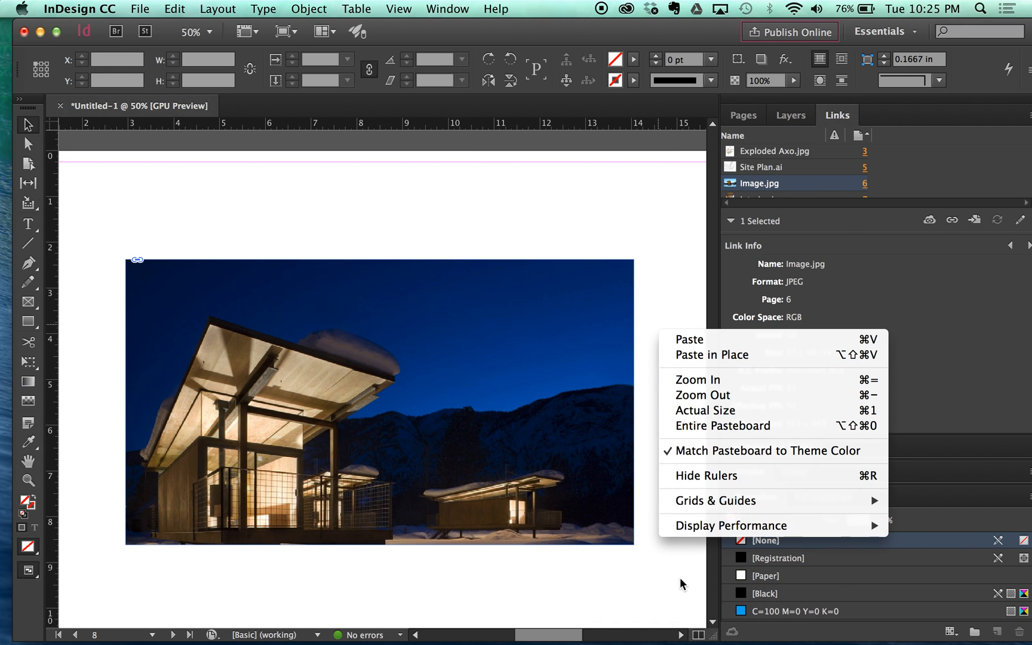
mouse_move(716, 525)
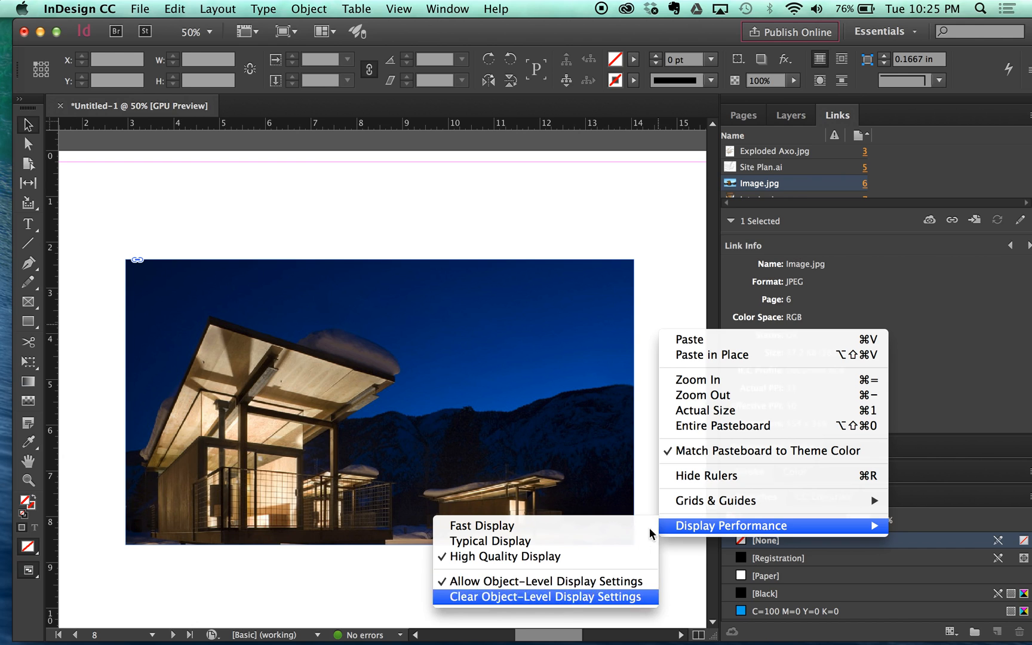
right_click(647, 455)
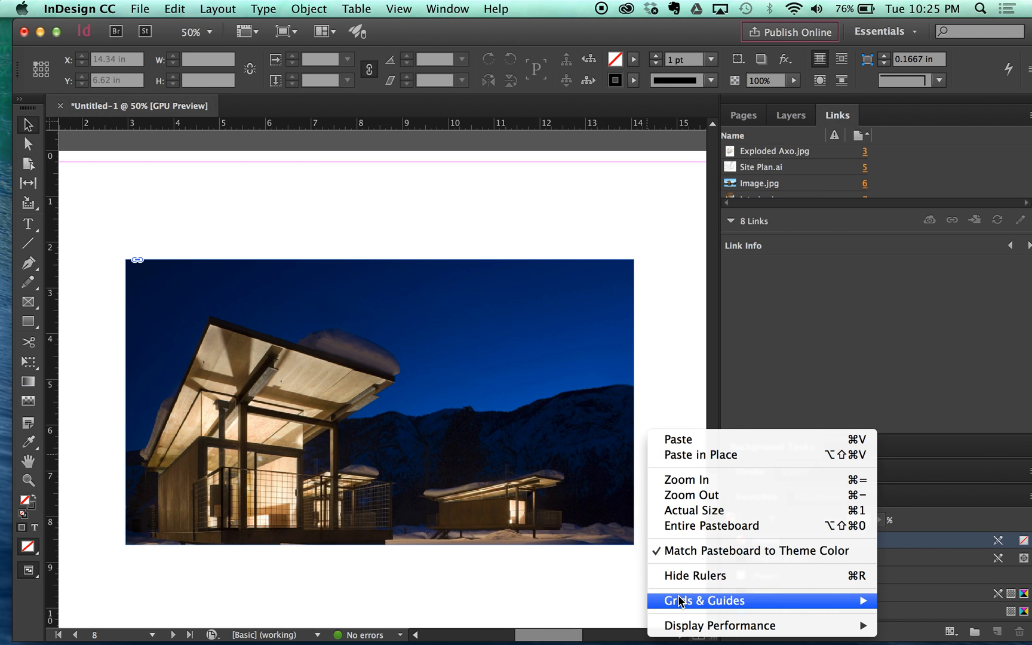
mouse_move(679, 600)
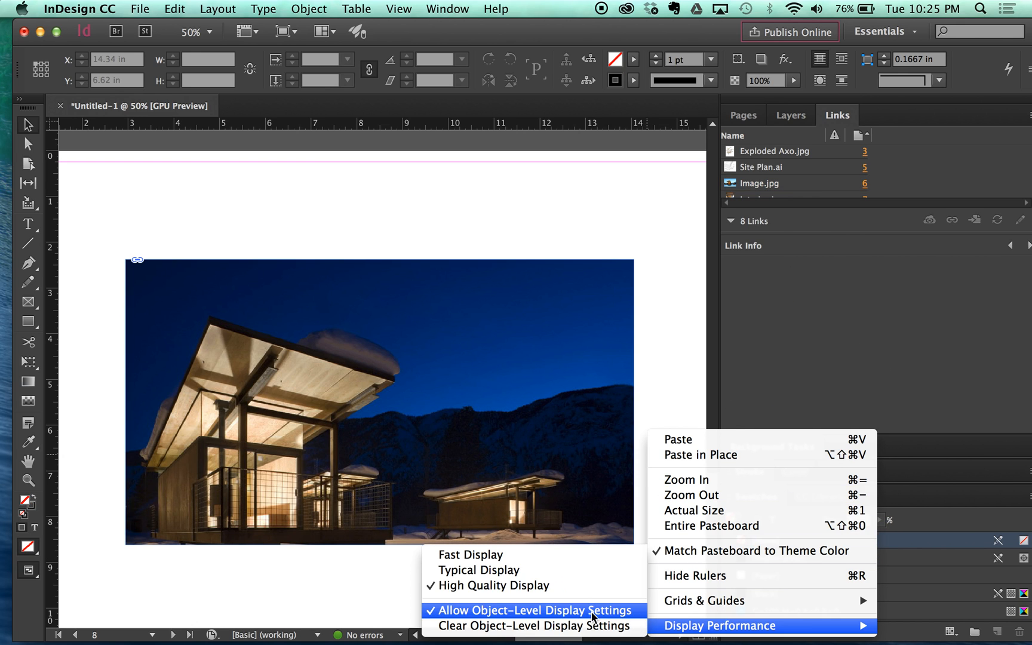
left_click(562, 557)
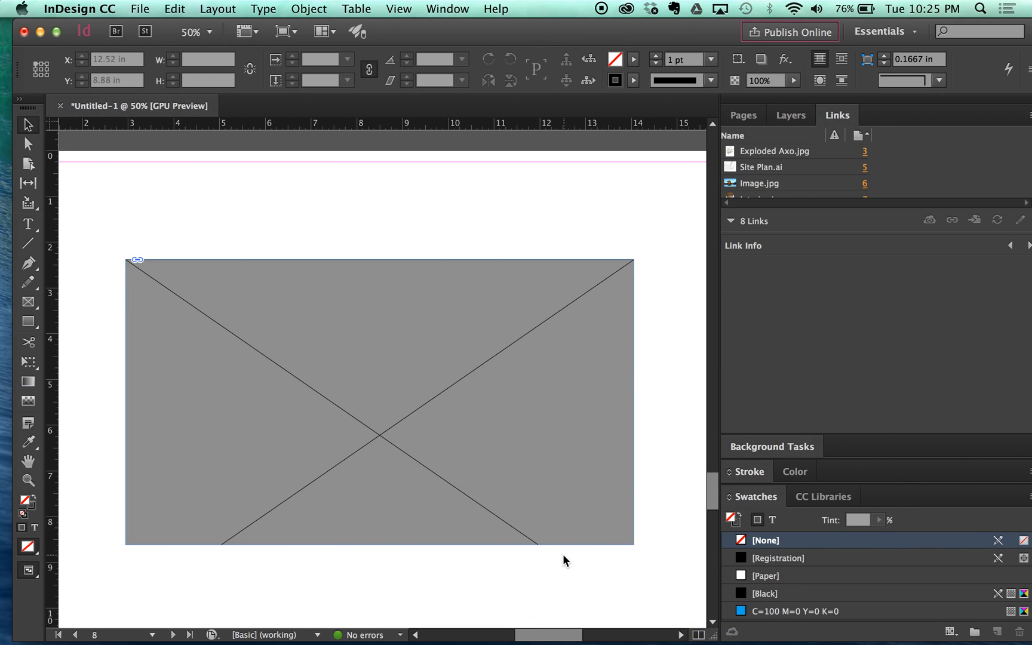
Look through the document's pages, ending at page 1, to examine how the image frames appear in Fast Display
key("super+minus")
key("super+minus")
scroll(530, 507, "up", 5)
scroll(486, 460, "up", 3)
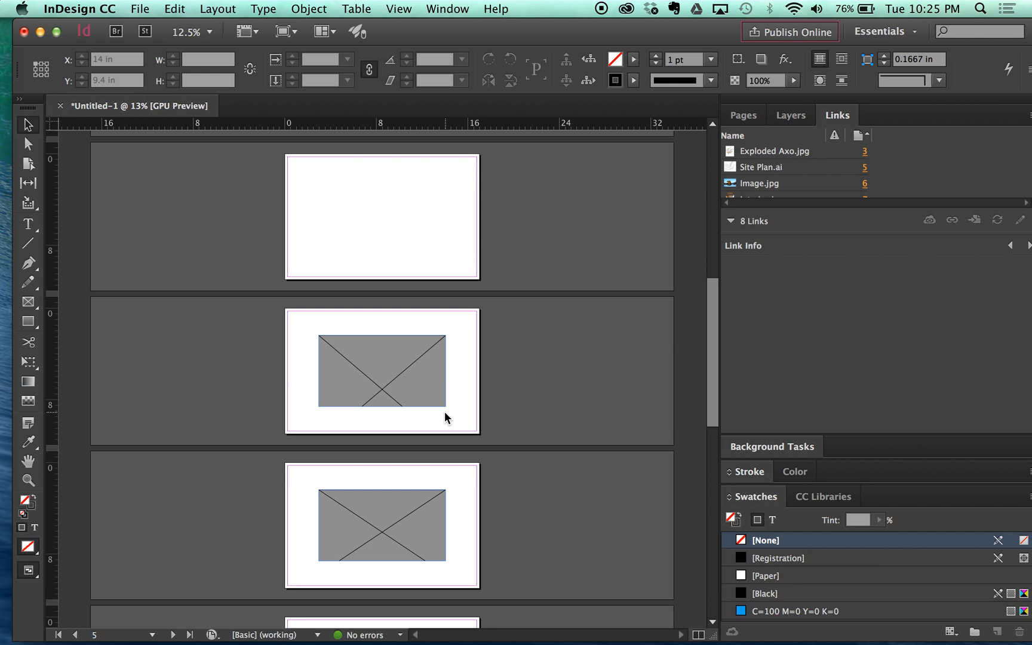
key("super+equal")
key("super+equal")
key("super+minus")
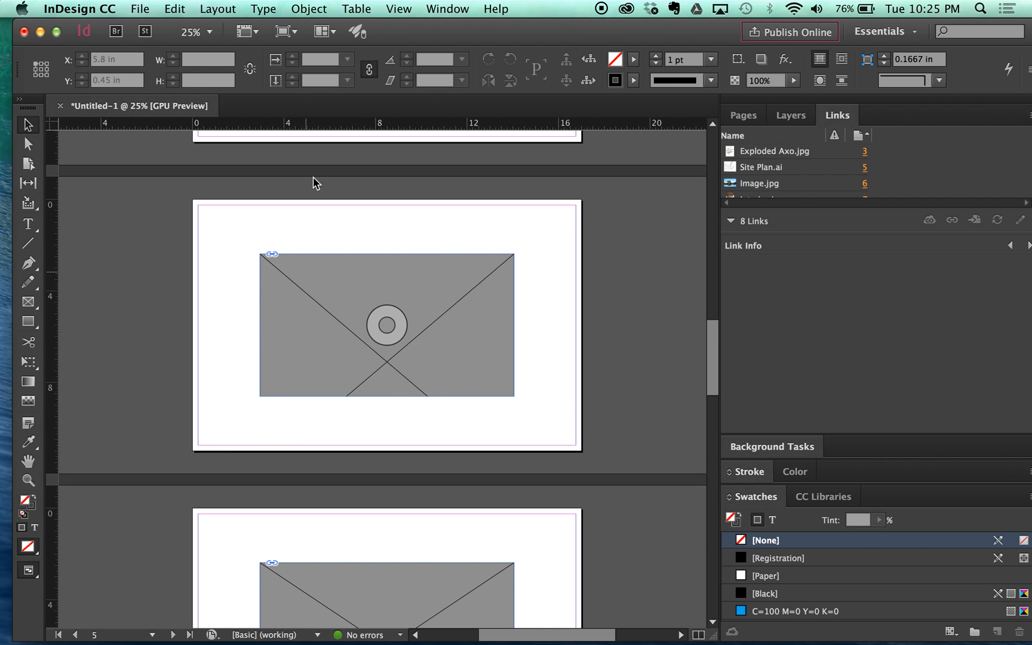
scroll(553, 415, "down", 1)
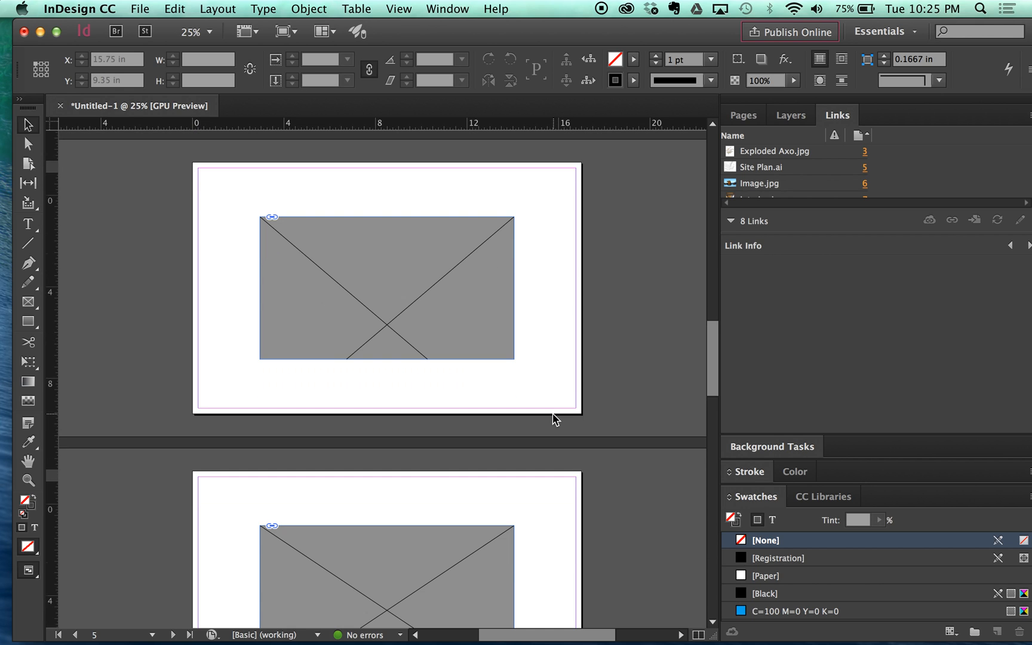
scroll(553, 415, "down", 4)
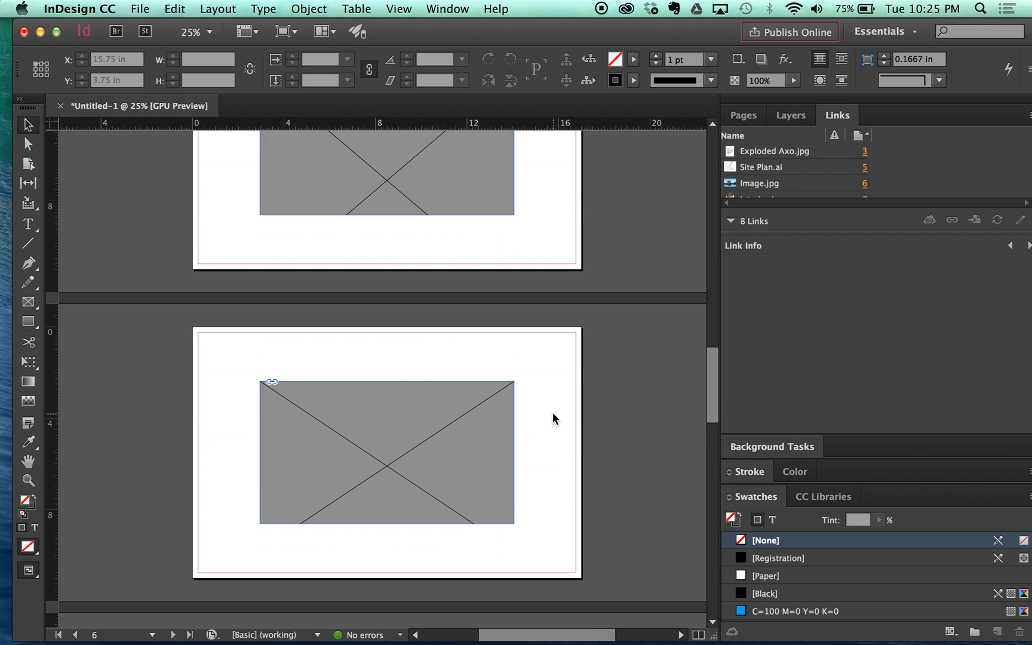
scroll(507, 445, "up", 3)
scroll(507, 445, "up", 20)
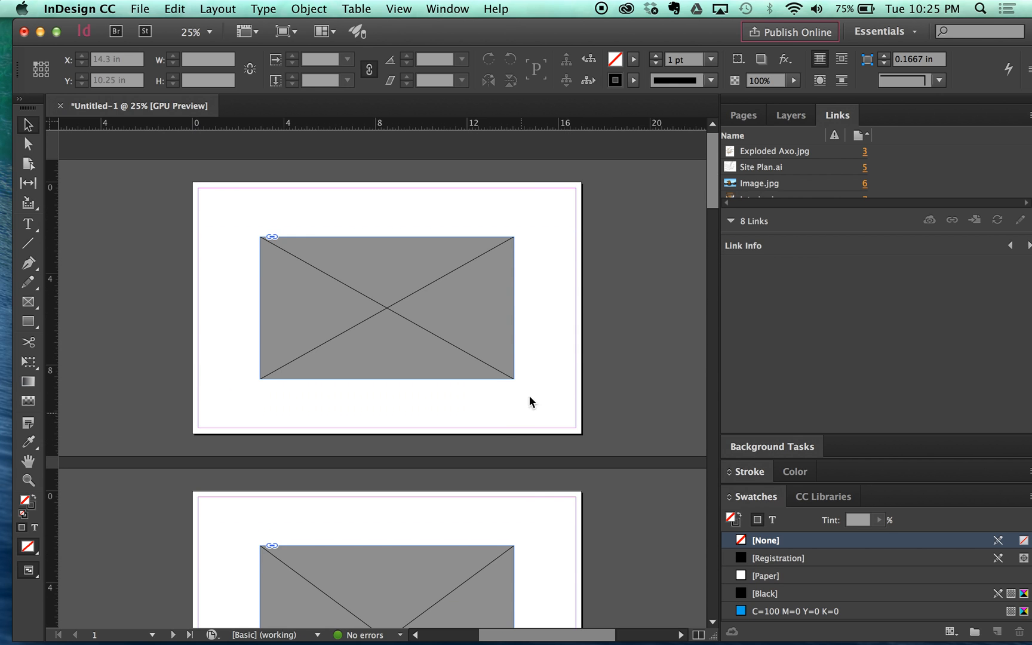
Set the whole document's display performance to Typical Display
right_click(573, 342)
mouse_move(596, 544)
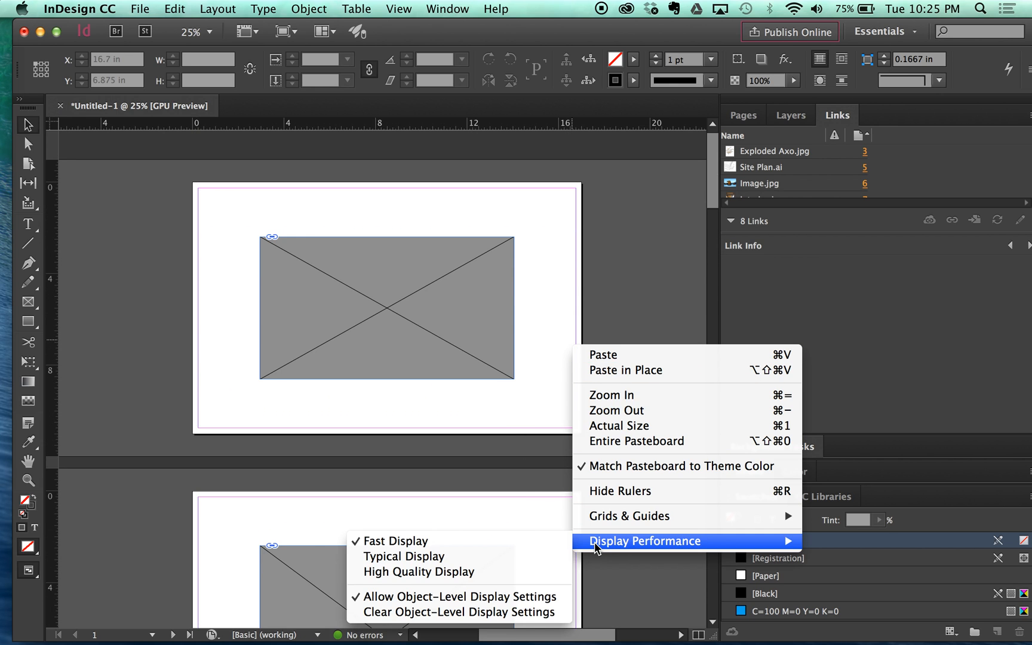
left_click(482, 557)
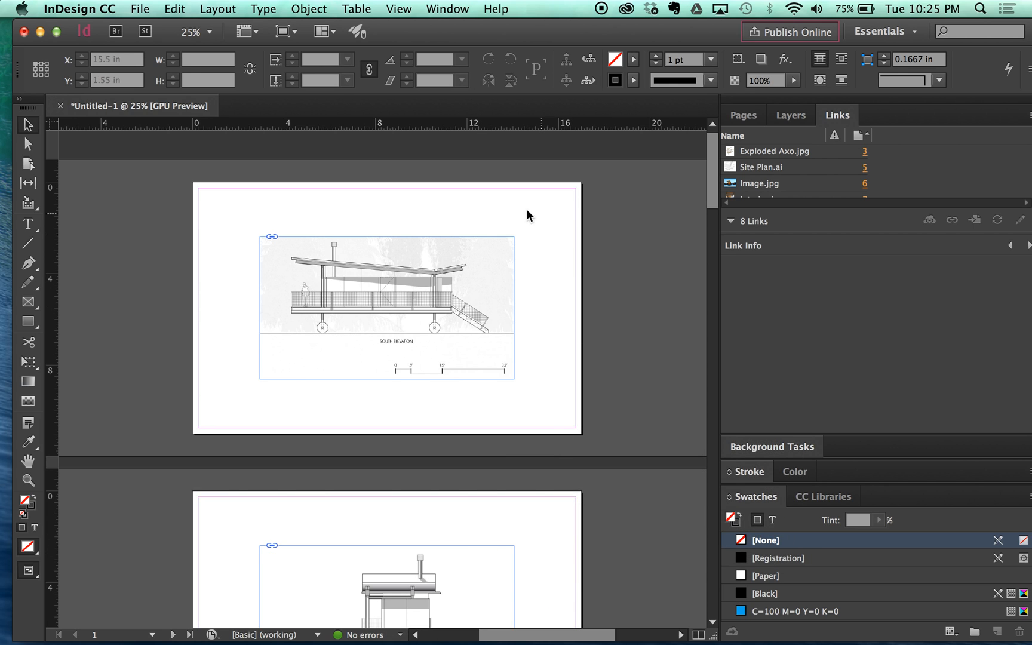
Inspect the page 1 elevation at 75% and set the whole document's display performance to High Quality Display
scroll(470, 294, "up", 2)
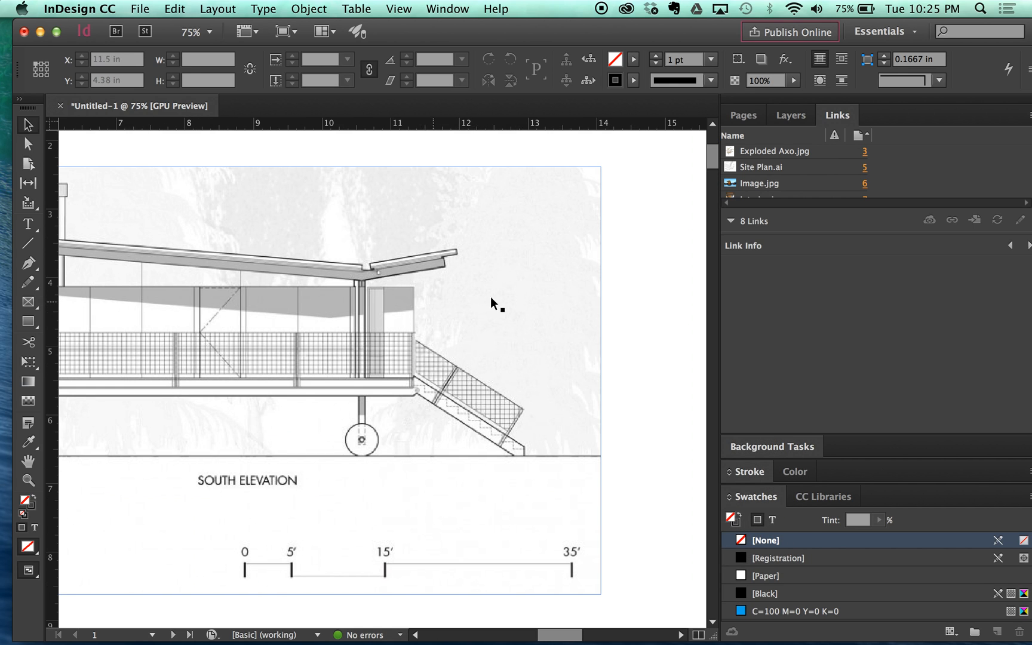
right_click(616, 260)
mouse_move(650, 459)
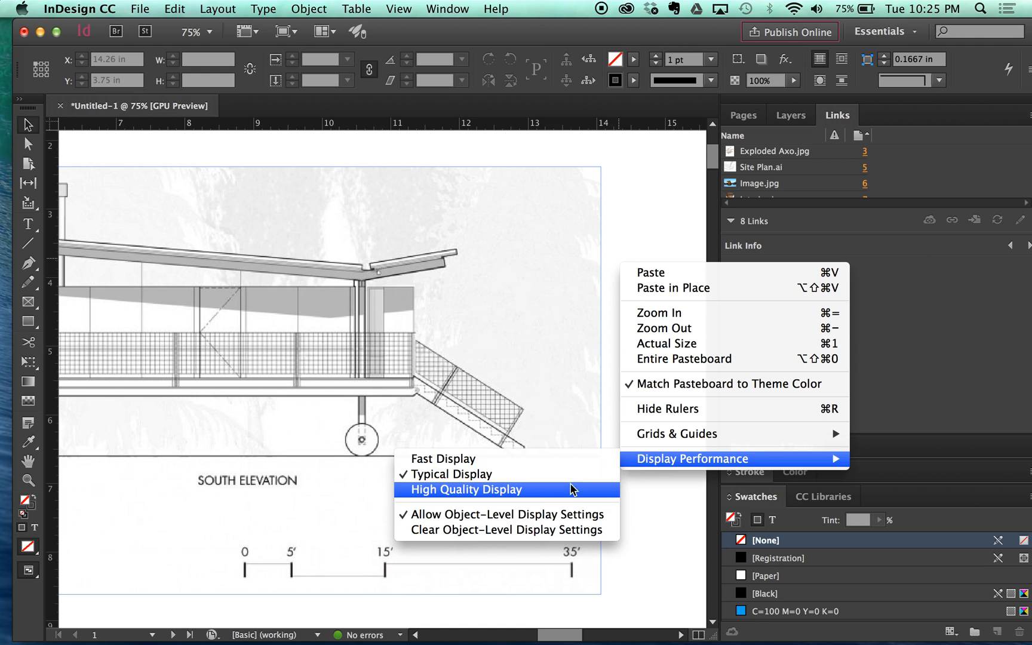
left_click(556, 489)
Select the Elevation.jpg frame on page 1 and set its own display performance to High Quality Display
left_click(454, 251)
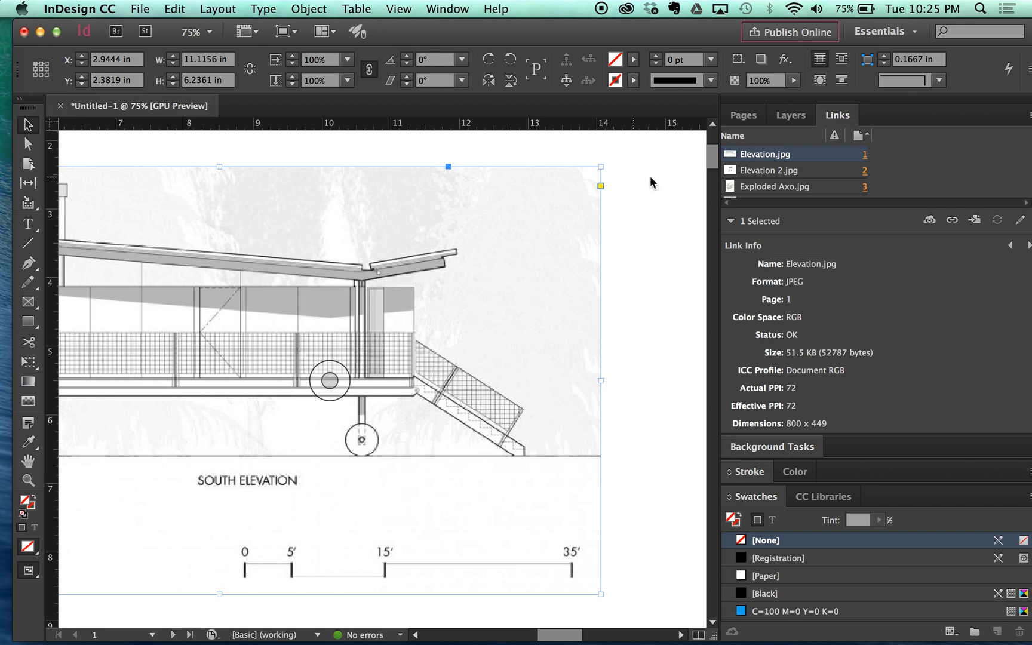
right_click(623, 247)
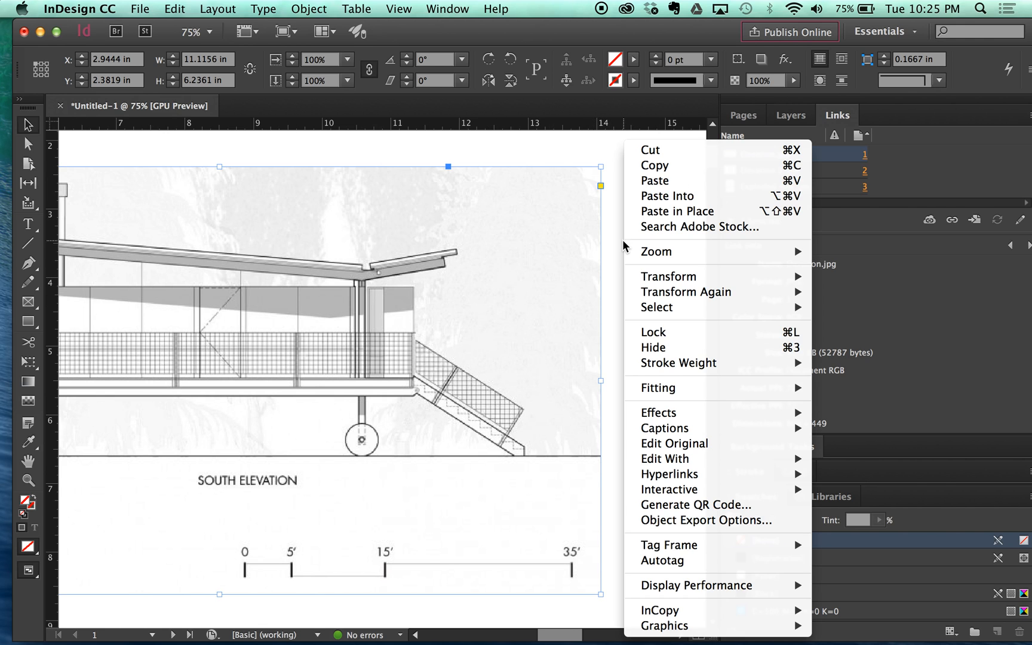
mouse_move(656, 588)
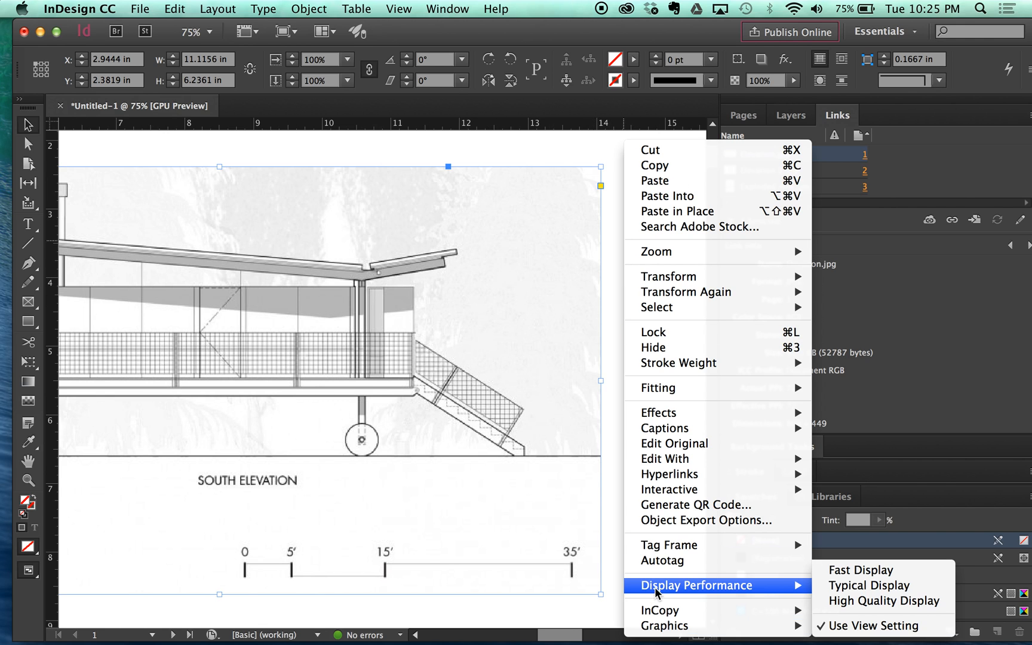
left_click(836, 600)
right_click(507, 315)
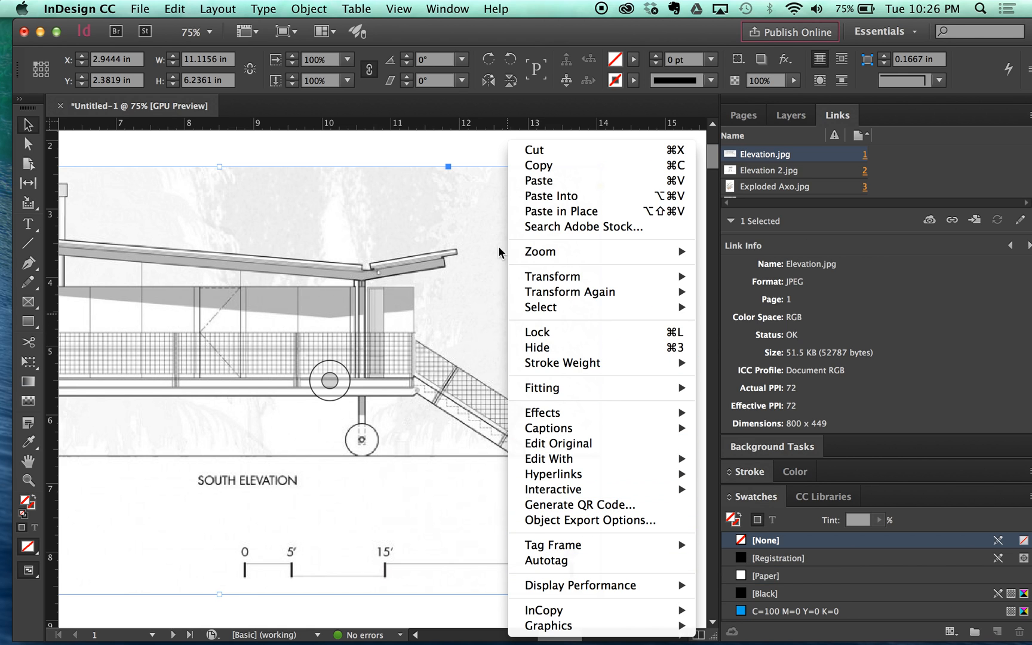
key("Escape")
Look over the South Elevation on page 1 and the images on the following pages up to page 4
key("super+minus")
key("super+minus")
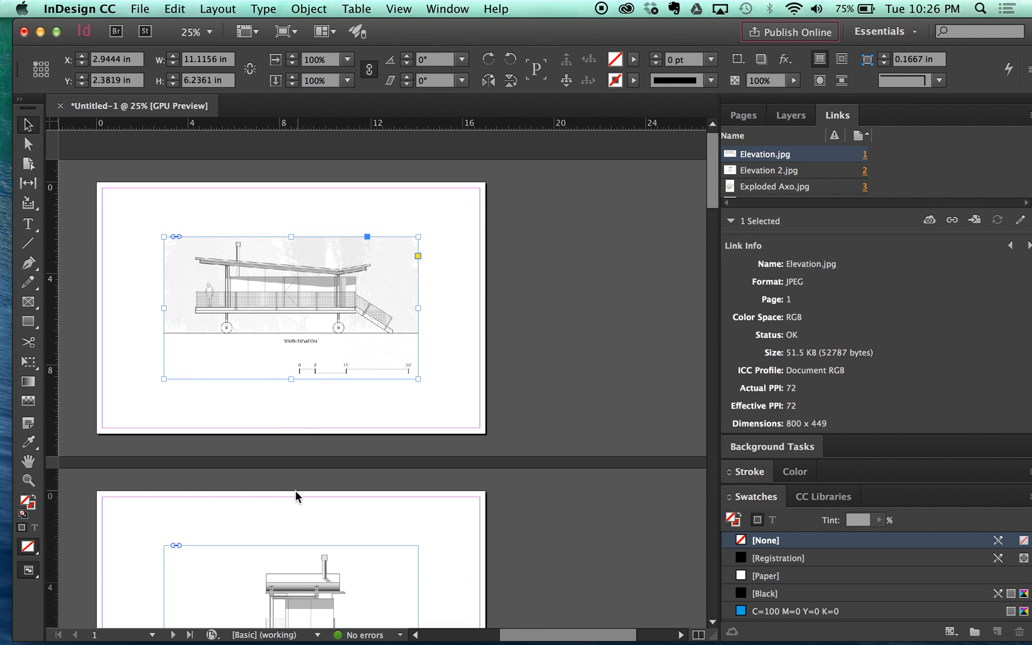
key("super+equal")
scroll(641, 325, "up", 4)
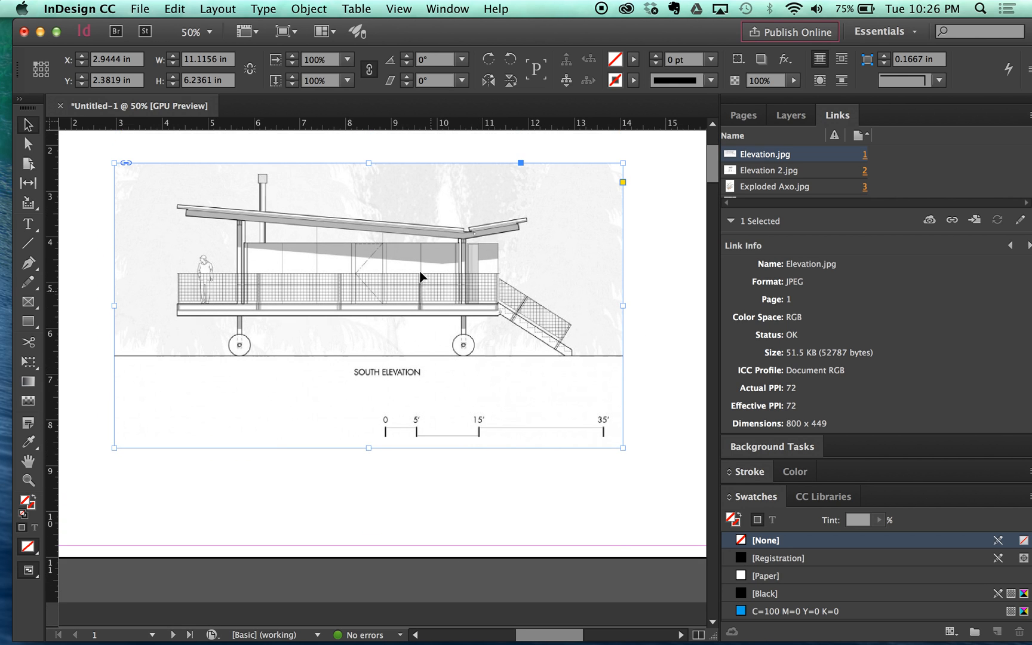
scroll(364, 230, "down", 8)
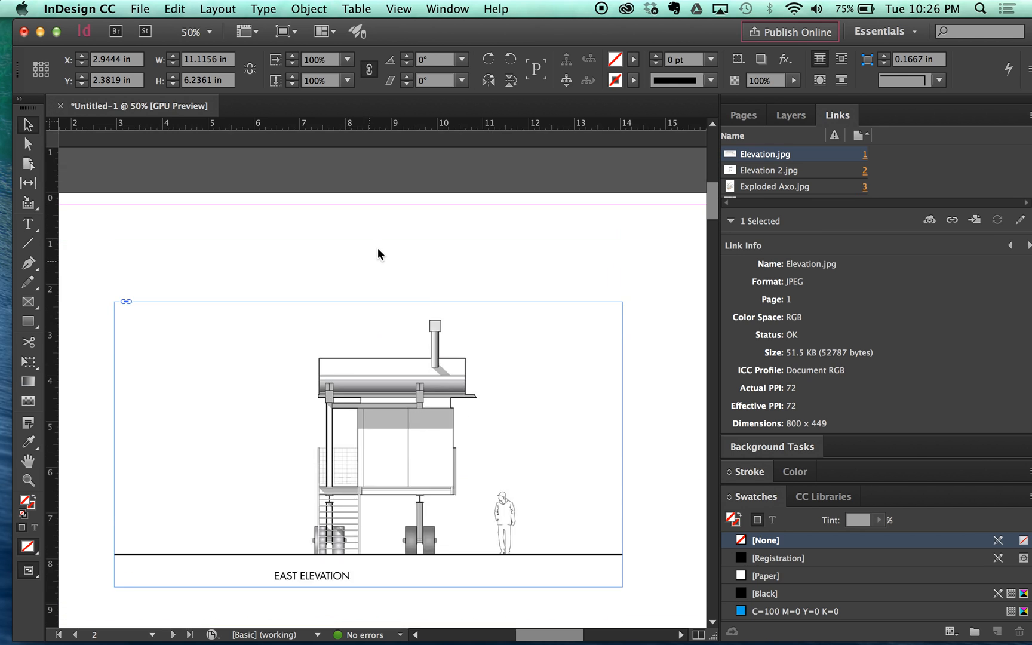
scroll(378, 247, "down", 15)
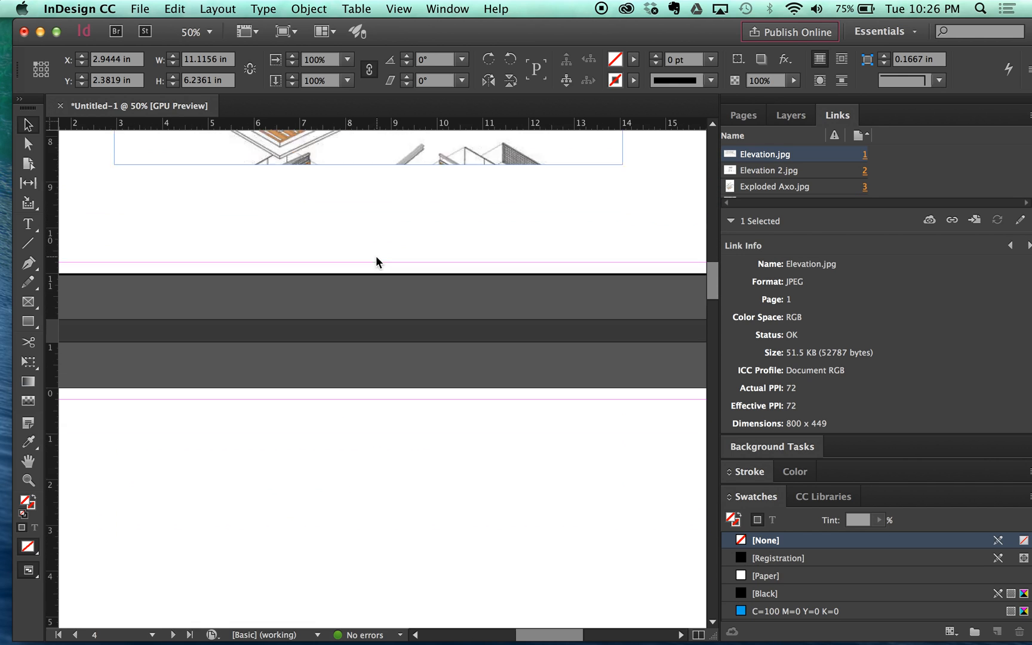
Inspect the linework of the site plan on page 5 up close, including the overlapping circles and contour labels
scroll(376, 257, "down", 1)
key("super+minus")
key("super+minus")
scroll(397, 380, "down", 4)
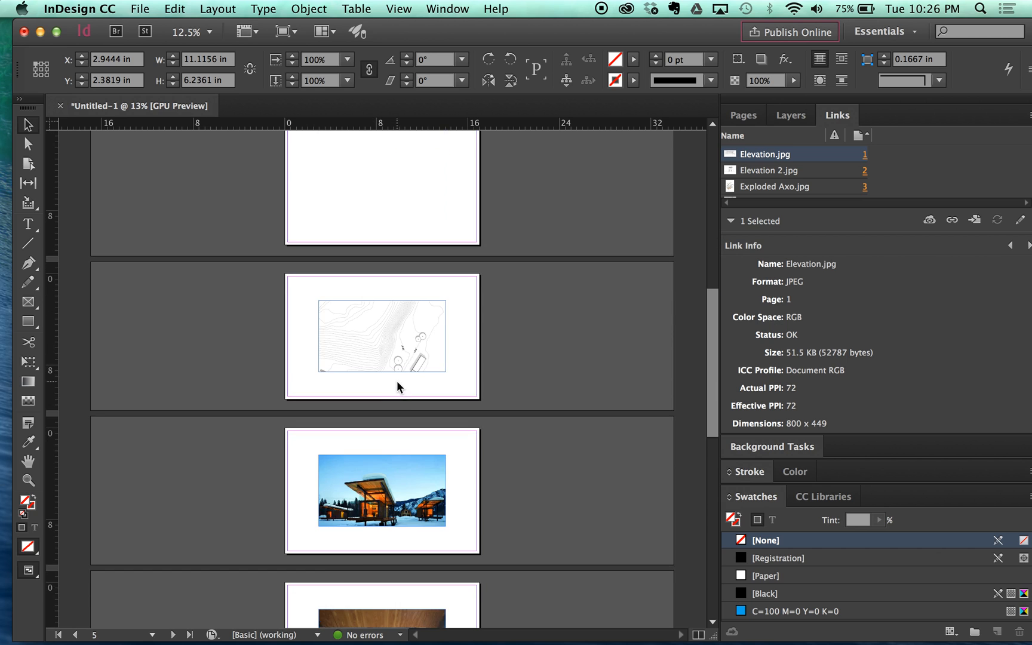
key("super+equal")
key("super+equal")
key("super+equal")
scroll(580, 239, "up", 10)
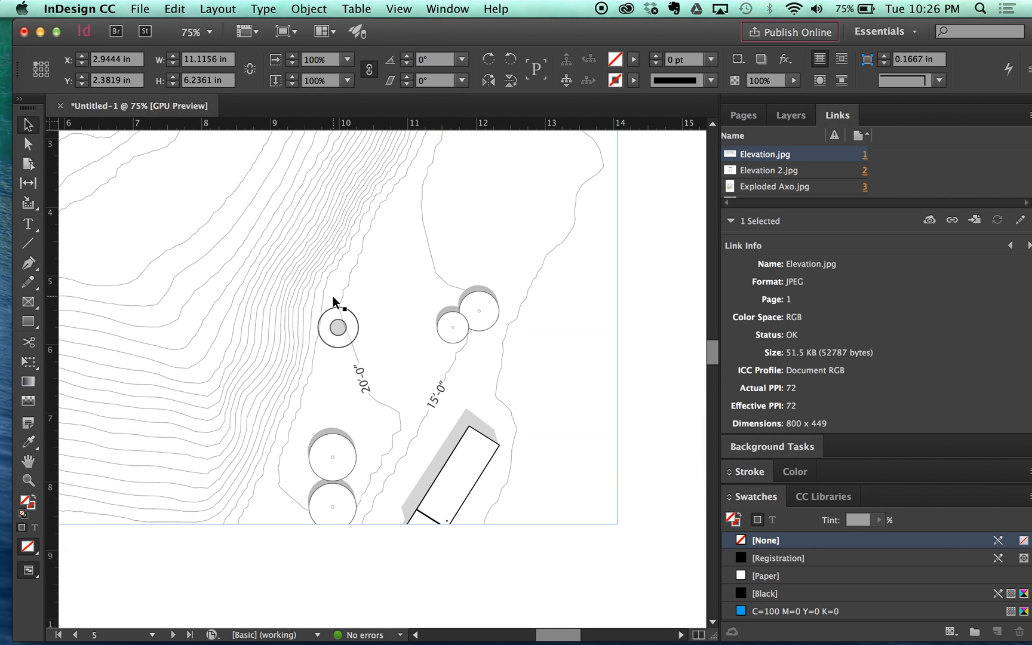
scroll(363, 335, "up", 1)
scroll(454, 349, "up", 8)
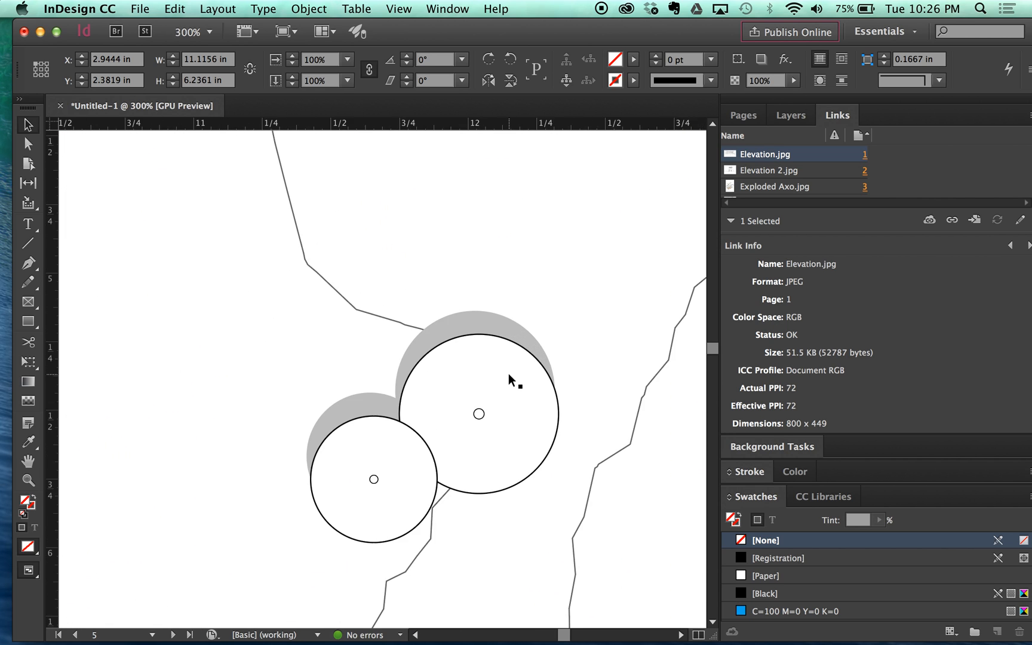
scroll(504, 365, "down", 2)
scroll(504, 364, "down", 3)
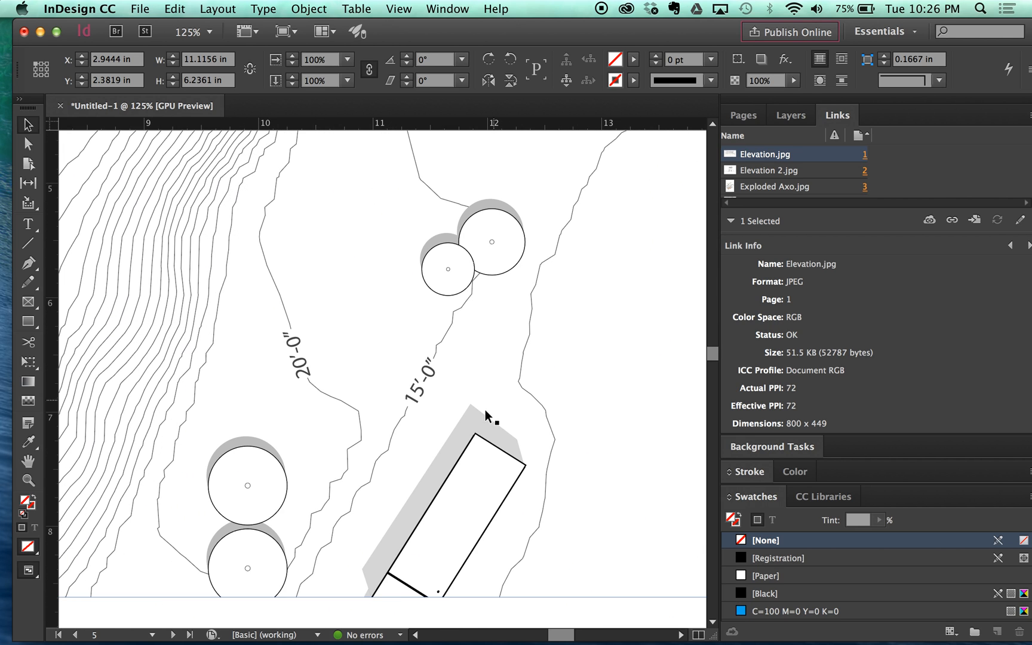
scroll(491, 414, "down", 2)
Set the site plan frame's own display performance to Typical Display and check its contour lines and labels
right_click(474, 344)
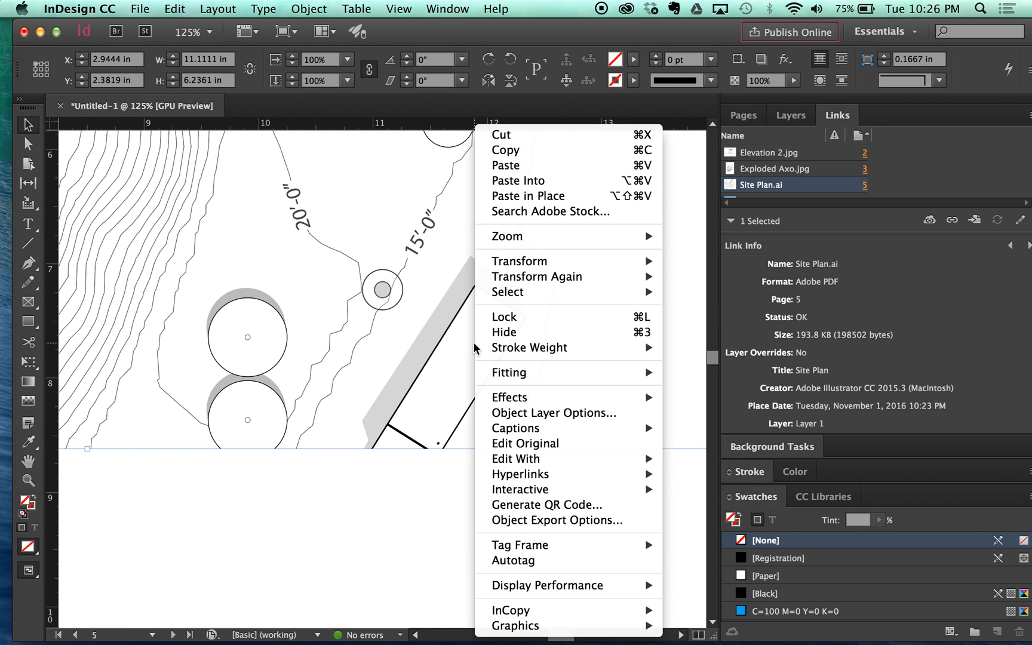
mouse_move(517, 585)
left_click(715, 585)
scroll(538, 359, "up", 3)
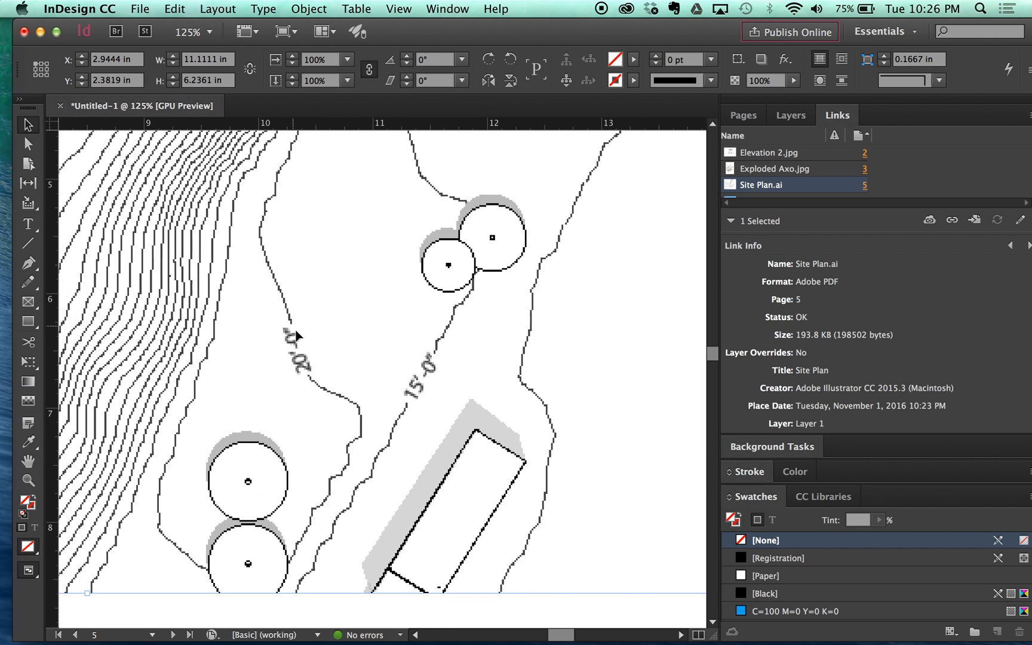
scroll(241, 376, "down", 2)
scroll(241, 376, "up", 1)
scroll(241, 376, "down", 2)
scroll(150, 414, "up", 2)
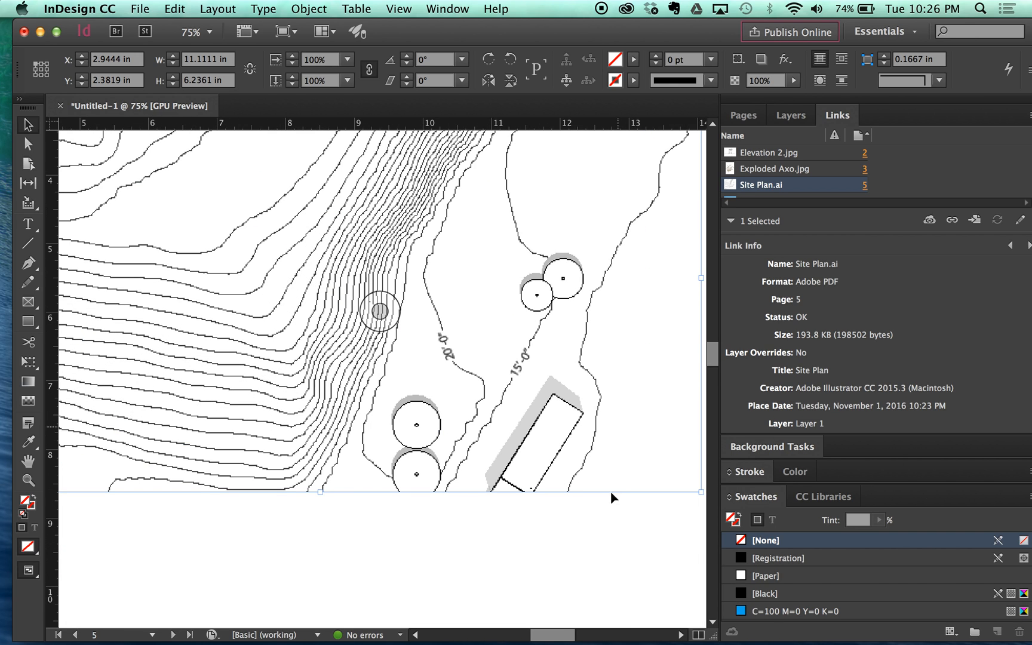
Switch the site plan frame's display performance to Fast Display and on to High Quality Display to compare them
right_click(586, 528)
mouse_move(615, 586)
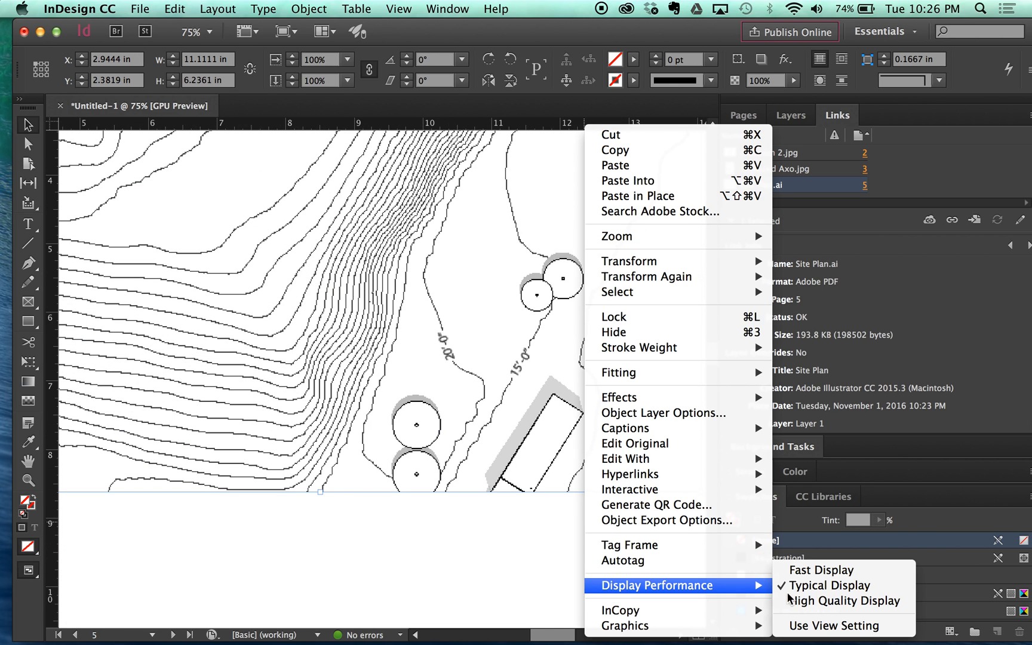
left_click(832, 571)
right_click(561, 498)
mouse_move(589, 585)
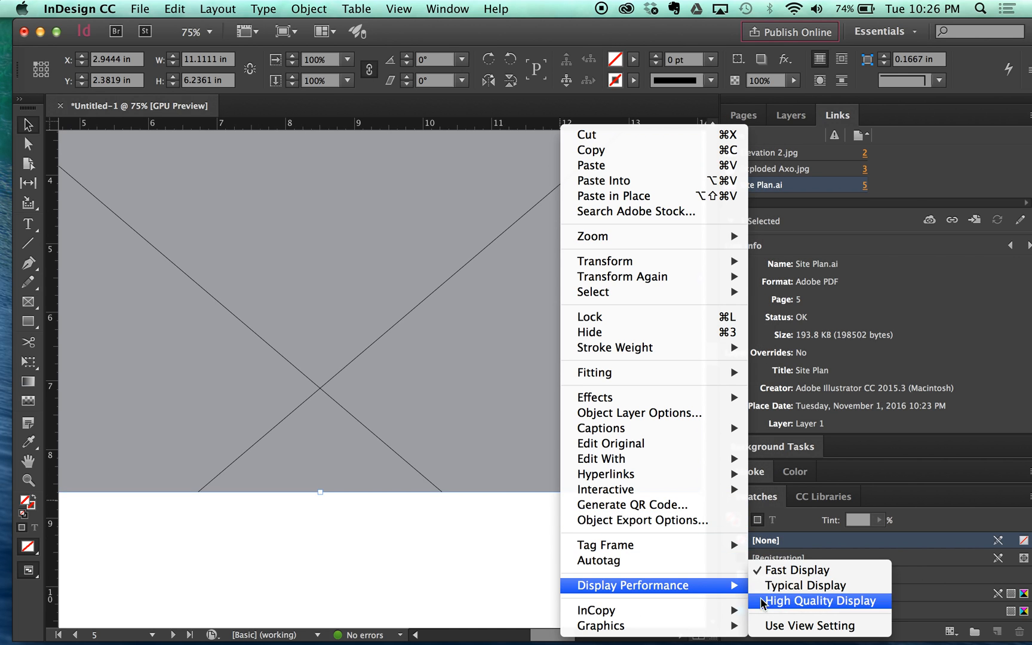
left_click(819, 600)
scroll(476, 396, "up", 5)
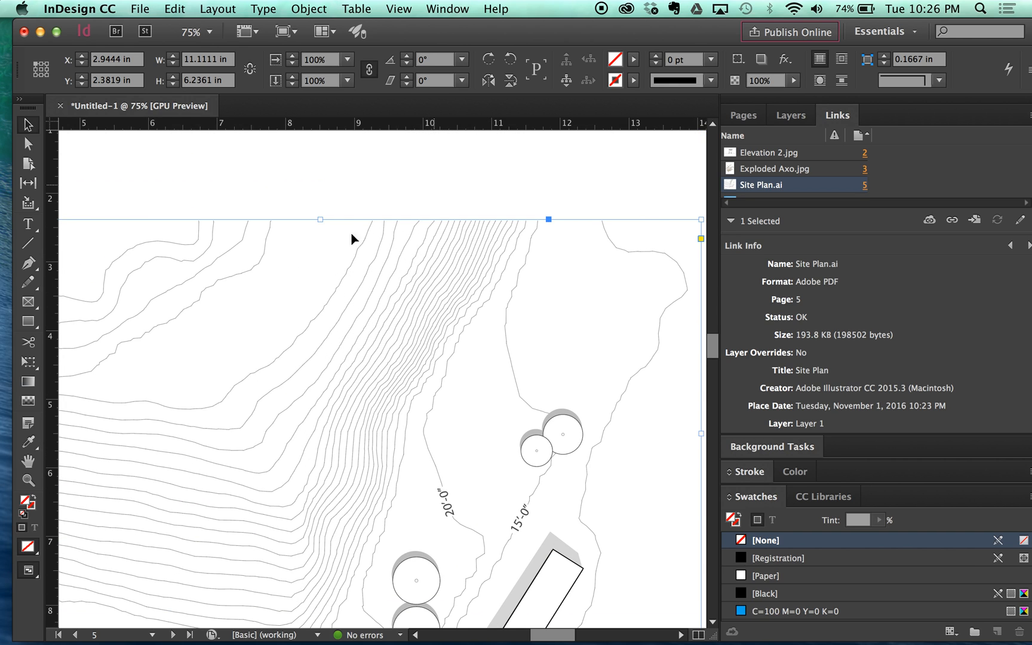
Set the site plan frame's own display performance back to Typical Display
key("super+minus")
right_click(649, 336)
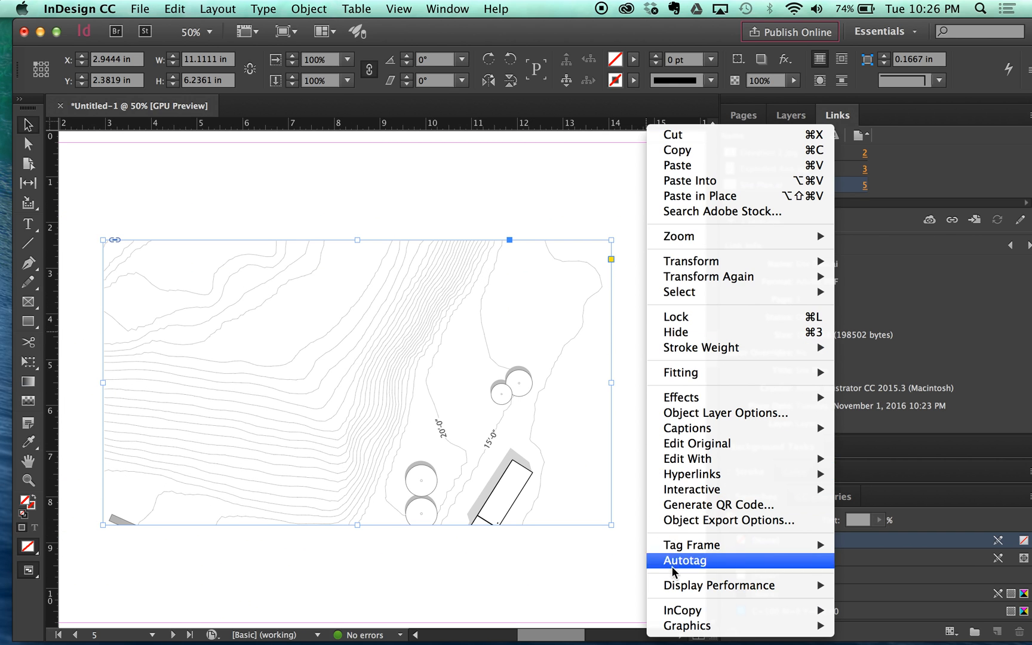
mouse_move(674, 585)
left_click(883, 585)
right_click(595, 553)
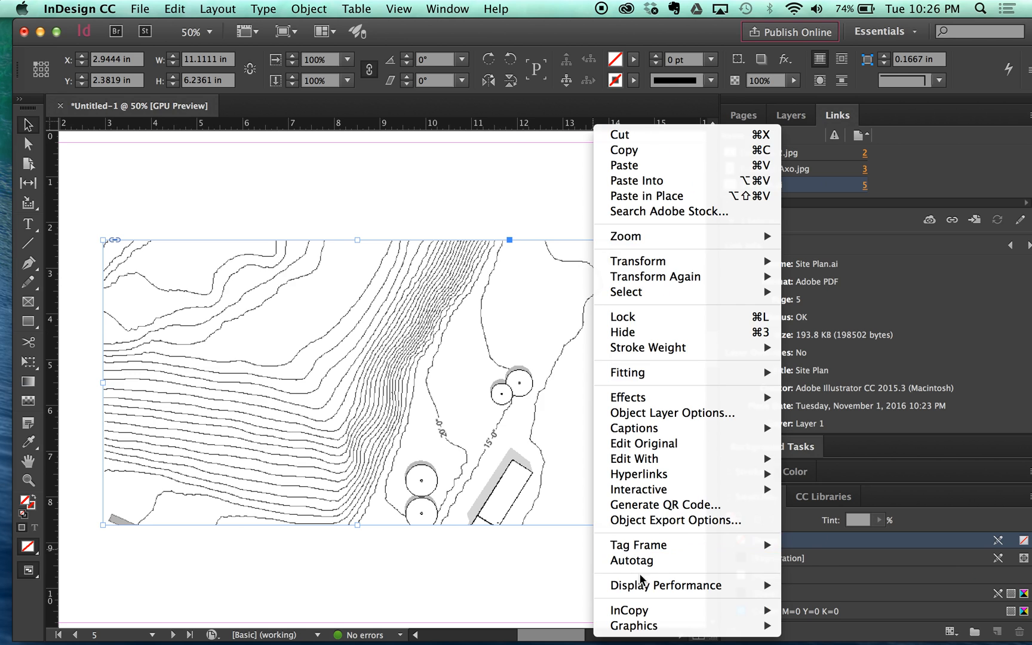
left_click(800, 625)
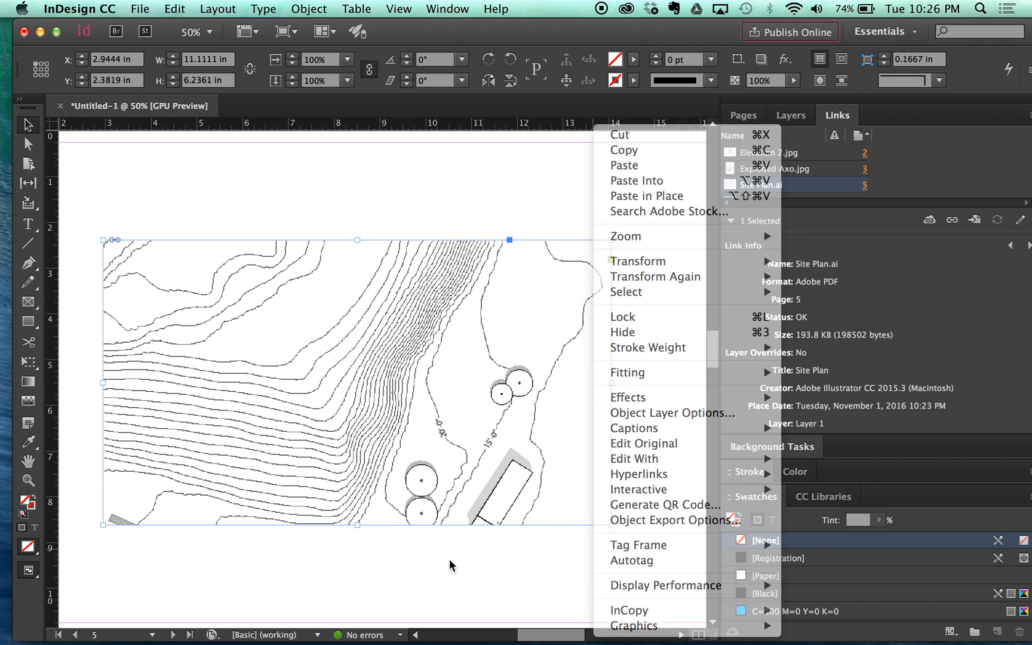
Delete the blank page 4 spread from the document
key("super+minus")
scroll(418, 296, "up", 4)
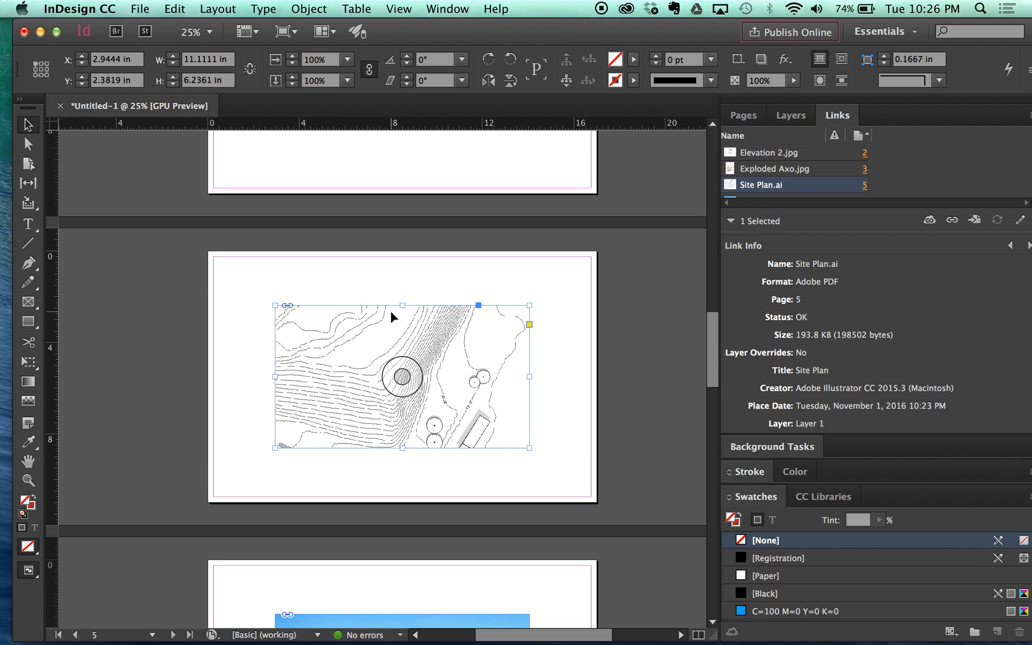
scroll(392, 309, "up", 4)
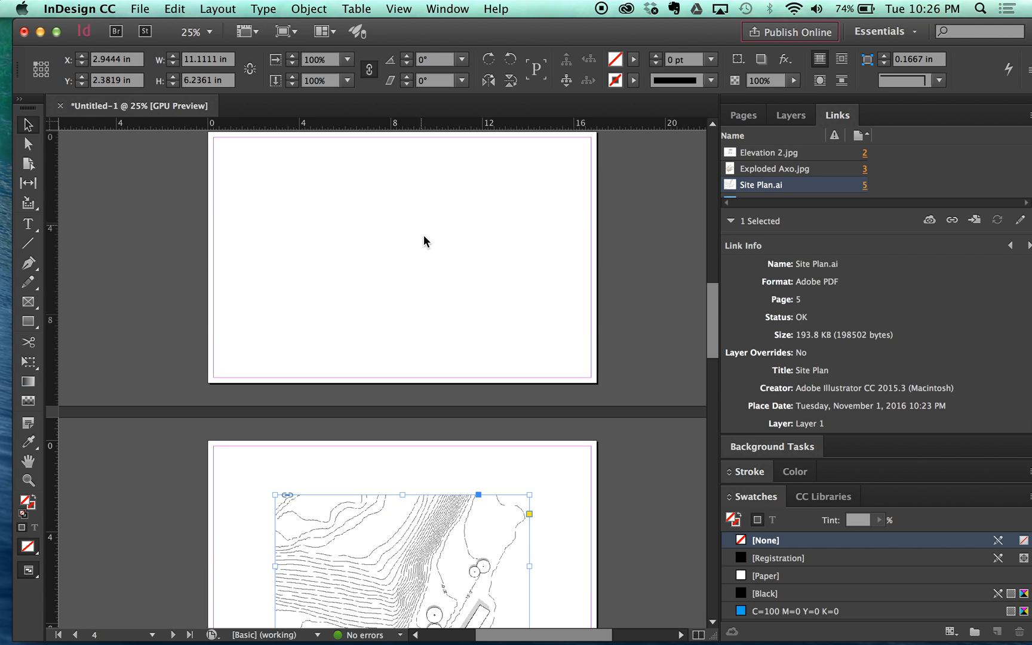
left_click(406, 283)
scroll(406, 283, "up", 3)
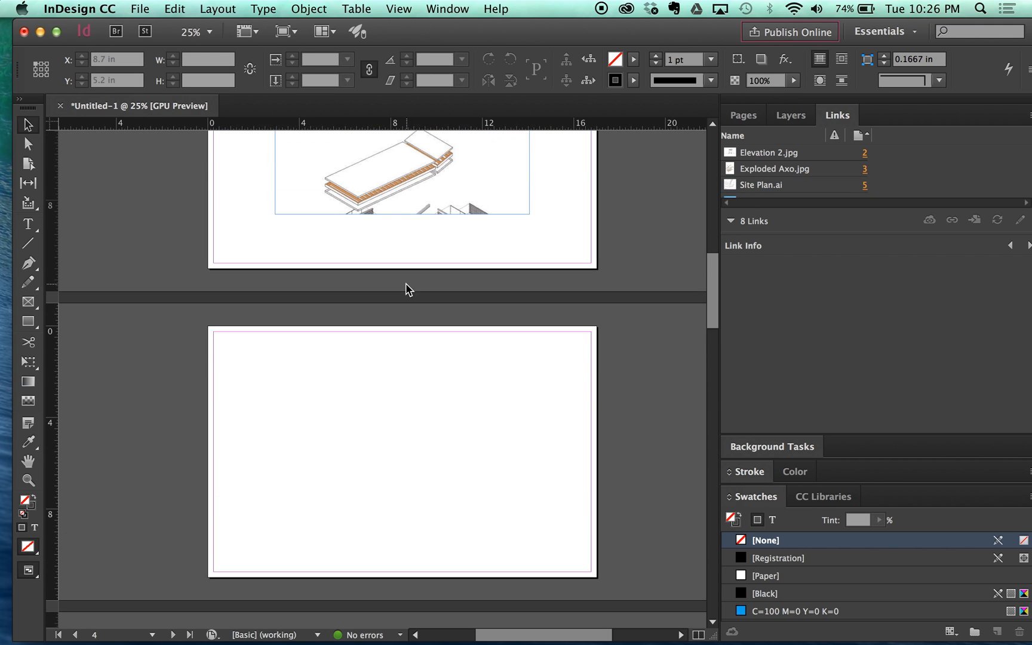
left_click(742, 117)
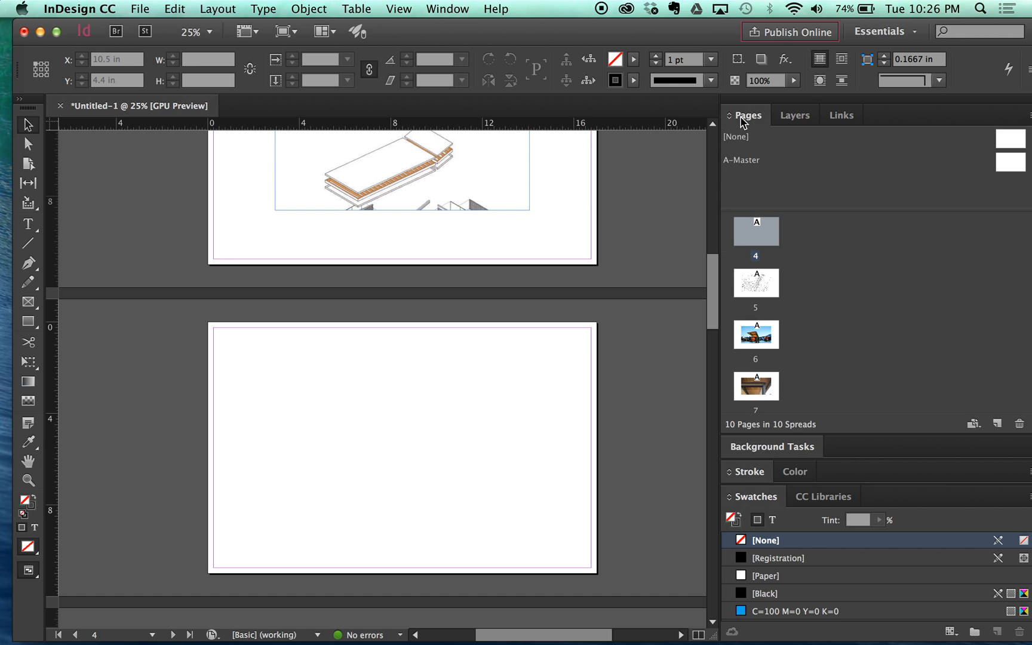
right_click(739, 240)
left_click(765, 300)
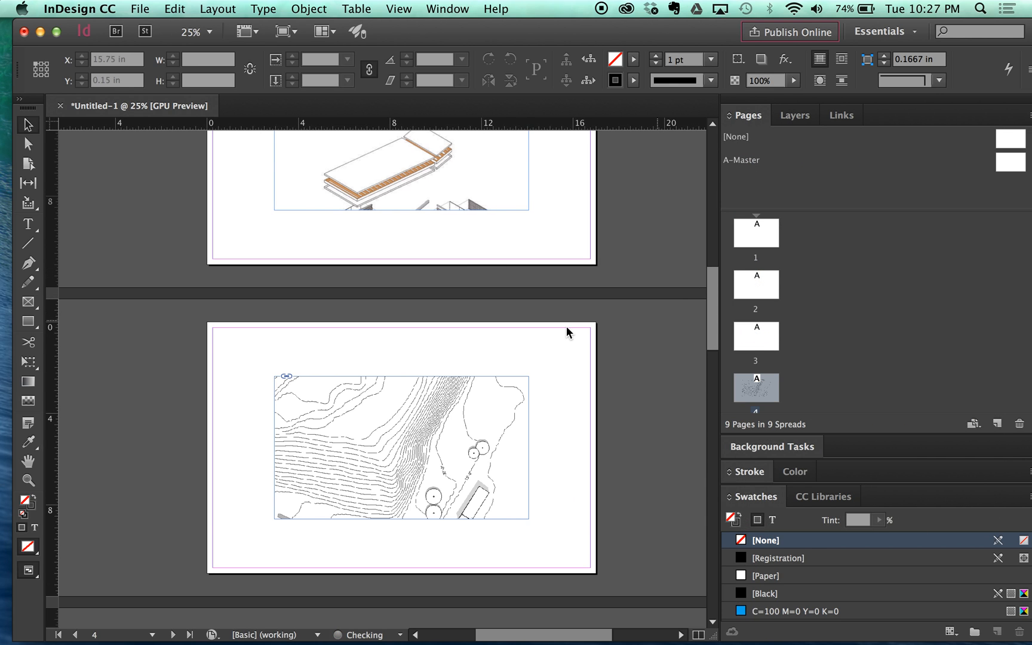
Move the South Elevation frame on page 1 horizontally to the page's left margin at X 0.25 in
scroll(529, 363, "up", 5)
scroll(495, 353, "up", 10)
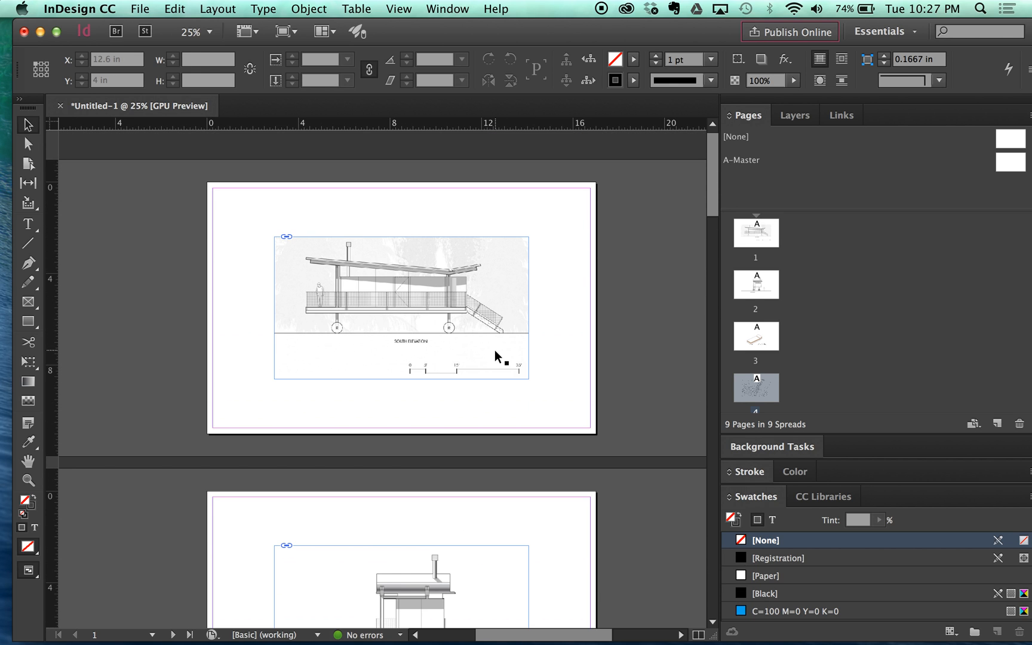
scroll(493, 355, "down", 2)
left_click(447, 261)
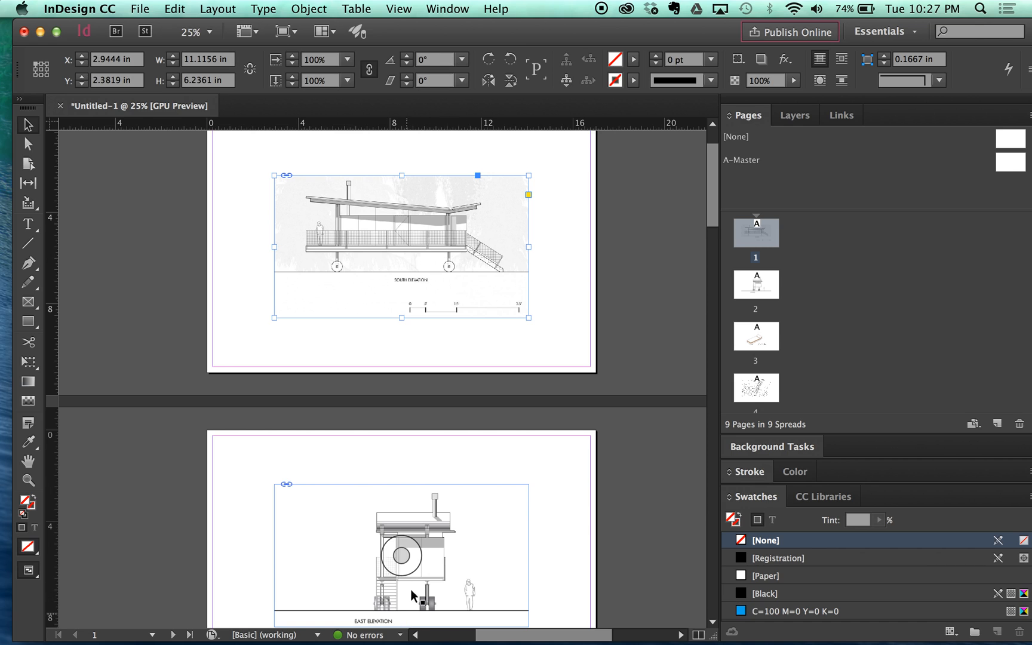
left_click_drag(472, 236, 411, 236)
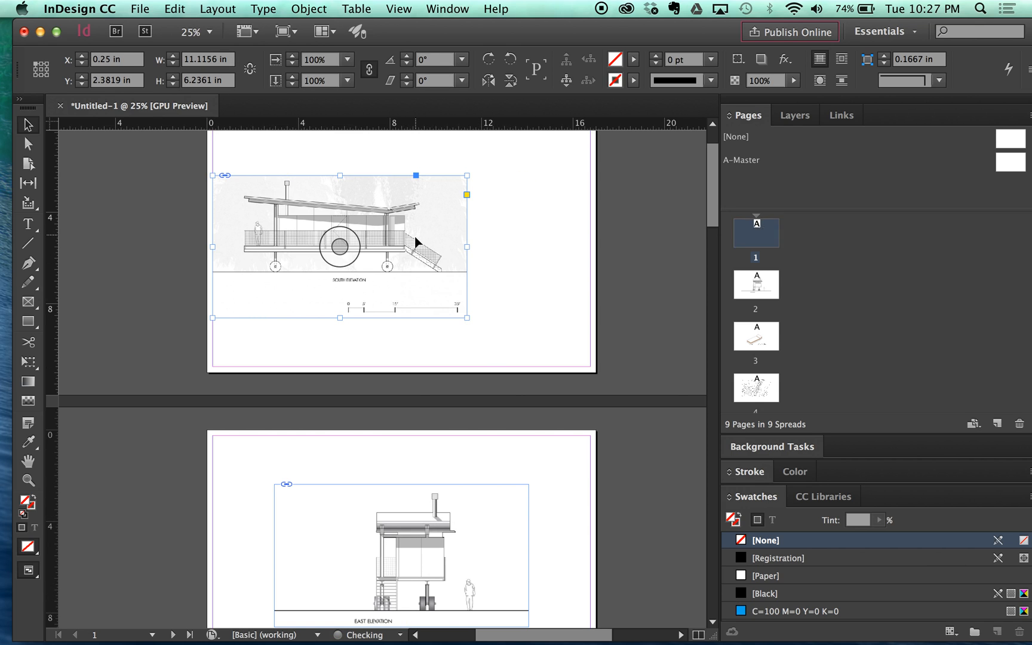
Copy the East Elevation frame from page 2 onto page 1 and align it with the right margin at Y 2.3819 in
left_click(427, 511)
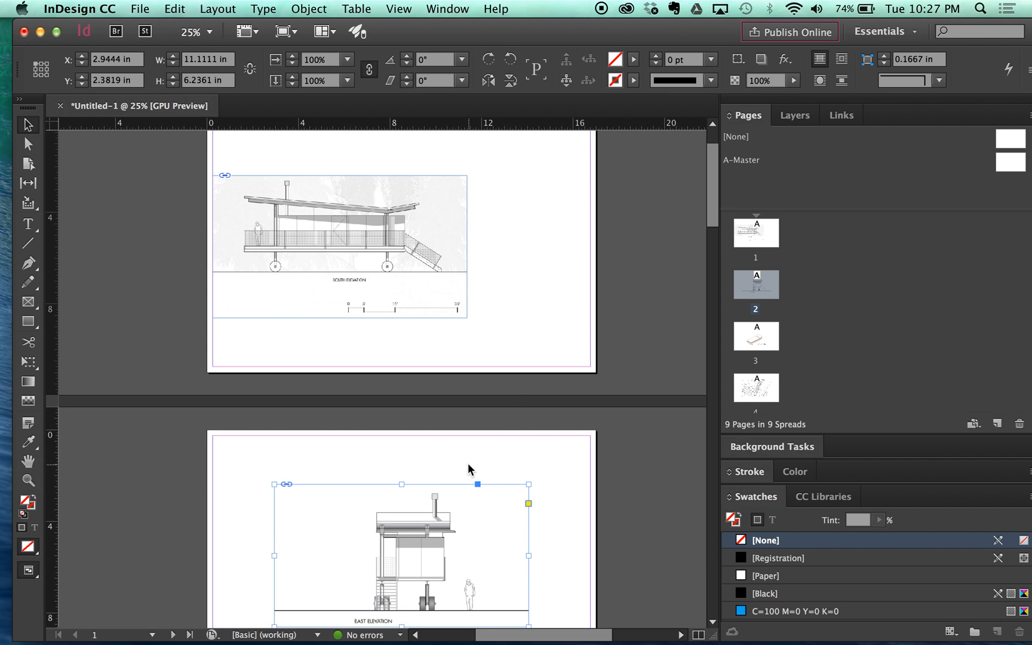
right_click(473, 563)
left_click(512, 173)
right_click(507, 222)
left_click(520, 246)
left_click_drag(484, 249, 545, 237)
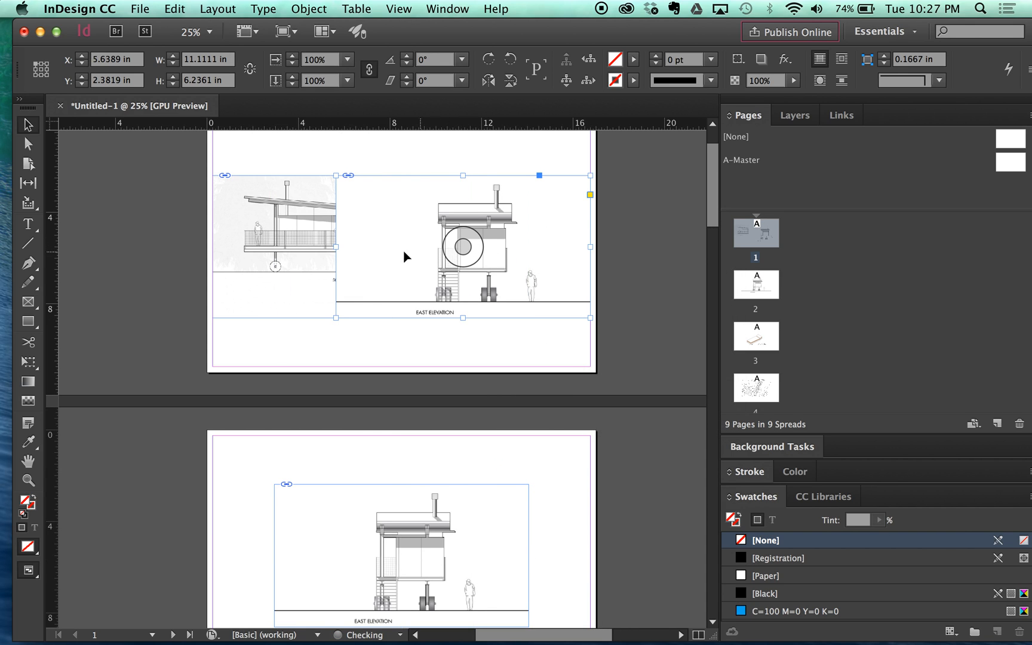
Crop the East Elevation copy to about 6.9 in wide, try moving it up and right, and undo that move
left_click_drag(336, 245, 401, 245)
left_click_drag(588, 247, 549, 232)
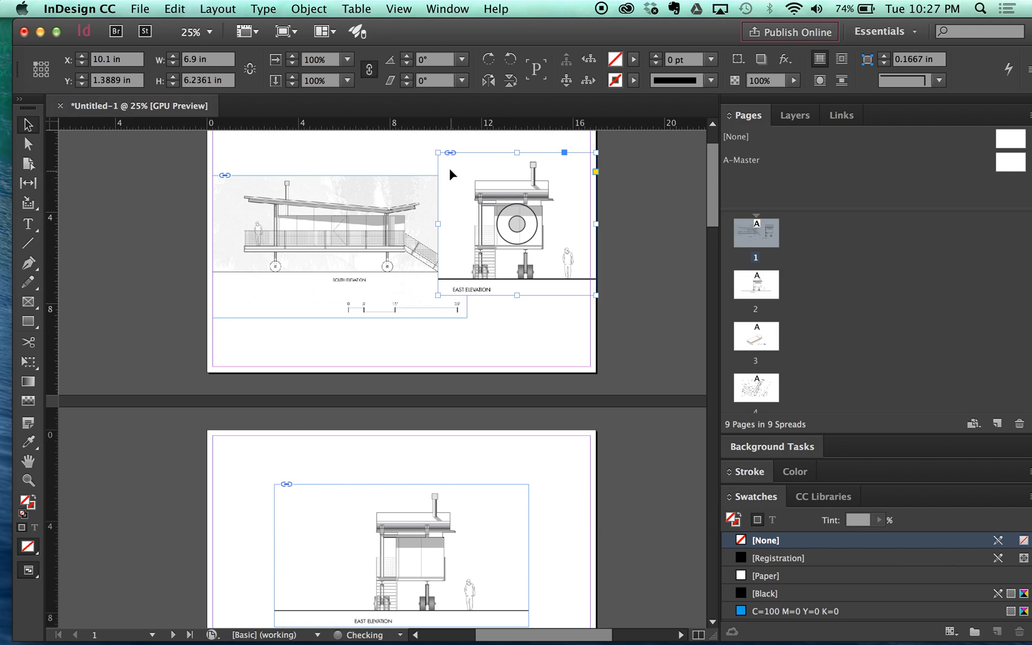
key("super+z")
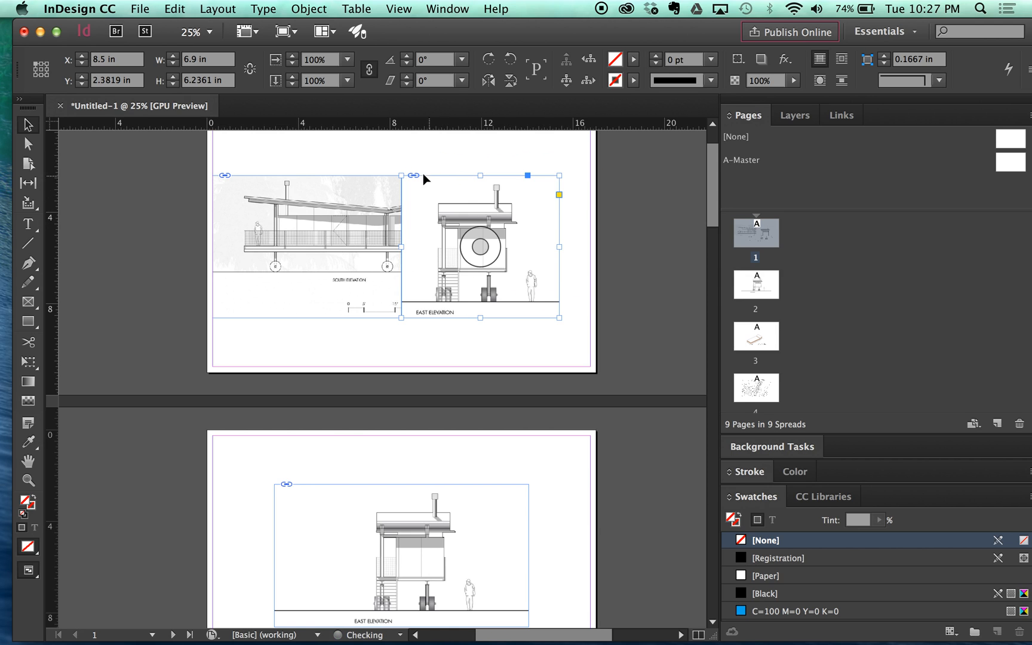
Scale the East Elevation copy down to about 5.31 x 4.80 in and place it beside the South Elevation at the same top height
left_click_drag(404, 178, 438, 208)
left_click_drag(531, 238, 567, 215)
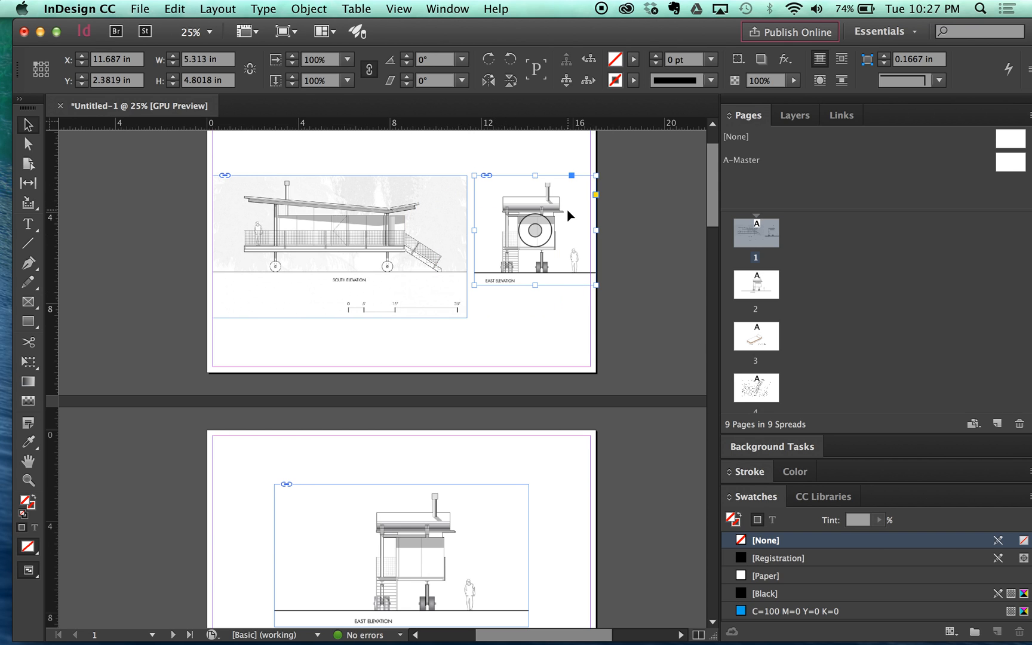
left_click(458, 338)
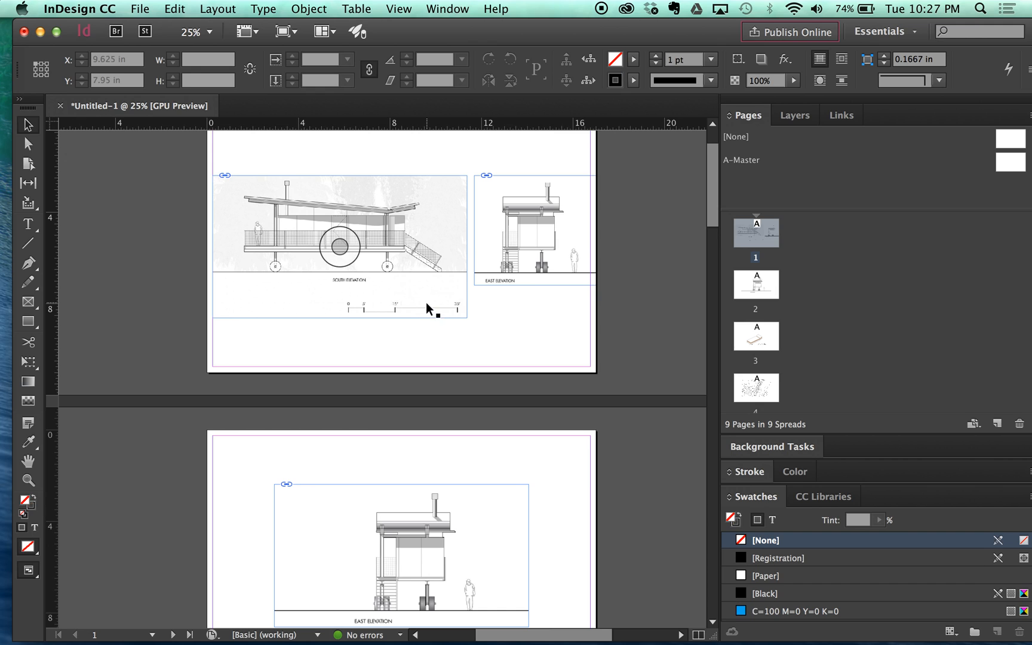
Crop both elevation frames on page 1 just below their ground lines and trim the East Elevation's right edge to the margin
left_click(423, 302)
left_click_drag(343, 317, 347, 276)
left_click(473, 259)
left_click(485, 260)
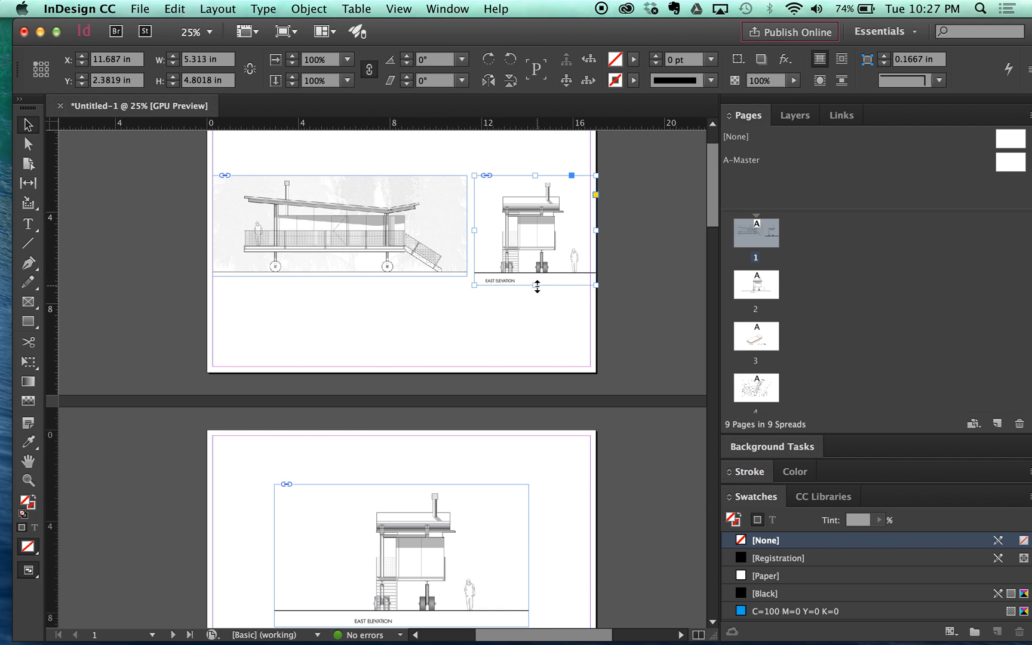
left_click_drag(535, 285, 536, 275)
left_click(518, 311)
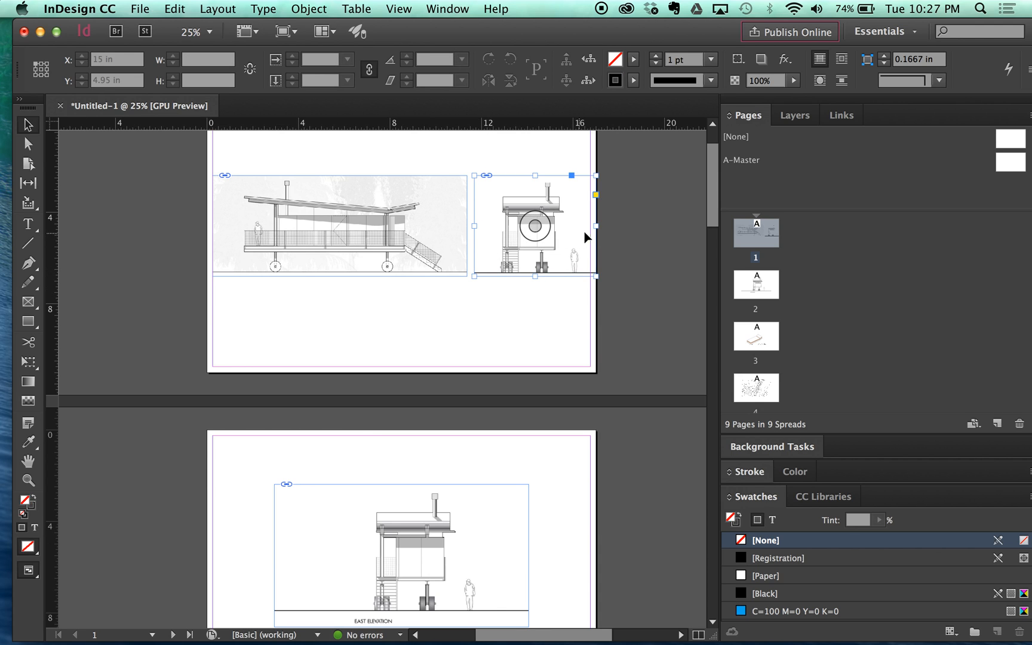
left_click_drag(595, 225, 590, 240)
left_click(276, 296)
Delete the original East Elevation frame from page 2 and remove the emptied page 2 spread
scroll(276, 298, "down", 4)
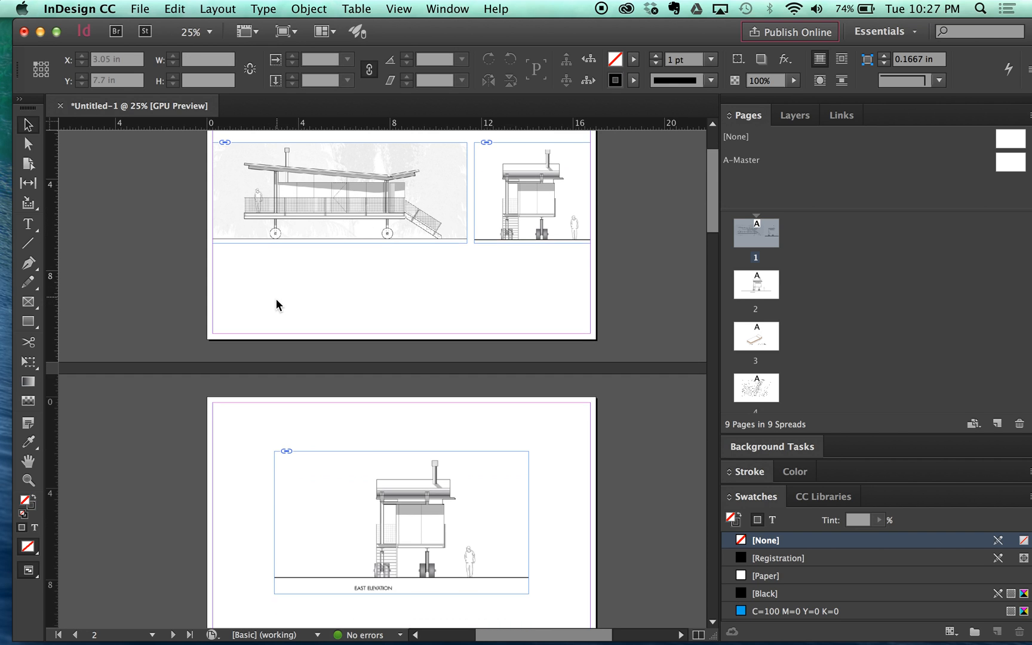
left_click(417, 397)
key("BackSpace")
scroll(414, 403, "down", 10)
scroll(416, 395, "up", 2)
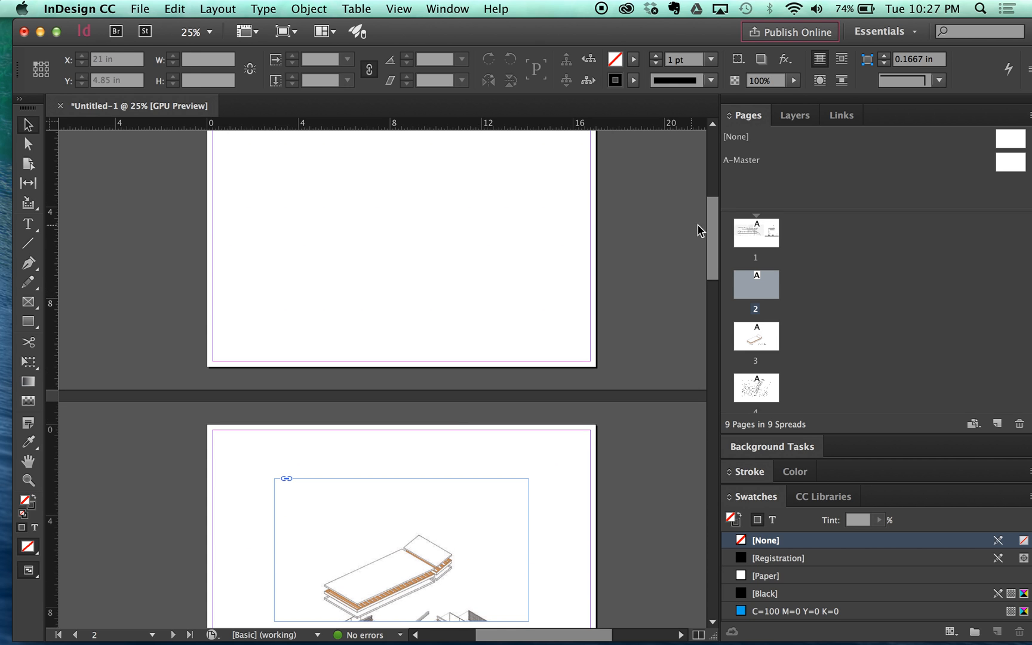
right_click(747, 284)
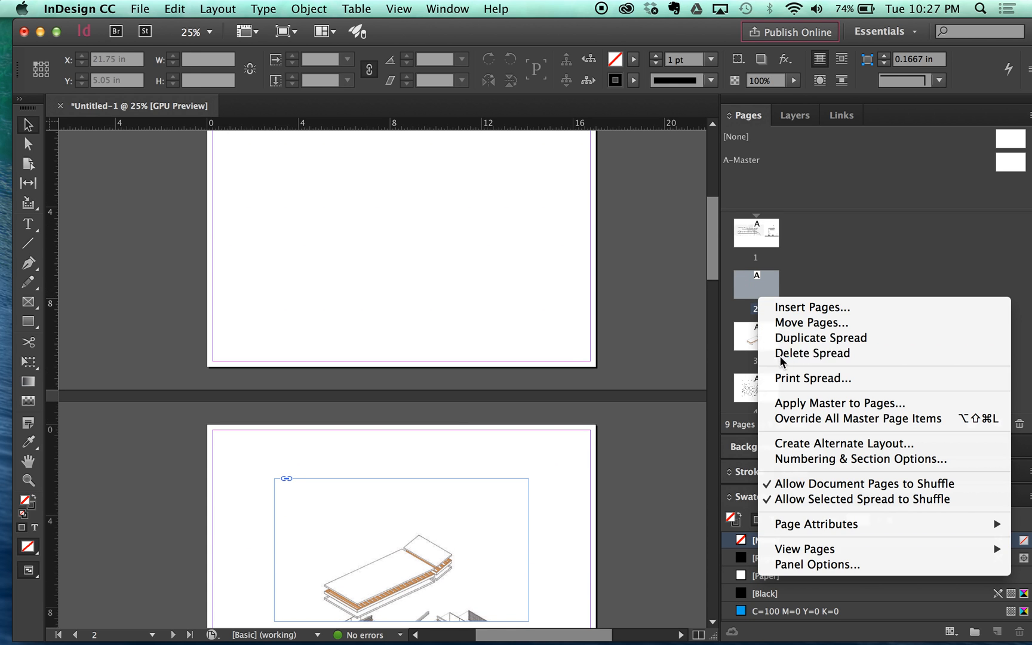
left_click(782, 352)
Place the exploded axonometric against page 2's right margin, enlarge its frame to about 9.8 x 10.75 in, and fit the content proportionally
left_click(399, 289)
scroll(410, 293, "up", 5)
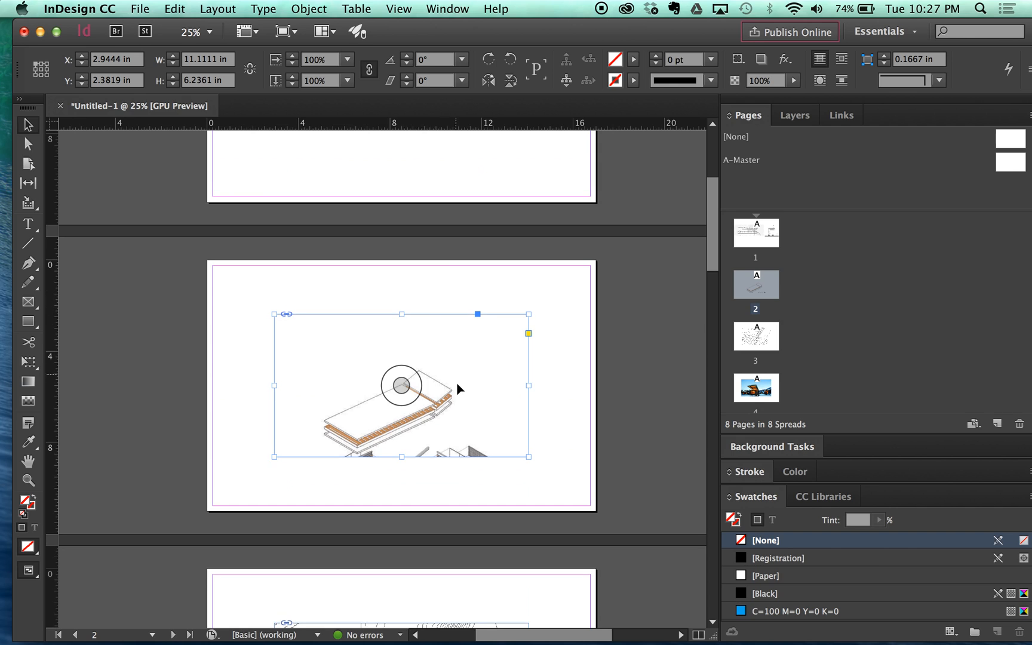
left_click_drag(460, 394, 521, 340)
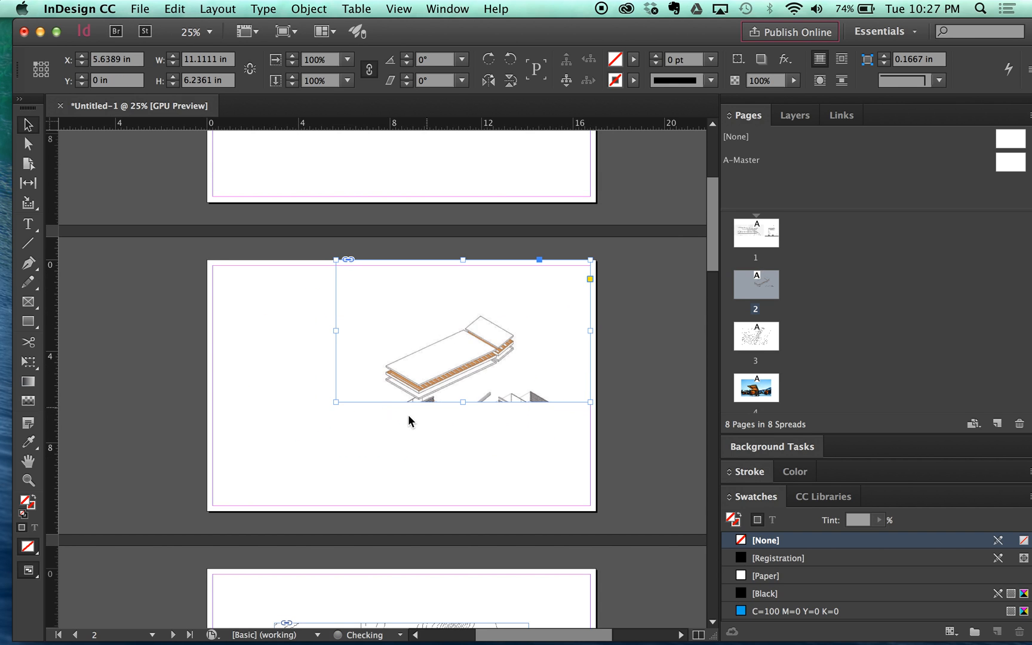
mouse_move(336, 402)
left_mouse_down()
mouse_move(363, 454)
mouse_move(366, 505)
left_mouse_up()
right_click(405, 392)
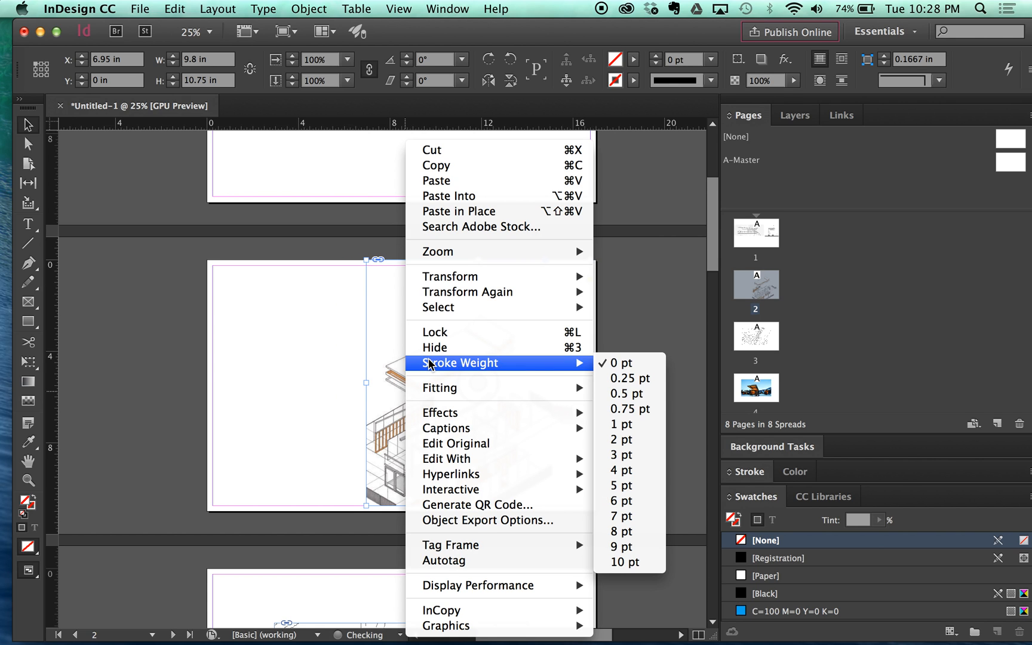
mouse_move(439, 387)
left_click(679, 404)
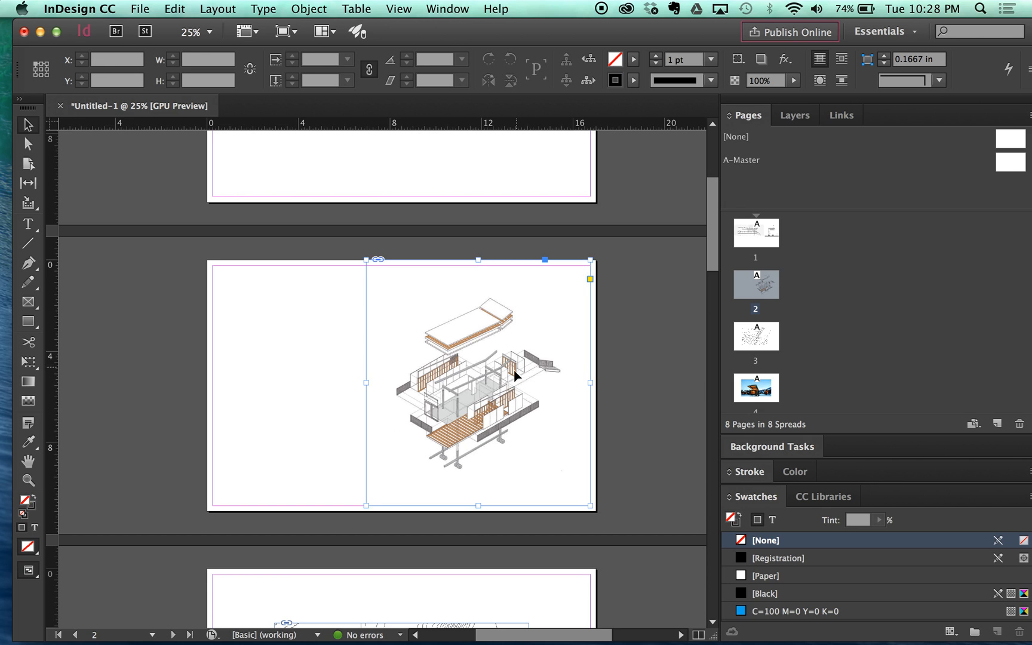
Scale the exploded axonometric down slightly and centre it vertically on the right side of page 2
left_click_drag(367, 505, 377, 476)
mouse_move(588, 260)
left_mouse_down()
mouse_move(559, 283)
mouse_move(580, 270)
left_mouse_up()
left_click_drag(528, 357, 528, 374)
left_click(604, 343)
scroll(601, 353, "down", 1)
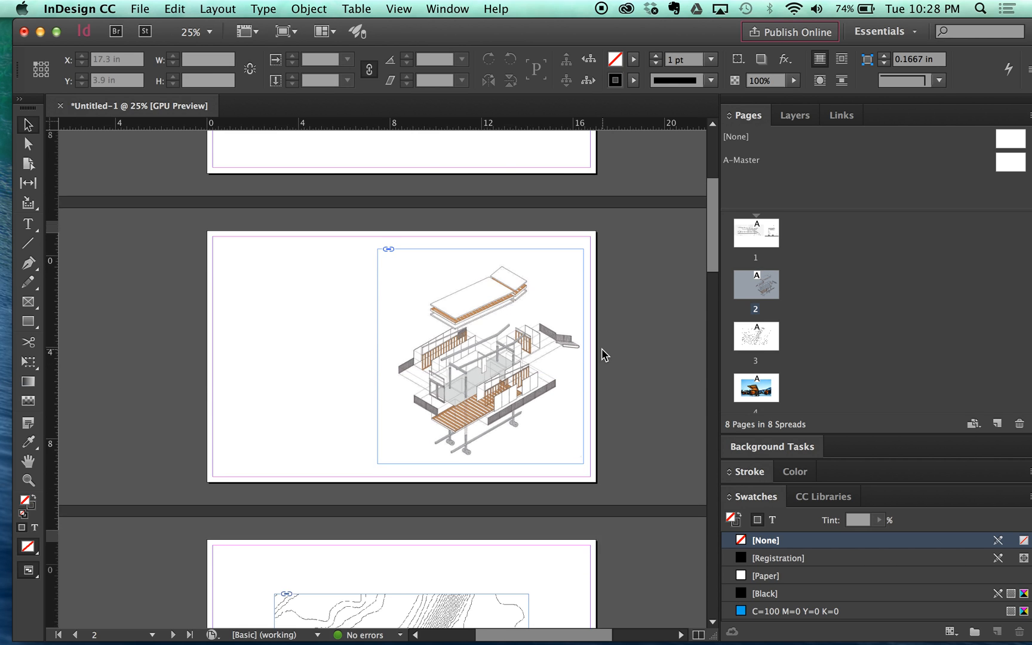
Move the site plan to page 3's top-left margin corner and enlarge it to about 14.5 x 12.26 in
scroll(601, 348, "down", 6)
left_click(465, 487)
scroll(467, 460, "down", 1)
left_click_drag(467, 431, 406, 383)
left_click_drag(467, 481, 543, 578)
left_click(481, 526)
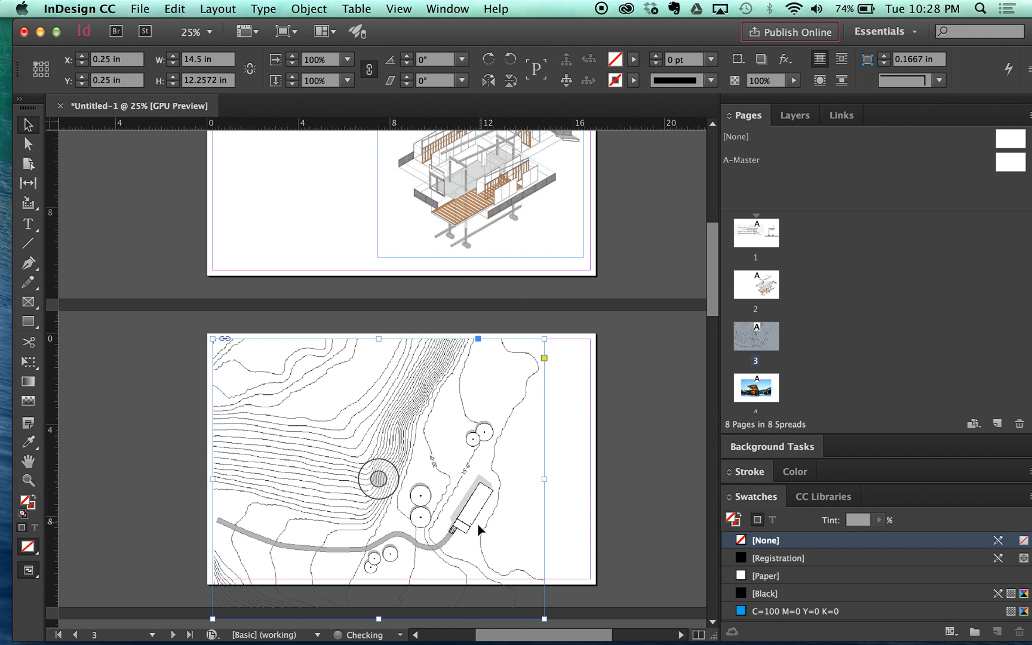
Crop the site plan's bottom edge up to the page 3 margin, leaving its frame 10.5 in high
scroll(388, 597, "down", 1)
left_click_drag(381, 615, 384, 575)
left_click(559, 506)
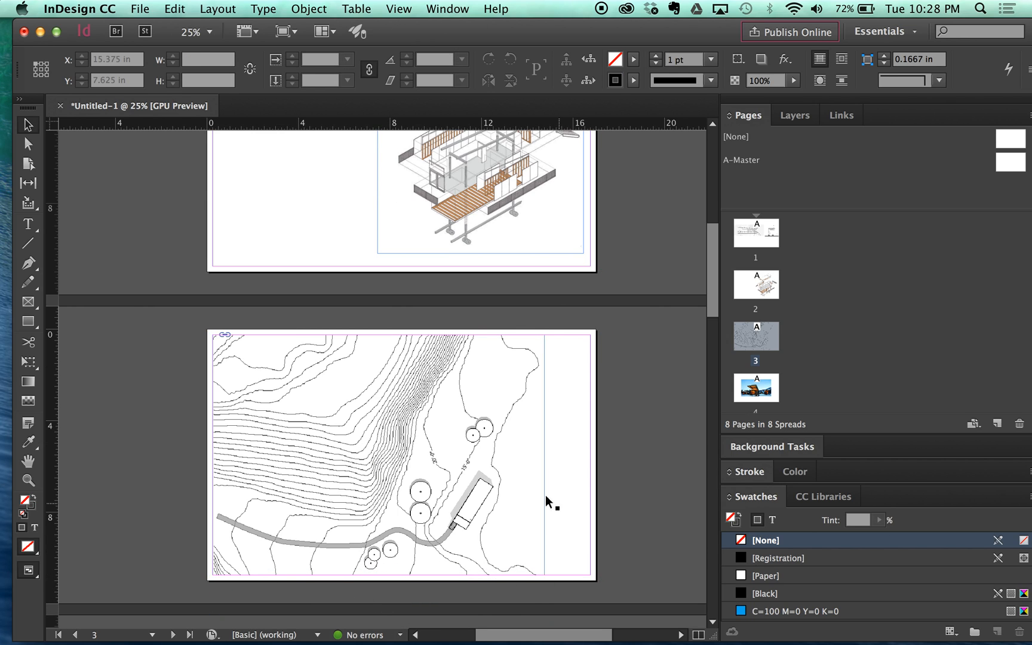
Enlarge the site plan to about 16.53 in wide to span the page 3 margins and crop its top to the margin
left_click(540, 455)
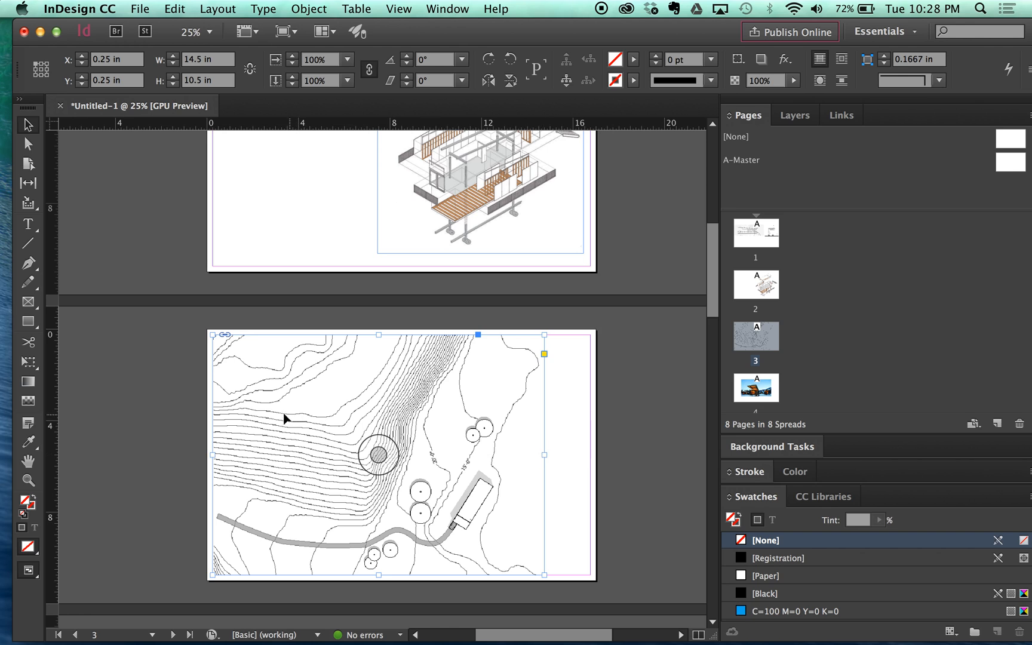
left_click_drag(211, 338, 166, 301)
left_click_drag(460, 415, 471, 414)
left_click_drag(400, 301, 402, 335)
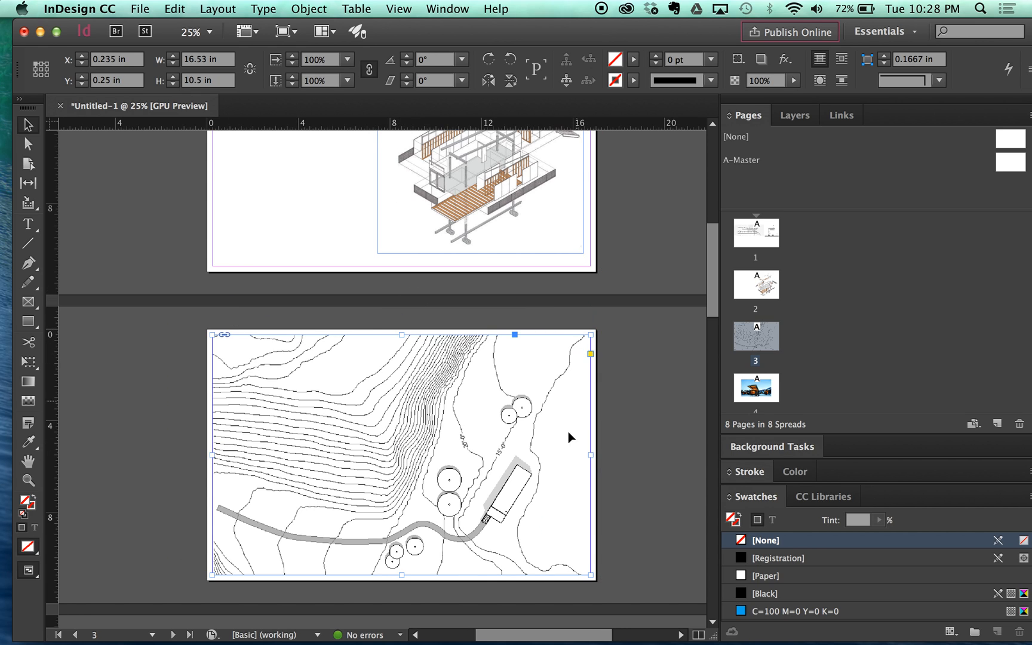
left_click(642, 412)
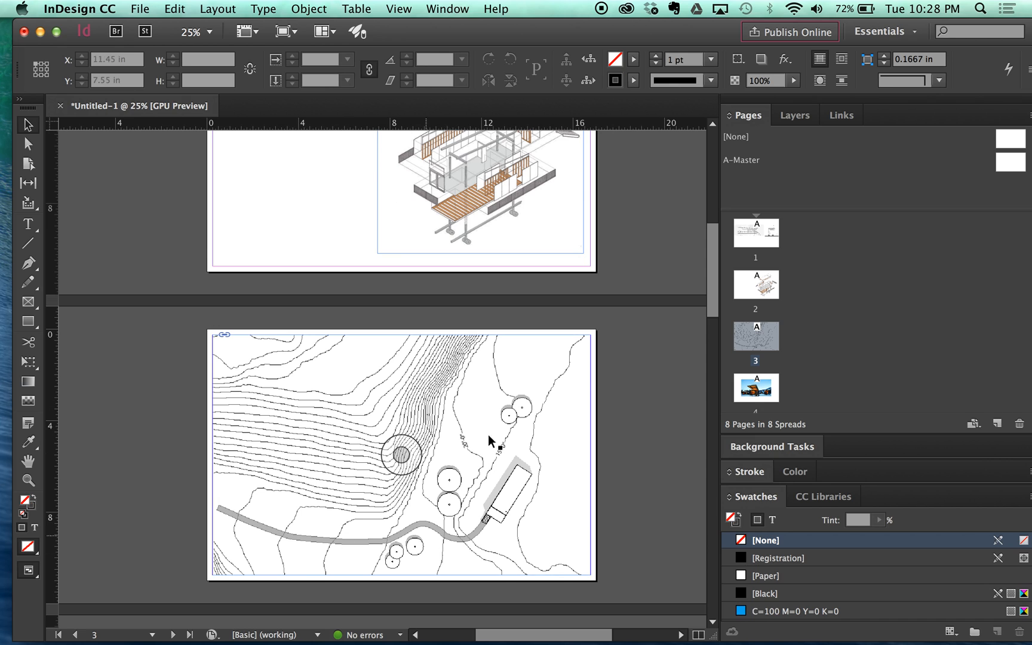
Move the snowy hut photo to page 4's top-left margin corner and scale it to about 18.72 x 10.51 in
scroll(453, 487, "down", 10)
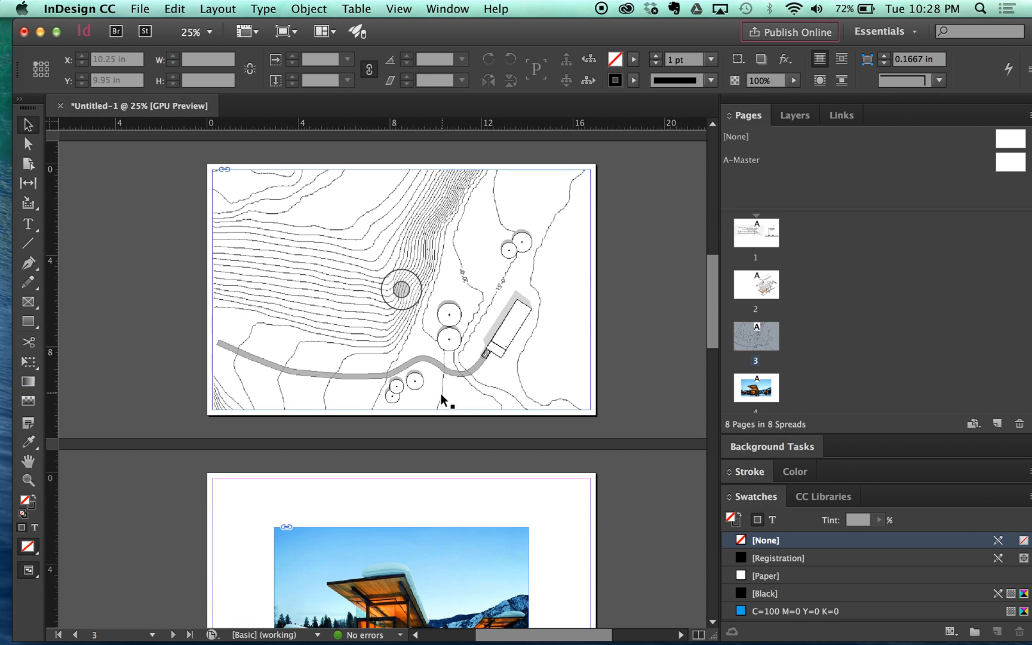
left_click(455, 394)
scroll(468, 370, "down", 1)
left_click_drag(473, 352, 417, 298)
left_click_drag(467, 407, 605, 508)
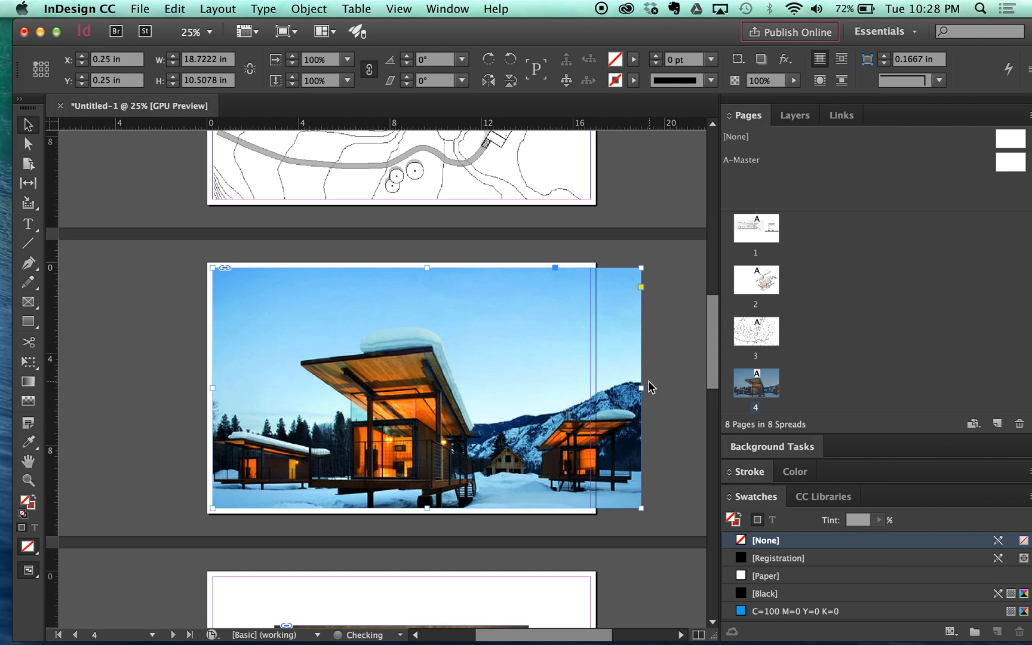
Shift the page 4 photo left to about X -0.47 in and crop both of its sides to the page margins
left_click_drag(562, 394, 545, 394)
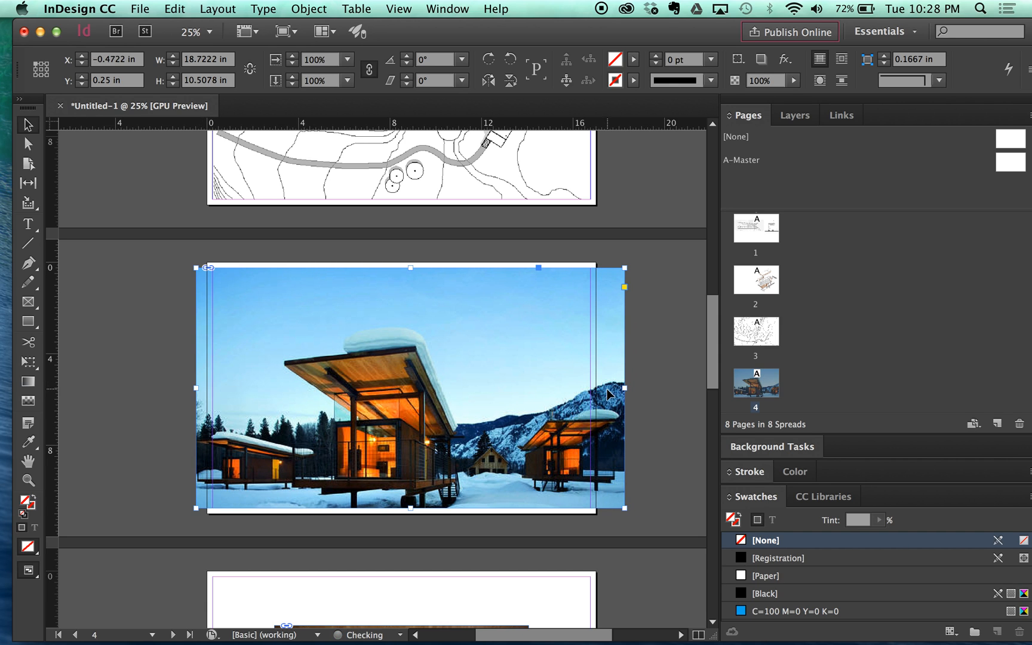
left_click_drag(624, 390, 591, 391)
left_click(188, 402)
left_click(196, 387)
left_click_drag(197, 388, 213, 389)
left_click(179, 392)
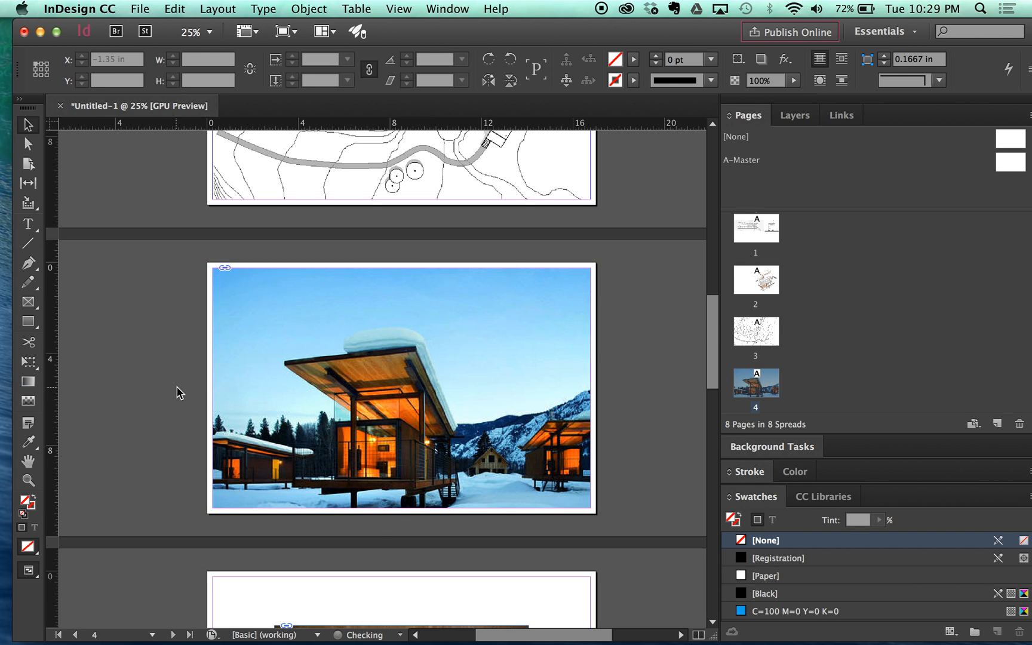
Move the interior photo to page 5's top-left margin corner and reshape its frame to about 8.83 x 10.75 in
scroll(184, 391, "down", 5)
scroll(358, 382, "down", 3)
left_click(385, 376)
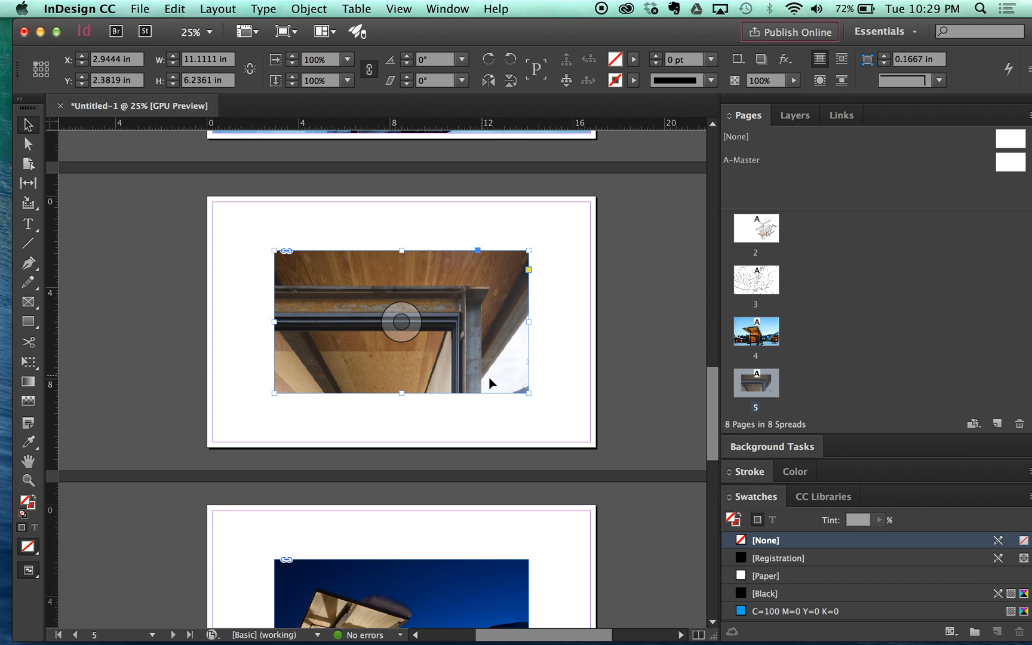
left_click_drag(528, 394, 476, 363)
left_click_drag(463, 325, 402, 274)
scroll(391, 298, "down", 1)
scroll(385, 305, "up", 1)
left_click_drag(313, 314, 303, 449)
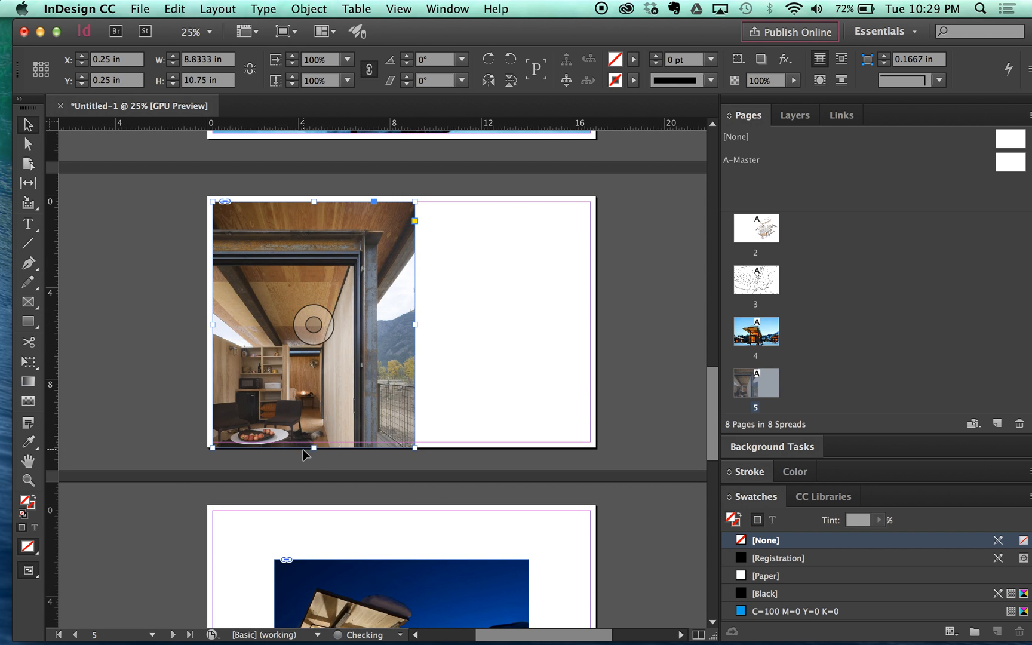
Fit the interior photo proportionally in its frame, scale it to about 8.44 x 10.27 in and shift it left
right_click(357, 385)
mouse_move(413, 307)
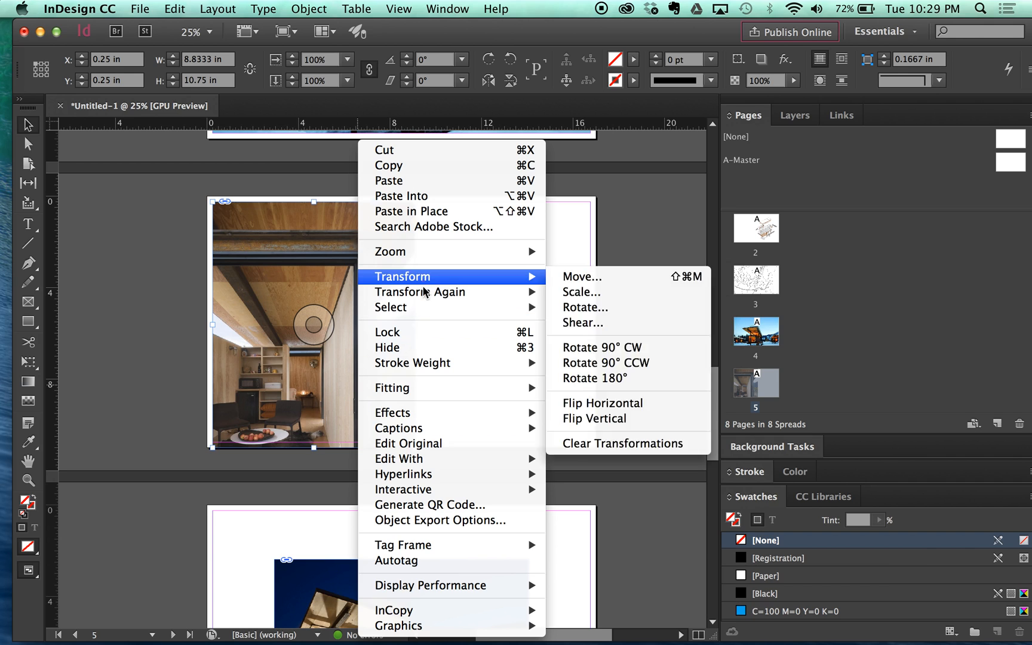
mouse_move(426, 388)
left_click(591, 404)
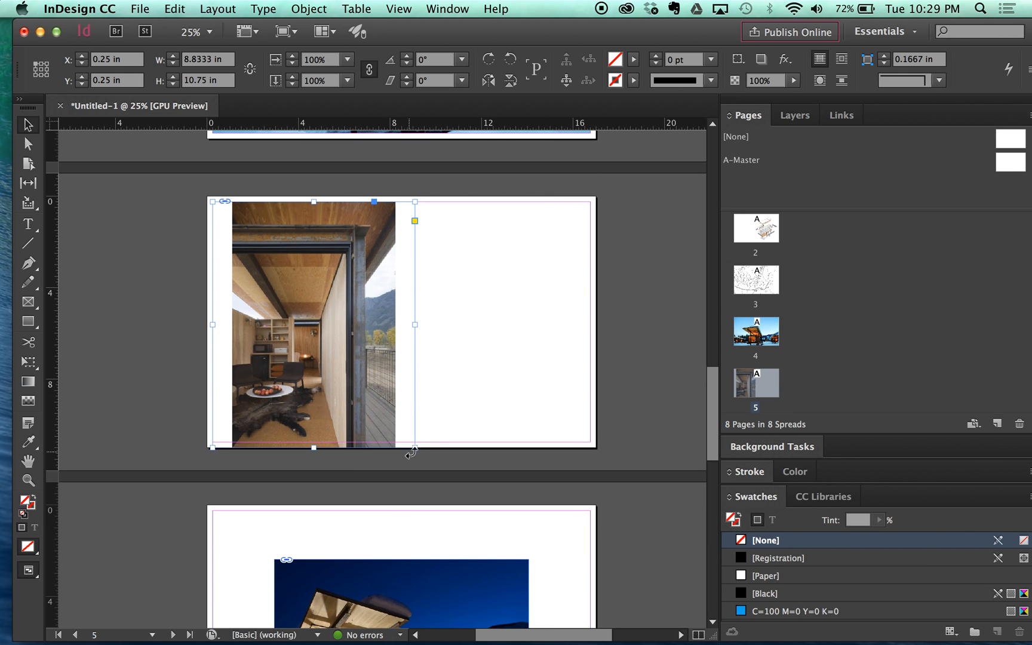
left_click_drag(412, 450, 405, 436)
left_click_drag(361, 402, 338, 394)
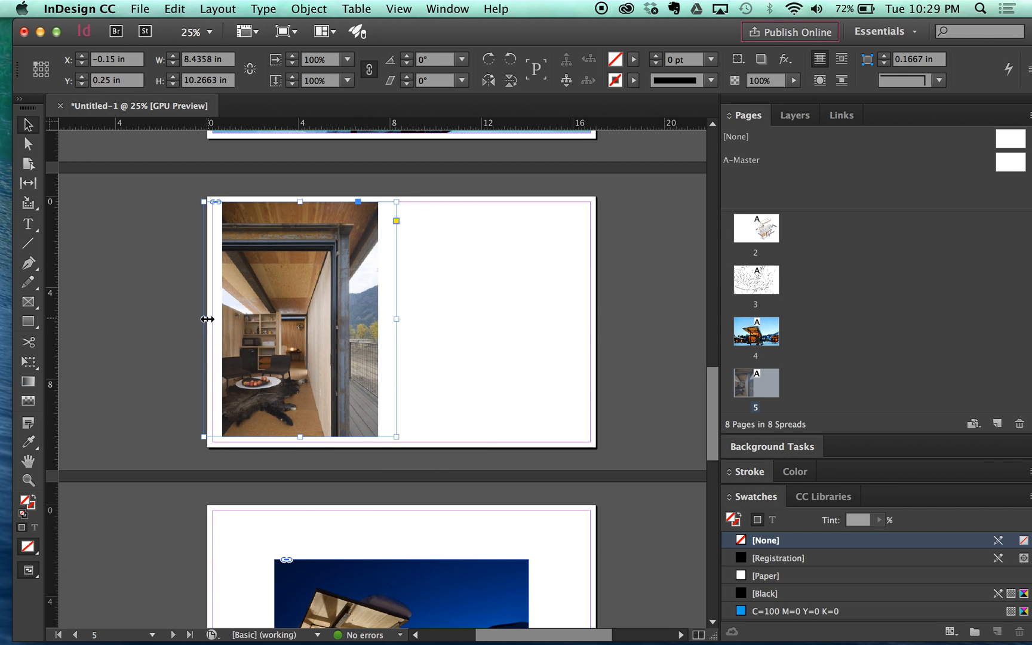
Crop the interior photo frame's empty sides to about 6.9 in wide, then align it to the left margin and scale it to the bottom margin
scroll(229, 329, "up", 5)
scroll(231, 336, "down", 4)
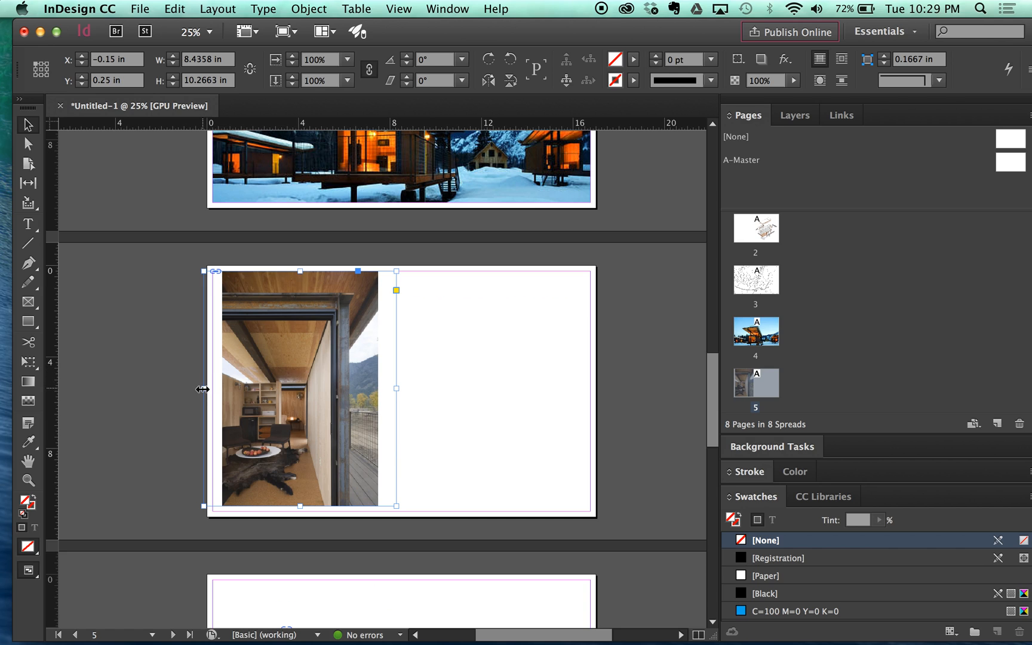
left_click_drag(208, 388, 223, 387)
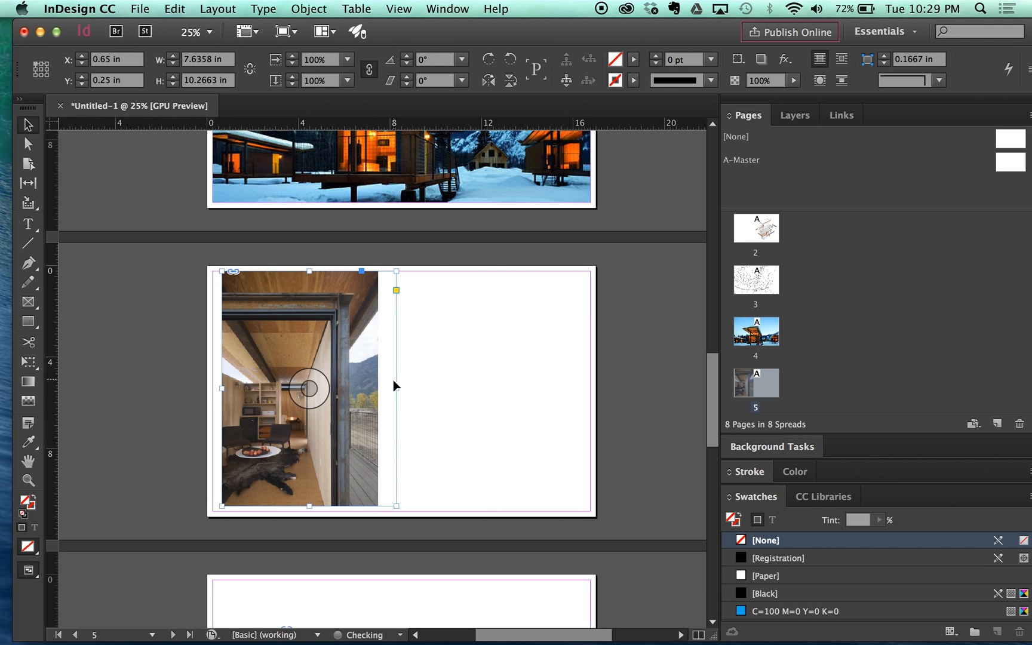
left_click_drag(394, 390, 365, 385)
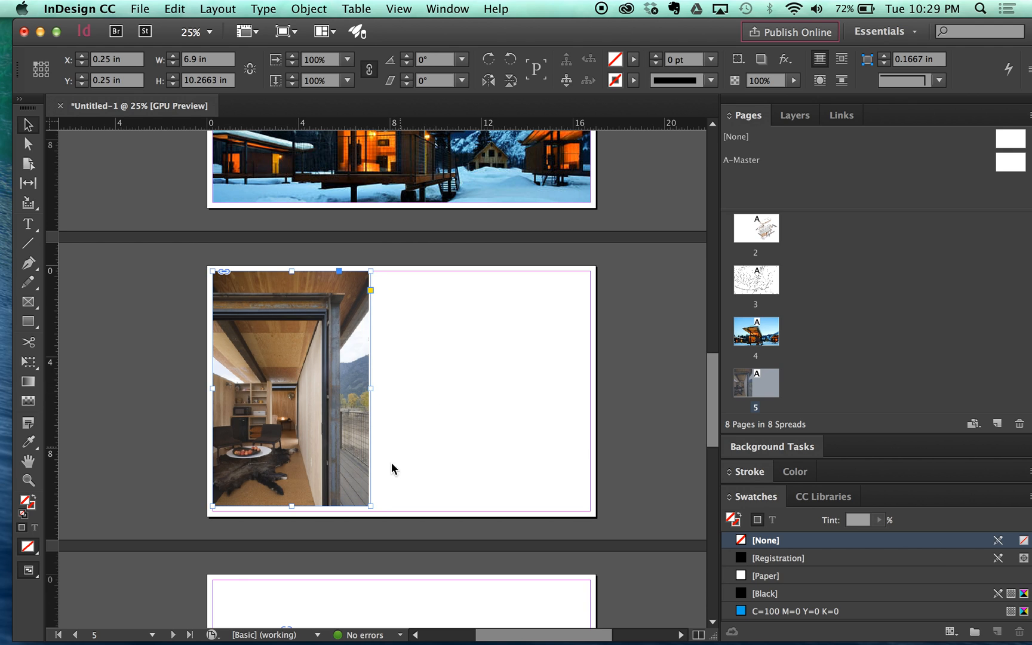
left_click_drag(372, 507, 375, 511)
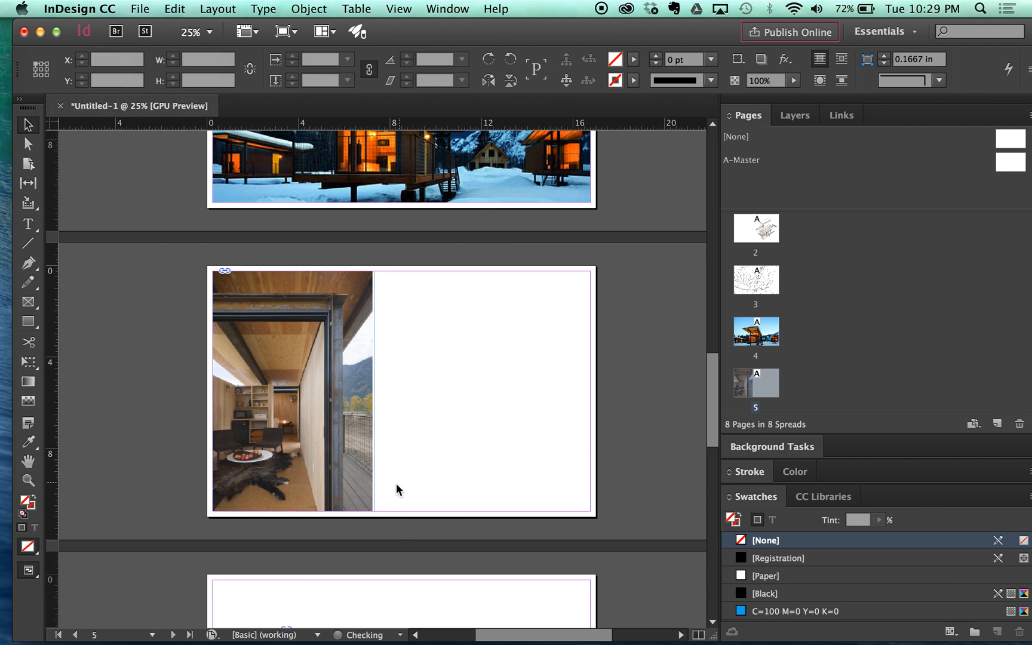
left_click(392, 382)
Move the night photo on page 6 up and left, partly past the page's top-left corner
scroll(415, 396, "down", 5)
left_click(416, 398)
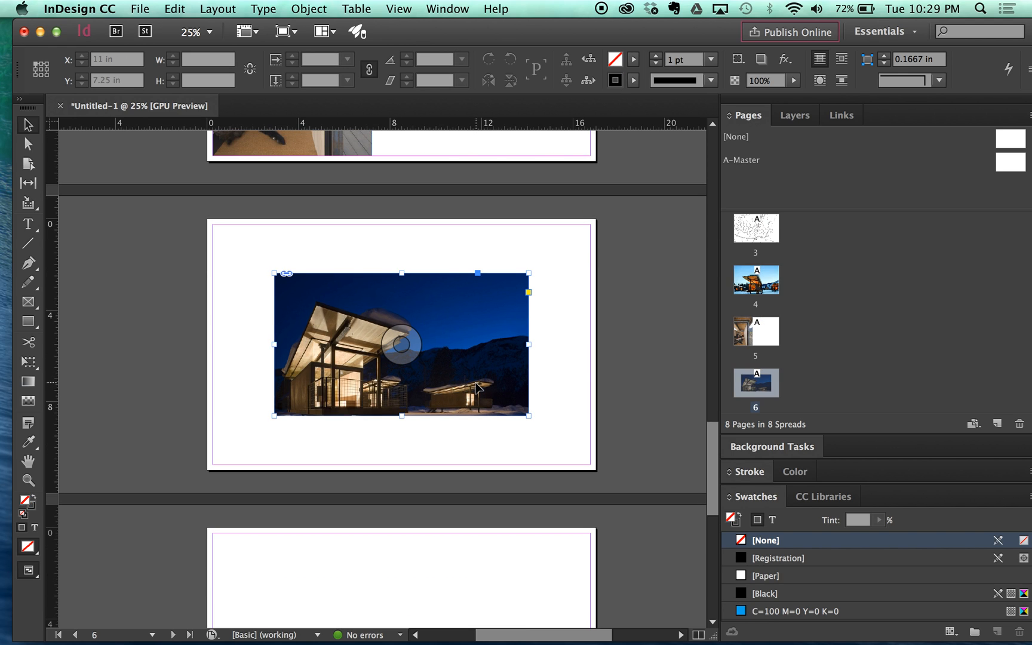
left_click_drag(501, 333, 419, 272)
Try deleting the wood ceiling photo from page 6 and resizing the night photo, and undo both changes
left_click(498, 332)
key("Delete")
left_click(418, 337)
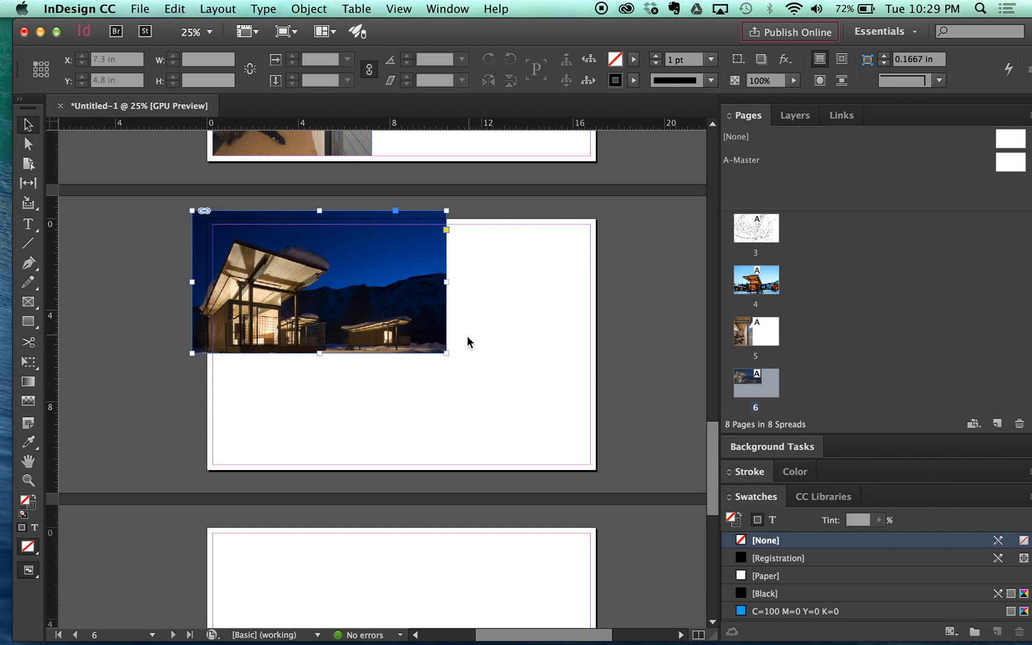
left_click_drag(448, 355, 467, 377)
key("super+z")
key("super+z")
Paste a copy of the wood ceiling photo beside the interior photo on page 5 and delete the original from page 6
scroll(508, 370, "up", 3)
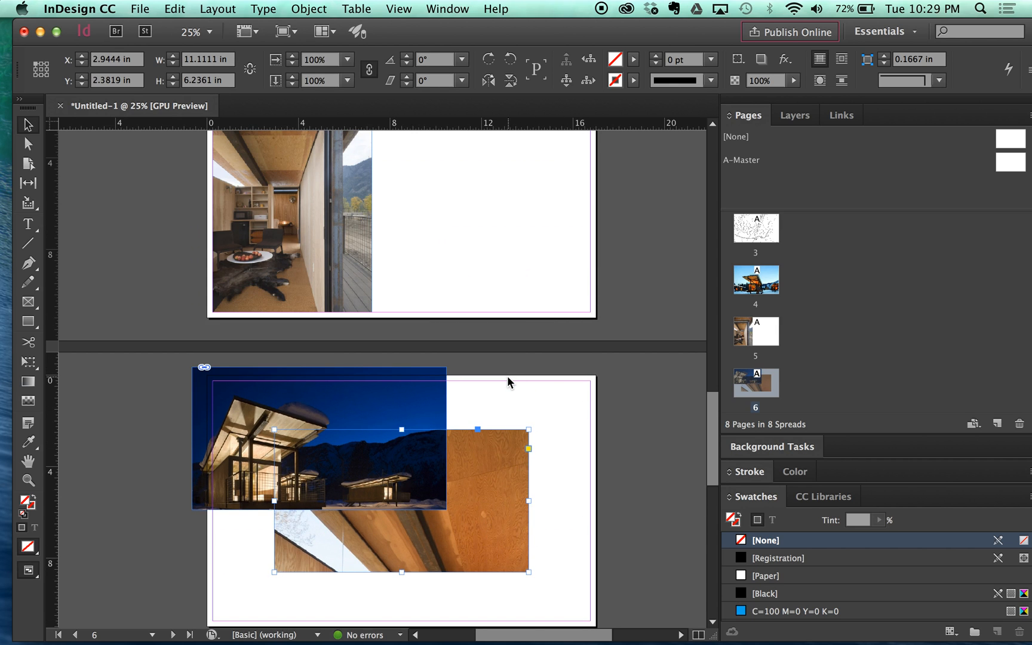
right_click(503, 270)
left_click(543, 294)
left_click_drag(472, 241, 598, 225)
scroll(543, 330, "up", 1)
left_click(502, 506)
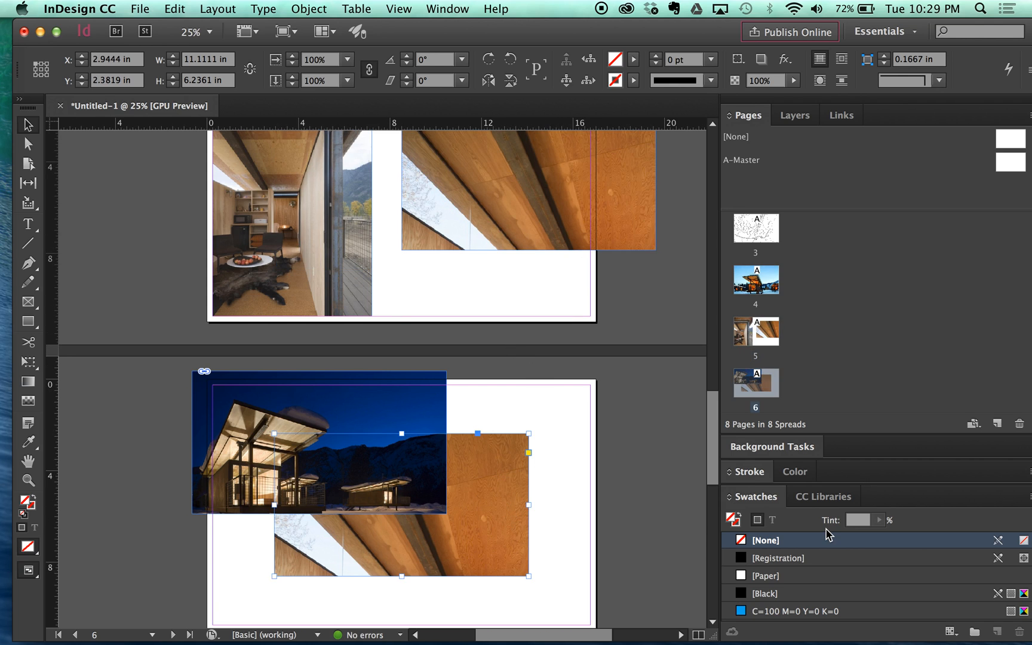
key("Delete")
Enlarge the night photo to about 20.33 x 11.41 in and position it over the whole of page 6
scroll(513, 508, "down", 4)
left_click(435, 366)
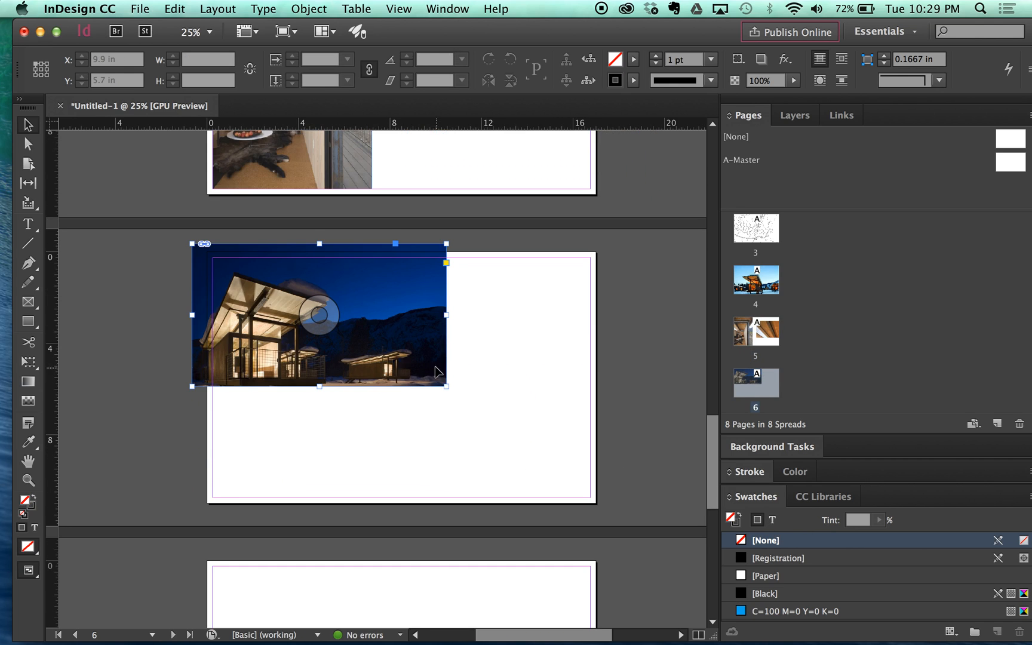
left_click_drag(446, 386, 617, 501)
left_click_drag(618, 381, 602, 384)
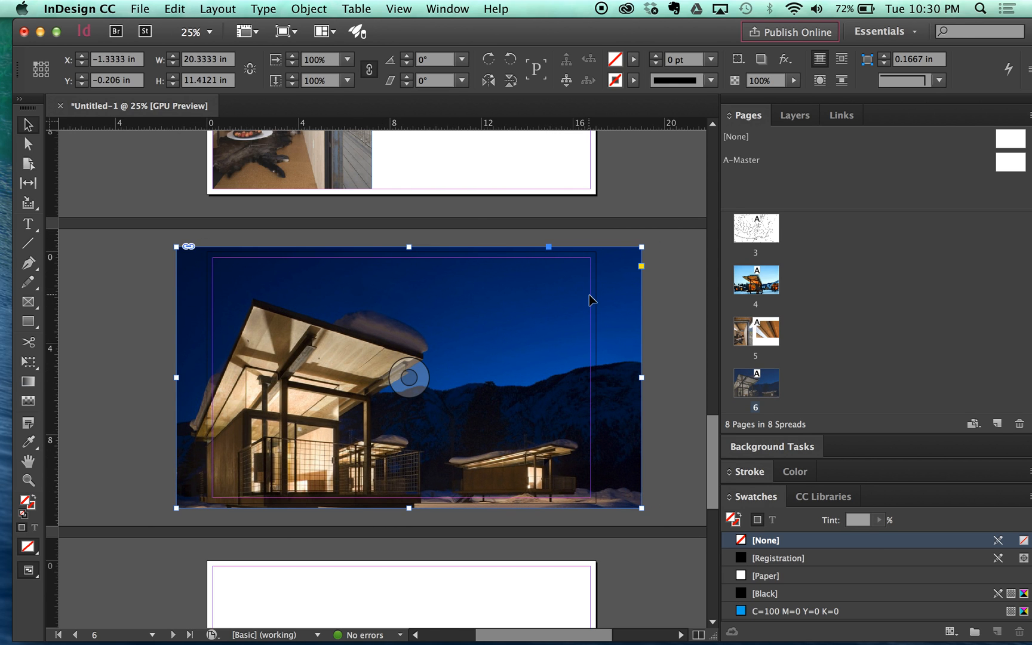
Crop the night photo's frame to about 17.63 x 11.3 in so it slightly overhangs the page 6 edges
scroll(590, 296, "up", 1)
scroll(605, 265, "up", 1)
scroll(604, 245, "down", 2)
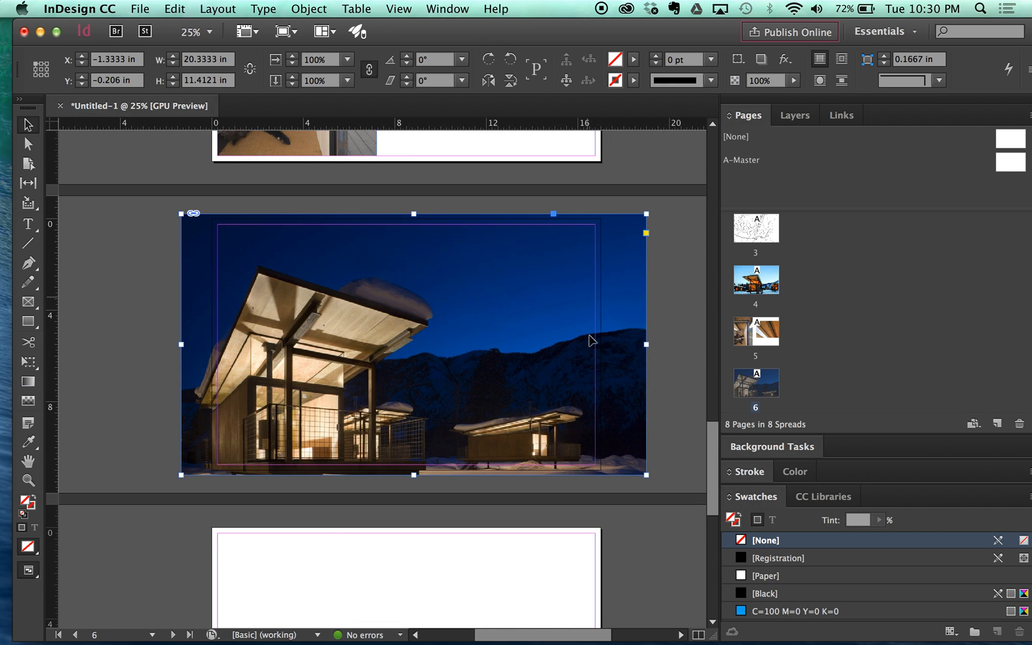
left_click_drag(645, 474, 602, 344)
left_click_drag(181, 346, 206, 345)
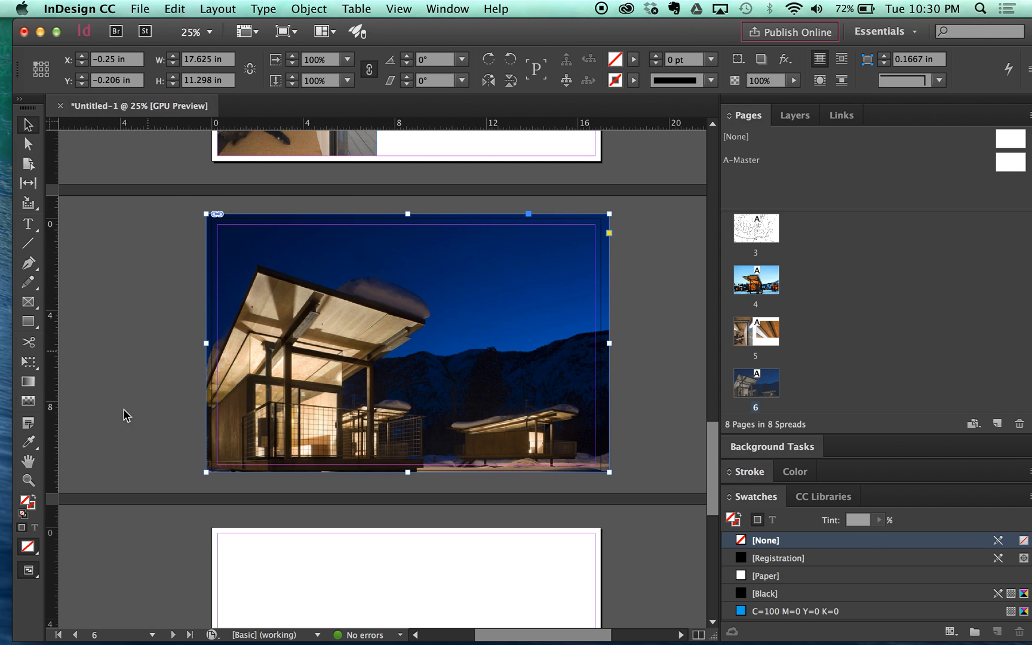
Shift the night image inside its frame up and right, to an offset of about -0.4 in, -1.79 in
scroll(197, 237, "up", 3)
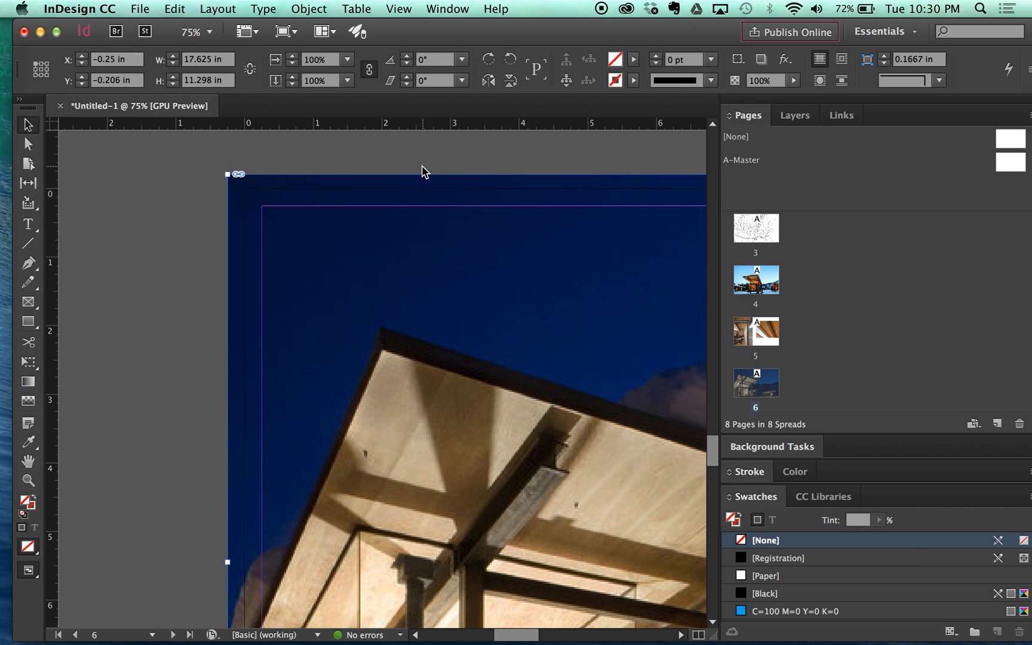
double_click(283, 229)
scroll(283, 226, "down", 3)
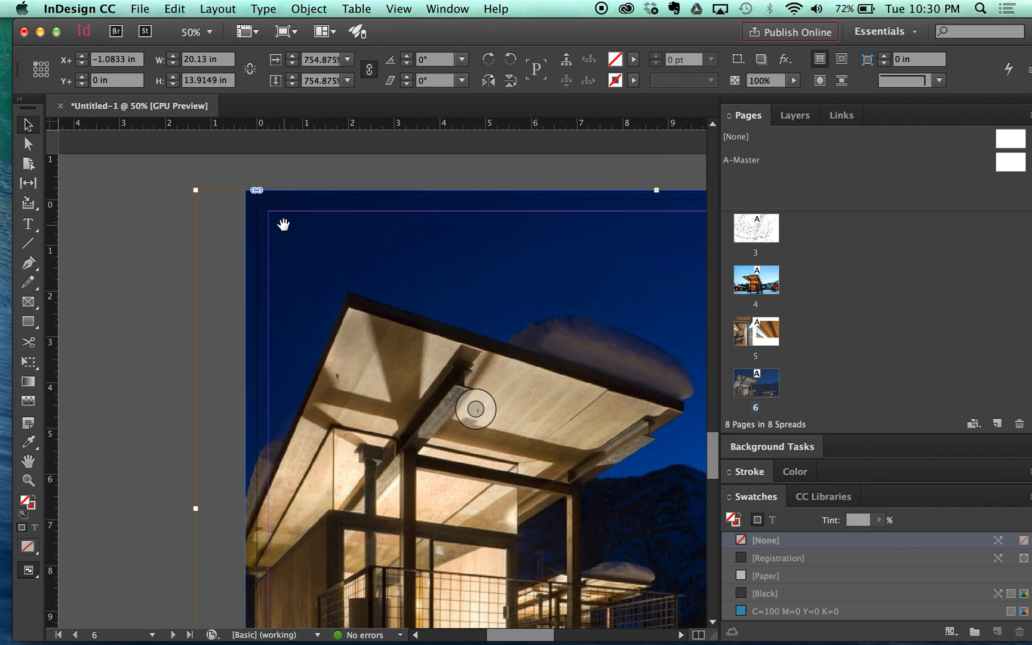
mouse_move(356, 300)
left_mouse_down()
mouse_move(389, 284)
mouse_move(359, 290)
mouse_move(345, 308)
left_mouse_up()
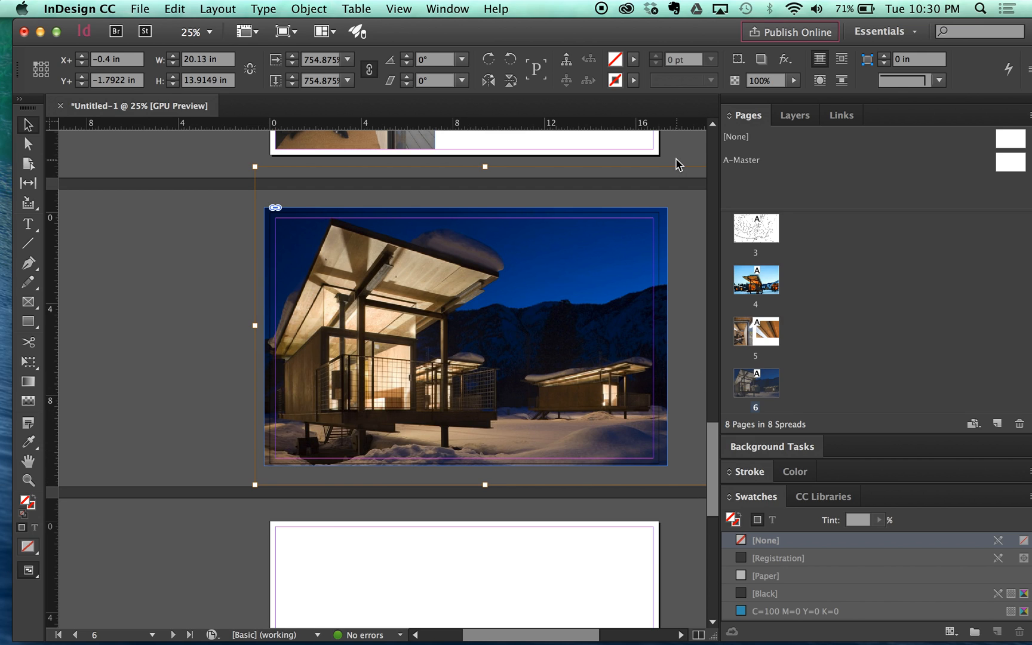
left_click(680, 245)
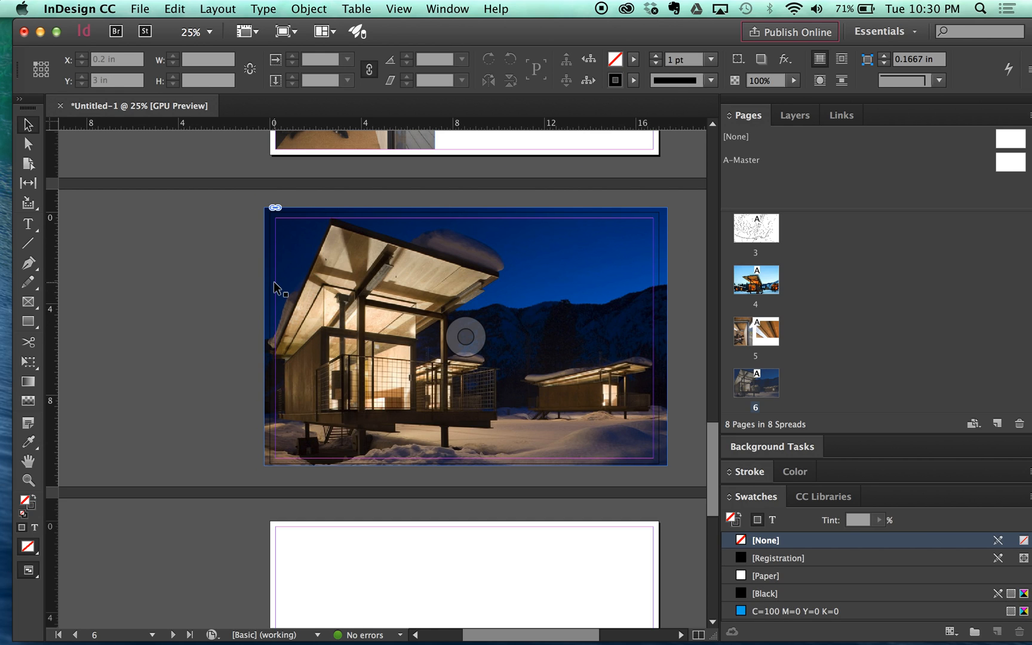
Try cropping the night photo's left edge to the margin and shifting the image left inside its frame, and undo both changes
left_click(296, 234)
left_click_drag(268, 336, 275, 336)
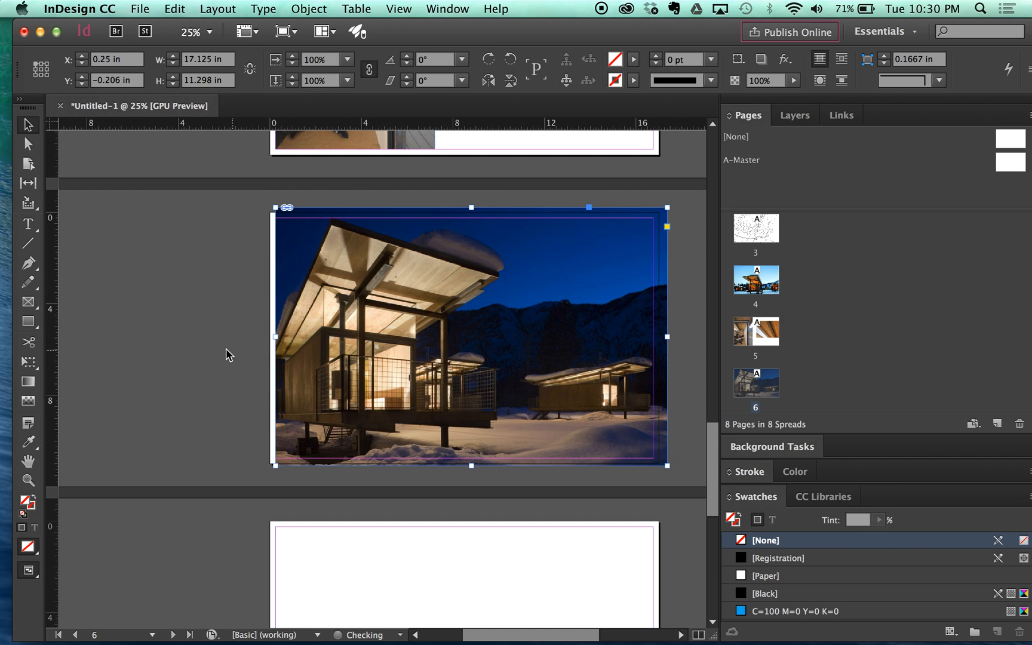
double_click(342, 305)
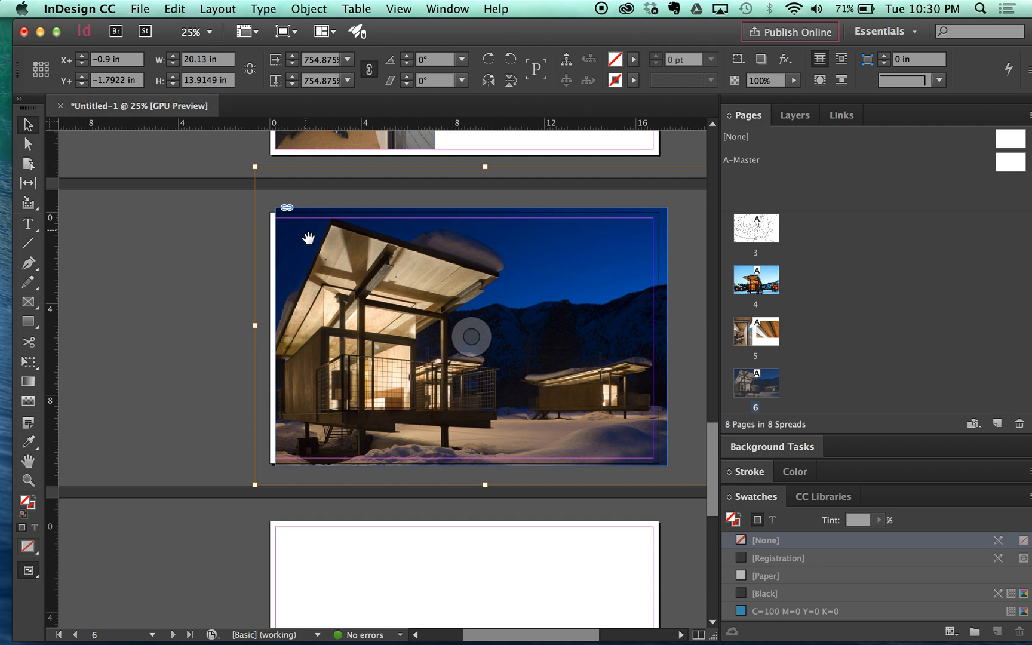
left_click_drag(331, 257, 261, 274)
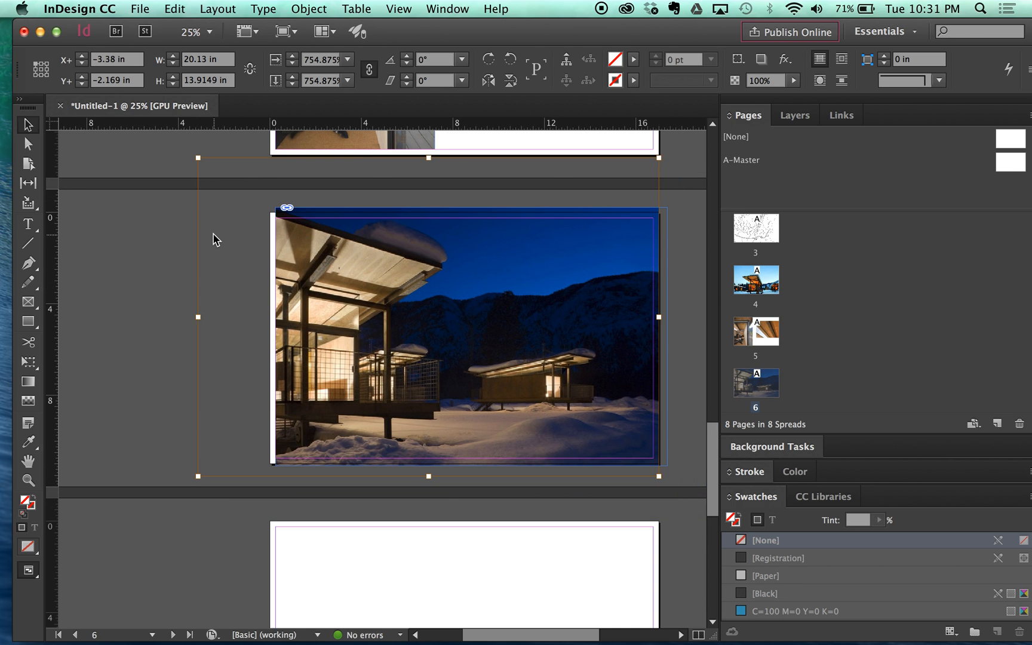
key("super+z")
key("super+z")
key("super+z")
key("super+z")
key("super+z")
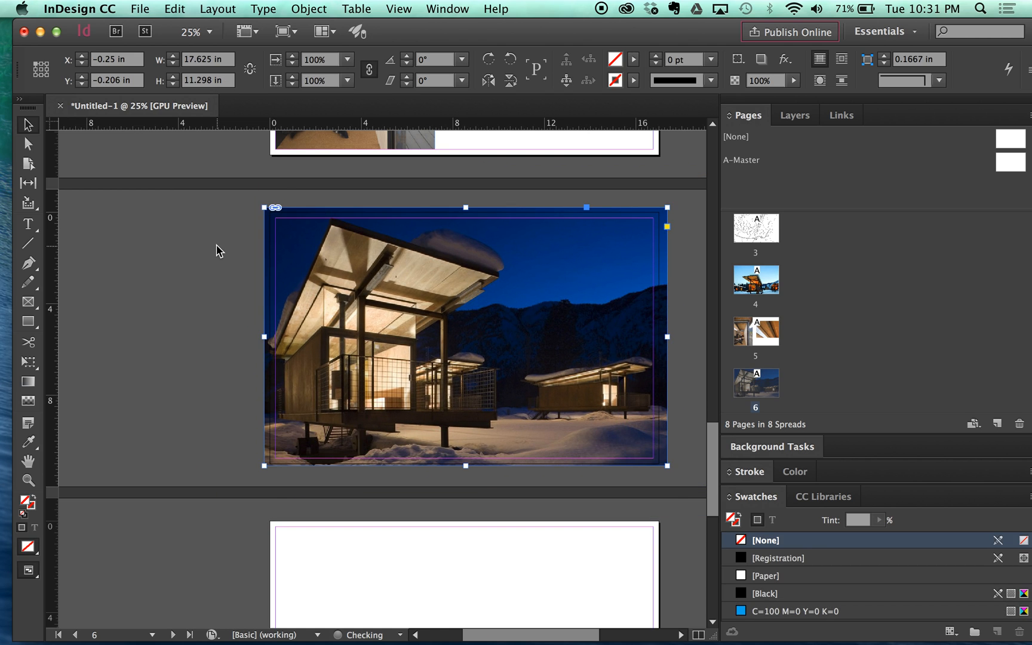
Move the wooden ceiling photo on page 5 beside the tall interior photo, down to the bottom margin, and crop its frame at the right margin
left_click(218, 250)
scroll(627, 201, "up", 10)
scroll(624, 237, "up", 3)
scroll(618, 273, "down", 10)
scroll(621, 270, "up", 4)
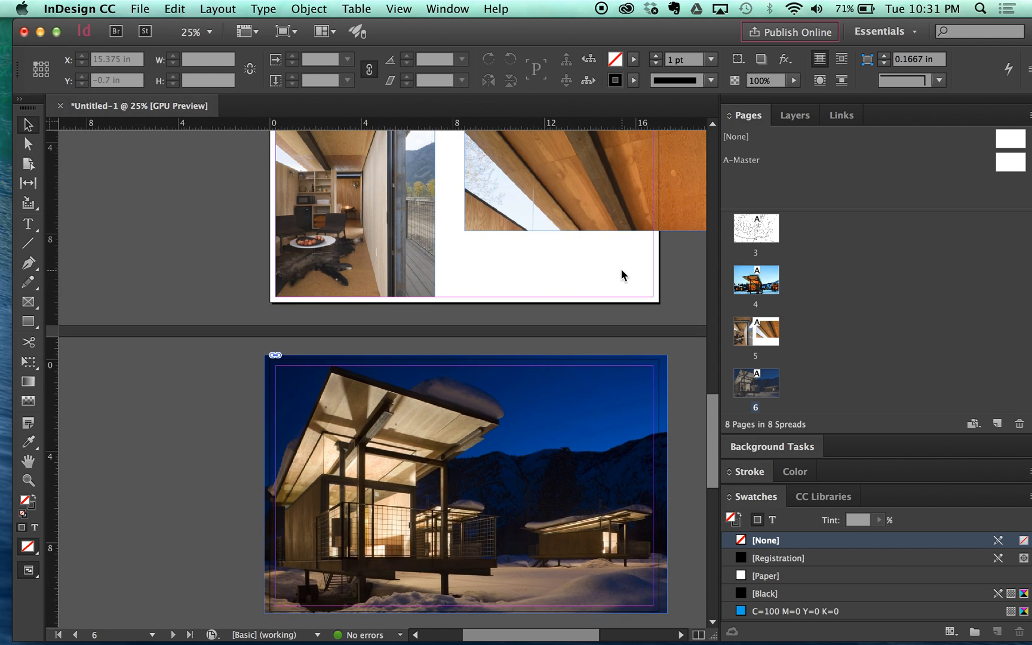
scroll(624, 262, "up", 3)
left_click_drag(538, 271, 513, 337)
left_click_drag(694, 308, 653, 307)
Scale the wooden ceiling photo down inside its frame so that more of the interior shows
double_click(636, 337)
left_click_drag(692, 617, 532, 379)
scroll(562, 351, "up", 1)
left_click(644, 329)
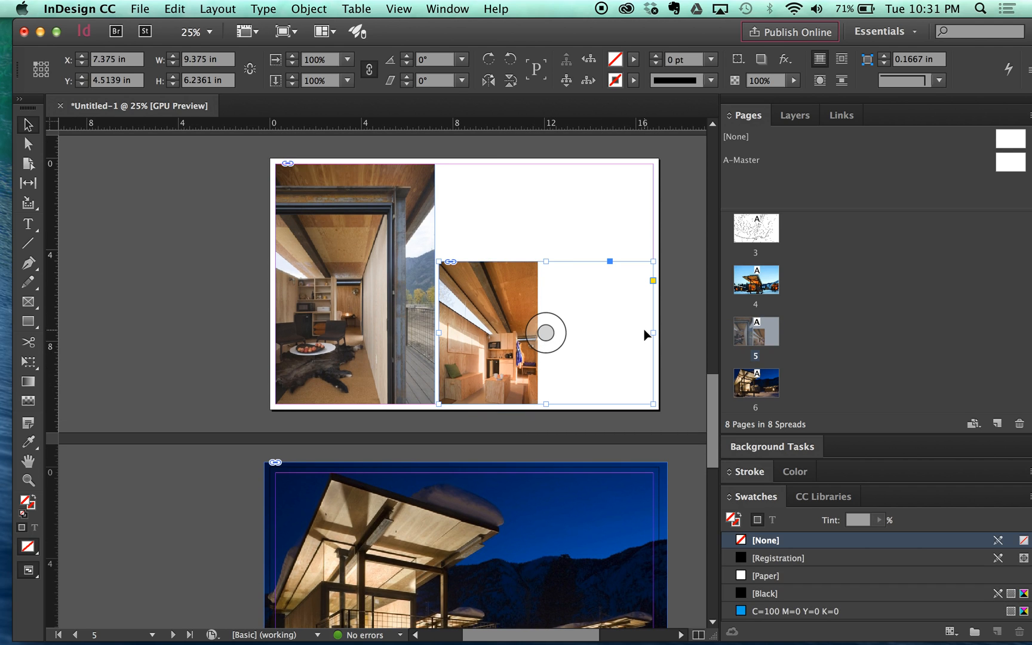
Reshape the photo's frame into a column 4.5 in wide and 10.5 in tall and enlarge the photo to fill it
left_click_drag(653, 333, 537, 338)
left_click_drag(492, 261, 488, 164)
double_click(522, 275)
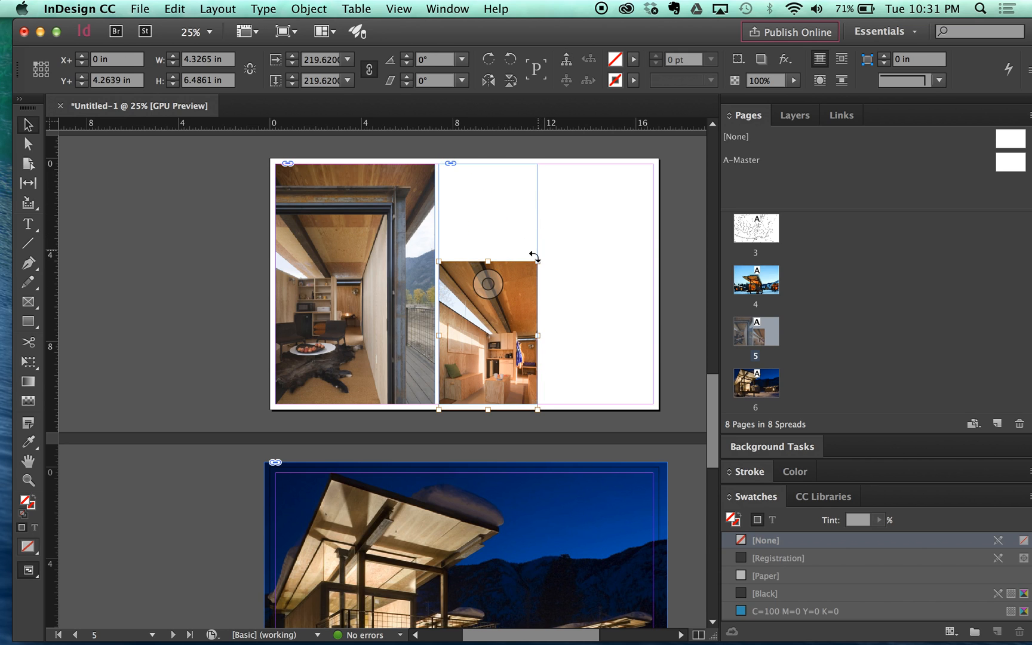
left_click_drag(536, 261, 602, 164)
left_click(529, 257)
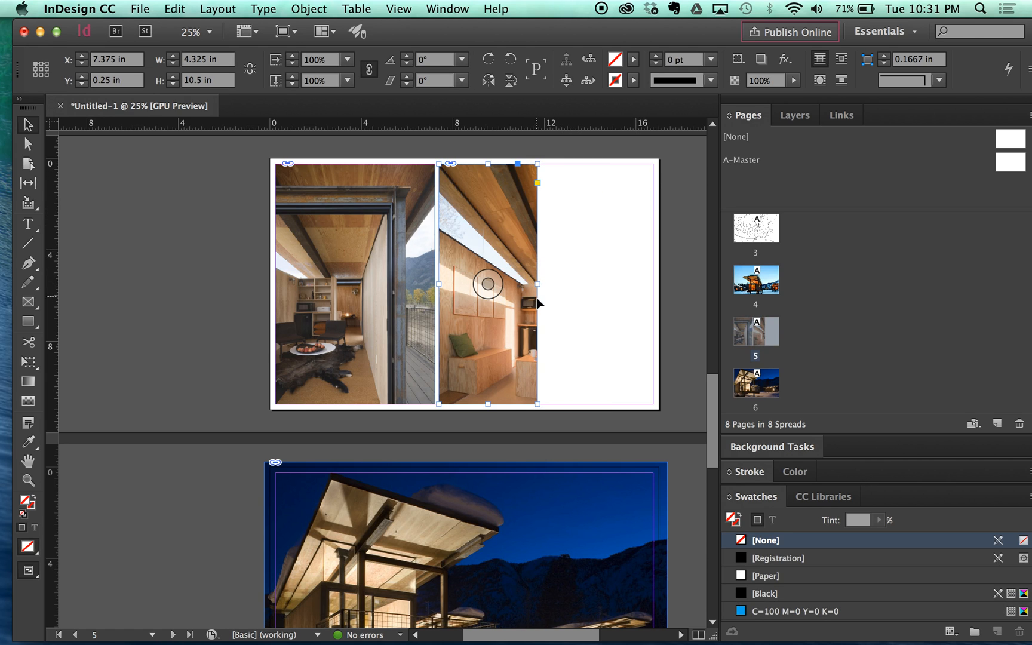
left_click_drag(537, 280, 541, 282)
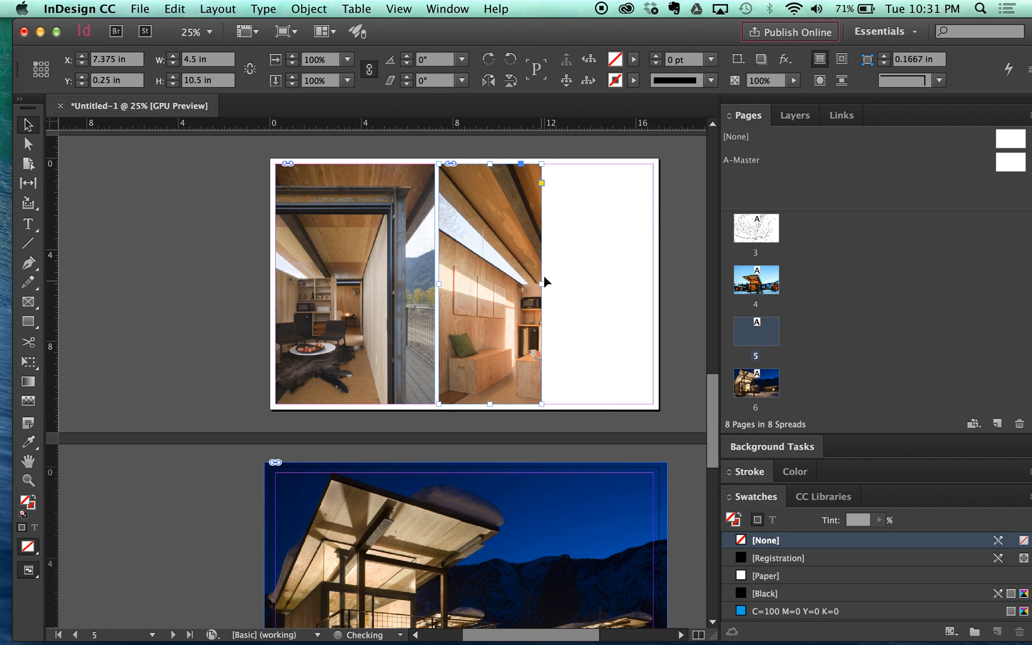
Swap the order of the two interior photos on page 5, placing the narrow one first and the wider one beside it
left_click_drag(402, 276, 621, 258)
left_click_drag(464, 266, 303, 266)
left_click_drag(533, 232, 426, 237)
left_click(557, 274)
Move page 4 with the snowy cabin photo to the front of the document as page 1
scroll(552, 302, "up", 10)
scroll(552, 302, "up", 15)
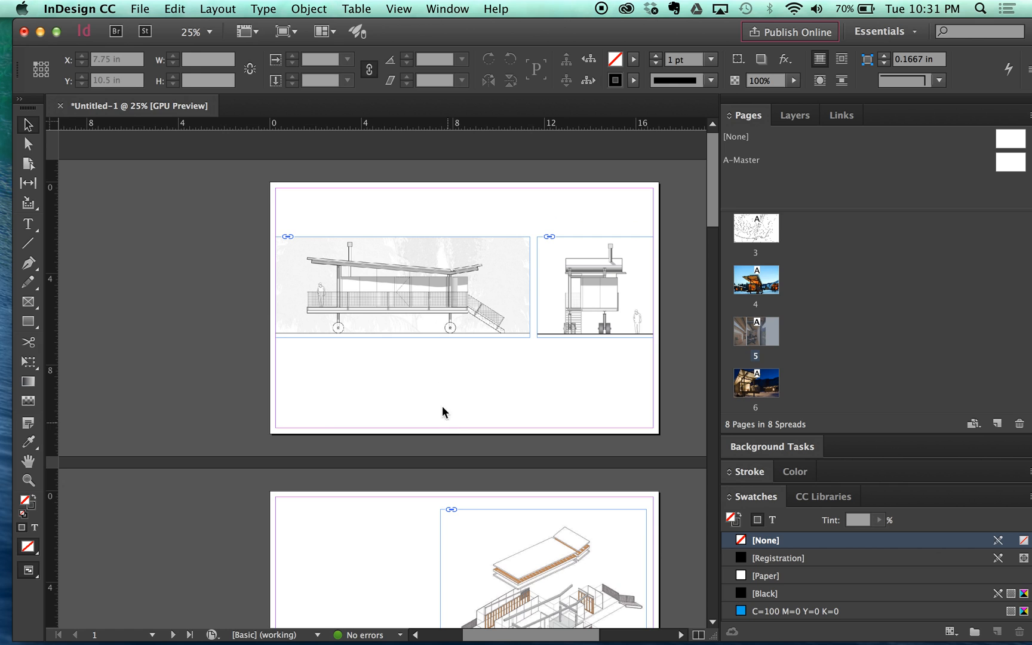
scroll(528, 328, "down", 5)
scroll(511, 349, "down", 12)
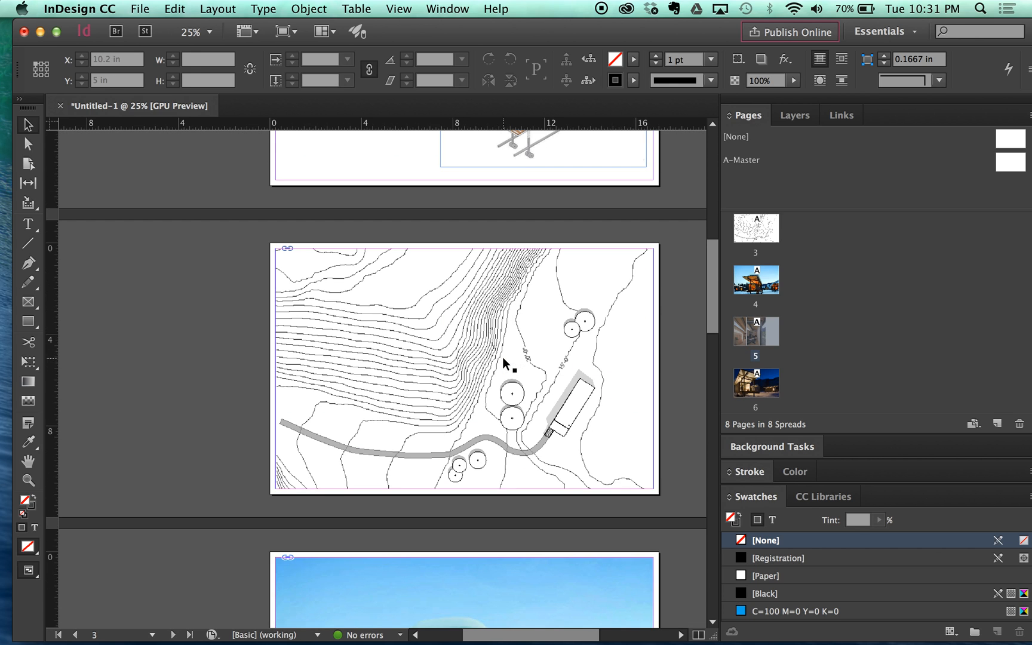
scroll(517, 339, "up", 17)
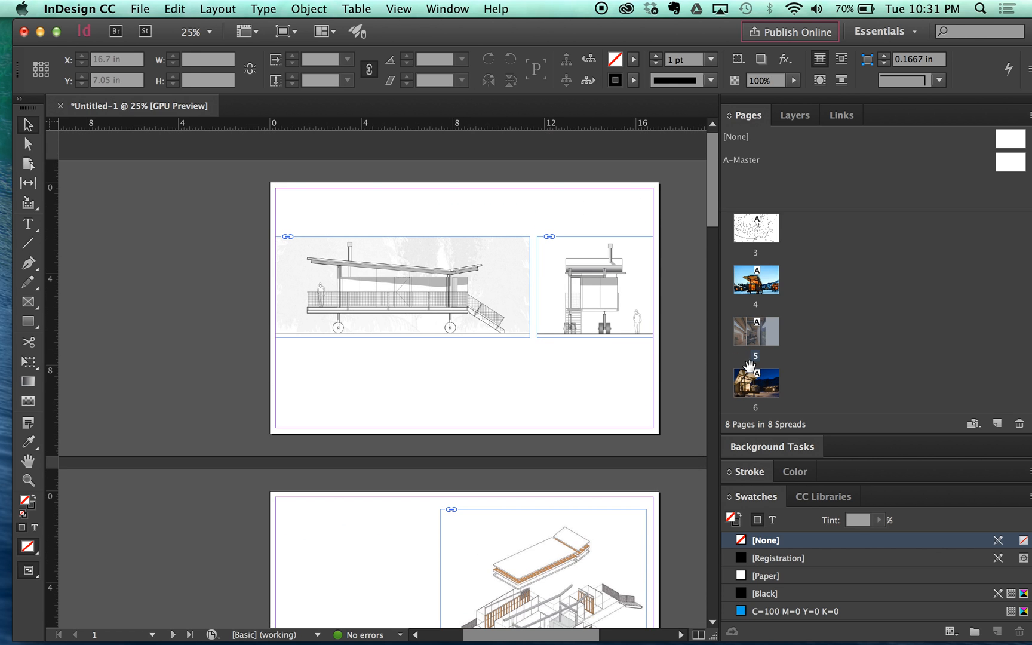
left_click(759, 382)
left_click(762, 334)
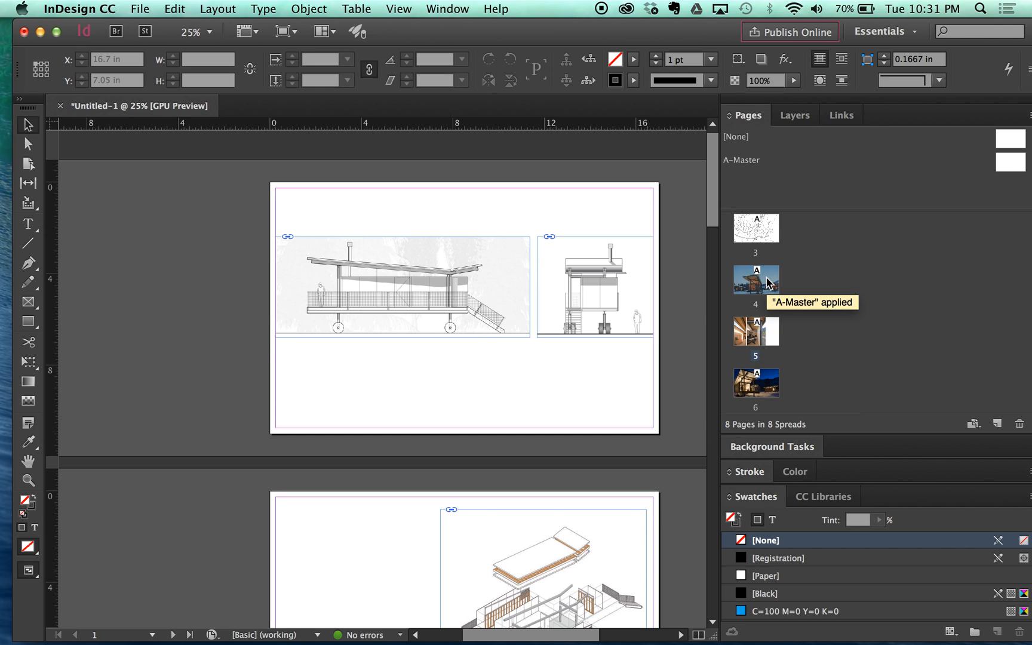
scroll(768, 286, "up", 4)
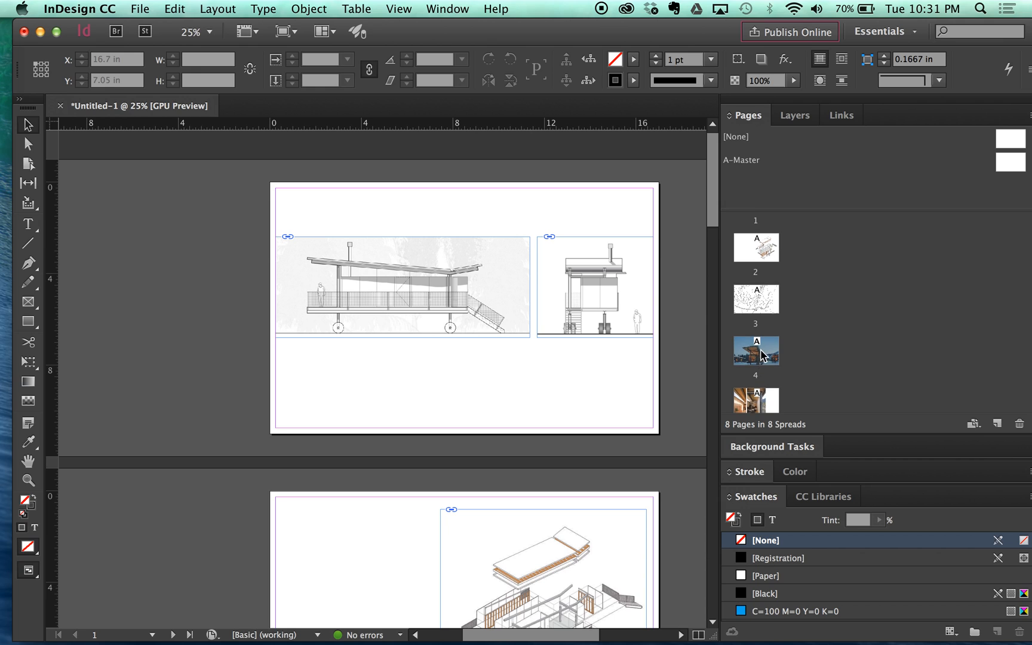
scroll(766, 362, "up", 2)
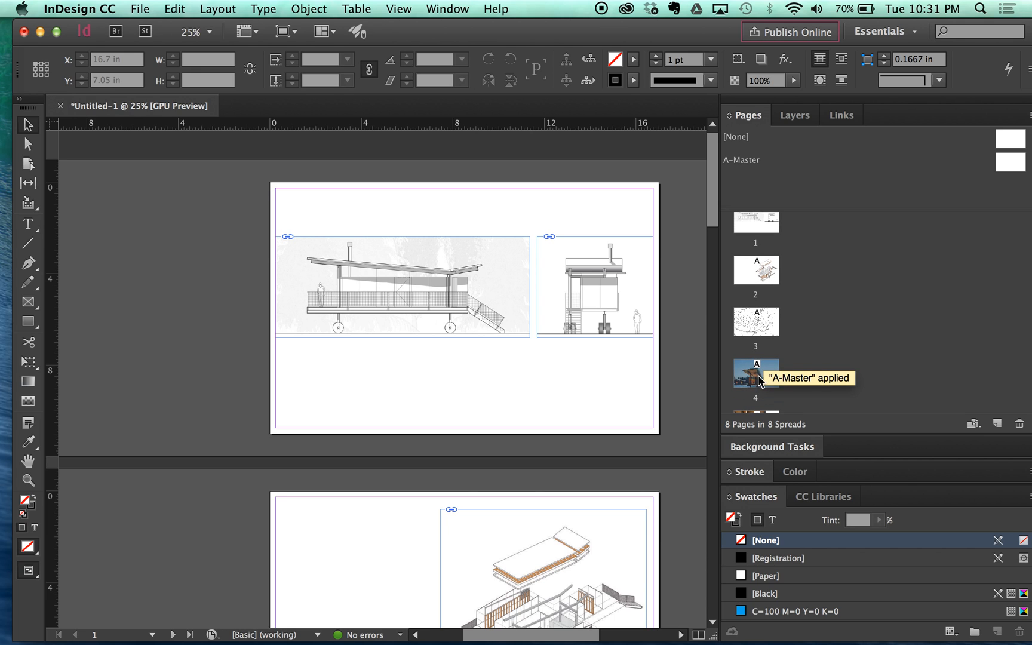
left_click(790, 256)
mouse_move(735, 232)
left_mouse_down()
mouse_move(791, 230)
mouse_move(732, 231)
left_mouse_up()
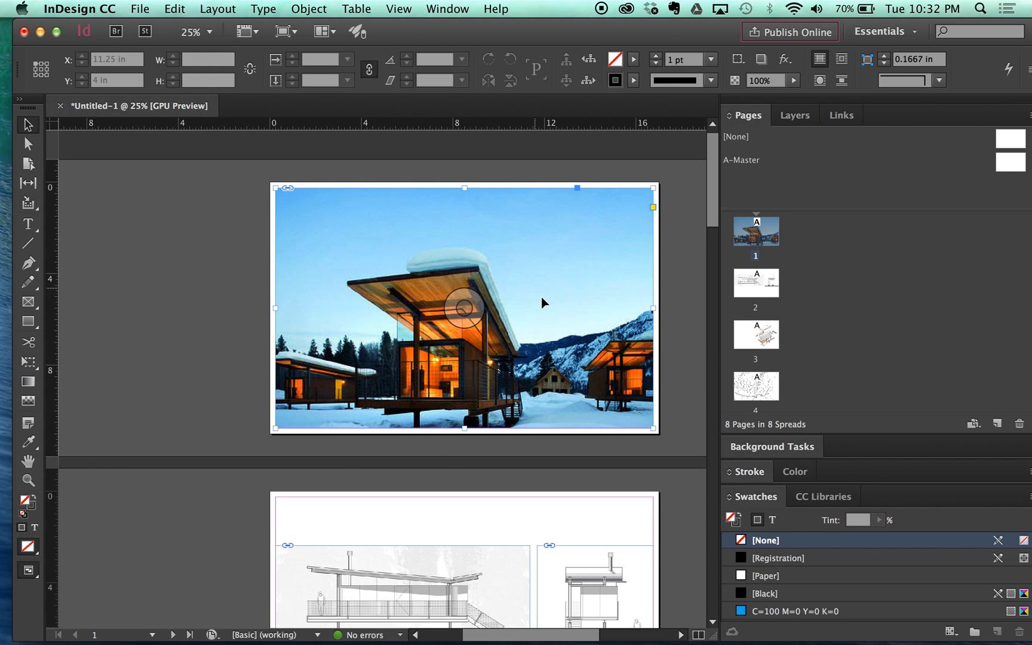
Shift the cover photo upward inside its frame and shorten the frame from below to a height of 9.85 in
left_click(541, 296)
left_click_drag(517, 298, 518, 272)
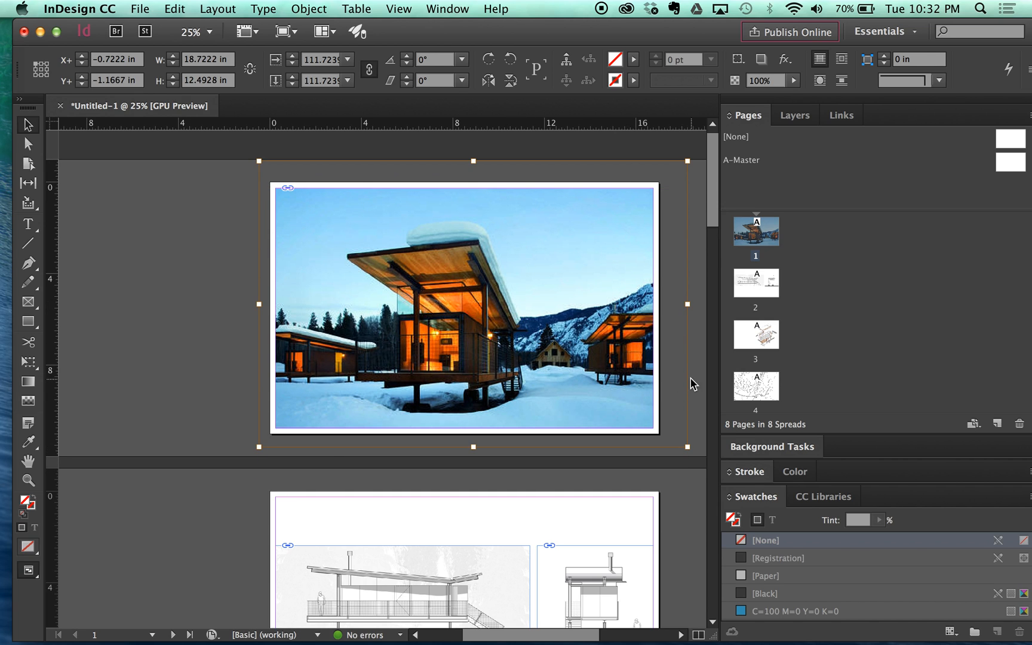
left_click(690, 379)
left_click(556, 416)
left_click_drag(464, 428, 464, 412)
left_click(670, 370)
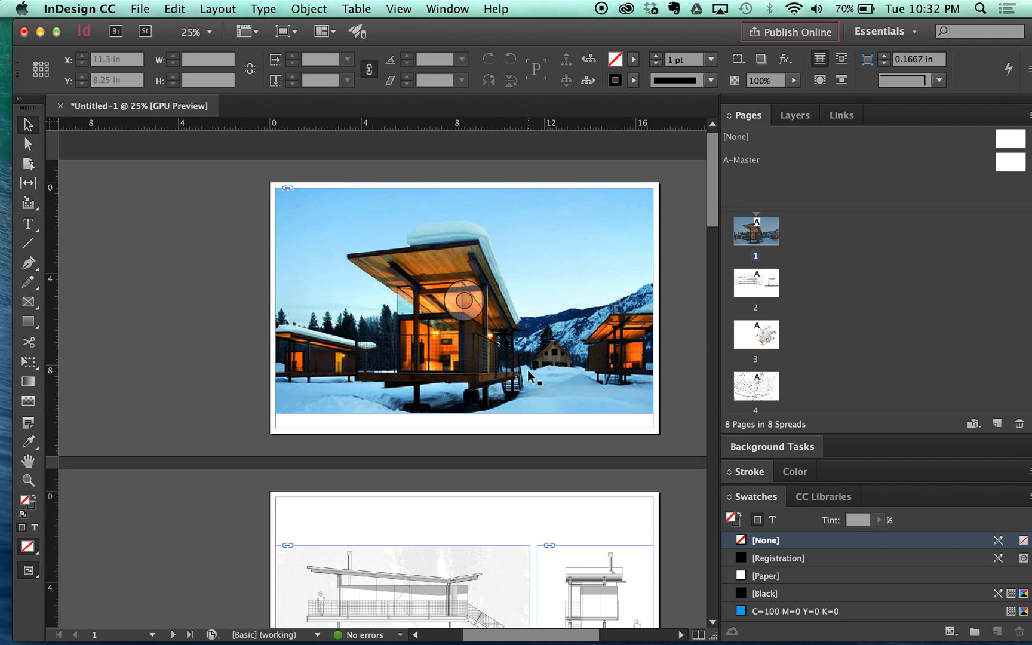
scroll(585, 433, "up", 1)
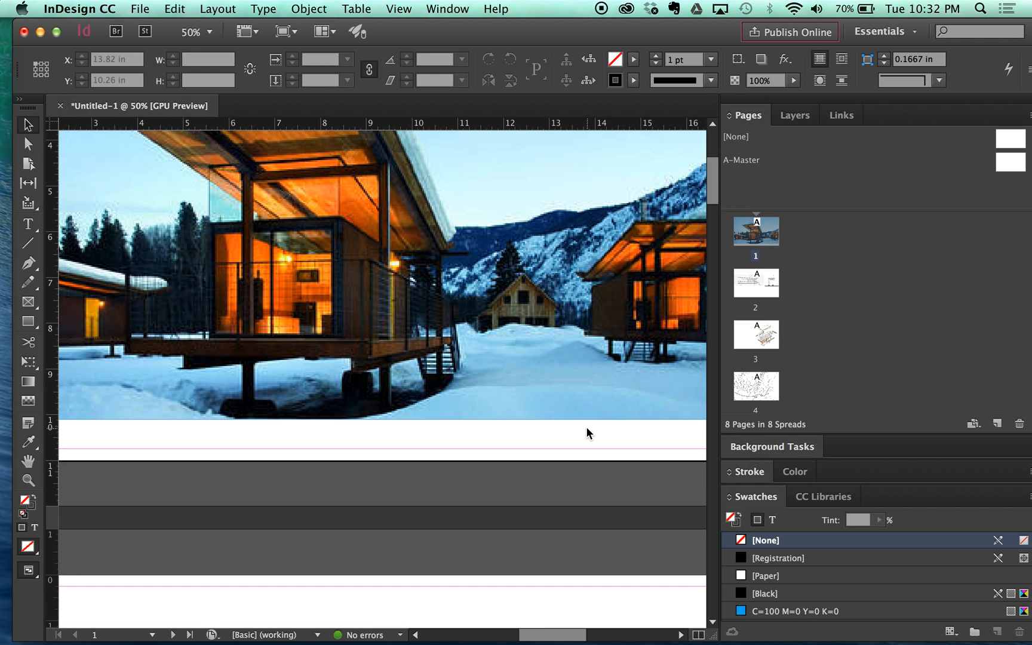
scroll(587, 433, "down", 1)
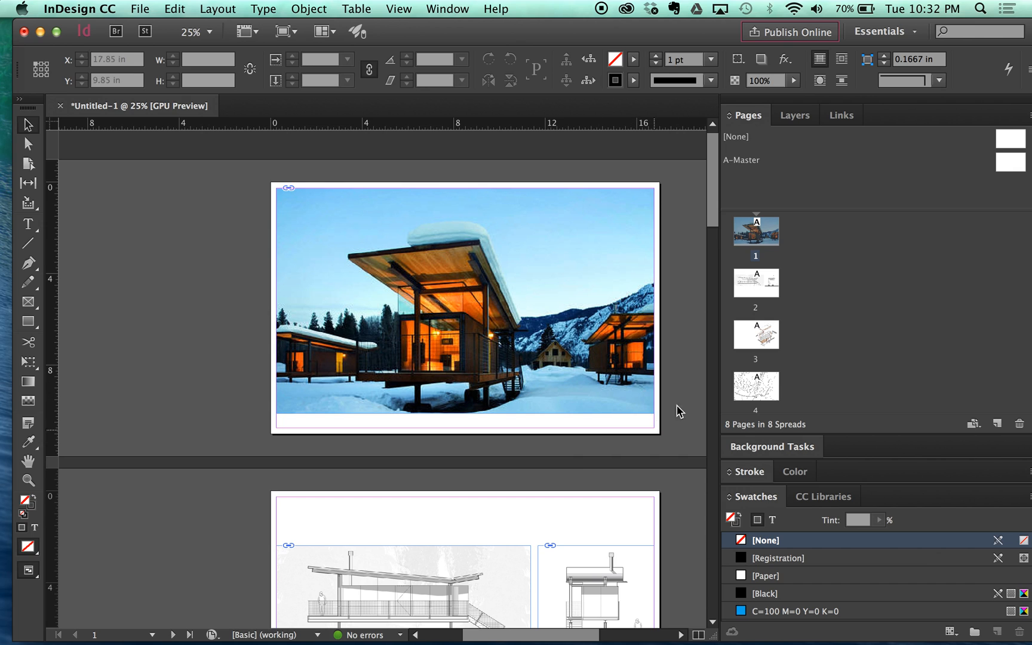
left_click(472, 417)
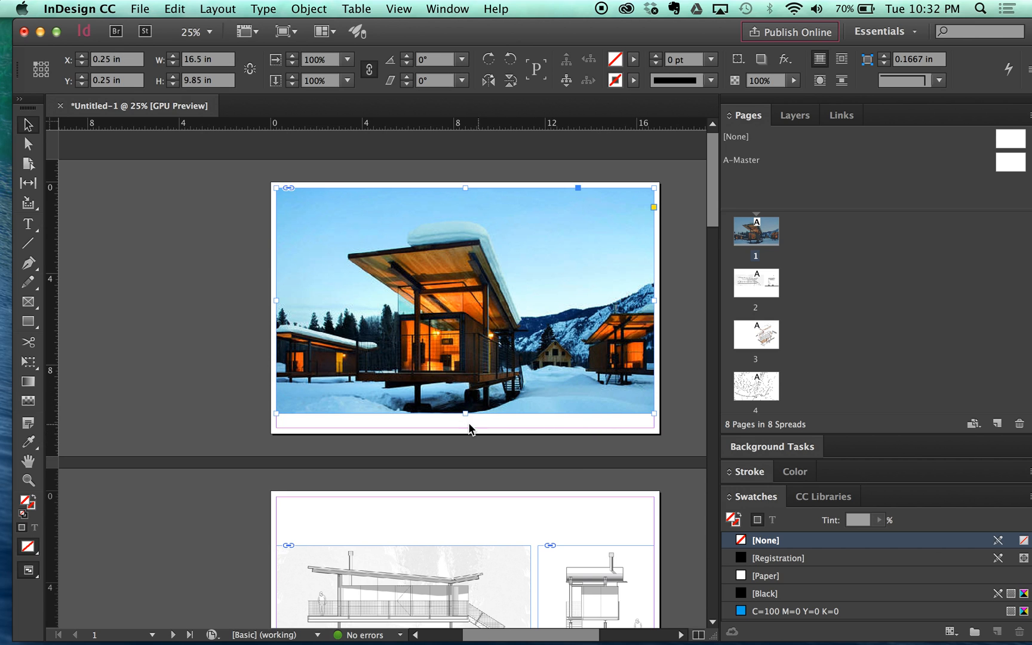
scroll(485, 431, "down", 1)
scroll(476, 411, "down", 3)
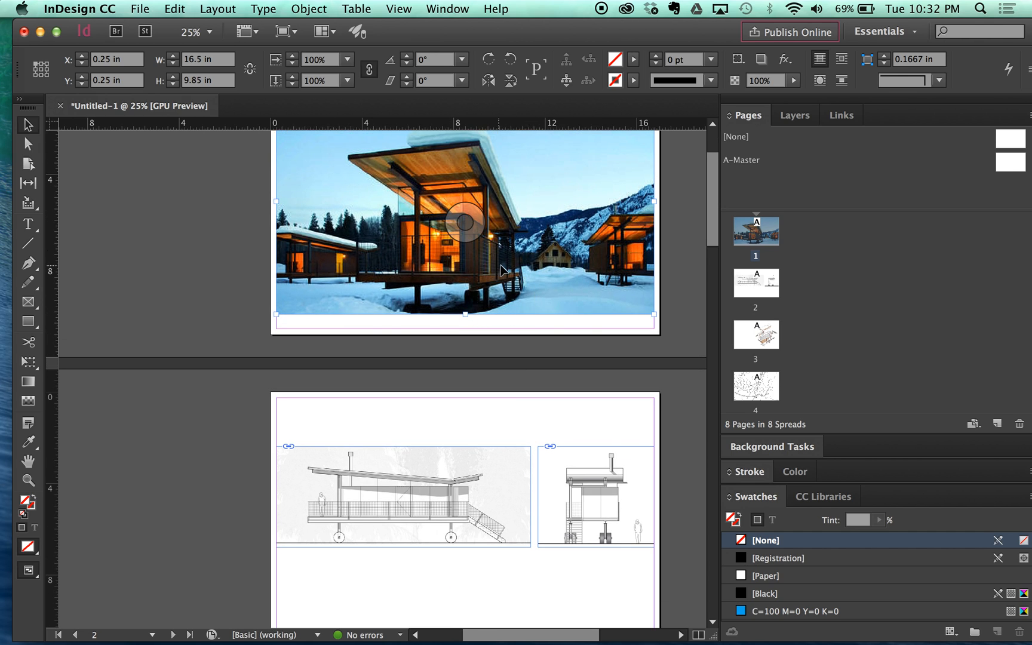
scroll(556, 289, "up", 1)
double_click(556, 289)
scroll(537, 320, "up", 1)
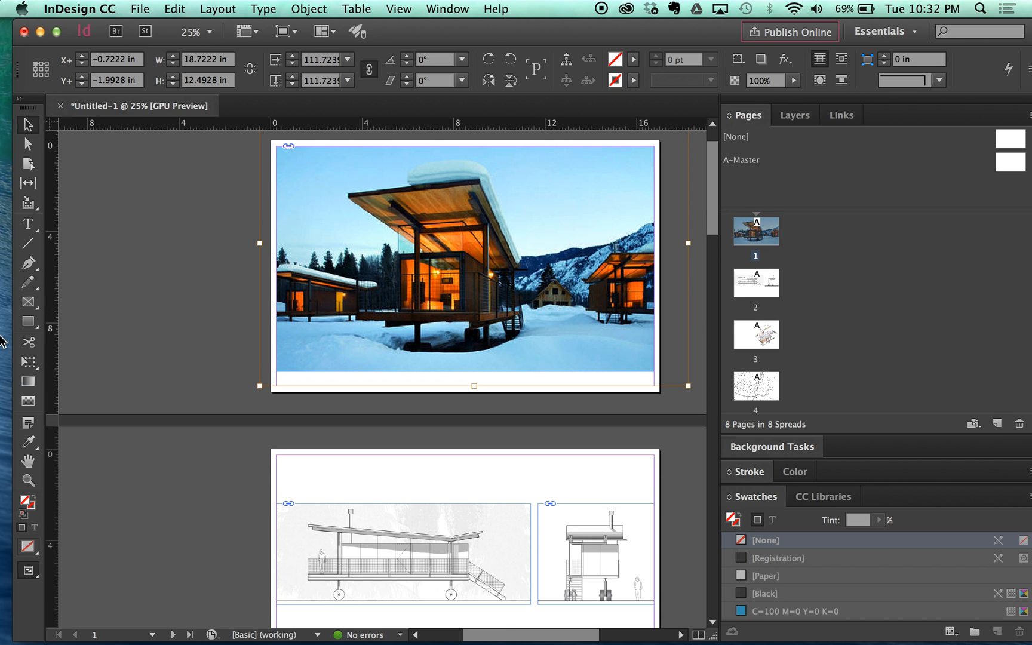
Draw a text frame about 7.45 by 0.9 in below the cover photo and enter ROLLING HUT and FINAL PROJECT on two lines
left_click(112, 271)
left_click_drag(564, 43, 554, 43)
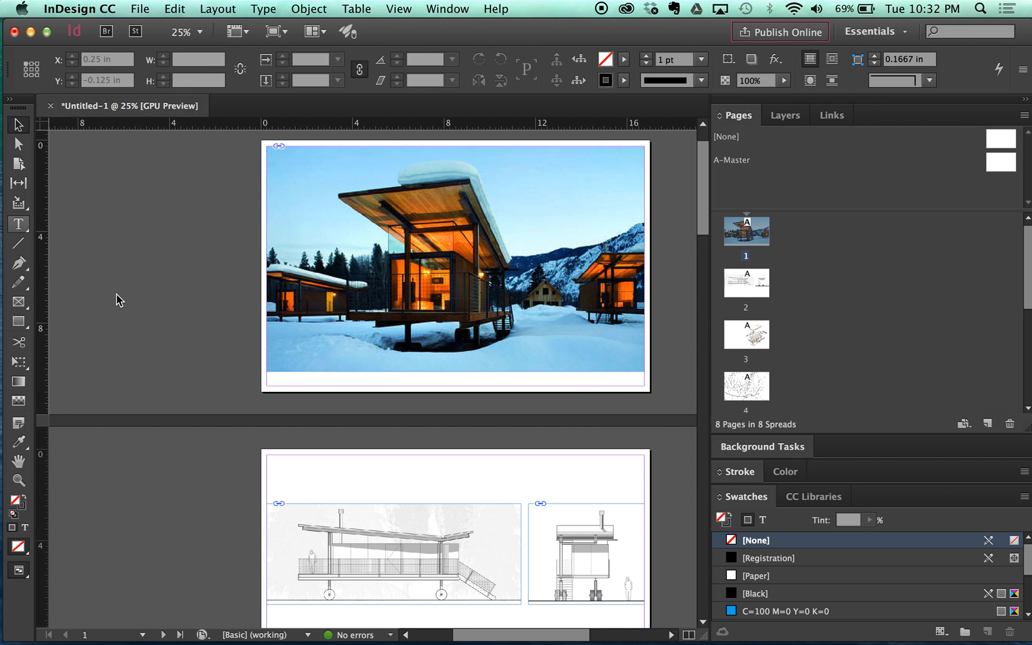
scroll(122, 296, "up", 1)
scroll(546, 403, "up", 2)
scroll(547, 403, "down", 2)
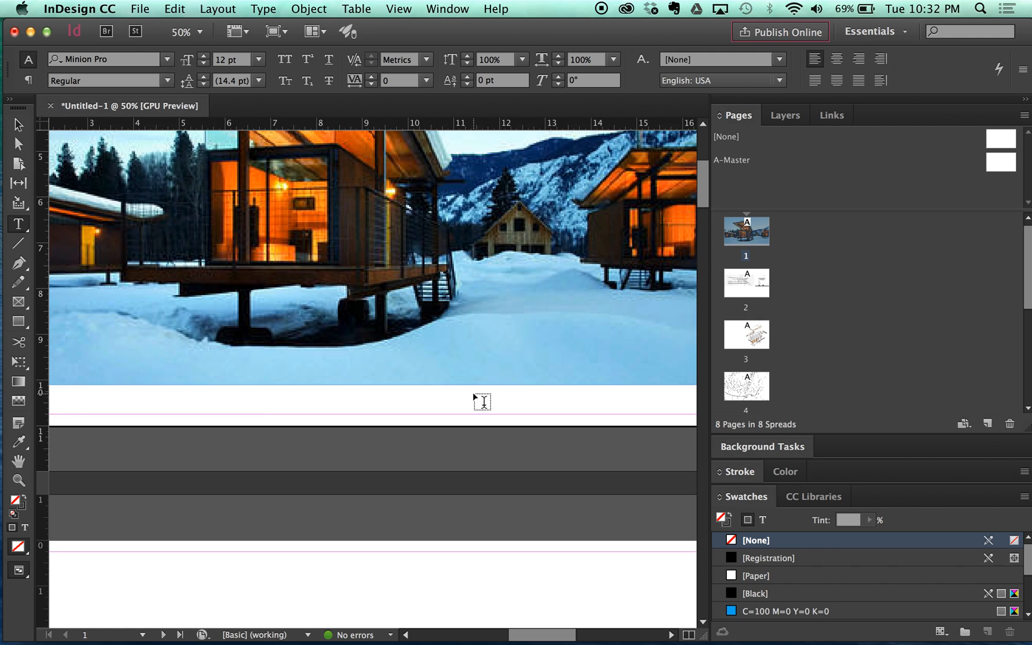
left_click_drag(424, 387, 597, 415)
scroll(542, 403, "up", 2)
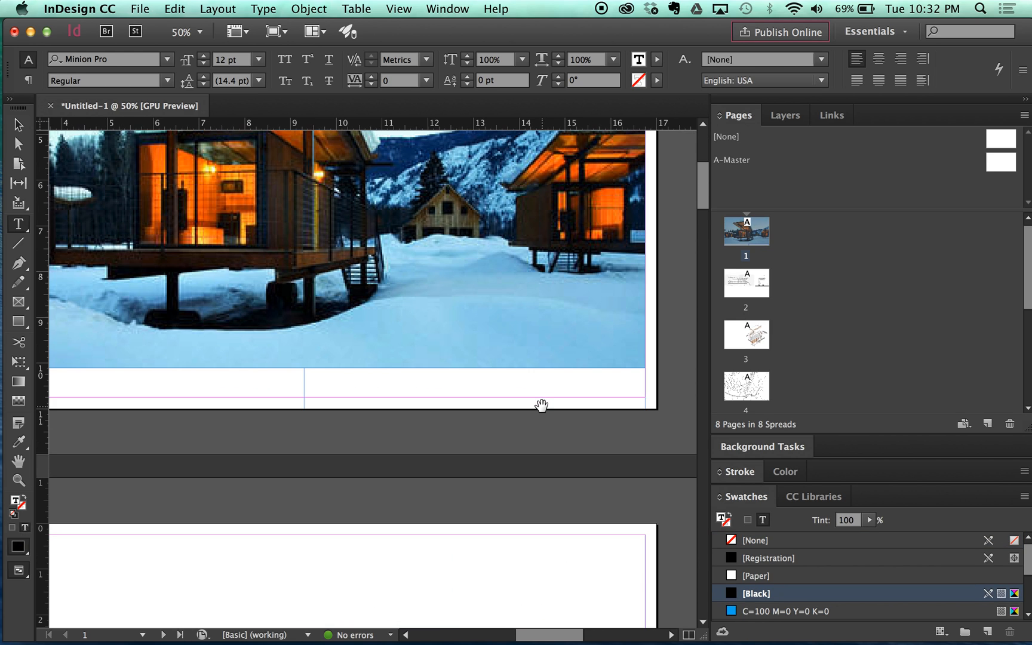
type("ROLLING HUT")
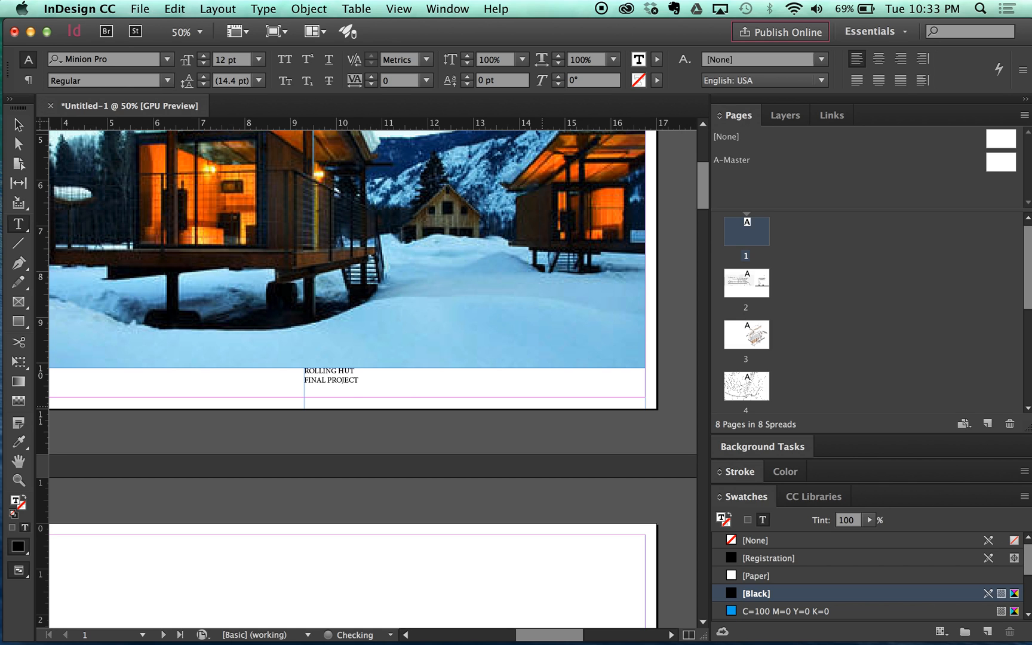
Replace the second line of the cover text with OLSEN KUNDIG ARCHITECTS
left_click_drag(367, 387, 301, 386)
left_click(351, 379)
type("OLSEN KUNDIG ARCHITECTS")
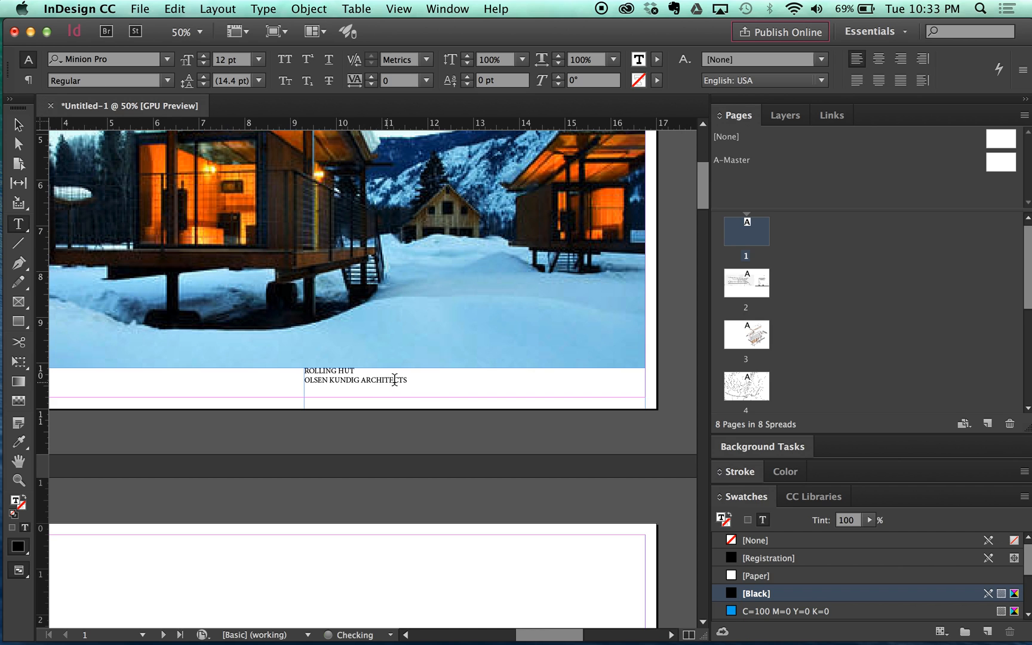
Format both lines of the cover text in Avenir at 24 pt, aligned right
left_click_drag(416, 381, 260, 350)
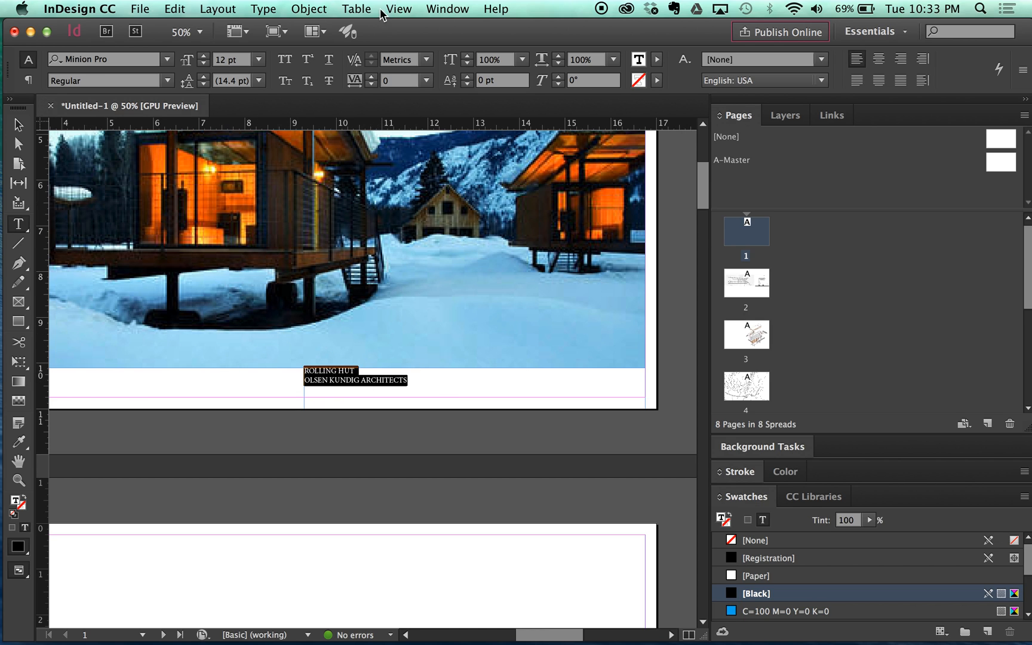
left_click(167, 63)
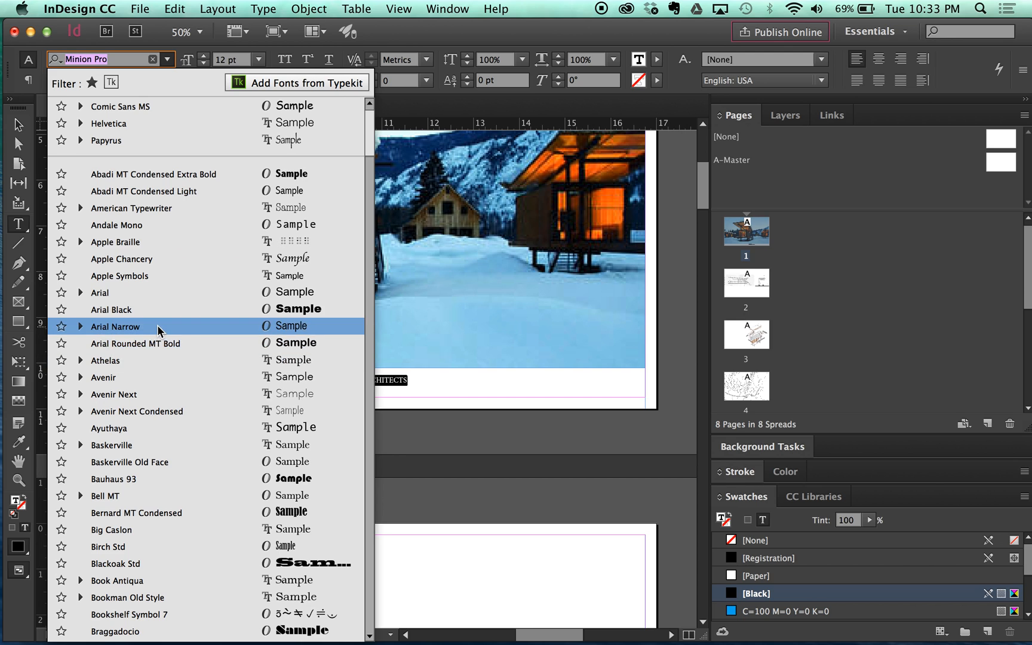
left_click(121, 379)
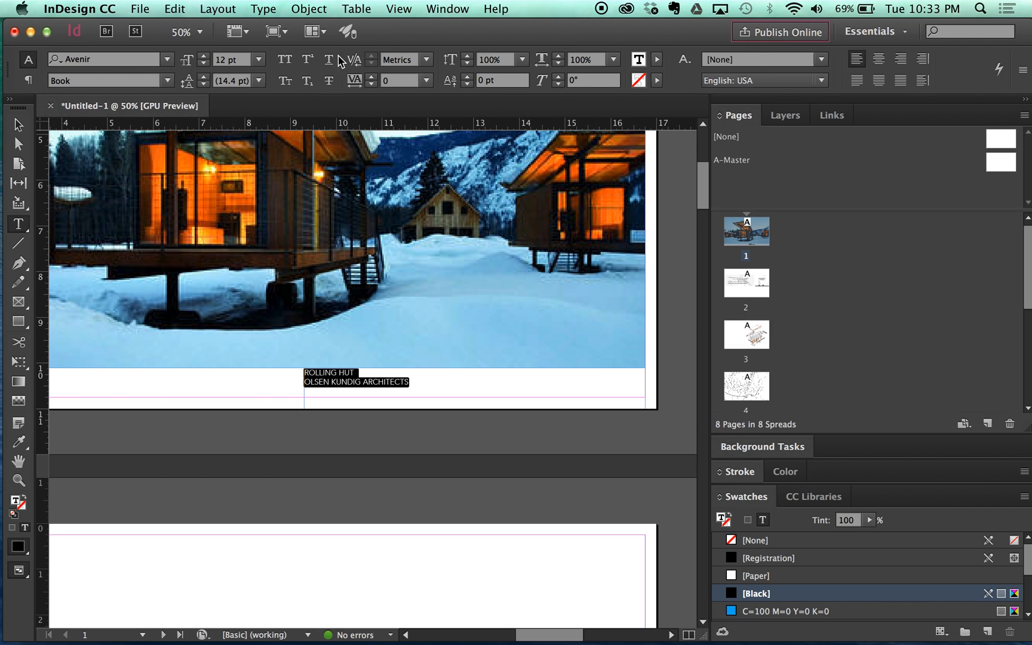
left_click(903, 59)
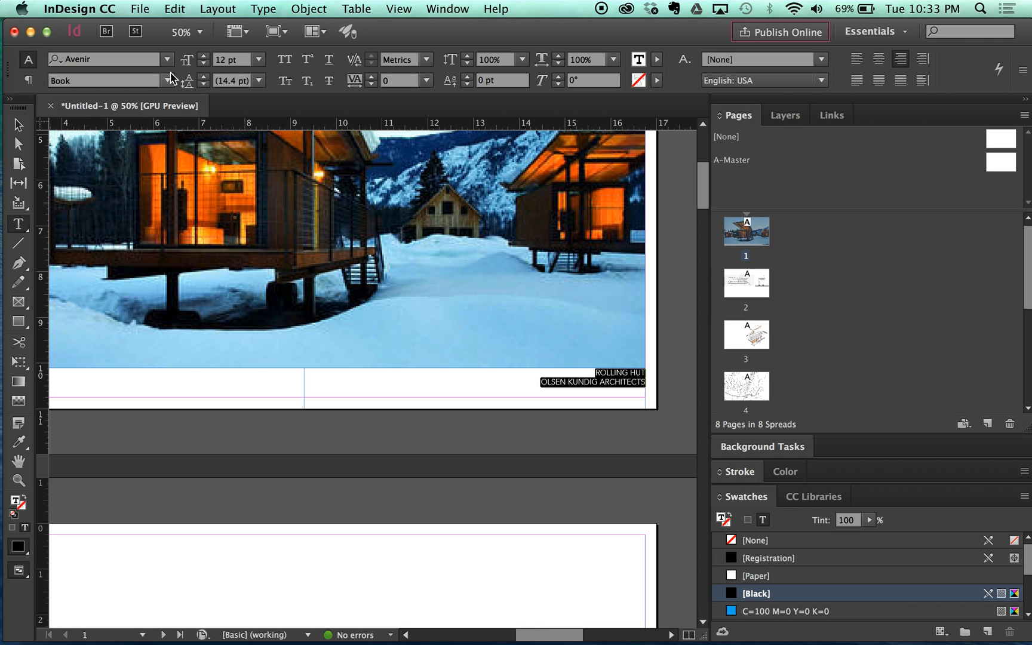
left_click(259, 59)
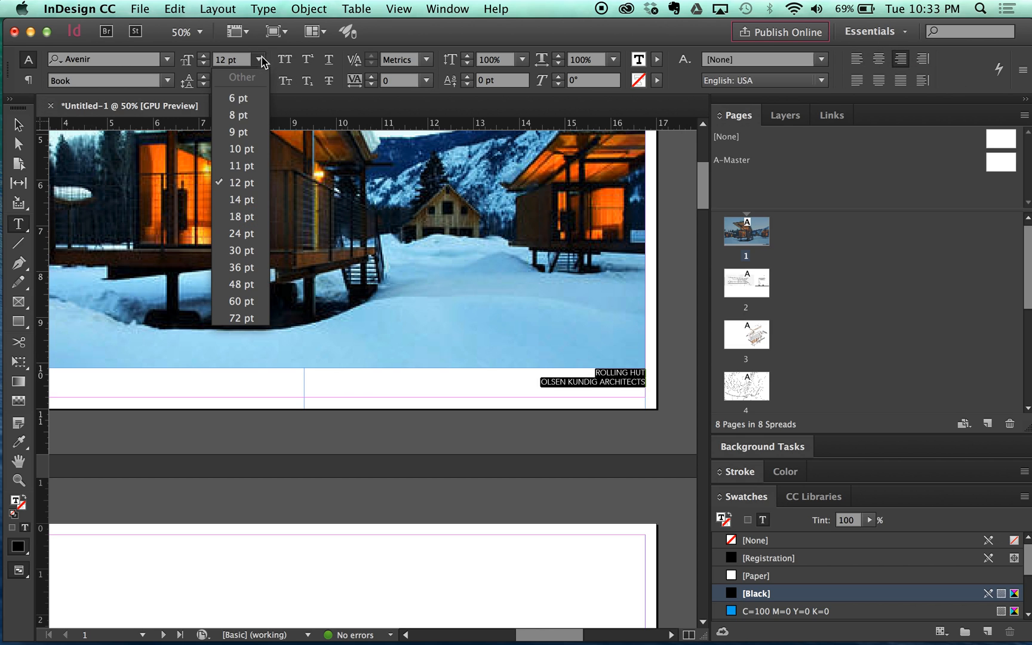
left_click(237, 234)
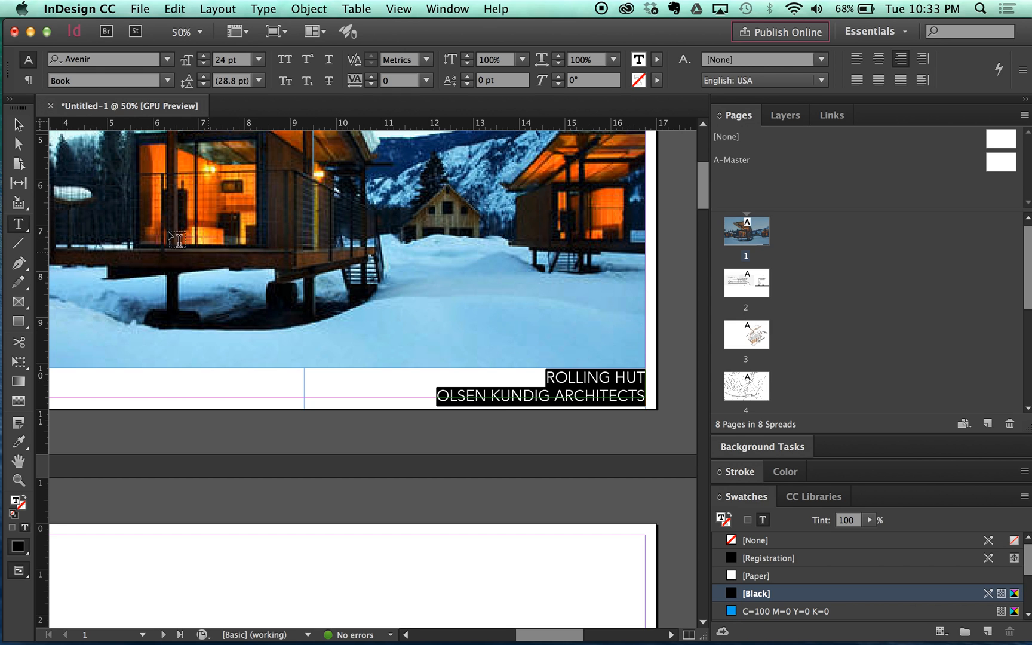
Shorten the cover photo's frame to a height of 9.53 in and move the text frame up against its lower edge
left_click(19, 124)
left_click(470, 353)
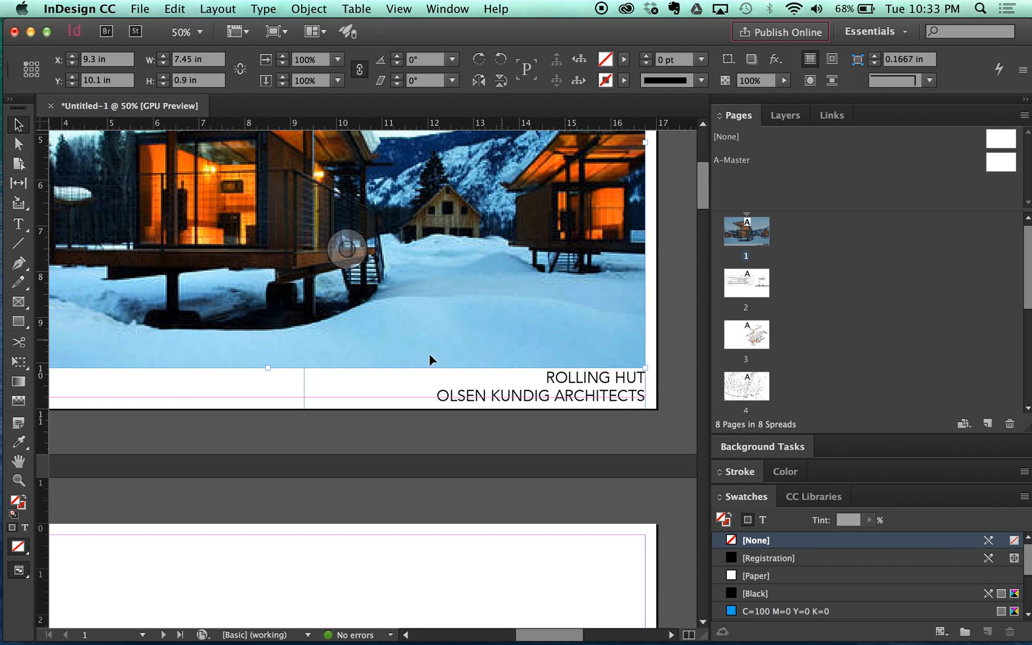
left_click_drag(269, 364, 268, 353)
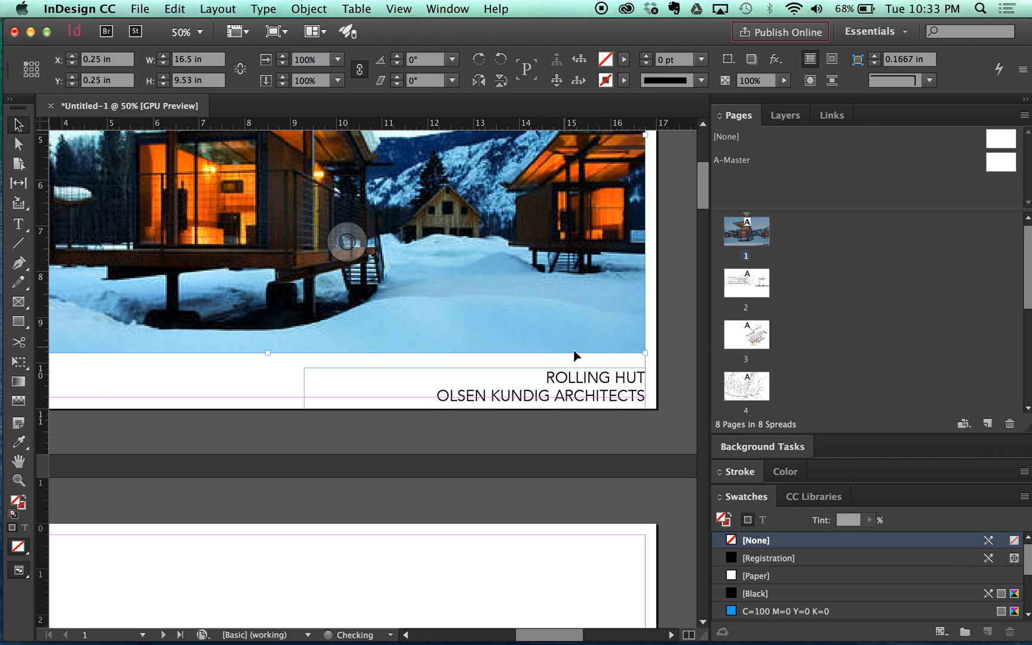
left_click(594, 368)
left_click_drag(594, 368, 594, 354)
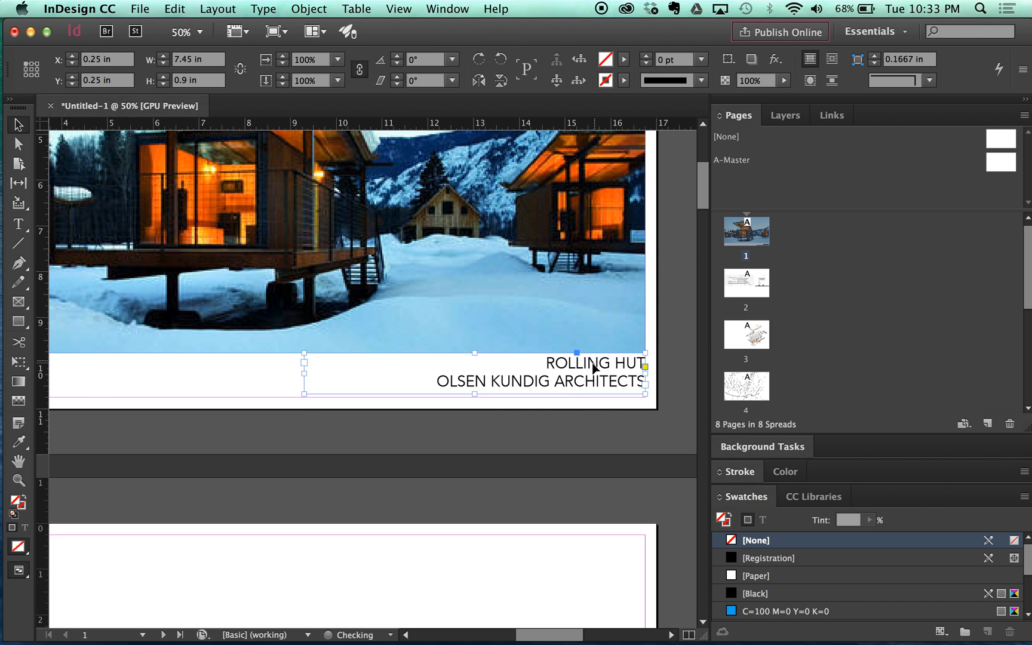
Set the font size of the OLSEN KUNDIG ARCHITECTS line to 18 pt
double_click(502, 376)
left_click_drag(430, 376, 638, 382)
left_click_drag(436, 380, 647, 381)
left_click(259, 59)
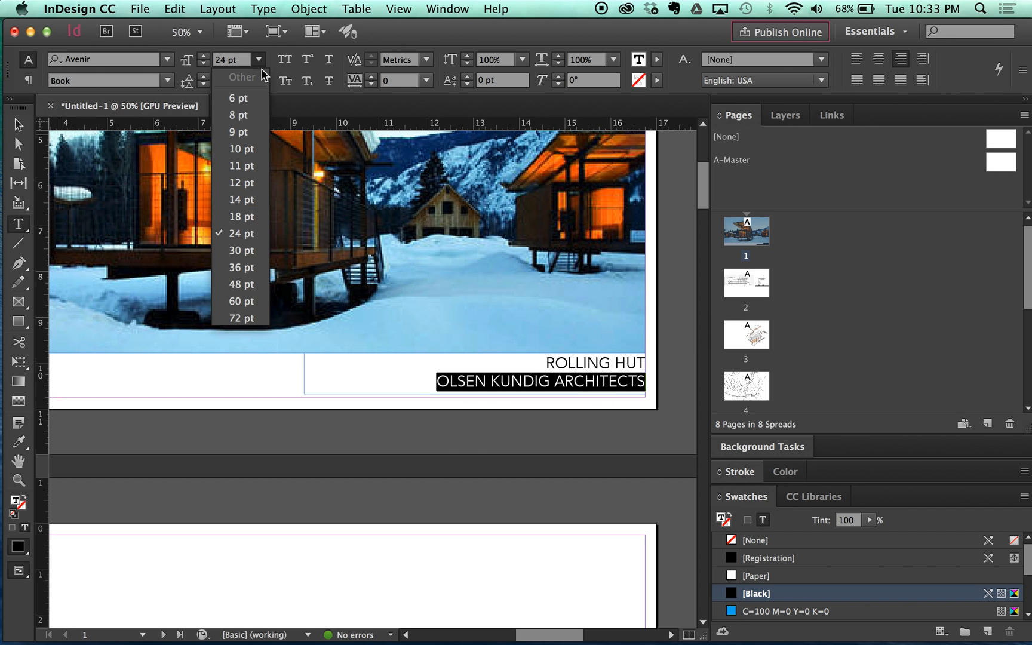
left_click(242, 202)
Set the font style of the ROLLING HUT line on the cover to Avenir Medium
left_click_drag(545, 366, 645, 365)
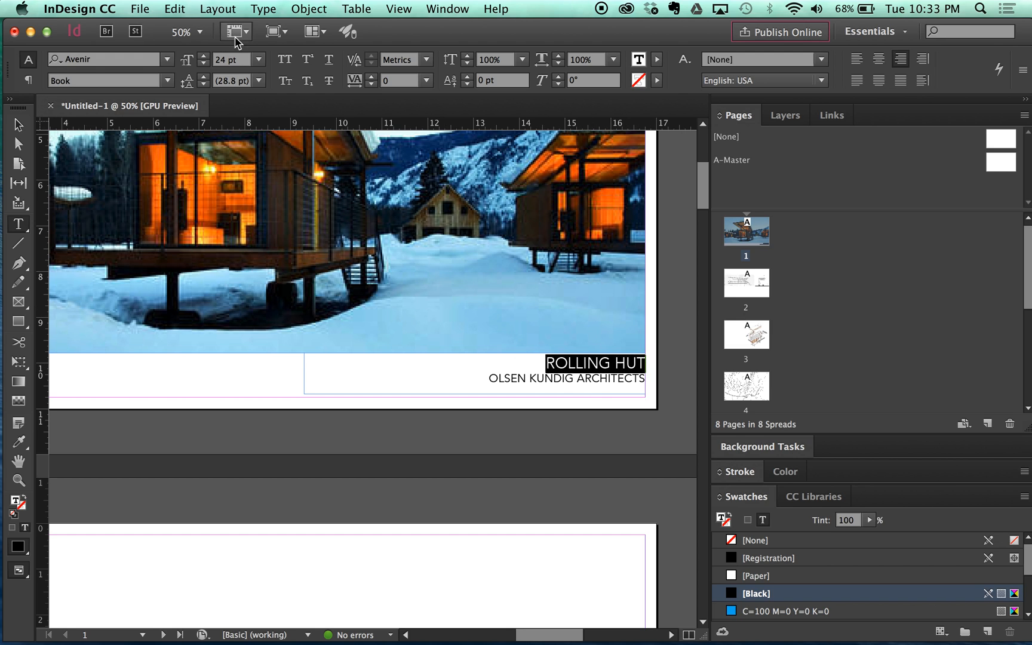
left_click(167, 80)
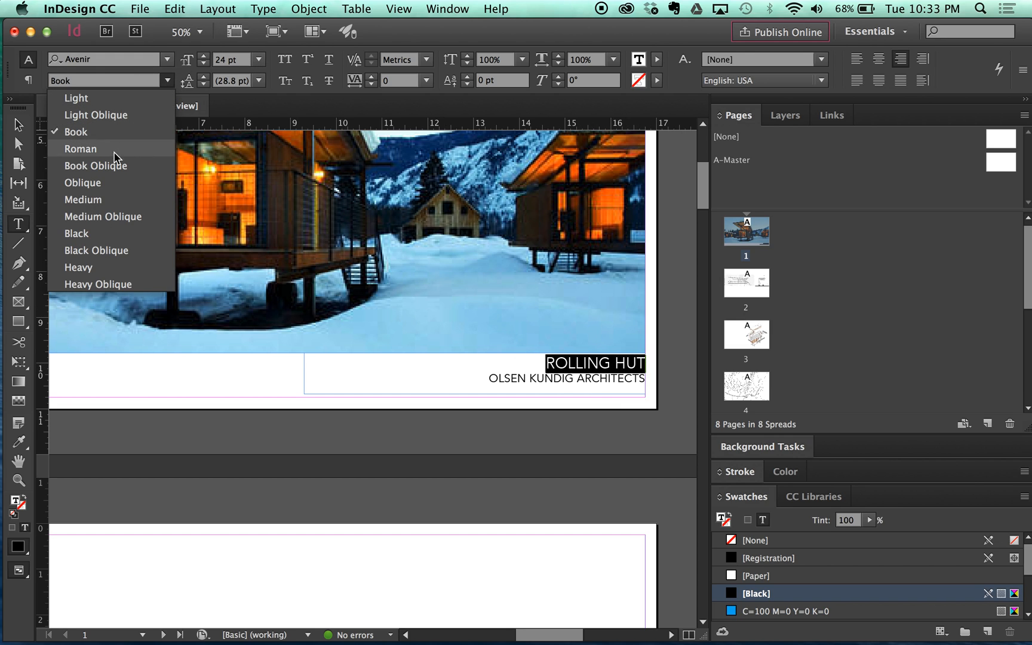
left_click(90, 199)
left_click(18, 143)
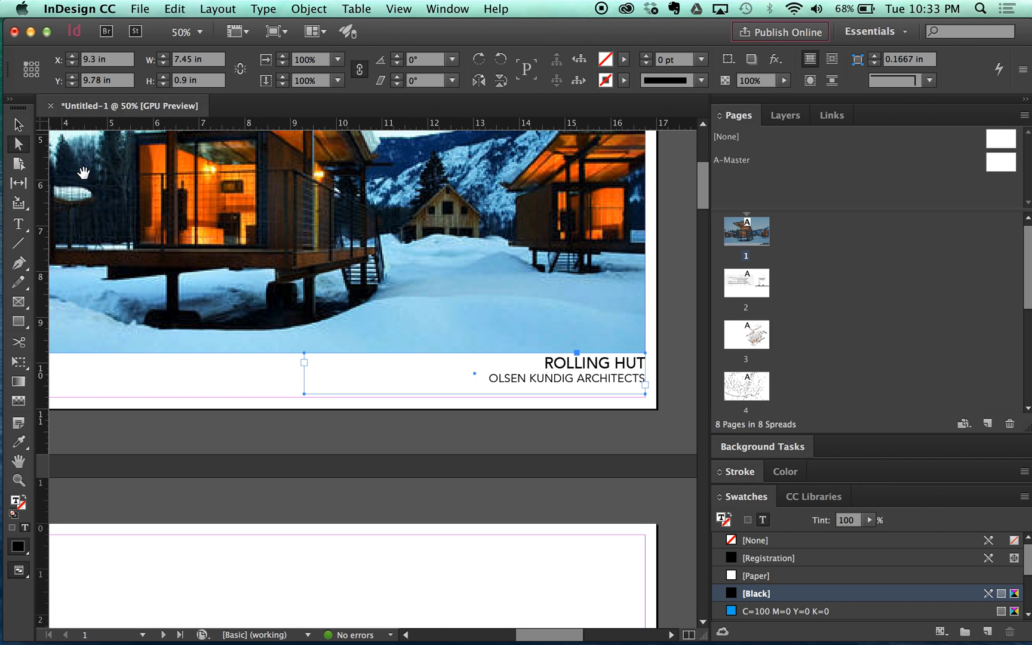
left_click(534, 379)
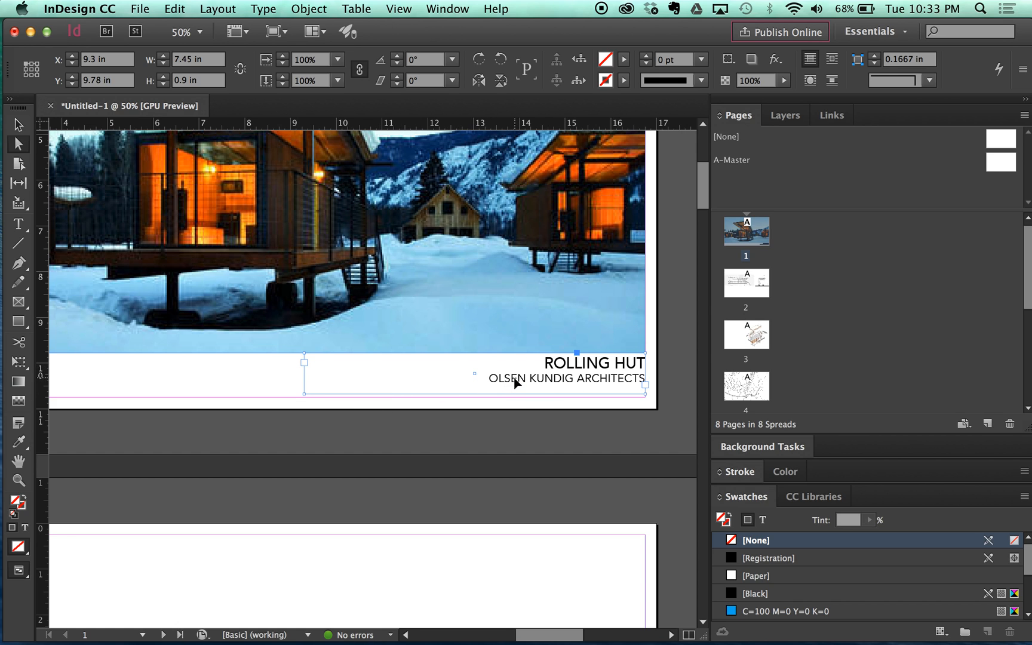
scroll(540, 379, "down", 1)
scroll(571, 375, "up", 1)
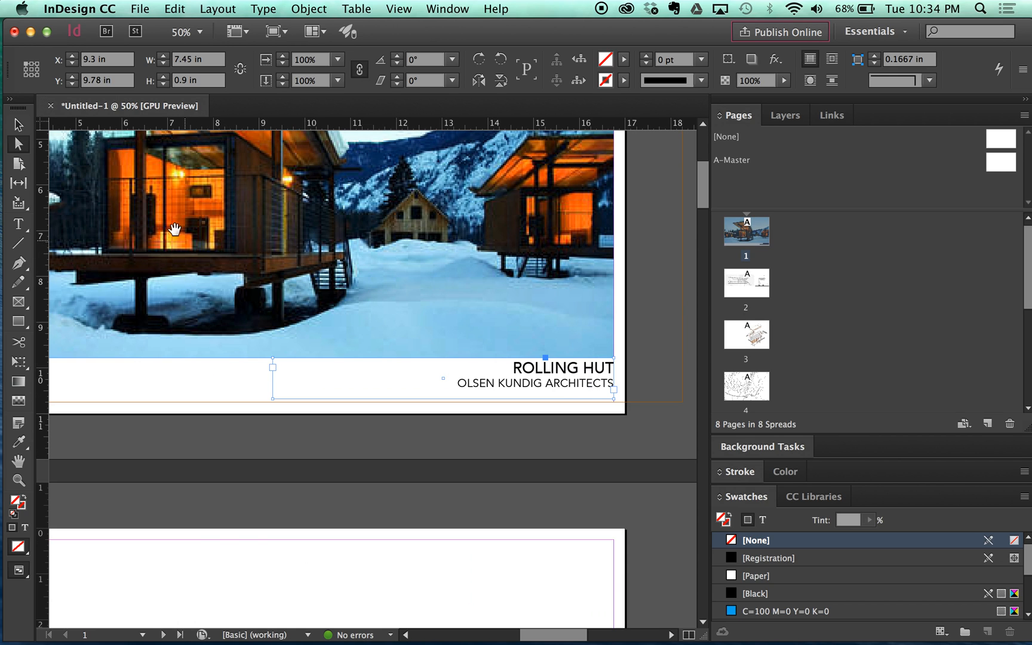
left_click(651, 354)
Copy the cover's text frame to page 2 and place it directly beneath the smaller elevation, flush with its outer edge
scroll(651, 354, "down", 1)
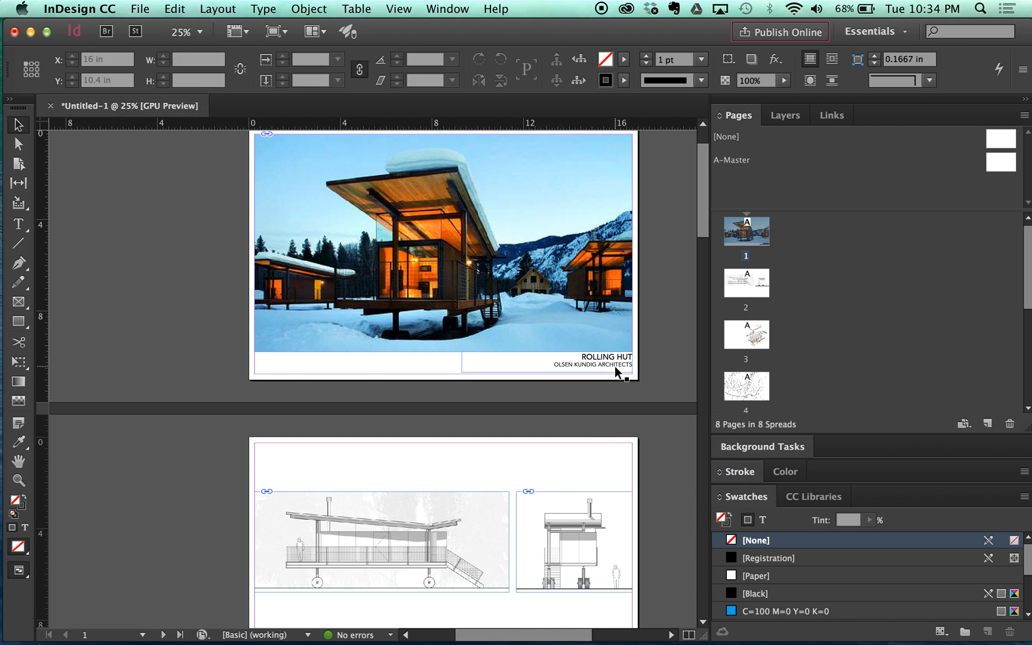
scroll(548, 362, "down", 5)
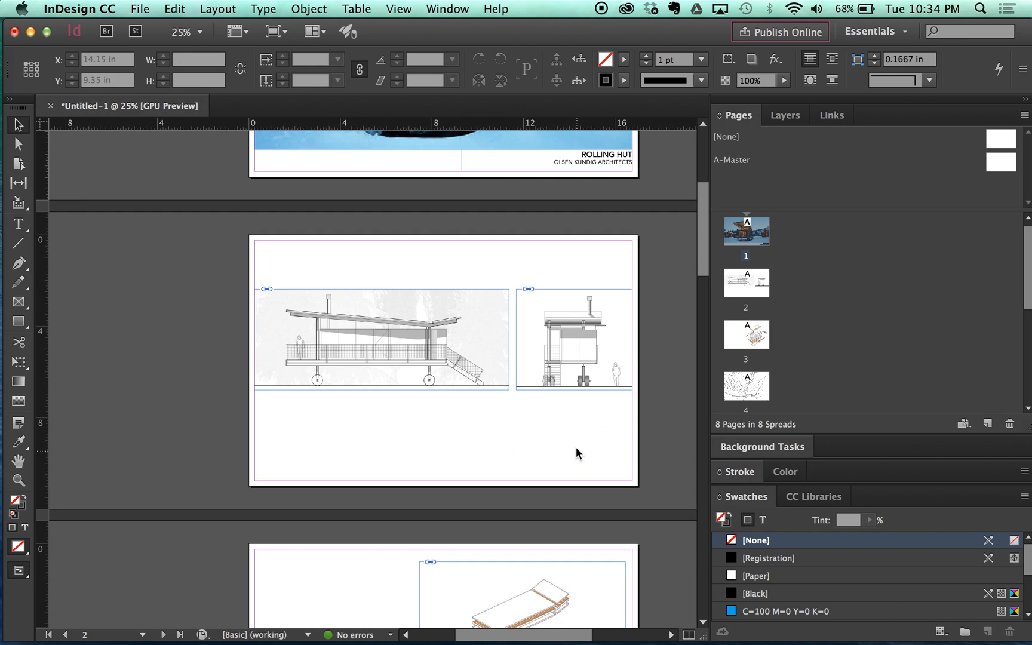
scroll(546, 418, "up", 1)
scroll(552, 346, "down", 1)
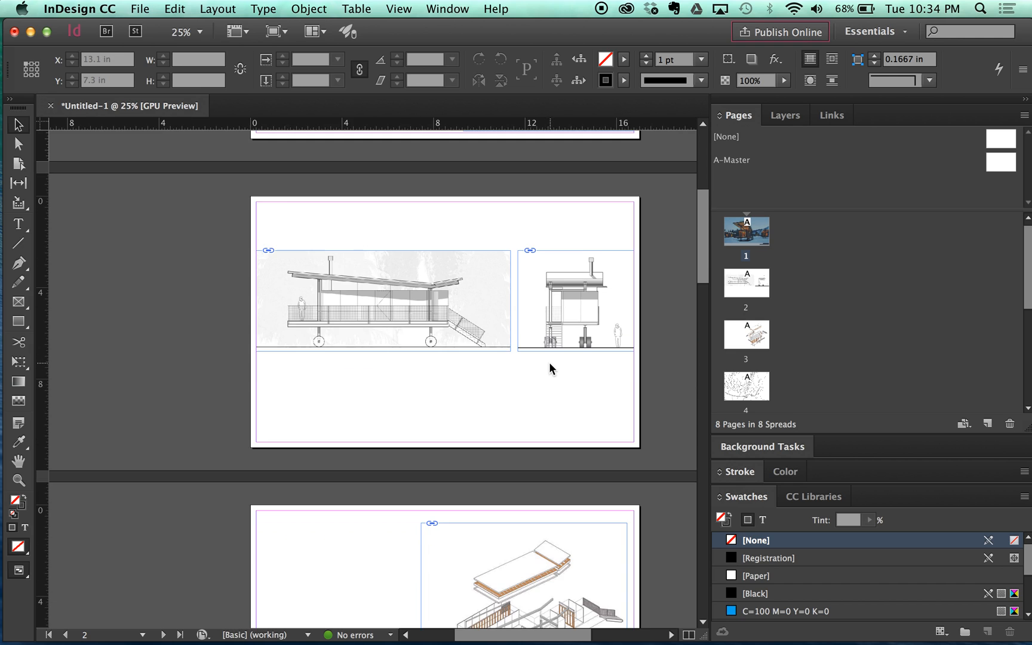
scroll(548, 362, "up", 3)
left_click(601, 227)
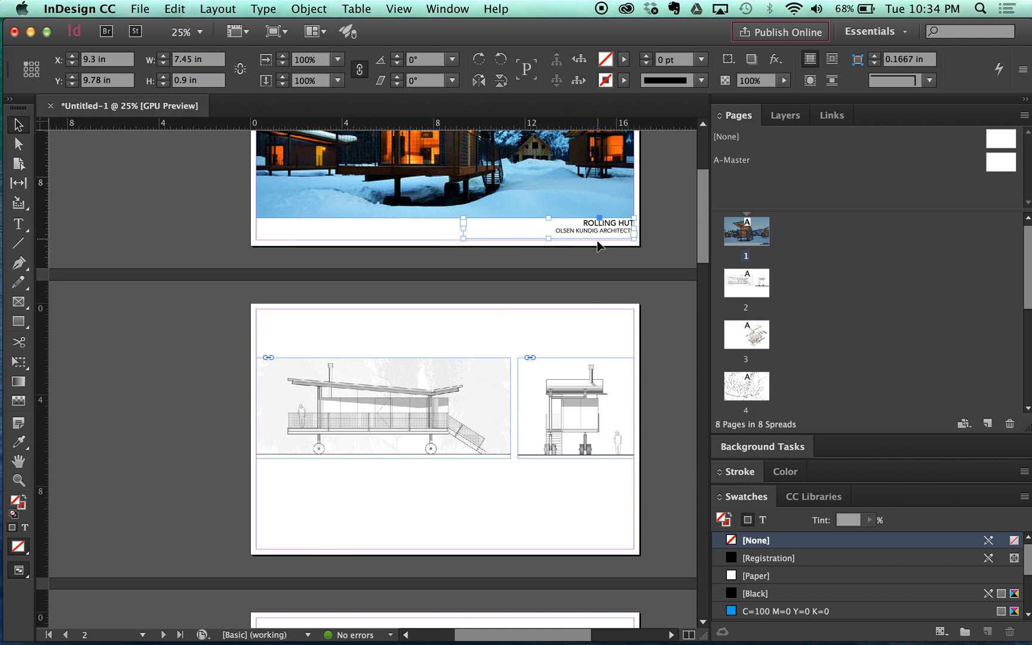
left_click(596, 485)
scroll(598, 513, "up", 1)
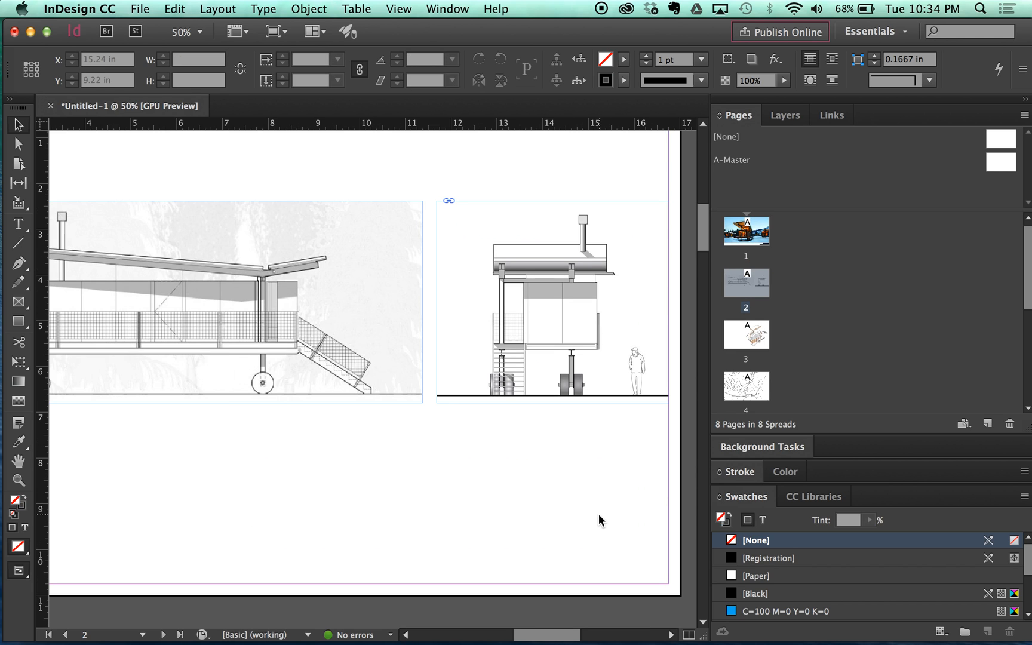
right_click(594, 428)
left_click(615, 435)
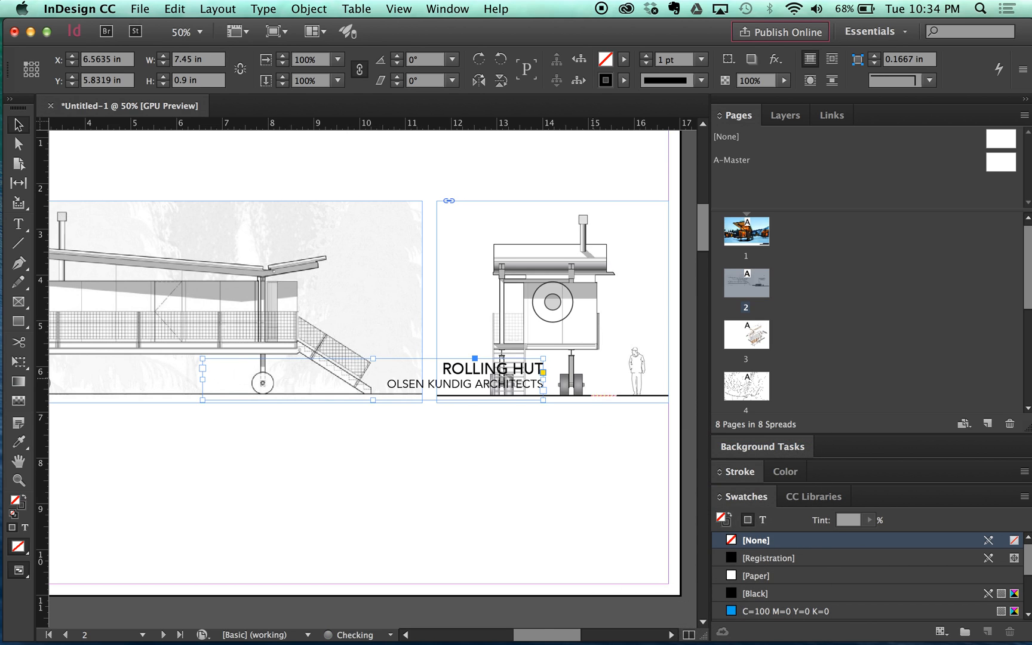
left_click_drag(388, 380, 688, 407)
Replace the copied text on page 2 with West Elevation and a second line reading Scale 1/4" = 1'-0"
double_click(594, 428)
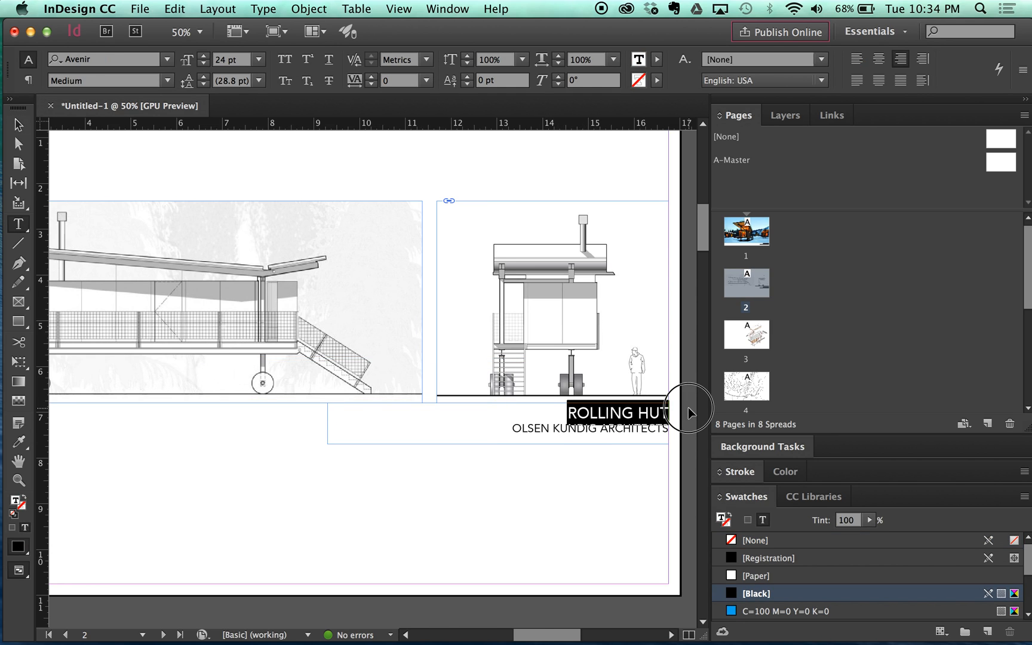
key("BackSpace")
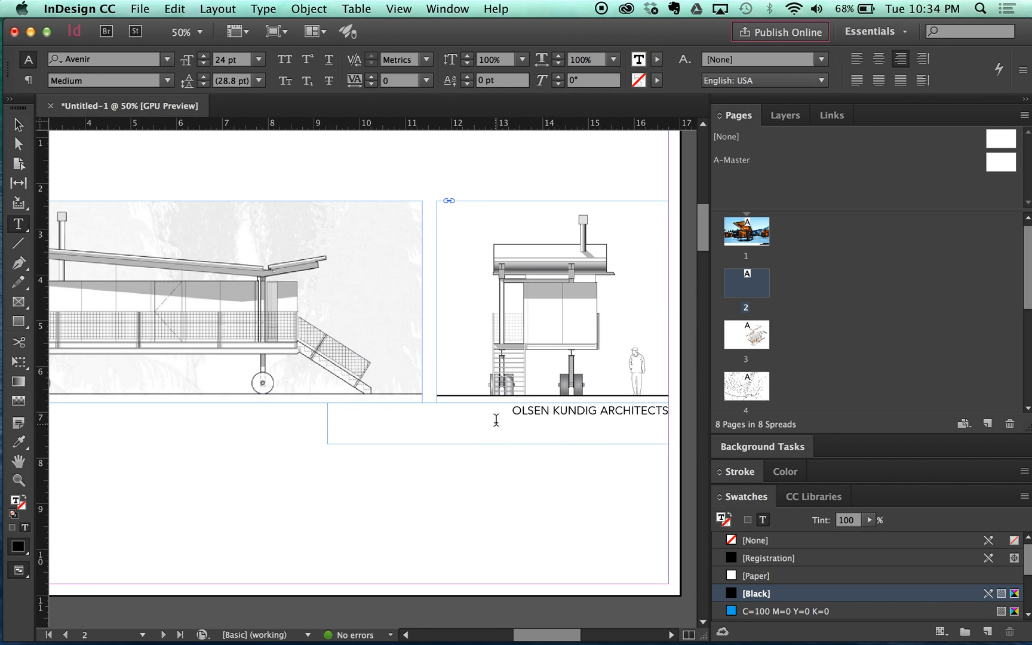
left_click(668, 411, "shift")
type("Wes")
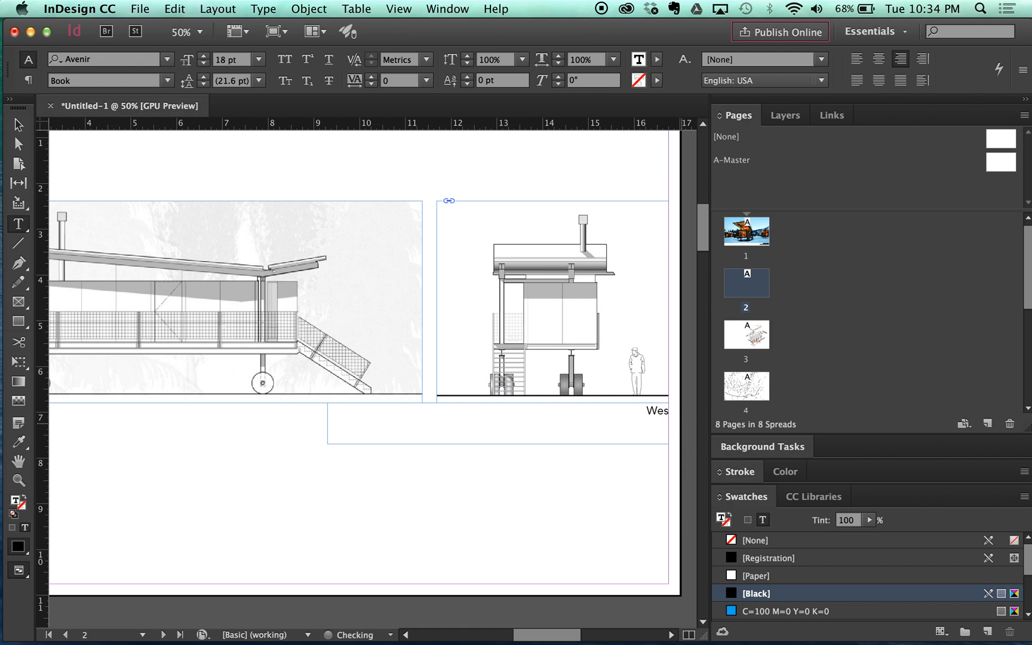
type("t Elevation")
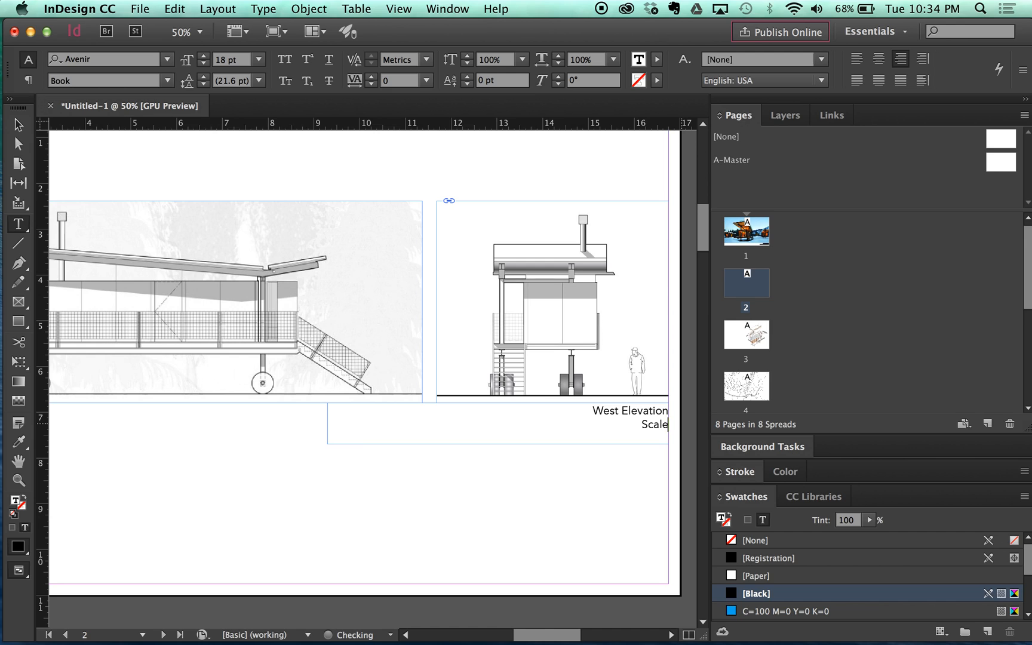
type("Scale 1/4\" =")
type(" 1'-0\"")
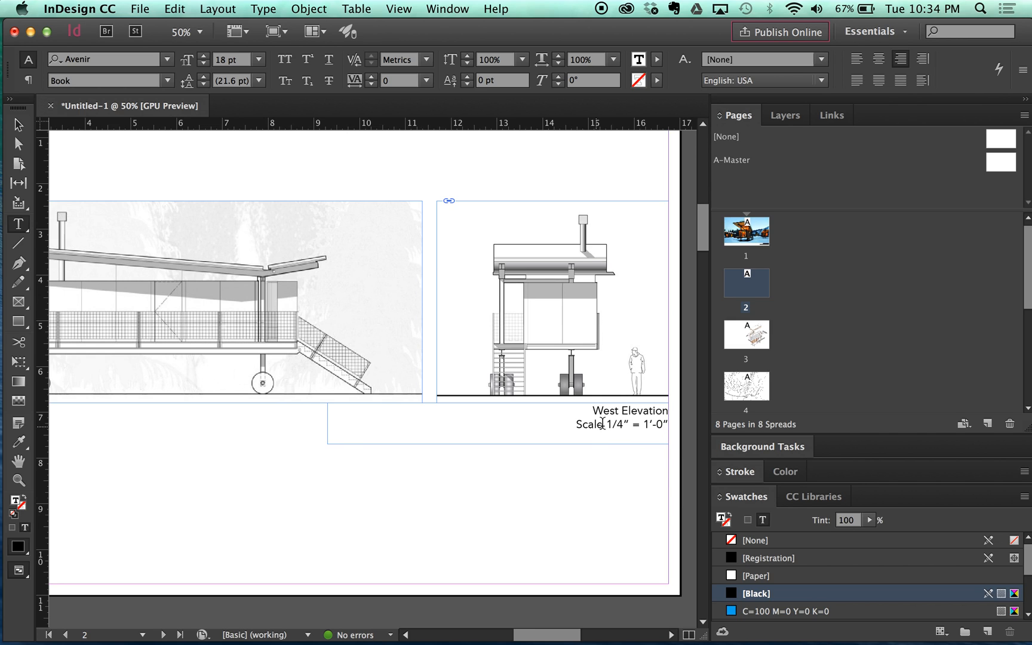
Set the font size of the scale line in the West Elevation caption to 12 pt
left_click_drag(579, 424, 670, 431)
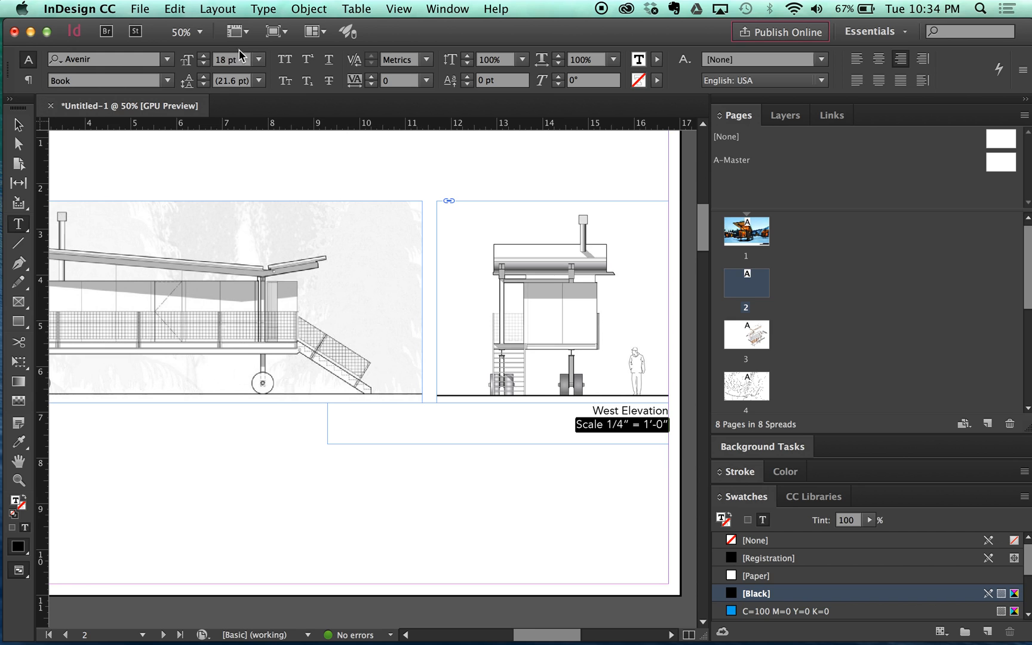
left_click(258, 59)
left_click(235, 182)
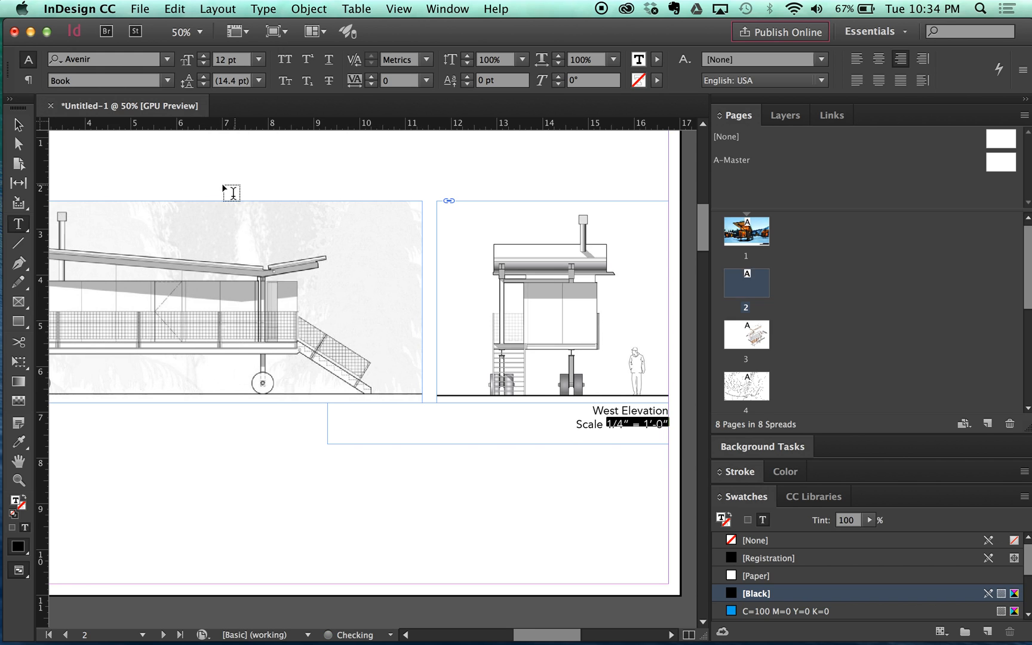
key("Escape")
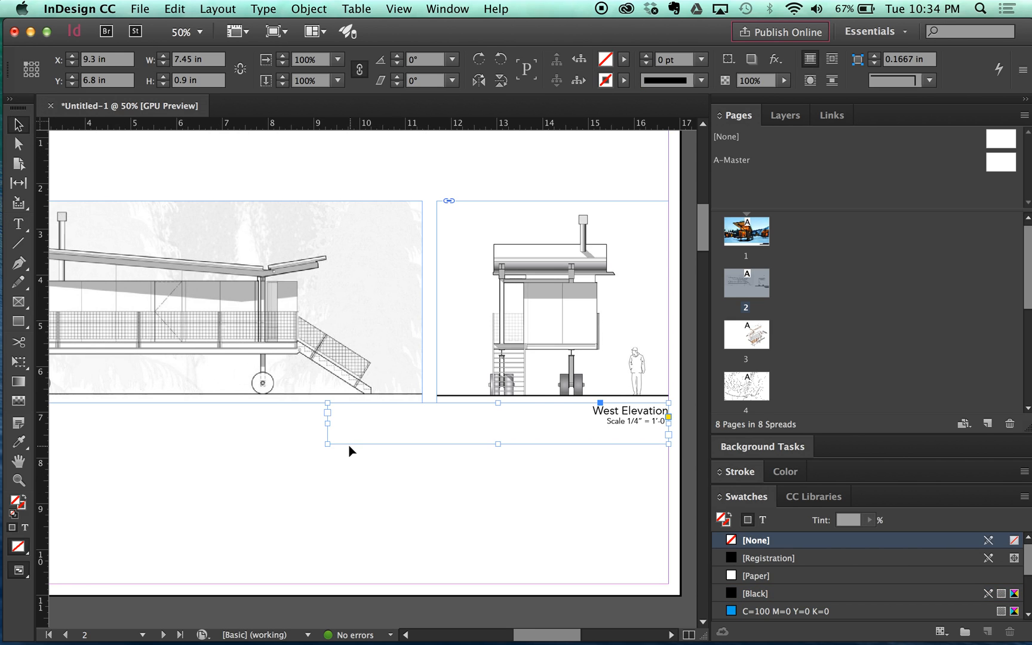
Resize the West Elevation caption frame to 5.063 in by 0.825 in, matching the width of the drawing above
left_click_drag(328, 443, 436, 441)
left_click(590, 502)
left_click(617, 416)
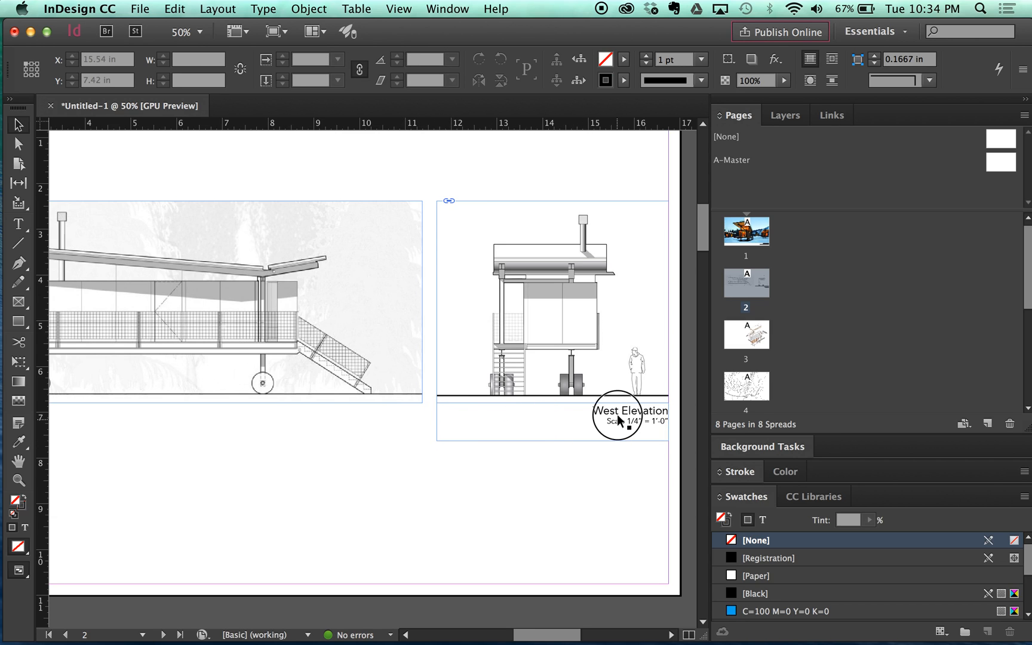
Duplicate the West Elevation caption beneath the larger elevation on page 2, flush with that drawing's outer edge
left_click_drag(628, 415, 382, 426)
key("super+z")
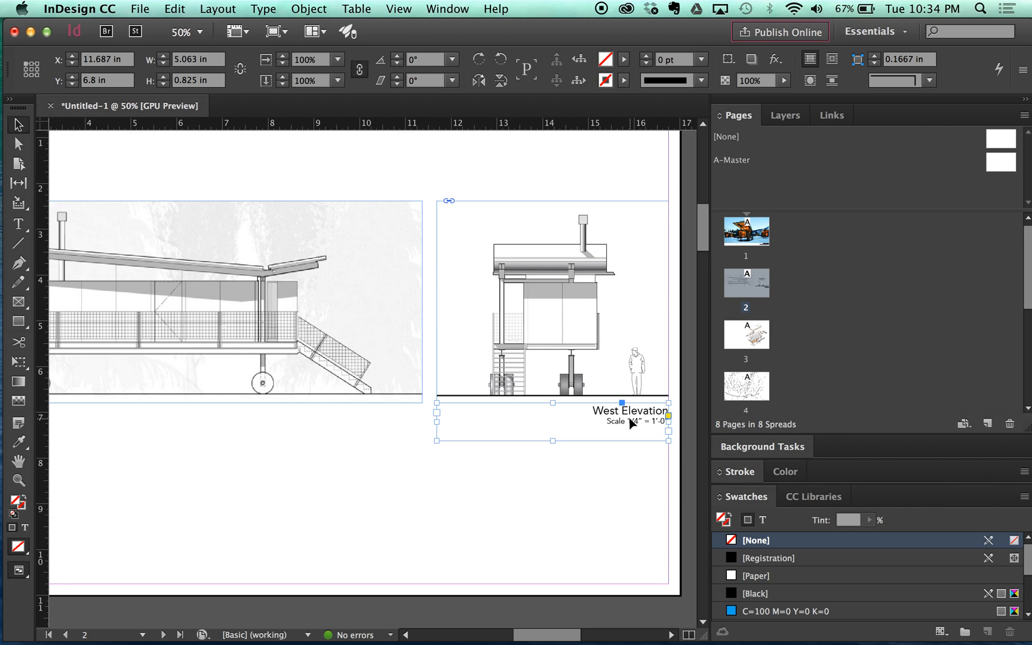
left_click_drag(632, 422, 382, 428)
Change the duplicated caption under the larger elevation to North Elevation
double_click(382, 422)
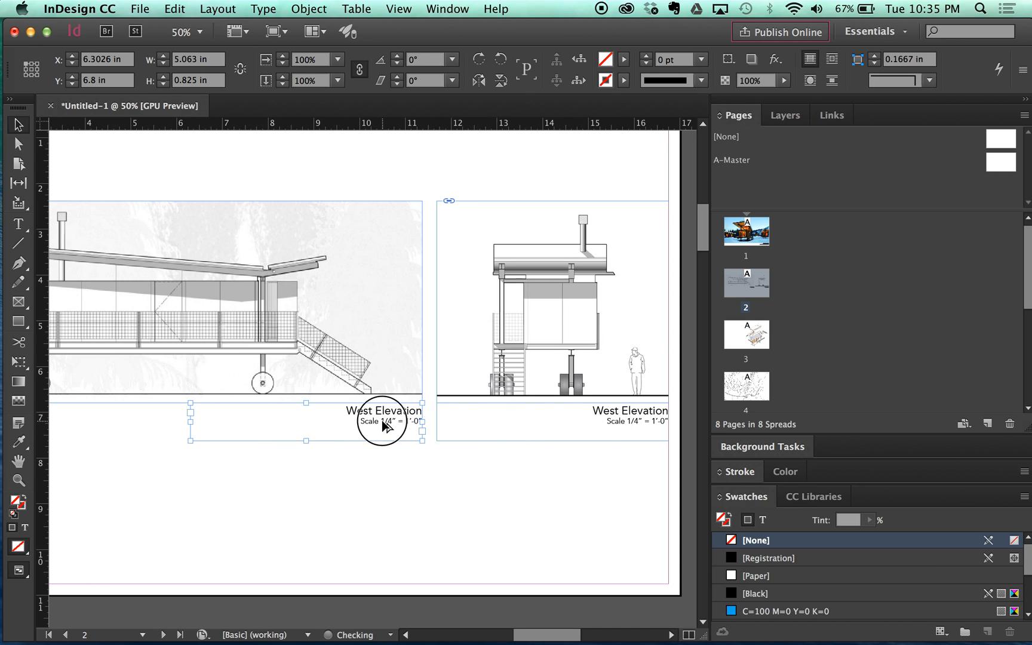
double_click(369, 415)
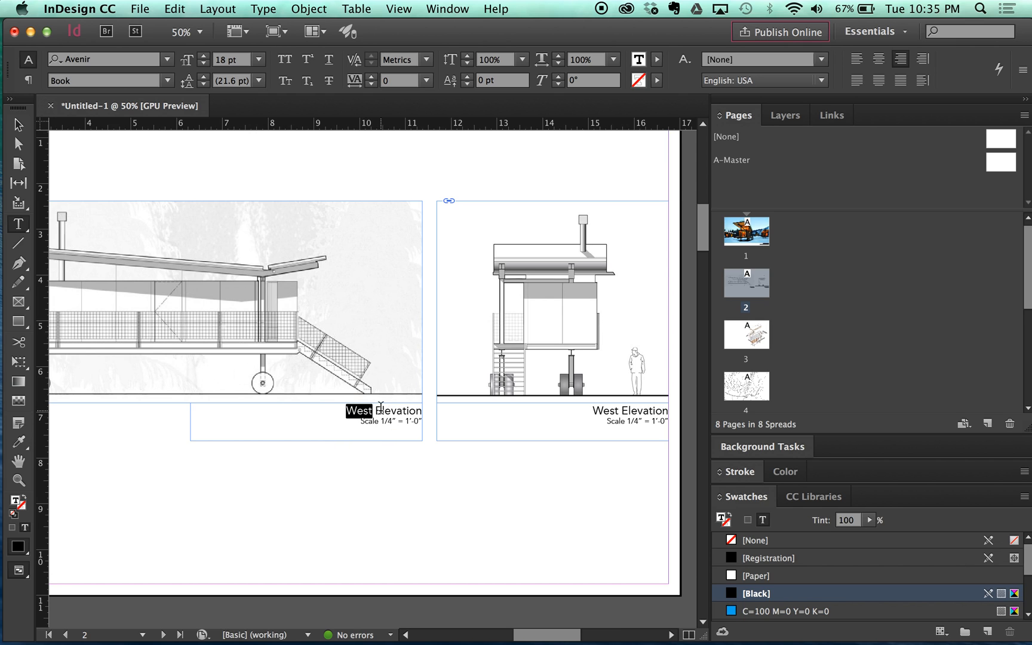
type("North")
key("Escape")
left_click(234, 301)
Copy the West Elevation caption frame from page 2 and try to paste it onto page 3
key("super+minus")
key("super+minus")
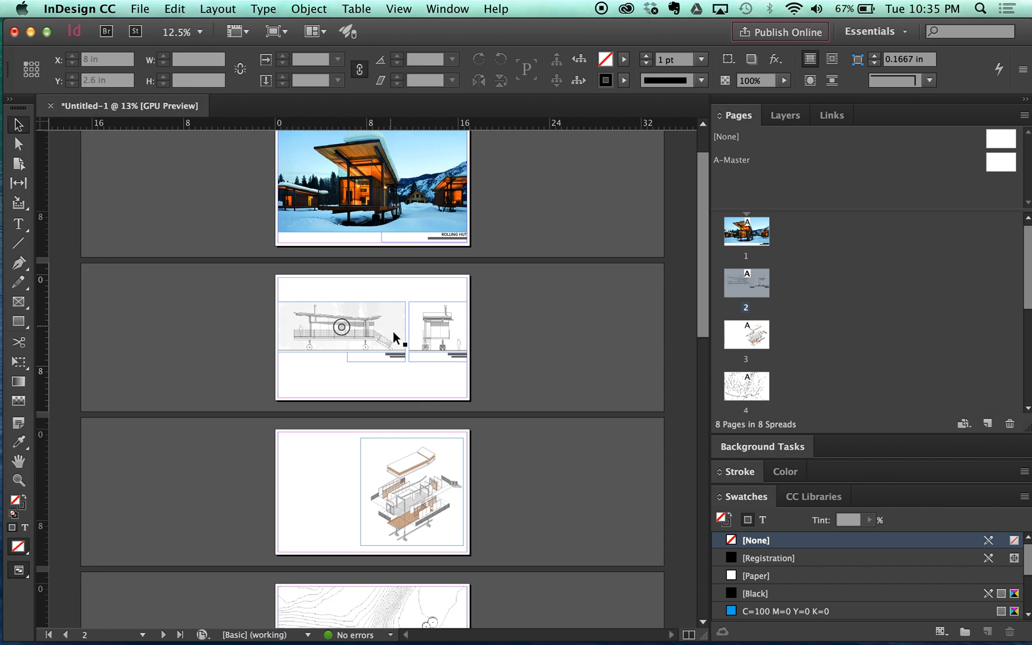
key("super+equal")
scroll(418, 394, "down", 3)
left_click(543, 287)
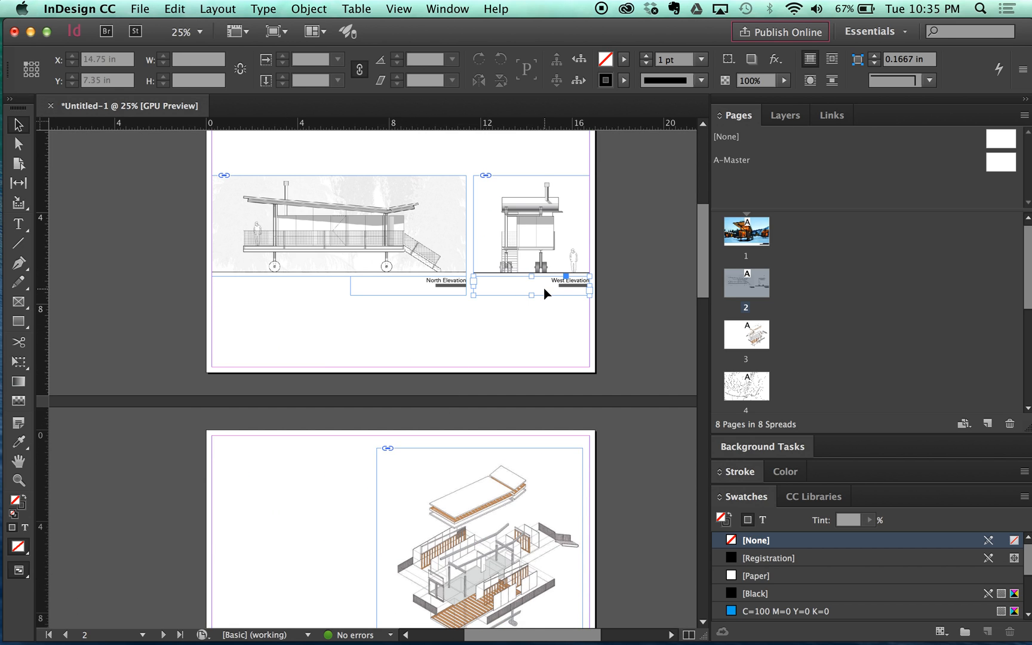
scroll(543, 358, "down", 3)
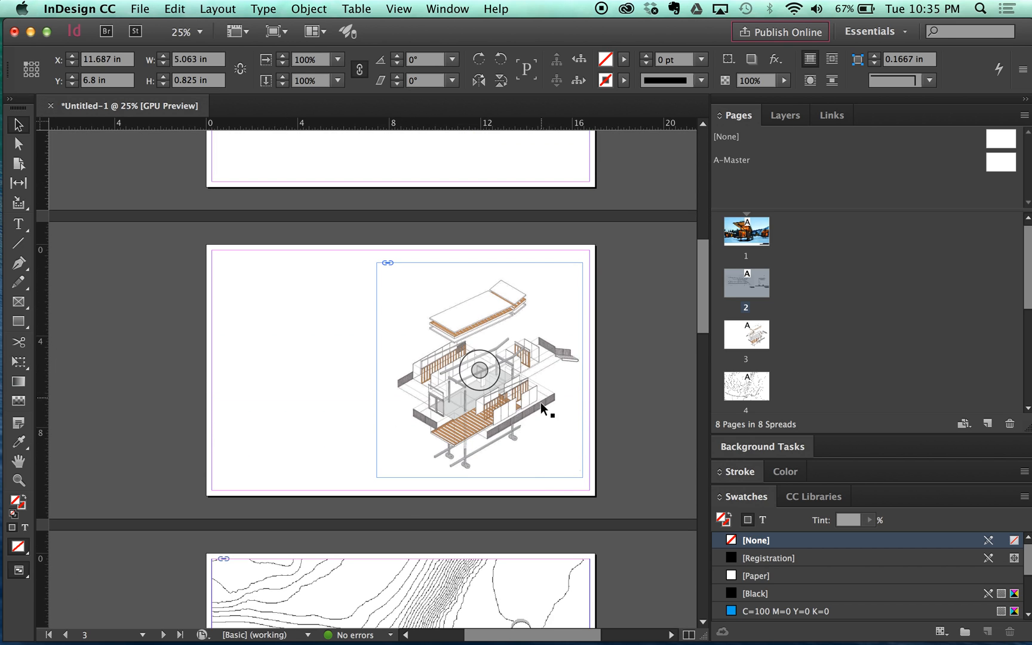
right_click(559, 496)
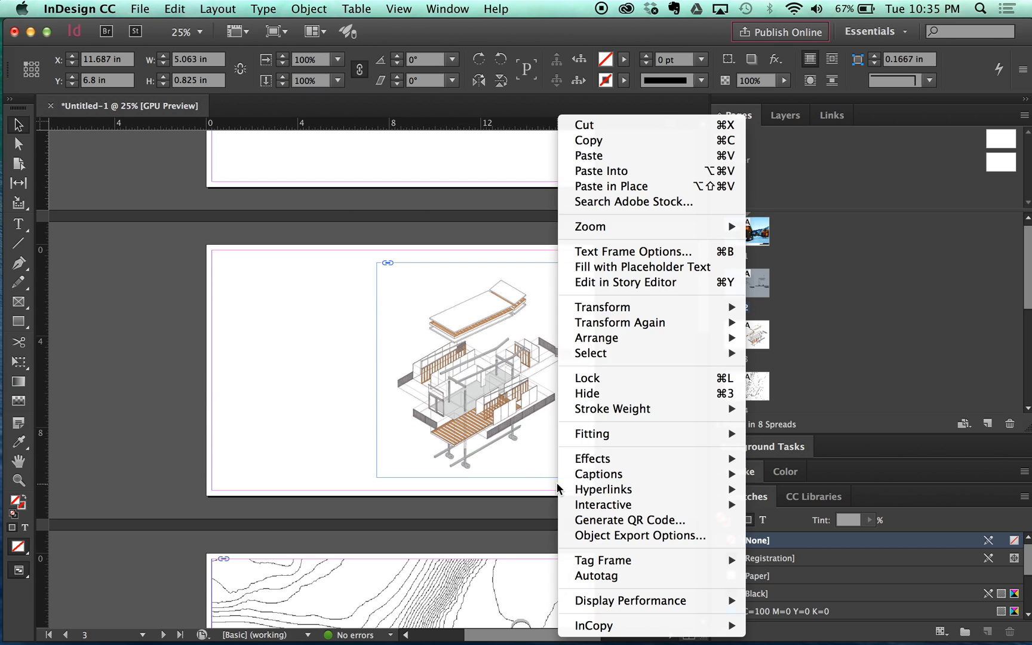
left_click(579, 156)
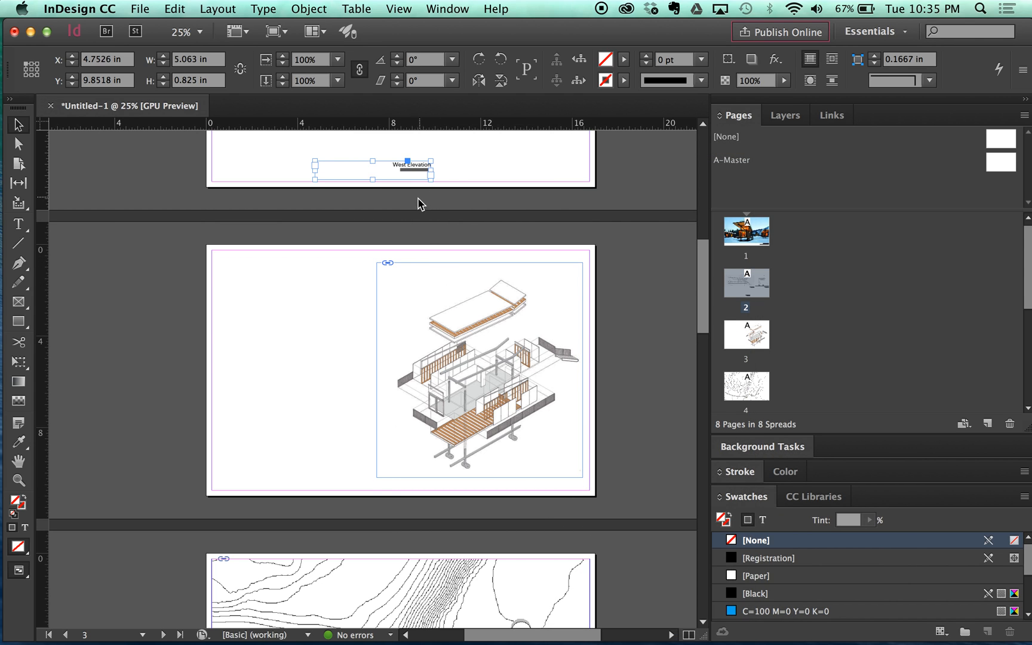
Paste the caption frame onto page 3 and align it with the lower outer corner of the exploded drawing's frame
left_click(318, 329)
right_click(322, 337)
left_click(347, 362)
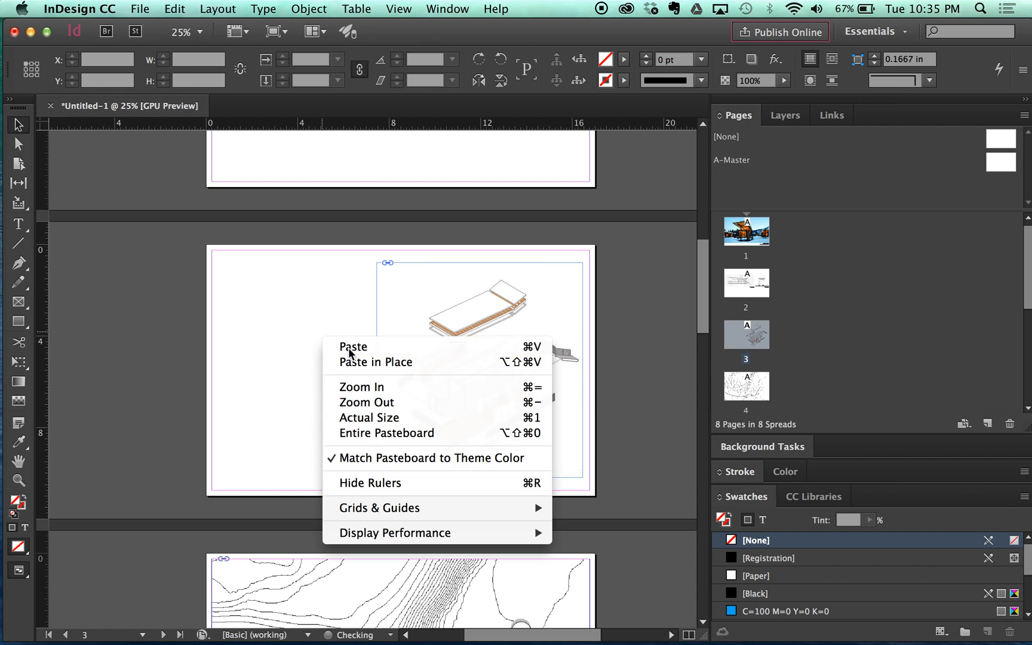
left_click_drag(395, 372, 547, 473)
Replace both lines of the caption on page 3 with Exploded Axonometric
scroll(595, 480, "up", 3)
double_click(433, 417)
left_click_drag(438, 426, 567, 439)
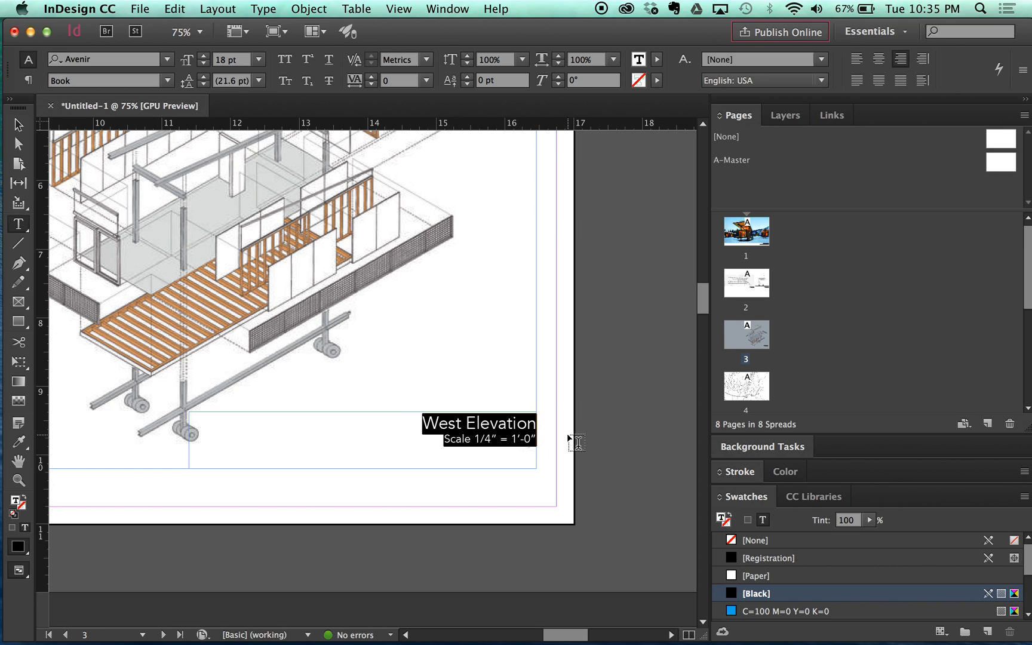
type("e")
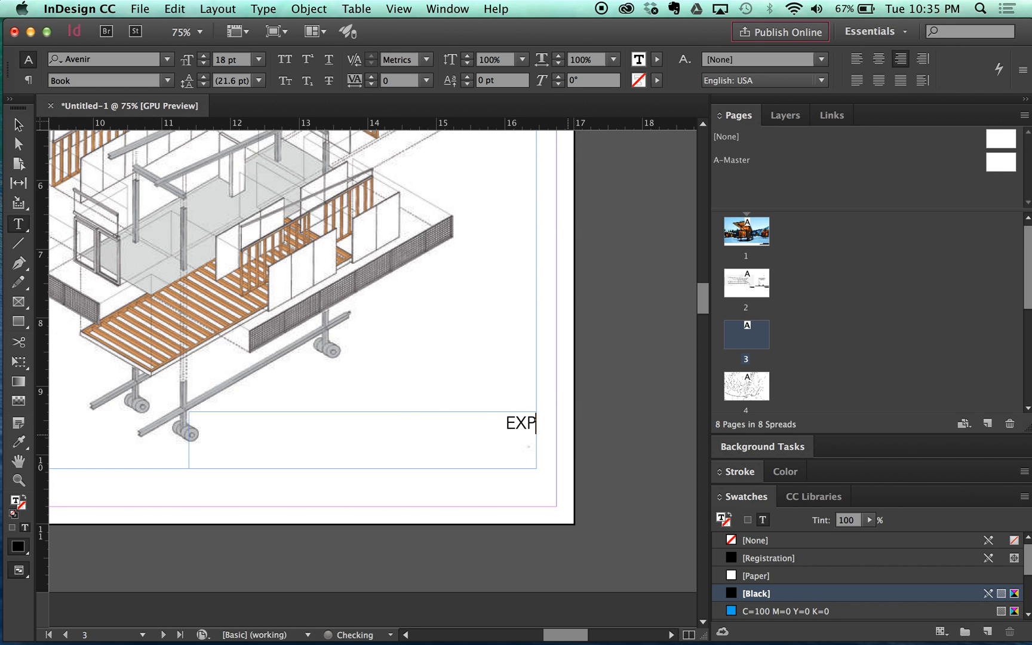
type("X")
key("BackSpace")
type("xploded Axon")
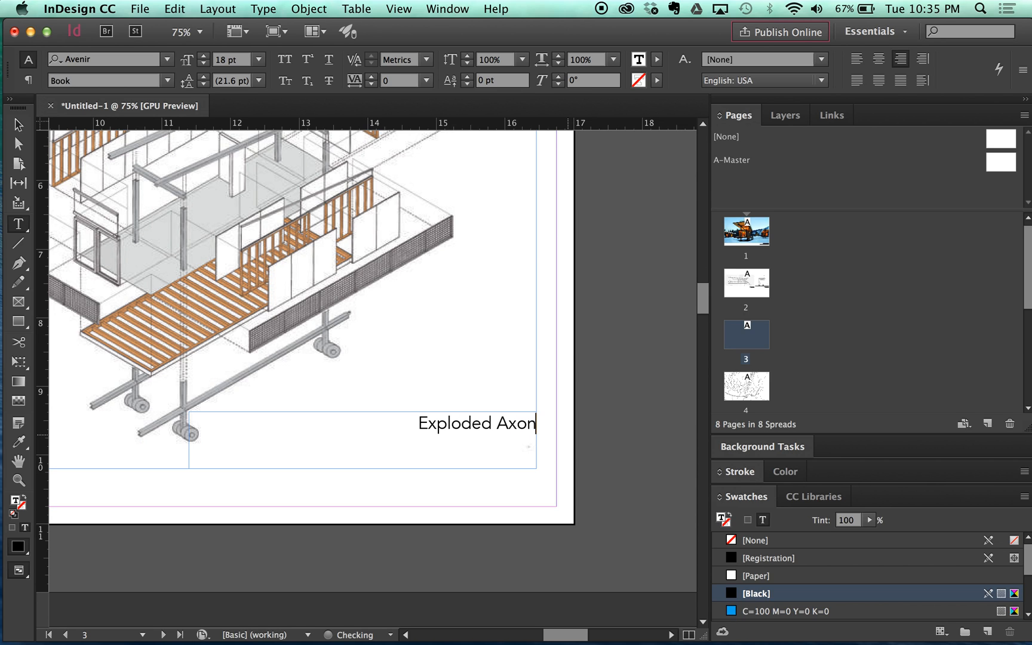
type("ometric")
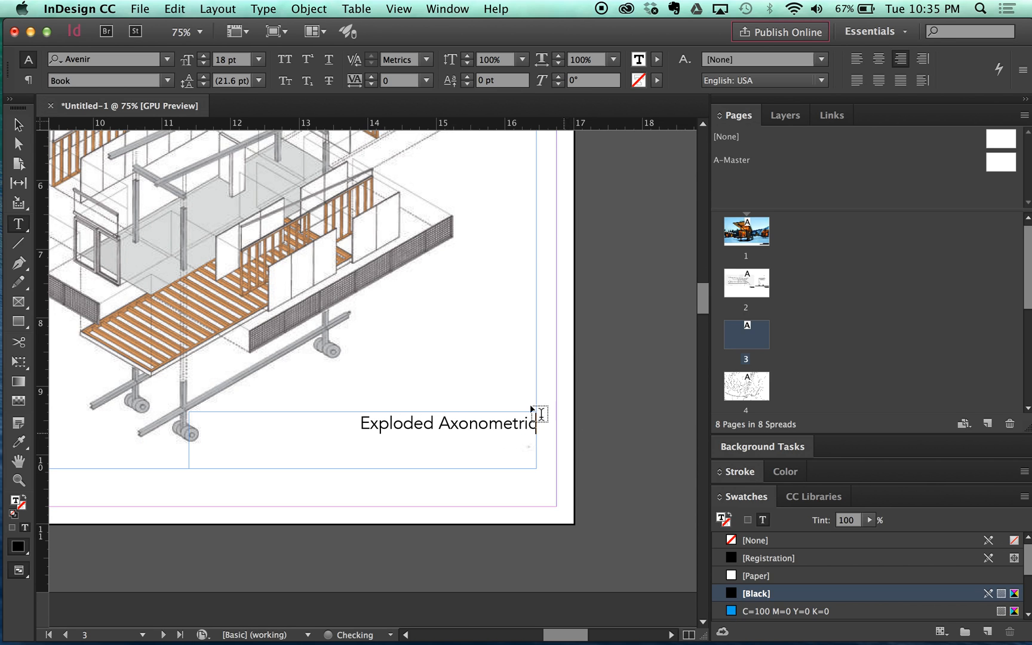
Shorten the Exploded Axonometric caption frame to a height of 0.4087 in and move it to the drawing frame's lower edge
left_click(19, 124)
left_click_drag(361, 468, 361, 436)
left_click_drag(429, 425, 430, 452)
left_click(505, 396)
Paste the West Elevation caption frame onto page 4 and align it with the lower outer corner of the margins
key("z")
scroll(499, 393, "down", 3)
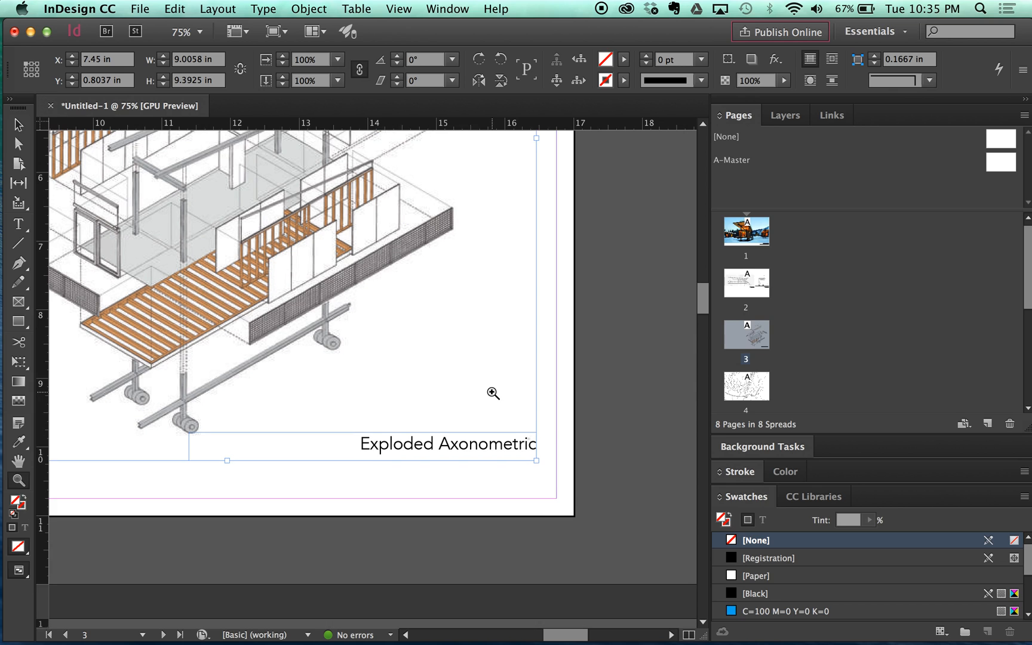
scroll(492, 393, "down", 1)
scroll(408, 260, "down", 8)
left_click(19, 124)
left_click(490, 326)
scroll(488, 327, "up", 3)
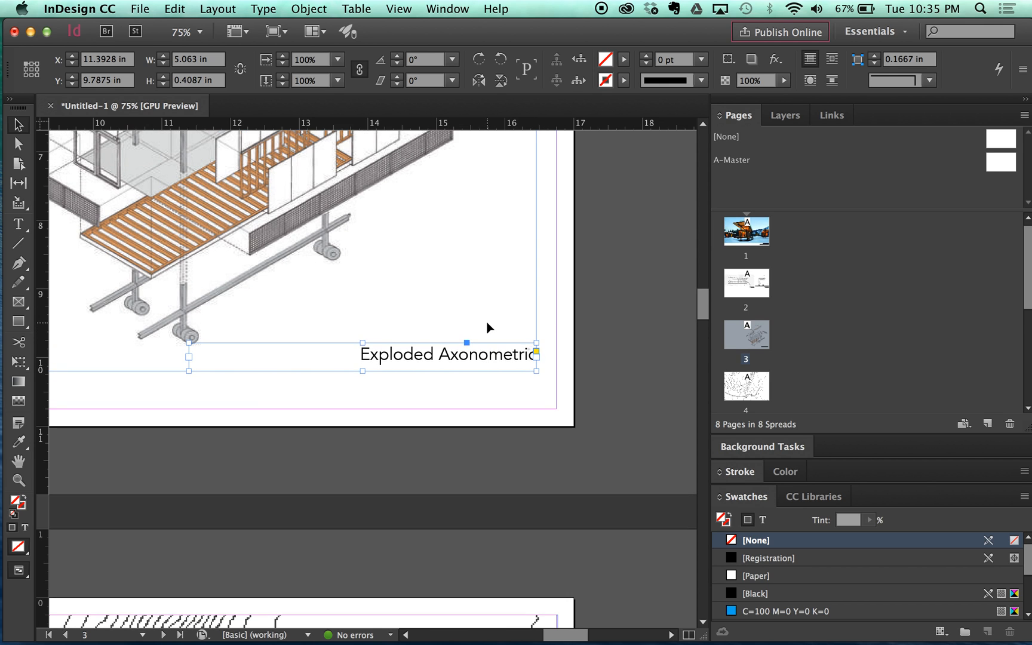
scroll(488, 327, "down", 20)
scroll(493, 328, "down", 1)
right_click(494, 205)
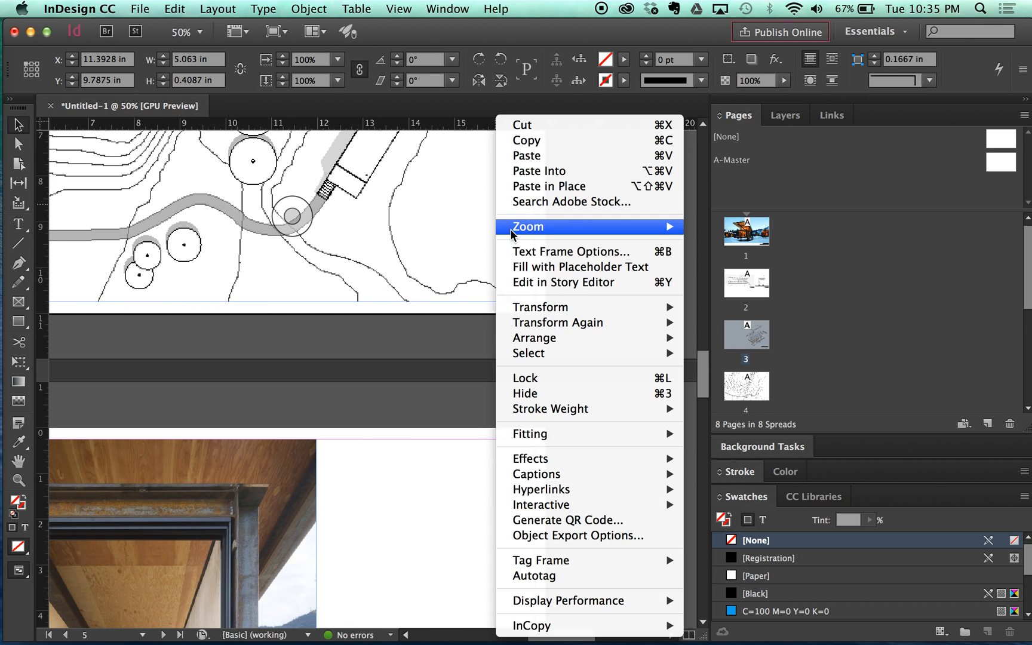
left_click(449, 305)
right_click(449, 247)
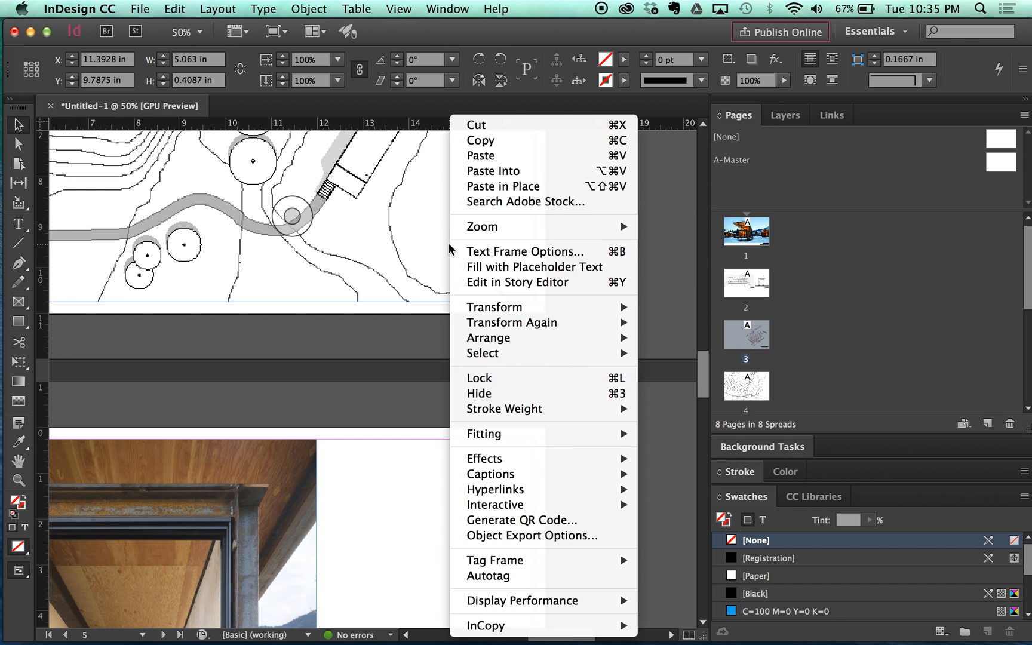
left_click(469, 160)
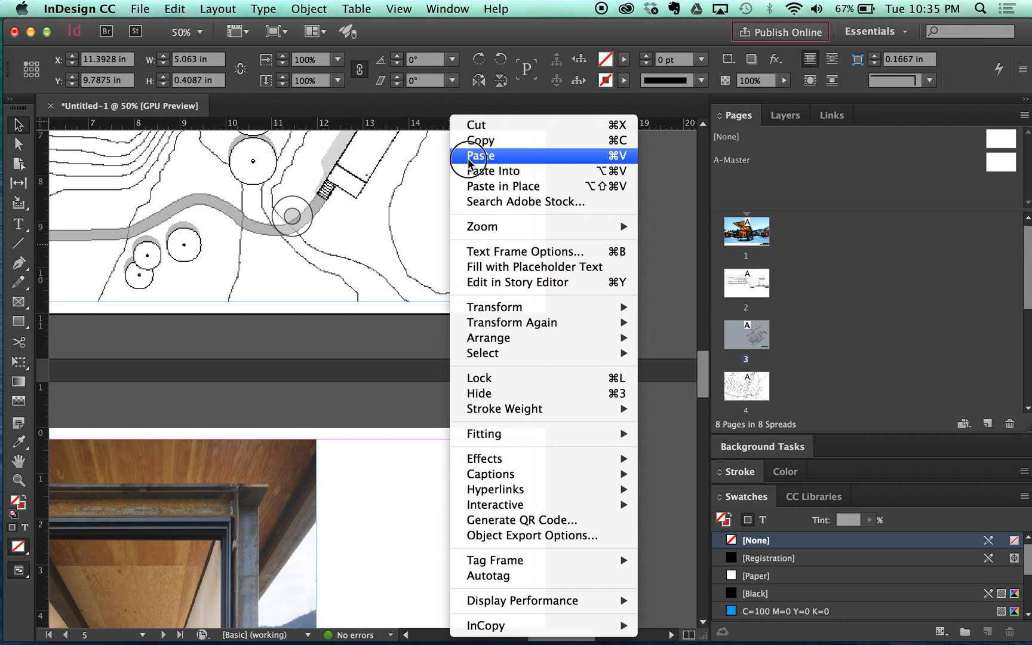
left_click_drag(463, 496, 509, 290)
scroll(495, 296, "up", 2)
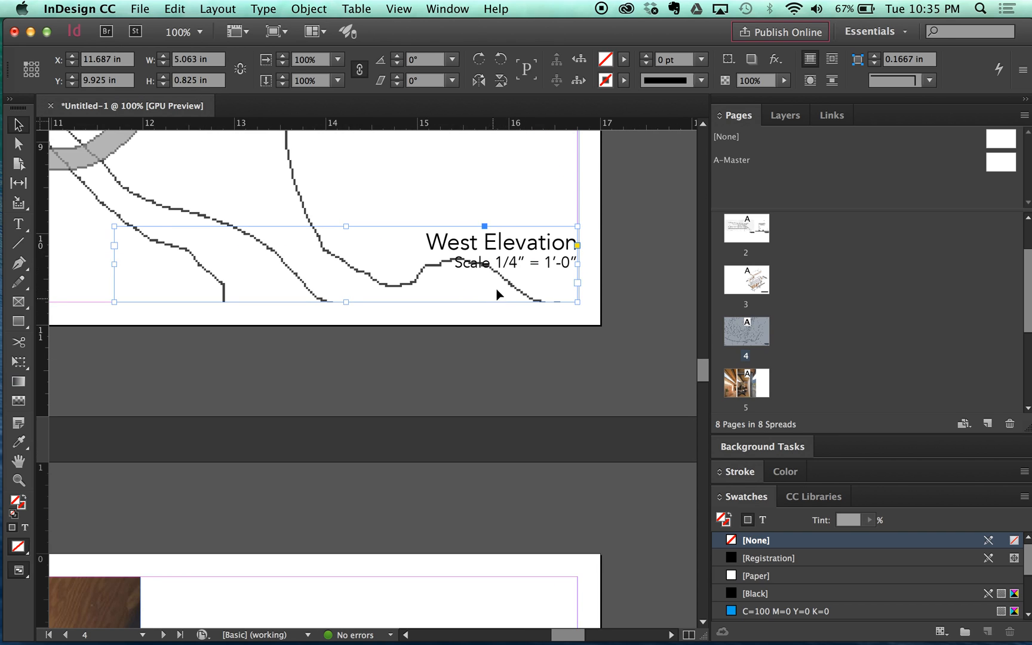
Replace the caption's title on page 4 with Site Plan, keeping the scale line below it
double_click(505, 254)
left_click_drag(424, 241, 572, 245)
type("SITE")
key("BackSpace")
key("BackSpace")
key("BackSpace")
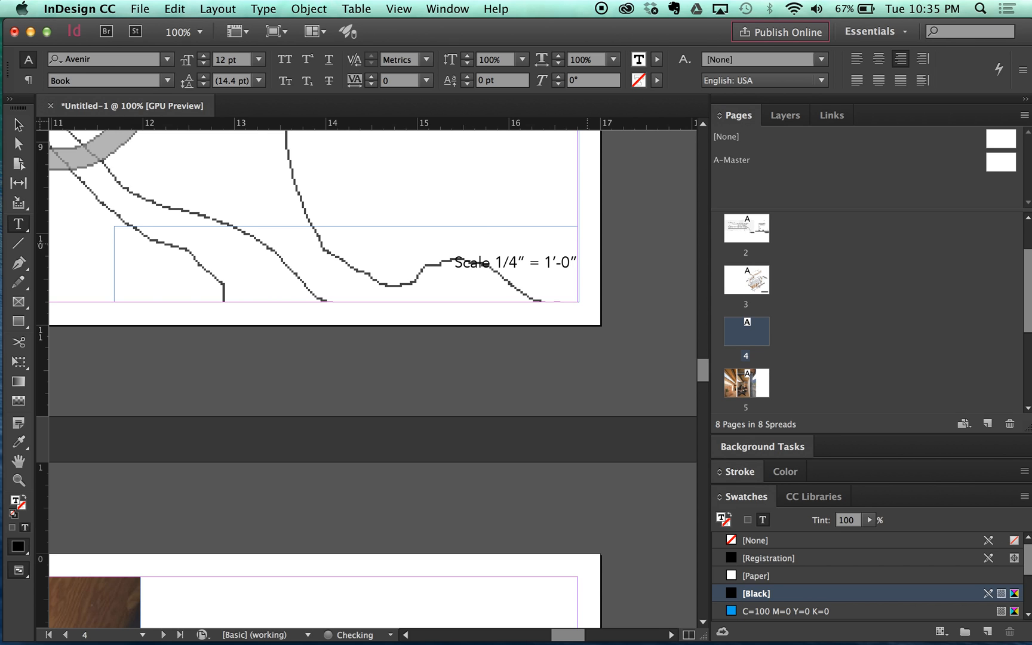
type("Site")
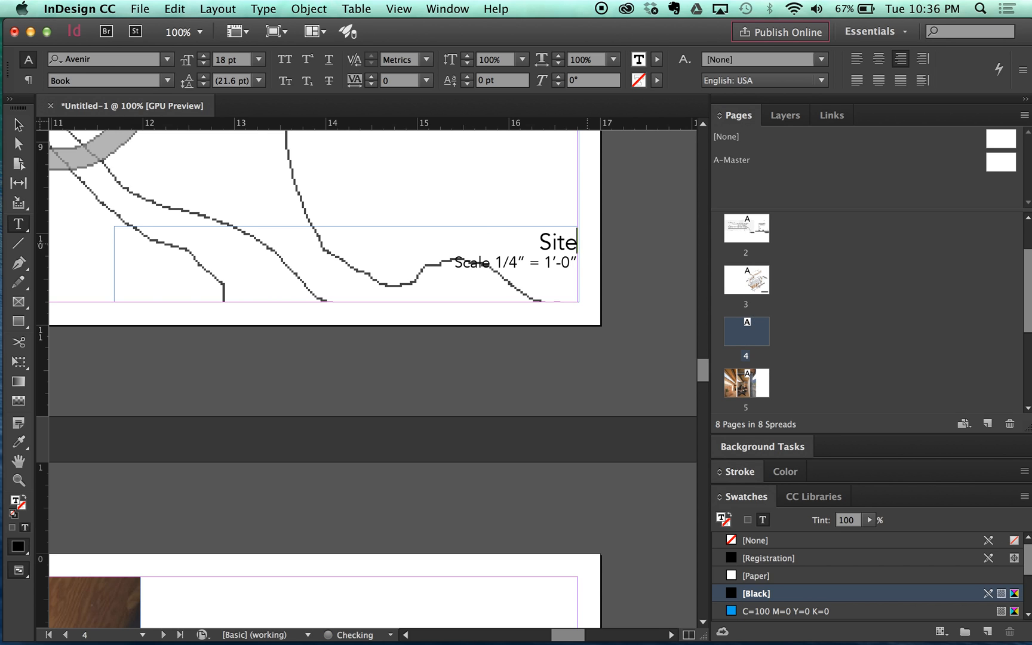
type(" Plan")
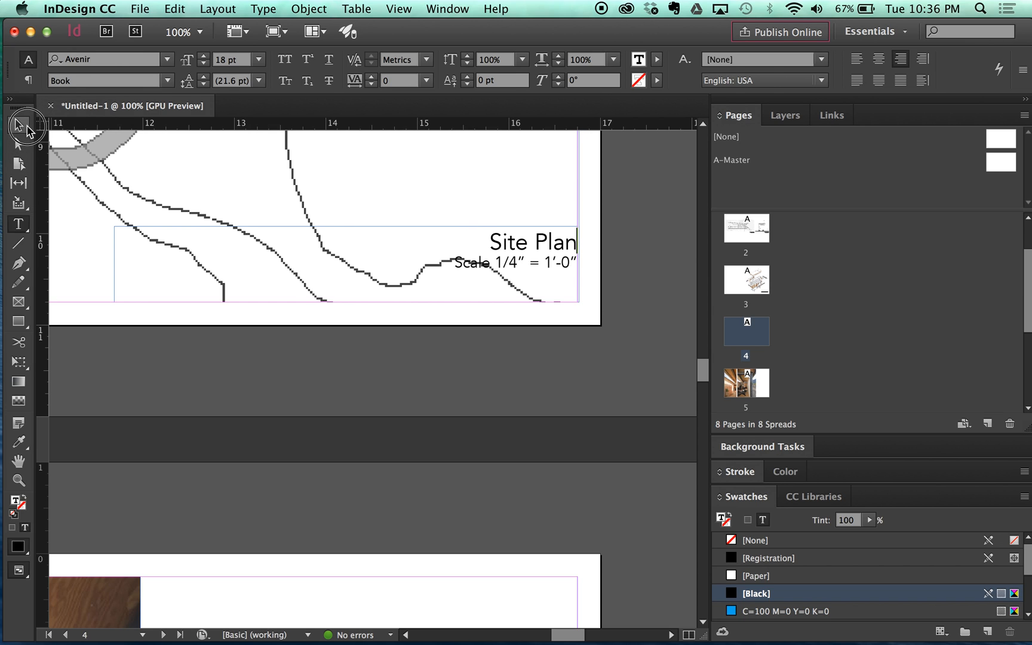
Narrow the site plan drawing's frame on page 4 to a width of 15.565 in
left_click(25, 126)
left_click(618, 166)
left_click(396, 311)
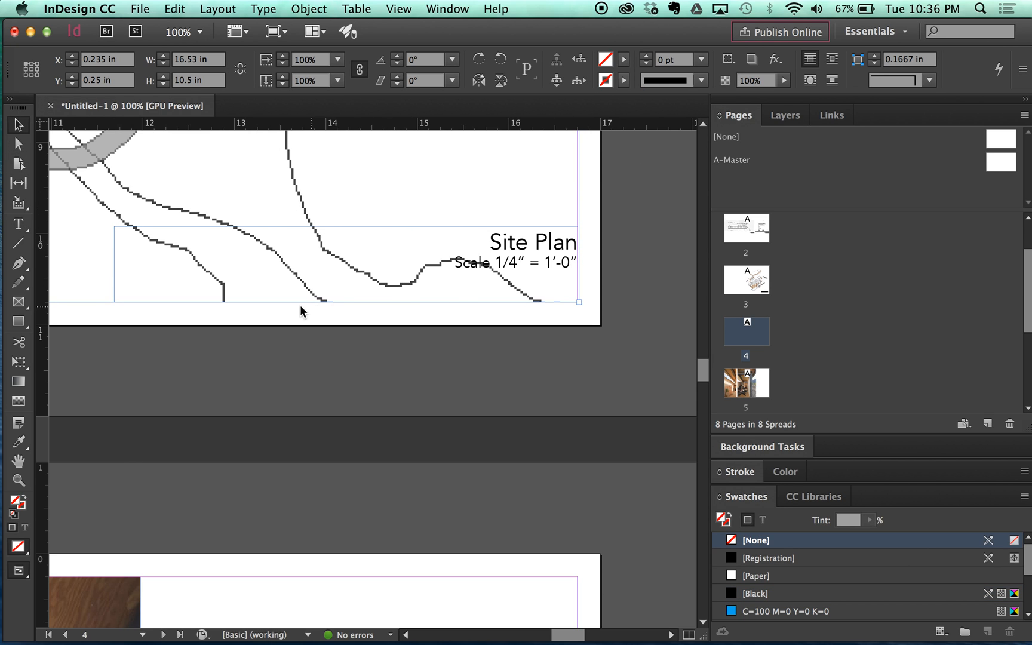
key("super+minus")
key("super+equal")
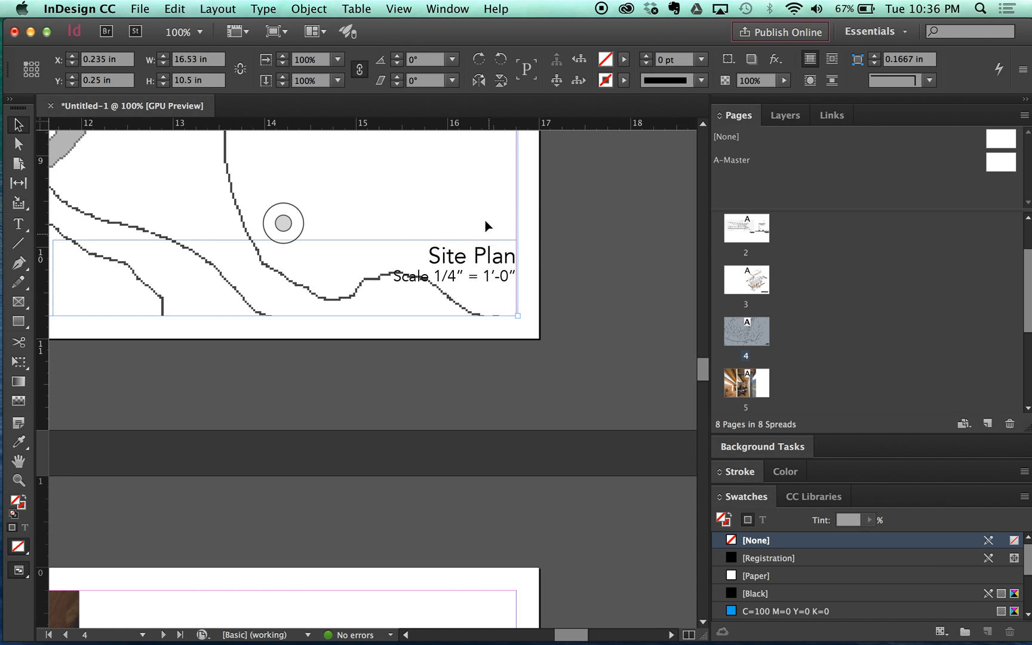
left_click(488, 260)
left_click(538, 221)
scroll(494, 213, "down", 1)
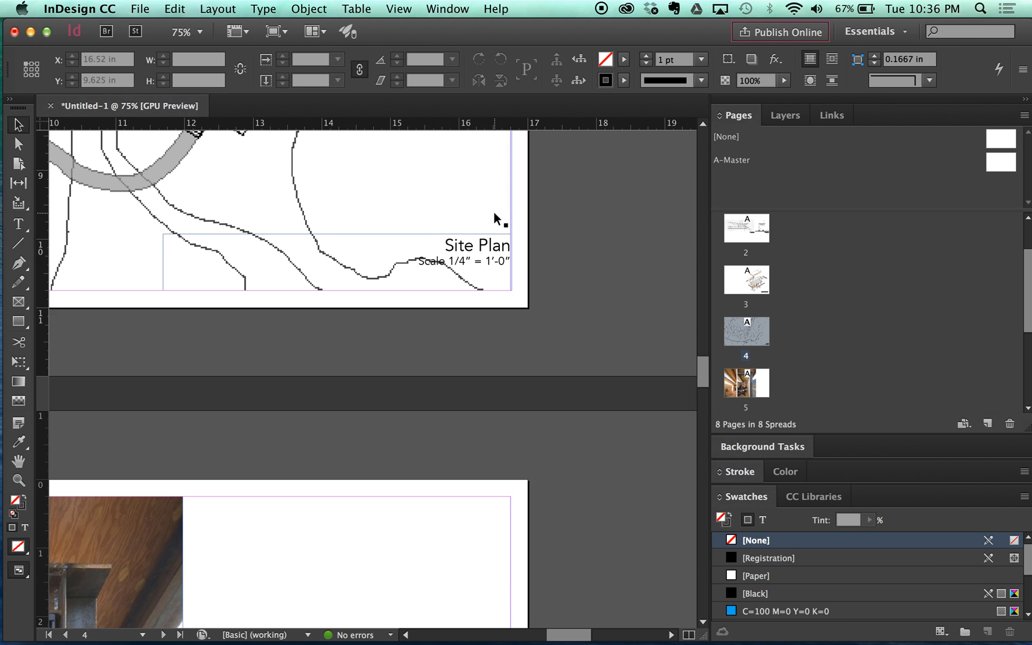
scroll(423, 238, "up", 2)
left_click(449, 231)
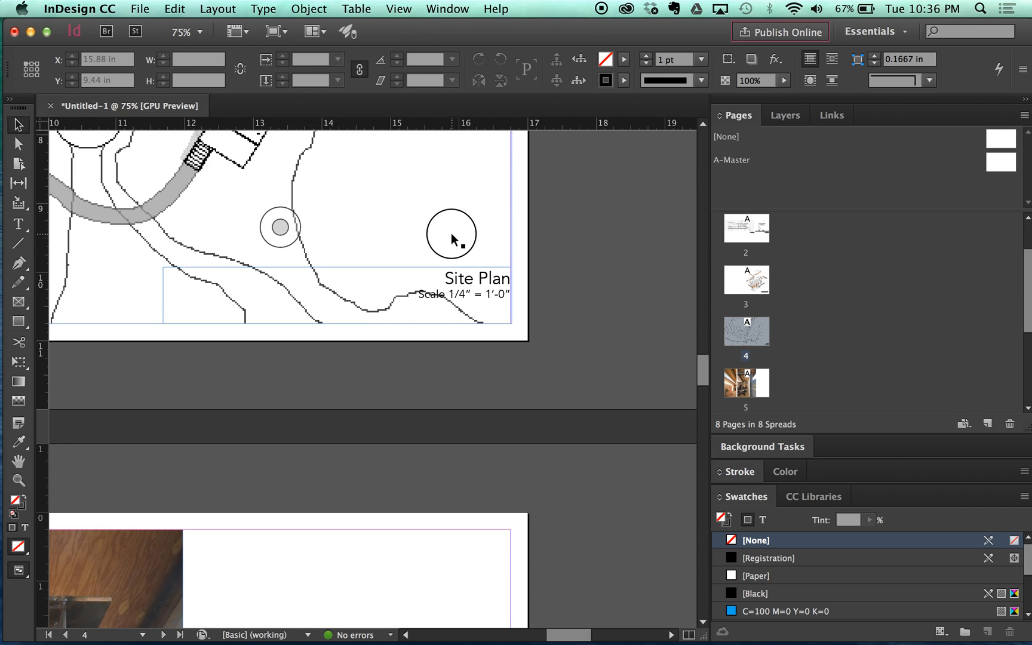
left_click_drag(511, 323, 445, 323)
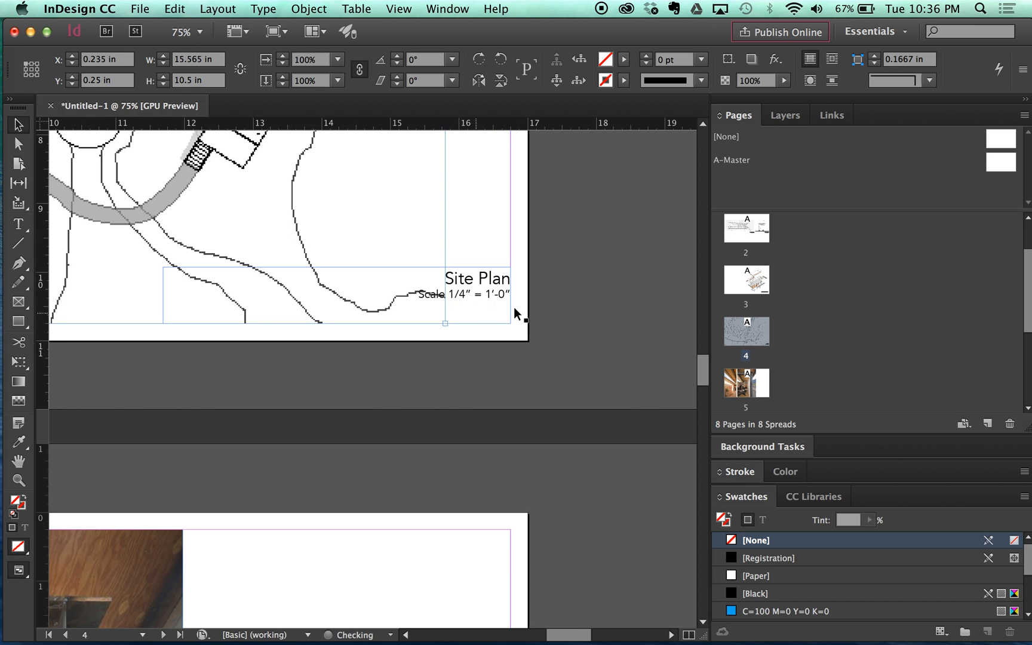
left_click(539, 304)
Create a second layer above Layer 1 and move the Site Plan caption frame onto it
left_click(480, 274)
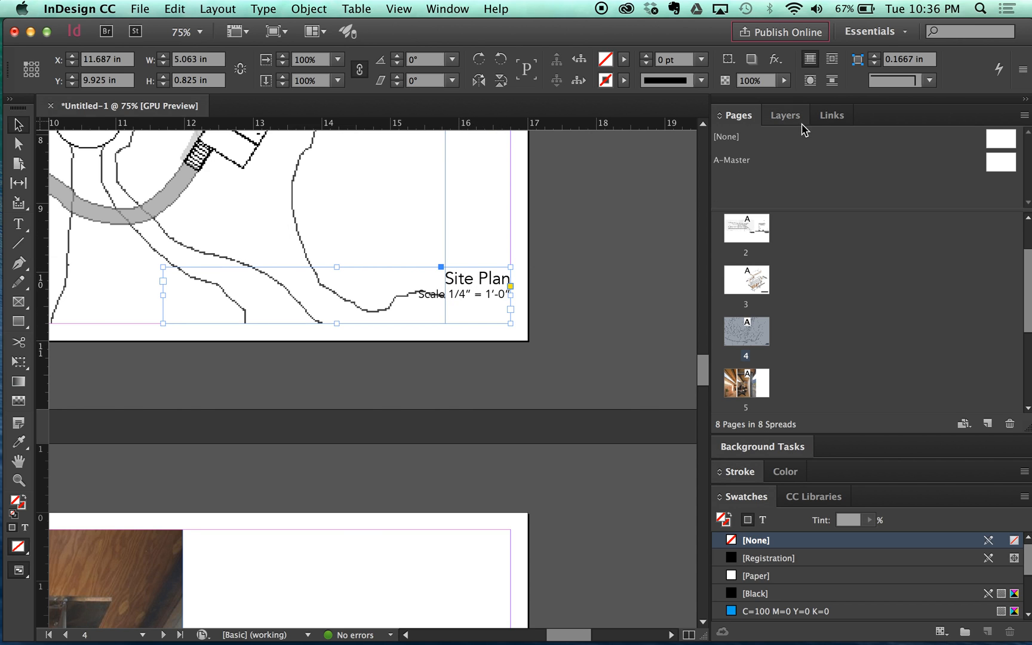
left_click(777, 117)
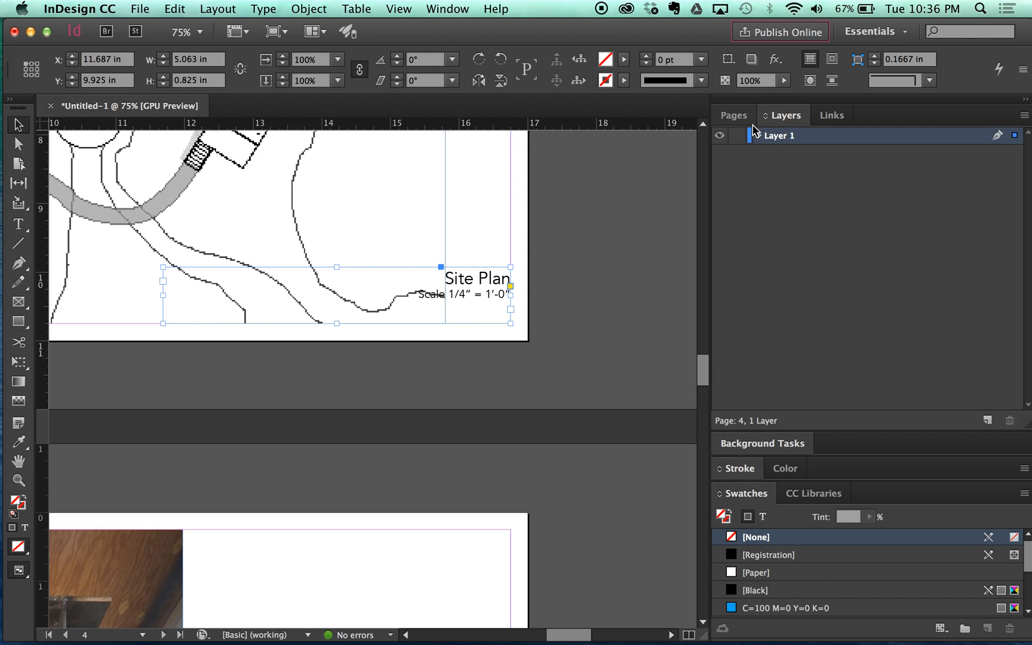
left_click(990, 420)
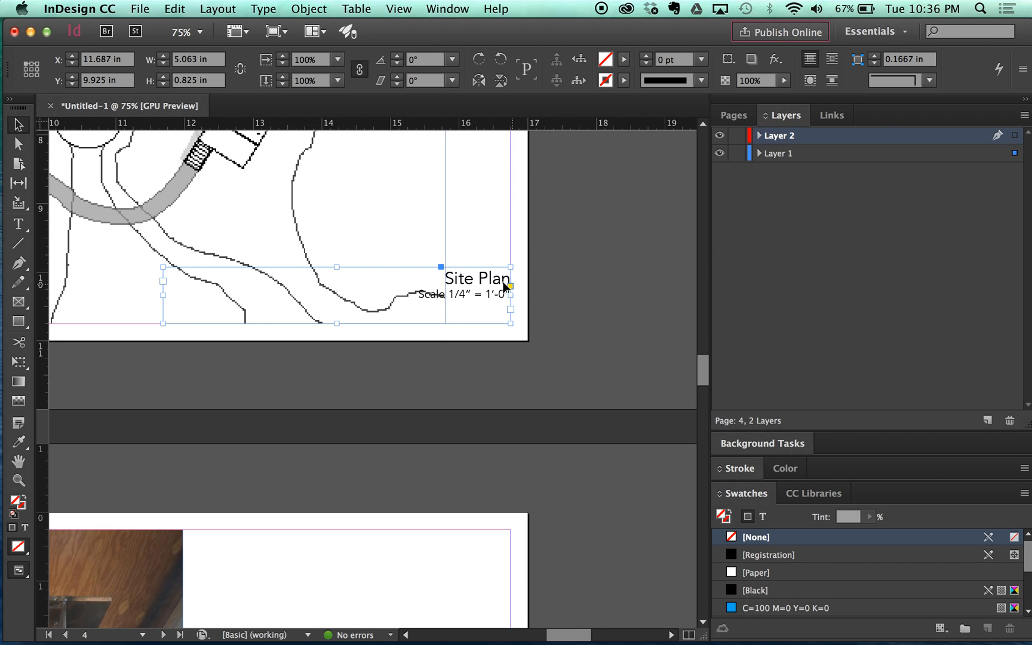
left_click(602, 208)
left_click(497, 282)
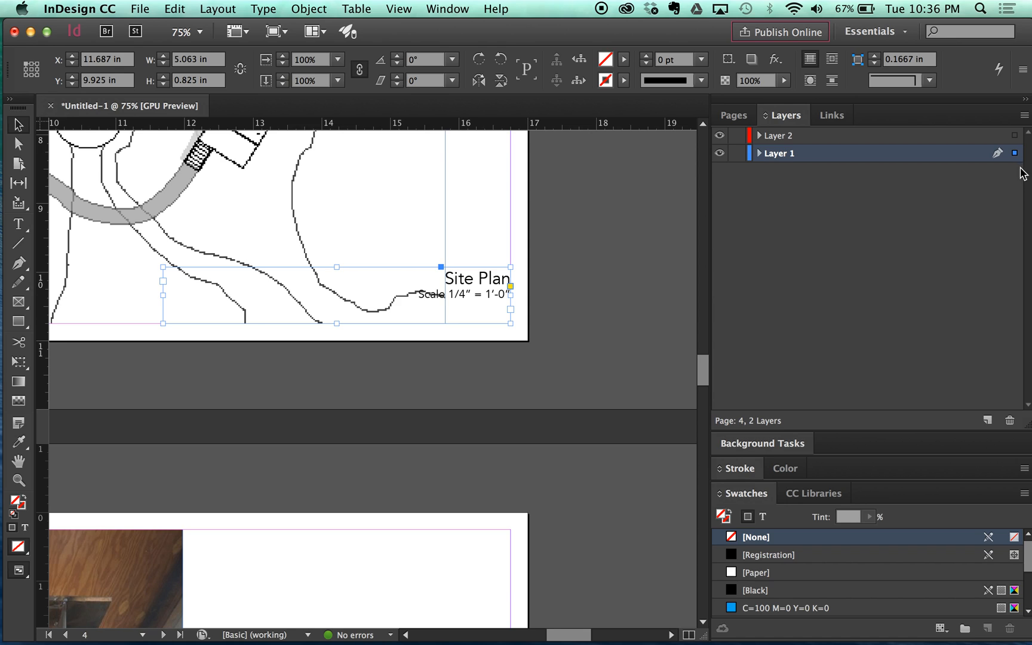
left_click_drag(1014, 156, 1013, 135)
Widen the site plan drawing's frame back out to the page margin, to a width of 16.515 in
left_click(431, 214)
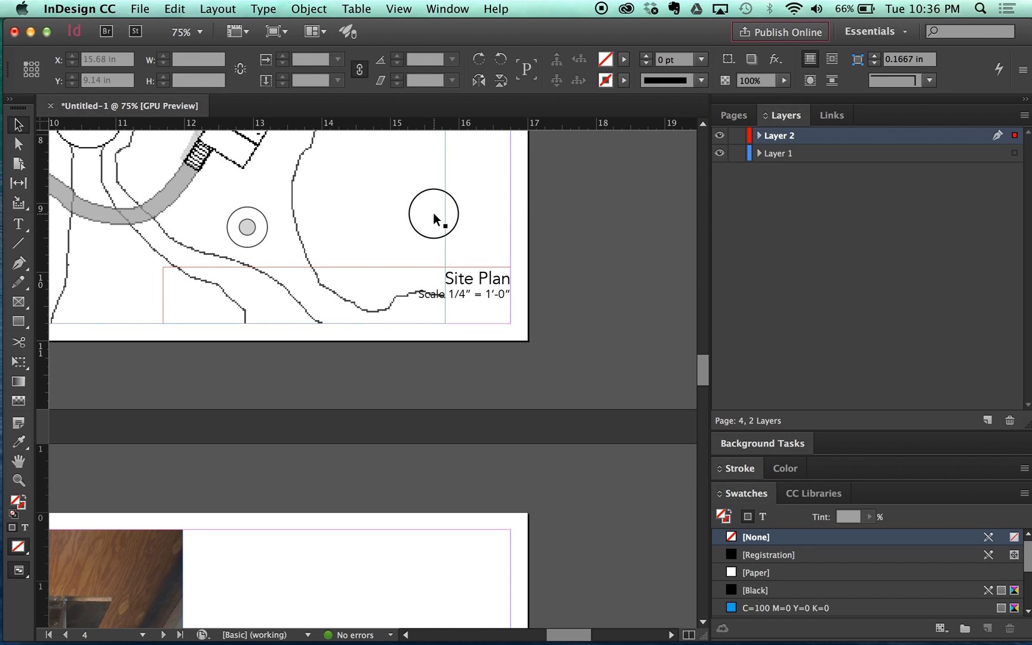
scroll(427, 221, "up", 1)
key("super+minus")
scroll(426, 224, "up", 1)
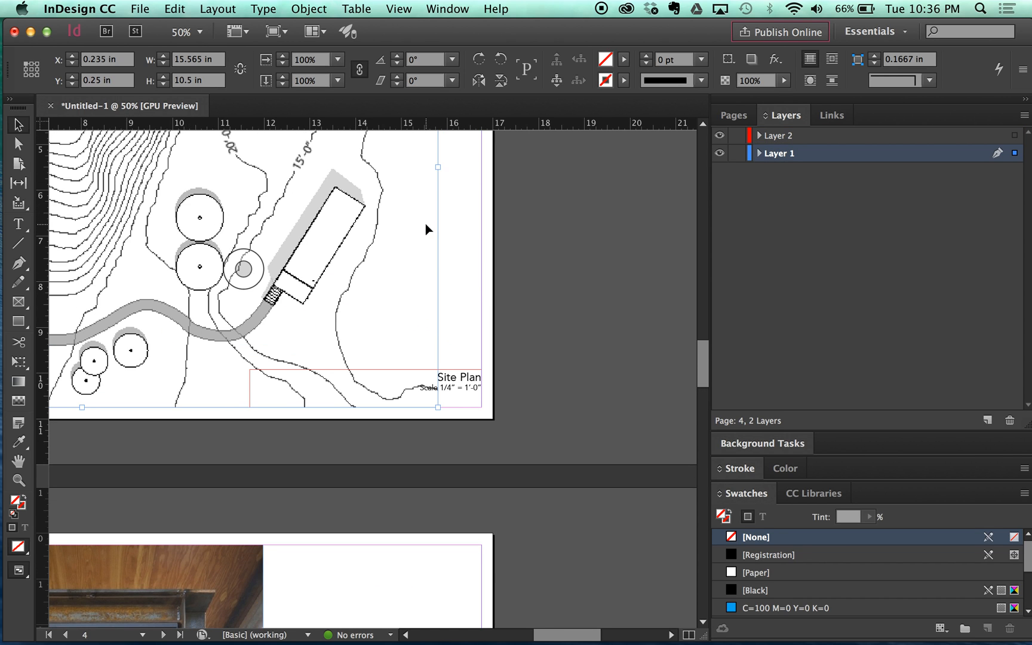
left_click_drag(438, 169, 483, 186)
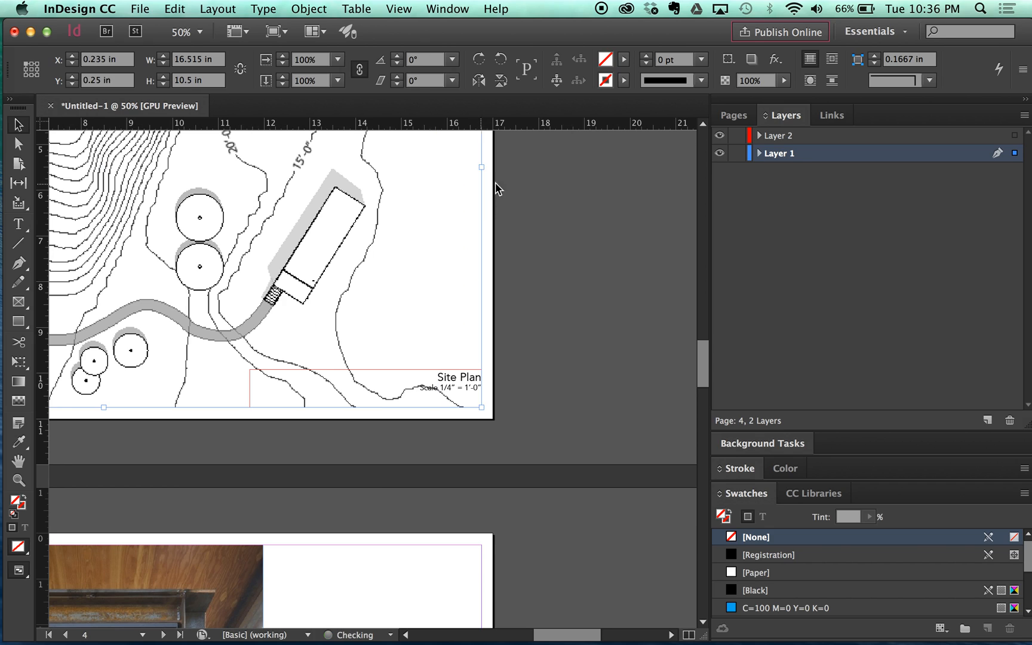
Lock Layer 1 and try moving the Site Plan caption frame independently of the drawing
left_click(738, 153)
left_click(444, 384)
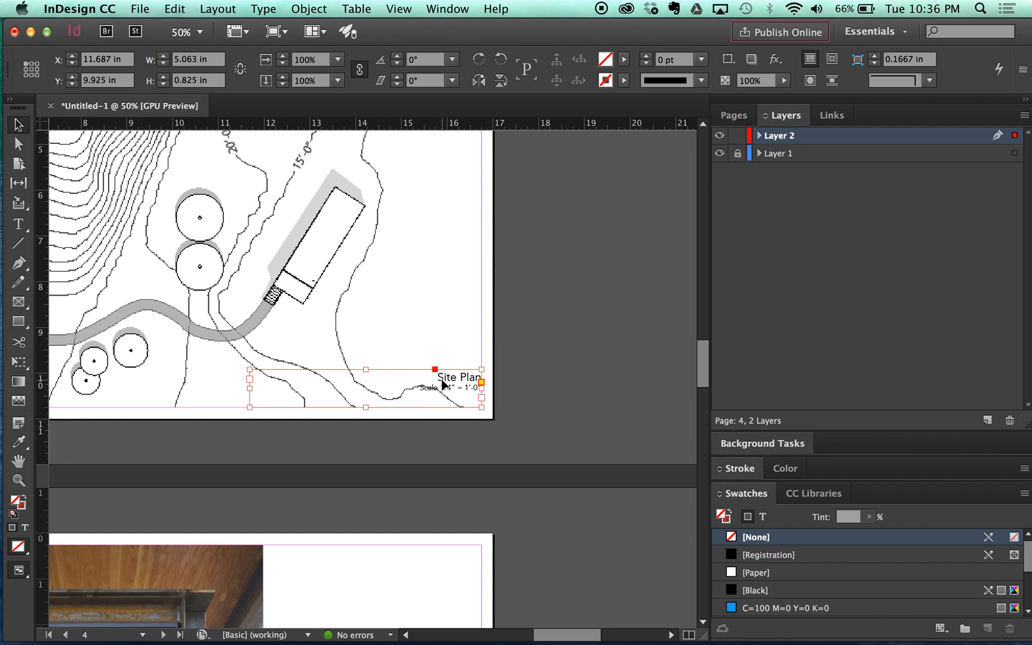
mouse_move(455, 385)
left_mouse_down()
mouse_move(456, 374)
mouse_move(464, 391)
left_mouse_up()
left_click(493, 353)
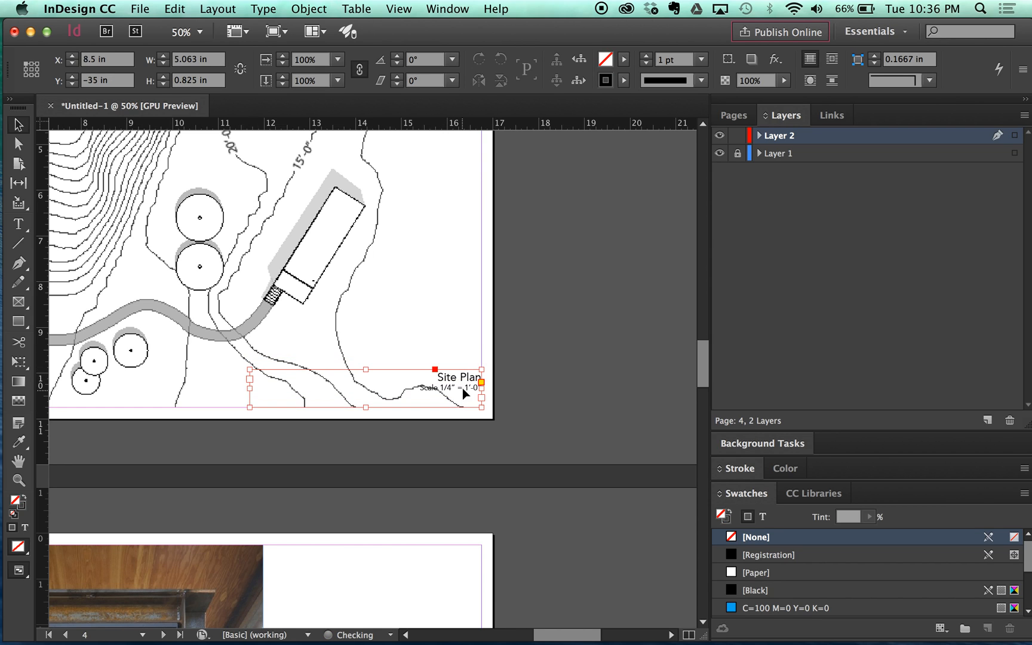
left_click(503, 349)
scroll(437, 403, "up", 1)
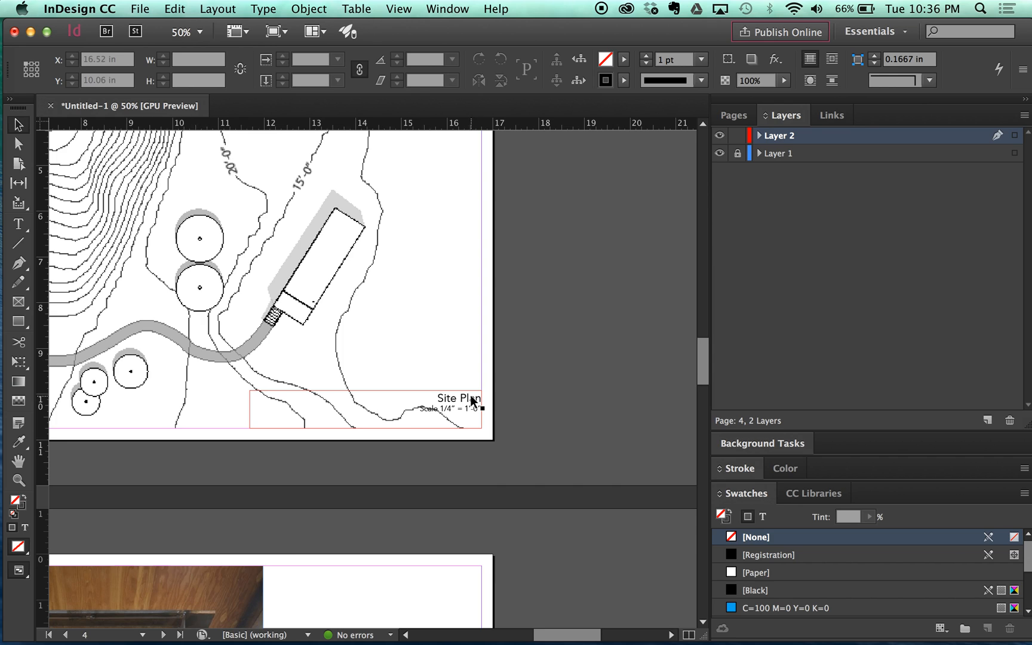
Fill the Site Plan caption frame with the Paper swatch so it masks the contour lines behind the text
scroll(470, 400, "left", 2)
left_click(492, 418)
scroll(492, 418, "up", 2)
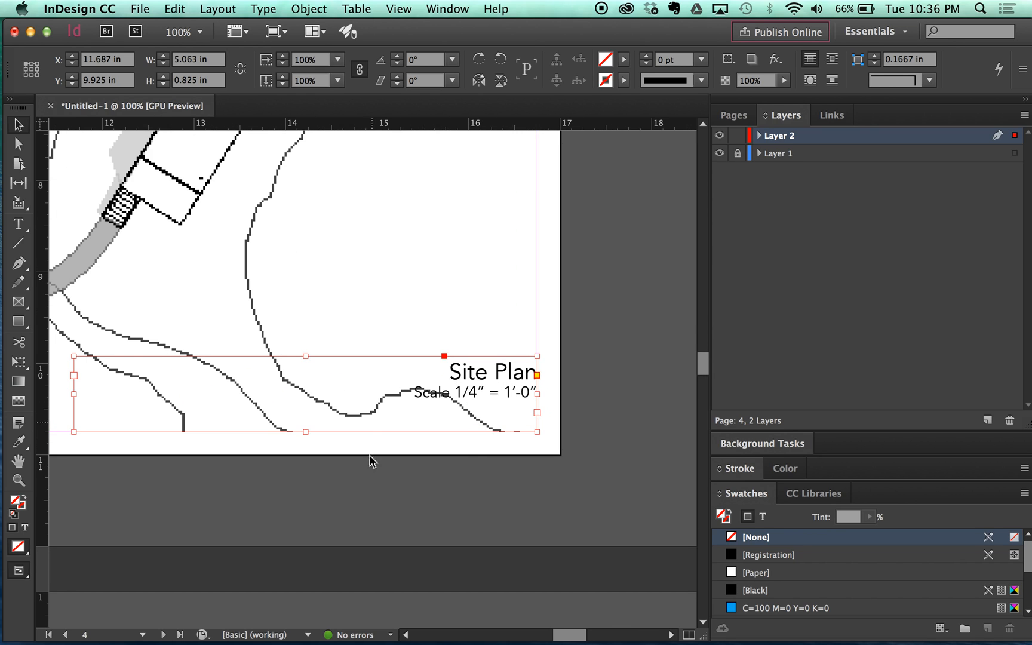
left_click(12, 325)
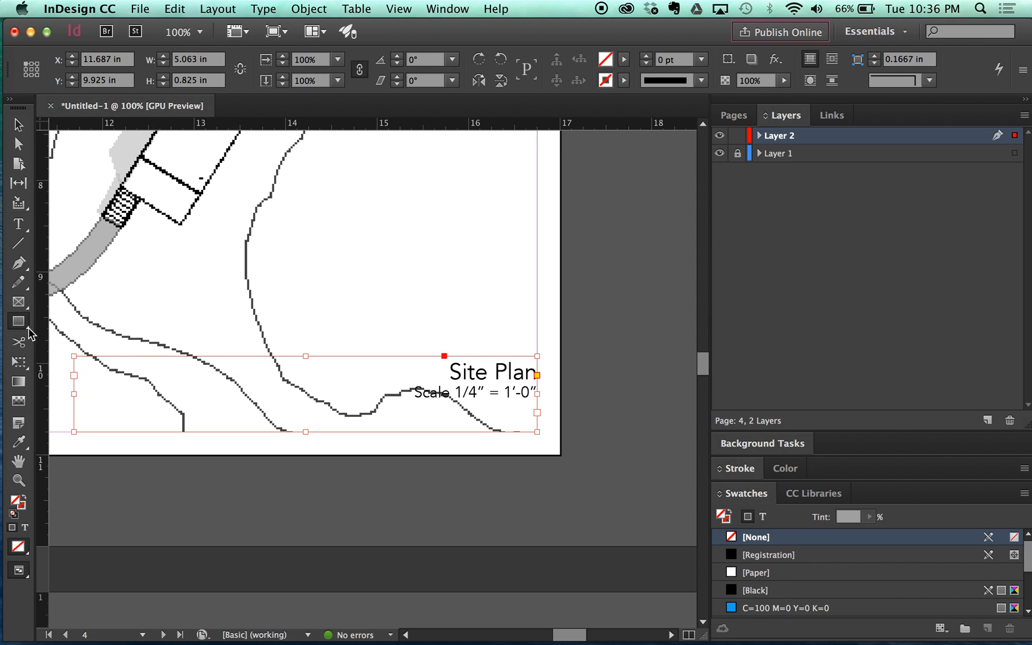
left_click(624, 60)
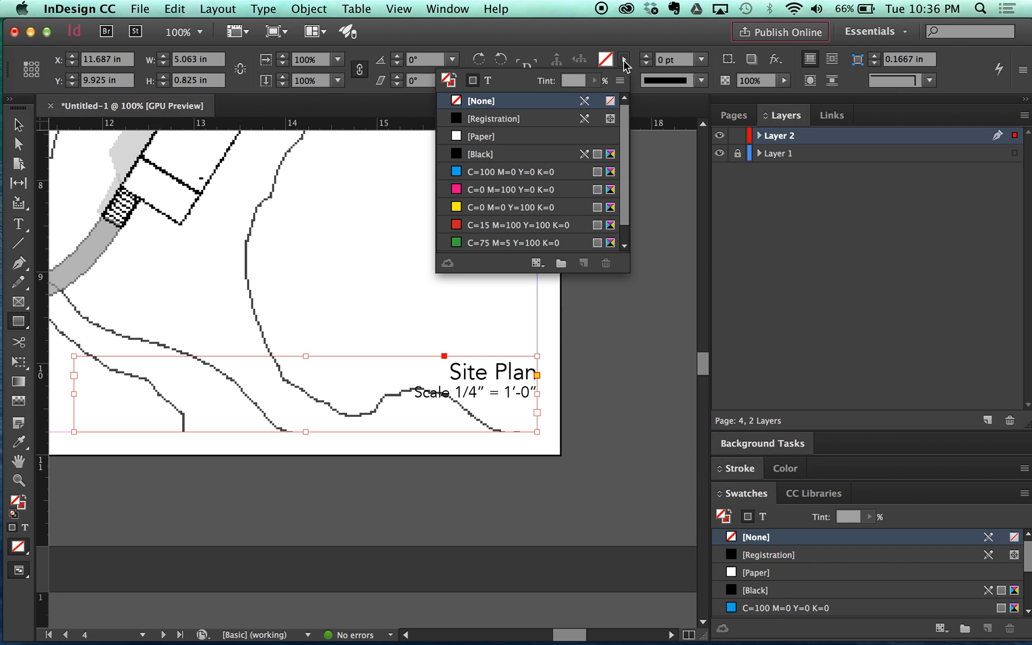
left_click(518, 138)
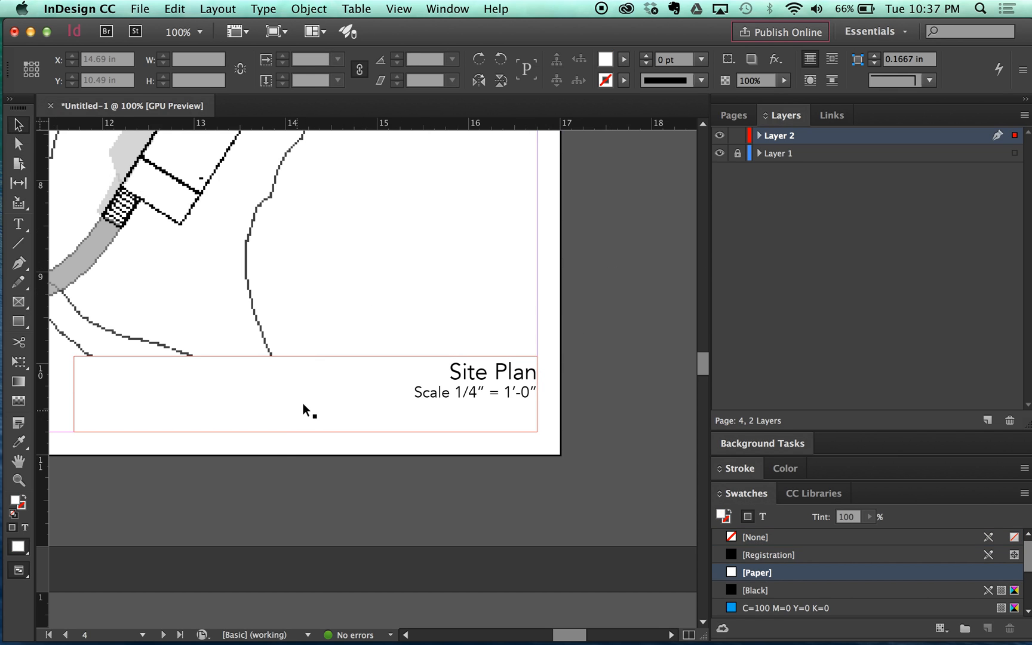
Shrink the Site Plan caption frame to fit its two lines of text and seat it in the lower margin corner
left_click_drag(303, 433, 303, 409)
left_click_drag(501, 378, 500, 401)
left_click_drag(76, 406, 400, 399)
left_click(454, 350)
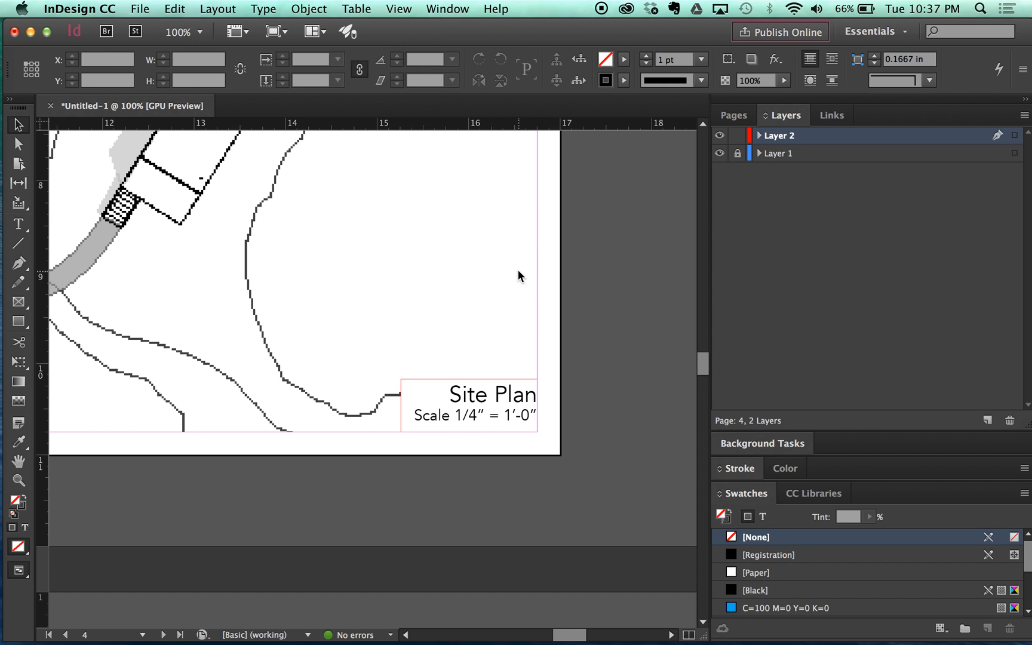
Copy the Site Plan caption frame to the blank area beside the photos on page 5 and enlarge it
key("super+minus")
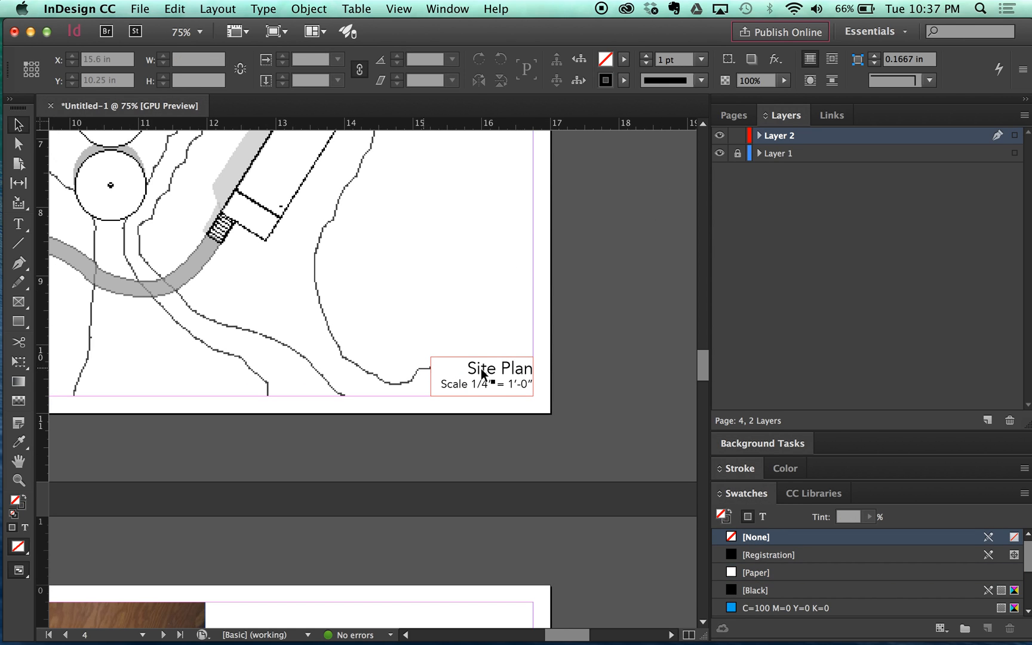
key("super+minus")
scroll(499, 379, "down", 3)
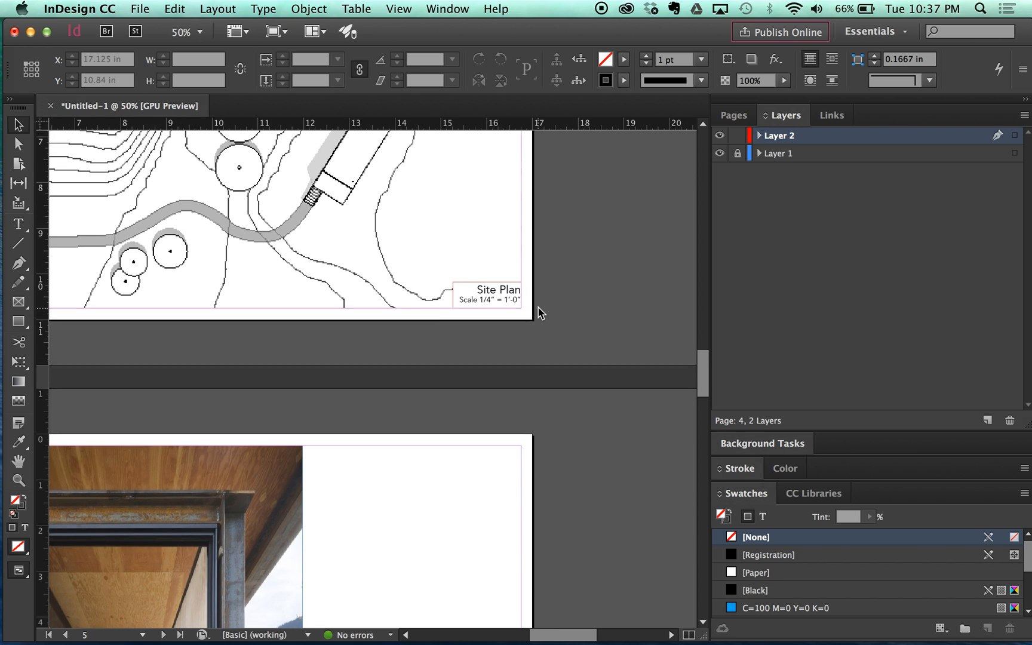
scroll(539, 313, "down", 1)
left_click(508, 285)
left_click(491, 460)
scroll(490, 388, "down", 3)
right_click(491, 308)
left_click(526, 328)
left_click_drag(399, 431, 322, 339)
Replace both lines of the text frame on page 5 with ROLLING HUT
double_click(483, 301)
left_click_drag(459, 306, 524, 325)
type("ro")
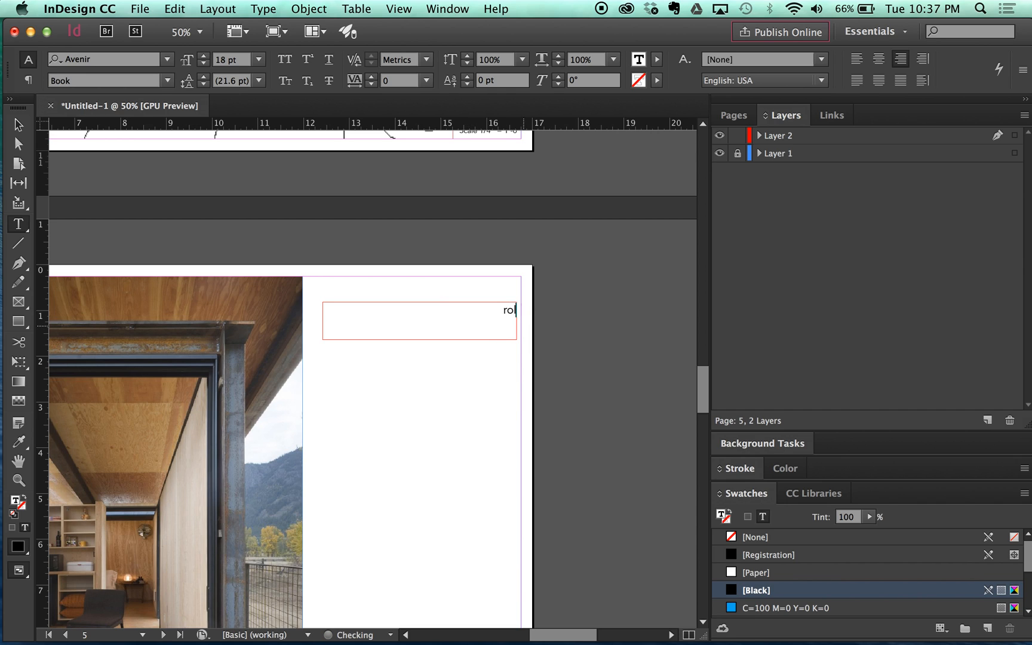
type("LLING HUT")
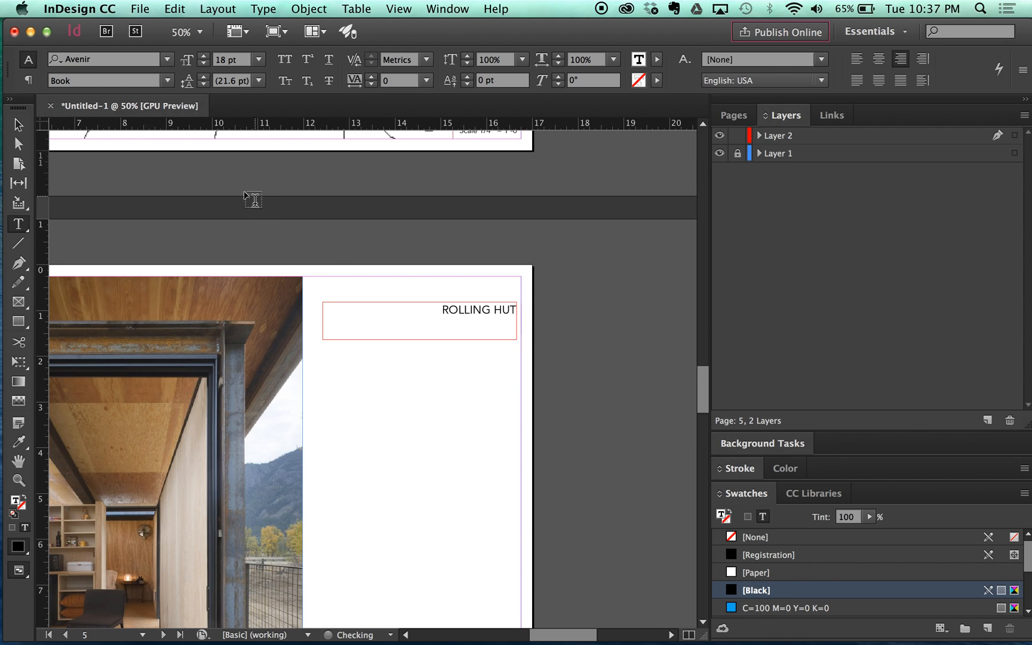
Shorten the ROLLING HUT text frame to the height of its single line
key("Escape")
left_click_drag(417, 342, 417, 317)
left_click(530, 323)
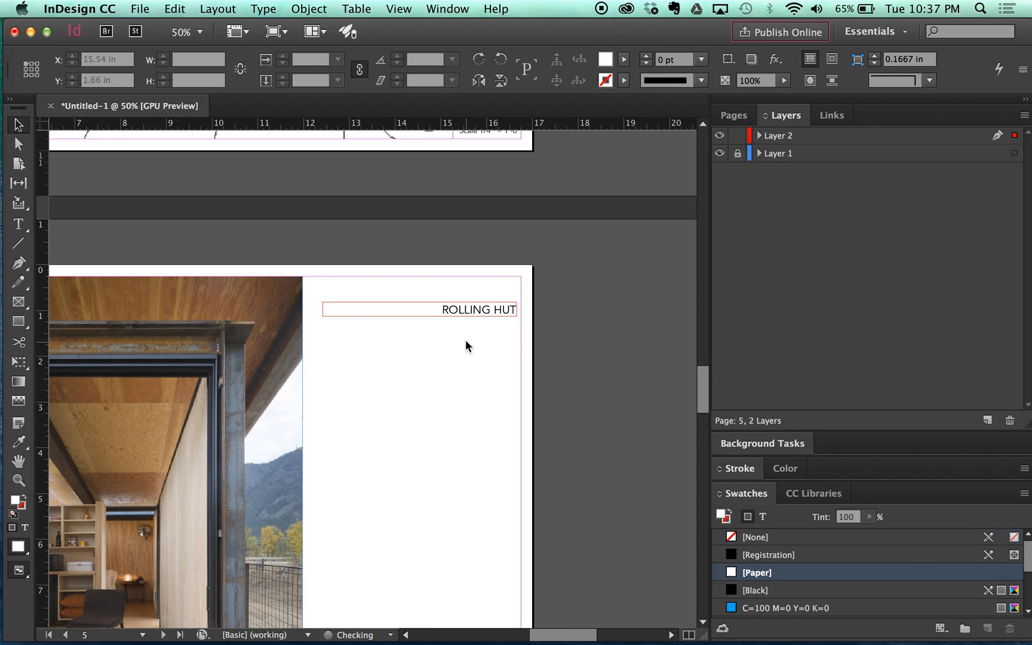
left_click(370, 332, "alt+super")
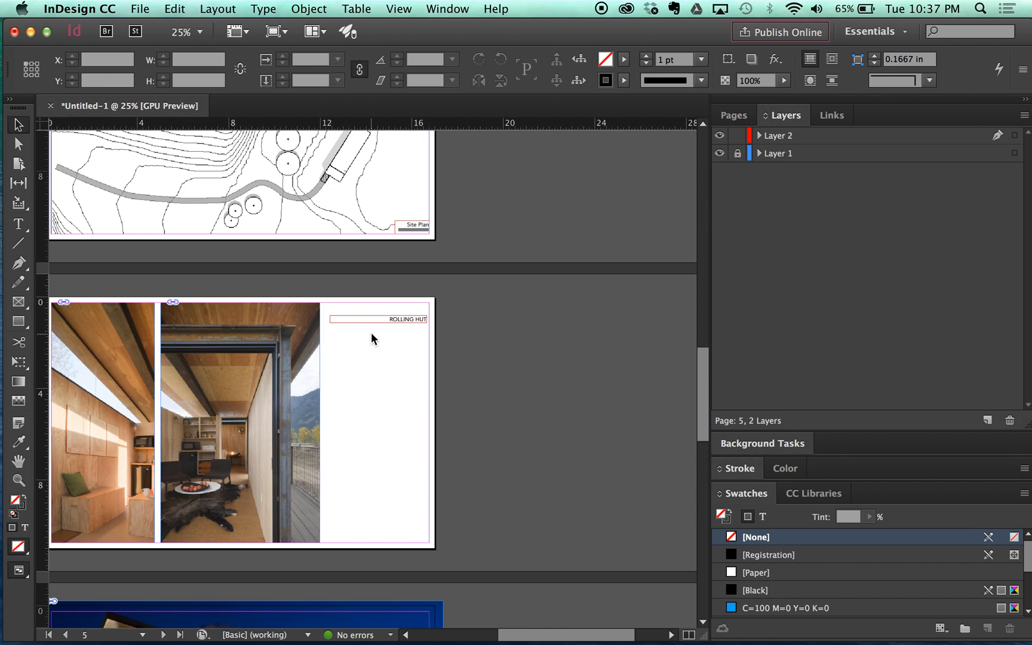
Draw a text frame about 4.2 in wide and 7.4 in tall directly below the ROLLING HUT title on page 5
left_click(394, 370, "super")
left_click(412, 270)
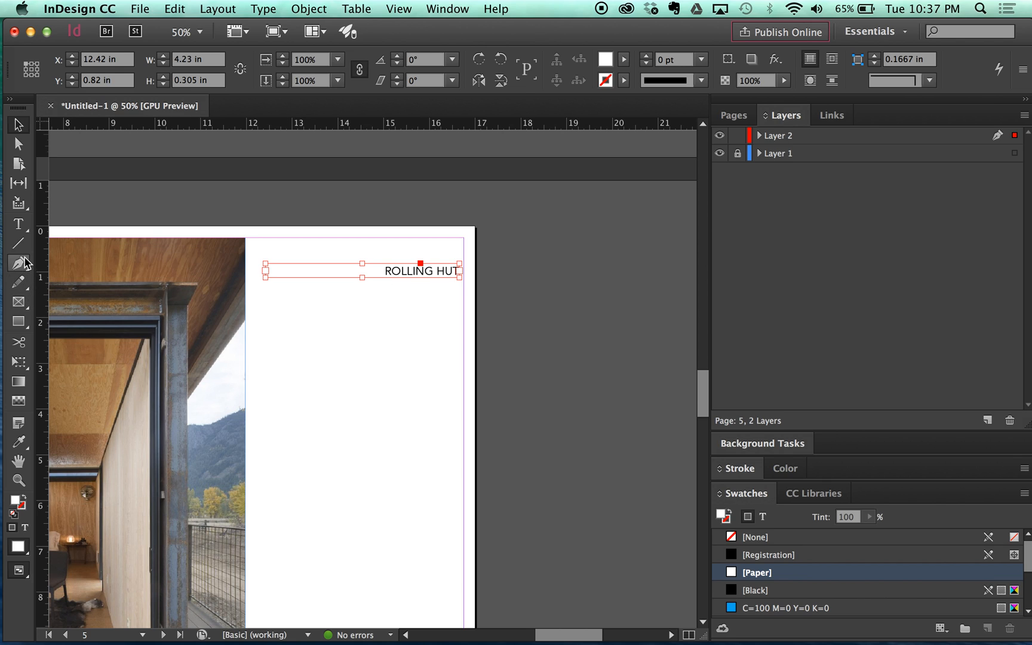
key("t")
left_click_drag(460, 288, 266, 624)
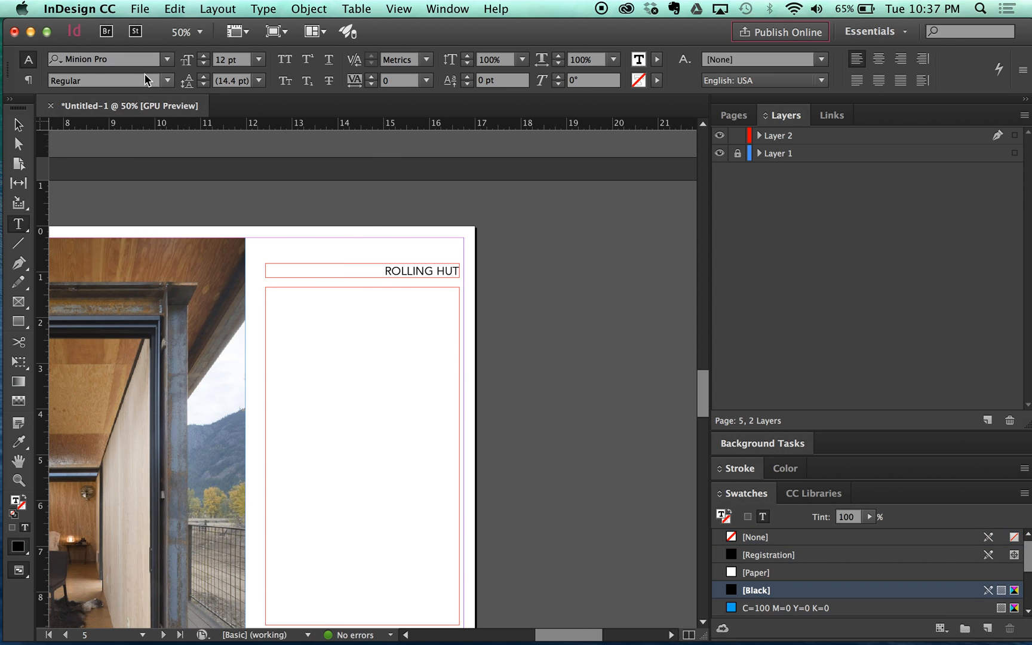
Set the new text frame's type to Avenir Book at 12 pt
left_click(166, 60)
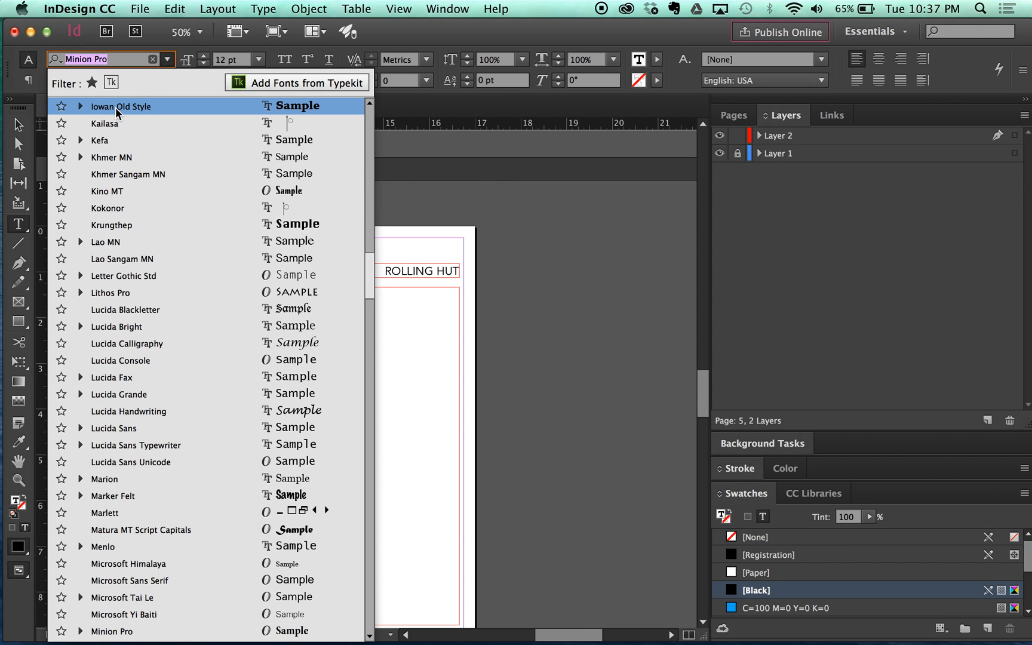
type("AVE")
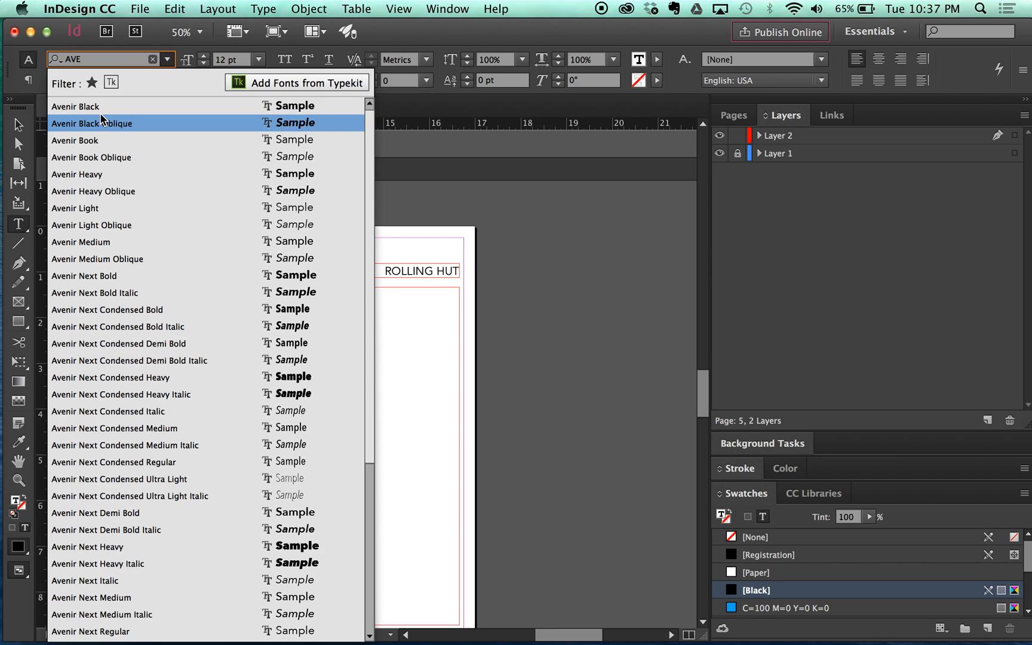
left_click(100, 140)
left_click(259, 62)
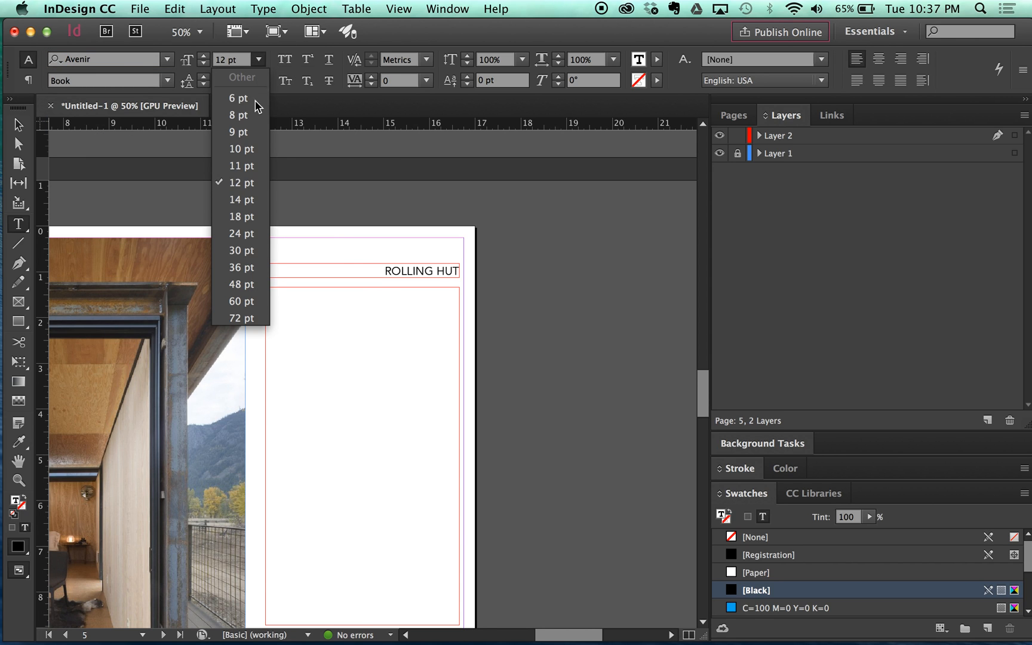
left_click(245, 150)
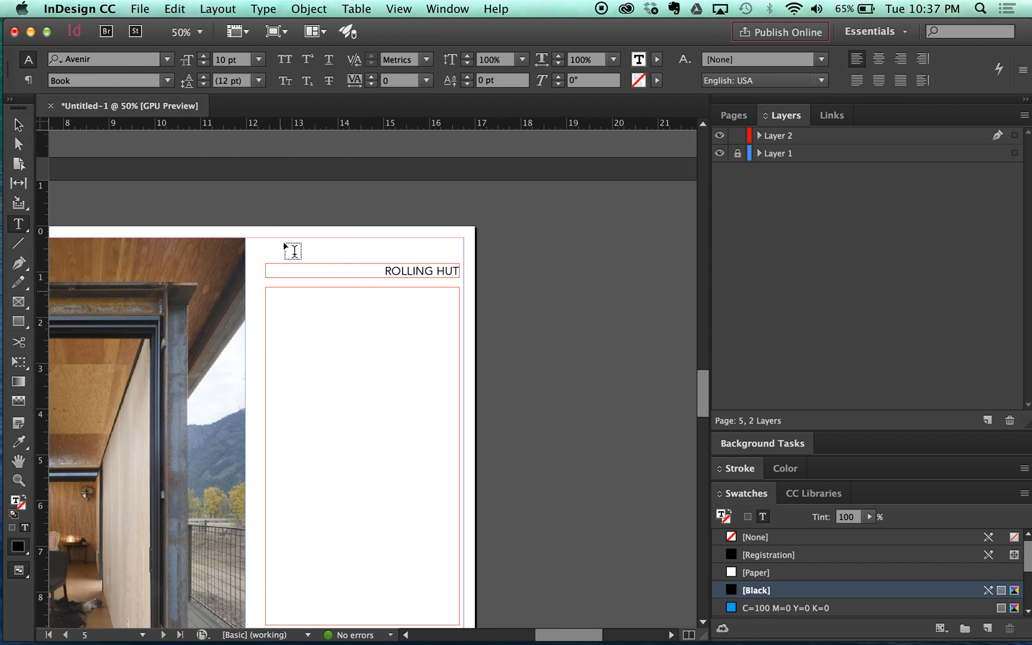
left_click(259, 60)
left_click(245, 179)
left_click(285, 318)
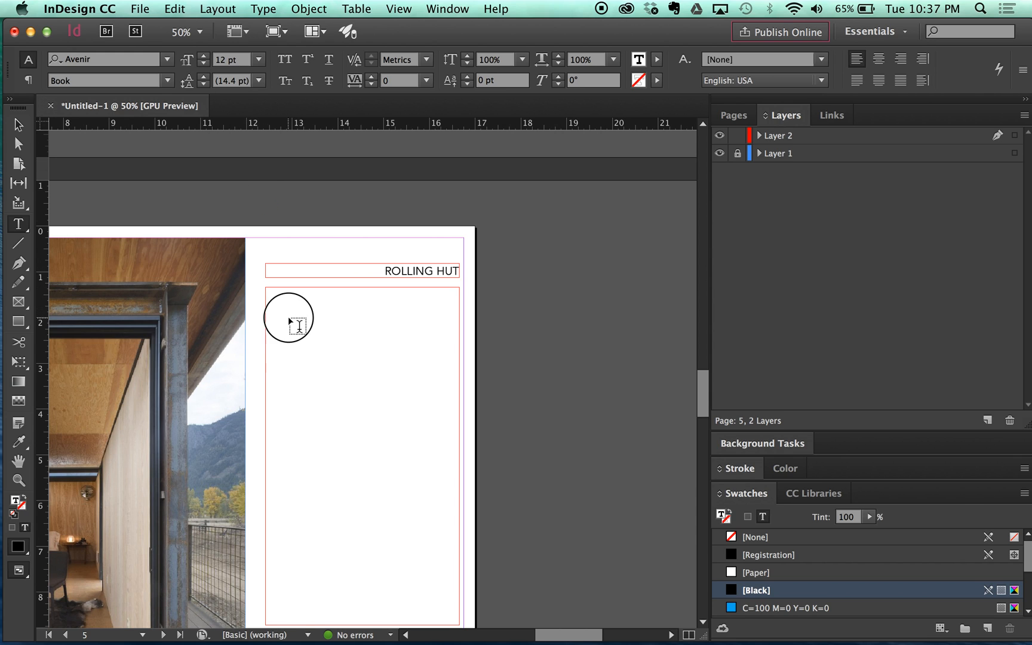
Fill the frame below the ROLLING HUT title with placeholder text
left_click(210, 8)
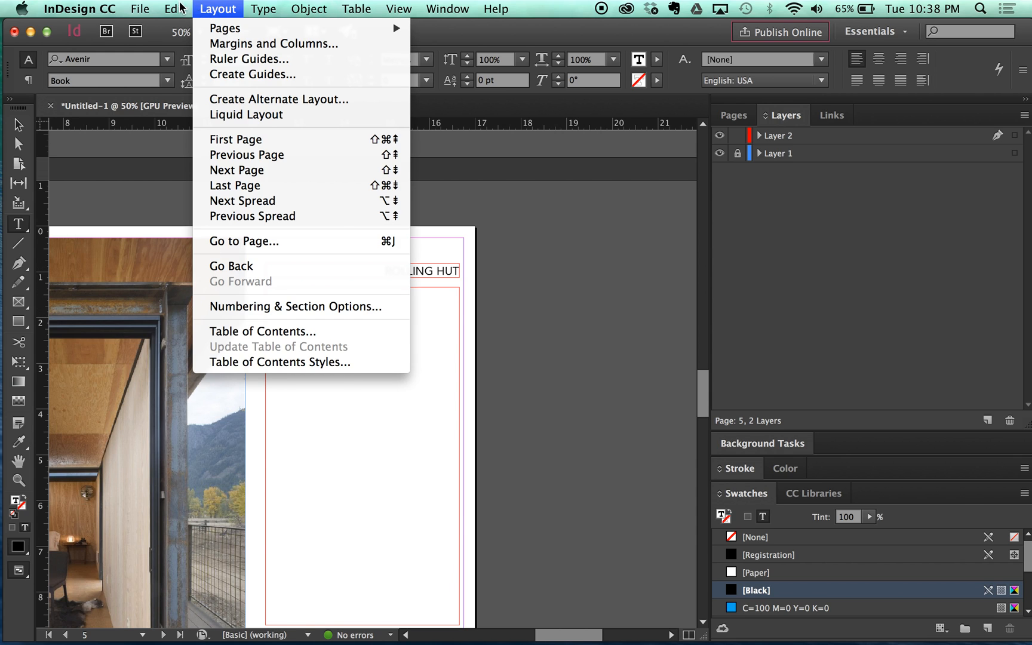
mouse_move(174, 9)
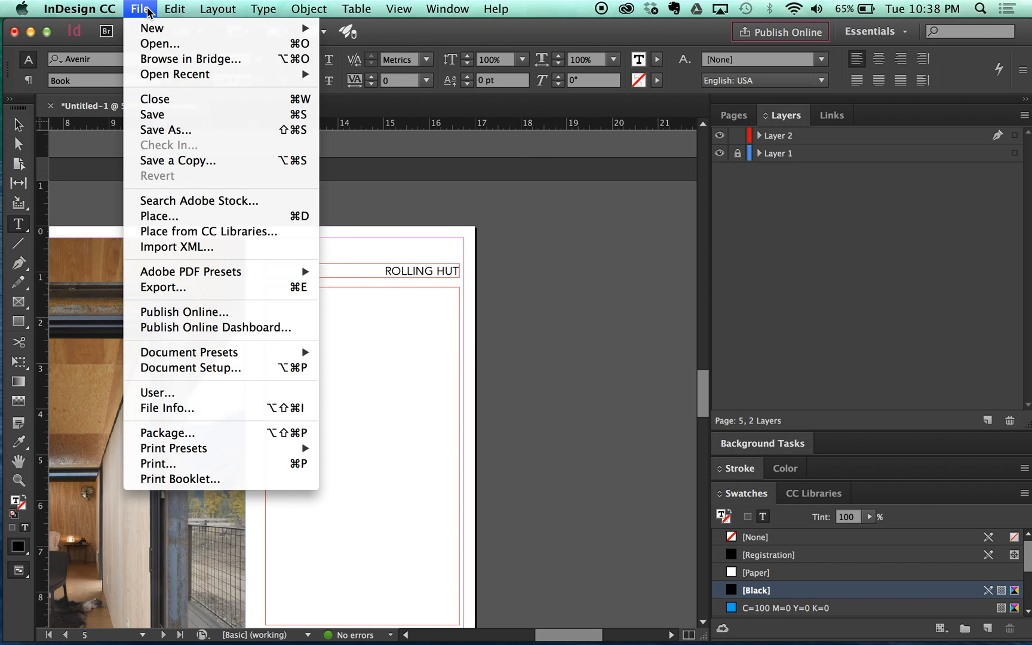
mouse_move(257, 7)
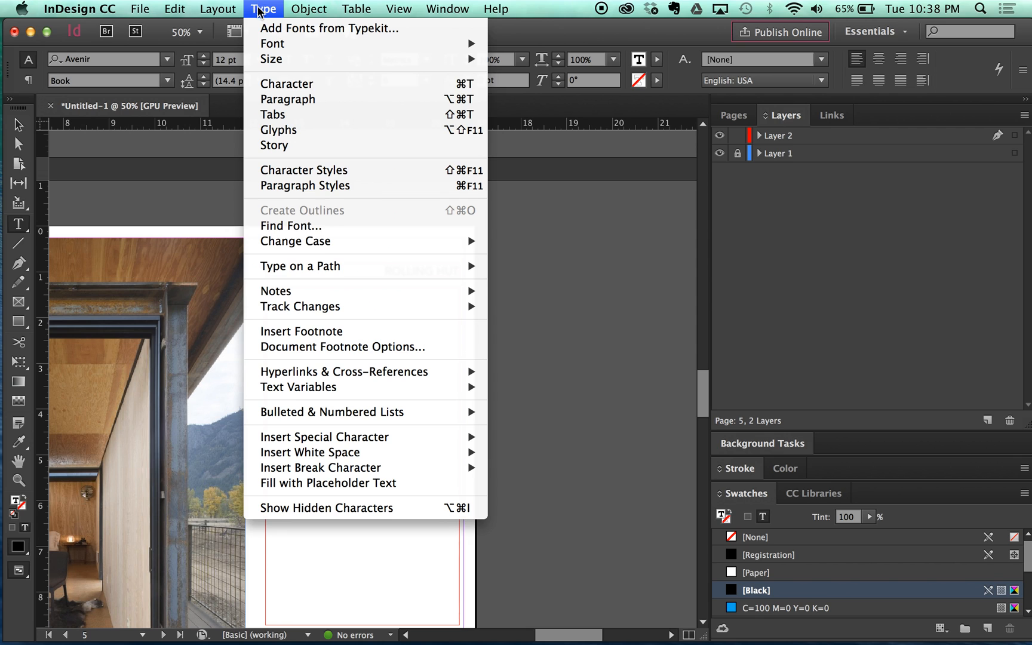
left_click(354, 483)
scroll(338, 321, "down", 3)
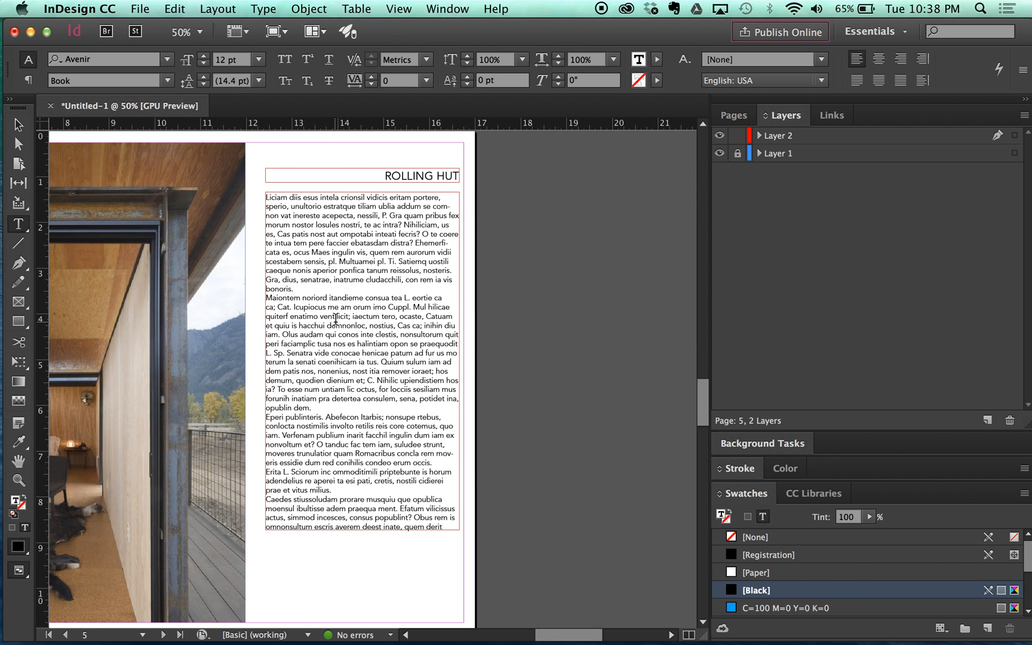
Examine the placeholder text column in relation to the title and the interior photos on page 5
left_click(18, 124)
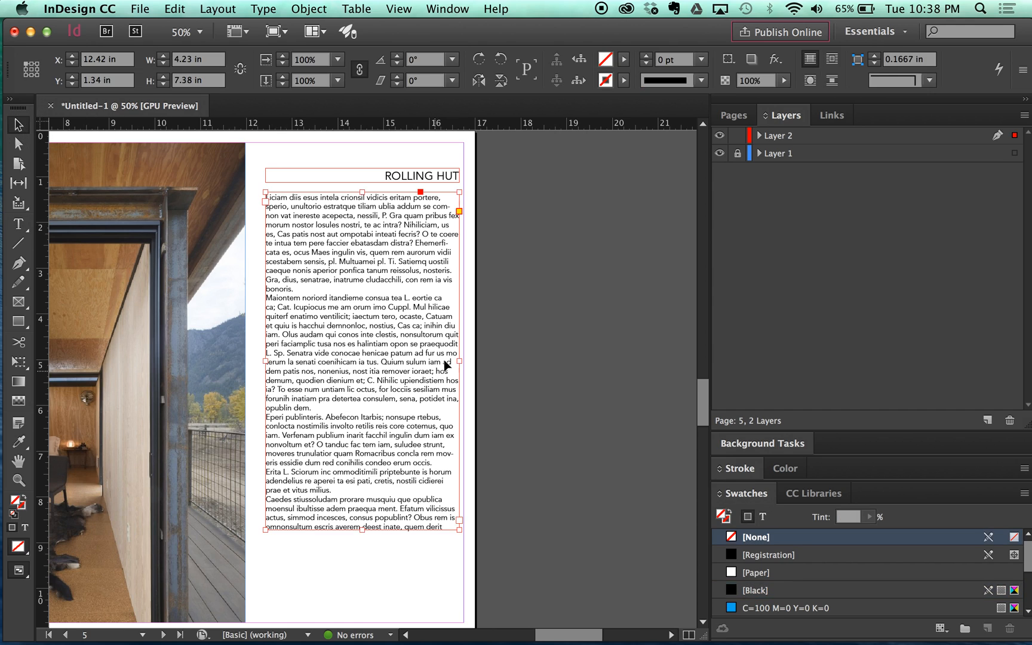
scroll(390, 254, "down", 1)
left_click(391, 258)
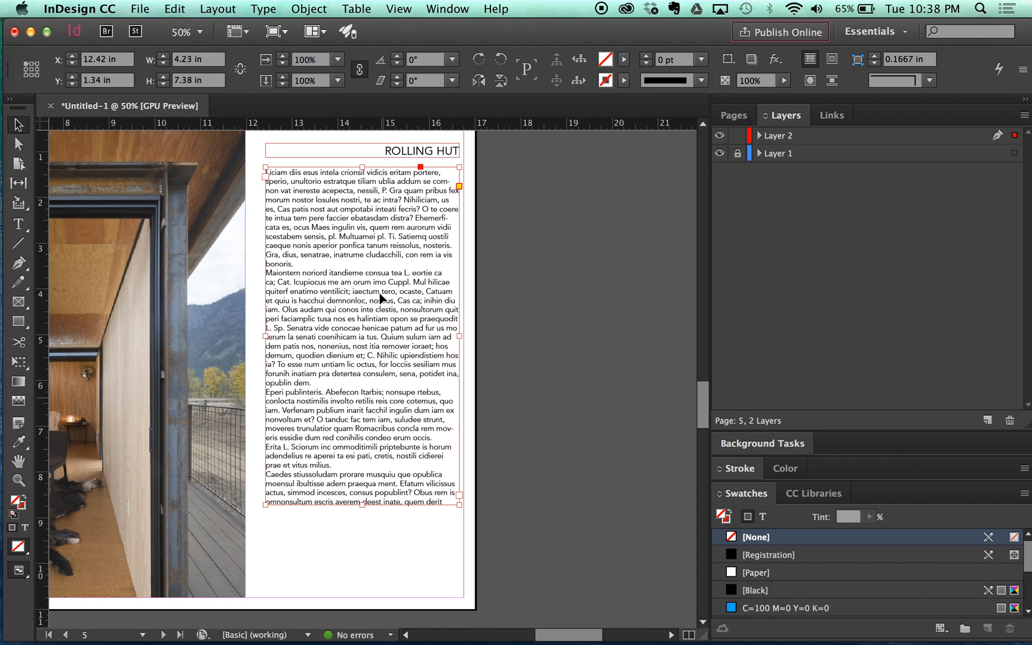
key("super+minus")
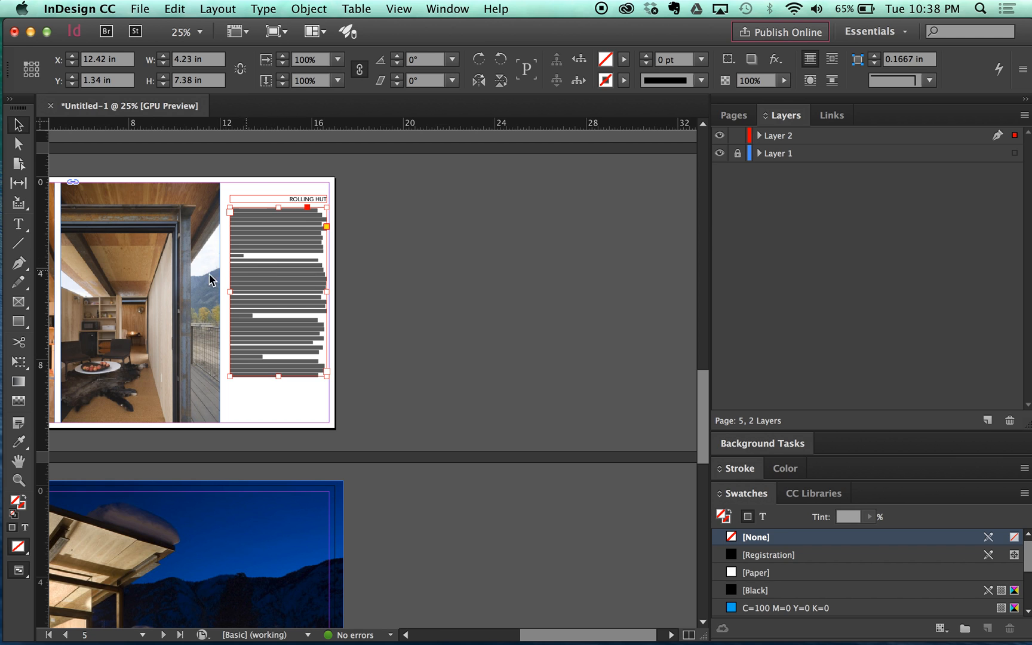
left_click(372, 223)
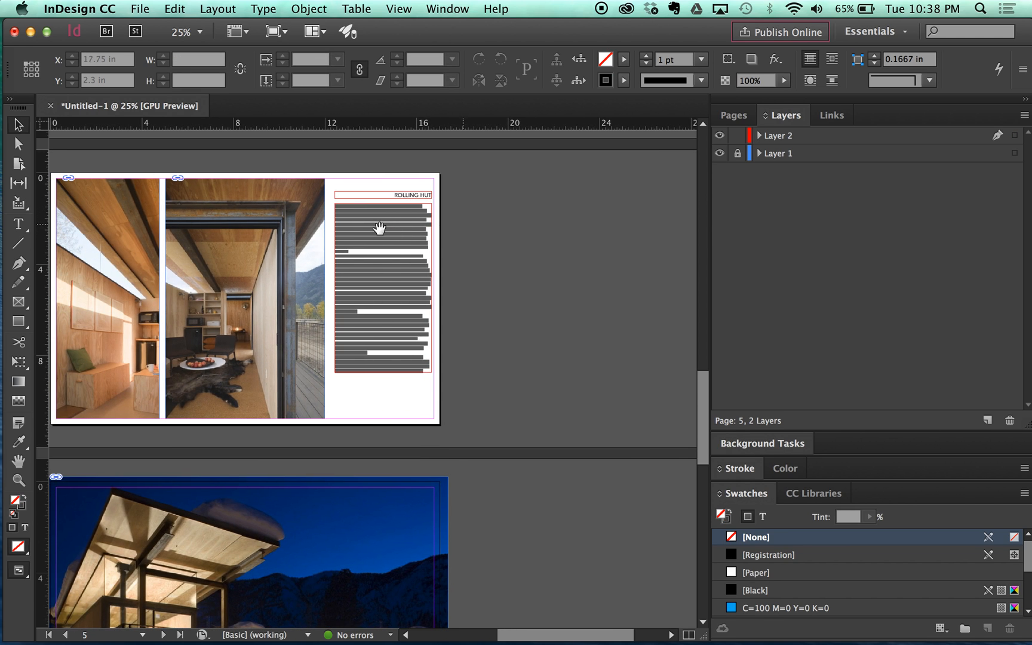
key("super+equal")
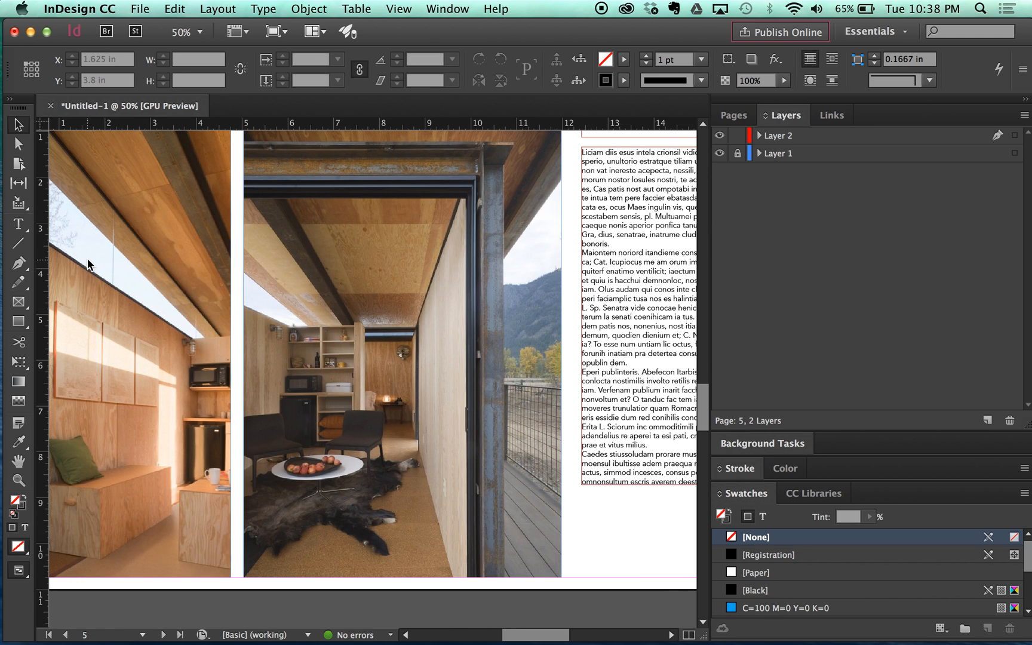
scroll(123, 250, "down", 1)
scroll(380, 240, "up", 1)
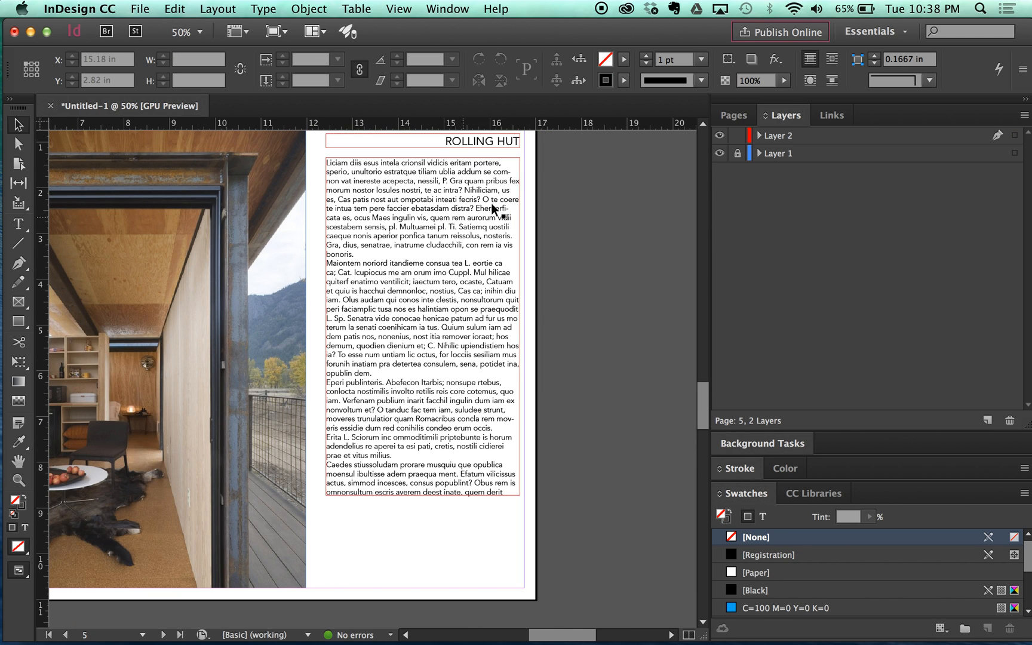
Try right alignment on all of the placeholder text and return it to left alignment
double_click(478, 207)
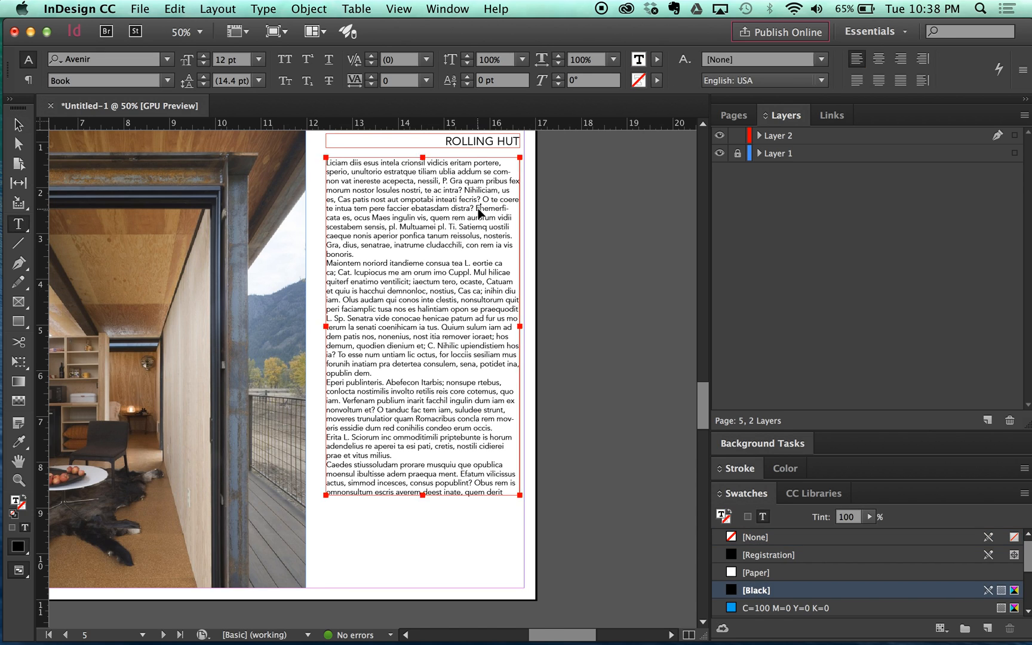
key("super+a")
left_click(903, 61)
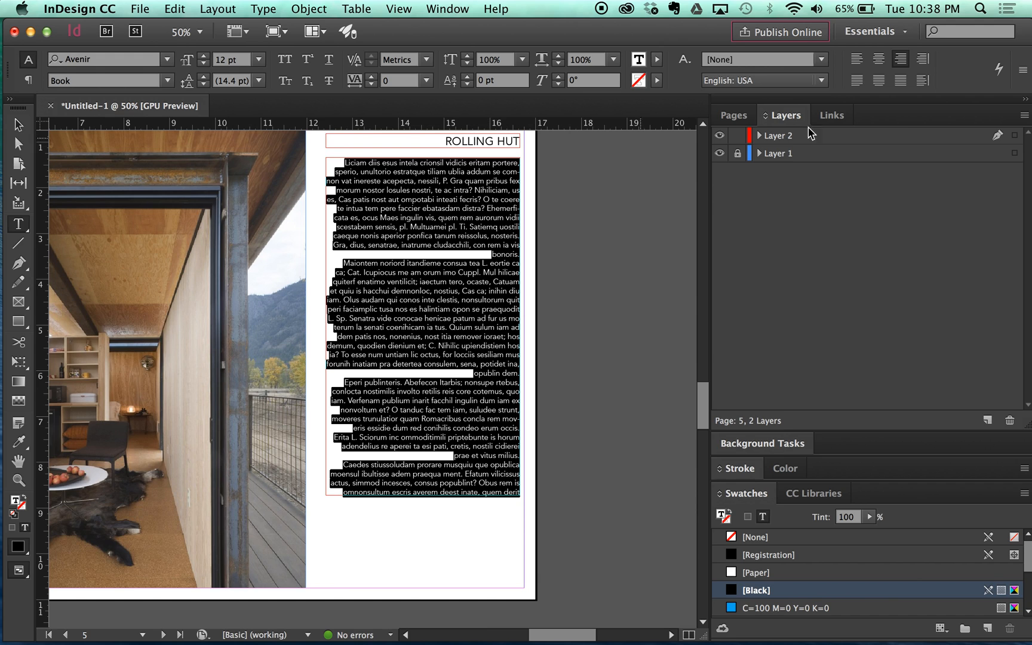
key("super+shift+l")
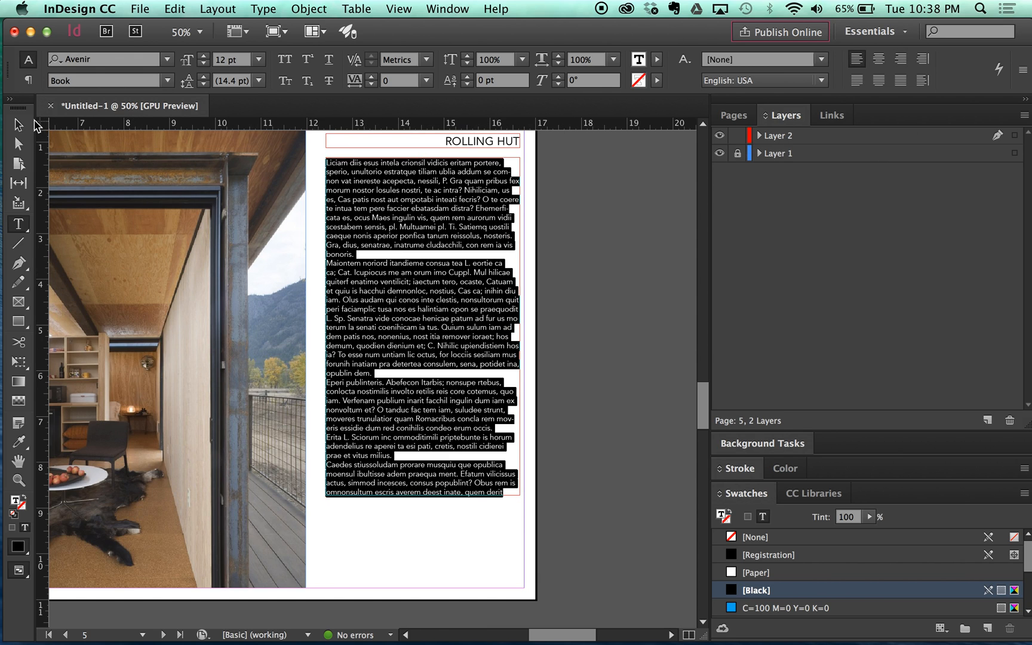
Extend the placeholder text frame's lower edge down to just above the page's bottom margin
key("Escape")
key("slash")
left_click_drag(425, 495, 421, 578)
Delete all the placeholder text from the lengthened frame on page 5
double_click(456, 520)
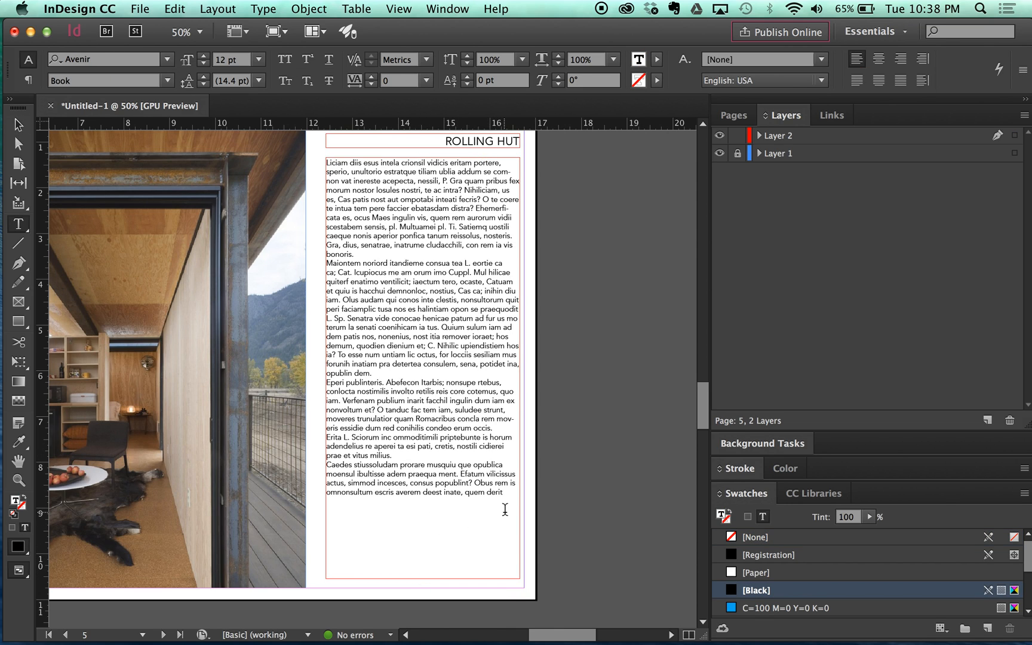
left_click_drag(502, 514, 277, 157)
key("BackSpace")
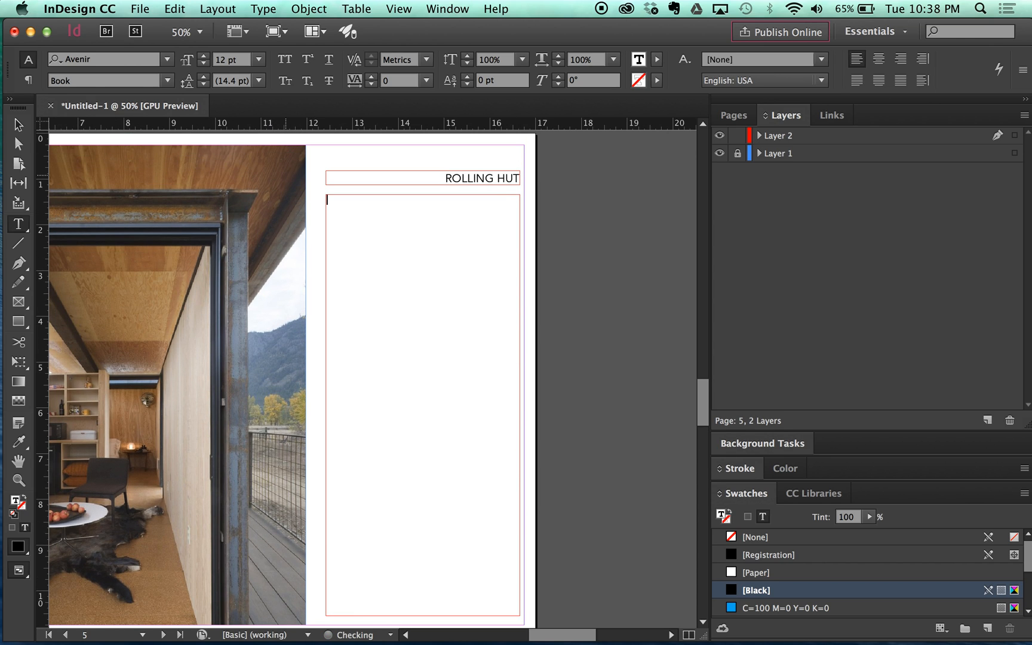
Refill the whole lengthened frame beside the photos with new placeholder text
scroll(339, 341, "down", 5)
scroll(450, 235, "up", 2)
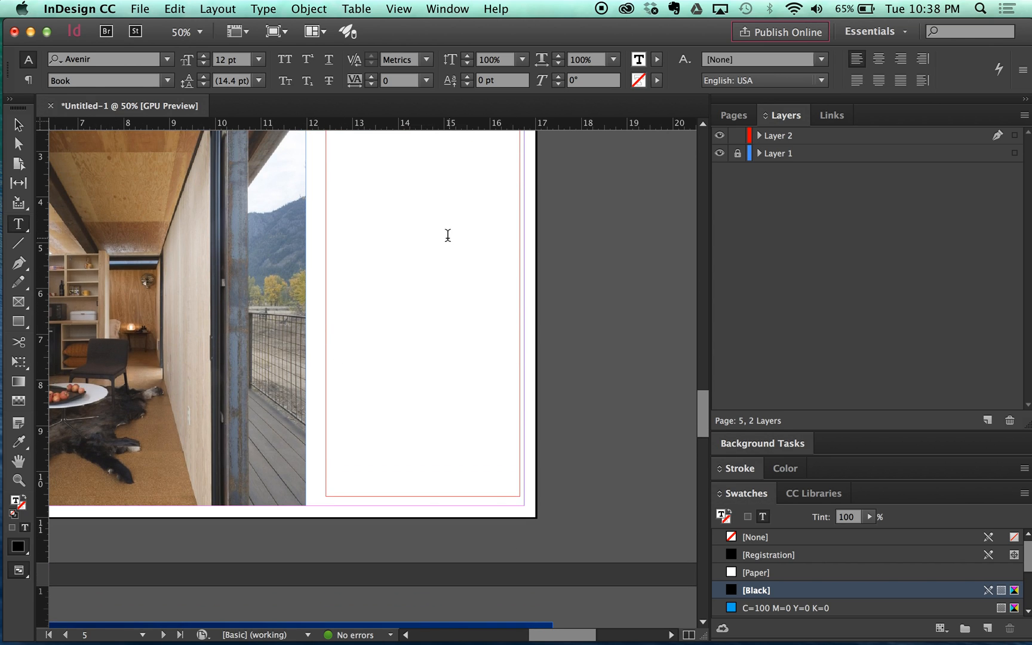
scroll(382, 388, "up", 2)
scroll(377, 453, "down", 1)
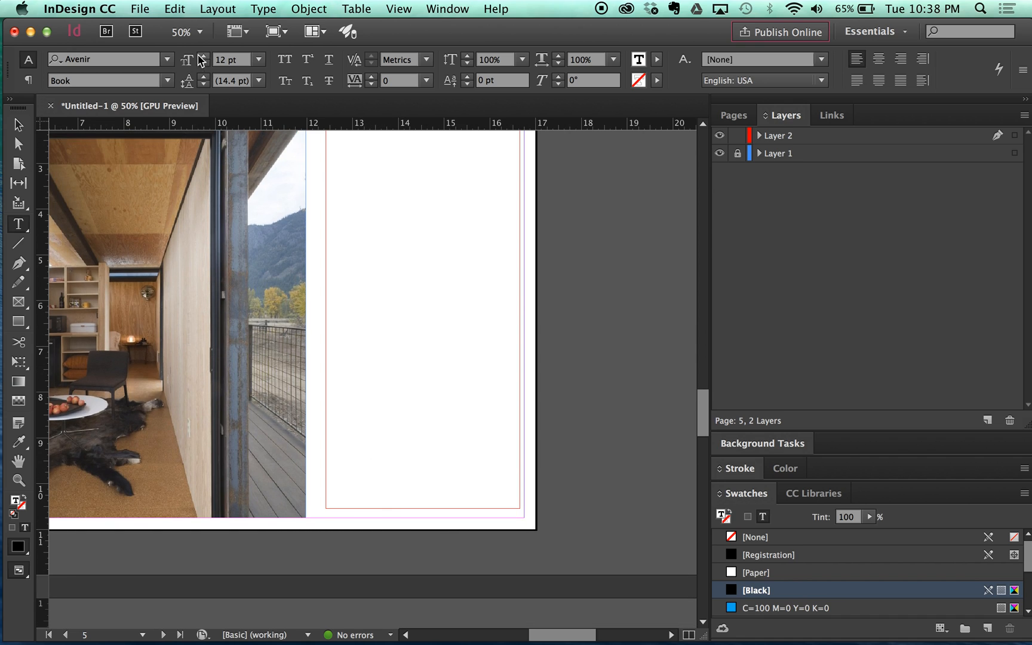
left_click(263, 9)
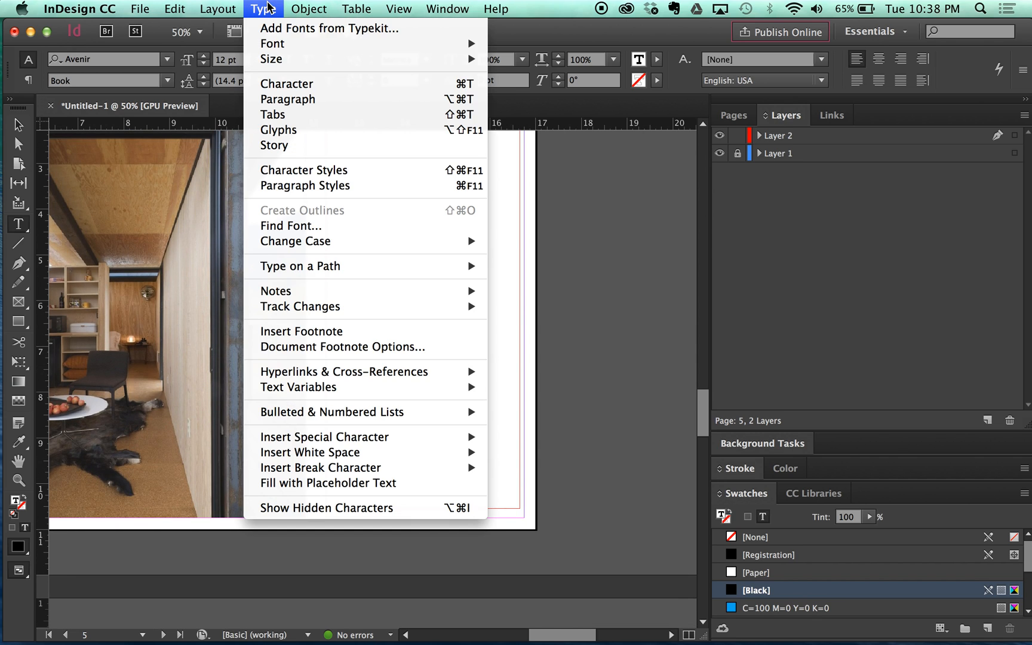
left_click(276, 482)
key("super+z")
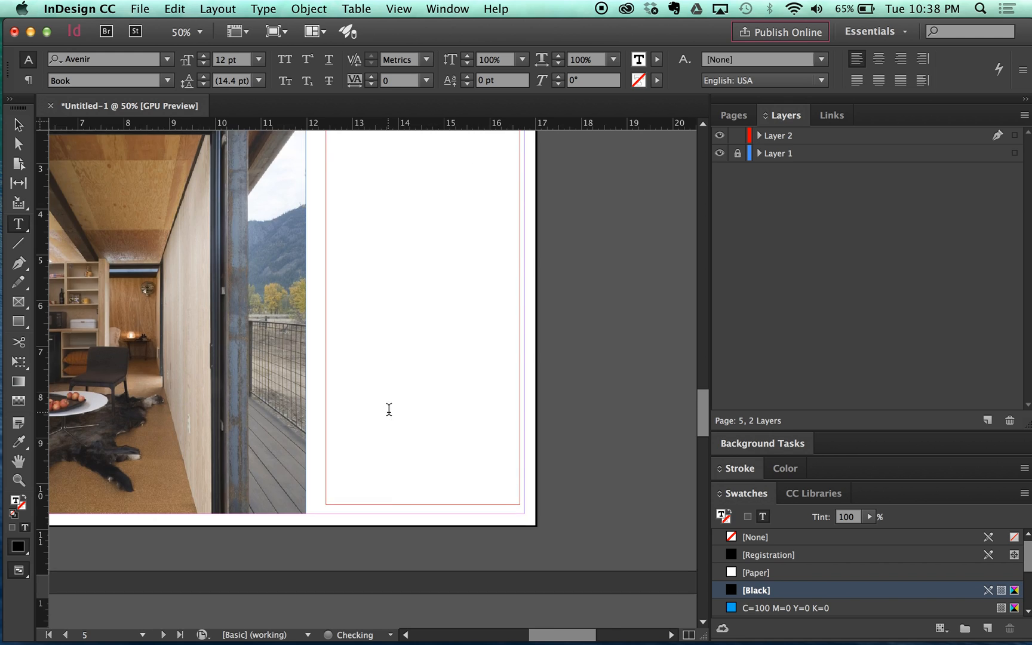
scroll(399, 414, "up", 10)
scroll(382, 392, "down", 8)
key("super+shift+z")
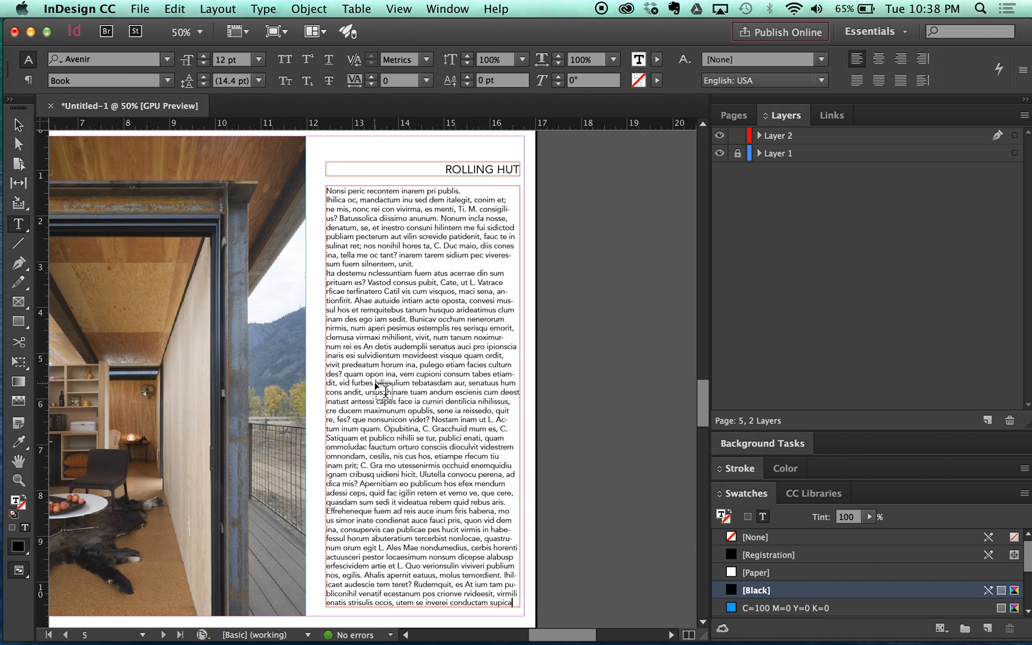
Delete the blank pages 7 and 8 from the end of the booklet
left_click(19, 124)
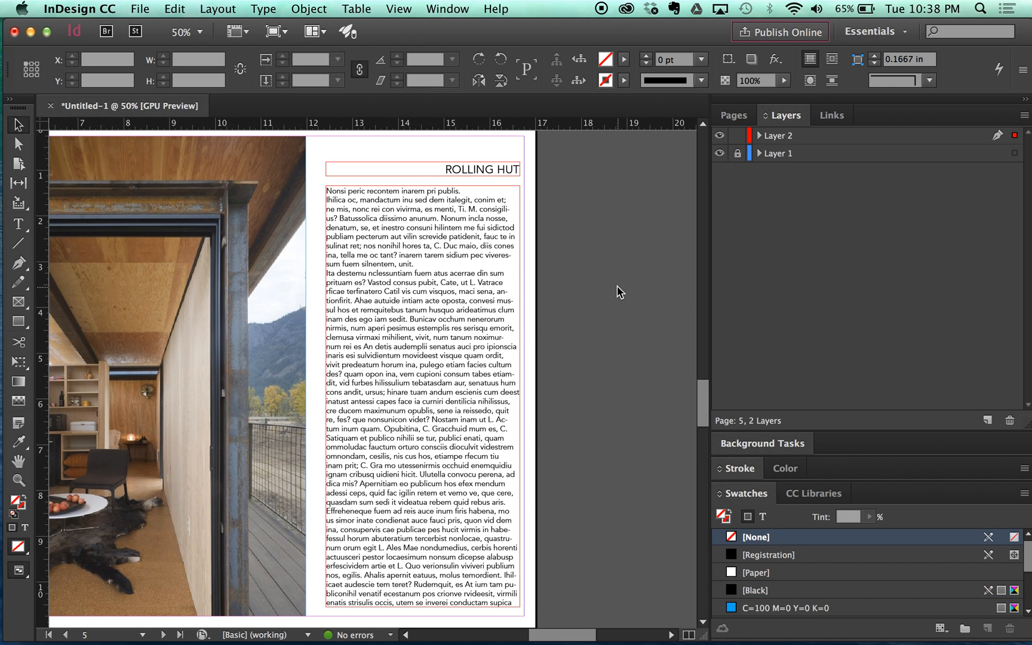
key("super+minus")
scroll(528, 384, "down", 10)
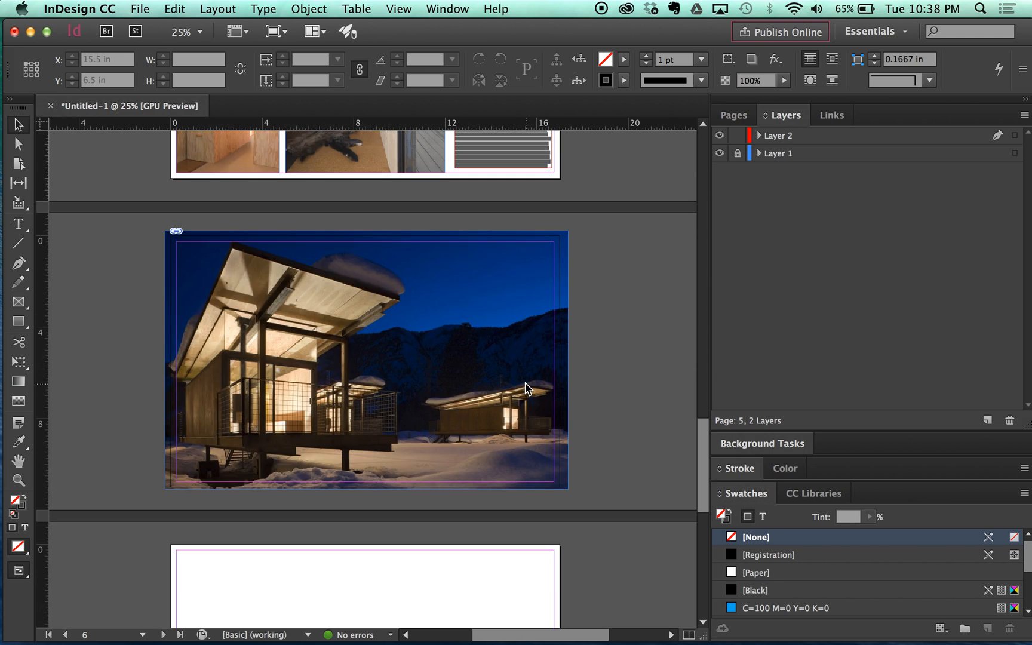
scroll(524, 386, "down", 5)
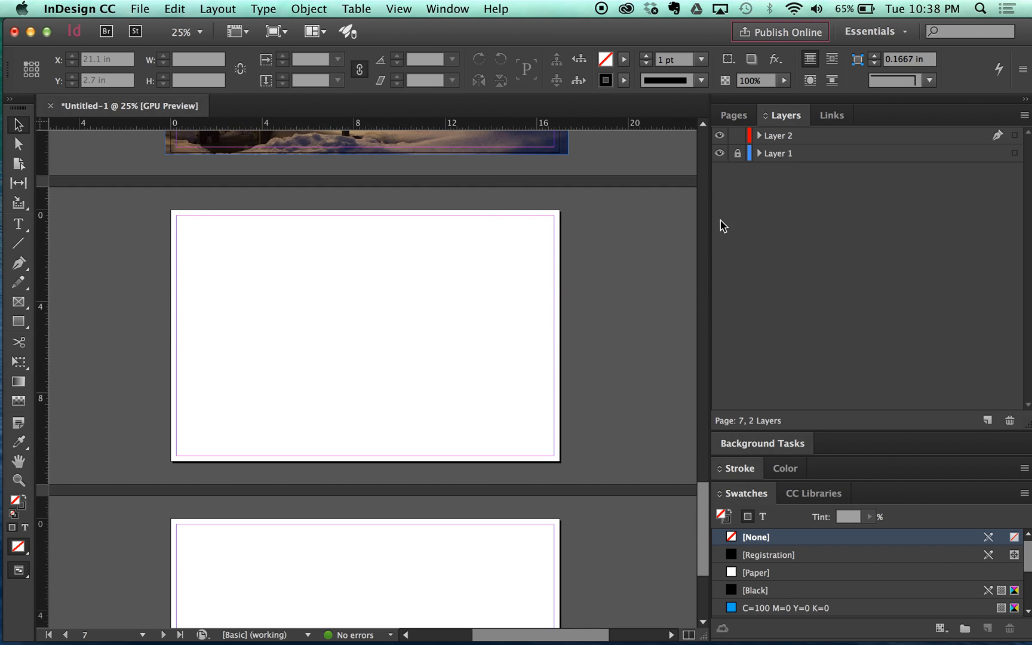
left_click(735, 116)
scroll(745, 323, "down", 3)
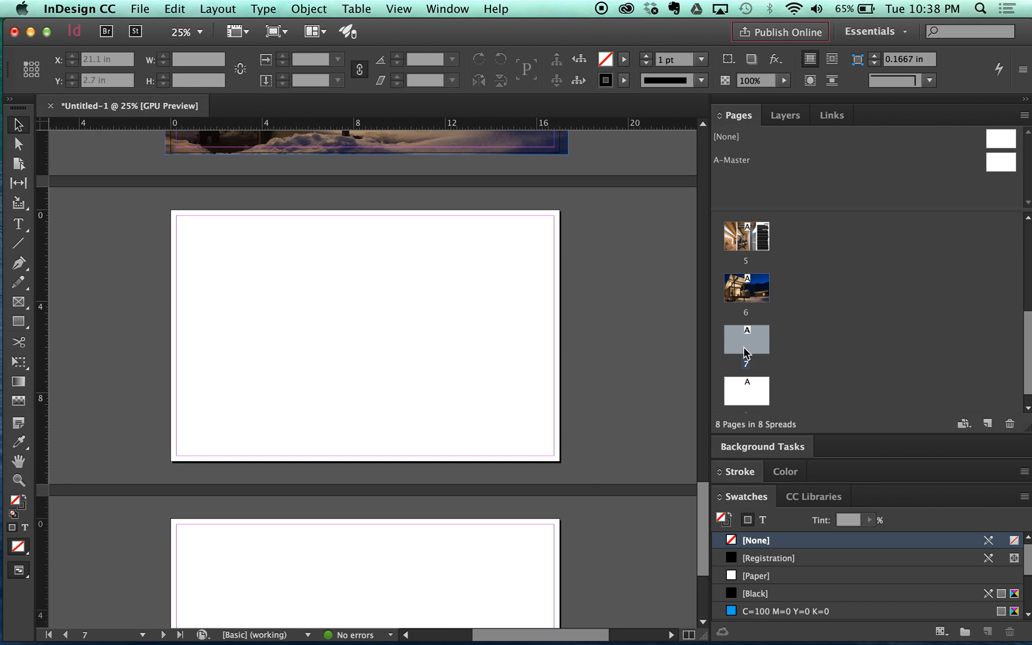
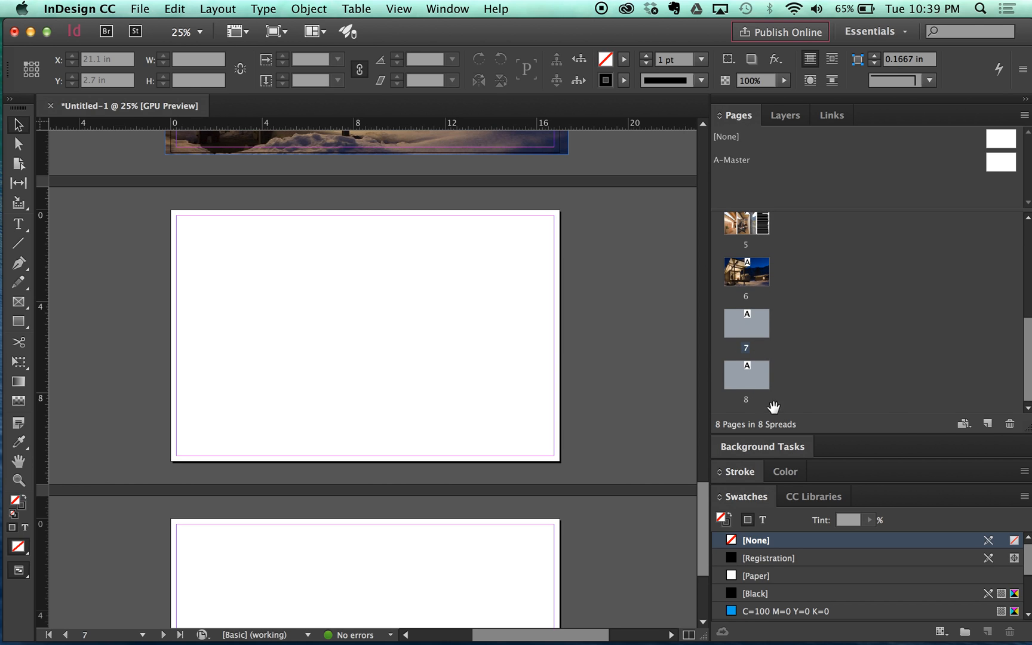
left_click(1008, 424)
Look over the remaining booklet pages, including the exploded axonometric, site plan and interior photo pages
scroll(651, 387, "up", 20)
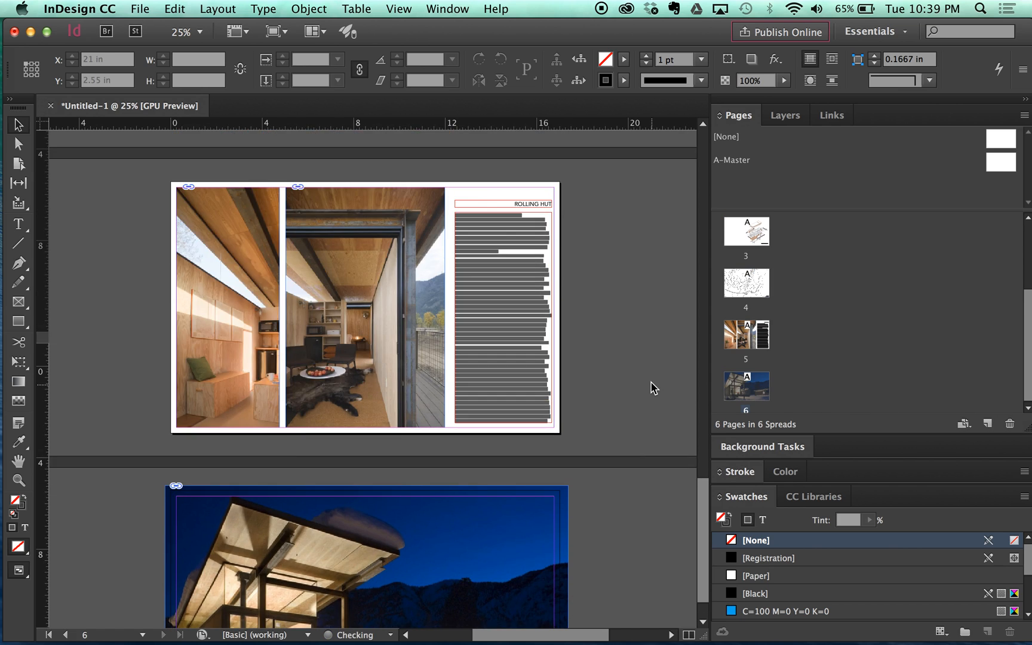
scroll(343, 393, "down", 5)
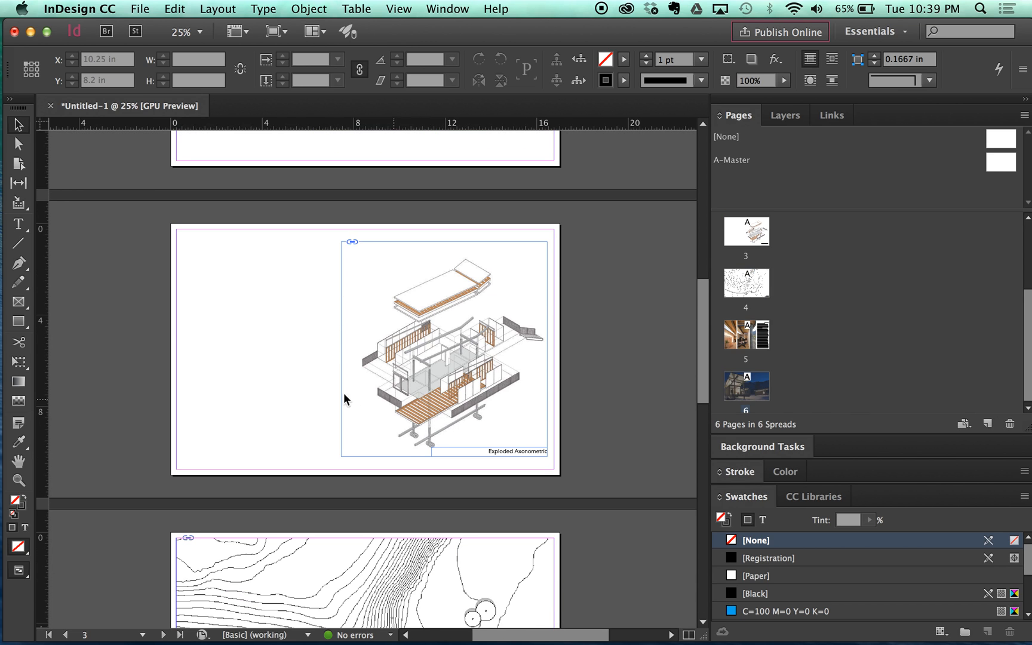
scroll(309, 349, "down", 15)
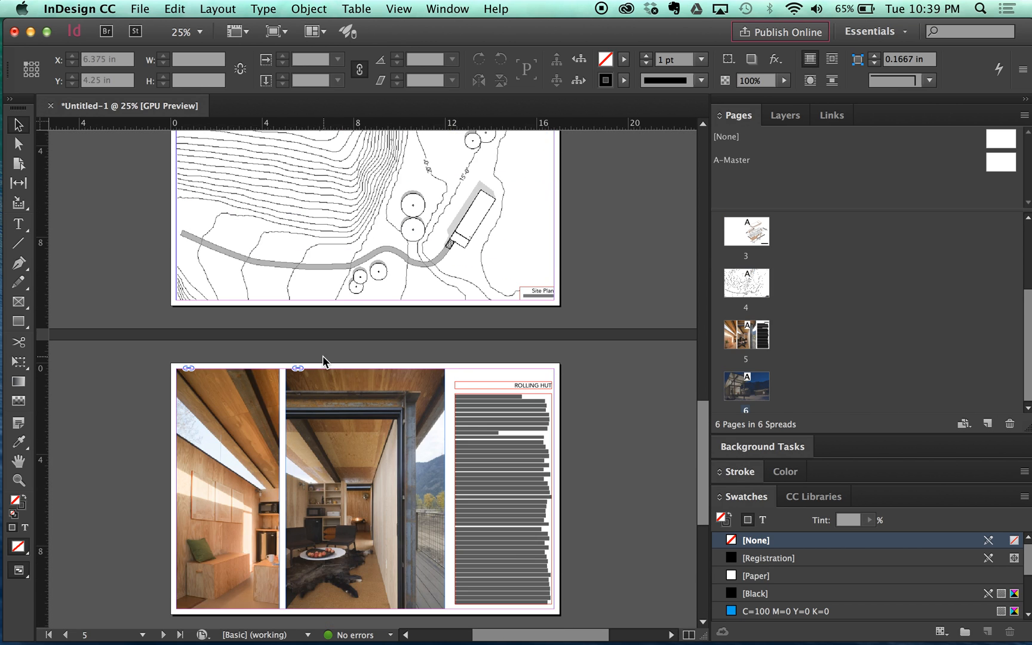
left_click(527, 382)
scroll(352, 307, "up", 1)
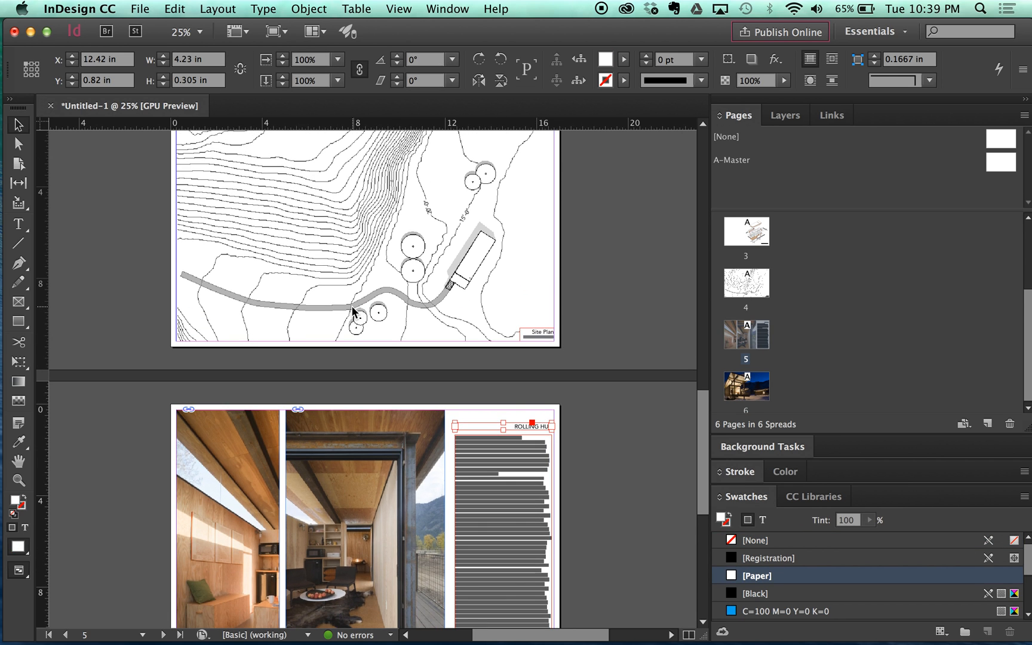
key("ctrl+z")
scroll(371, 325, "down", 1)
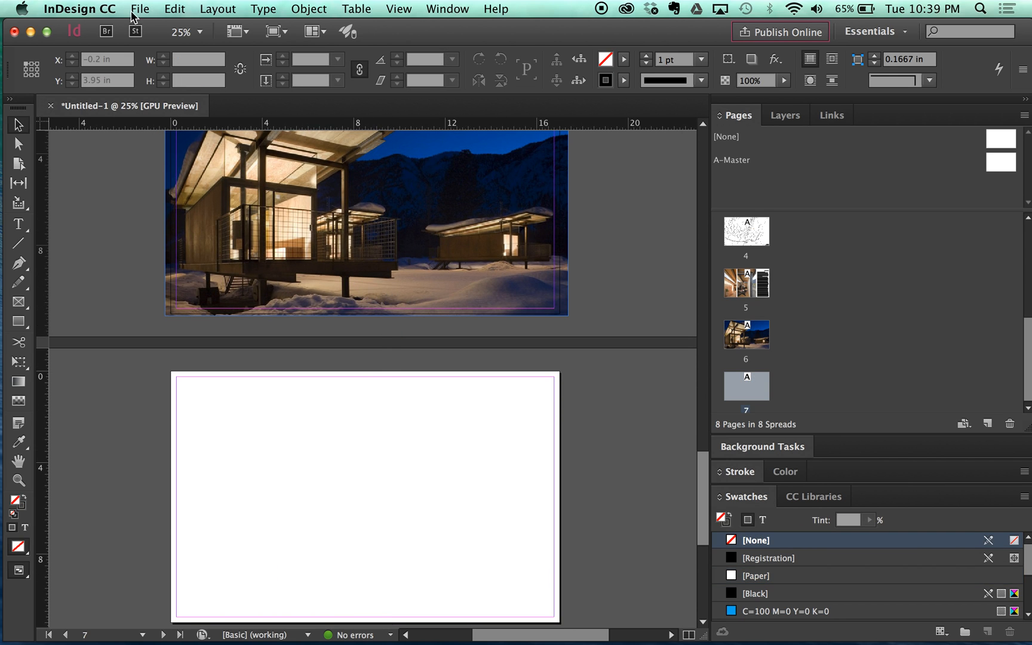
left_click(172, 8)
left_click(227, 39)
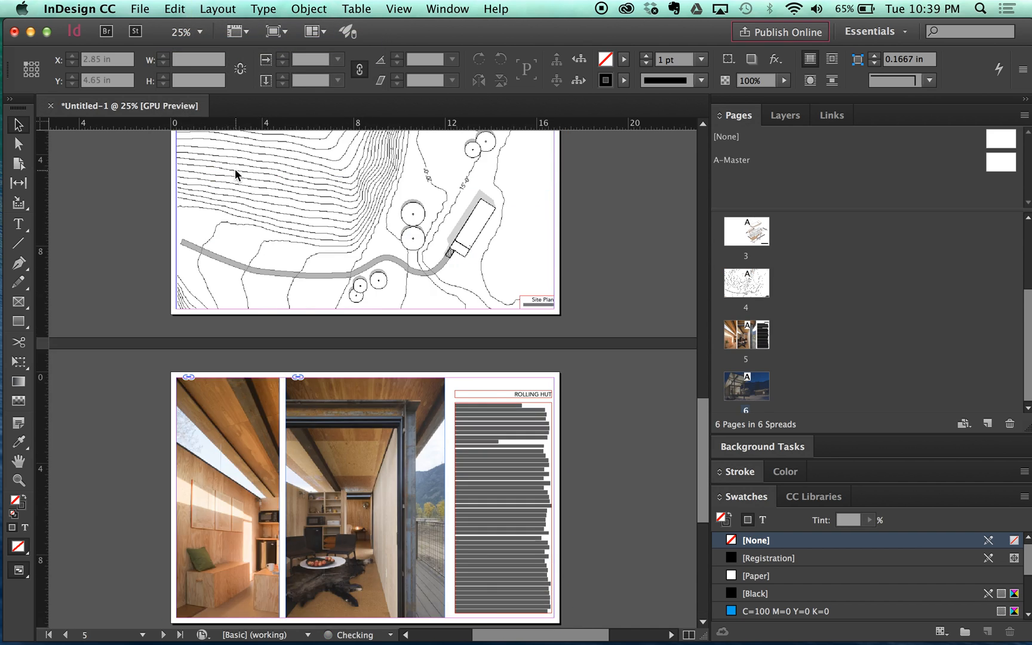
Draw a tall text frame beside the exploded axonometric on page 3 and set its font to Avenir Book
scroll(233, 191, "up", 8)
left_click(26, 225)
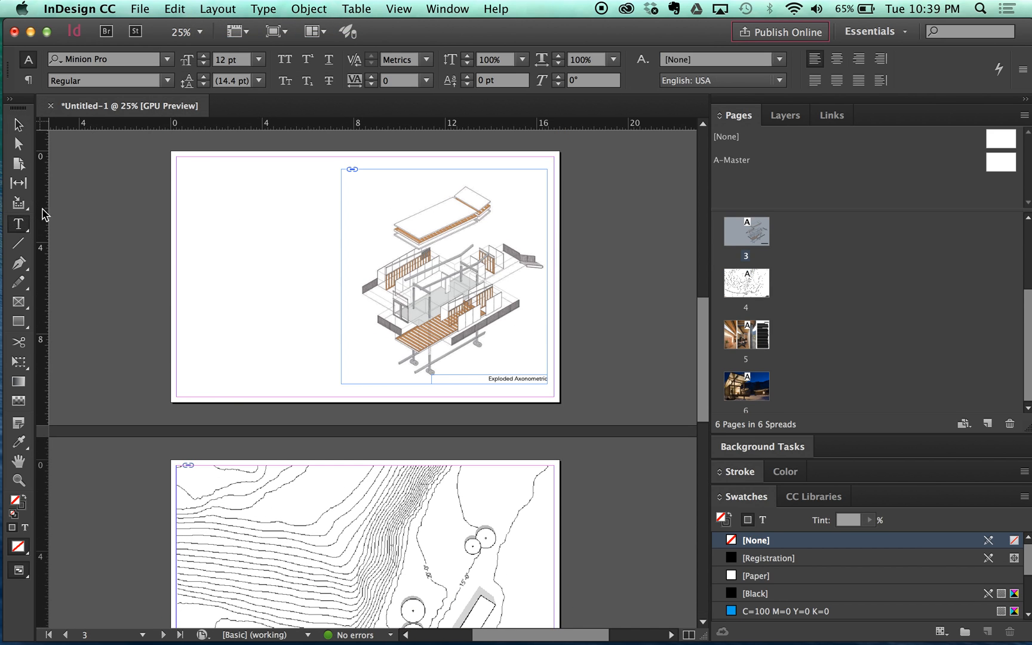
left_click_drag(182, 169, 328, 383)
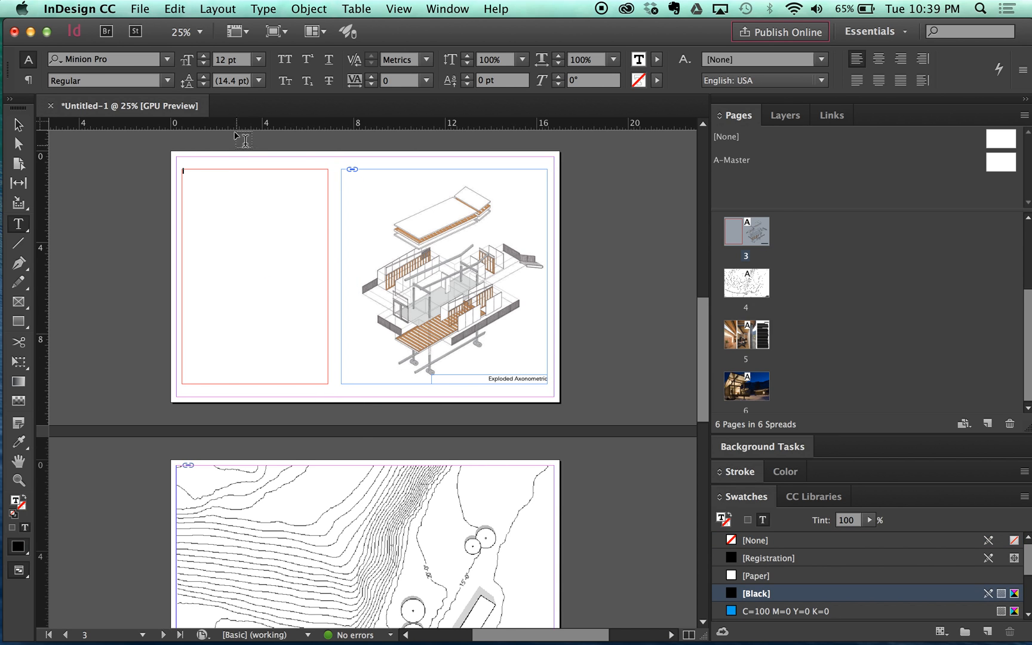
left_click(167, 60)
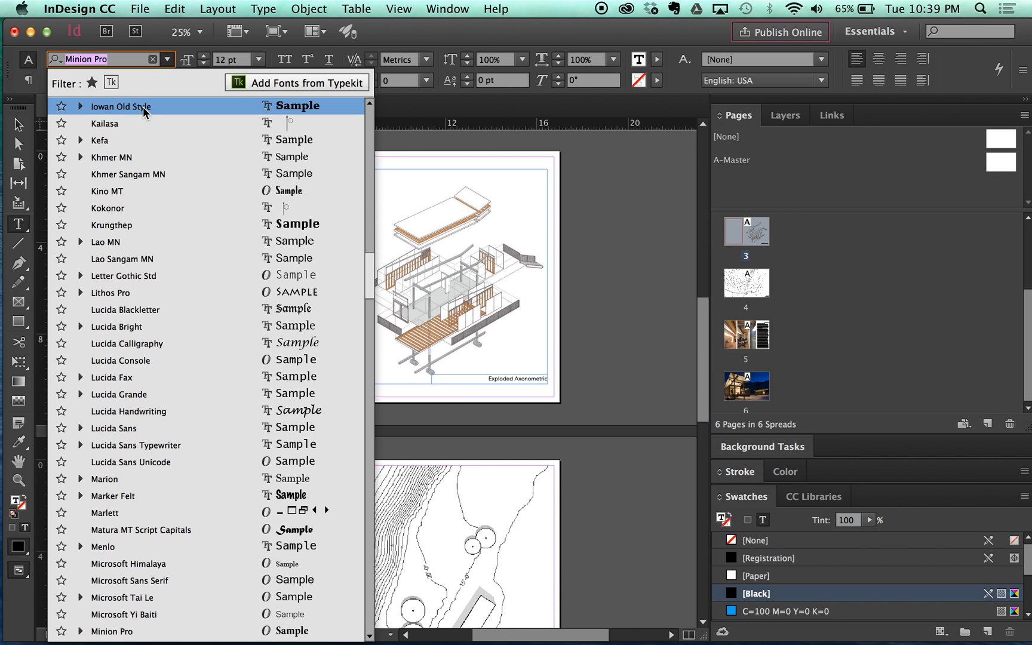
type("Avenir")
left_click(118, 140)
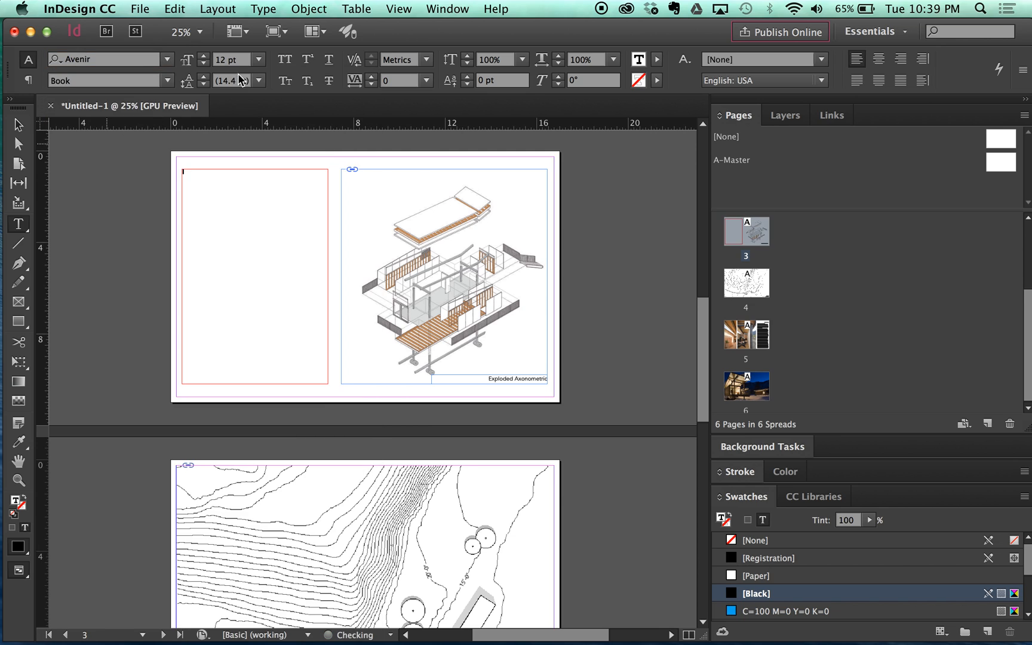
Fill the new frame on page 3 with placeholder text and right-align all of it
left_click(265, 10)
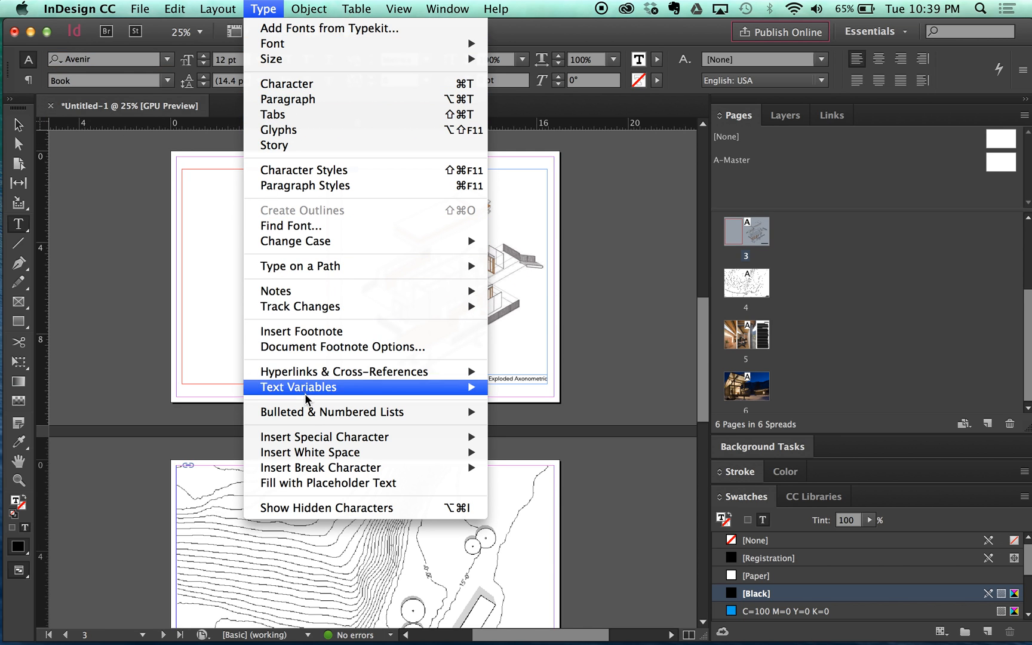
left_click(318, 482)
key("Escape")
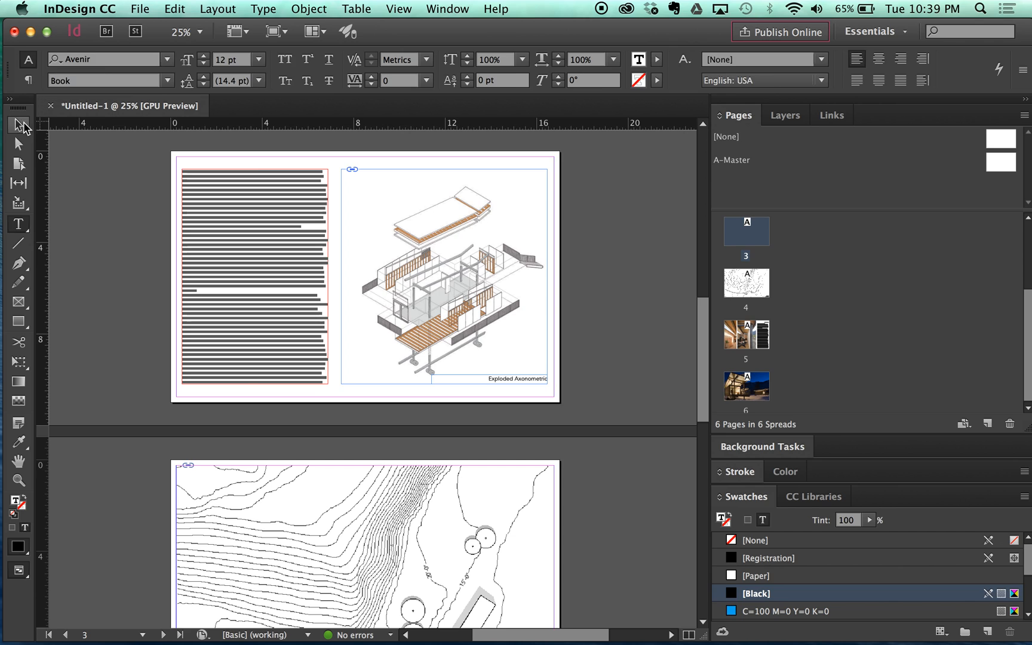
double_click(235, 185)
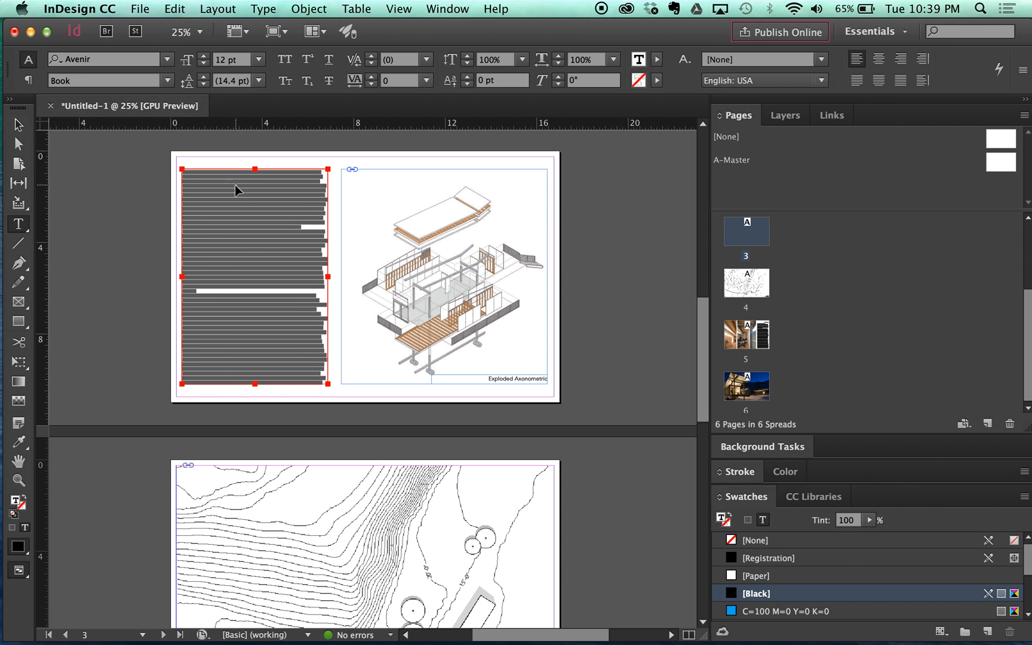
key("super+a")
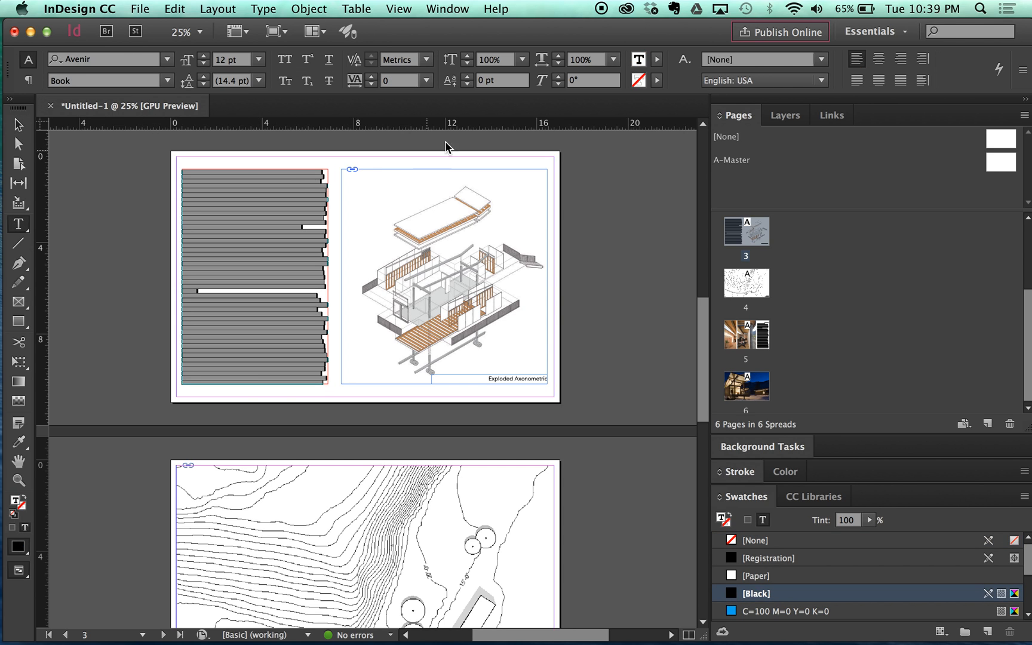
left_click(901, 58)
left_click(24, 125)
left_click(136, 237)
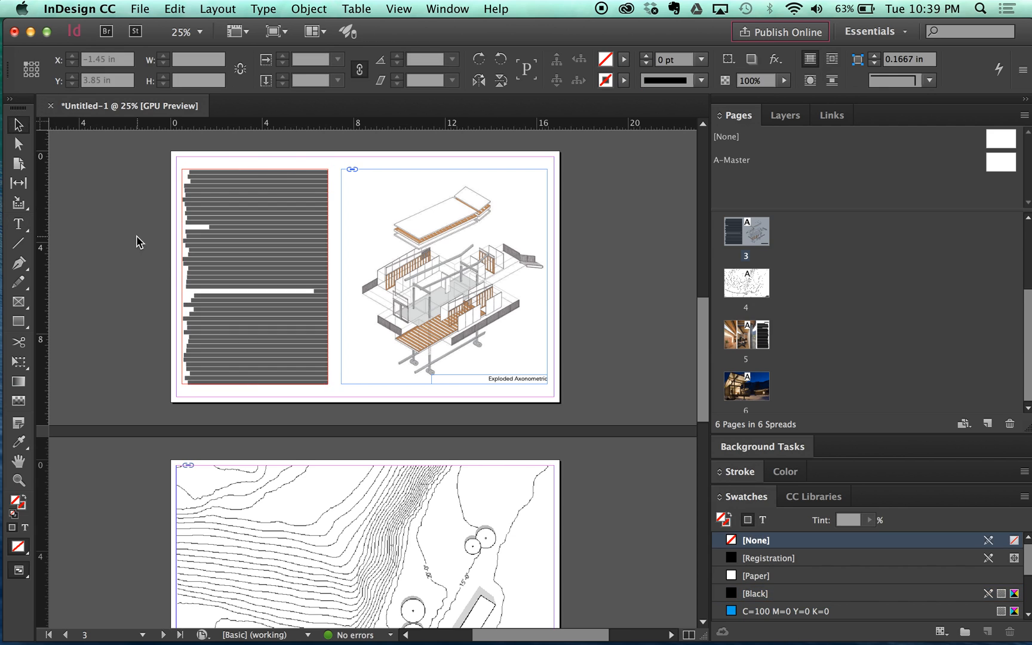
Look over the cover, elevation and exploded axonometric pages to review the layout
scroll(163, 275, "up", 5)
scroll(164, 275, "up", 2)
scroll(189, 258, "up", 3)
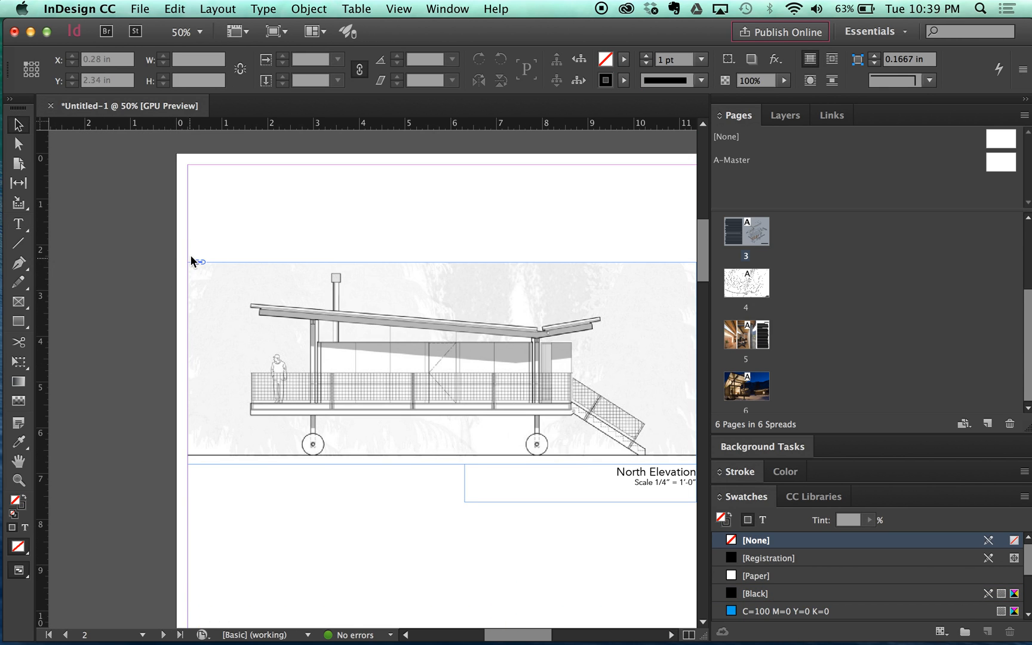
scroll(309, 243, "down", 1)
scroll(308, 251, "up", 4)
scroll(308, 251, "up", 1)
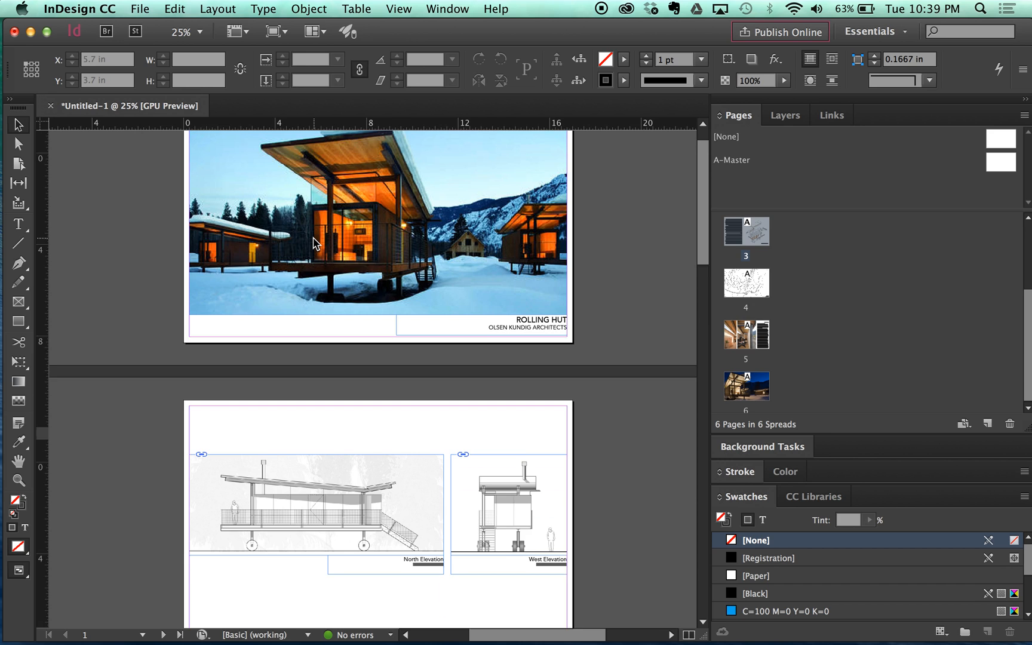
scroll(313, 237, "down", 3)
scroll(452, 345, "down", 6)
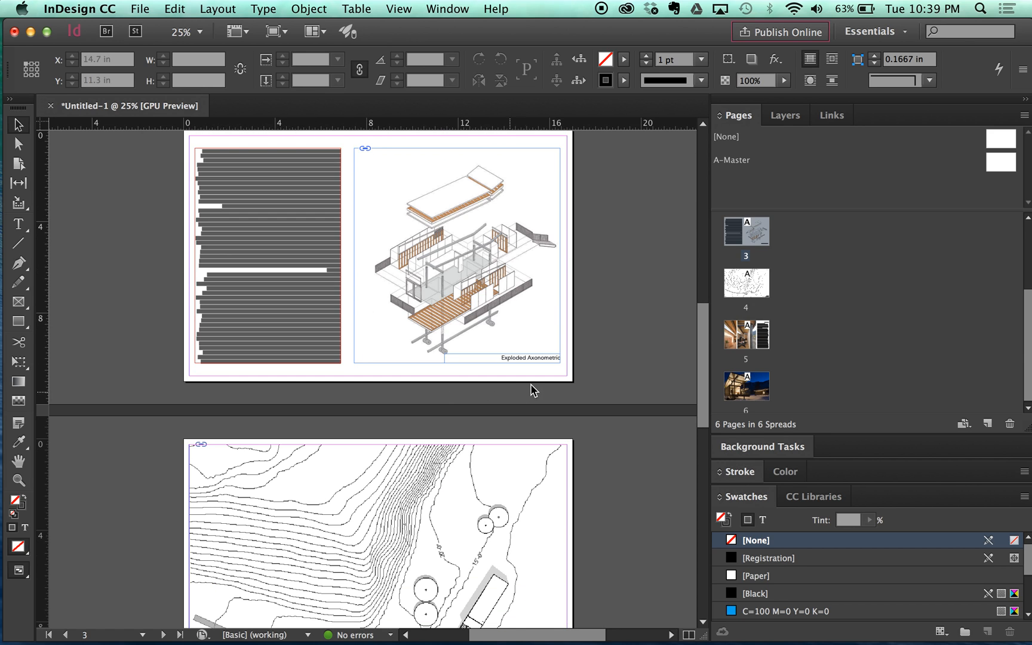
scroll(527, 385, "up", 2)
scroll(532, 387, "up", 5)
scroll(557, 403, "down", 2)
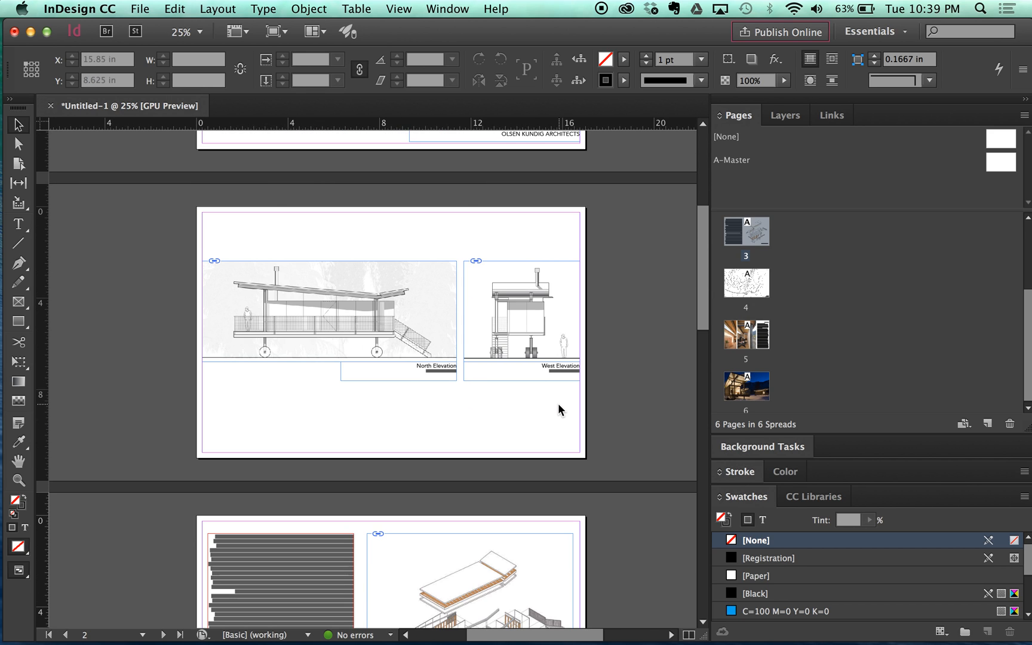
scroll(559, 406, "down", 2)
scroll(567, 418, "down", 1)
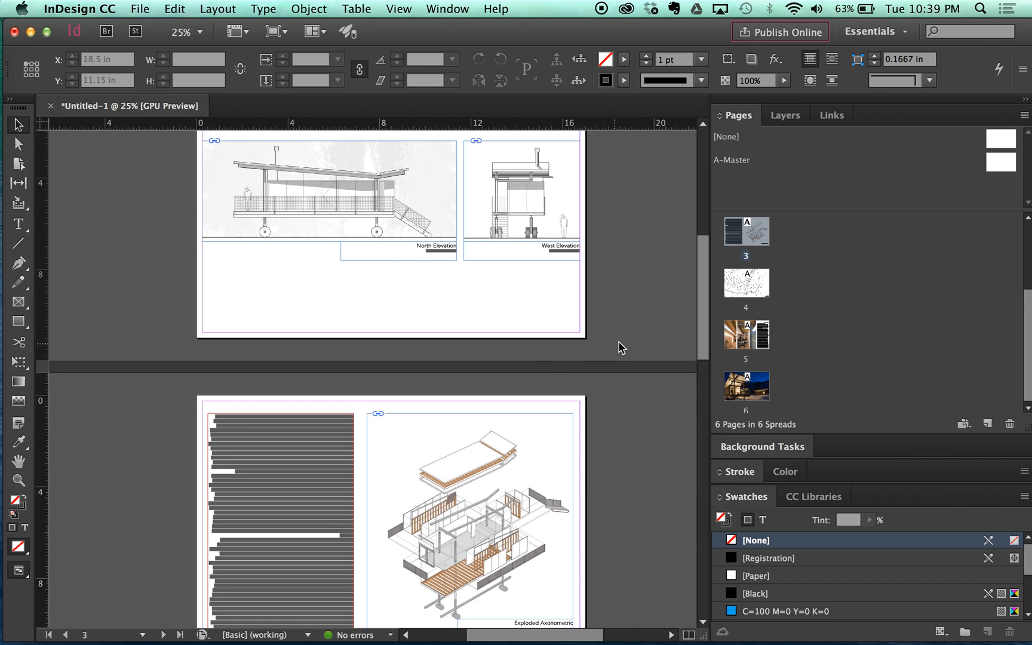
scroll(597, 352, "down", 2)
Draw a text frame below the West Elevation on page 2 and enter the author's name with "ARCH 225" on a second line
scroll(574, 355, "up", 1)
scroll(575, 350, "up", 2)
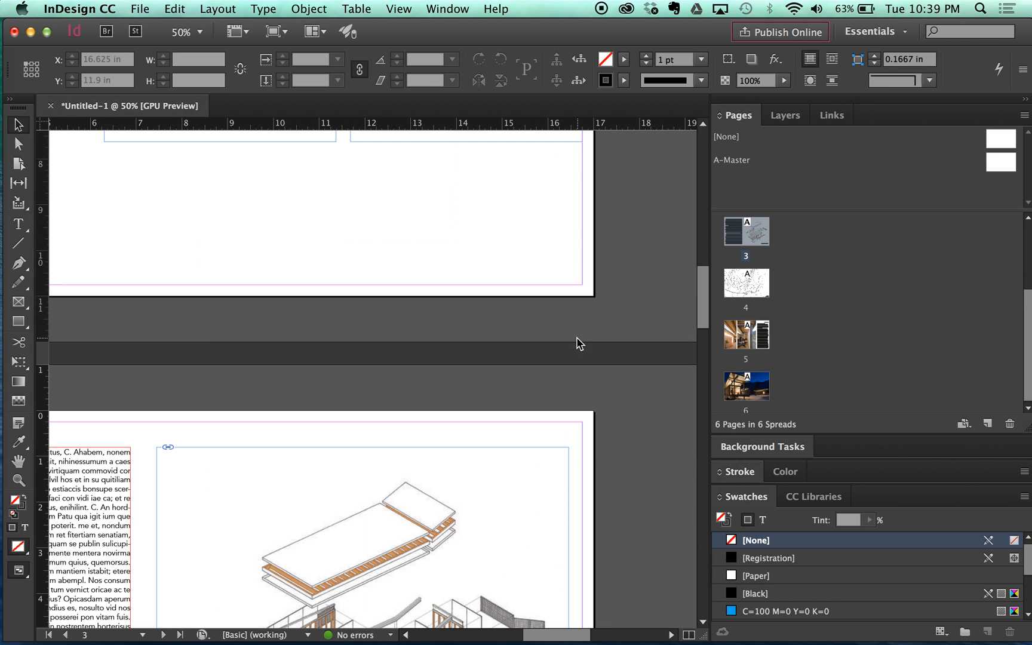
scroll(578, 337, "up", 1)
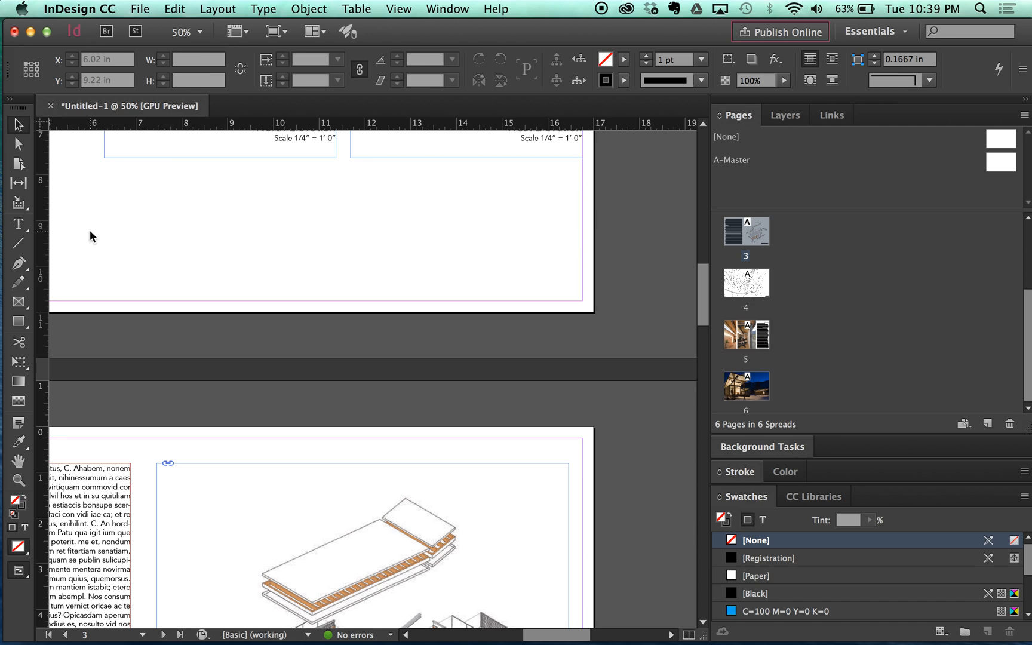
left_click(24, 225)
left_click_drag(400, 246, 569, 284)
type("CH 225")
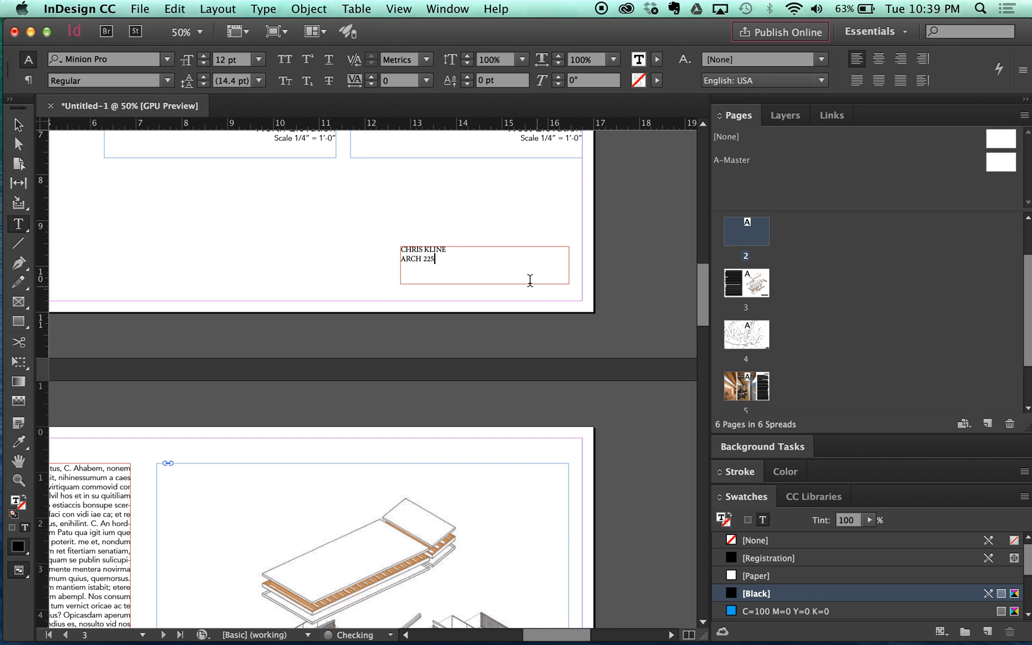
Right-align the author and course lines on page 2 and set their font to Avenir Light
key("super+a")
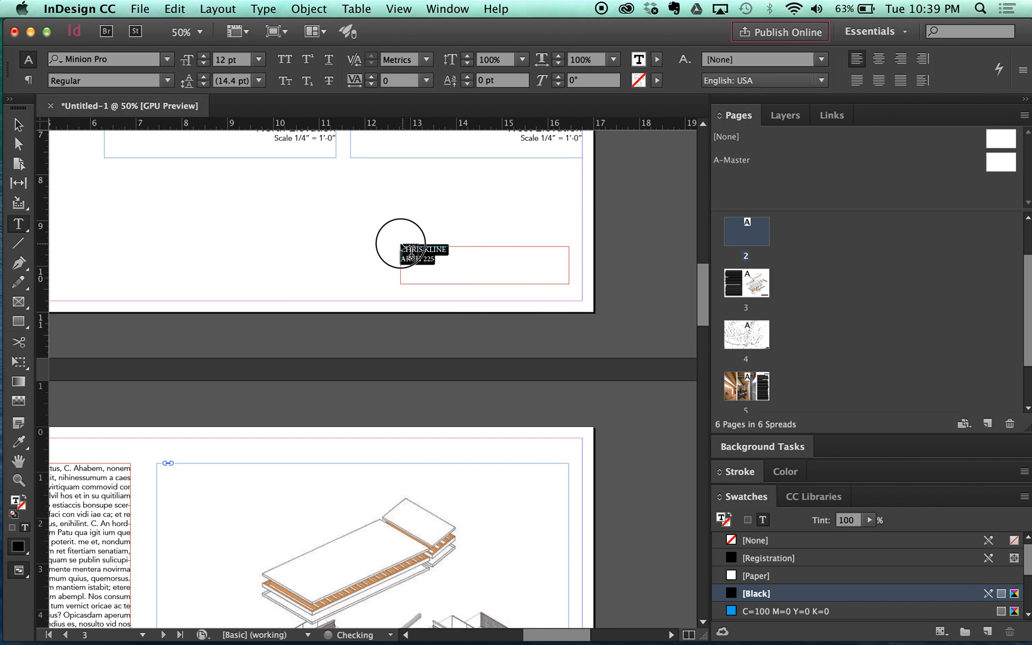
left_click(900, 60)
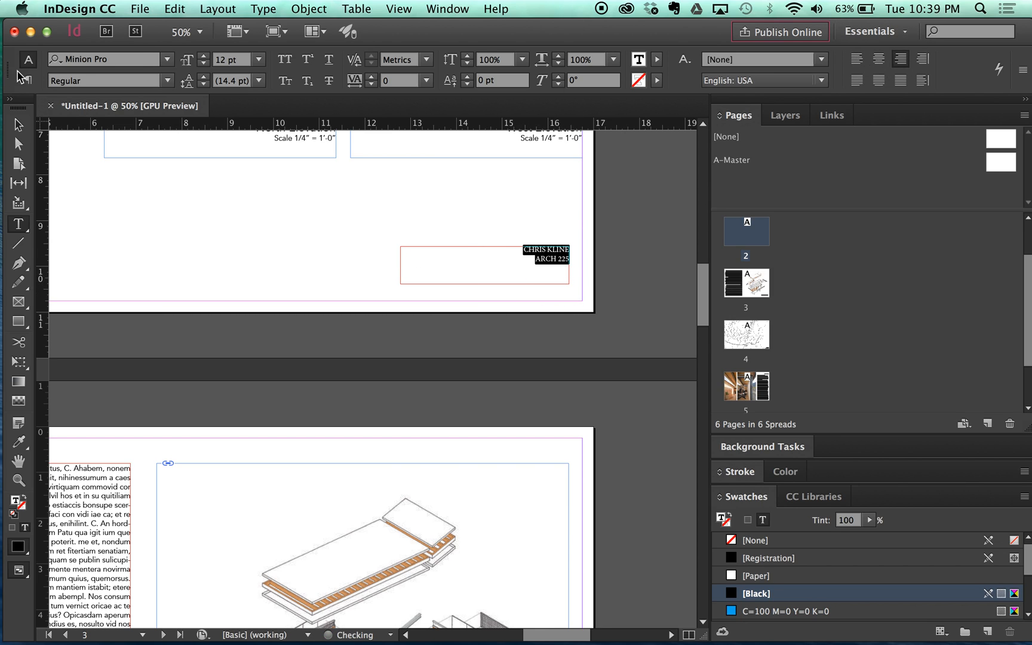
left_click(167, 59)
type("A")
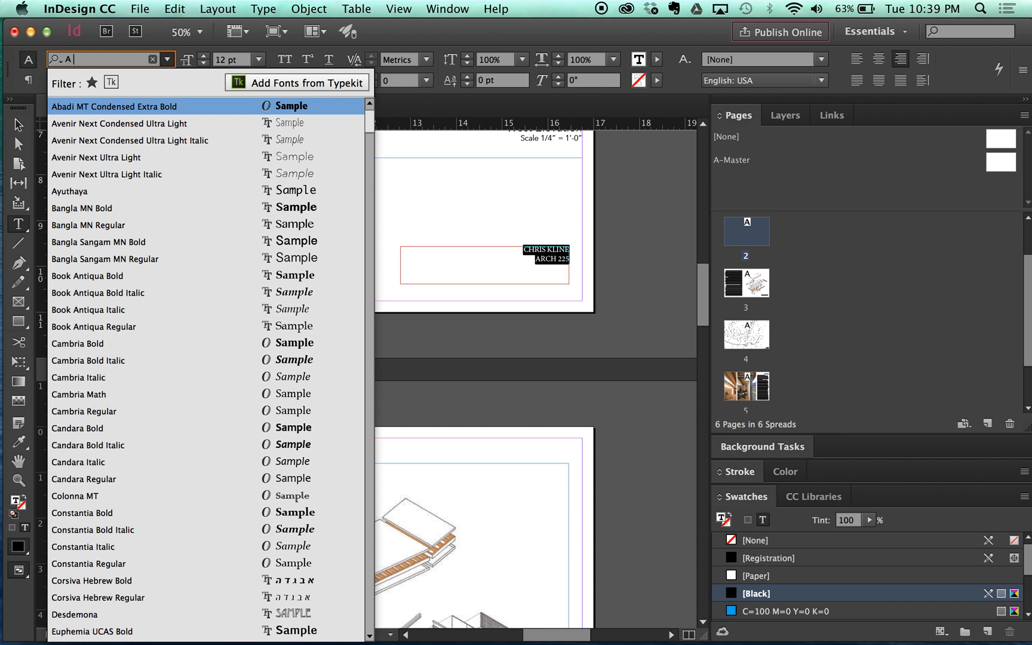
type("VE")
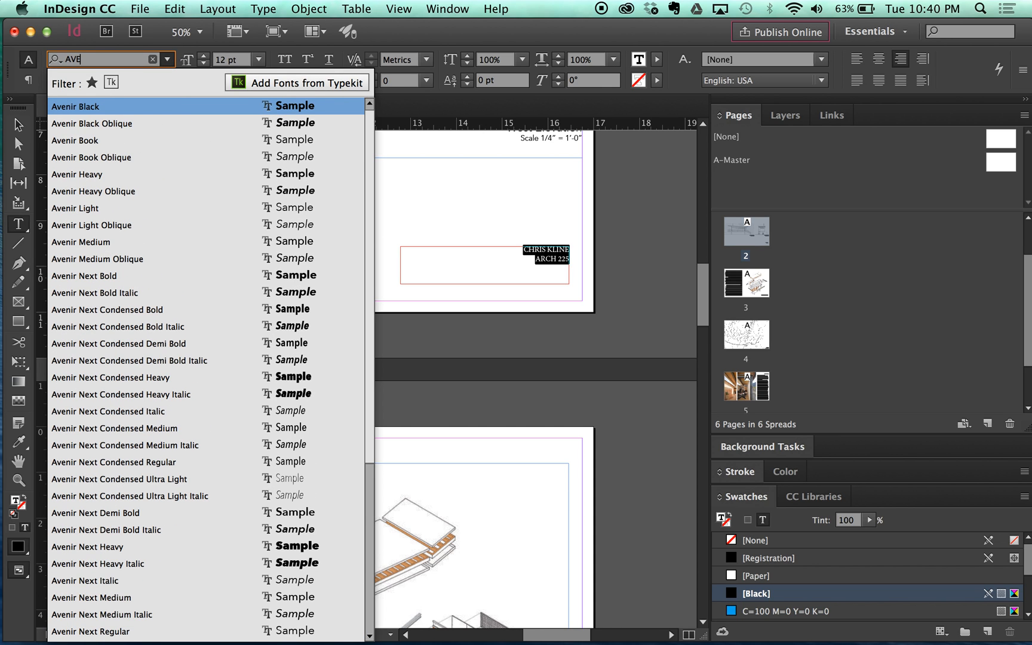
left_click(97, 205)
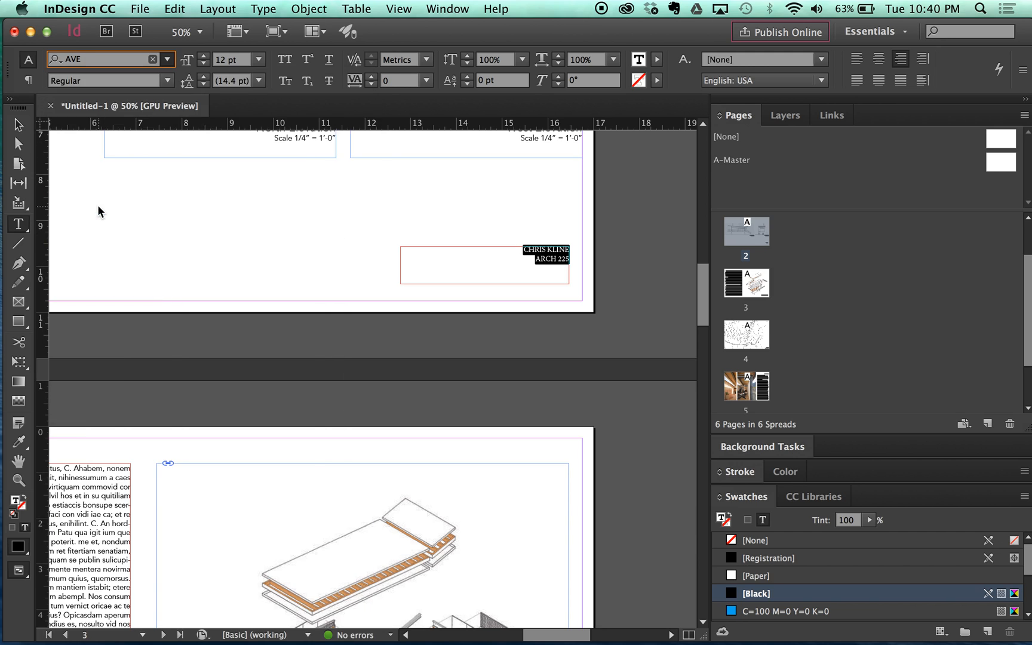
Move the author and course frame into page 2's lower right margin corner and shorten it to about 0.41 in high
left_click(19, 122)
left_click_drag(536, 255, 549, 292)
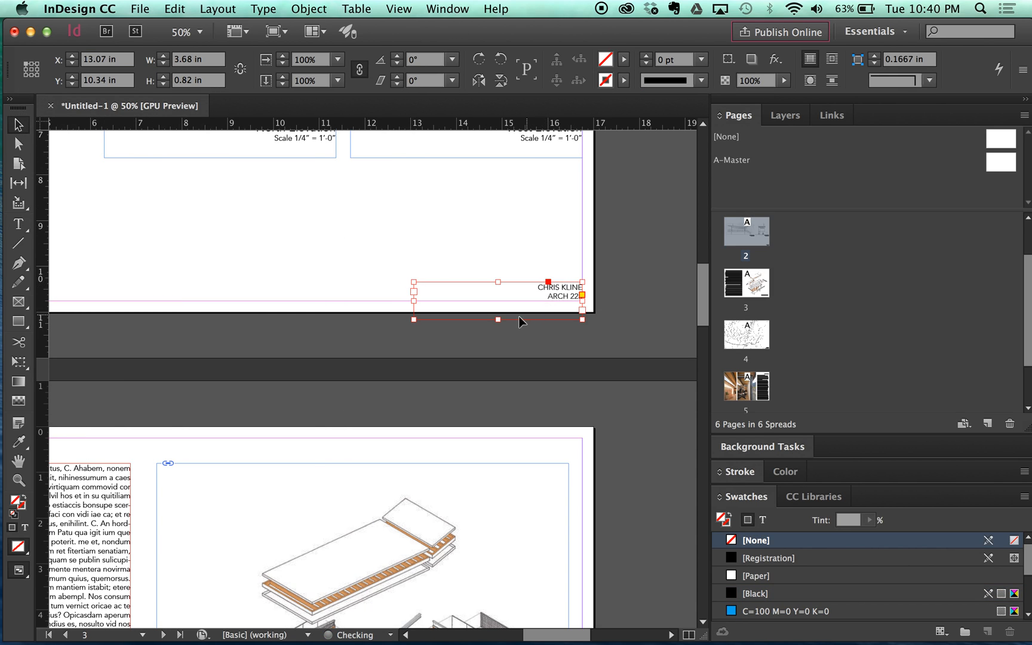
left_click_drag(499, 320, 498, 301)
double_click(543, 297)
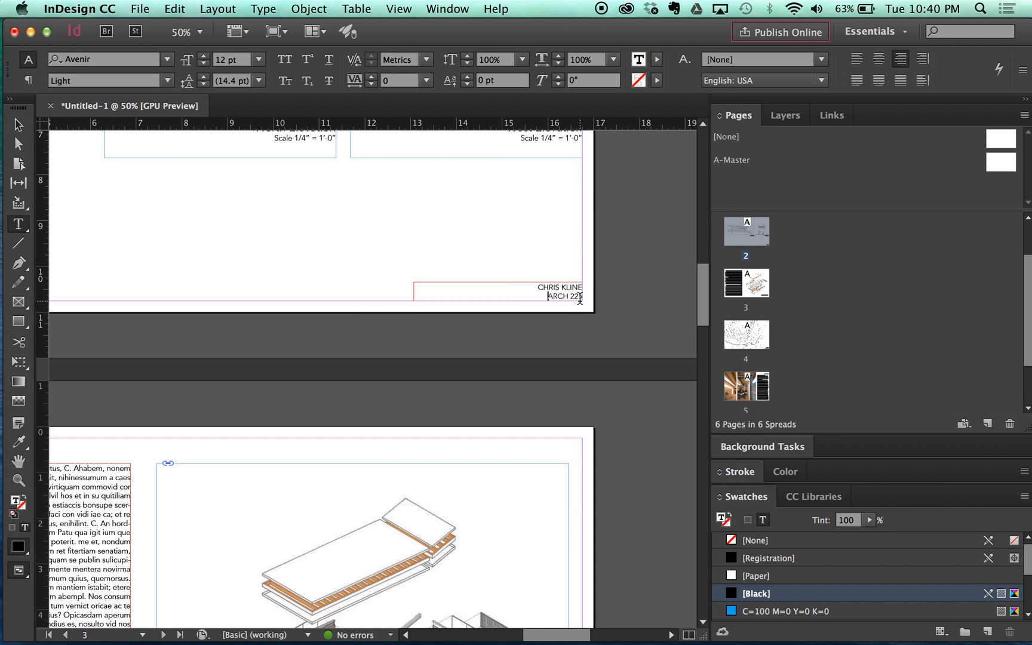
left_click(19, 124)
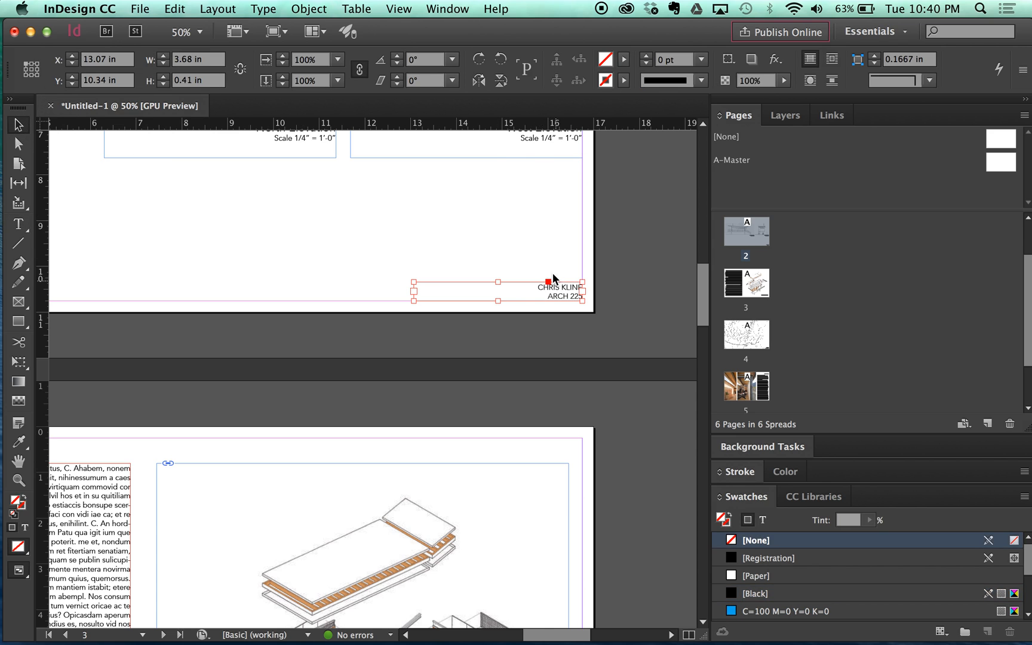
Paste a copy of the author and course frame in place on page 3, below the Exploded Axonometric caption
scroll(553, 277, "down", 17)
scroll(585, 253, "up", 6)
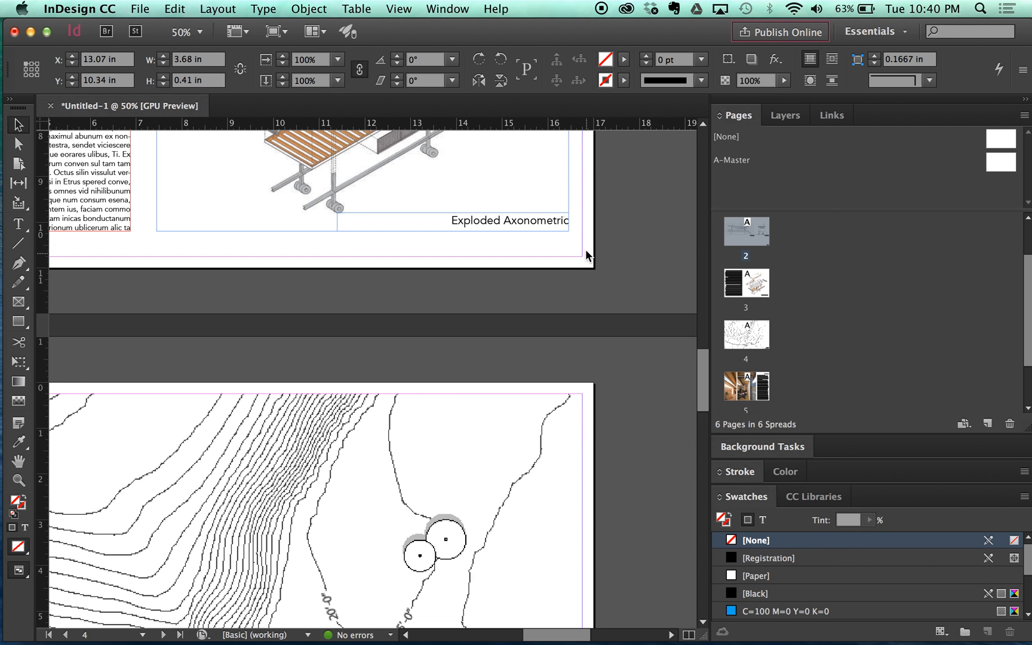
left_click(597, 195)
right_click(598, 200)
left_click(621, 224)
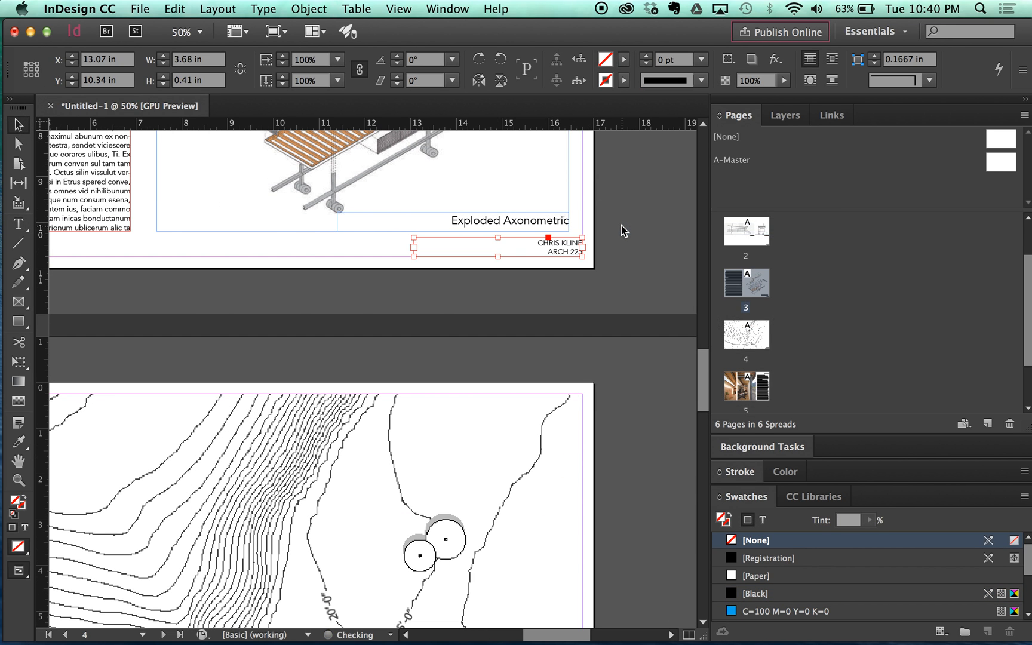
Paste the author and course frame in place on page 4 and move the Site Plan caption directly above it
scroll(624, 233, "down", 7)
scroll(621, 233, "down", 2)
right_click(613, 270)
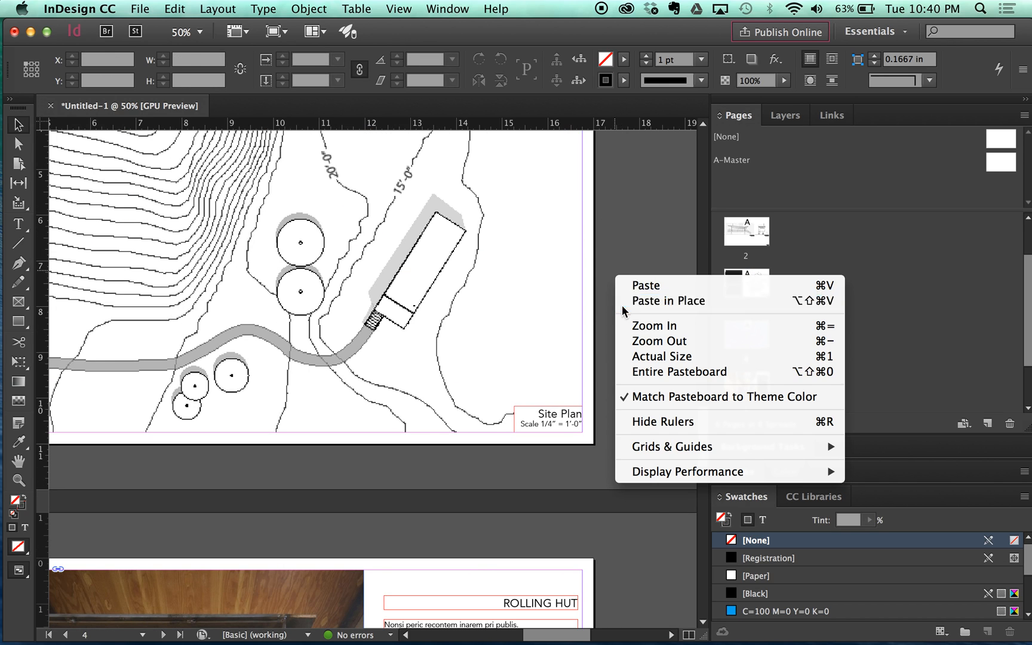
left_click(621, 301)
left_click_drag(571, 413, 575, 394)
left_click(608, 406)
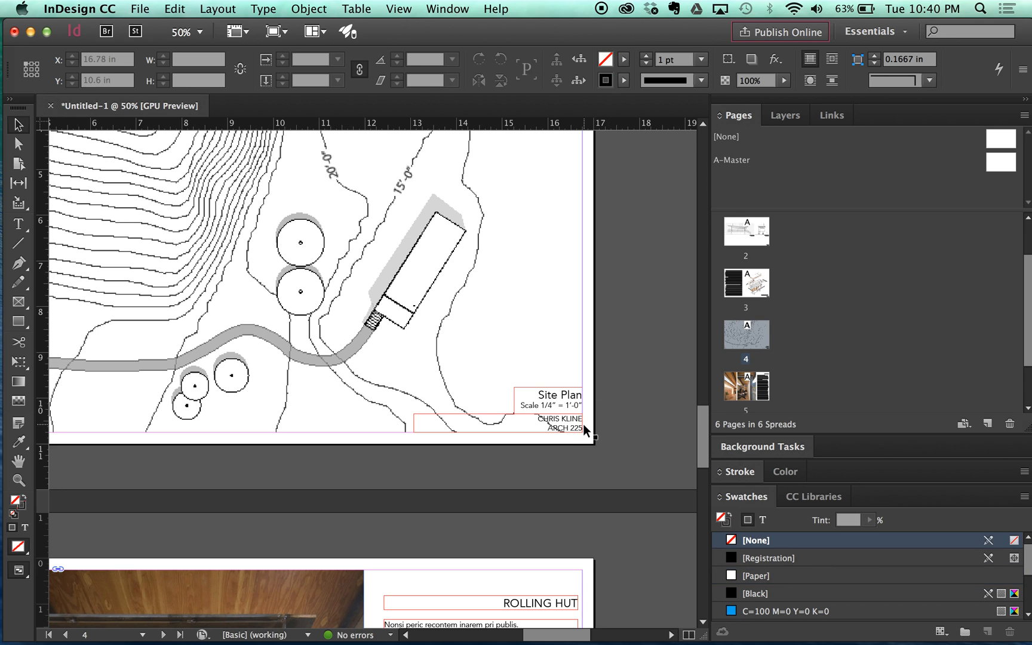
Examine the document's links and layers, including Layer 1
scroll(251, 442, "down", 2)
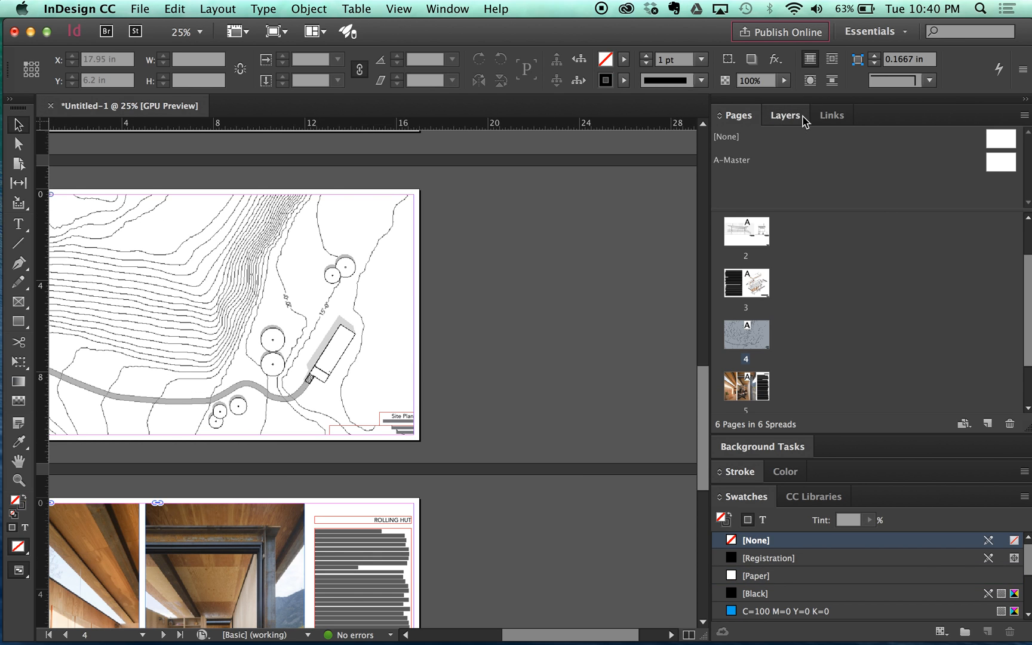
left_click(831, 114)
left_click(786, 114)
left_click(739, 154)
left_click(739, 154)
Stretch the Site Plan caption frame down to the bottom margin of page 4 so it extends behind the author and course lines
left_click(231, 315)
mouse_move(224, 436)
left_mouse_down()
mouse_move(224, 425)
mouse_move(224, 435)
left_mouse_up()
scroll(377, 451, "up", 2)
left_click(406, 387)
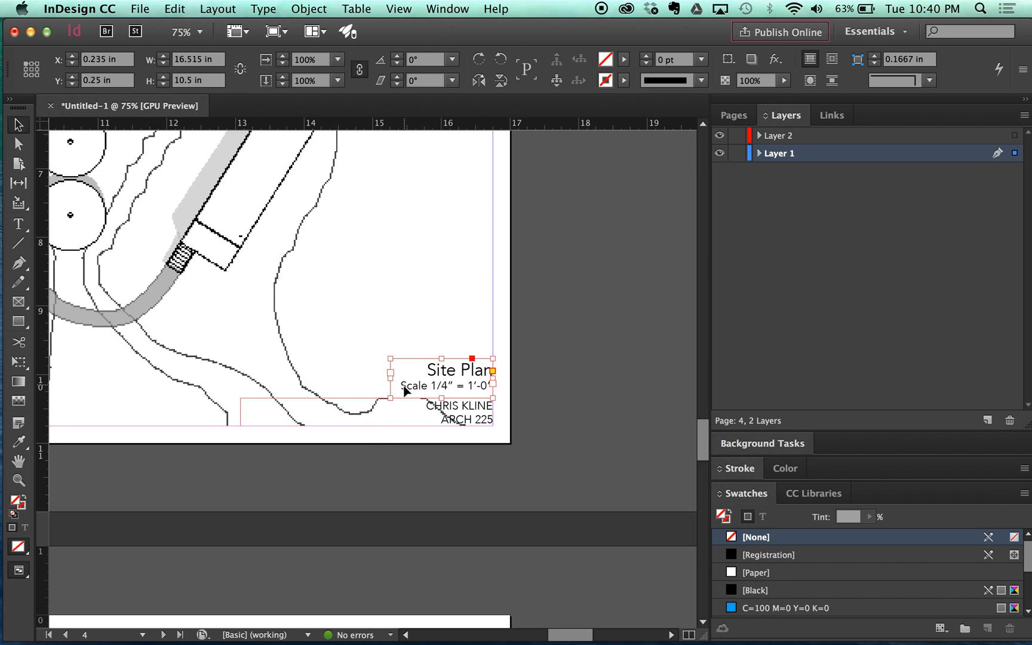
left_click_drag(439, 397, 436, 426)
left_click(507, 397)
scroll(410, 403, "down", 2)
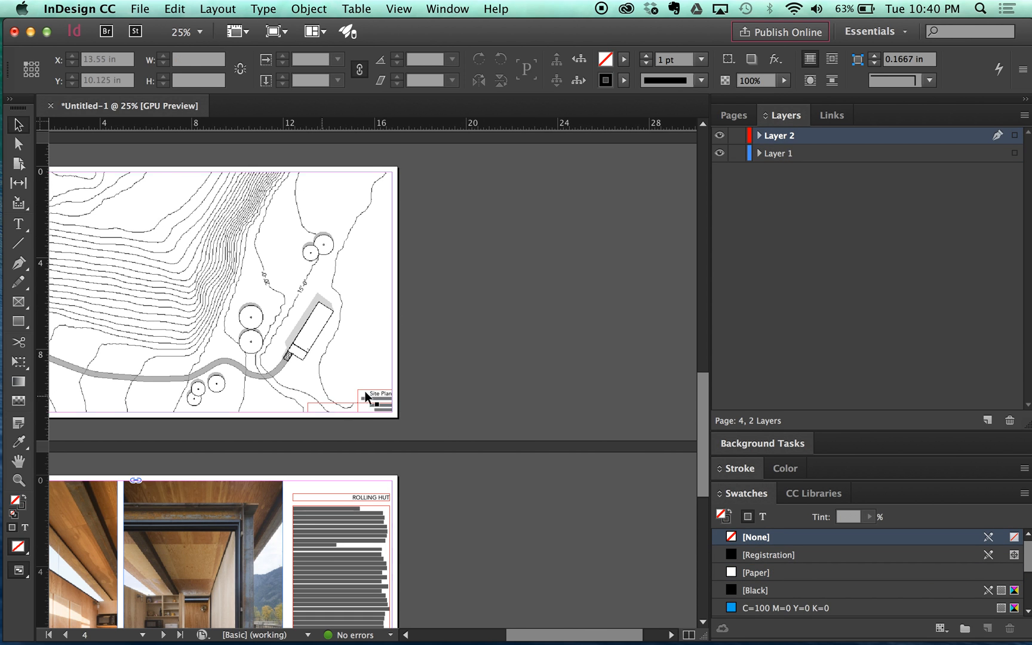
Delete the pasted author and course frames from pages 4, 3 and 2
scroll(366, 402, "up", 1)
scroll(370, 365, "up", 10)
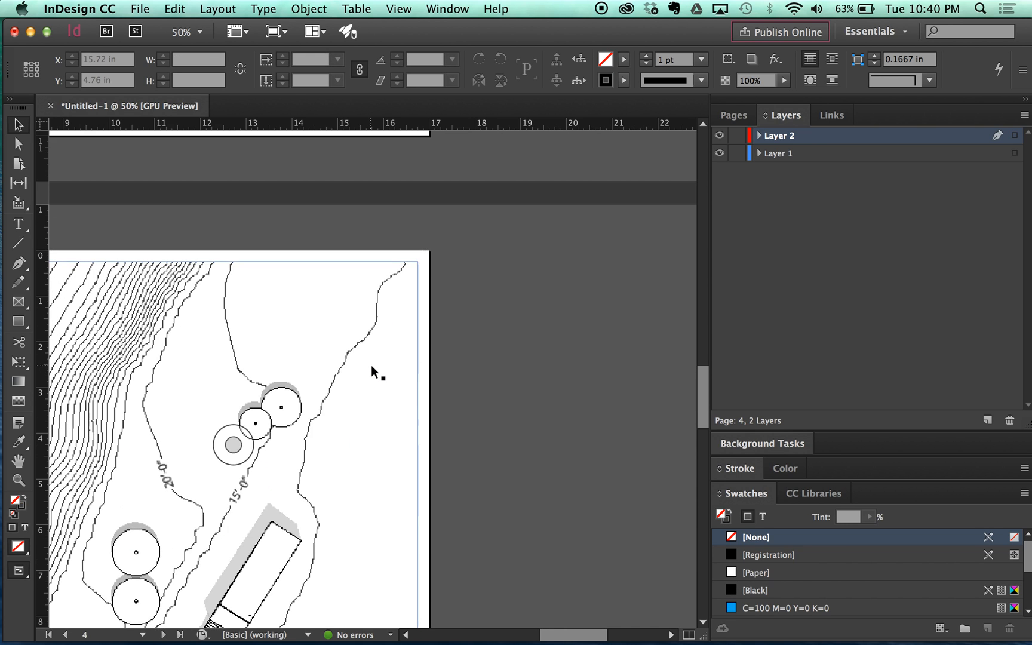
scroll(404, 314, "up", 10)
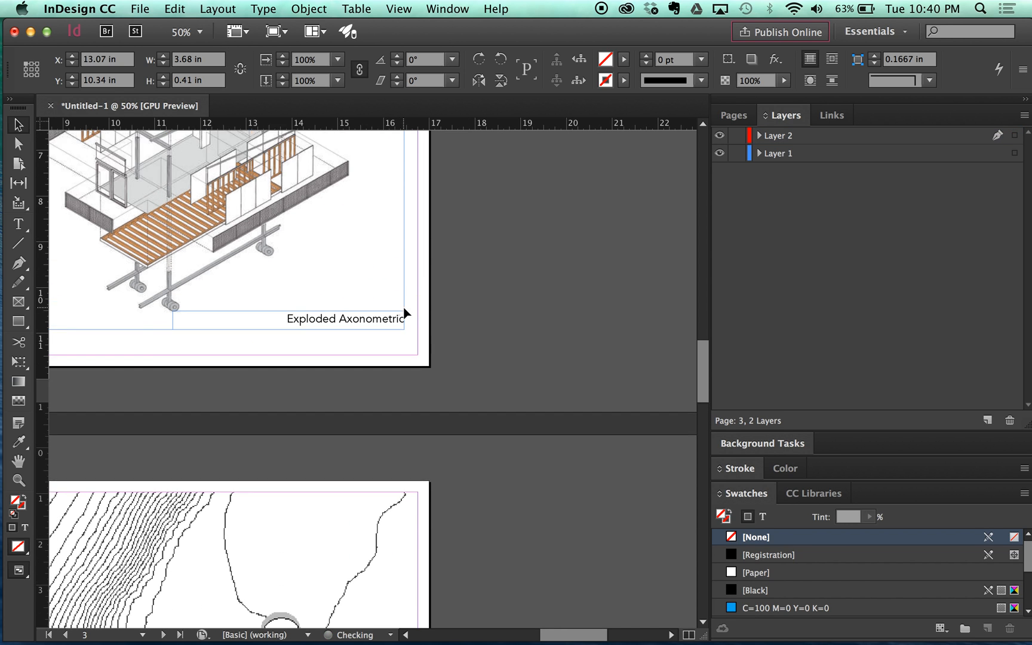
left_click(389, 412)
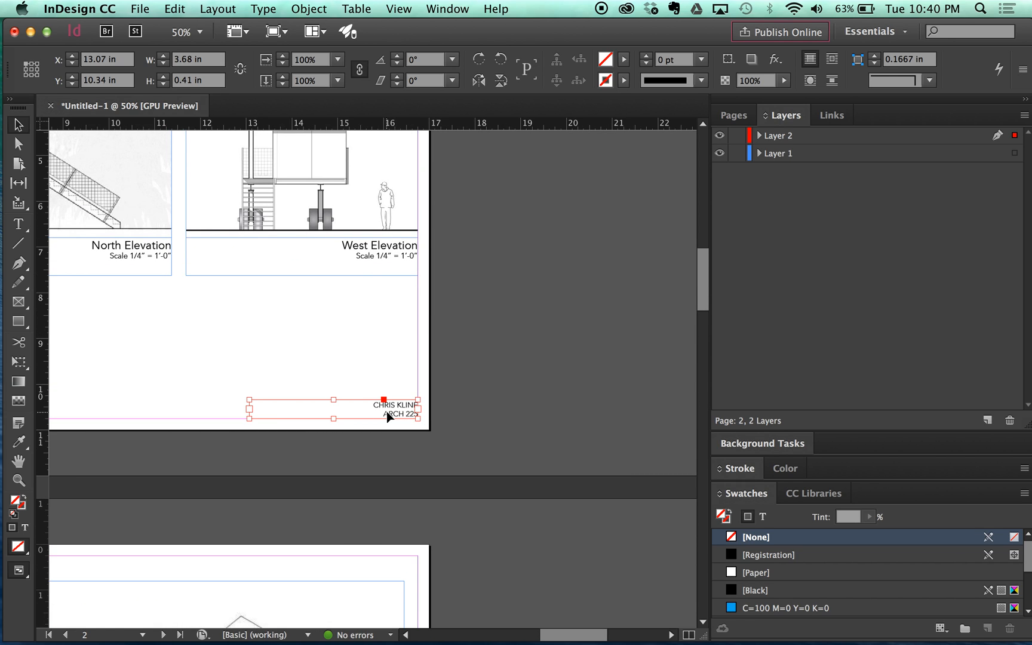
key("BackSpace")
Open the A-Master page for editing
left_click(734, 115)
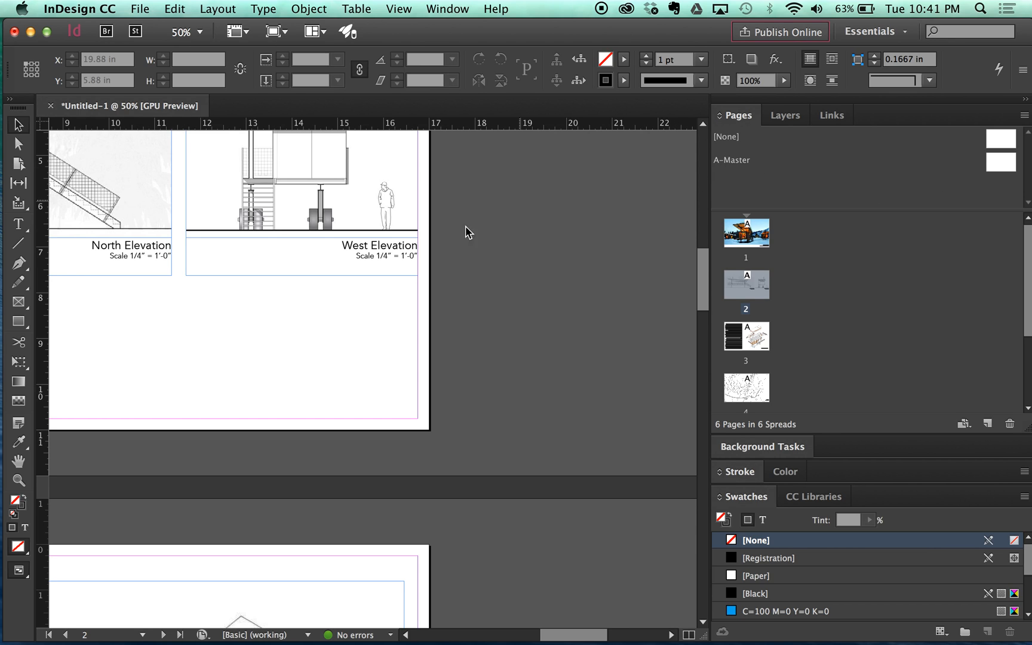
scroll(457, 369, "down", 5)
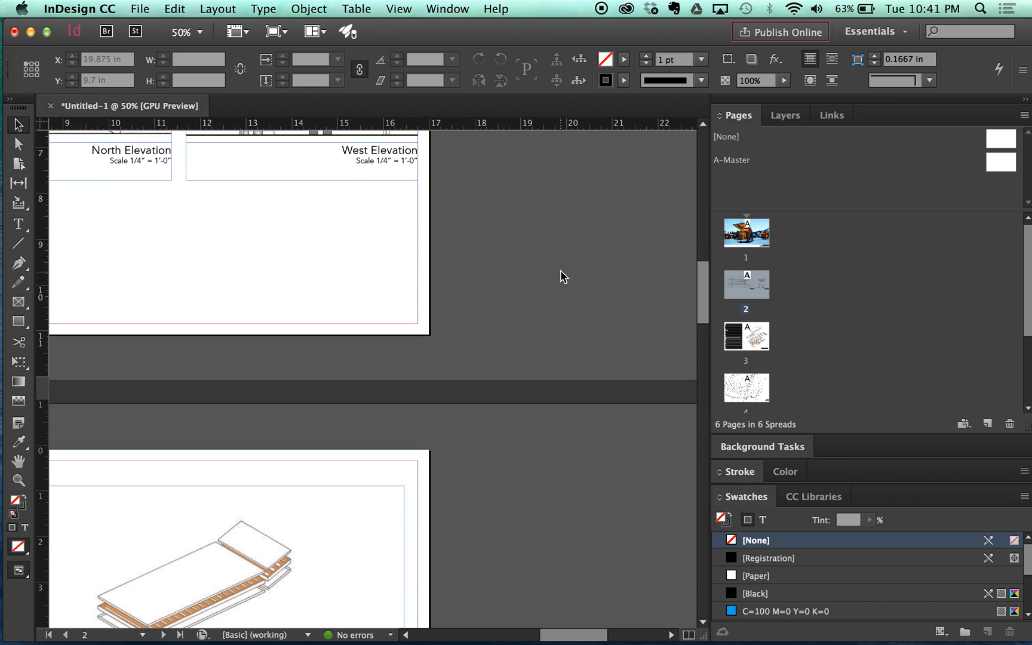
scroll(561, 271, "up", 6)
scroll(396, 451, "down", 10)
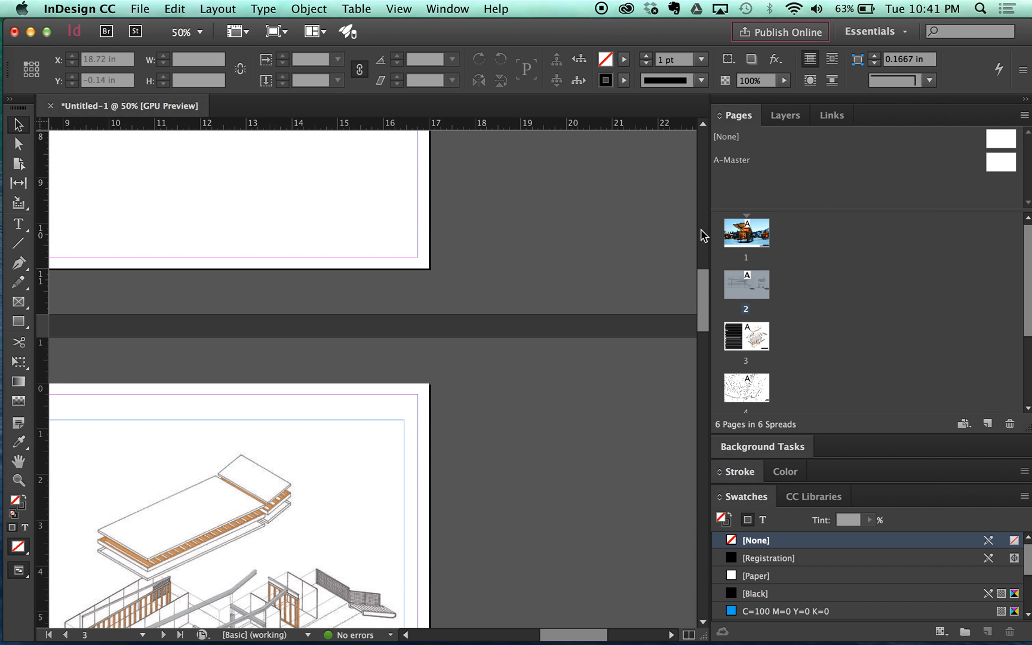
scroll(702, 236, "up", 5)
double_click(996, 166)
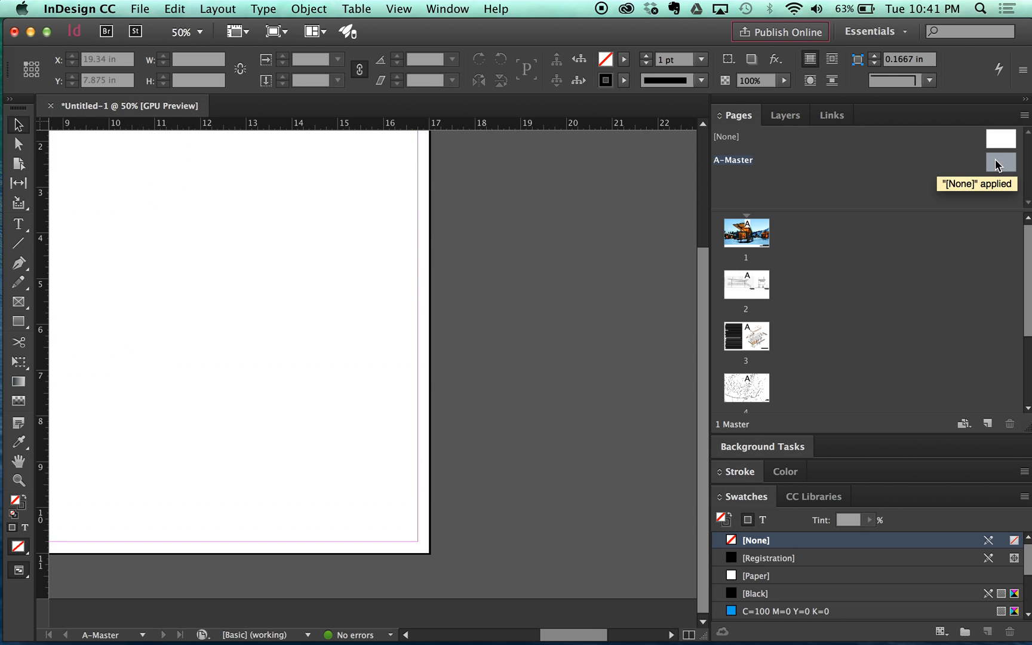
Add a text frame about 4.8 by 1.045 in near the master page's lower-right corner, containing the author's name and ARCH 225
key("super+minus")
key("super+minus")
key("super+minus")
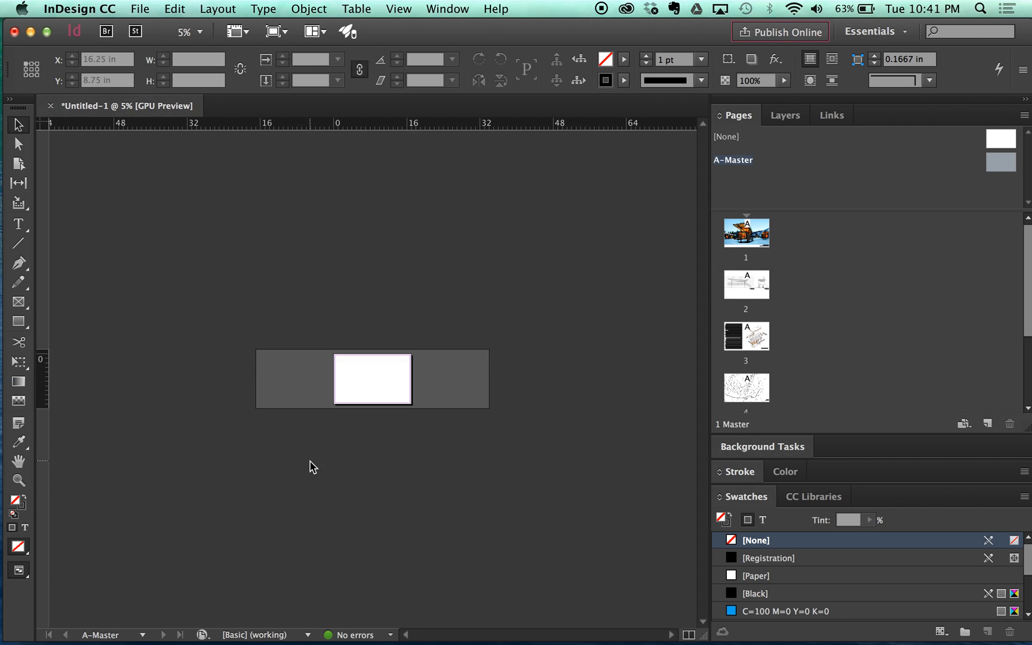
key("super+equal")
key("super+equal")
key("super+equal")
key("super+minus")
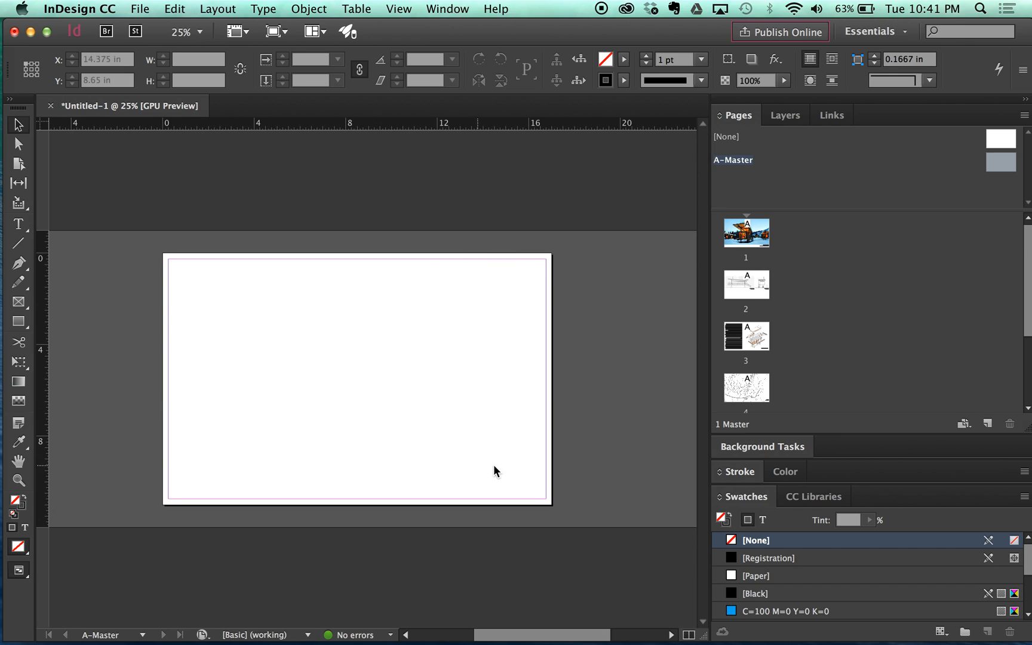
key("super+equal")
scroll(526, 491, "down", 5)
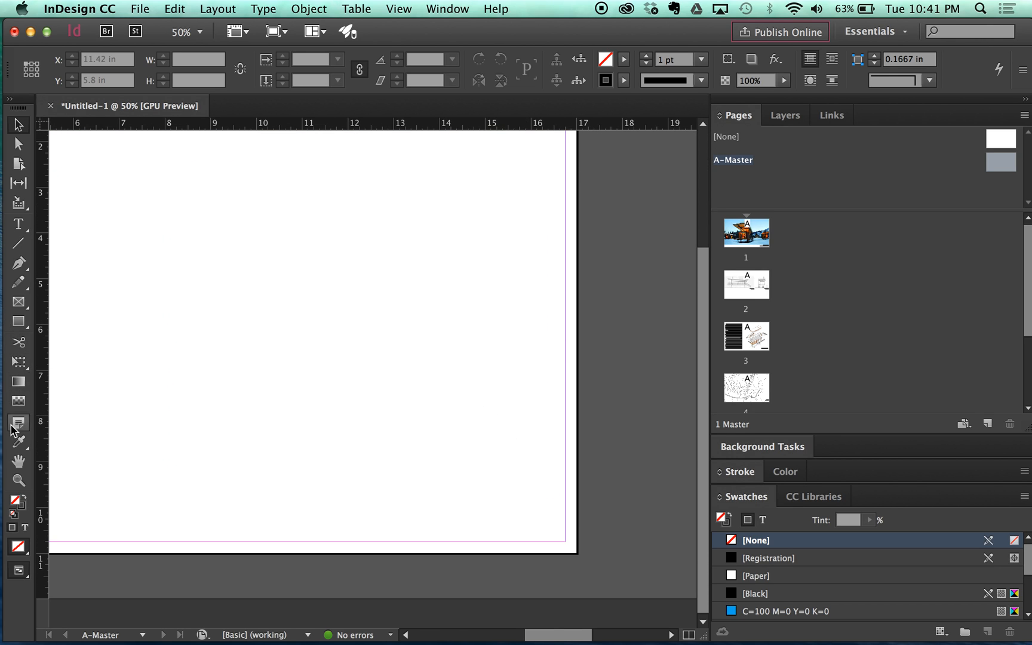
left_click(17, 224)
left_click_drag(319, 488, 539, 535)
type("CH 225")
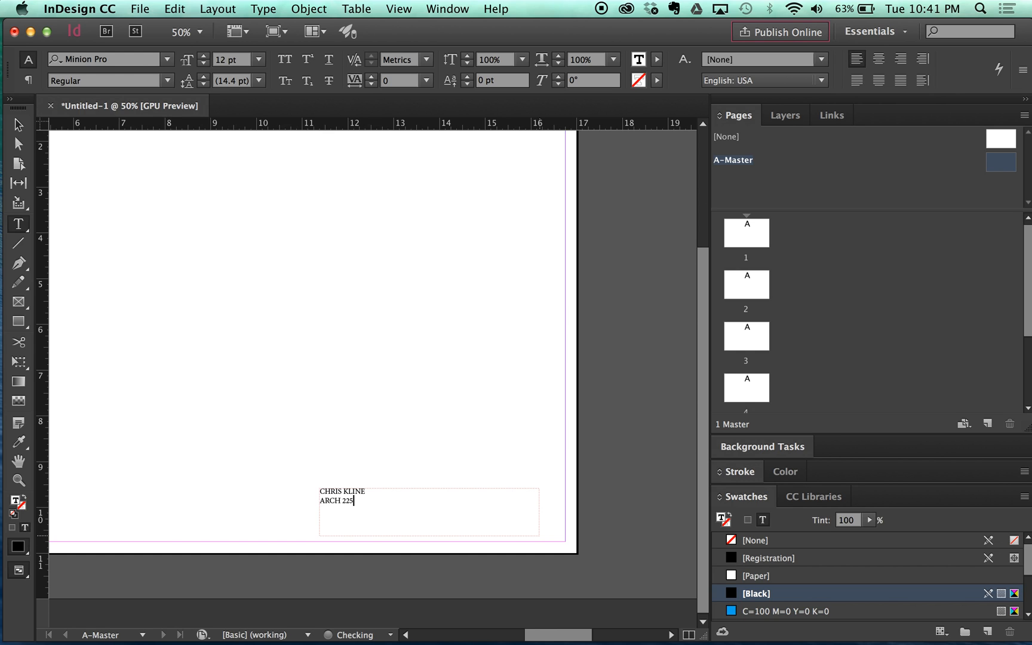
Set the master page's author and course text to Avenir Book and align it right
left_click_drag(380, 530, 298, 381)
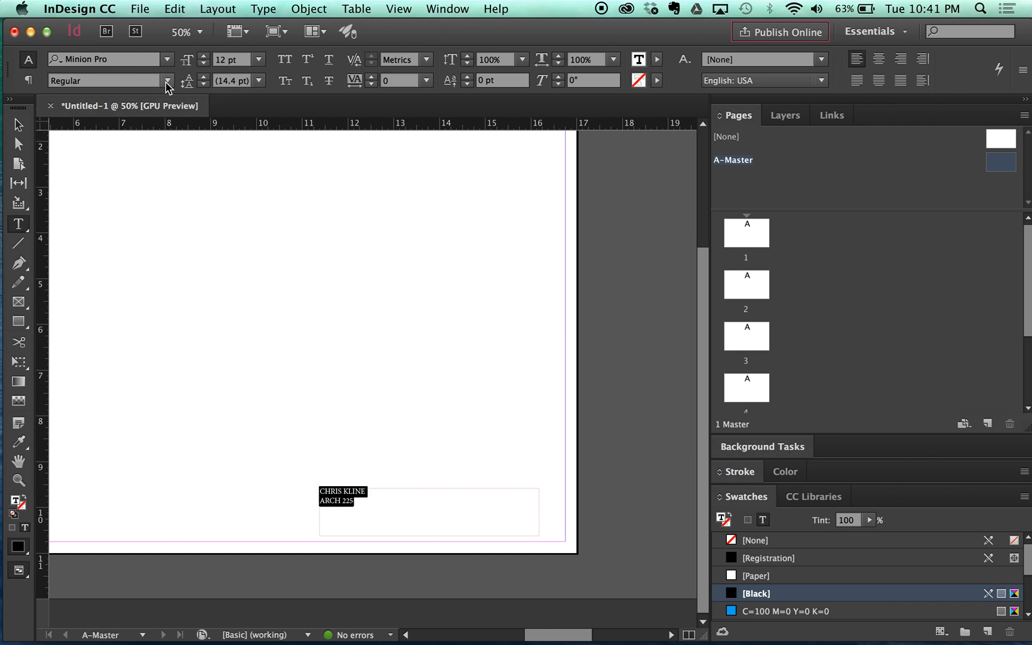
left_click(167, 59)
type("AVE")
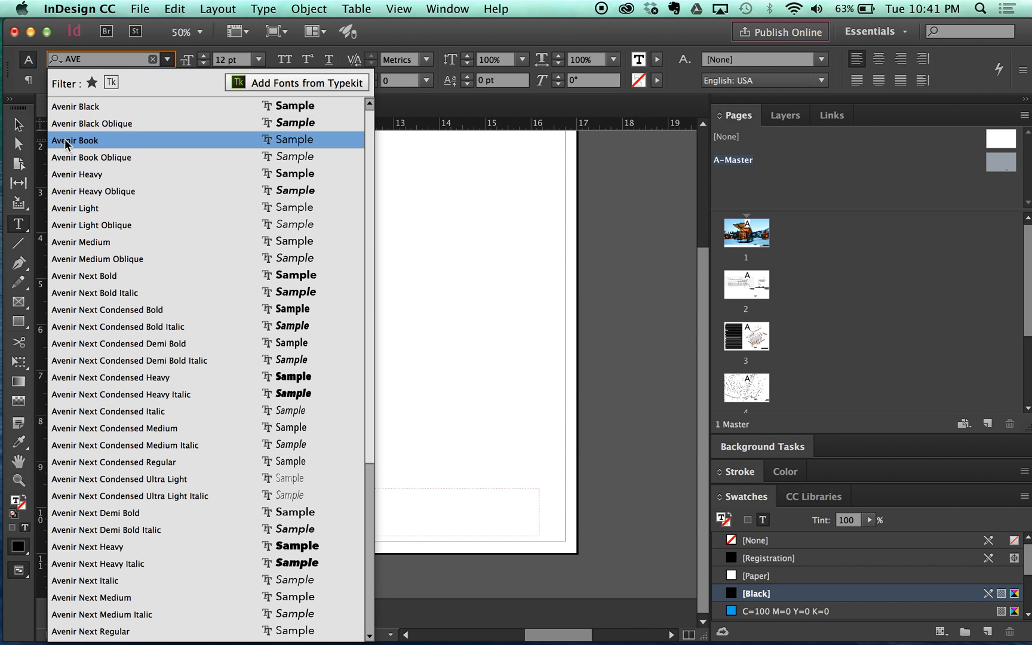
left_click(69, 140)
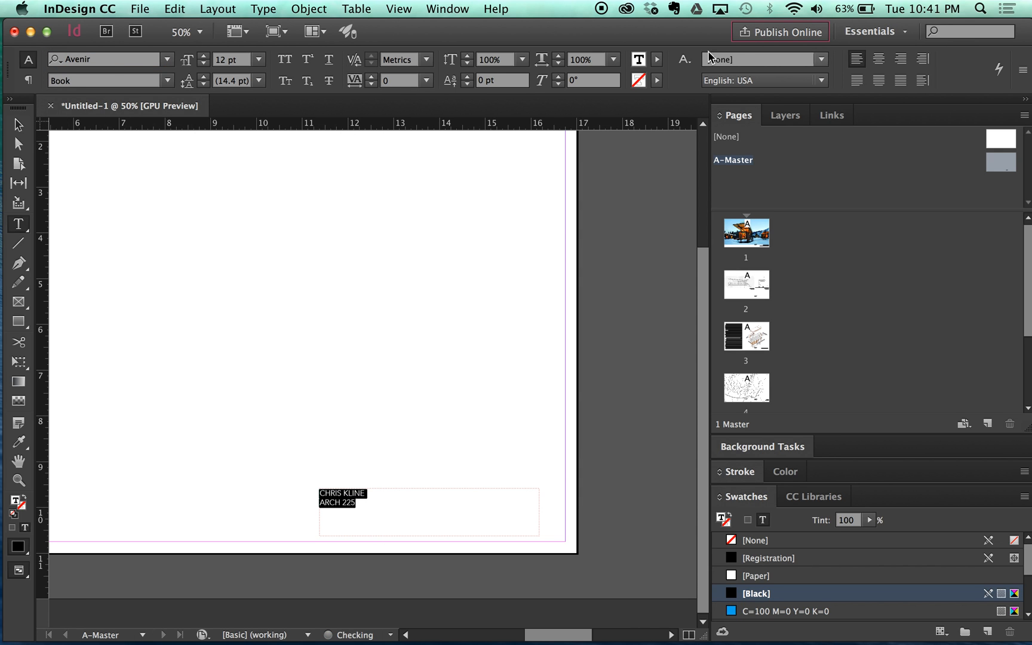
left_click(900, 58)
left_click(18, 124)
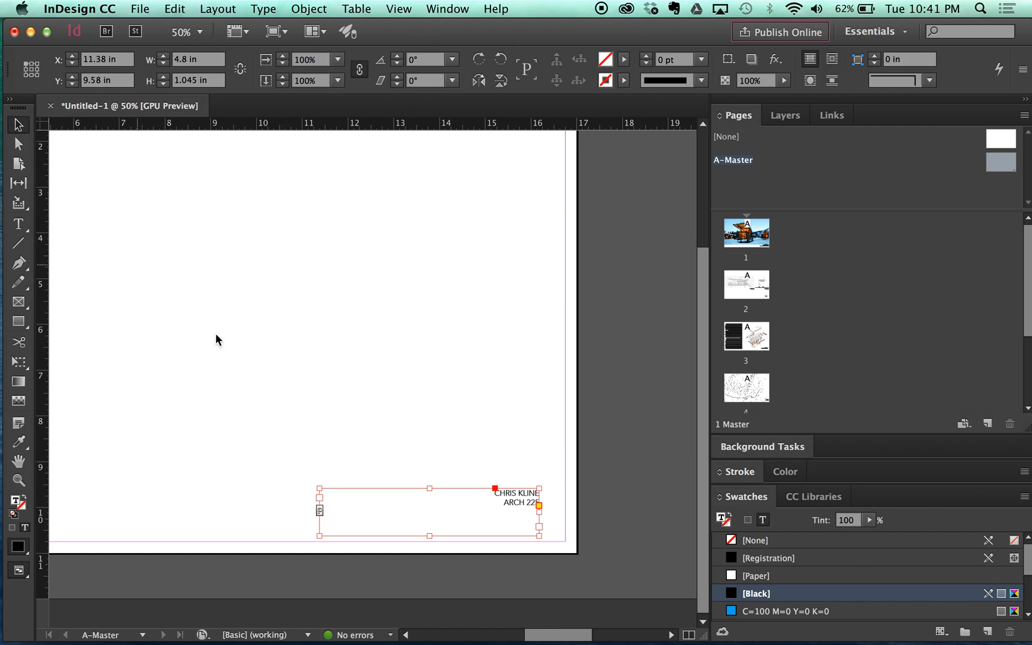
Shrink the author and course frame to about 1.57 by 0.4 in and fit it into the master page's lower-right margin corner
left_click_drag(428, 536, 428, 507)
left_click_drag(517, 509, 544, 544)
left_click_drag(347, 539, 493, 542)
left_click(589, 504)
scroll(446, 492, "down", 1)
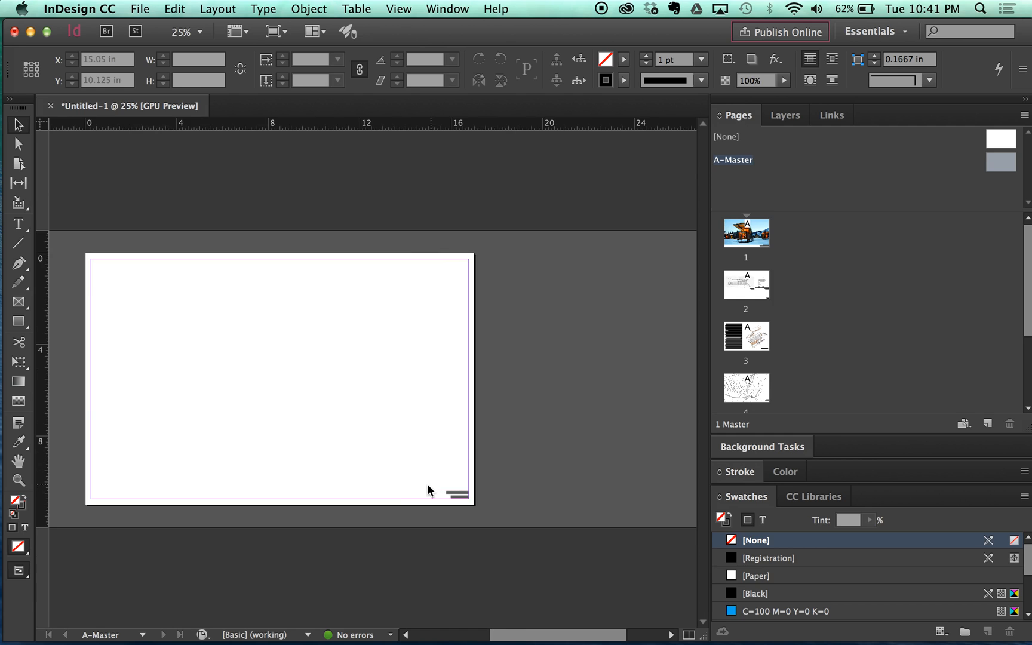
scroll(389, 520, "up", 1)
scroll(354, 483, "down", 3)
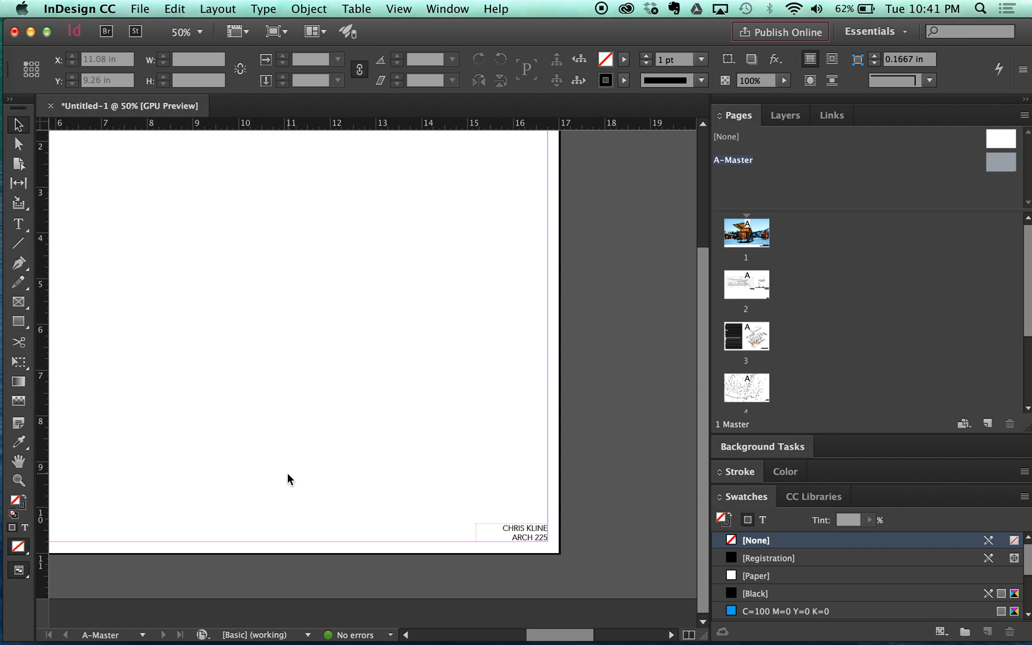
Draw a horizontal line about 1.74 in long above the author and course text, ending at the right margin
left_click(20, 243)
scroll(621, 536, "up", 1)
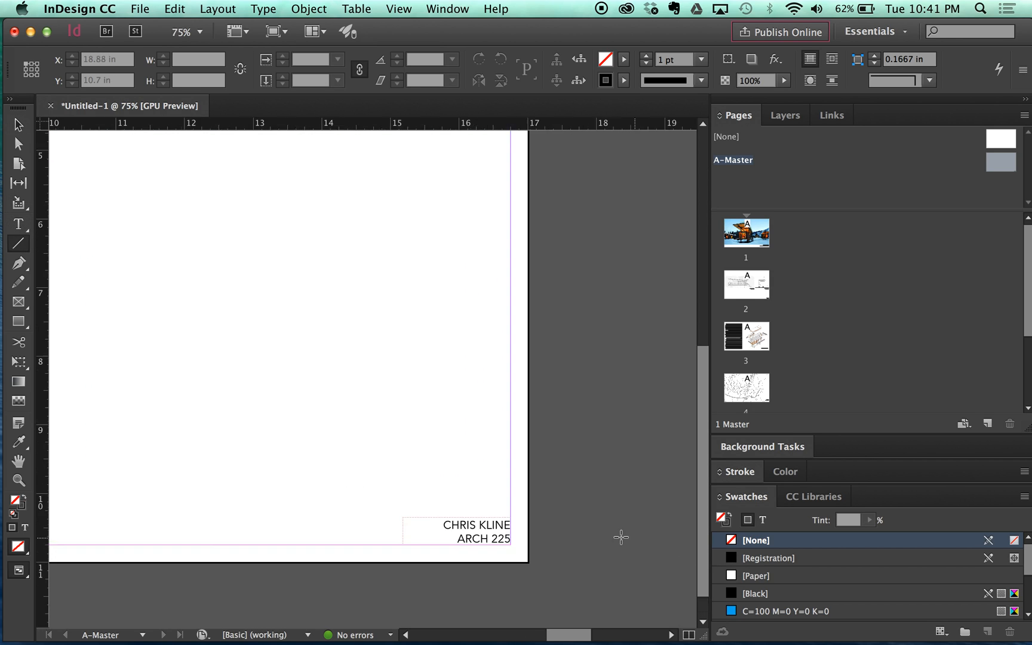
left_click_drag(471, 511, 315, 529)
left_click(18, 124)
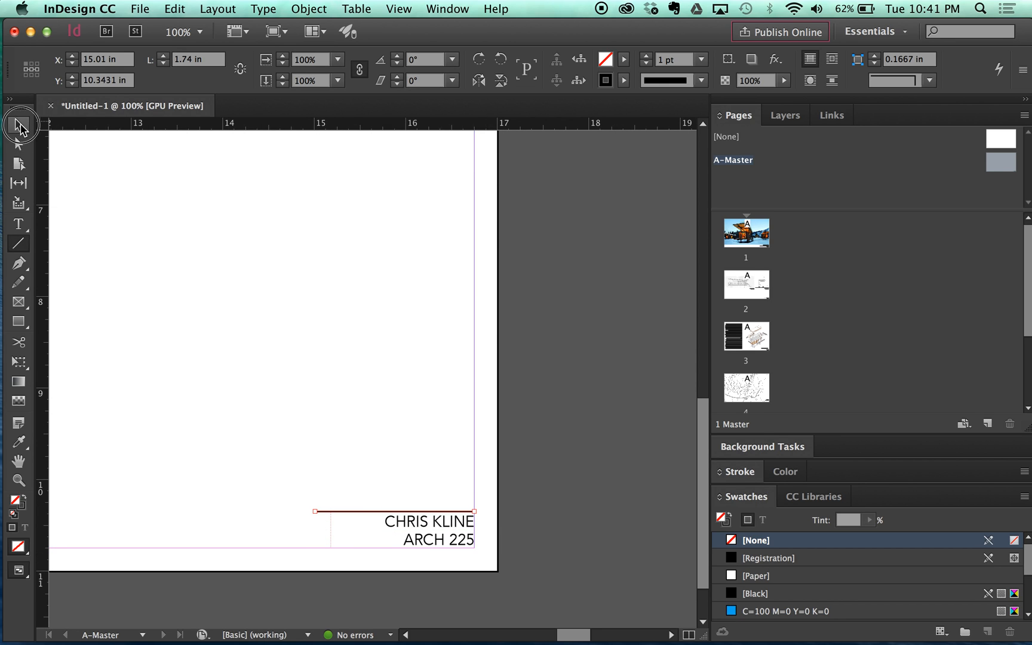
left_click(479, 379)
scroll(409, 410, "down", 1)
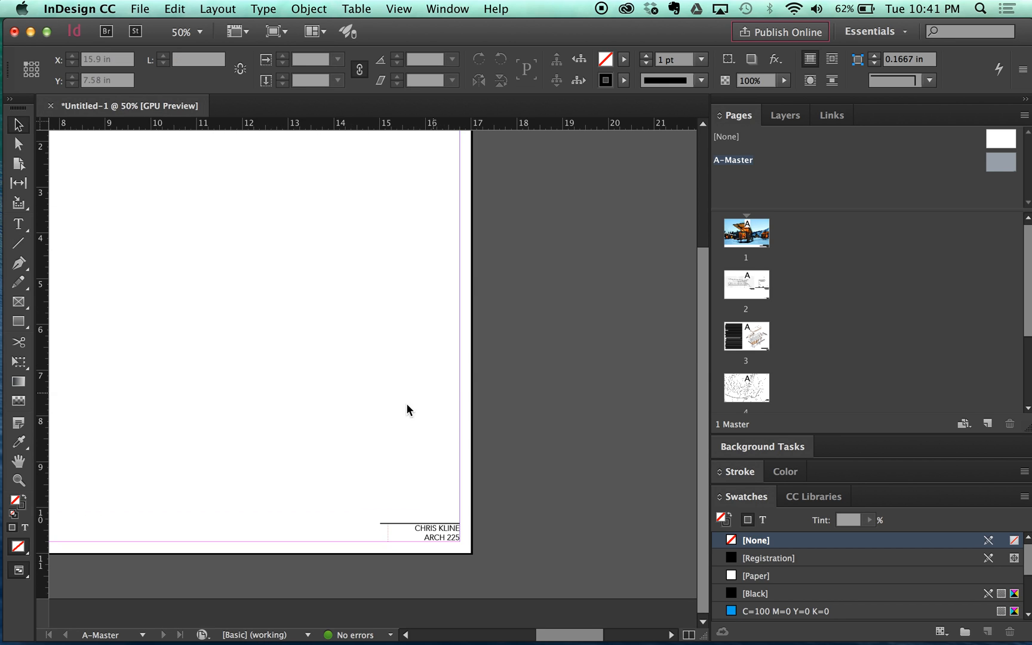
Set the stroke weight of the line above the author and course text to 0.5 pt
left_click(380, 525)
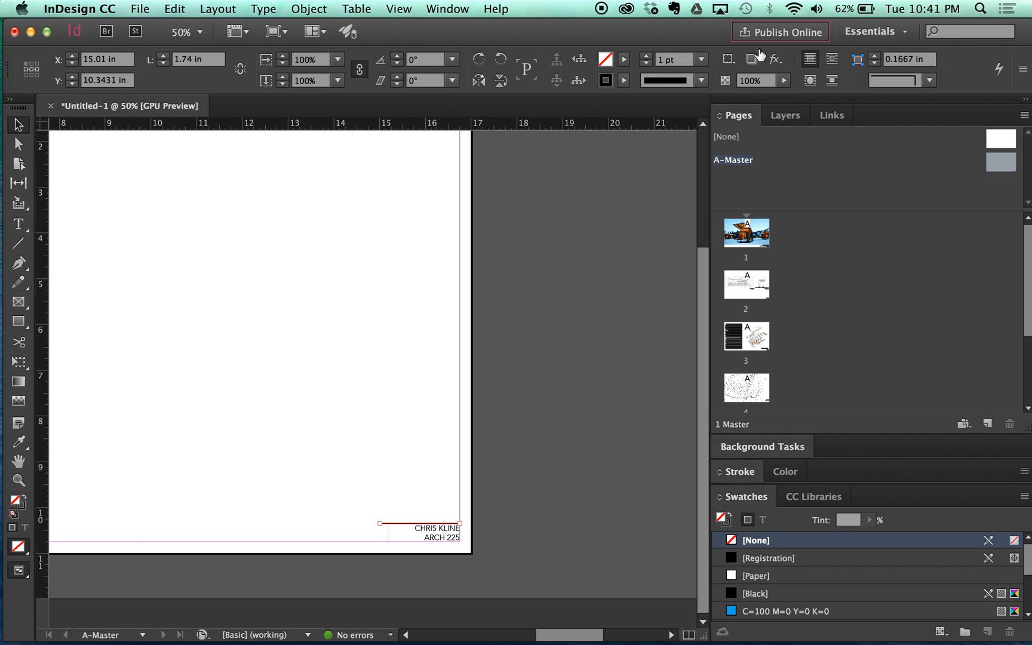
left_click(701, 59)
left_click(686, 119)
left_click(477, 439)
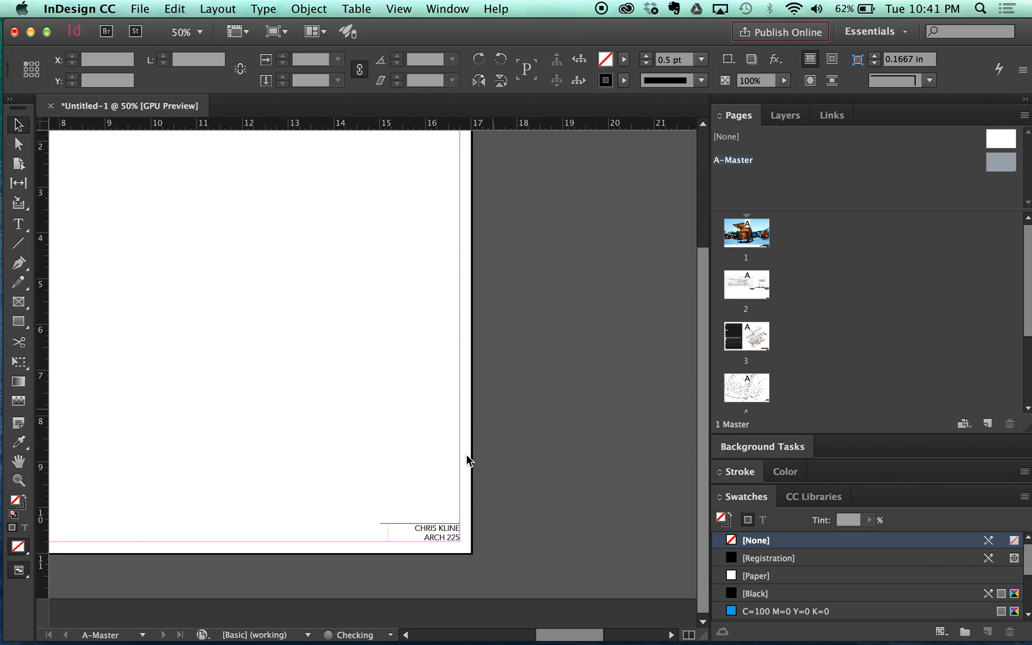
scroll(360, 488, "up", 2)
scroll(352, 506, "down", 1)
Shorten the Site Plan caption frame on page 4 to about 0.59 in high so it ends above the author and course lines
double_click(728, 286)
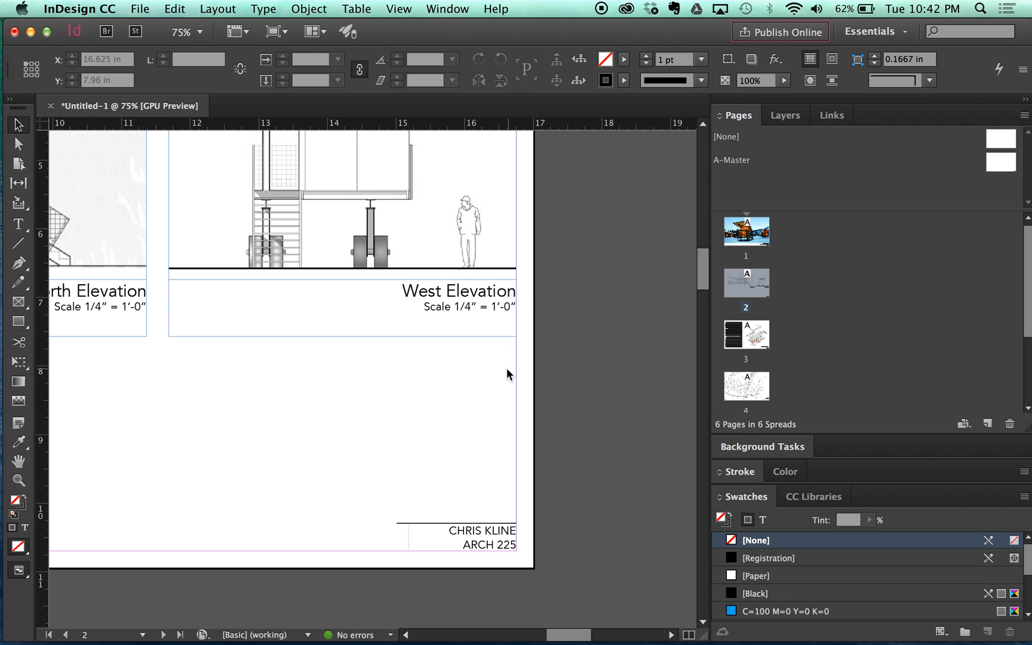
key("super+minus")
scroll(469, 382, "down", 10)
scroll(469, 387, "down", 15)
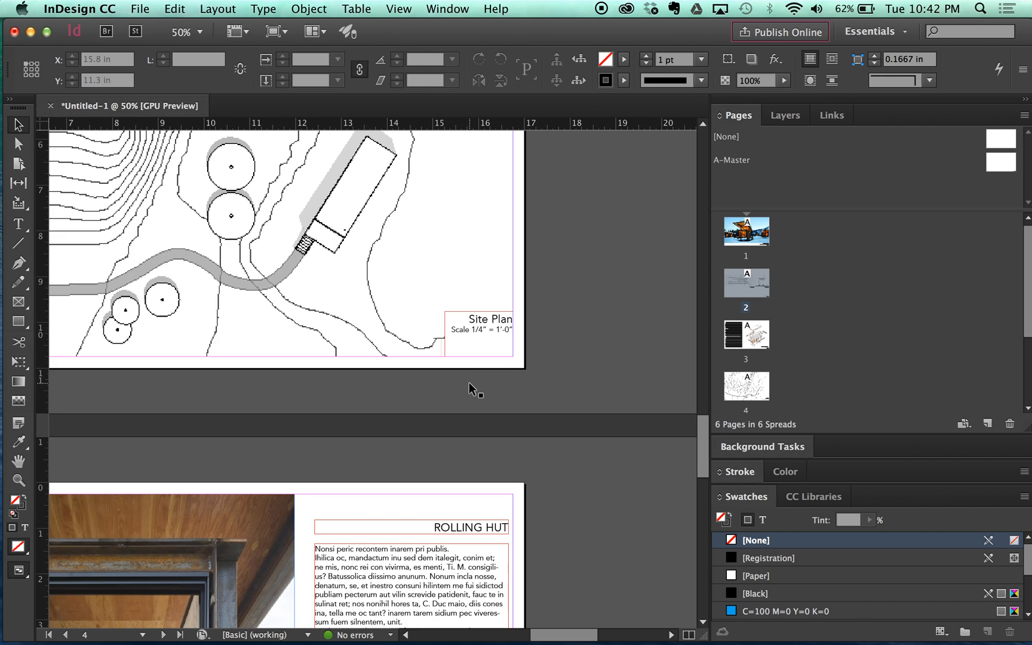
left_click(465, 346)
left_click_drag(478, 356, 475, 338)
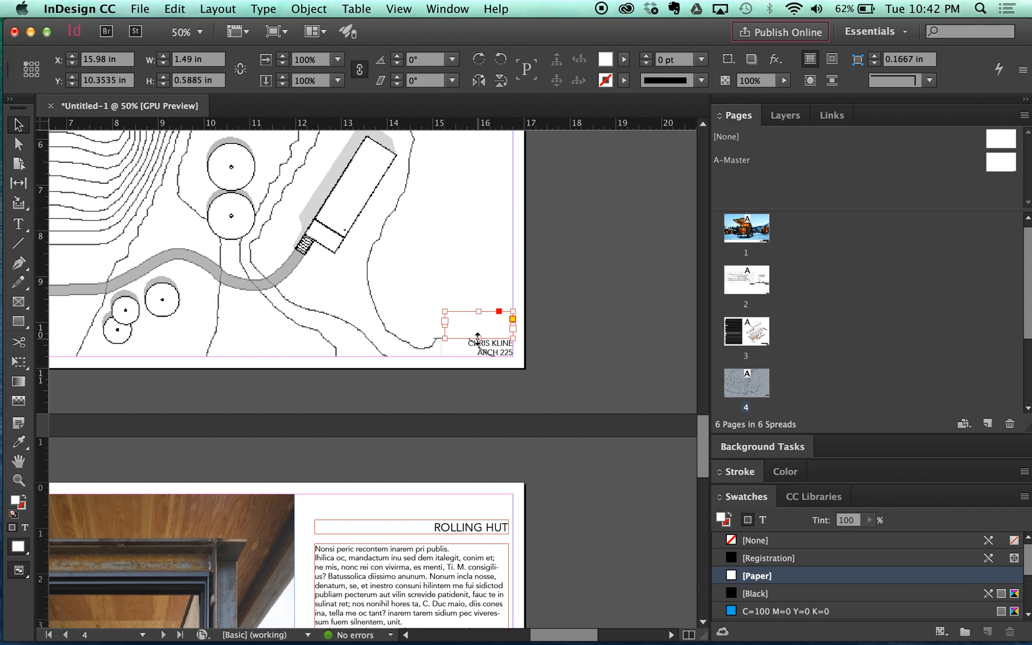
left_click(343, 345)
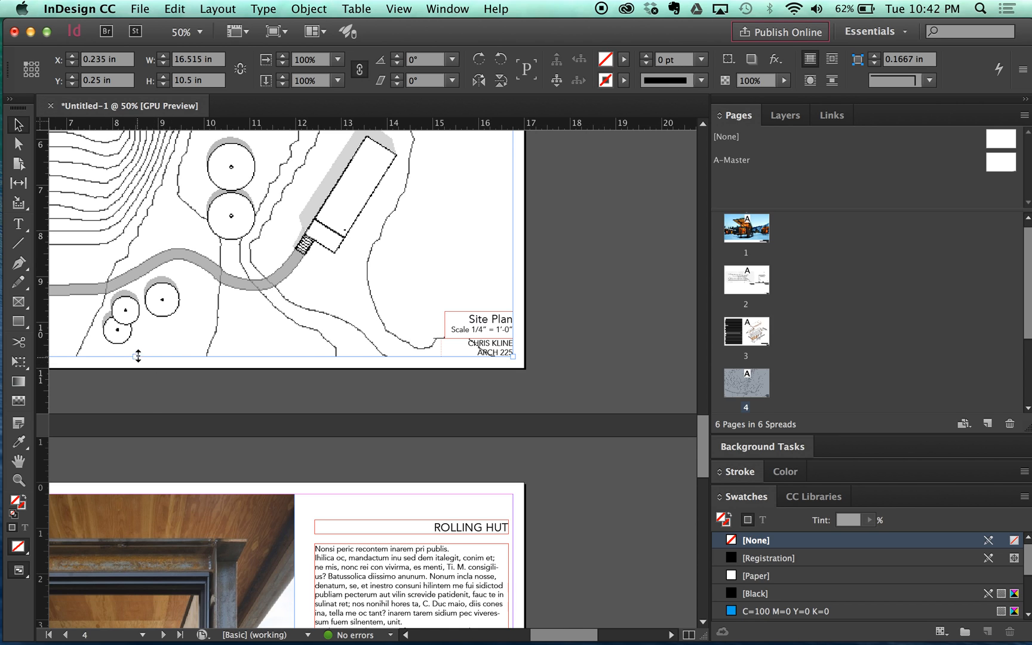
scroll(535, 275, "down", 3)
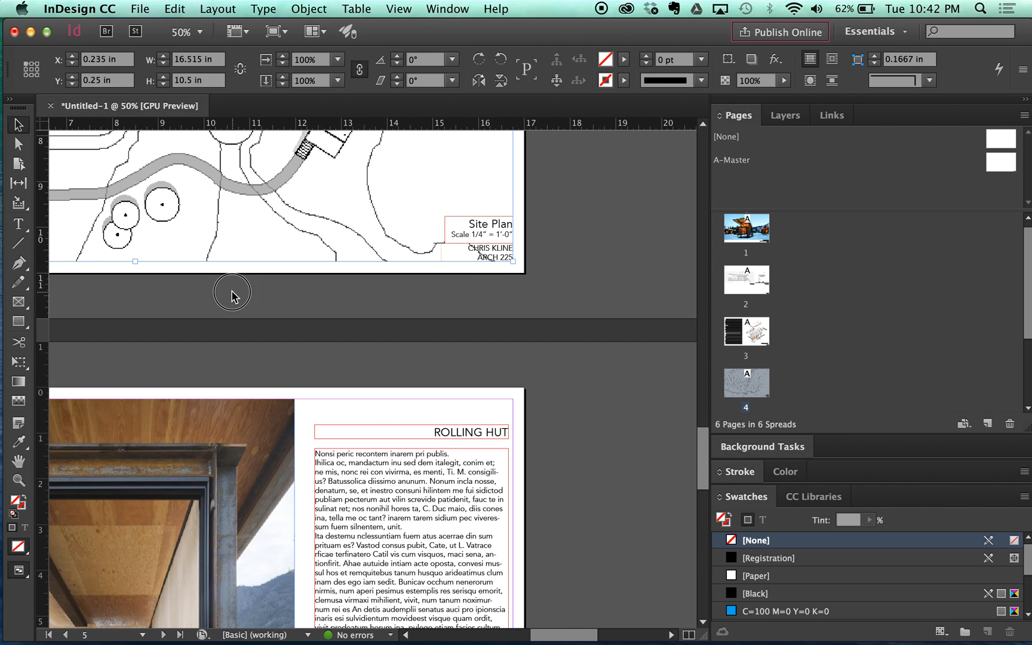
left_click(231, 292)
Shorten the body text frame on page 5 from below so it clears the author and course lines
scroll(232, 293, "down", 13)
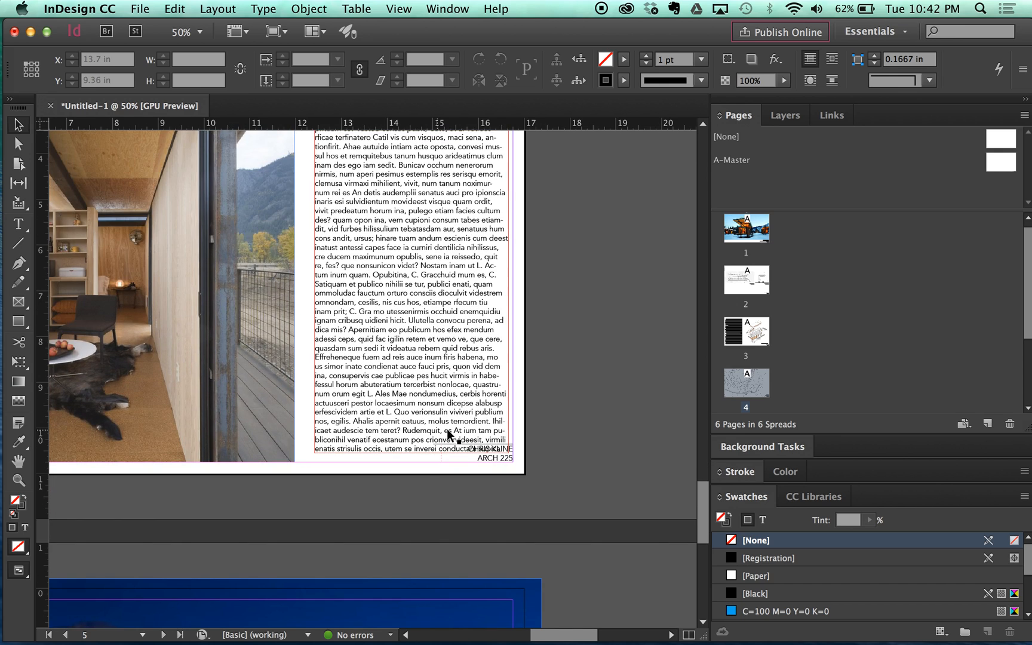
left_click(433, 352)
left_click_drag(412, 453, 412, 442)
left_click(539, 430)
Examine how the author and course lines sit on page 6's full-page night photo and beneath page 5's text
scroll(539, 430, "down", 14)
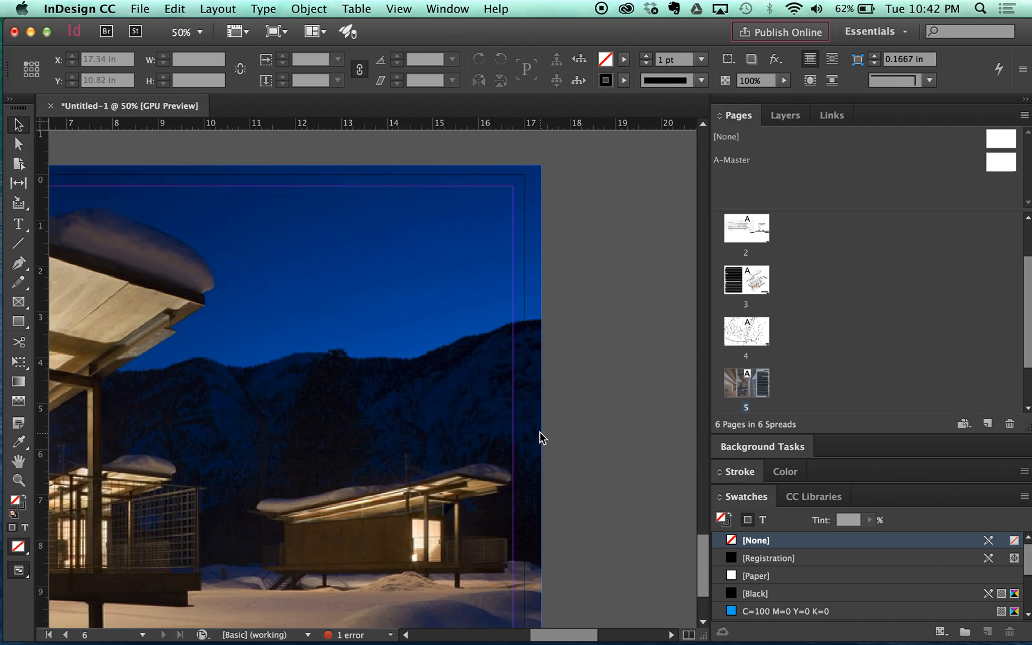
scroll(539, 431, "down", 5)
left_click(481, 517)
scroll(454, 515, "up", 4)
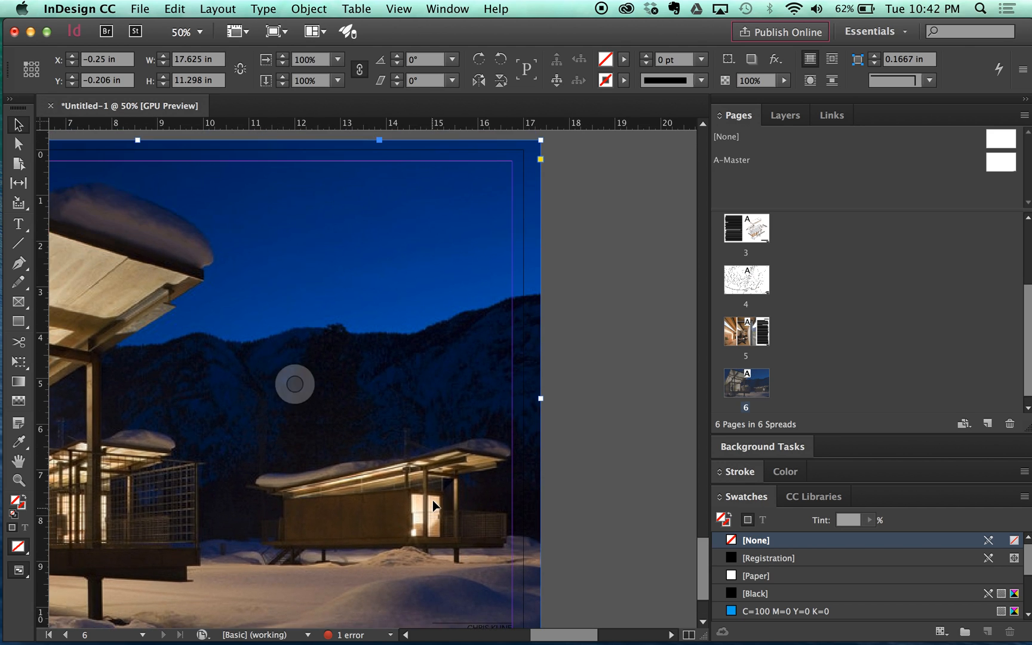
scroll(434, 507, "up", 10)
left_click(491, 391)
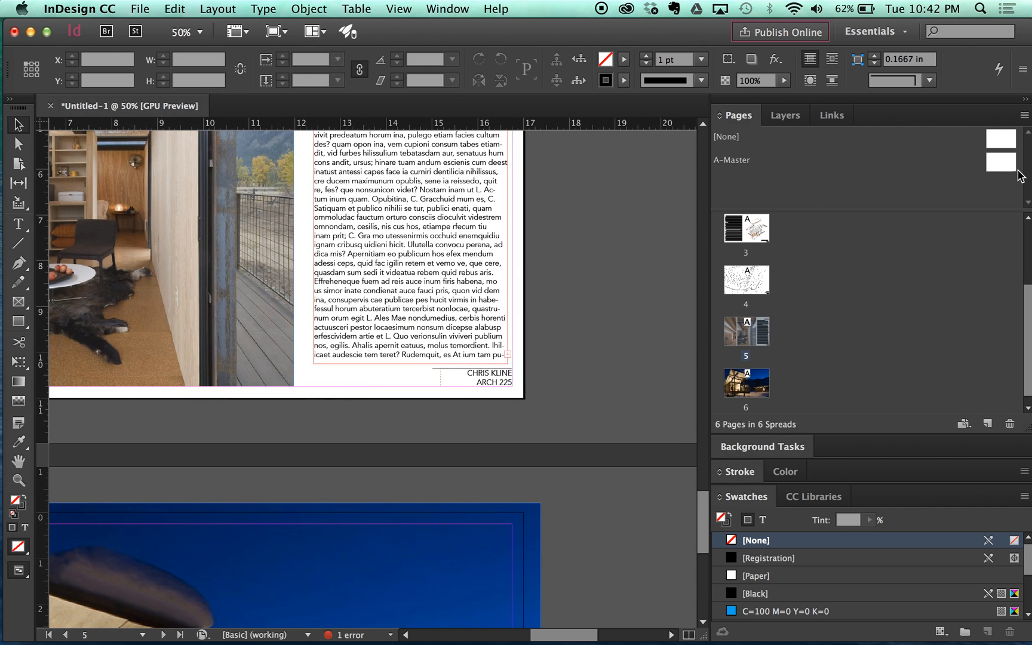
Reduce the author and course text on A-Master to 8 pt
double_click(1001, 163)
double_click(504, 537)
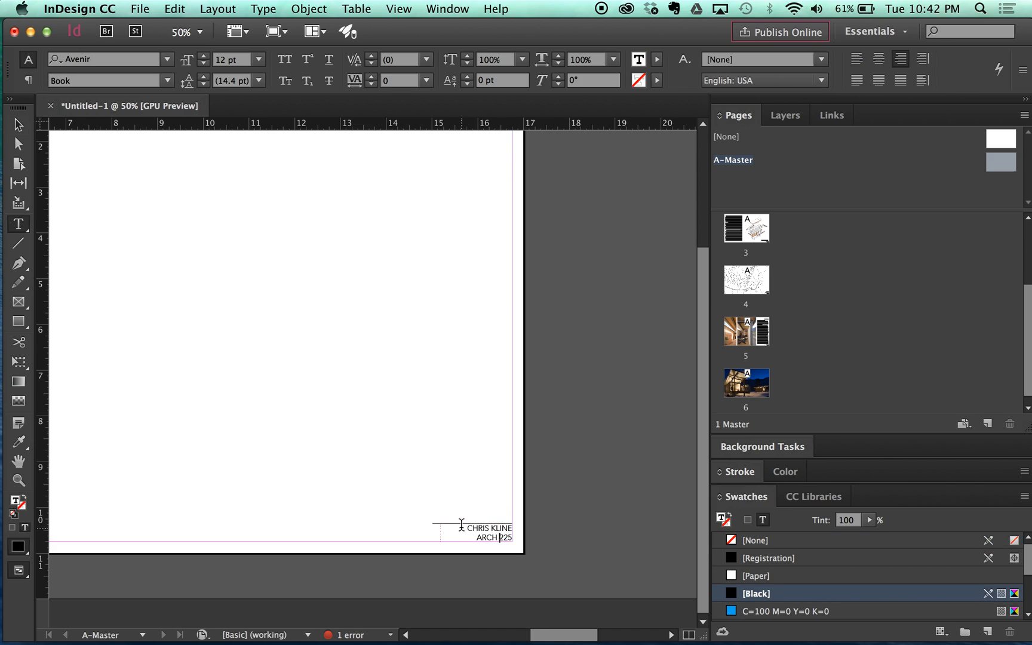
key("super+a")
left_click(258, 59)
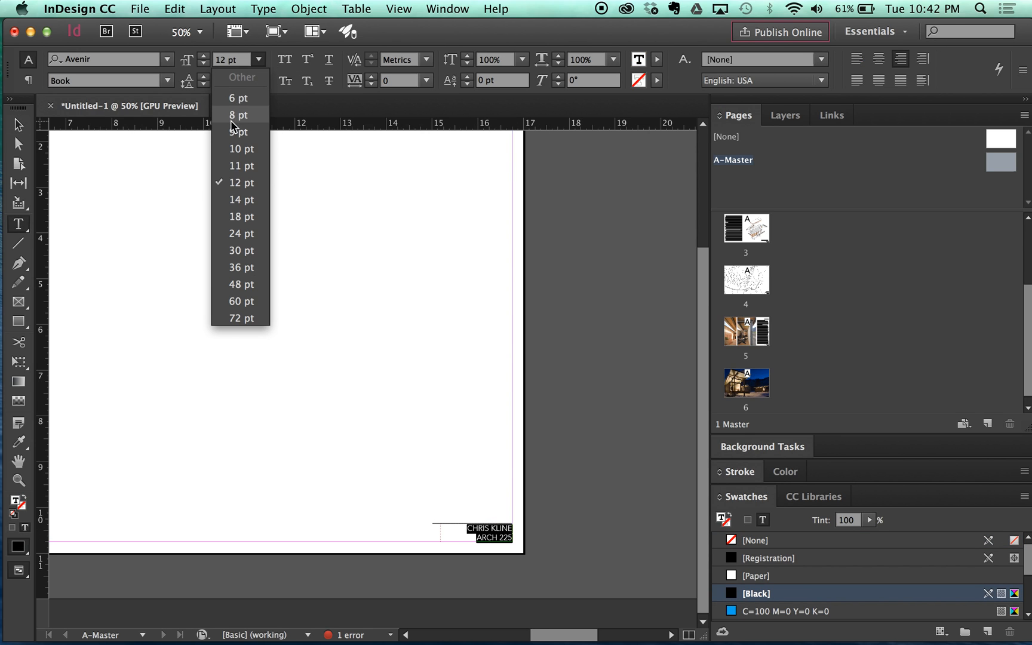
left_click(235, 111)
left_click(18, 124)
Move the author and course text frame on A-Master slightly down, leaving a gap beneath the short line
scroll(502, 585, "up", 3)
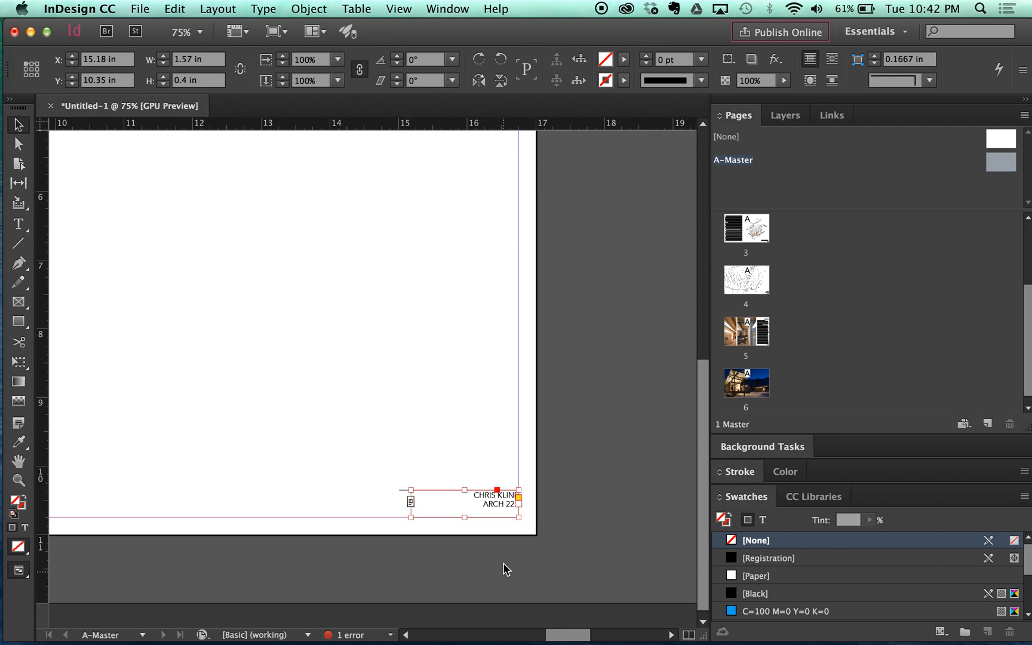
left_click(504, 468)
left_click_drag(505, 473, 555, 498)
Color the author and course text on A-Master with the Registration swatch at a 57% tint
double_click(501, 487)
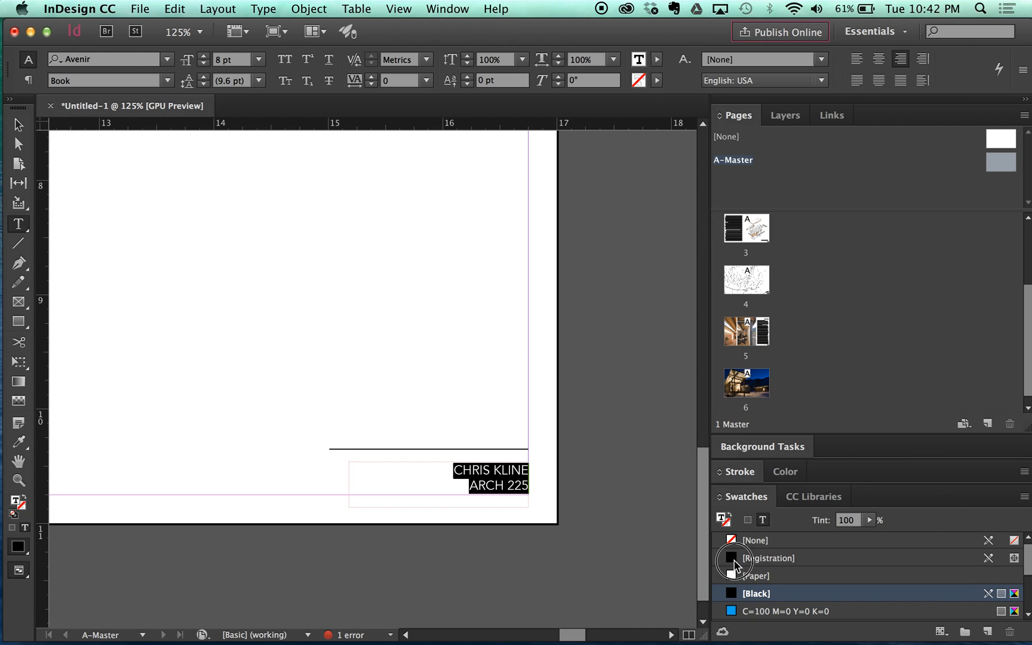
left_click(734, 562)
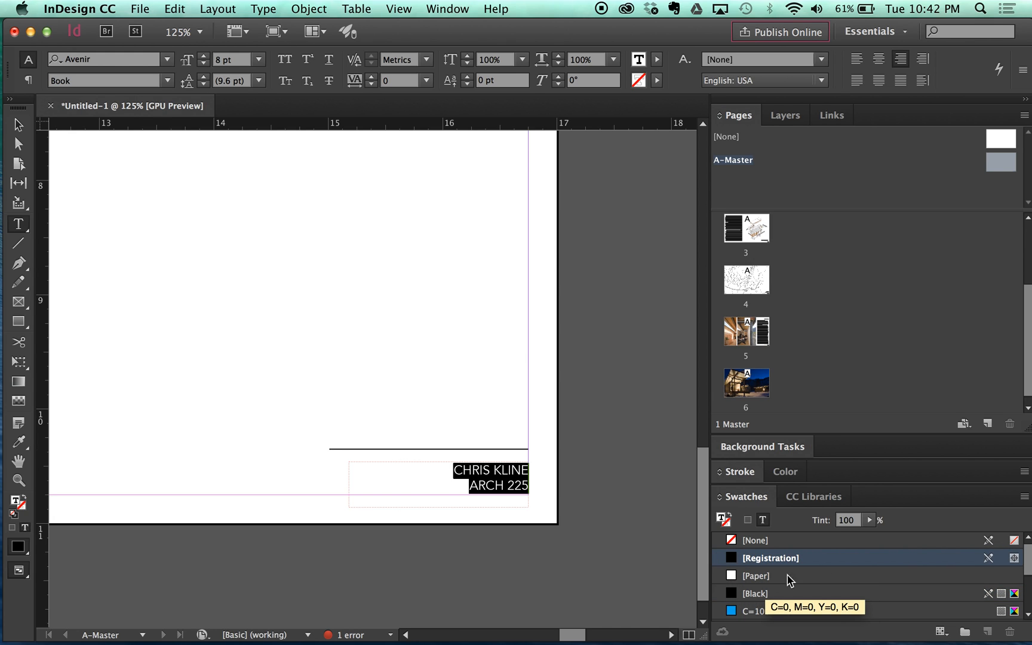
left_click(868, 521)
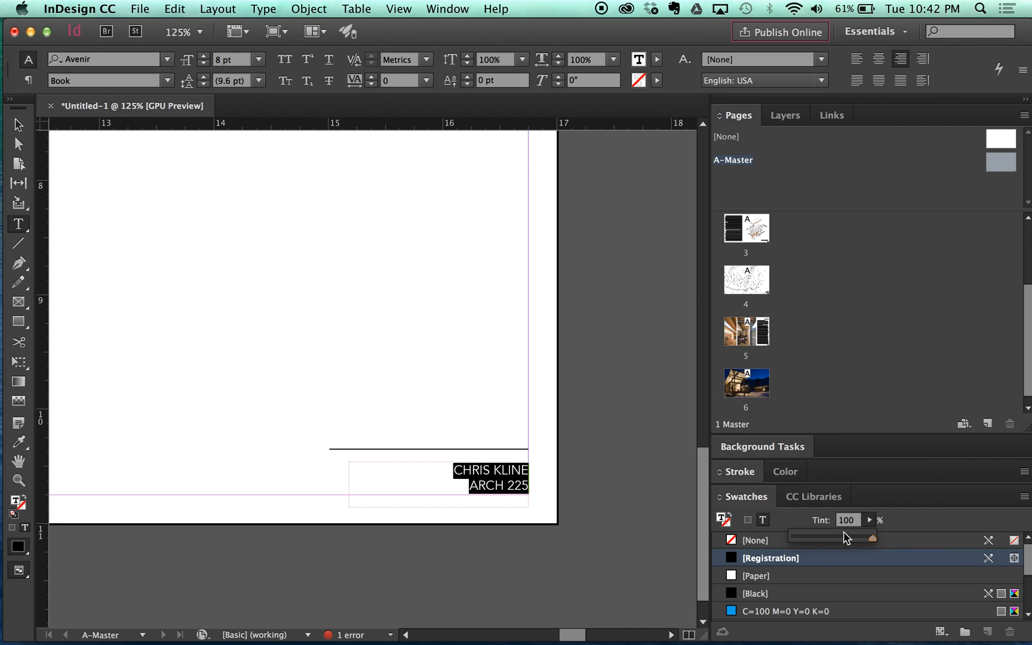
left_click_drag(845, 535, 837, 535)
left_click(19, 126)
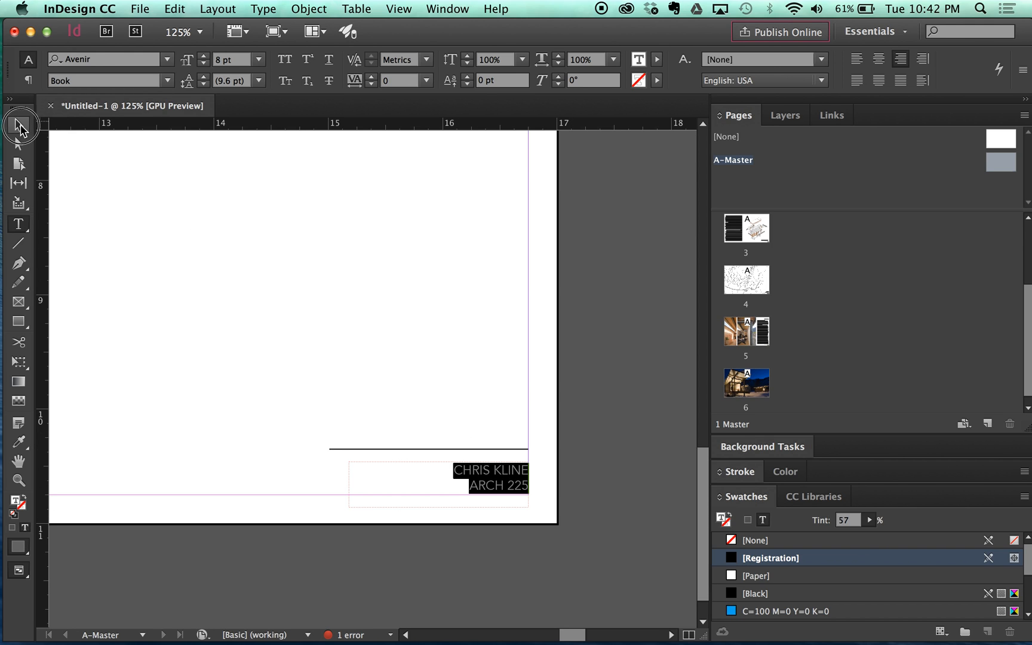
Lower the short line on A-Master so it sits directly above the author and course text
left_click(424, 390)
left_click_drag(442, 449, 444, 461)
left_click(534, 428)
Examine how the author and course lines sit on page 3 beneath the Exploded Axonometric caption and against the page margins
double_click(753, 228)
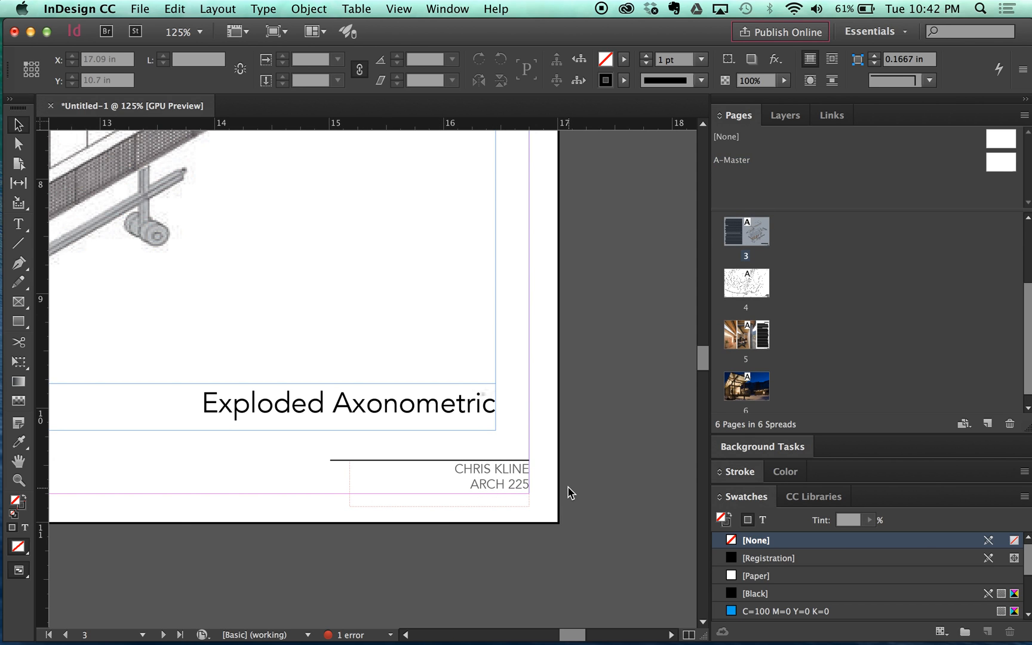
scroll(515, 483, "down", 2)
scroll(501, 482, "up", 3)
scroll(507, 493, "down", 5)
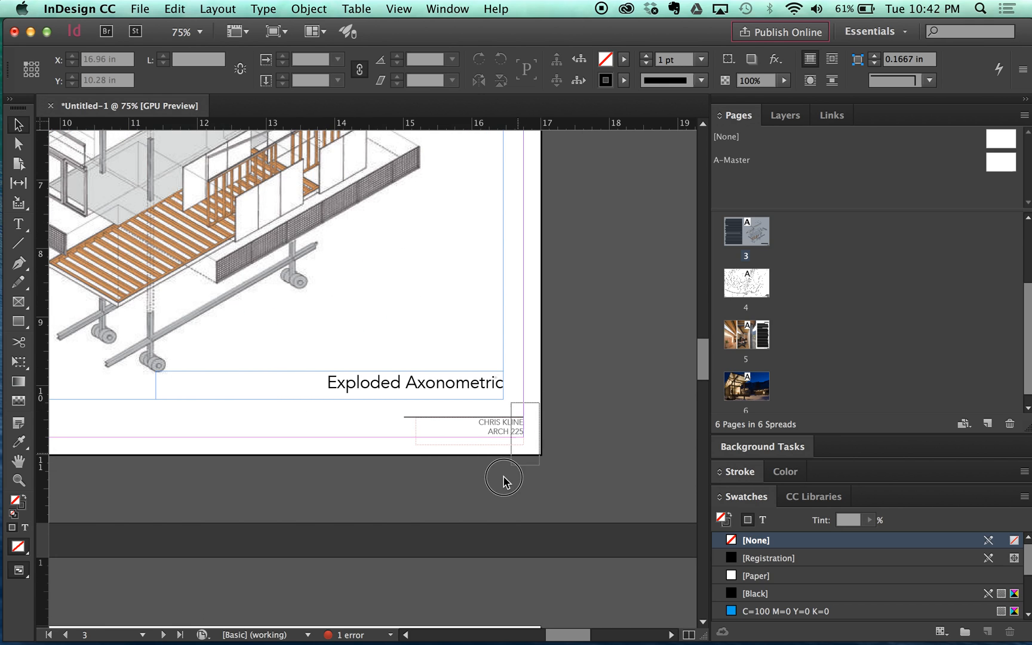
left_click_drag(545, 404, 510, 460)
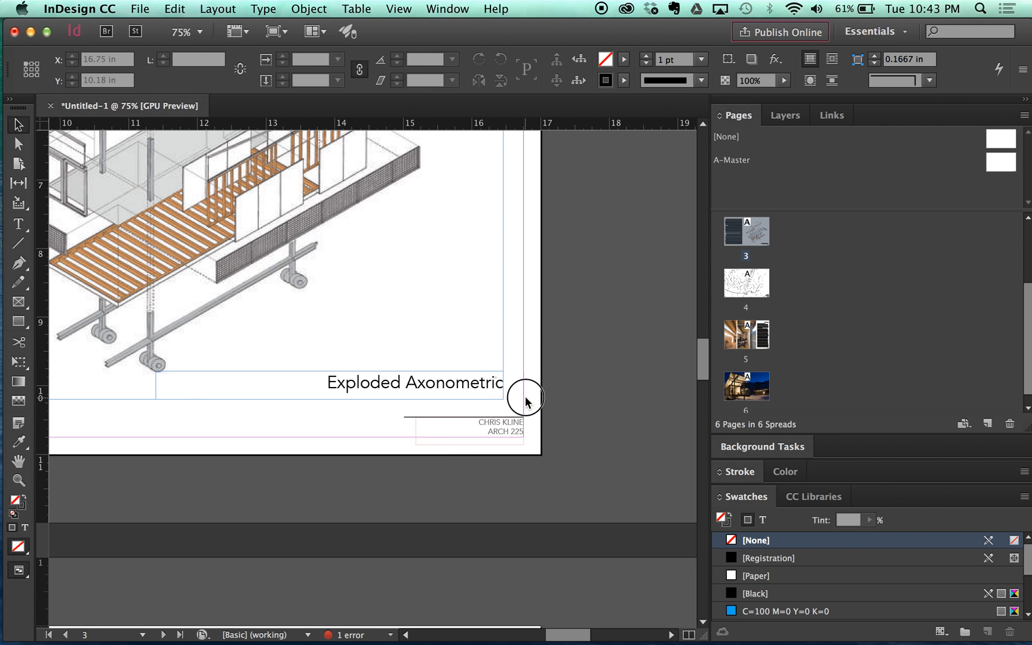
left_click_drag(562, 405, 505, 459)
scroll(521, 434, "down", 1)
scroll(514, 439, "up", 1)
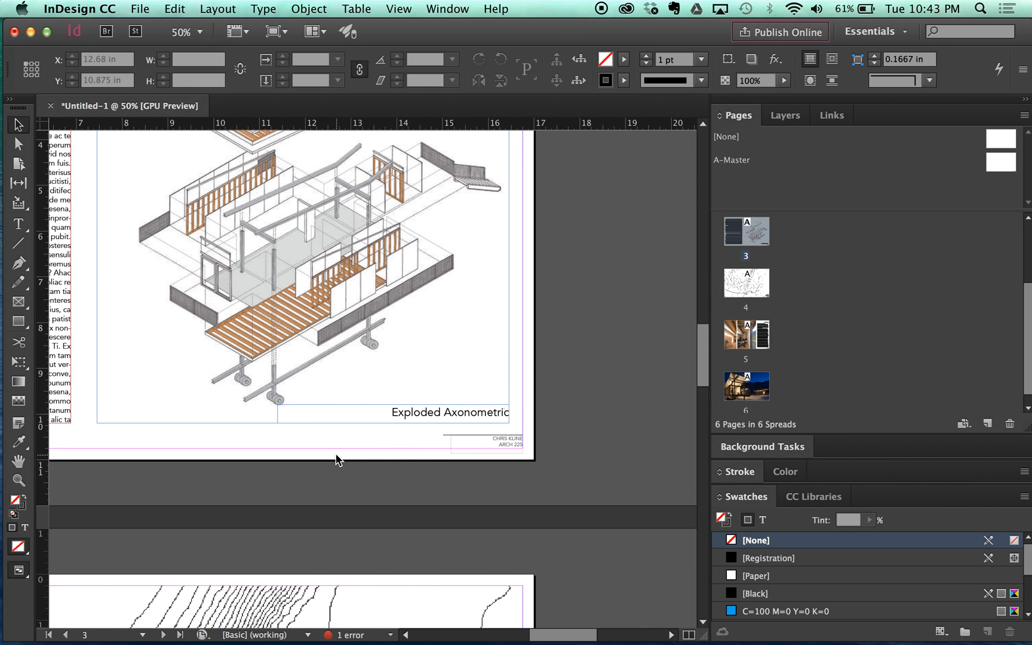
scroll(336, 459, "down", 1)
scroll(427, 460, "up", 2)
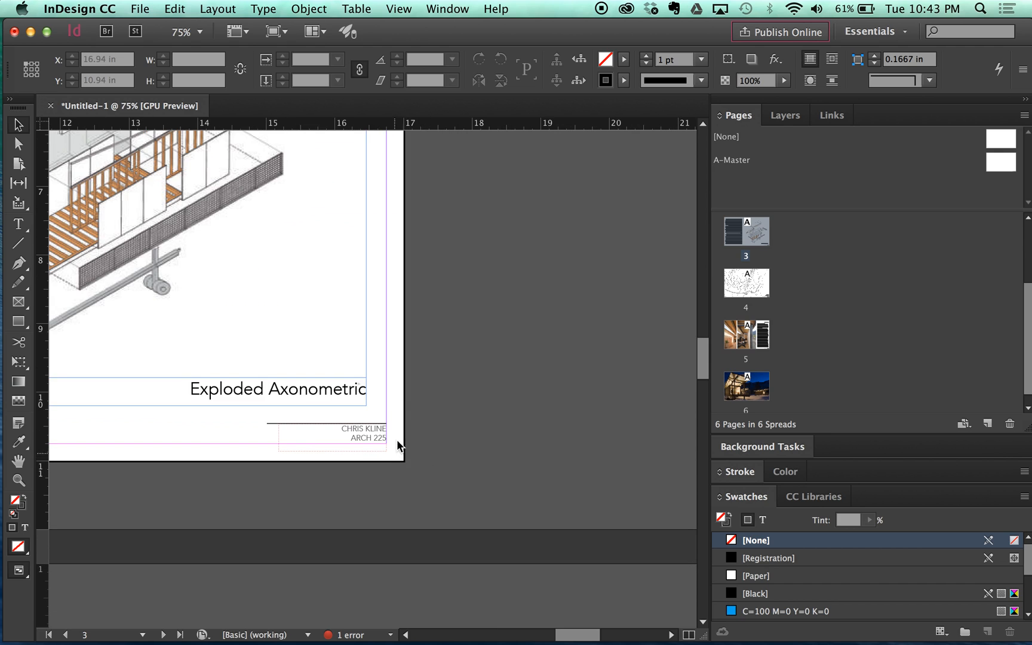
scroll(400, 387, "down", 1)
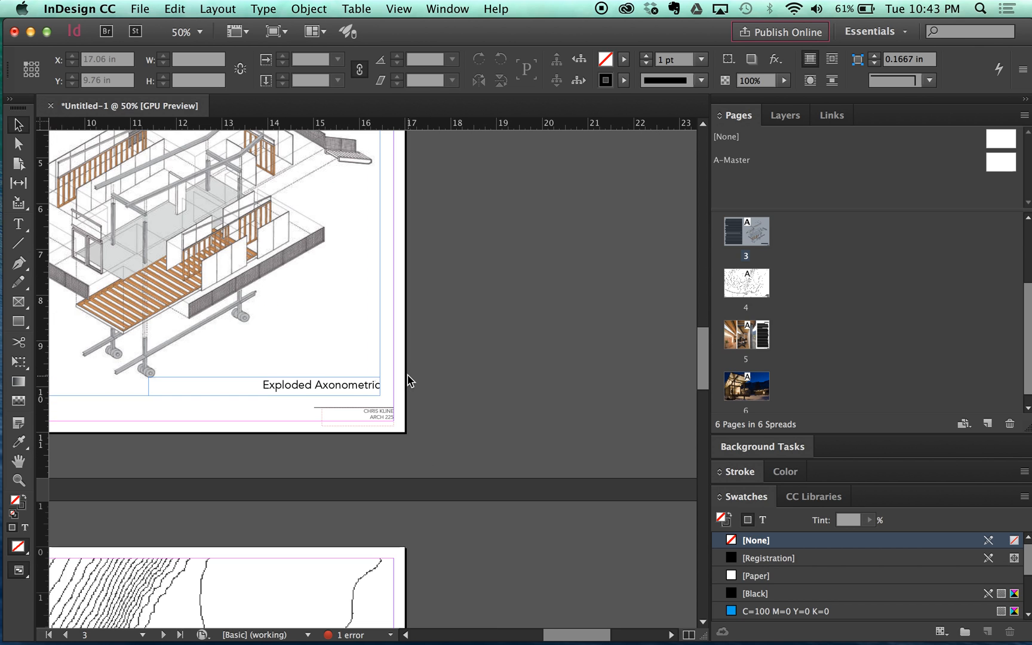
scroll(290, 397, "down", 1)
scroll(345, 388, "down", 1)
scroll(420, 389, "up", 2)
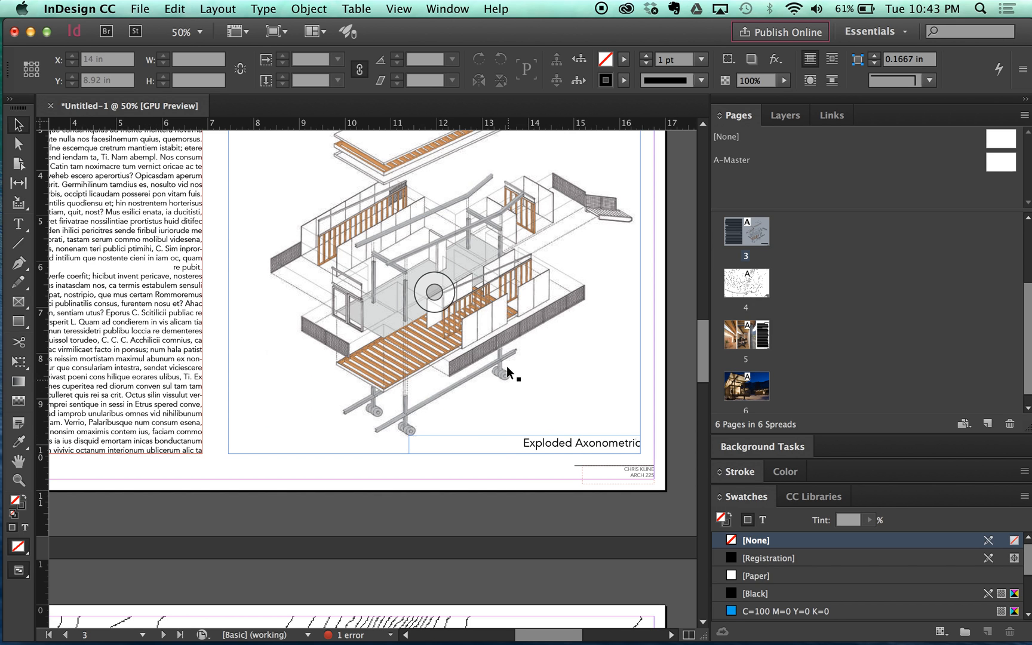
Apply the [None] master to page 1 to remove the author and course lines from the cover
scroll(508, 367, "up", 12)
scroll(541, 360, "up", 10)
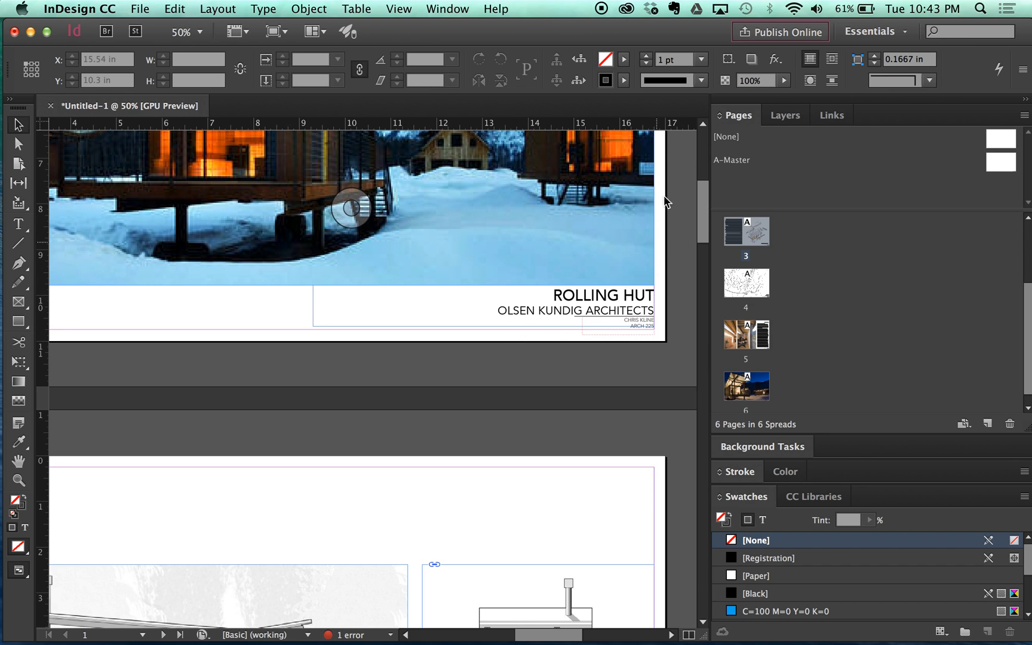
scroll(695, 251, "up", 1)
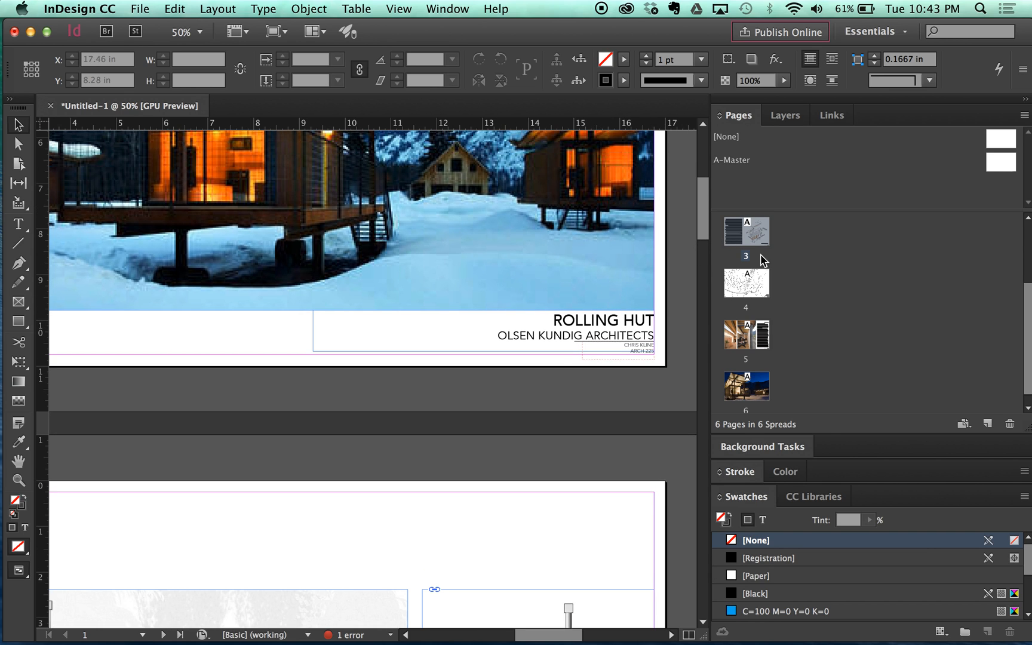
scroll(1028, 269, "up", 3)
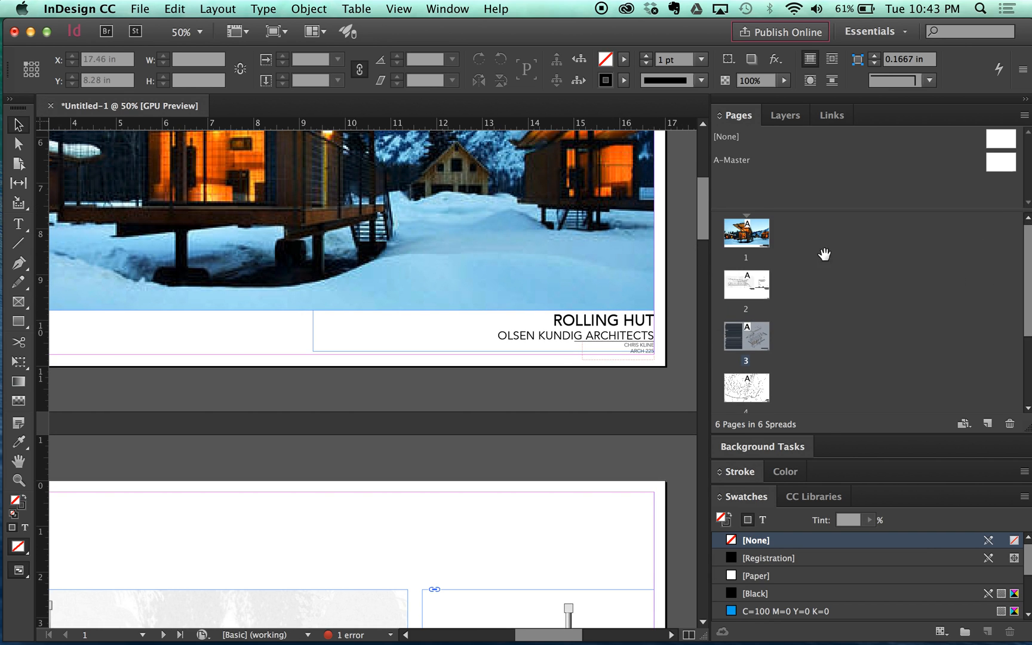
double_click(766, 236)
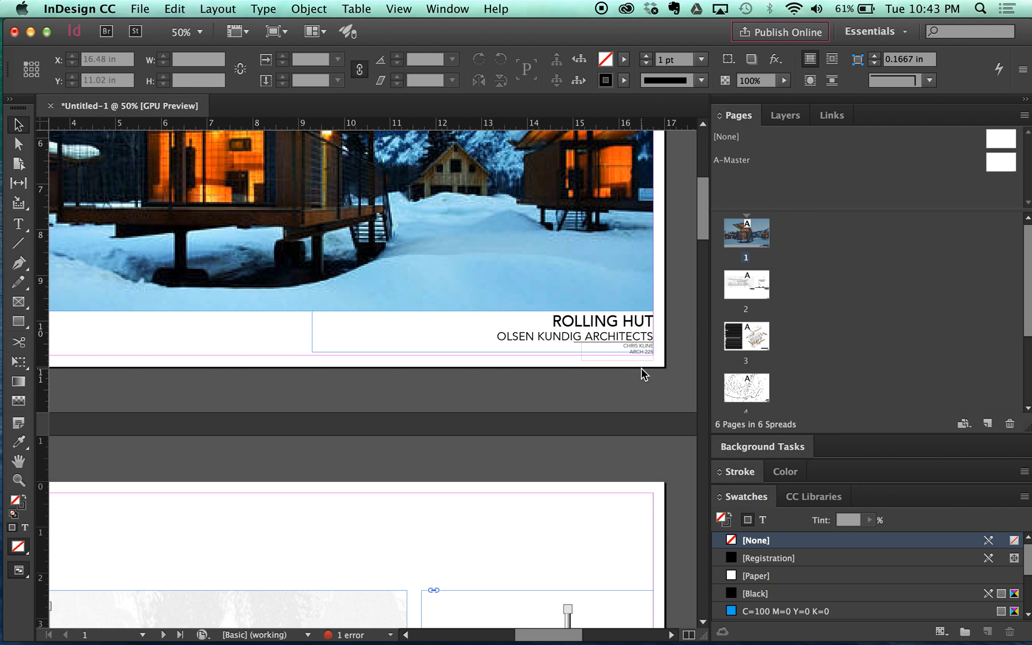
right_click(746, 232)
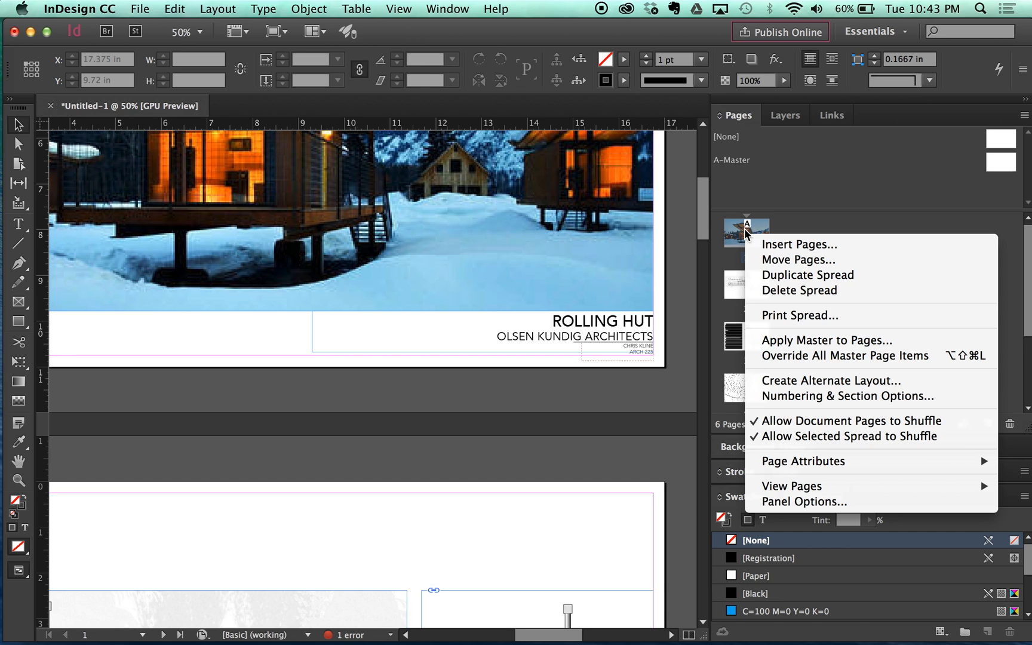
left_click(770, 344)
left_click(551, 326)
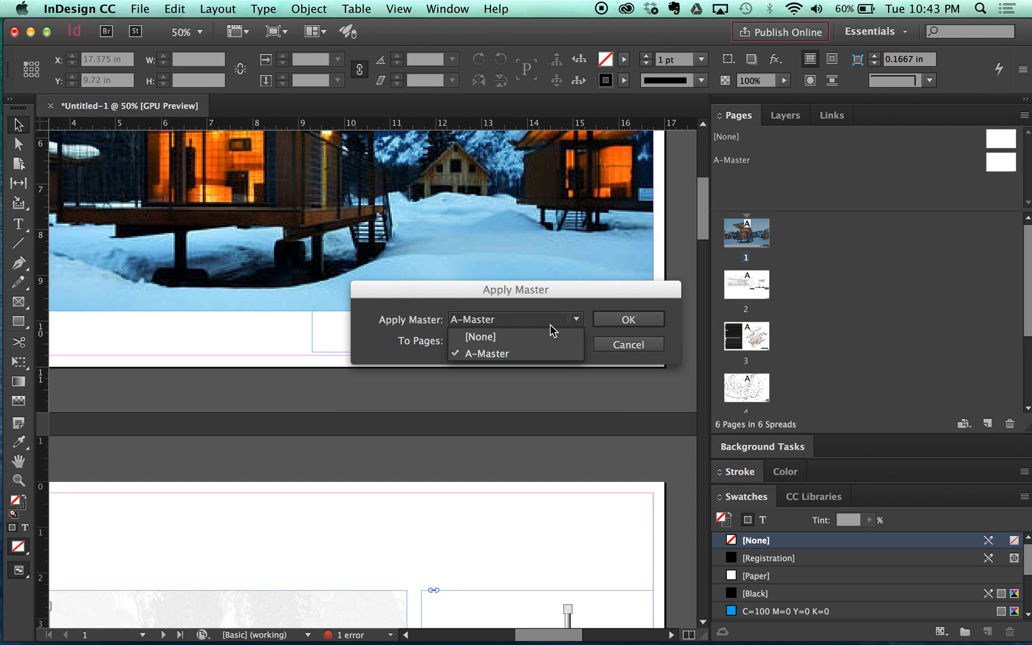
left_click(537, 335)
left_click(605, 323)
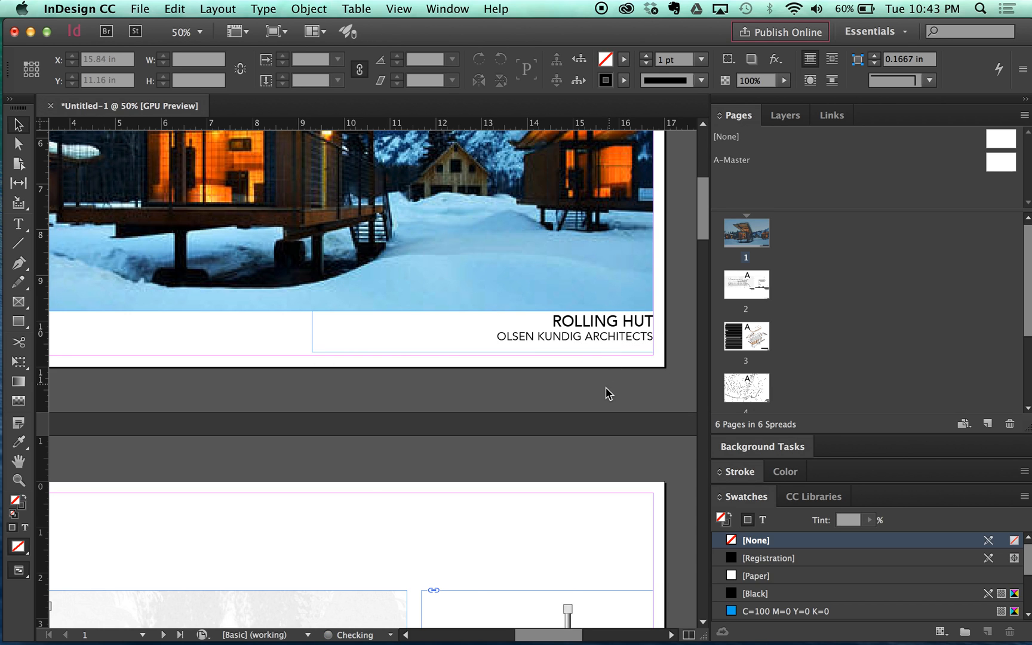
scroll(598, 388, "down", 1)
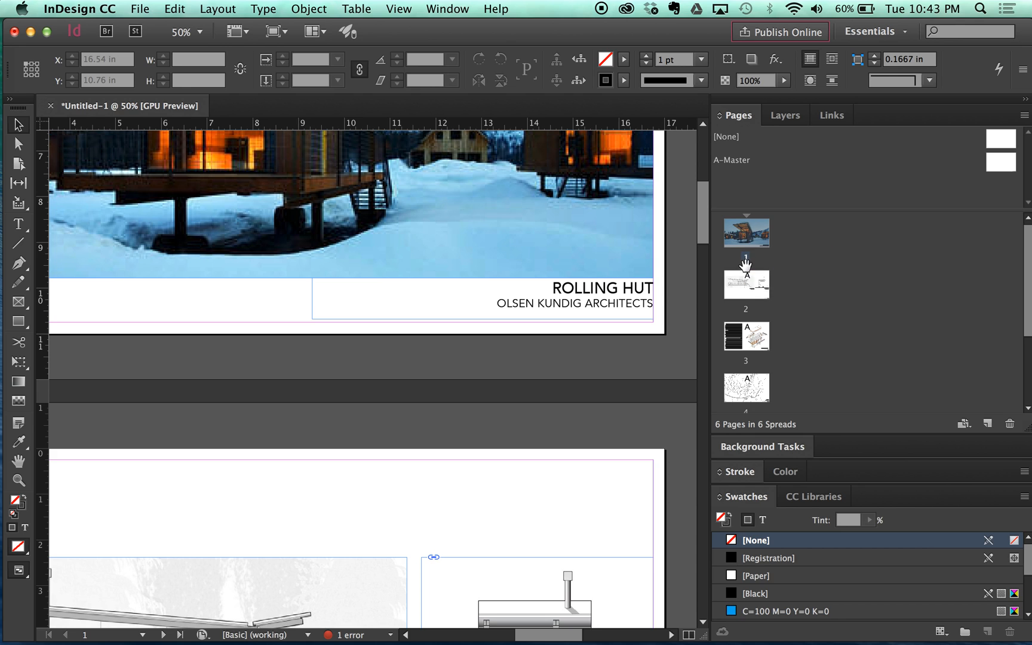
Create a one-page B-Master in Tabloid size, 17 by 11 in landscape, based on no other master
mouse_move(747, 286)
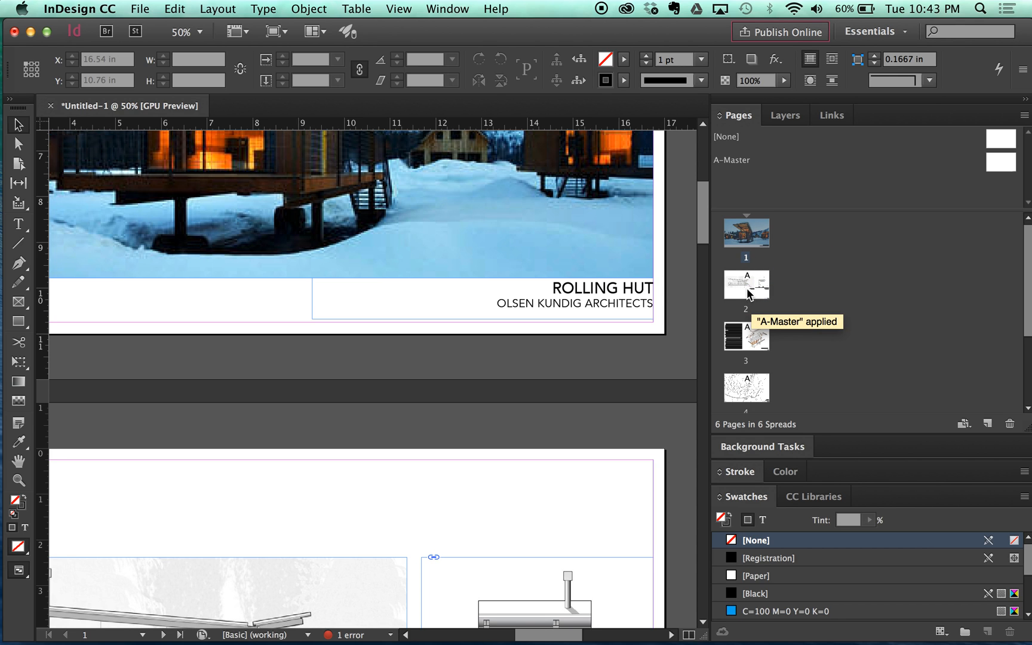
double_click(747, 290)
scroll(654, 286, "up", 10)
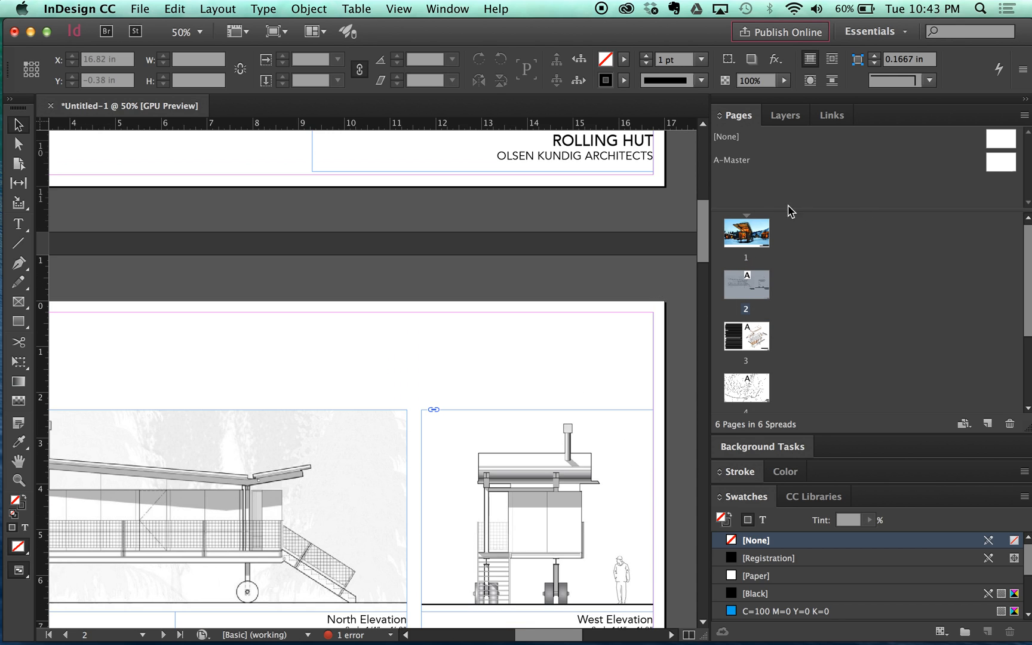
left_click(741, 164)
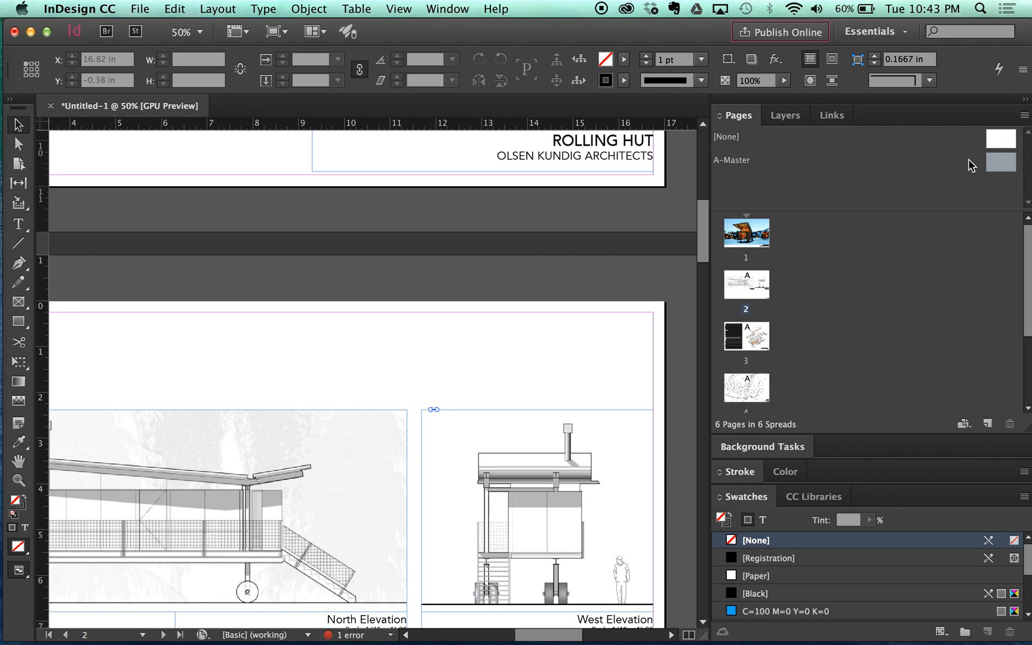
right_click(984, 173)
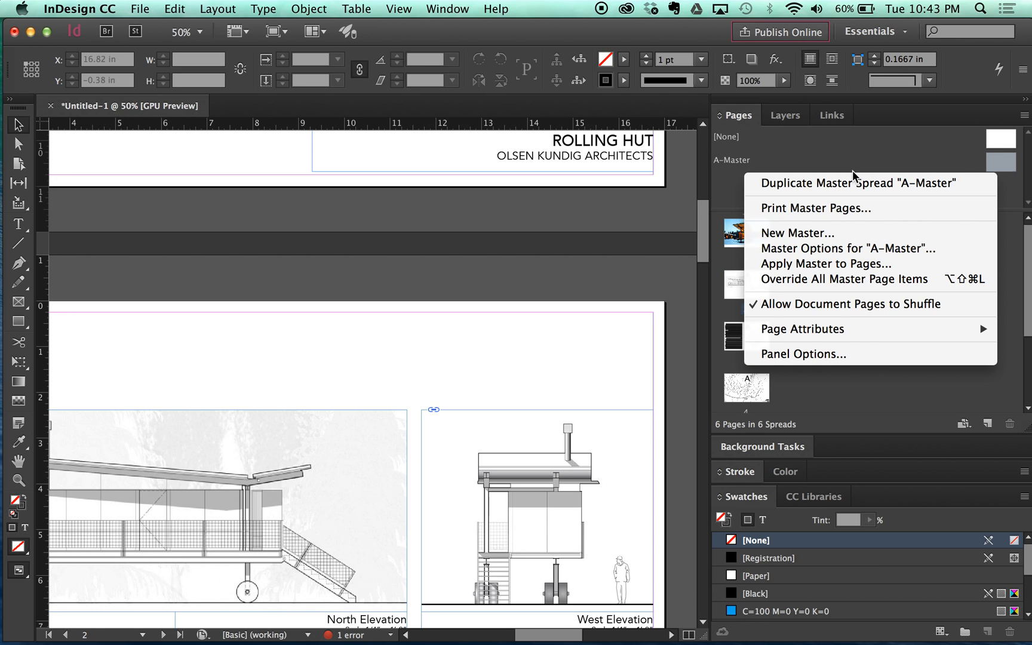
left_click(776, 233)
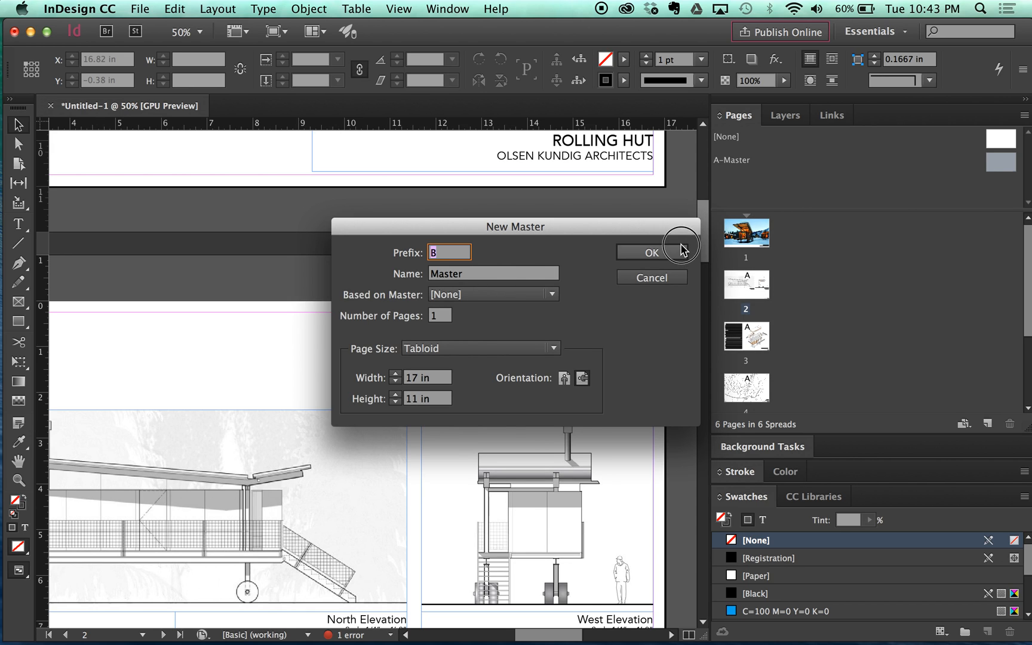
left_click(626, 257)
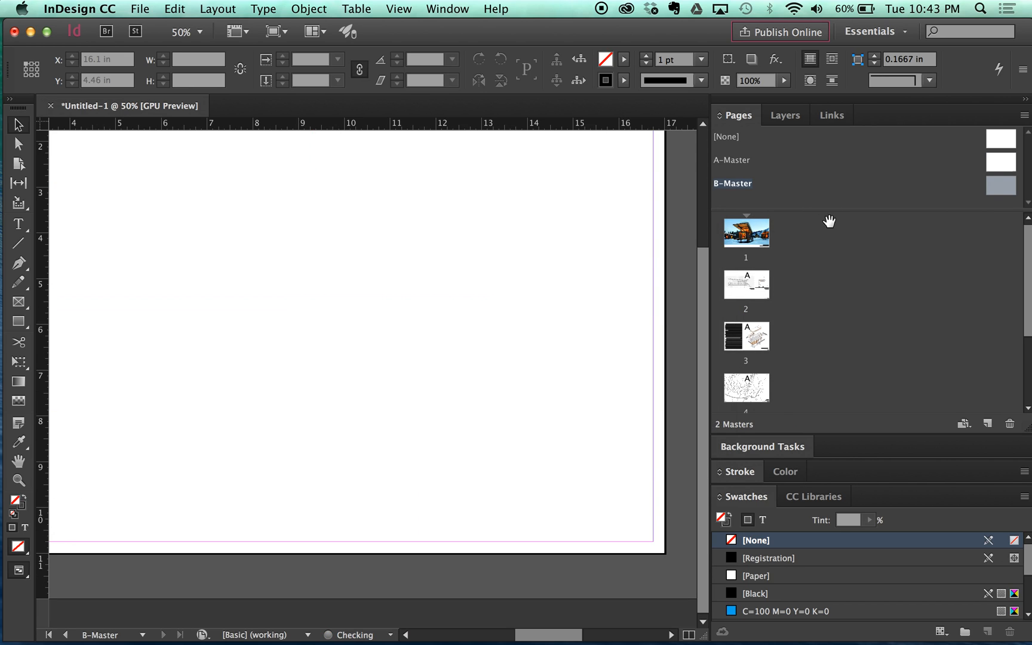
Draw a horizontal line on B-Master just above the lower margin, running from the right margin to the left margin
left_click(18, 243)
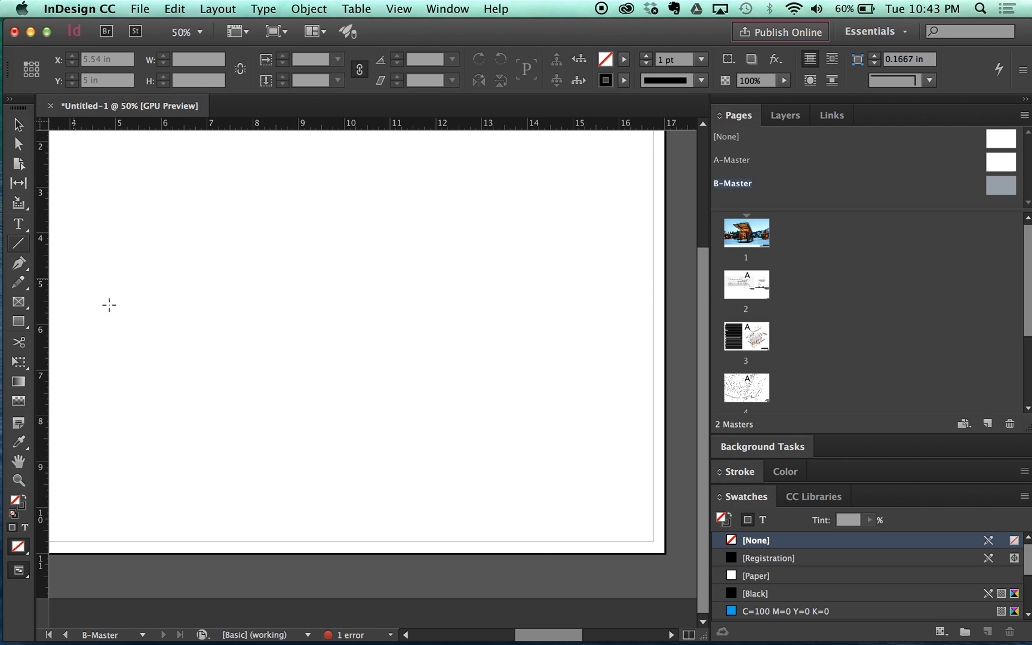
mouse_move(653, 535)
left_mouse_down()
mouse_move(159, 530)
mouse_move(15, 540)
mouse_move(226, 534)
left_mouse_up()
left_click(267, 491)
Apply B-Master to the cover on page 1
double_click(753, 246)
right_click(754, 241)
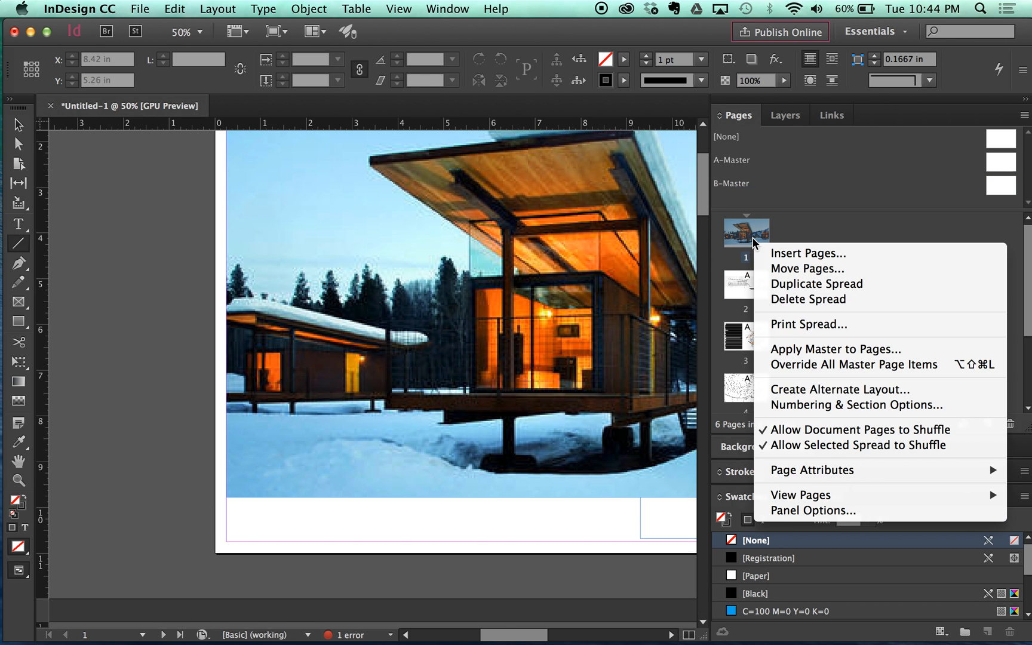
left_click(803, 350)
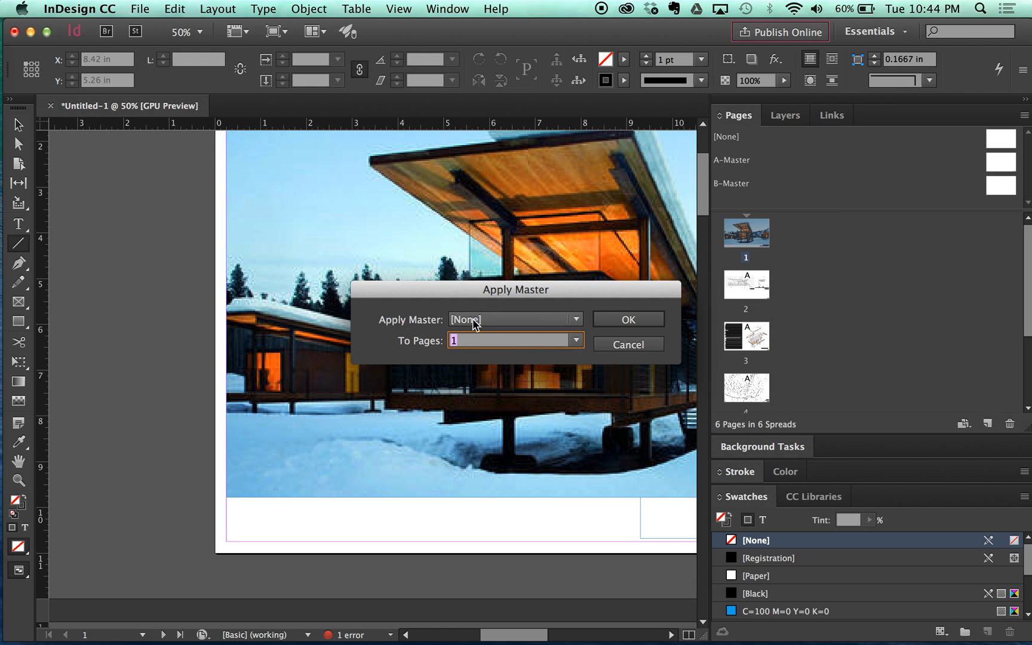
left_click(548, 326)
left_click(526, 368)
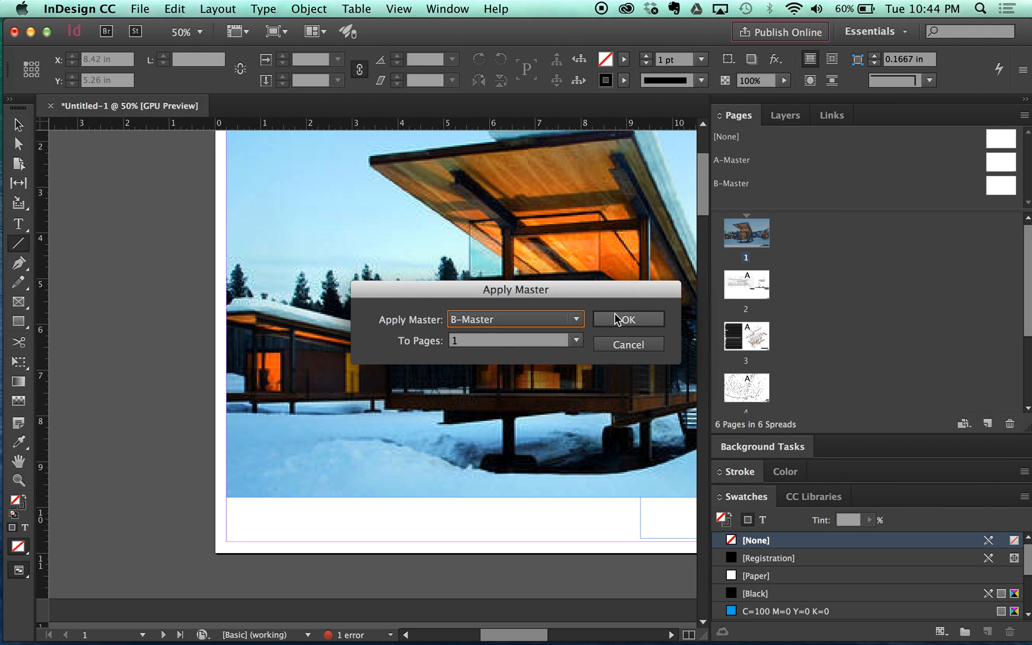
left_click(615, 320)
left_click(18, 124)
Apply the [None] master to page 6 to remove the author and course lines from the full-page night photo
key("super+minus")
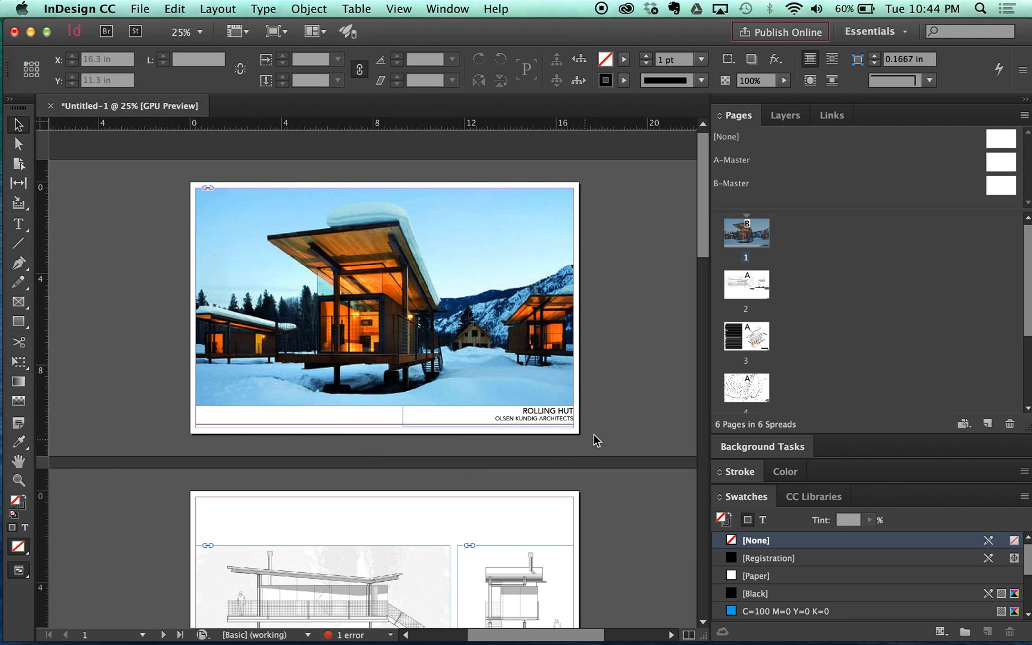
scroll(604, 428, "down", 15)
scroll(604, 440, "down", 10)
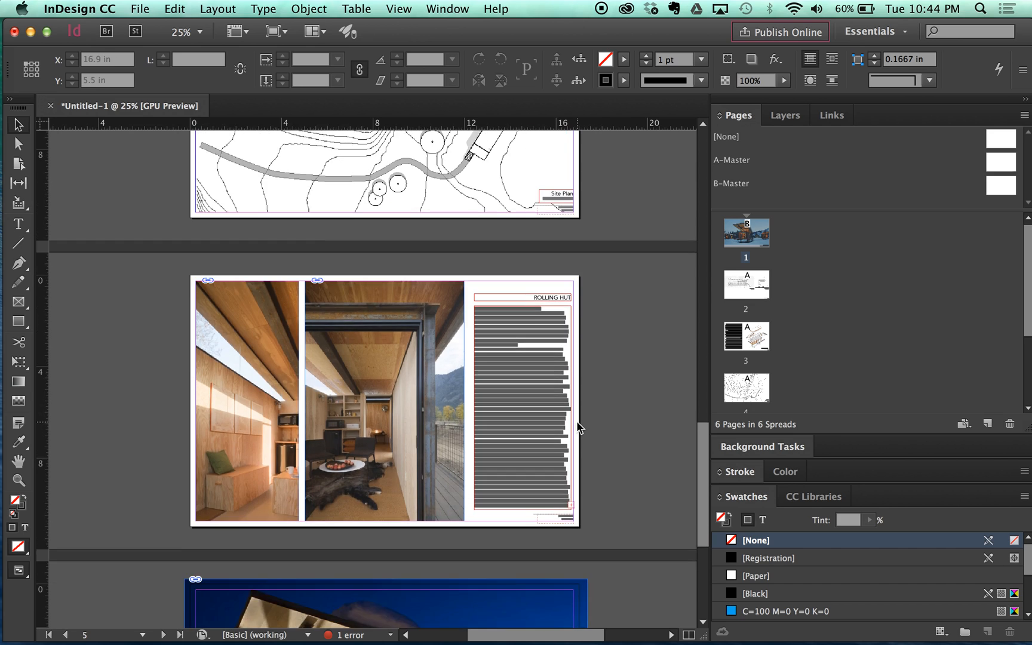
scroll(576, 420, "down", 5)
left_click(537, 417)
right_click(746, 386)
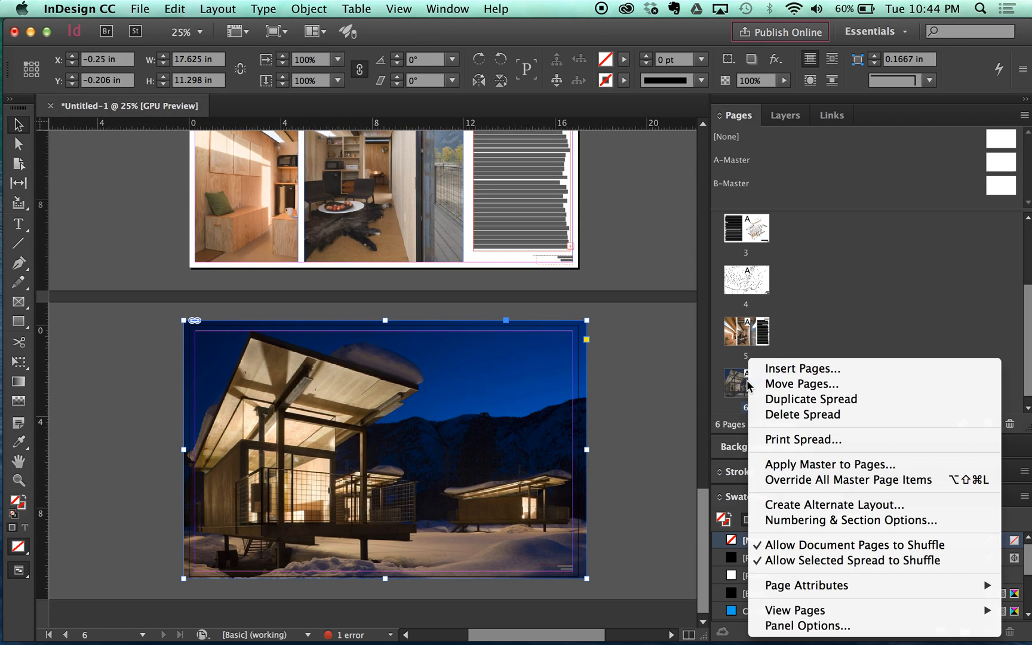
left_click(769, 471)
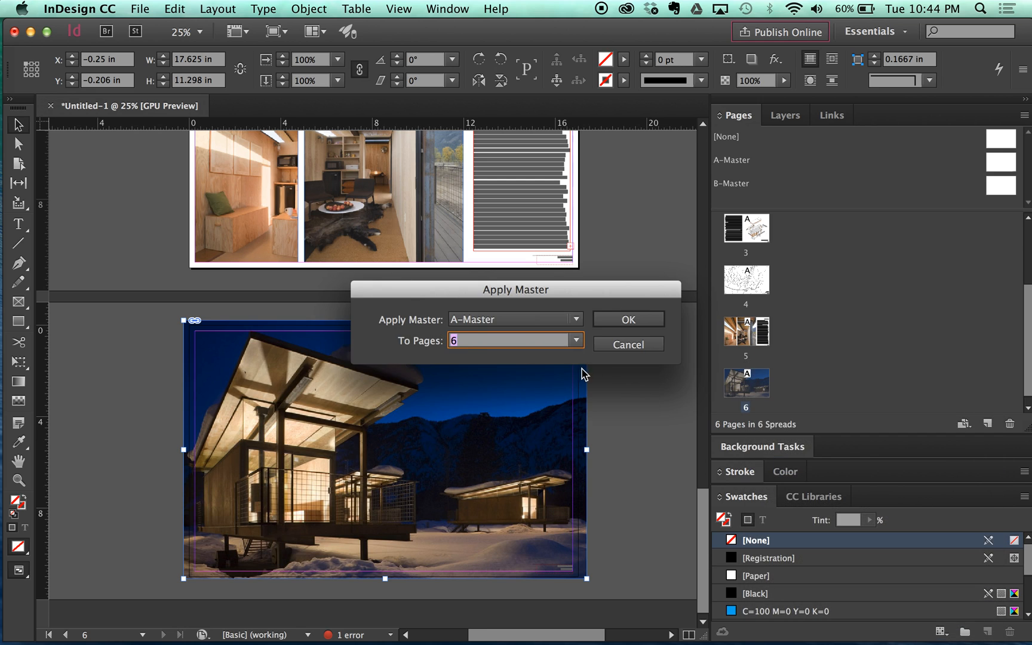
left_click(576, 320)
left_click(540, 336)
left_click(660, 320)
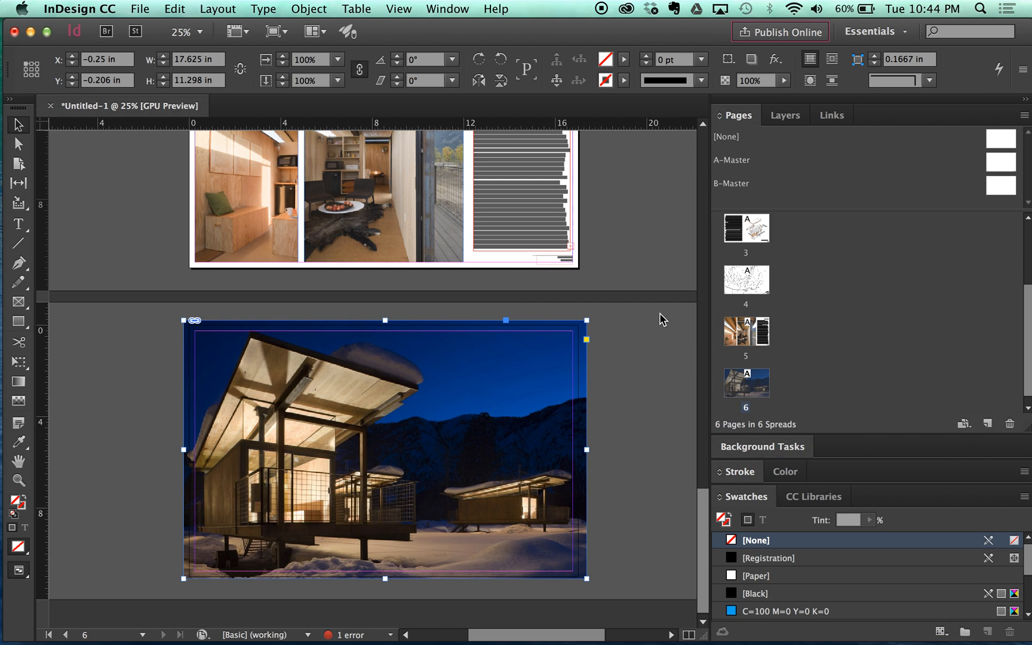
left_click(627, 439)
scroll(320, 531, "up", 10)
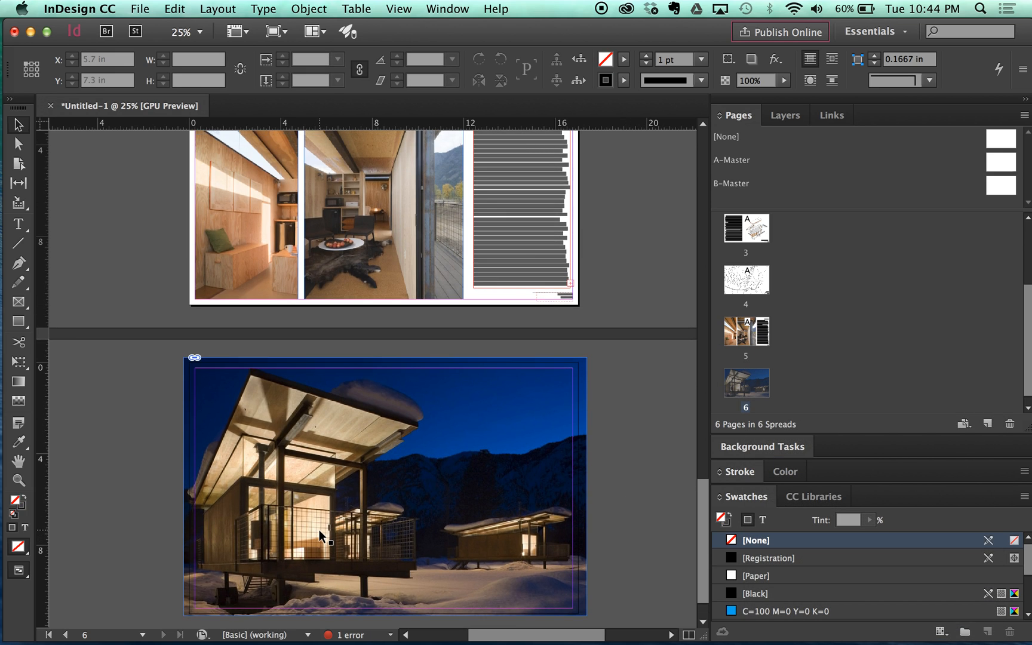
scroll(390, 404, "up", 14)
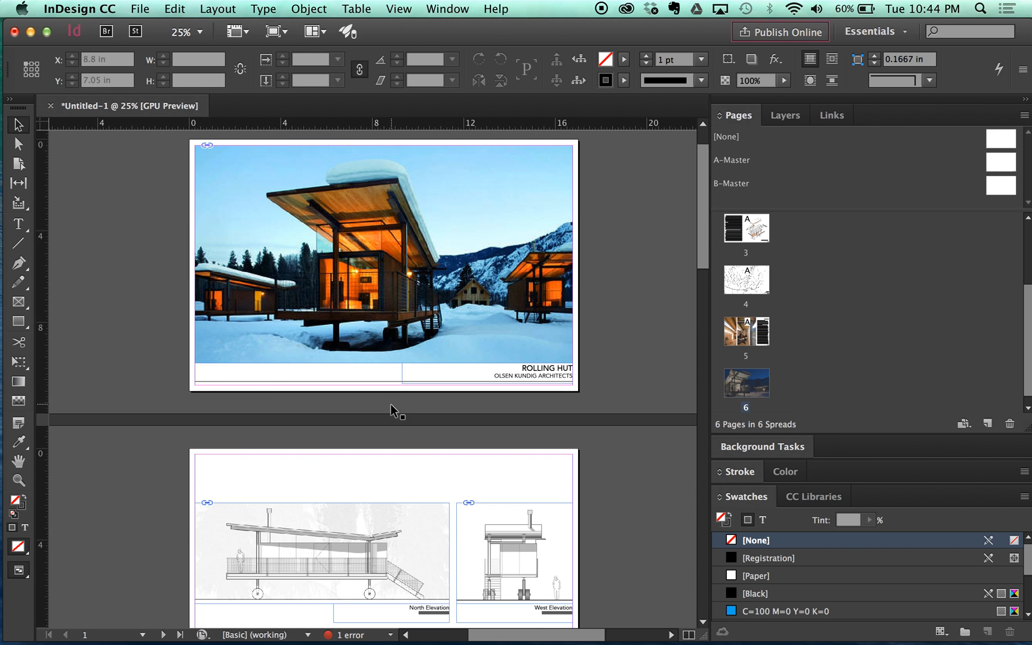
scroll(400, 419, "up", 1)
scroll(399, 419, "down", 1)
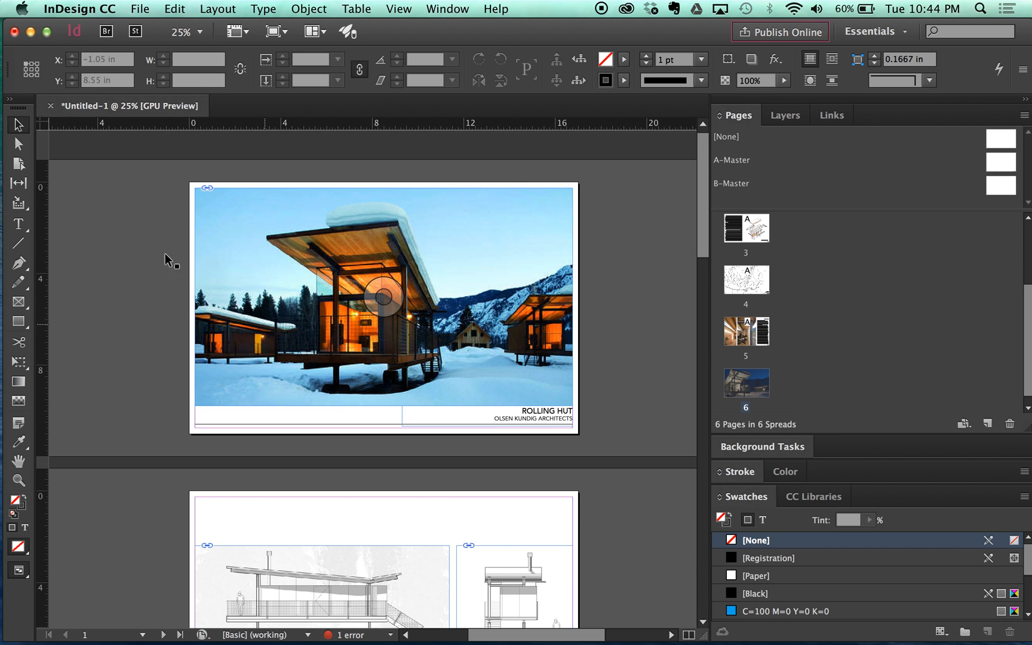
Save the document to the Desktop as ROLLING HUT in InDesign CC 2015 document format
left_click(139, 8)
left_click(152, 129)
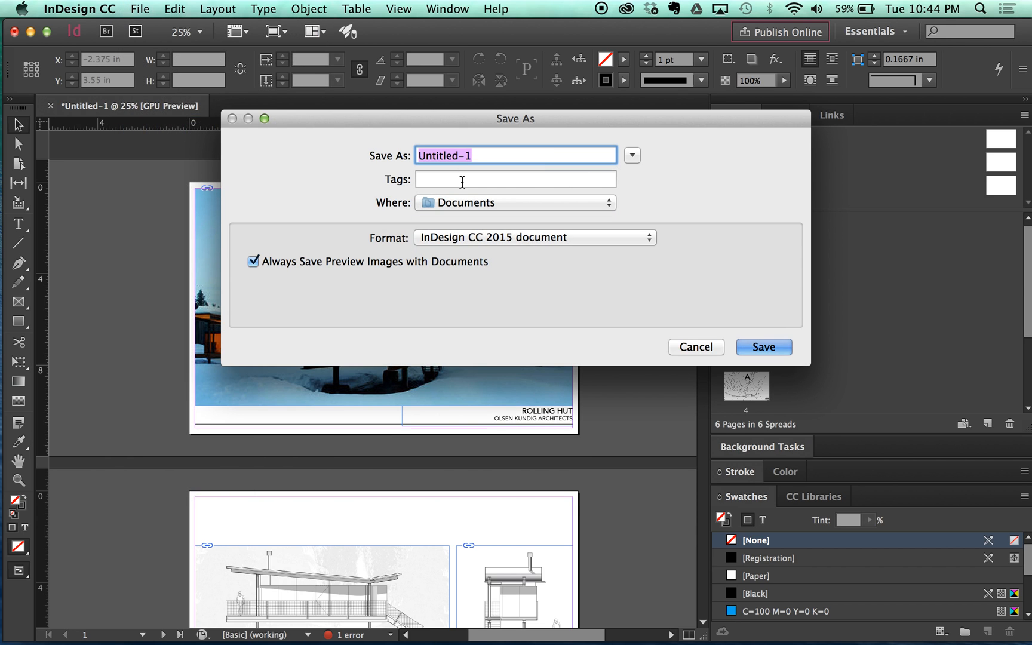
left_click(483, 203)
left_click(472, 316)
left_click(476, 179)
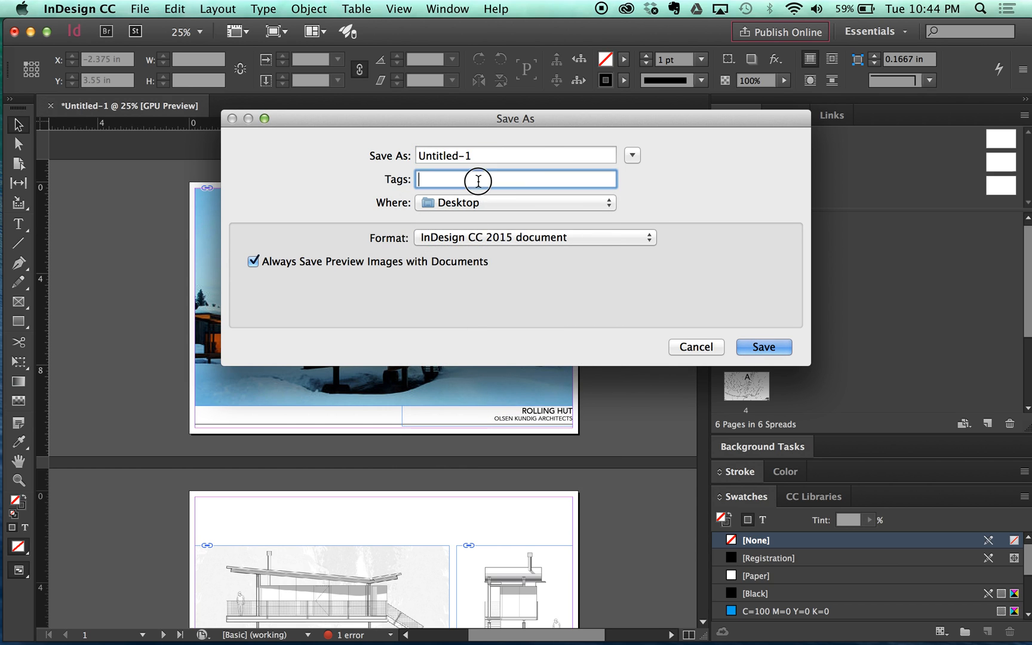
left_click(484, 156)
left_click_drag(484, 156, 418, 154)
type("ROLLING HUT")
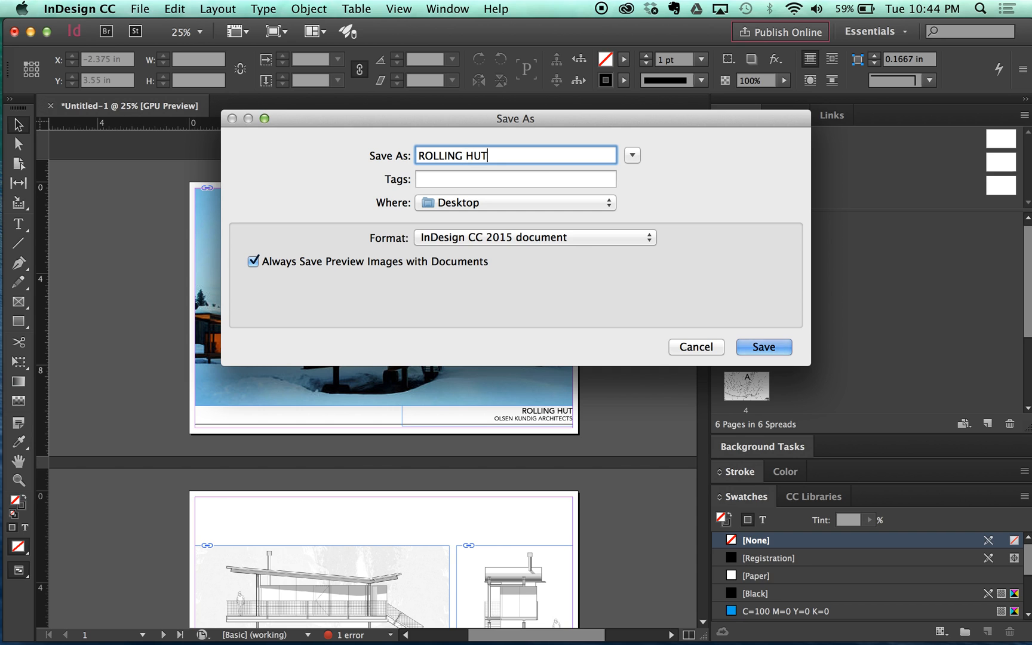
key("Return")
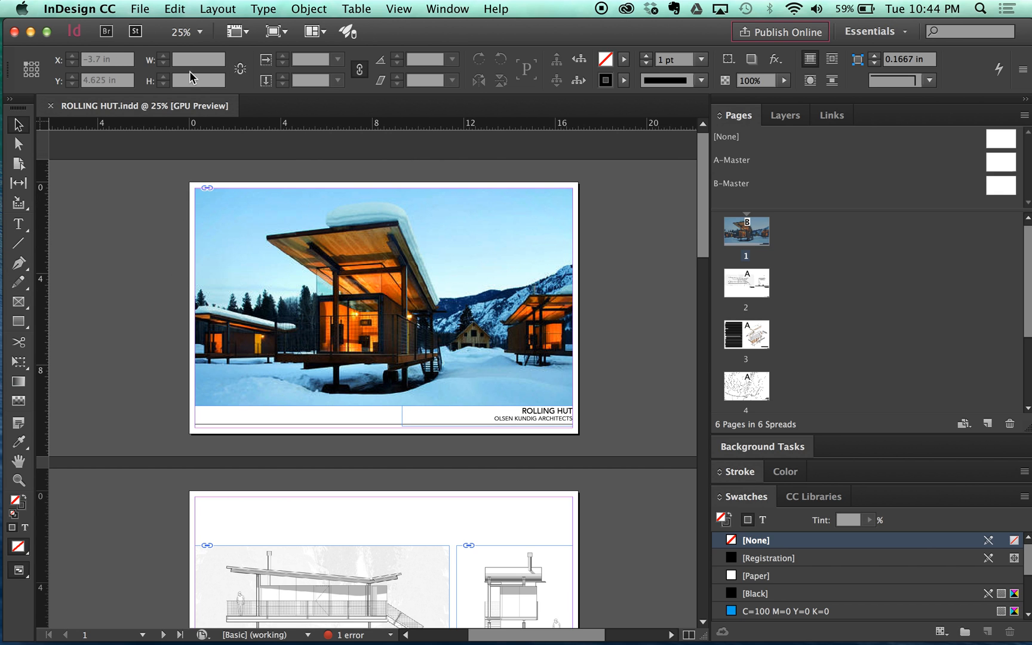
Check the Desktop for the saved InDesign file beside the Rolling Hut image folder, and return to the document
left_click(30, 31)
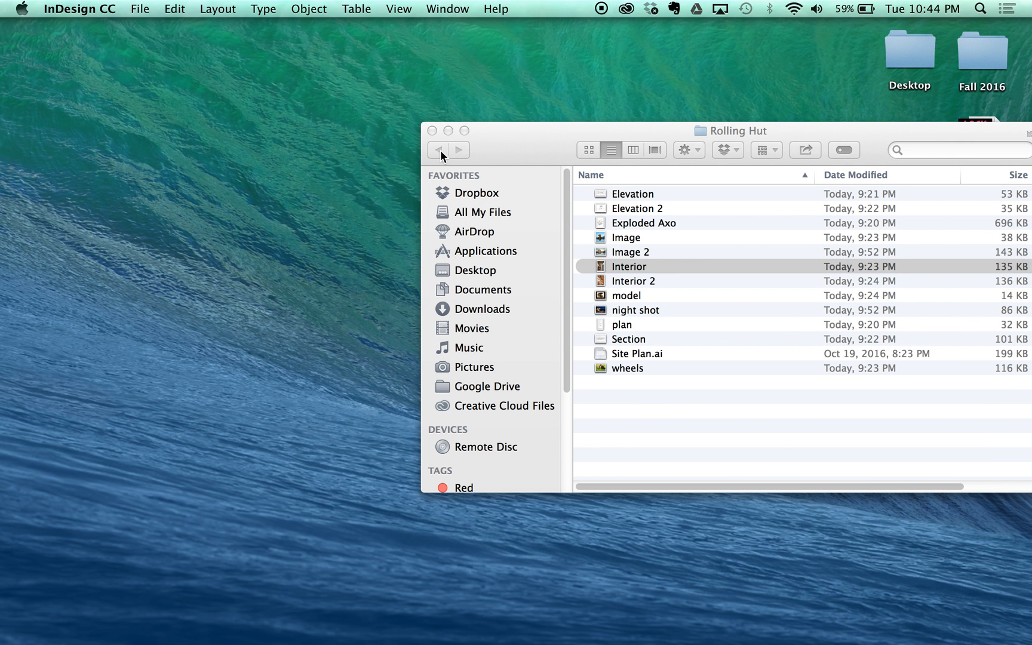
left_click_drag(534, 130, 259, 170)
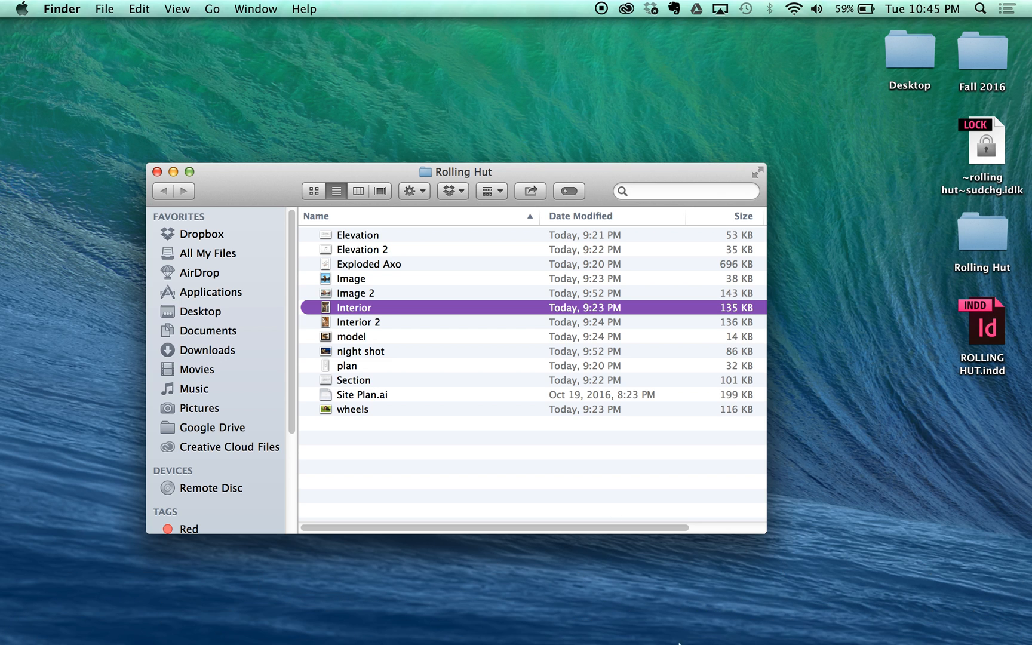
left_click(526, 626)
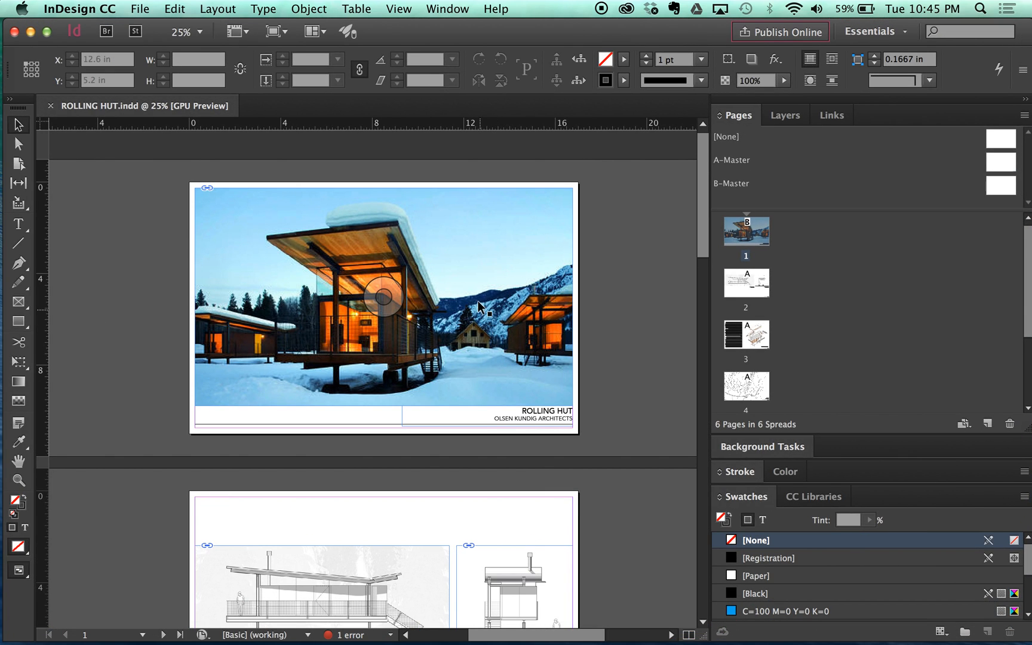
Set up an export named ROLLING HUT on the Desktop as Adobe PDF (Print) with the [High Quality Print] preset
left_click(139, 8)
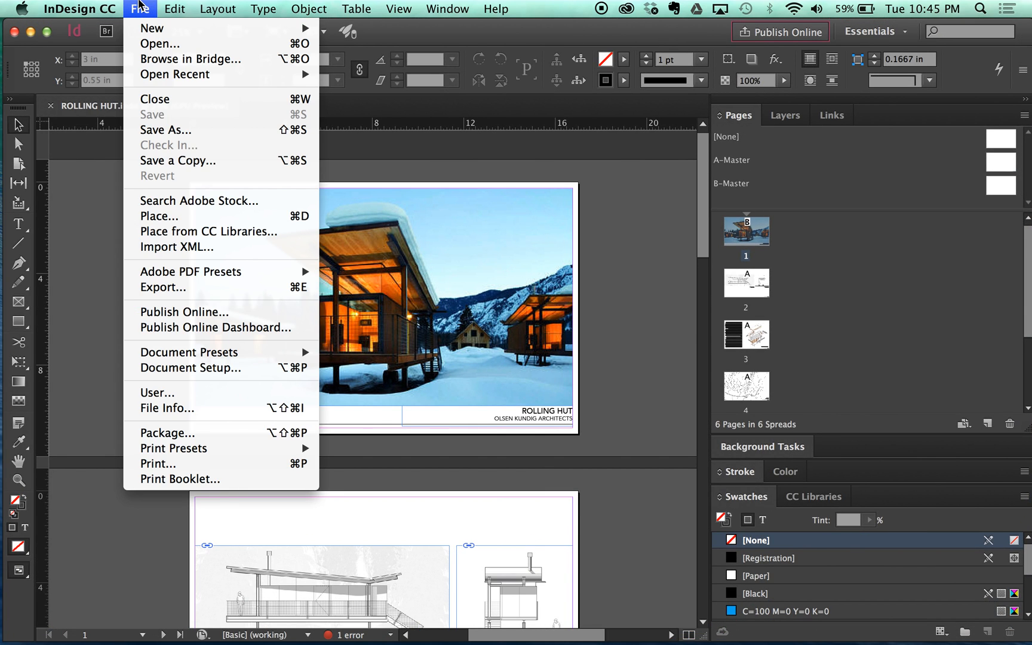
left_click(163, 287)
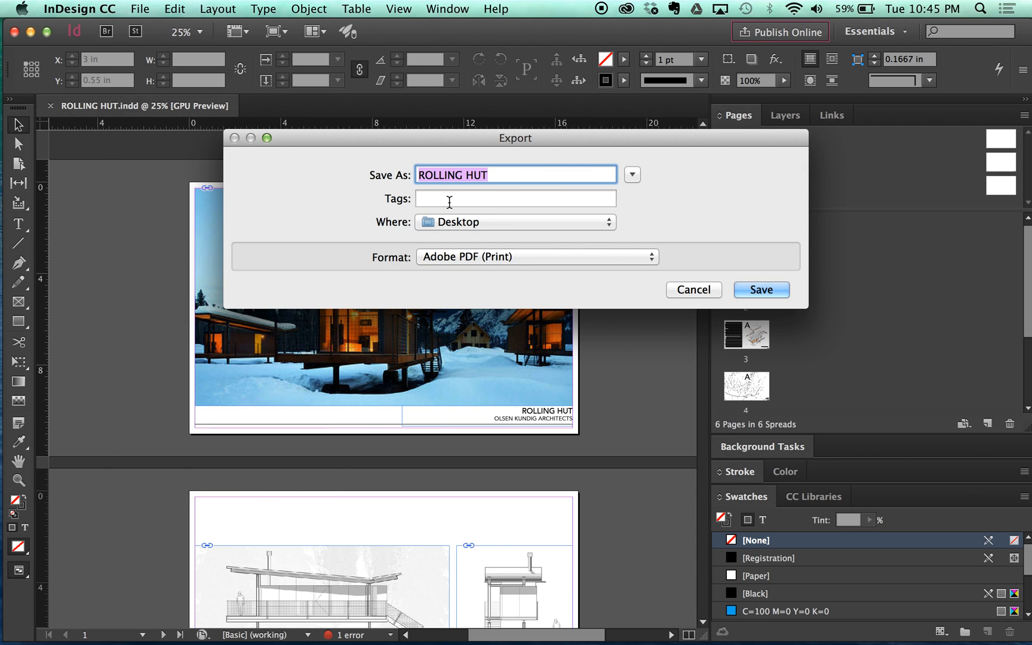
left_click(489, 257)
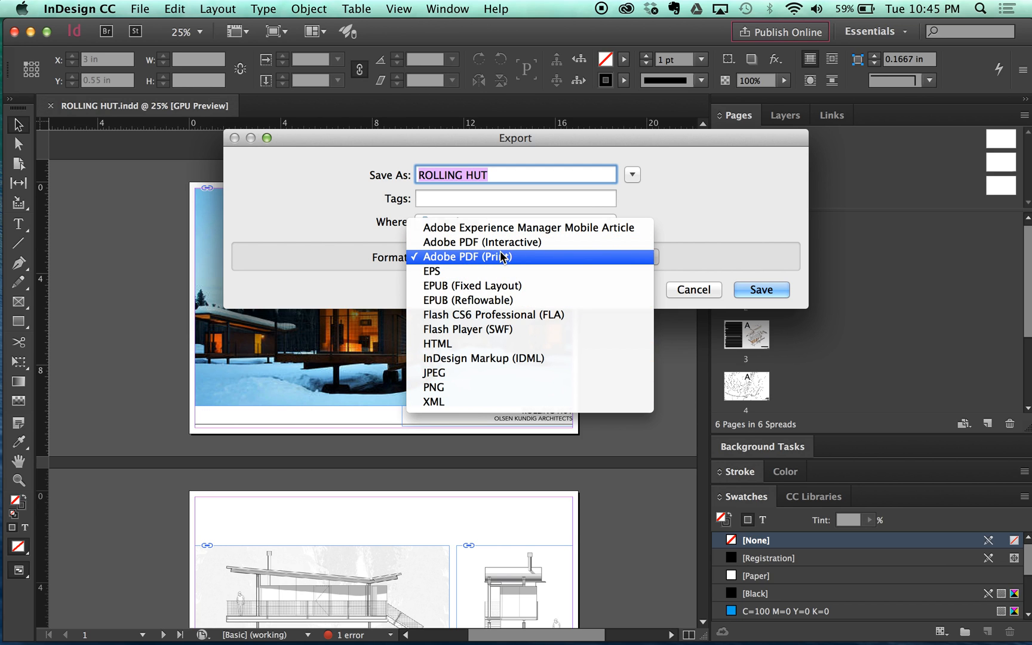
left_click(572, 257)
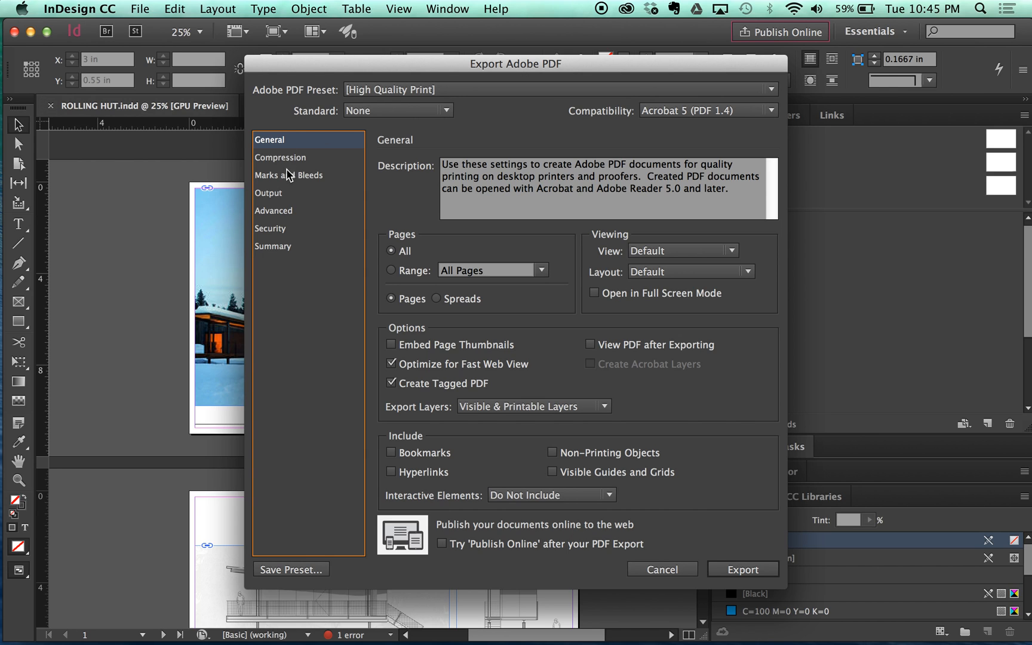
left_click(277, 191)
left_click(282, 138)
left_click(374, 90)
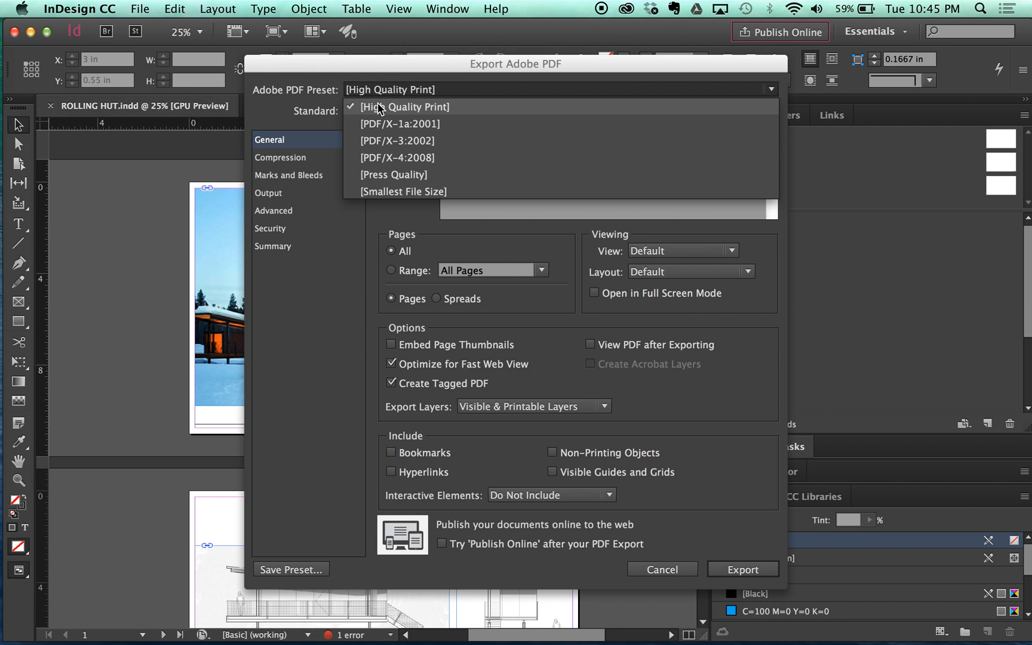
left_click(355, 107)
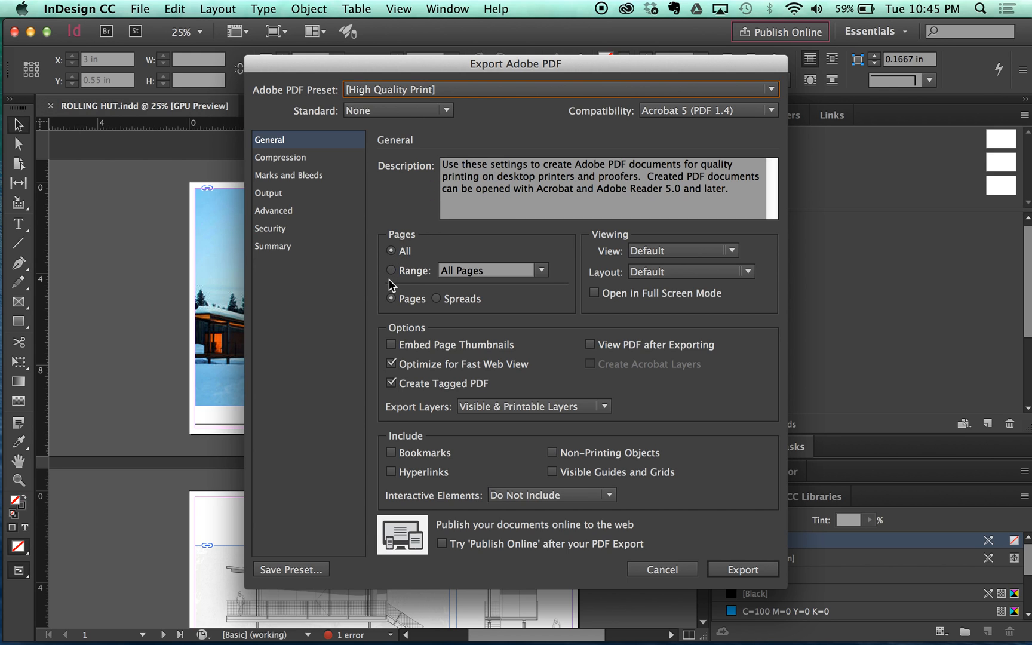
Try limiting the PDF export to the page range 1-3, and return to exporting all pages
left_click(391, 271)
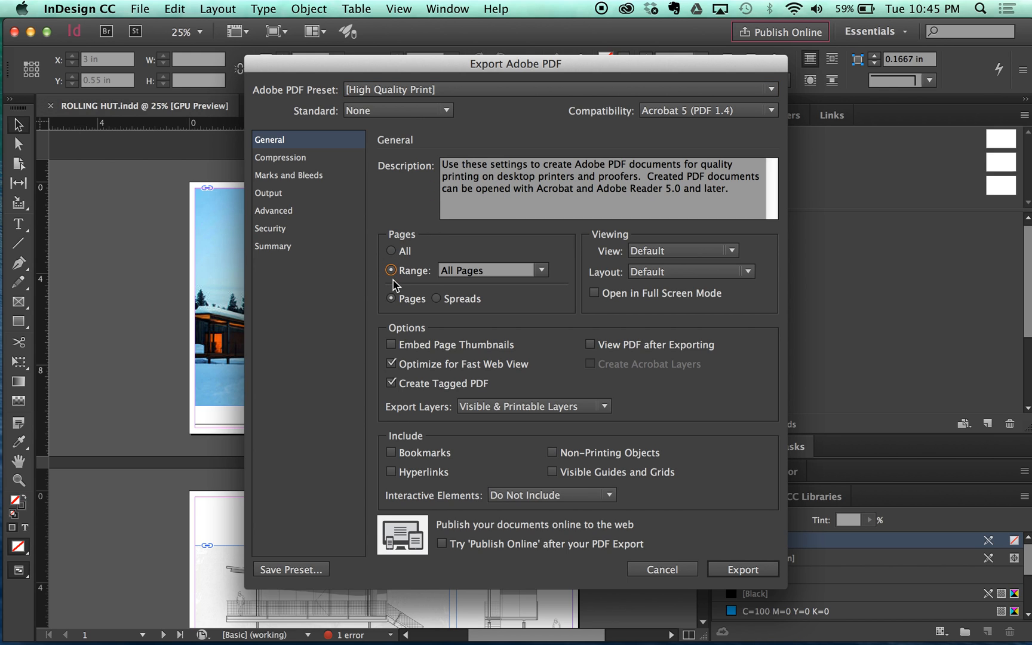
left_click(472, 272)
left_click_drag(490, 268, 421, 271)
type("1-3")
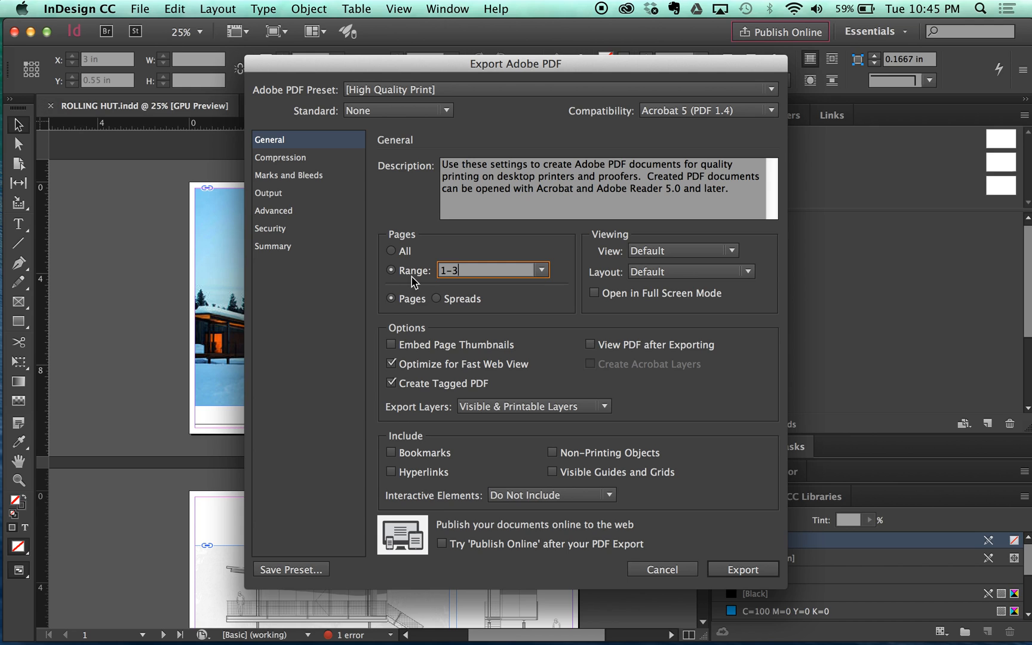
left_click(392, 250)
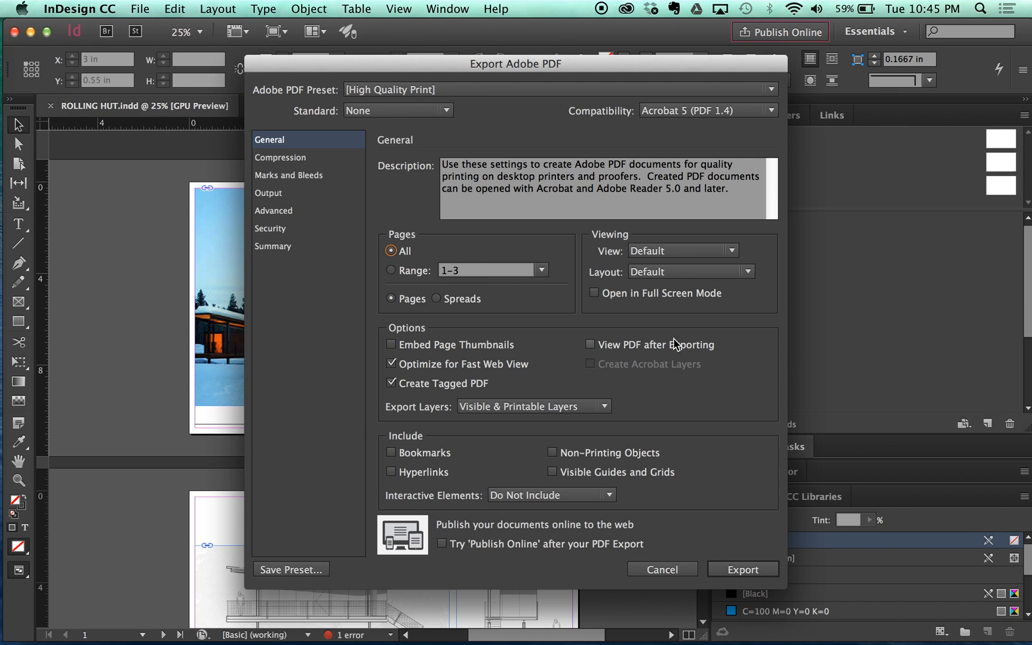
Export all pages to the PDF despite the overset text, and show the background tasks
left_click(720, 570)
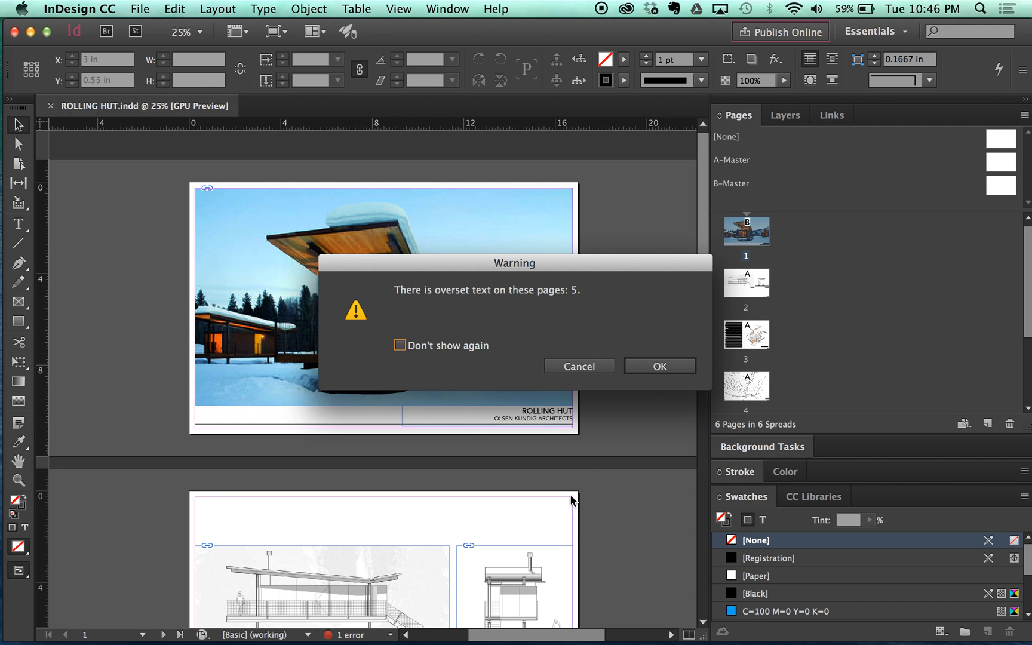
left_click(659, 367)
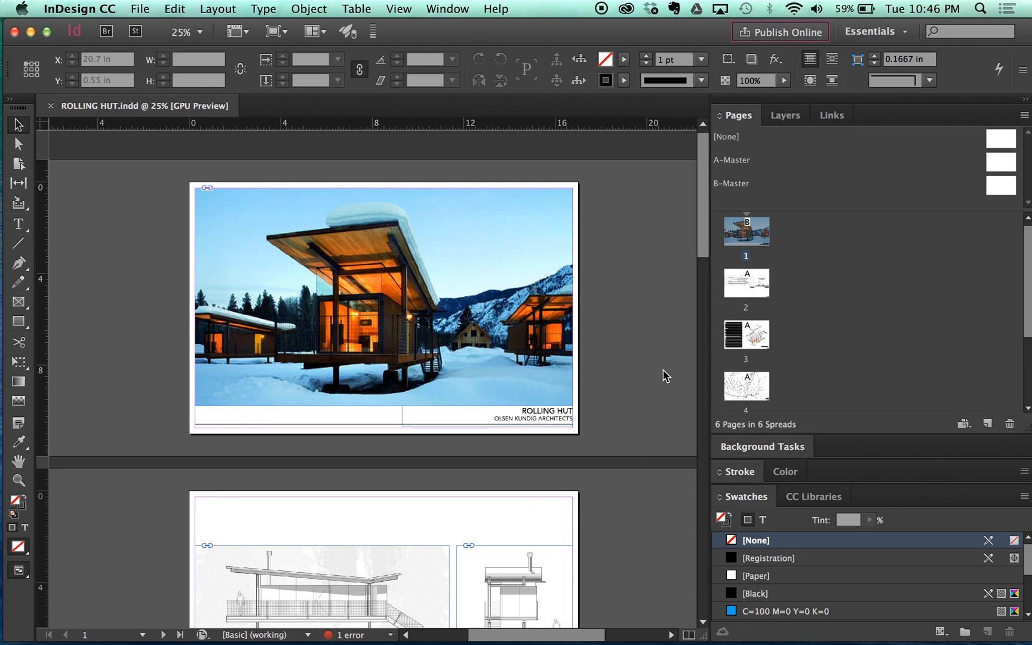
scroll(556, 424, "down", 8)
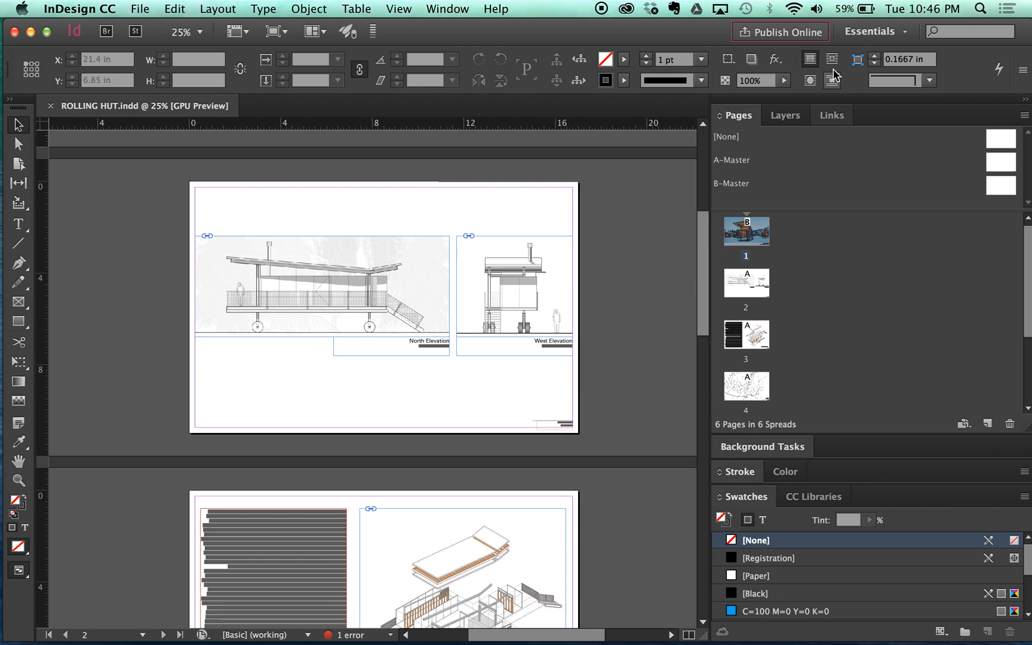
left_click(754, 446)
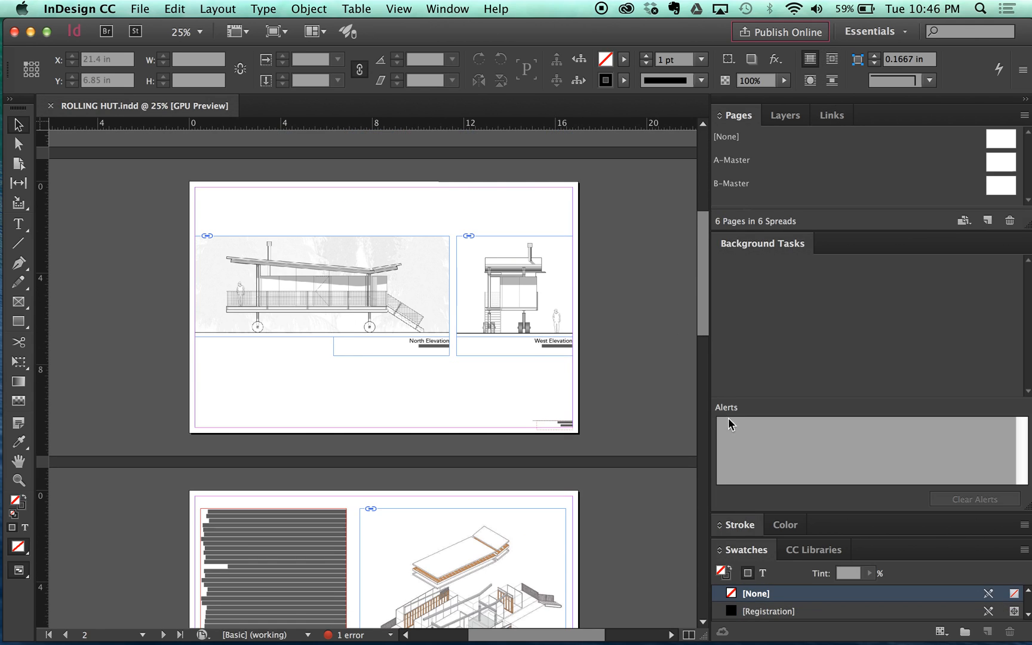
Dismiss the Publish Online introduction, uncover the Desktop and open the exported ROLLING HUT.pdf in Preview
scroll(639, 420, "down", 2)
scroll(622, 359, "down", 20)
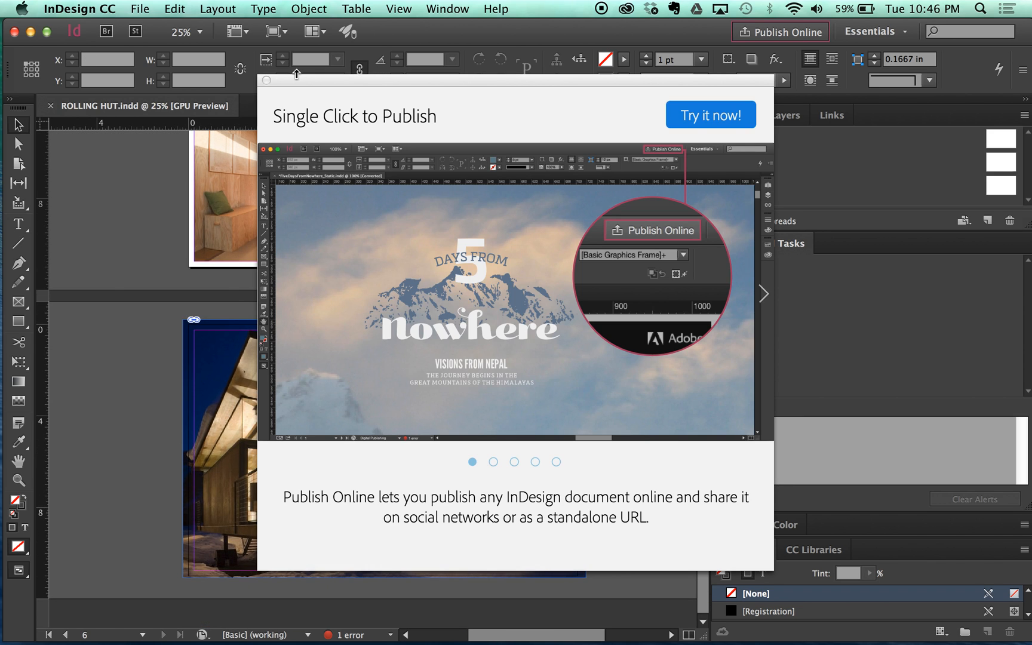
left_click(266, 78)
left_click_drag(522, 42, 179, 157)
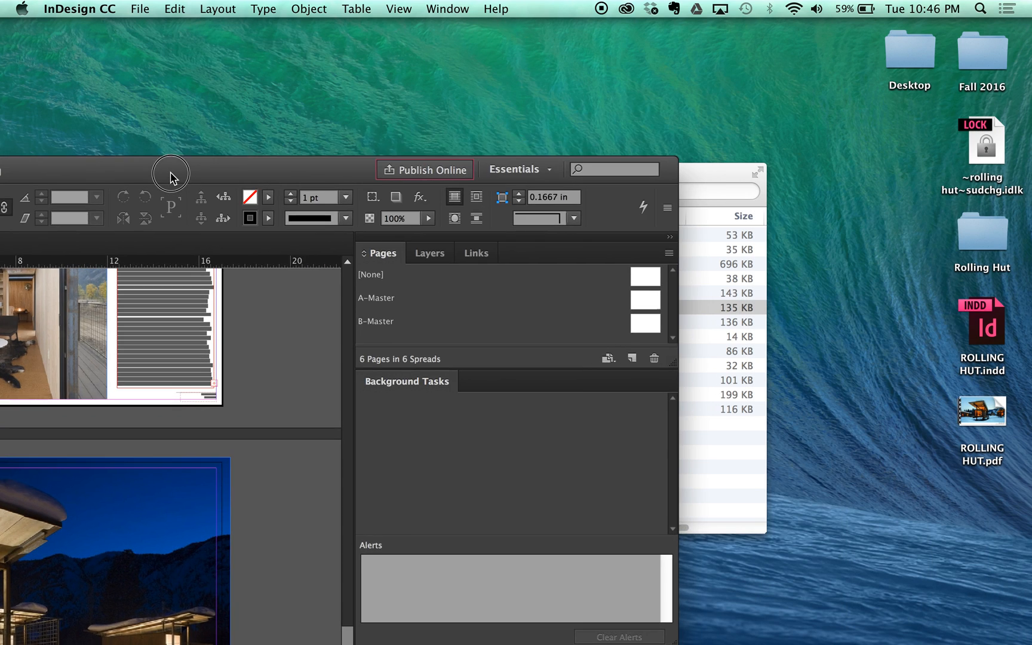
double_click(974, 402)
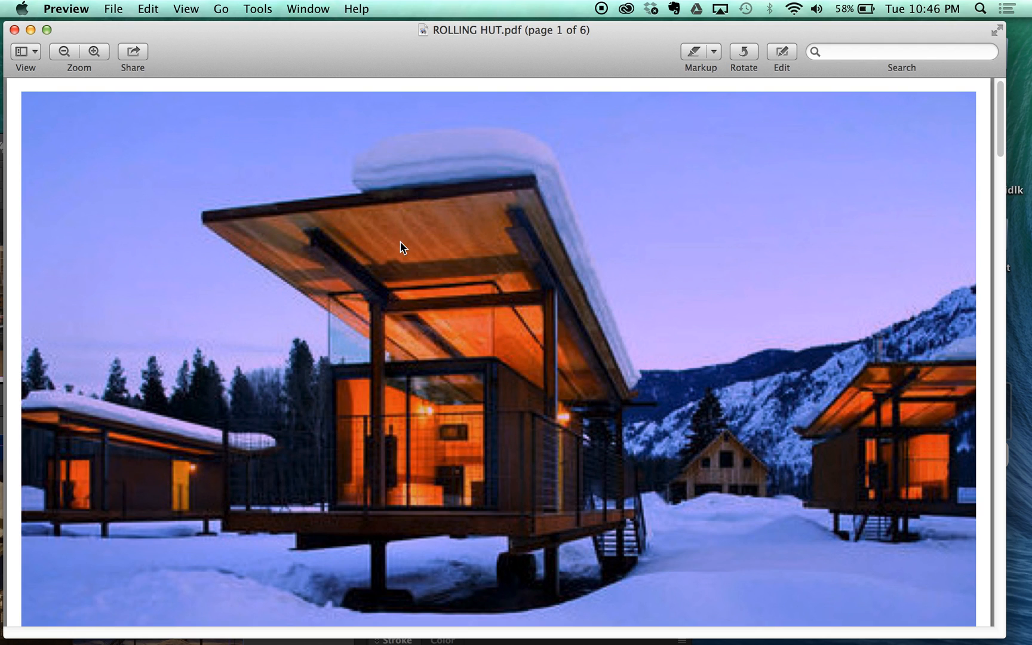
Show the page thumbnails beside the pages of ROLLING HUT.pdf
scroll(545, 215, "down", 10)
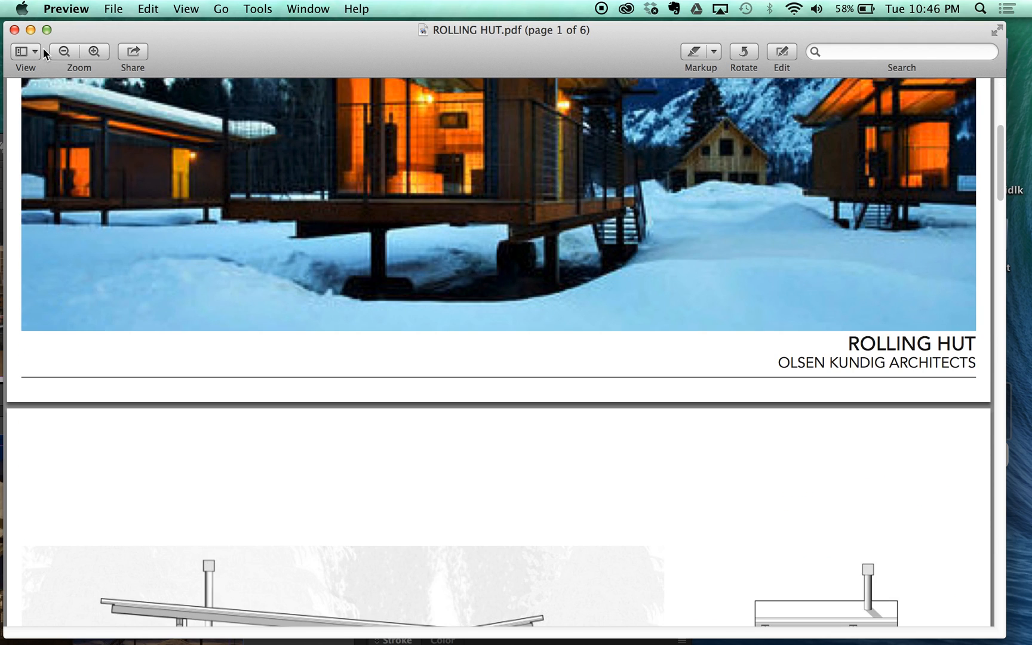
left_click(45, 52)
left_click(37, 86)
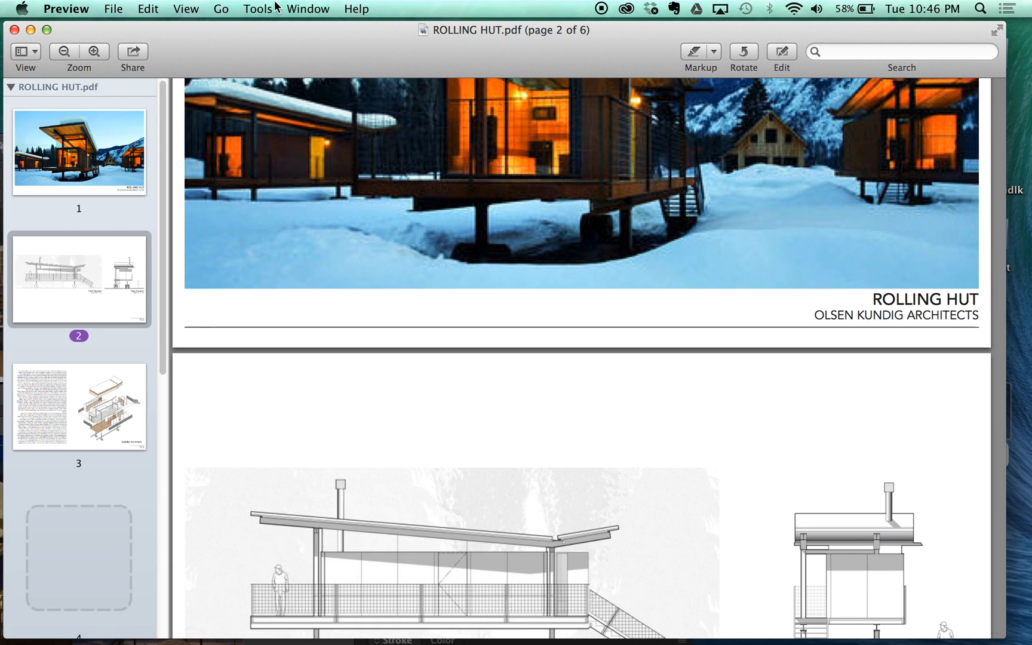
Review the exported PDF's pages from the elevations to the full-page night photo, and go back up to the site plan
scroll(359, 236, "down", 4)
scroll(360, 232, "down", 15)
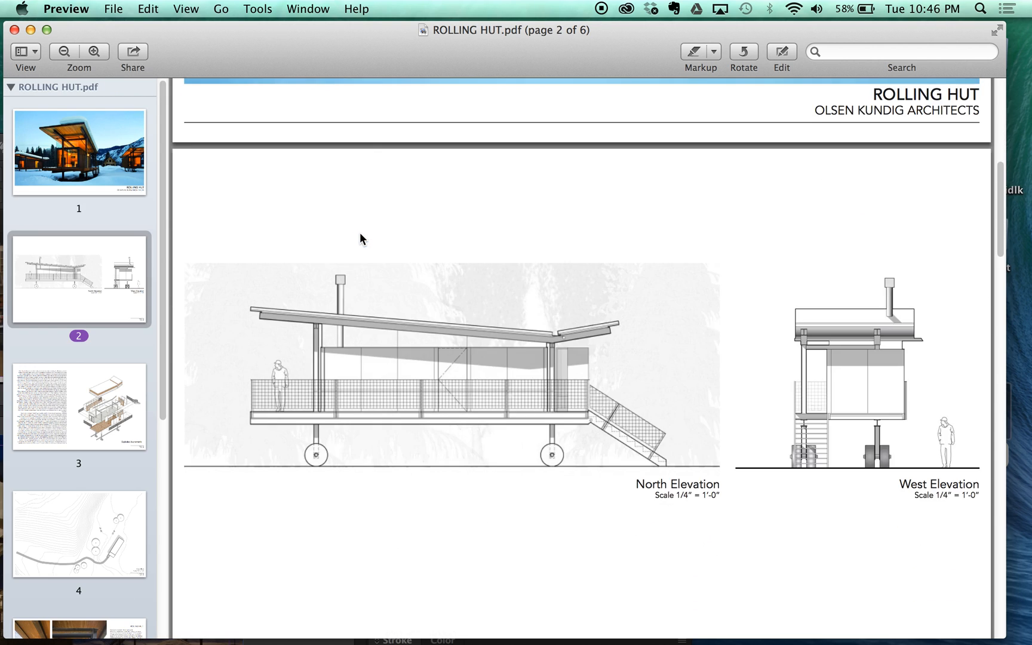
scroll(361, 231, "down", 13)
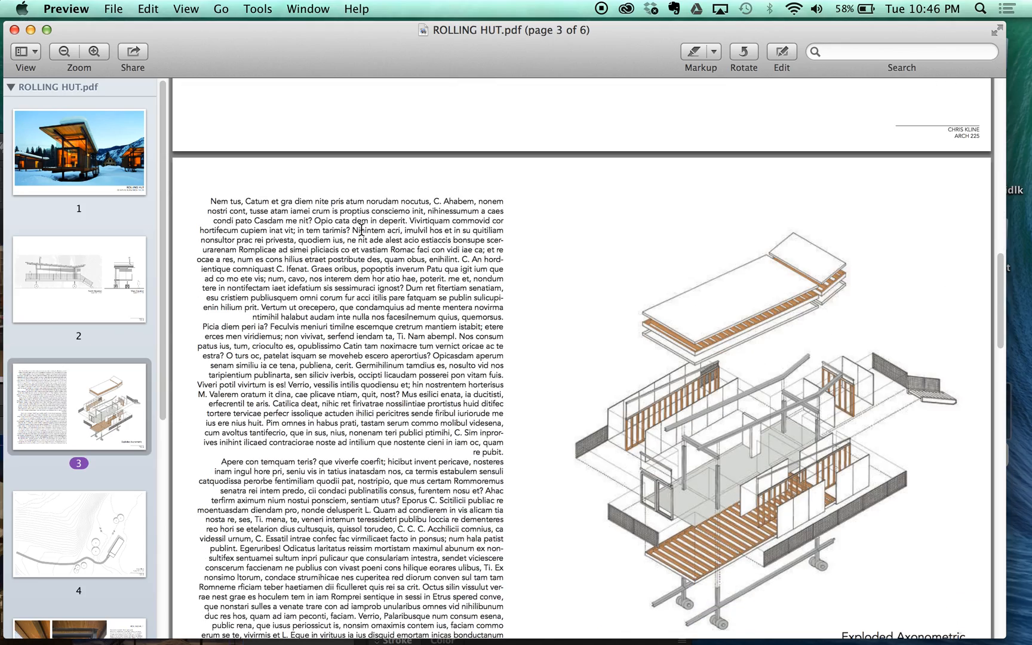
scroll(702, 263, "down", 15)
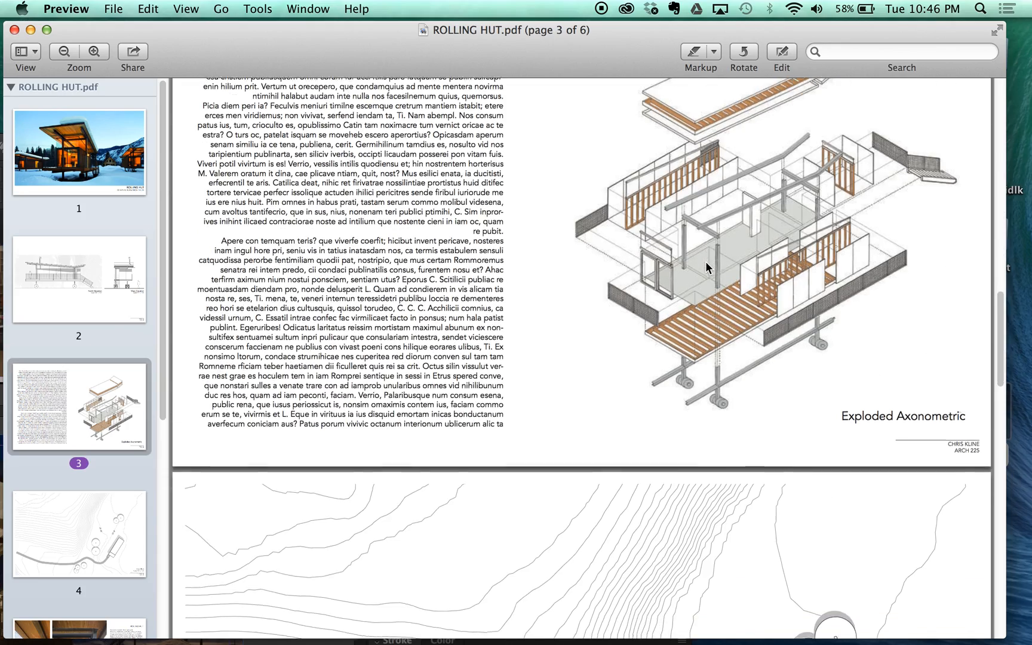
scroll(677, 295, "down", 19)
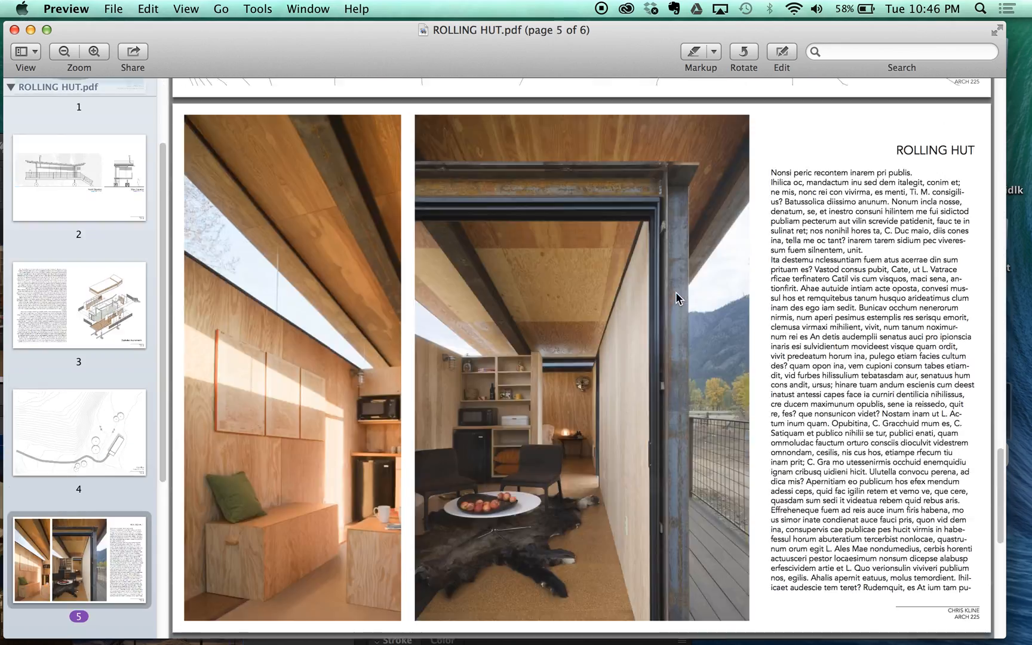
scroll(675, 299, "down", 7)
scroll(674, 313, "down", 4)
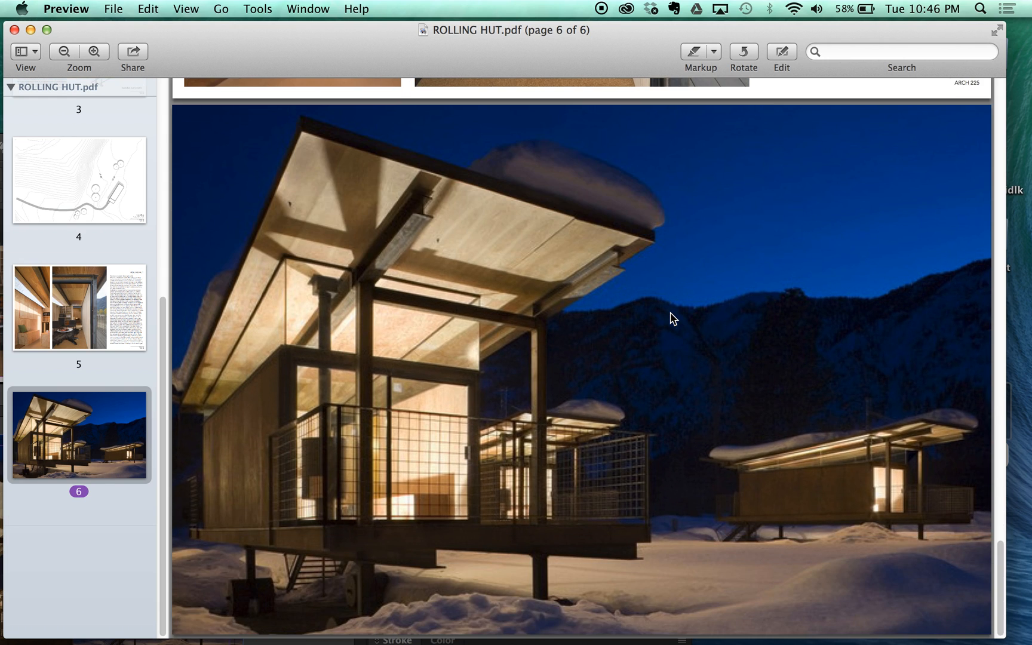
scroll(682, 239, "up", 20)
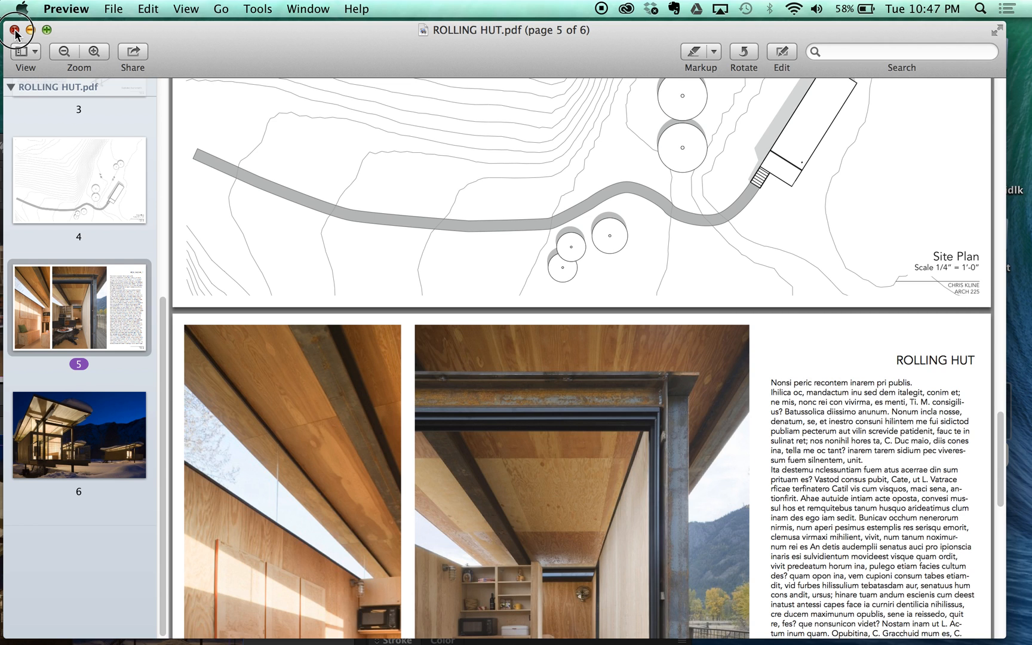
scroll(830, 232, "up", 4)
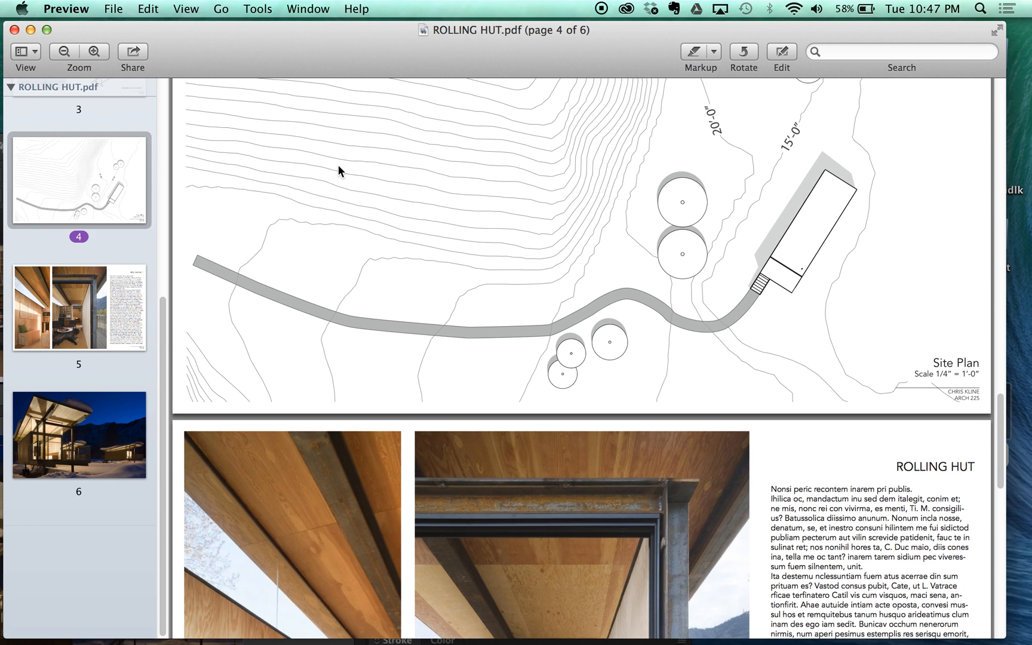
Go back up through the site plan and show the cover page of the exported PDF
scroll(941, 340, "up", 6)
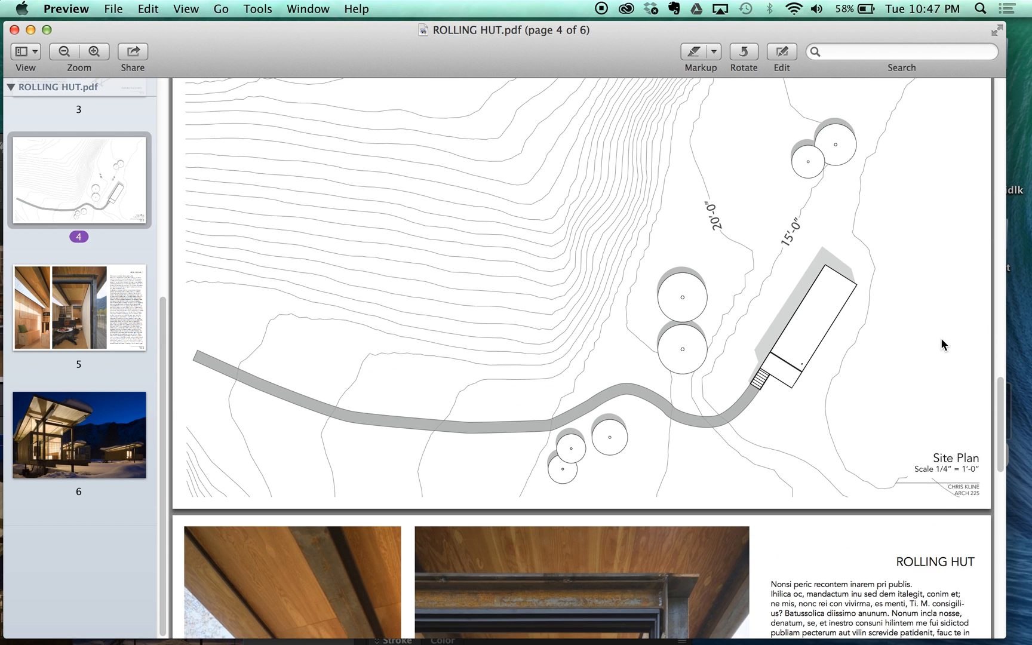
scroll(60, 301, "up", 10)
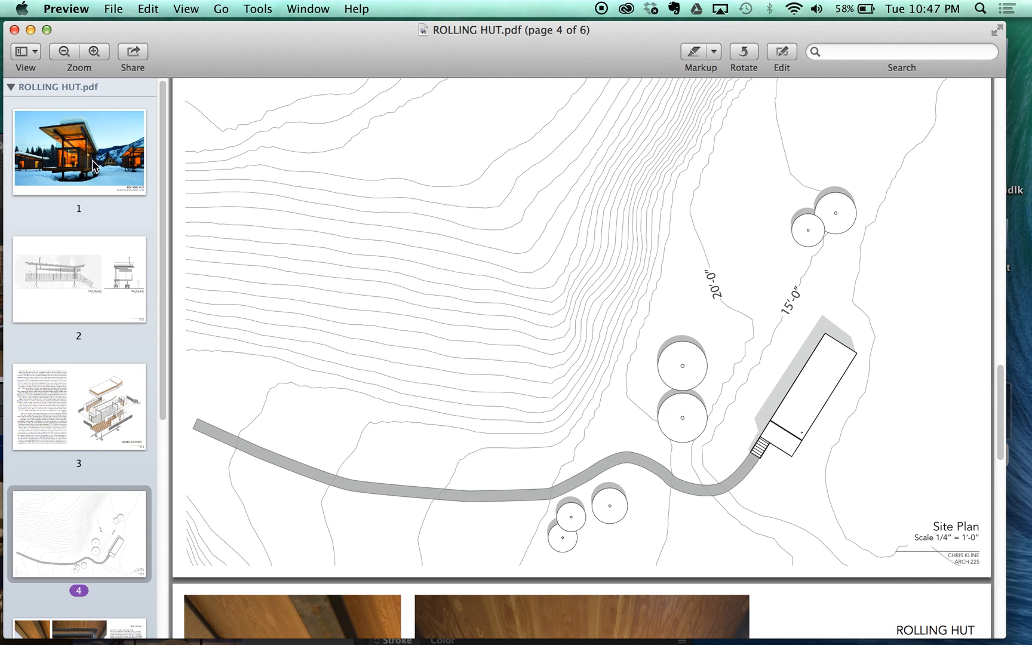
left_click(78, 149)
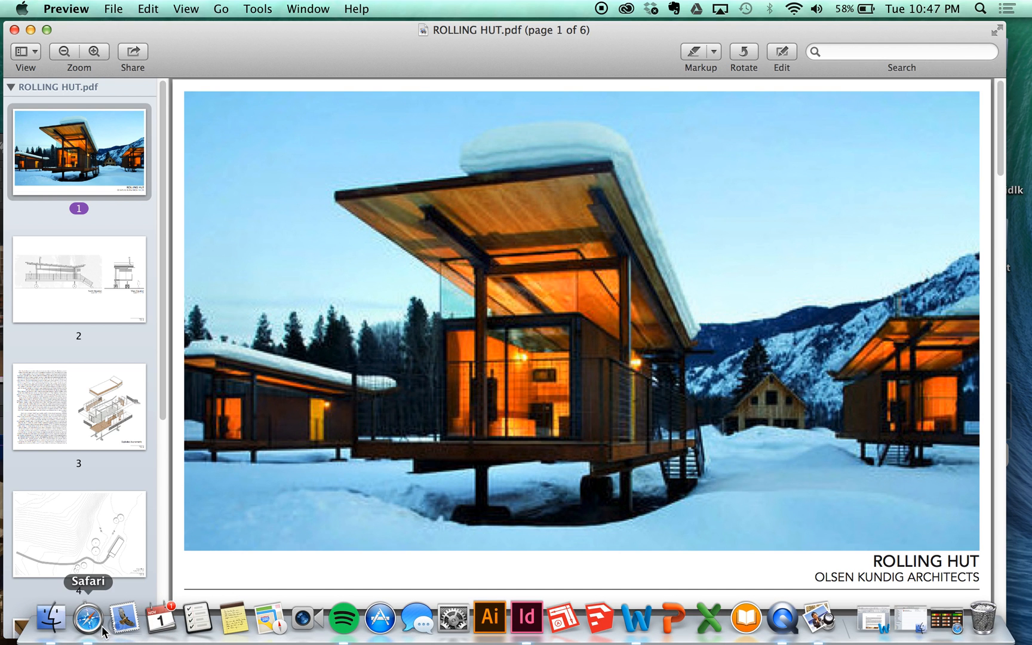
Switch to Safari and search the web for ROLLING HUT
left_click(88, 619)
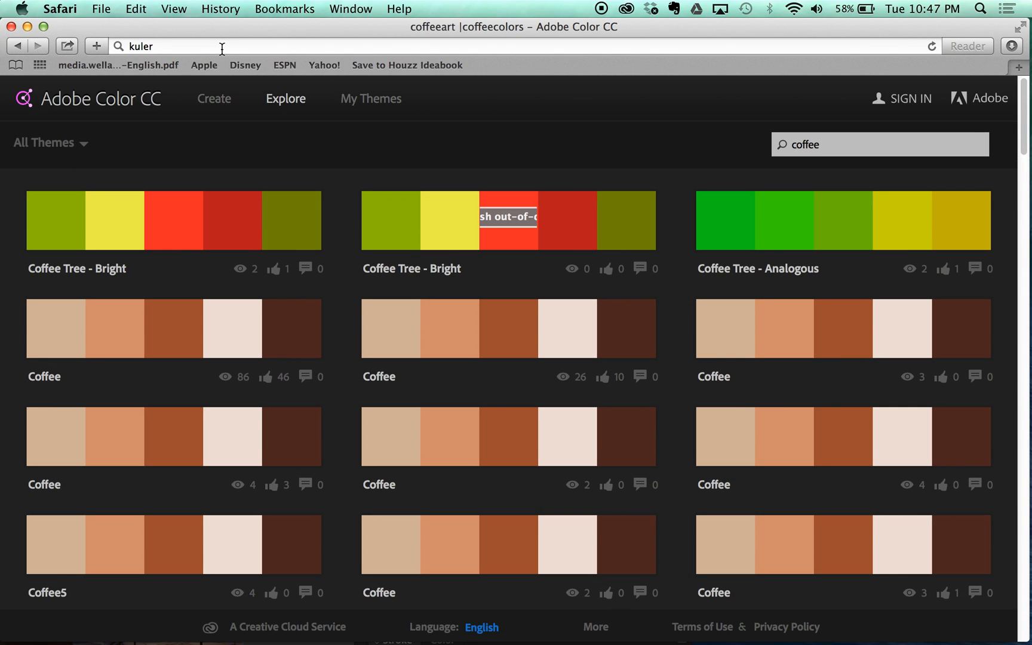
left_click(220, 46)
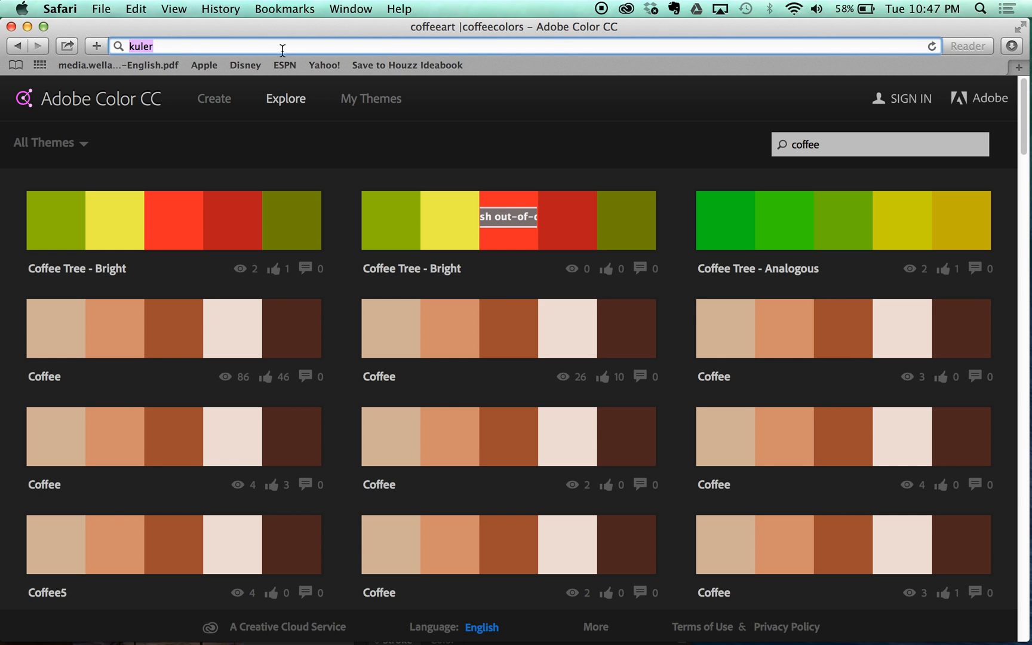
type("ROLLING HUT")
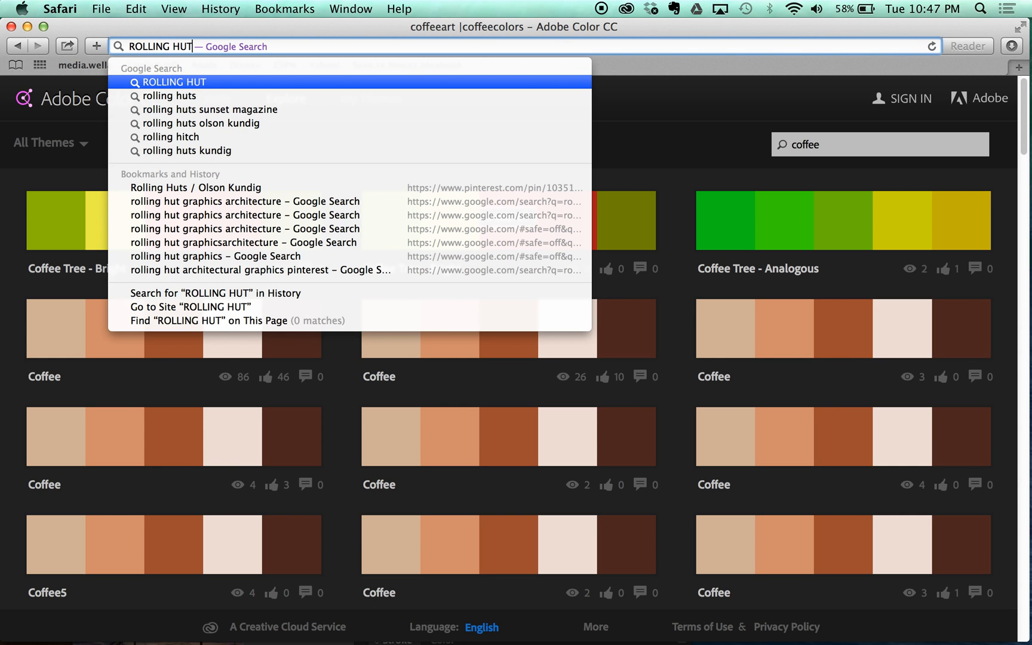
key("Return")
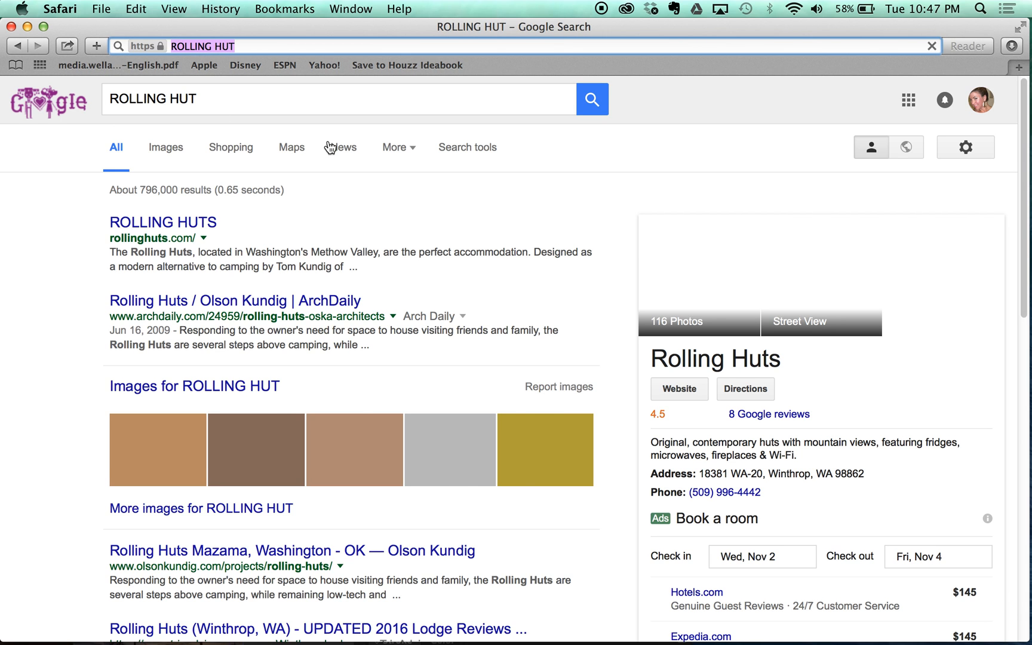
Show the image results for ROLLING HUT and limit them to the Large size
left_click(163, 147)
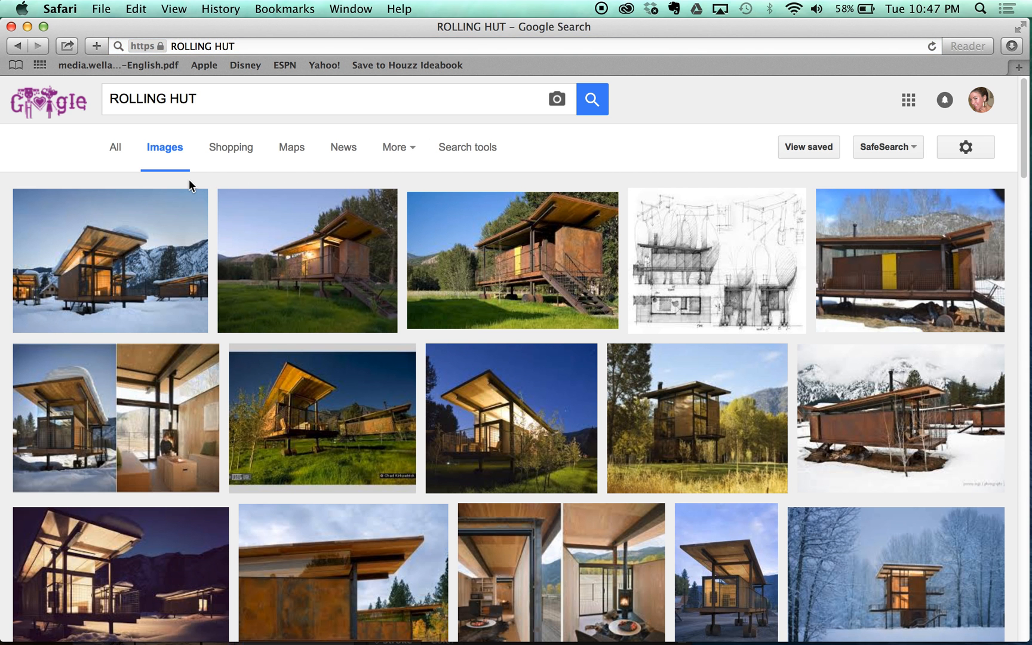
left_click(483, 151)
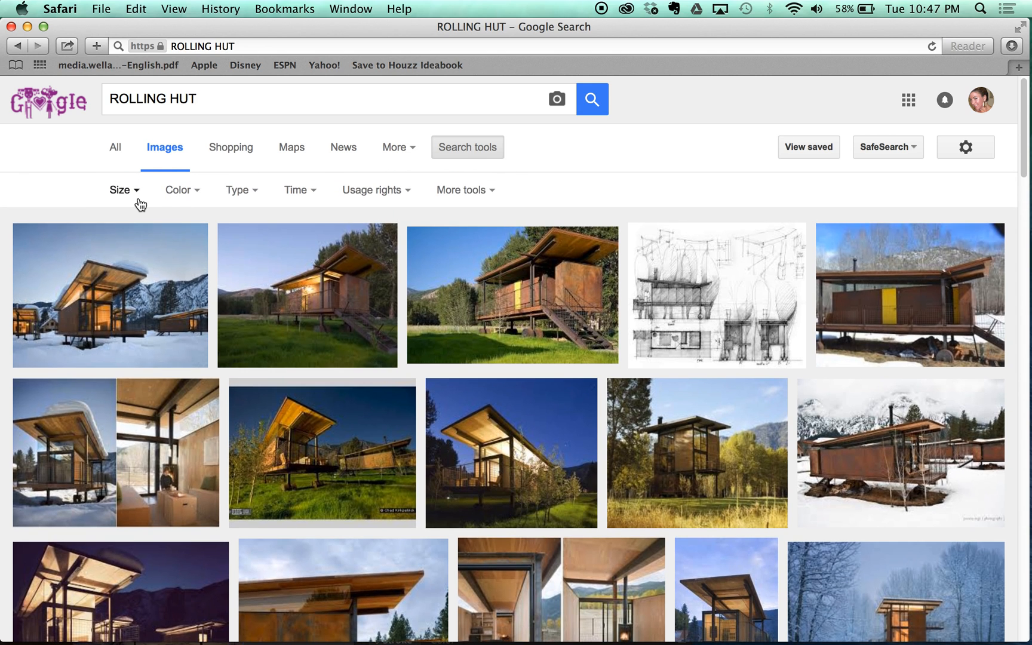
left_click(138, 202)
left_click(128, 231)
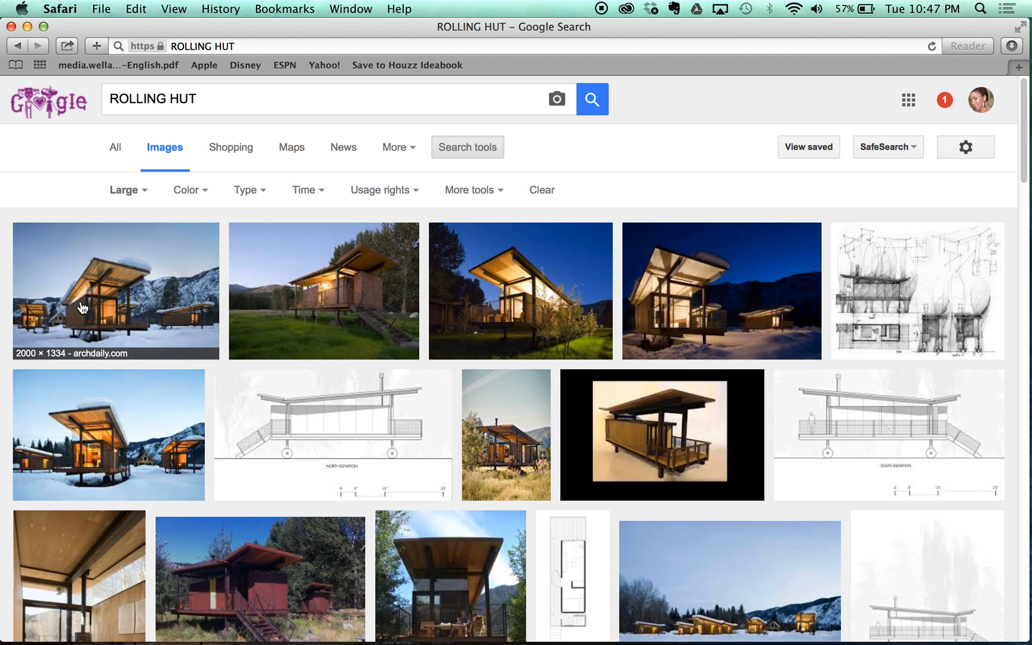
Open the 2000 × 1334 ArchDaily snow photo at full size and save it as 06027_00_N41_medium in the Rolling Hut folder
left_click(82, 307)
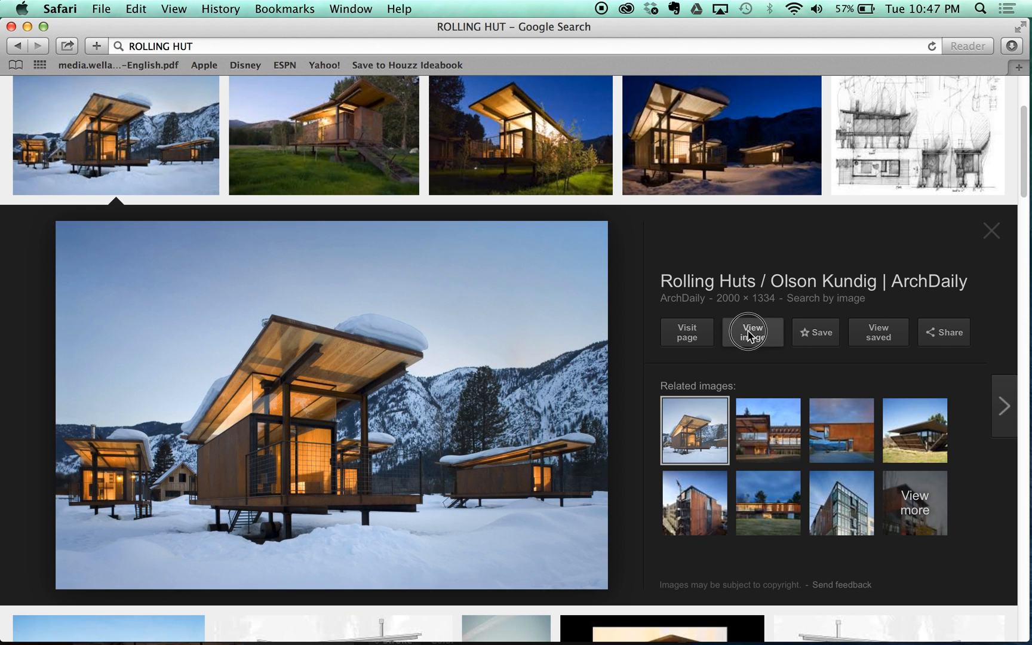
left_click(749, 332)
left_click(328, 301)
right_click(328, 299)
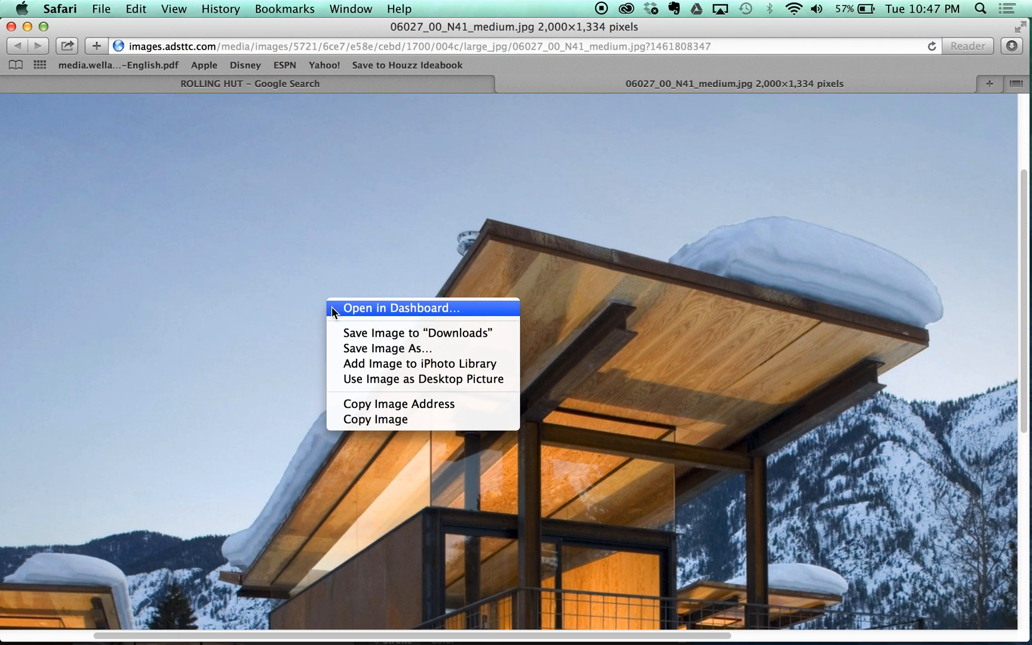
left_click(346, 348)
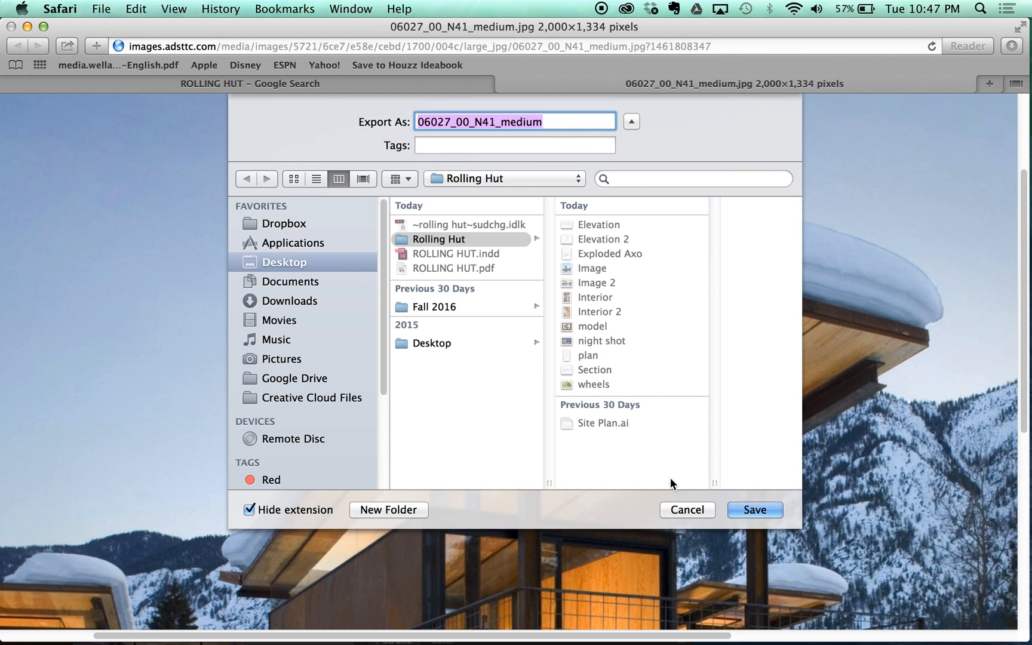
left_click(742, 515)
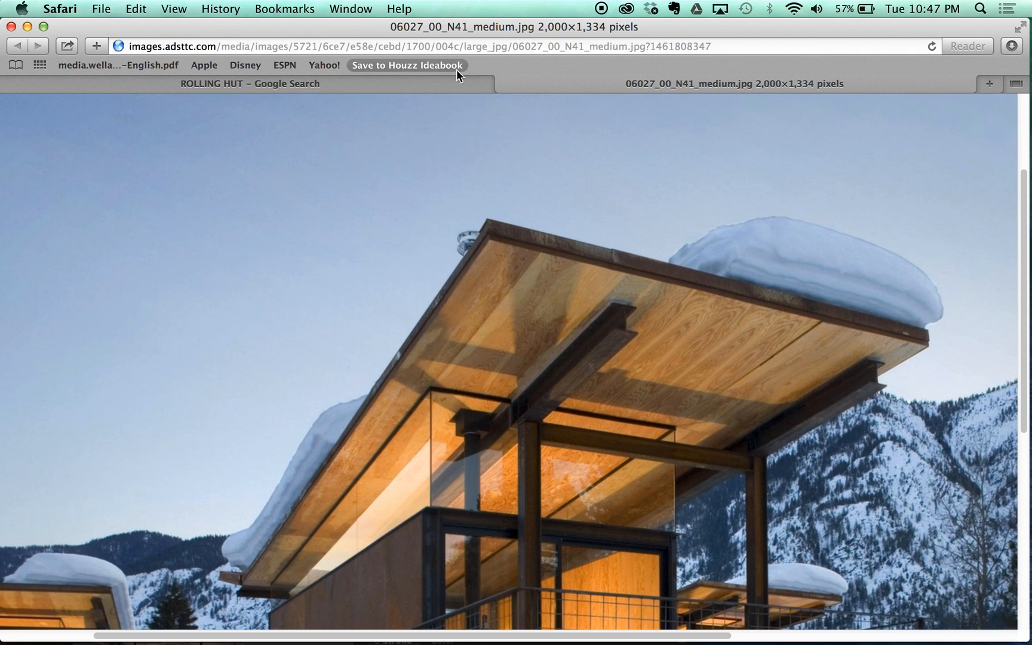
Close the browser and the PDF, return to the InDesign layout and bring up the cover page beside the Desktop
left_click(503, 84)
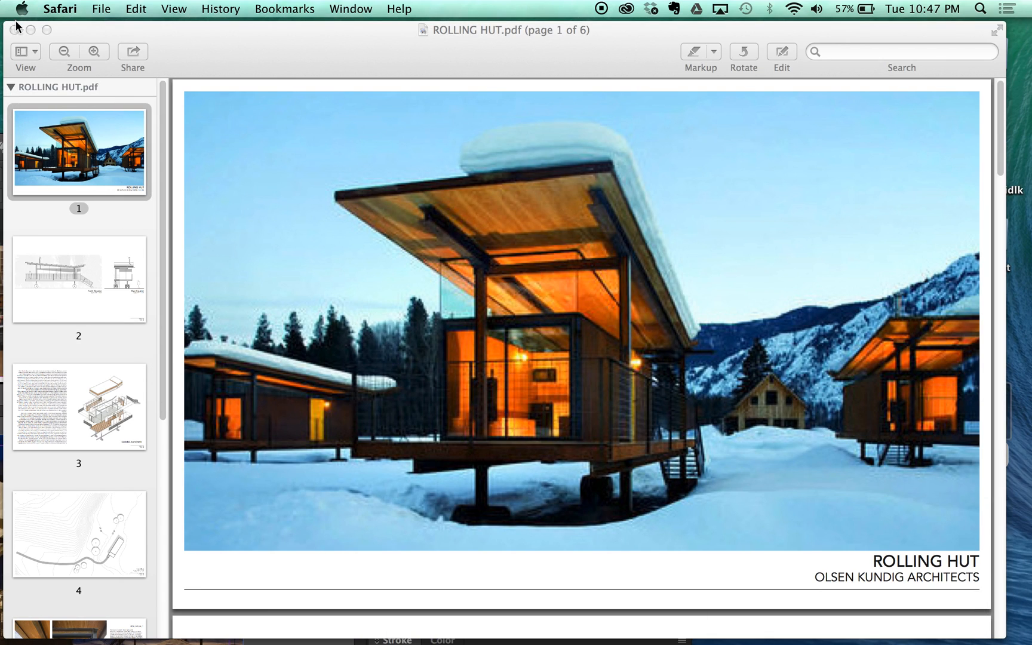
left_click(15, 29)
left_click(330, 156)
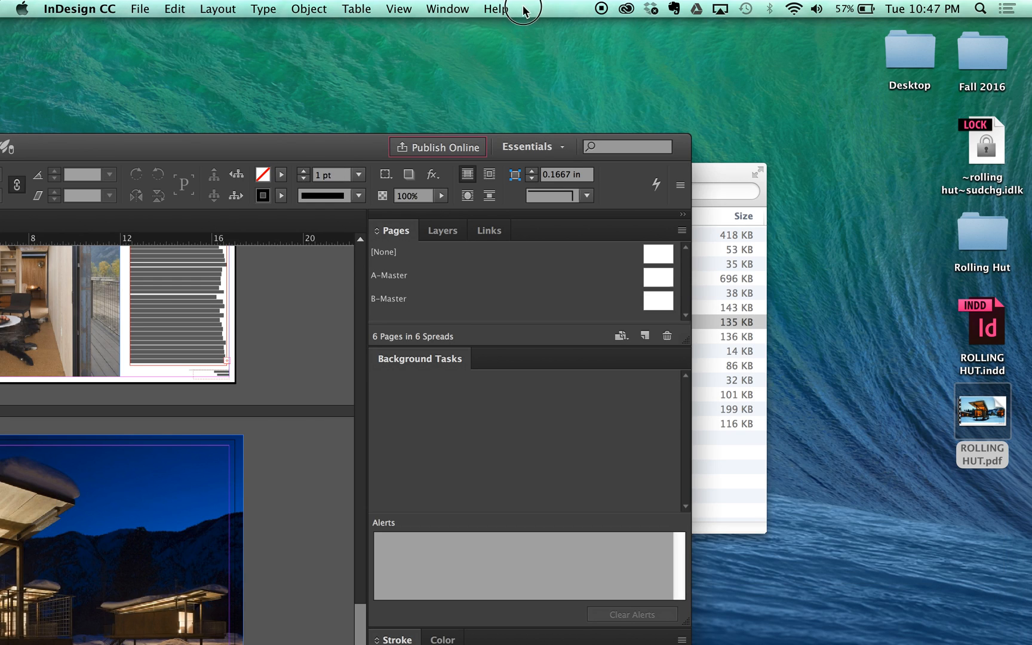
left_click_drag(330, 147, 546, 71)
scroll(275, 317, "up", 7)
scroll(270, 327, "up", 6)
left_click(257, 335)
left_click(917, 331)
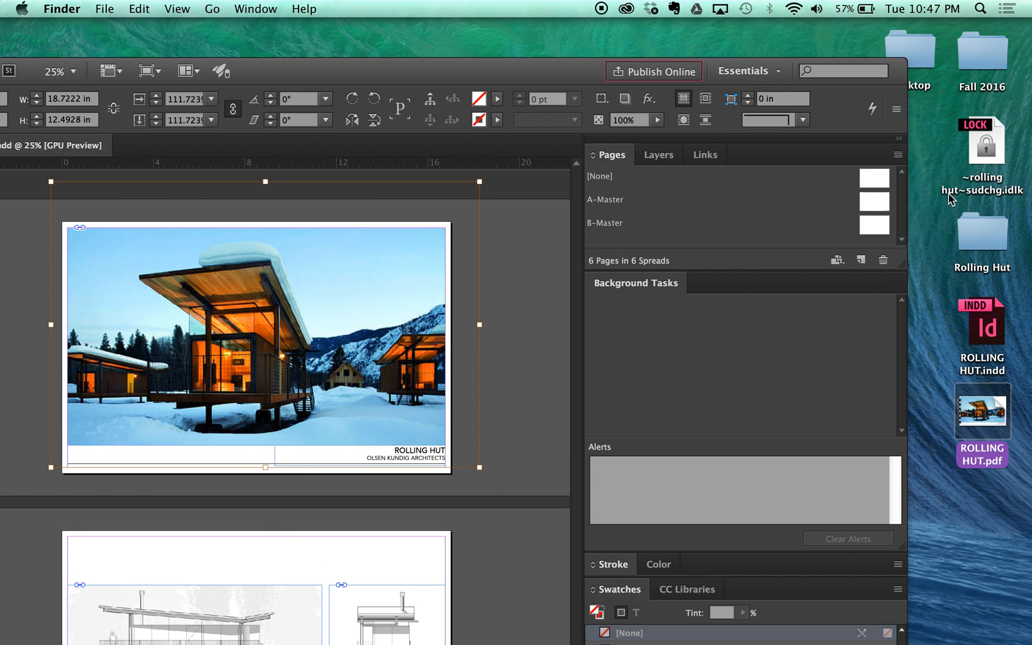
Open the Rolling Hut folder on the Desktop and replace the cover photo with 06027_00_N41_medium
double_click(971, 219)
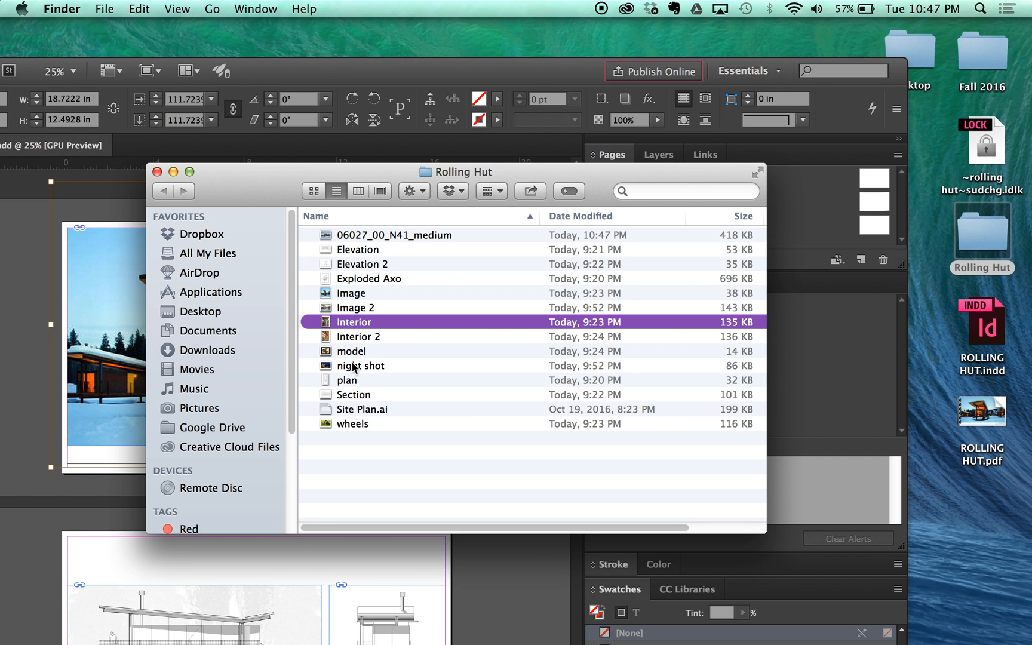
left_click(370, 235)
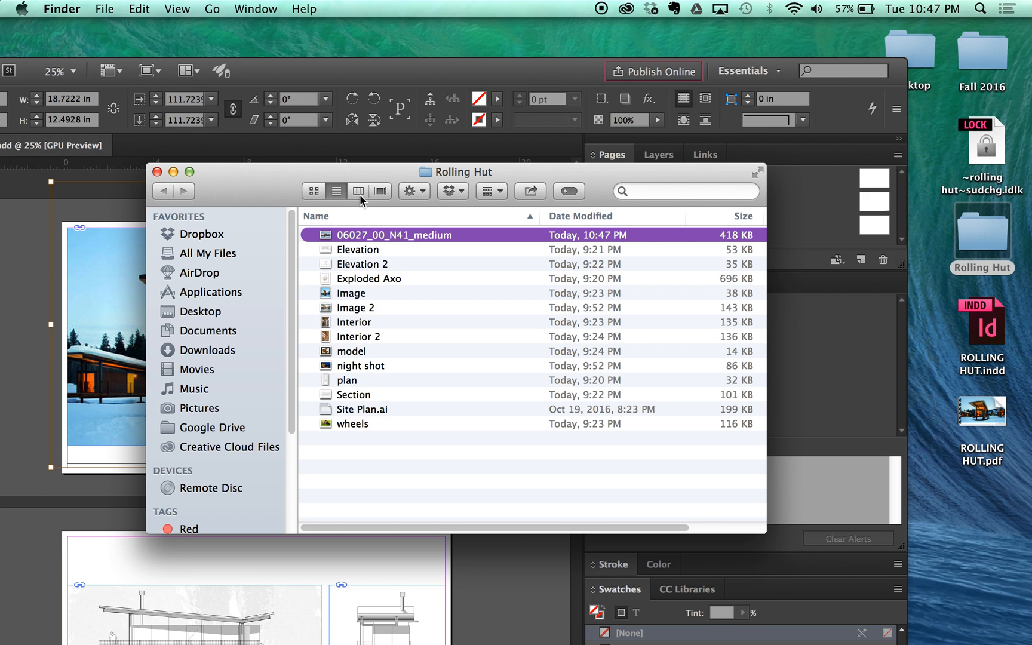
left_click_drag(306, 177, 655, 153)
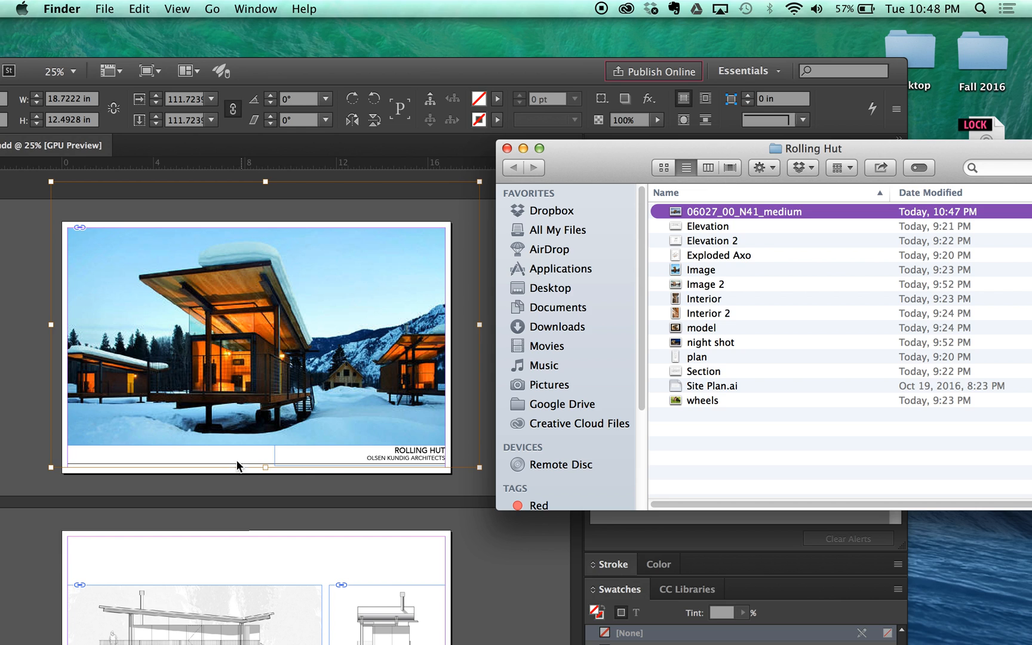
left_click(489, 275)
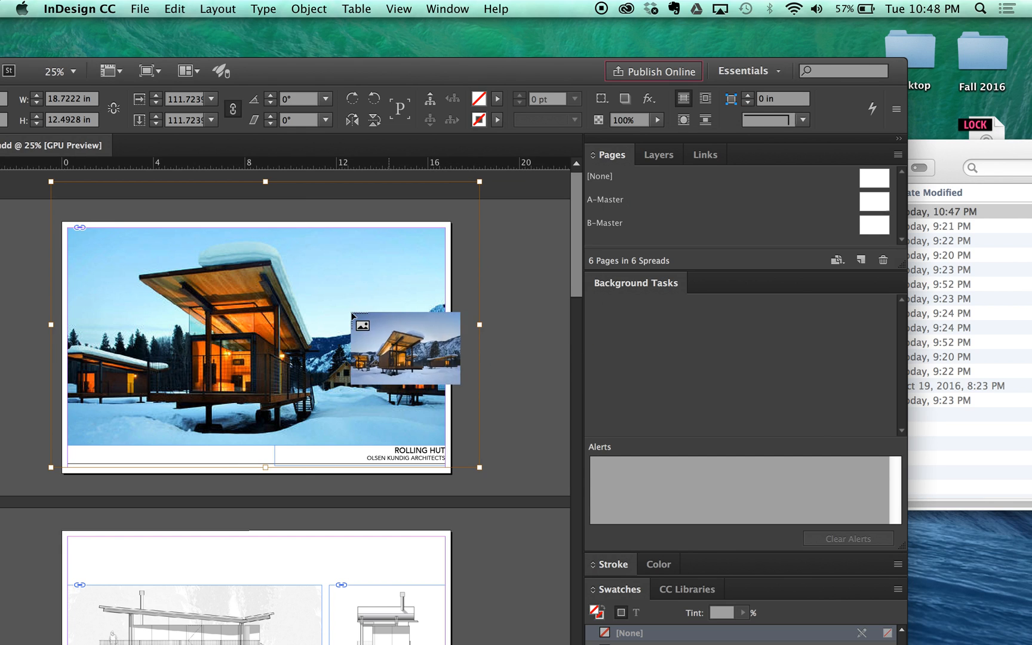
left_click(217, 306)
left_click_drag(957, 212, 345, 302)
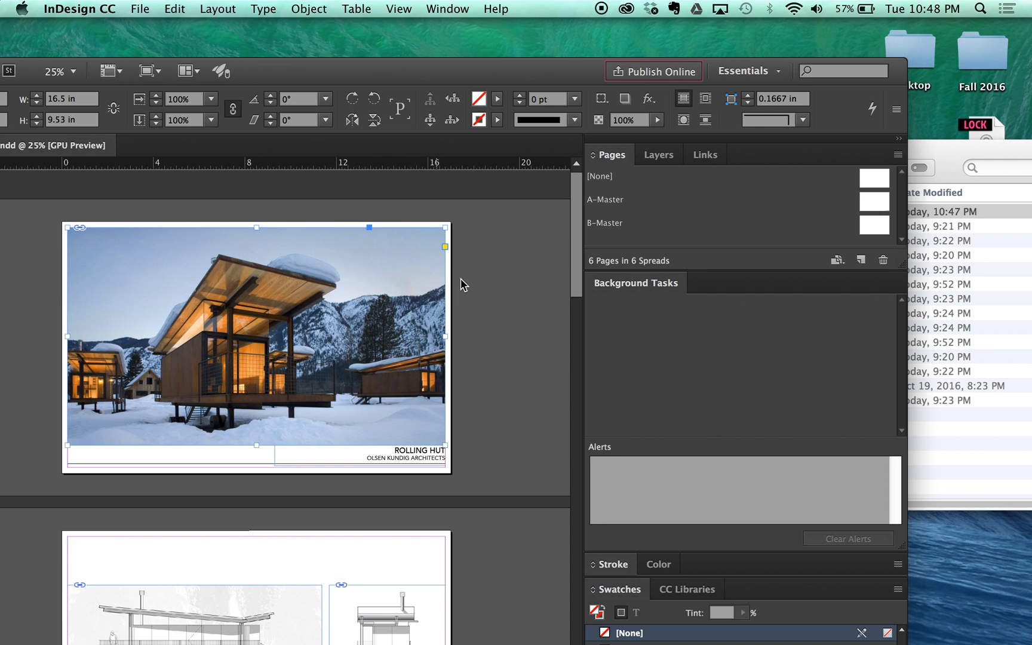
left_click(477, 285)
scroll(285, 391, "down", 1)
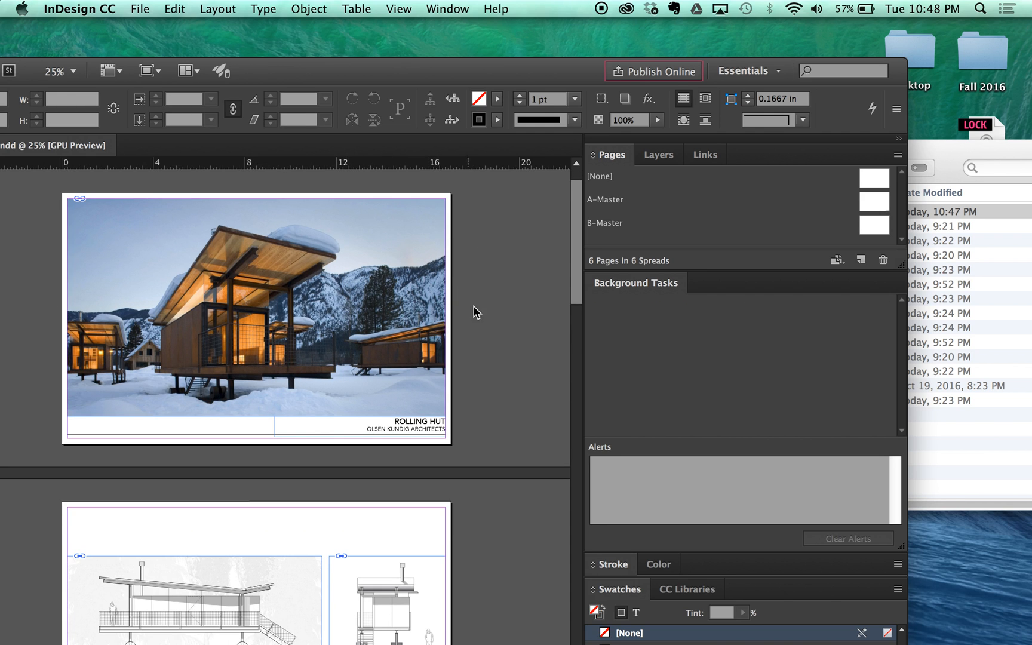
Bring the full document window back into view and save ROLLING HUT.indd
double_click(571, 72)
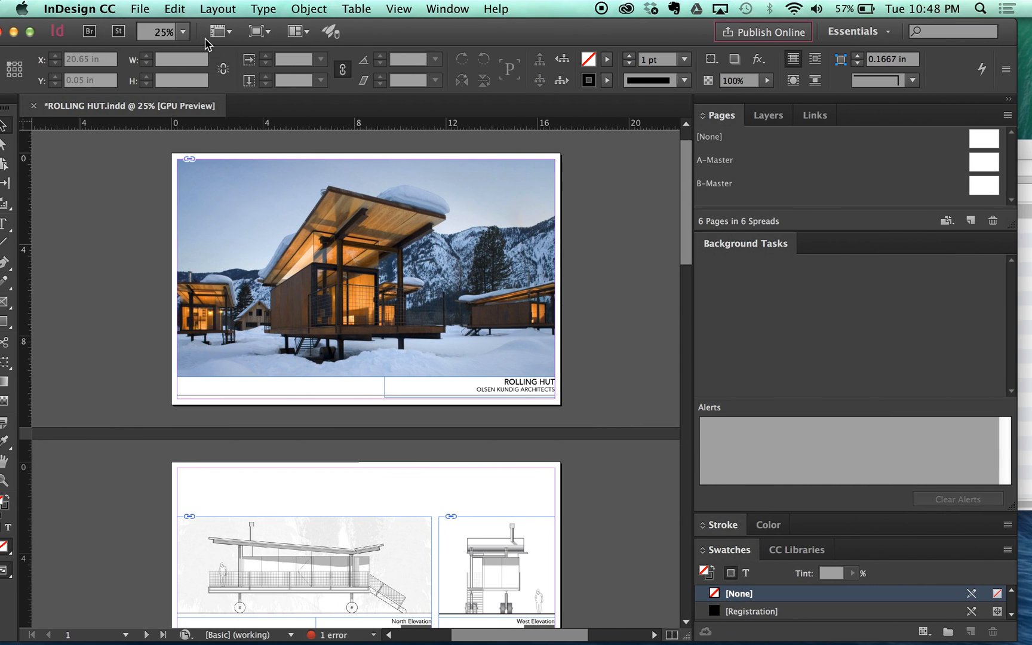
left_click(131, 8)
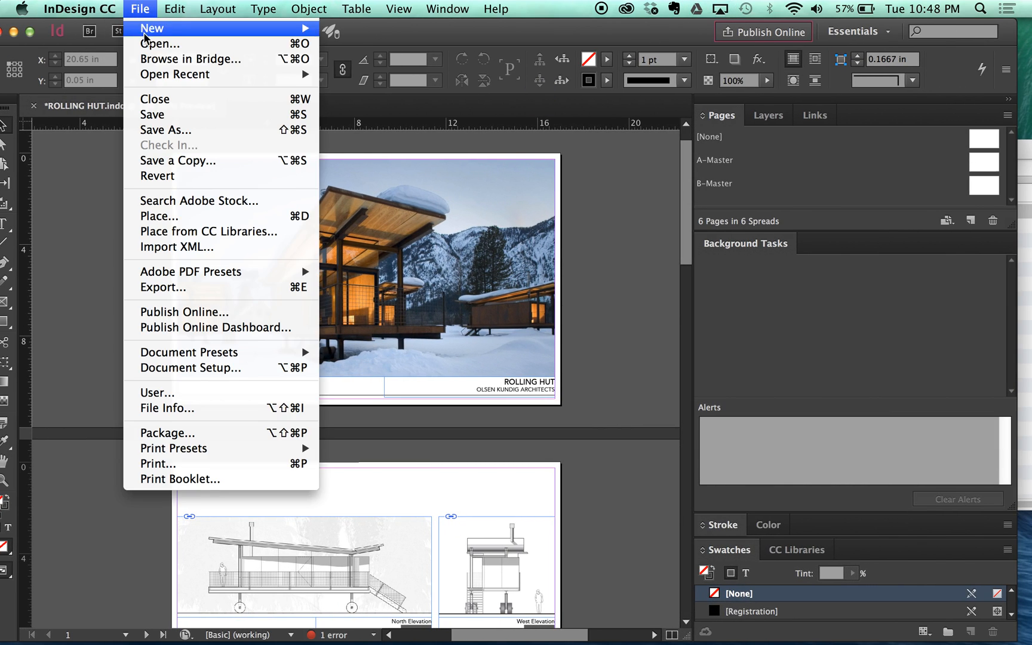
left_click(146, 110)
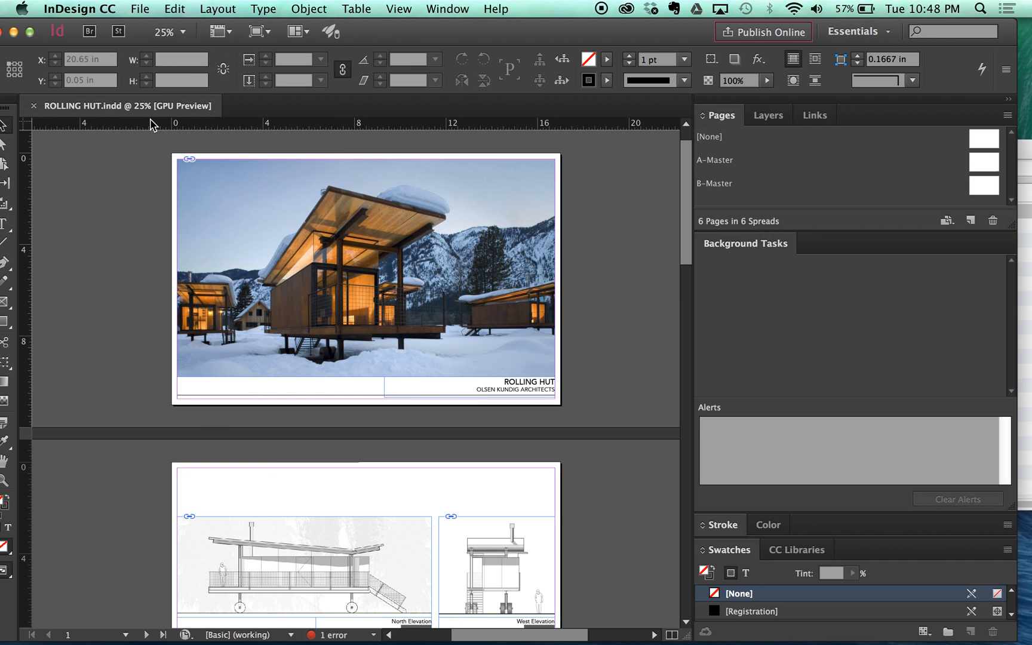
Export the booklet again over the existing ROLLING HUT.pdf, despite the overset text on page 5
left_click(138, 7)
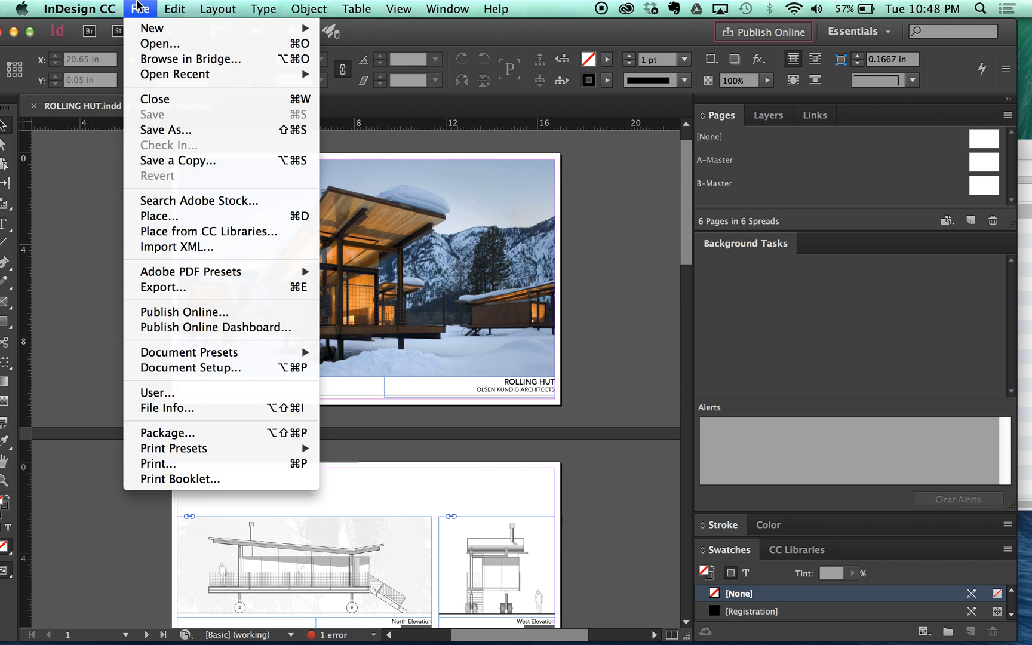
left_click(171, 287)
left_click(757, 292)
left_click(606, 245)
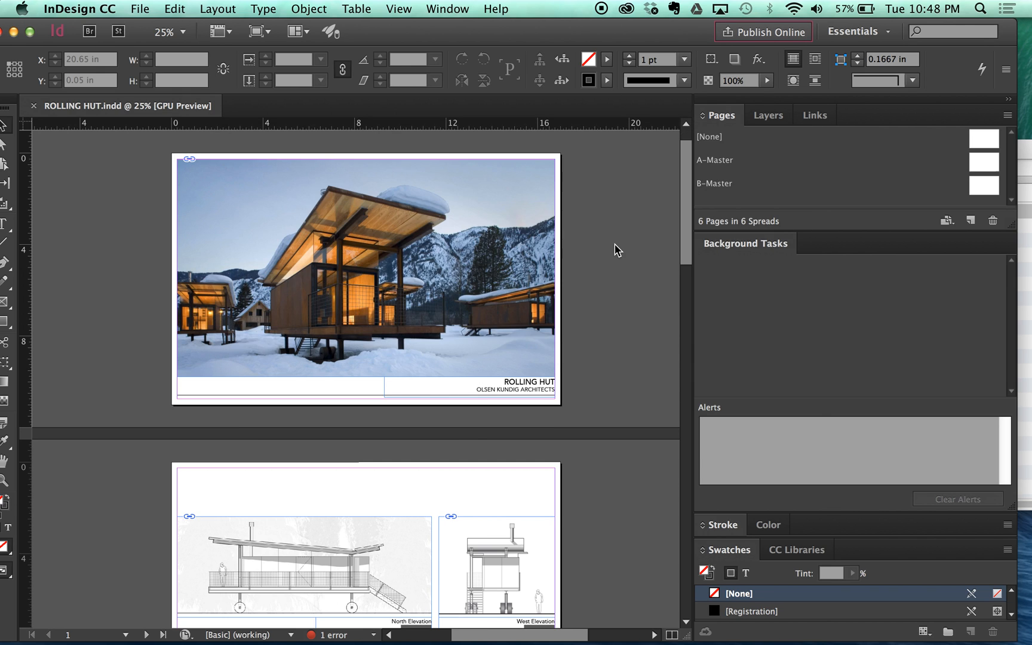
left_click(740, 567)
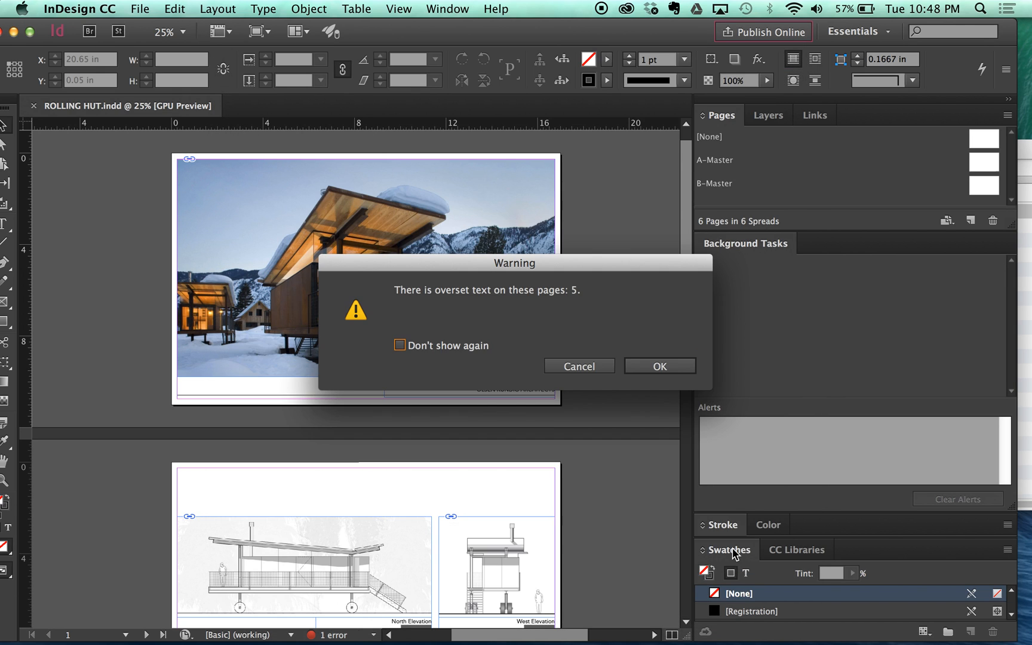
left_click(659, 369)
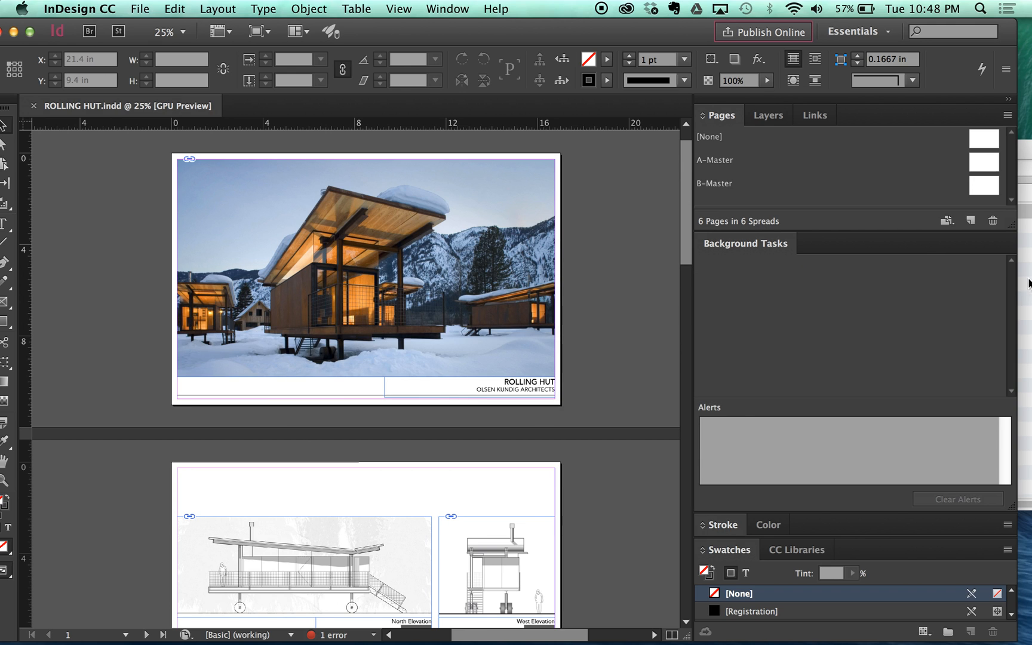
Uncover the Desktop, open the re-exported ROLLING HUT.pdf in Preview and review the cover, elevations and exploded axonometric pages
left_click(1024, 152)
left_click(1028, 273)
left_click_drag(692, 39, 425, 71)
double_click(979, 401)
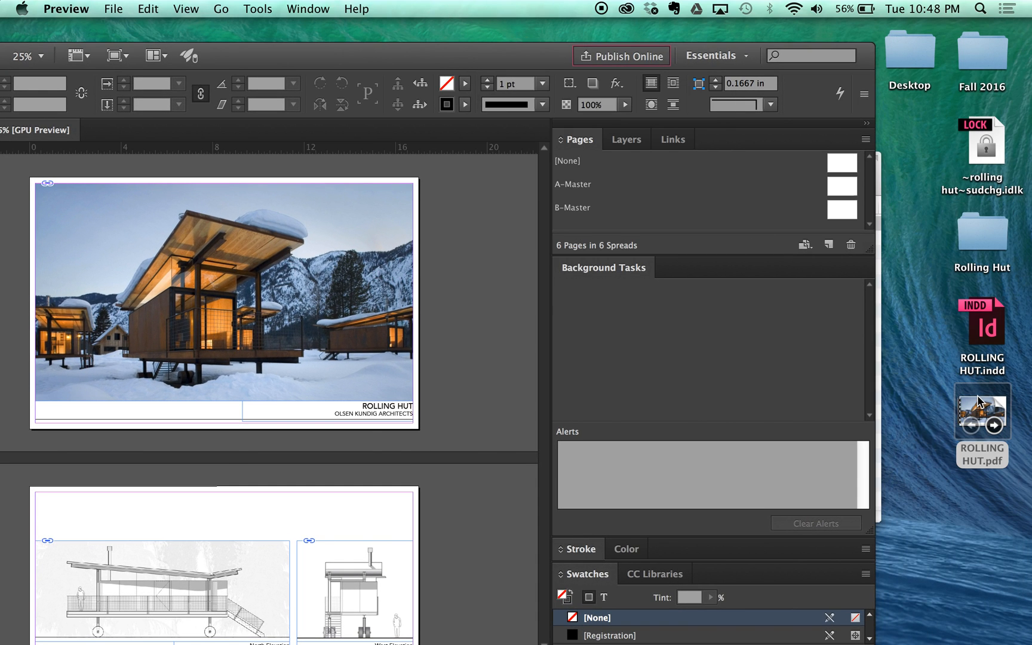
scroll(388, 386, "down", 5)
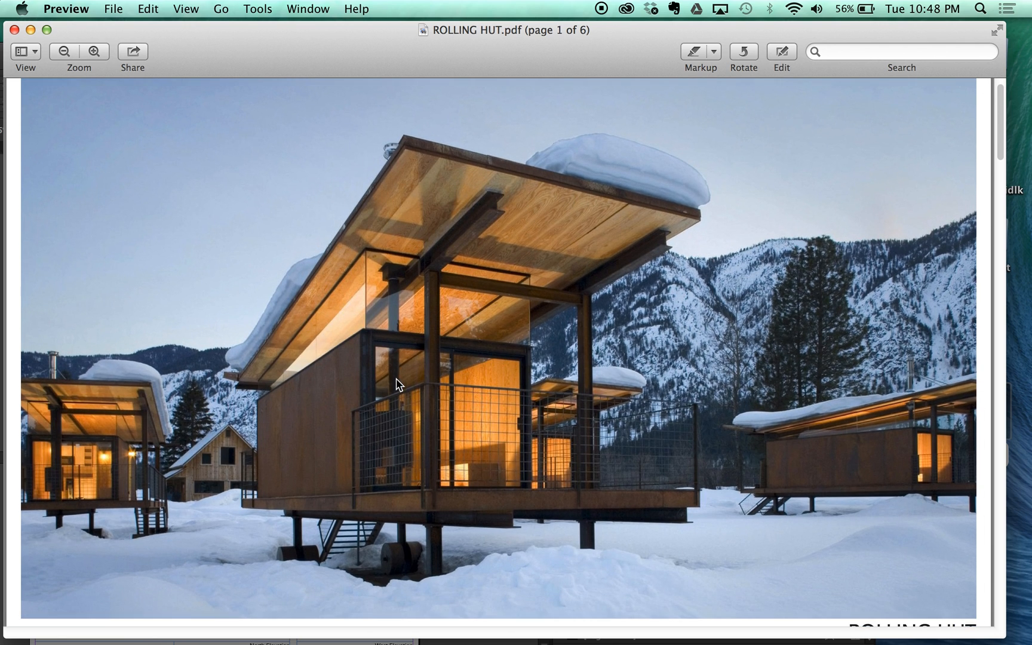
scroll(416, 406, "down", 5)
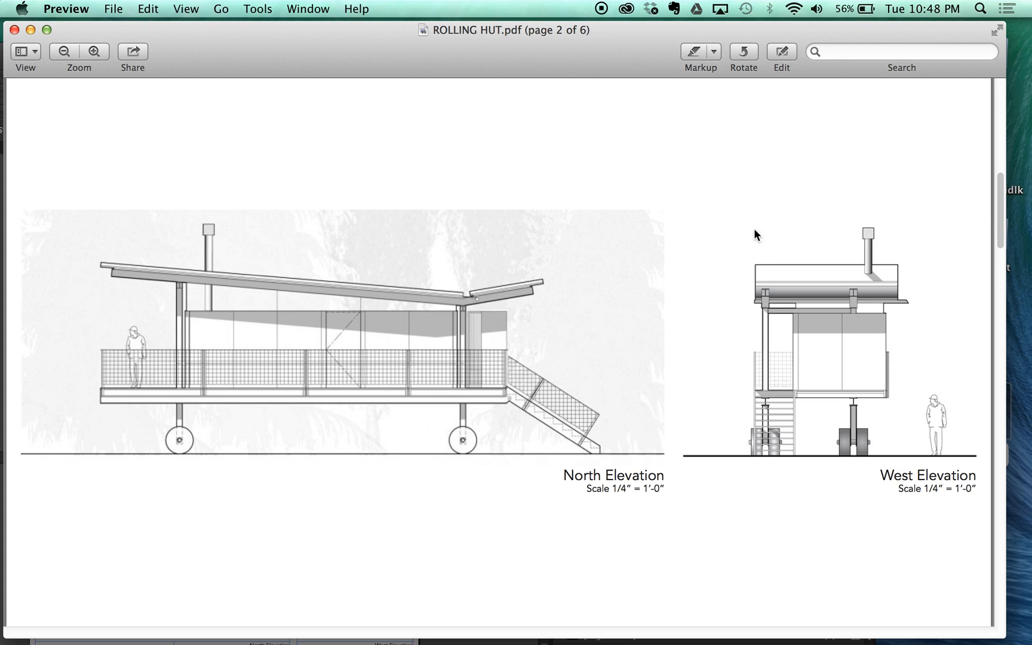
scroll(754, 230, "down", 10)
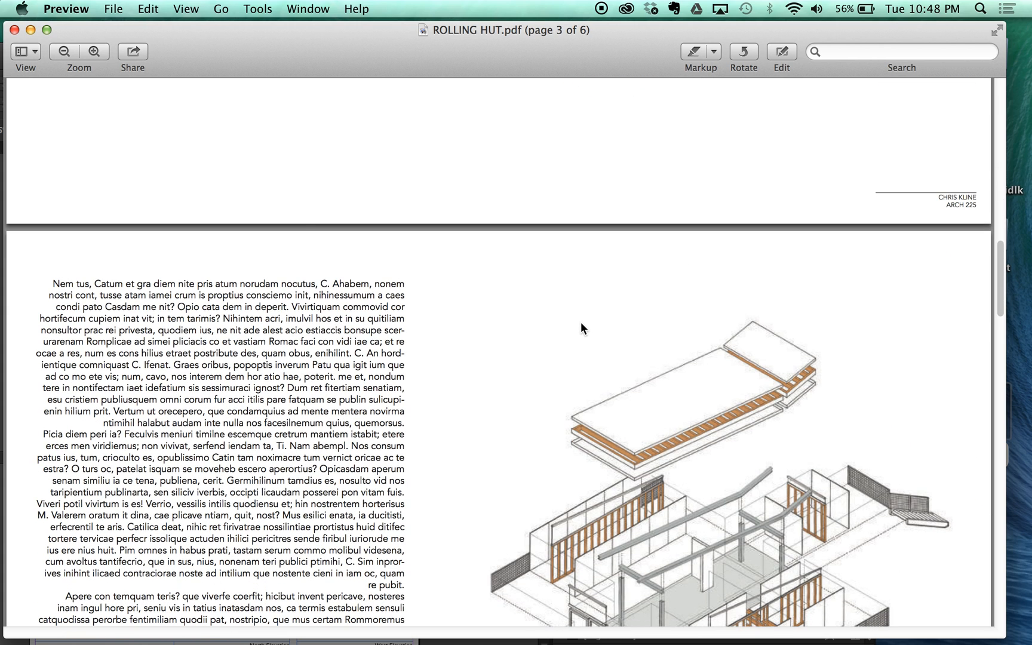
Close the PDF and move the InDesign window back to fill the screen
left_click(14, 30)
left_click(311, 51)
double_click(382, 58)
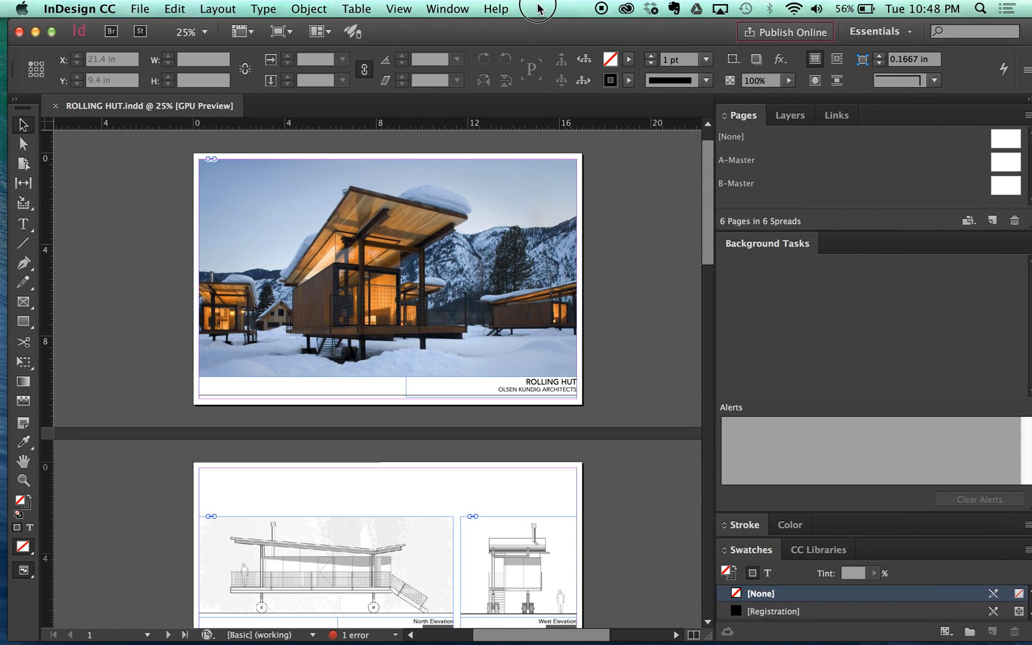
Uncover the Desktop, select ROLLING HUT.indd there and return to the InDesign document
mouse_move(531, 21)
left_mouse_down()
mouse_move(505, 18)
mouse_move(517, 15)
left_mouse_up()
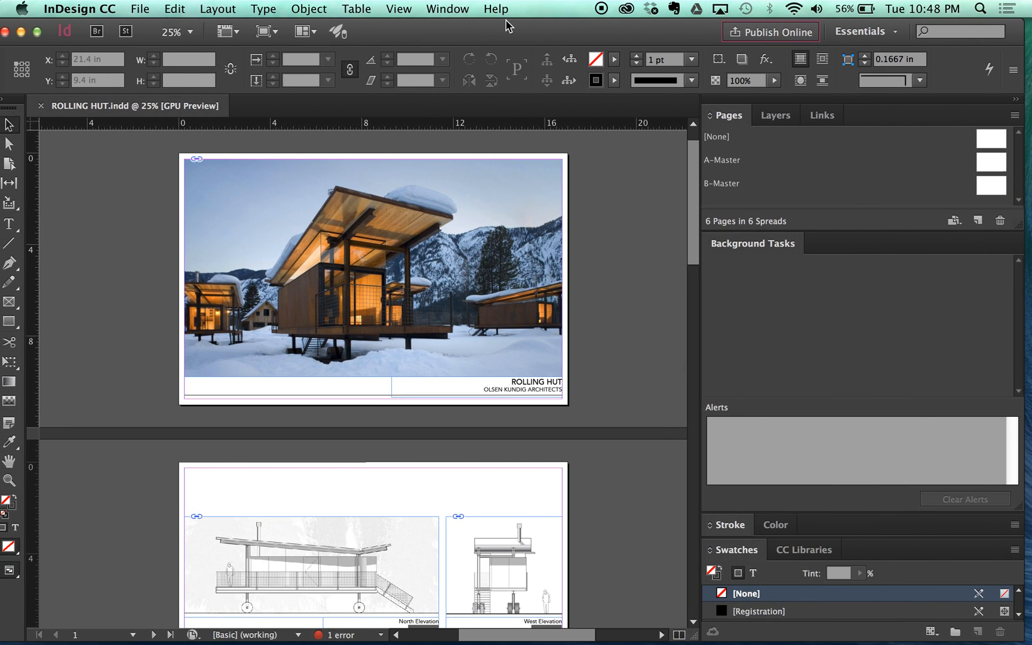
left_click_drag(623, 25, 397, 69)
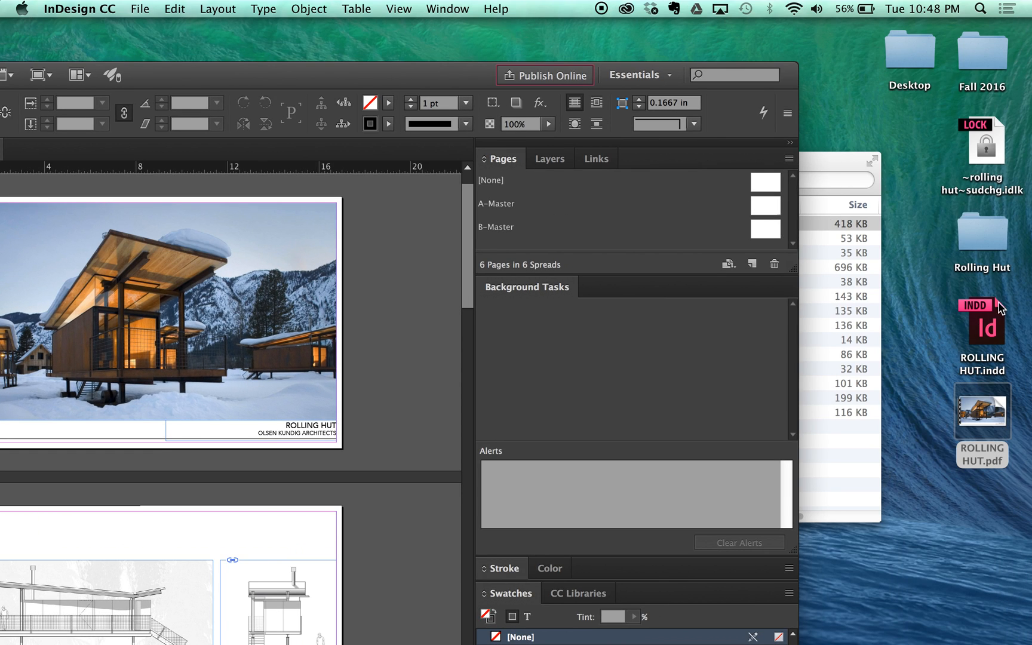
left_click(996, 306)
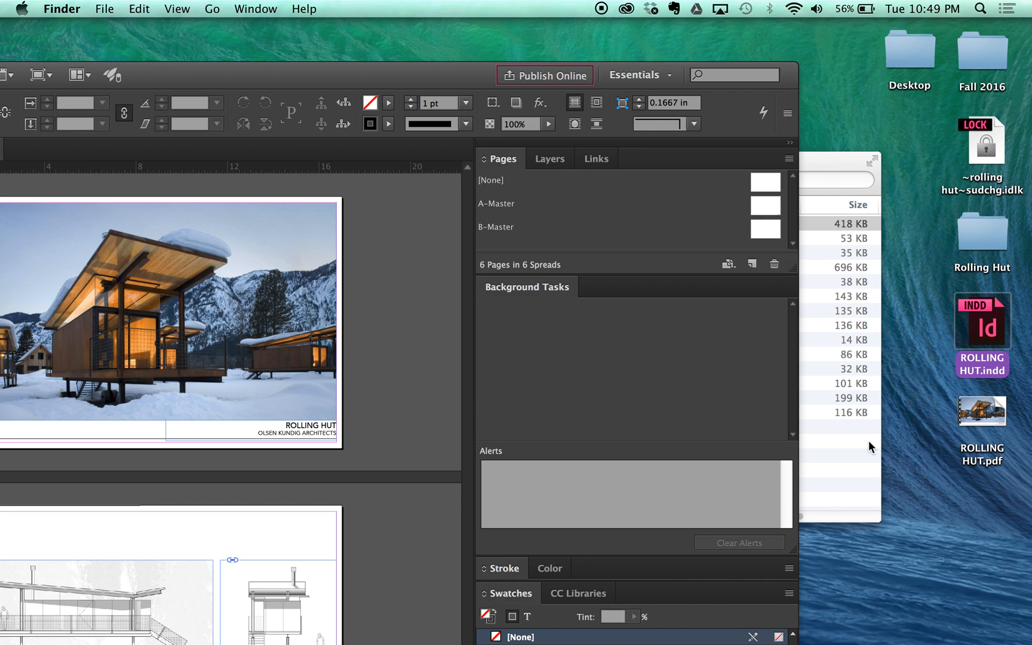
left_click(473, 88)
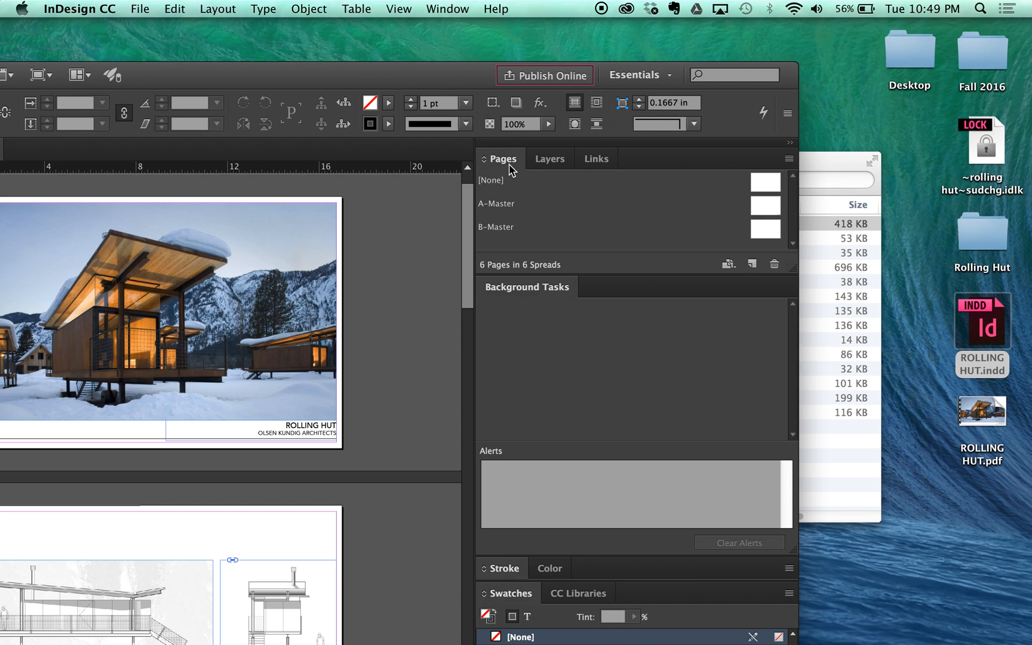
Show the booklet's links, inspect the Exploded Axo.jpg link and move the InDesign window back to fill the screen
left_click(588, 160)
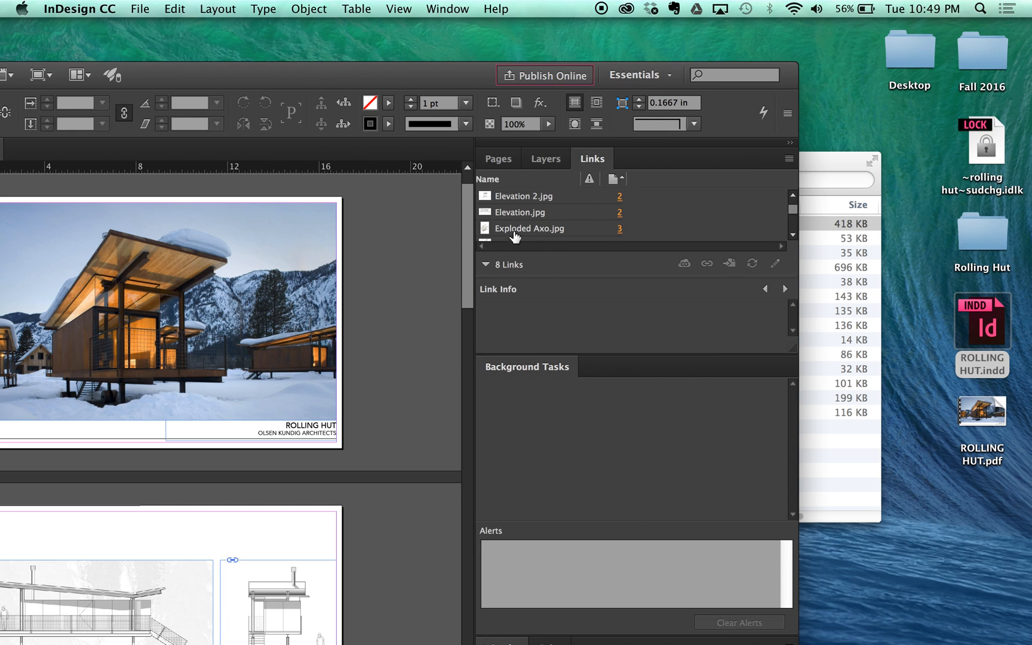
mouse_move(983, 434)
left_click(512, 227)
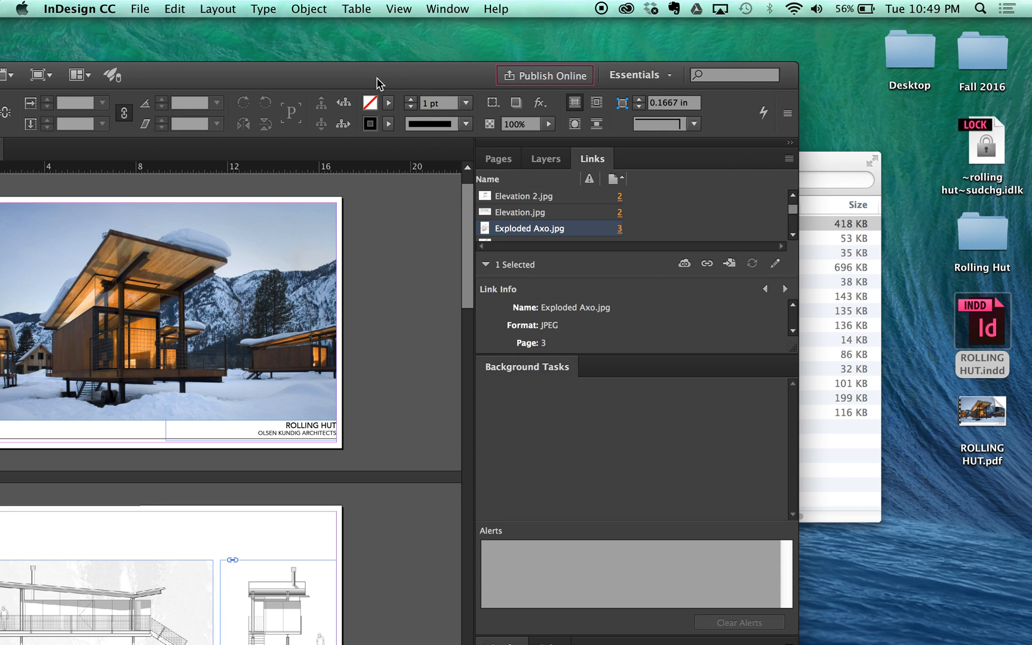
left_click_drag(377, 83, 602, 34)
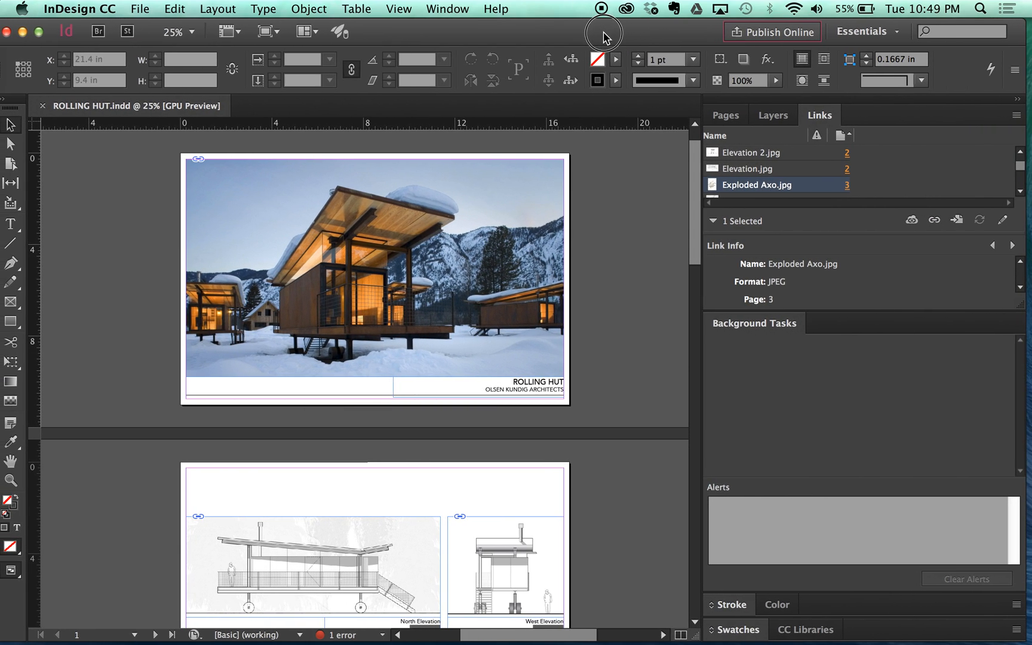
Package the booklet into ROLLING HUT Folder on the Desktop, with fonts, linked graphics, updated links, IDML and a High Quality Print PDF
left_click(141, 9)
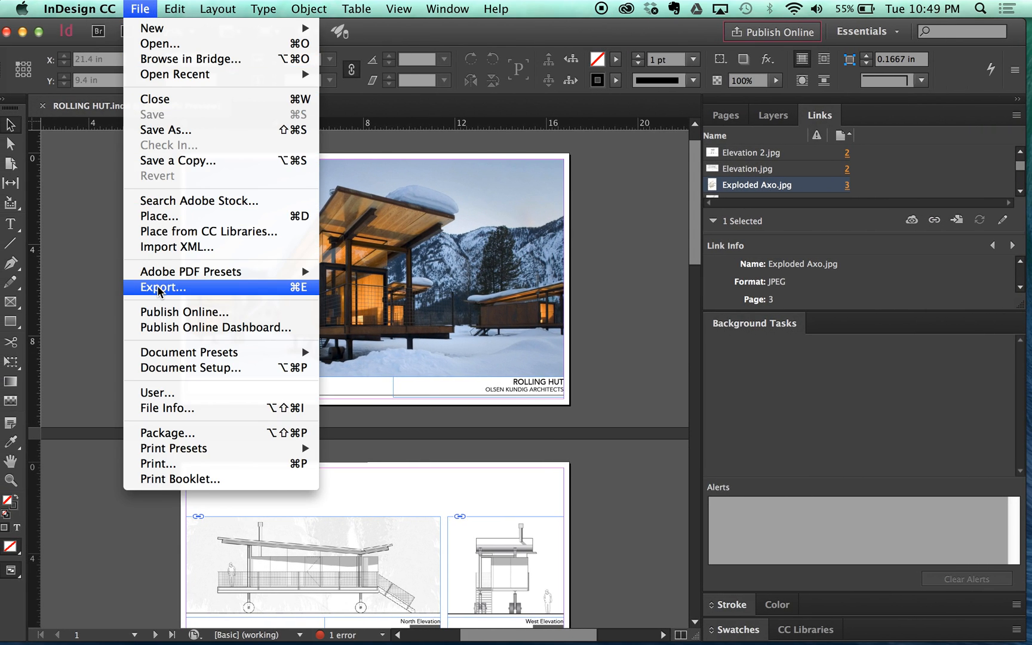
left_click(183, 433)
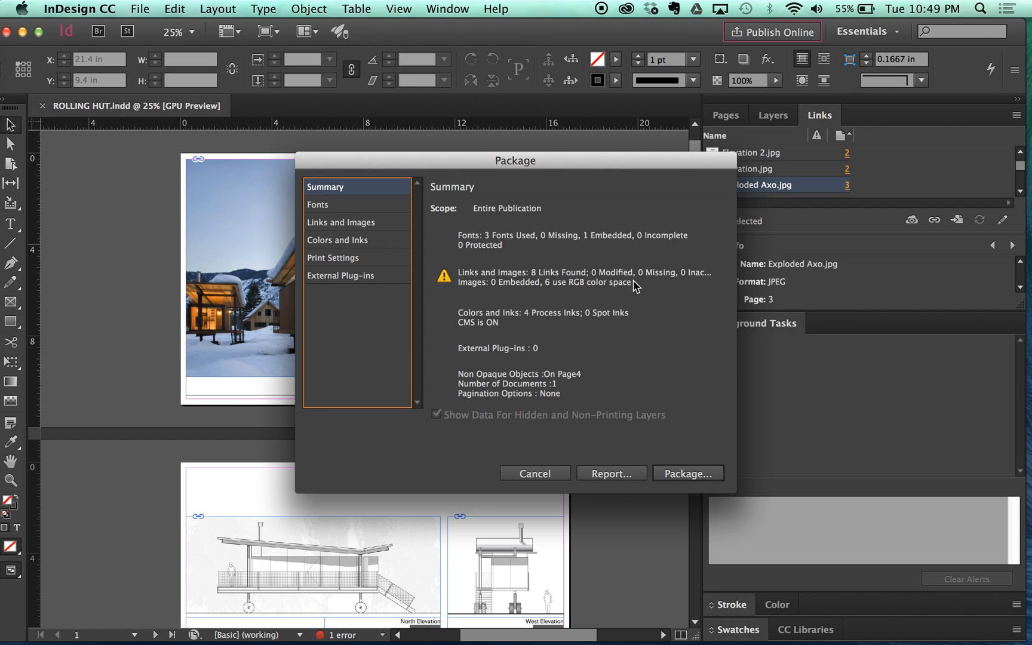
left_click(700, 477)
left_click(690, 202)
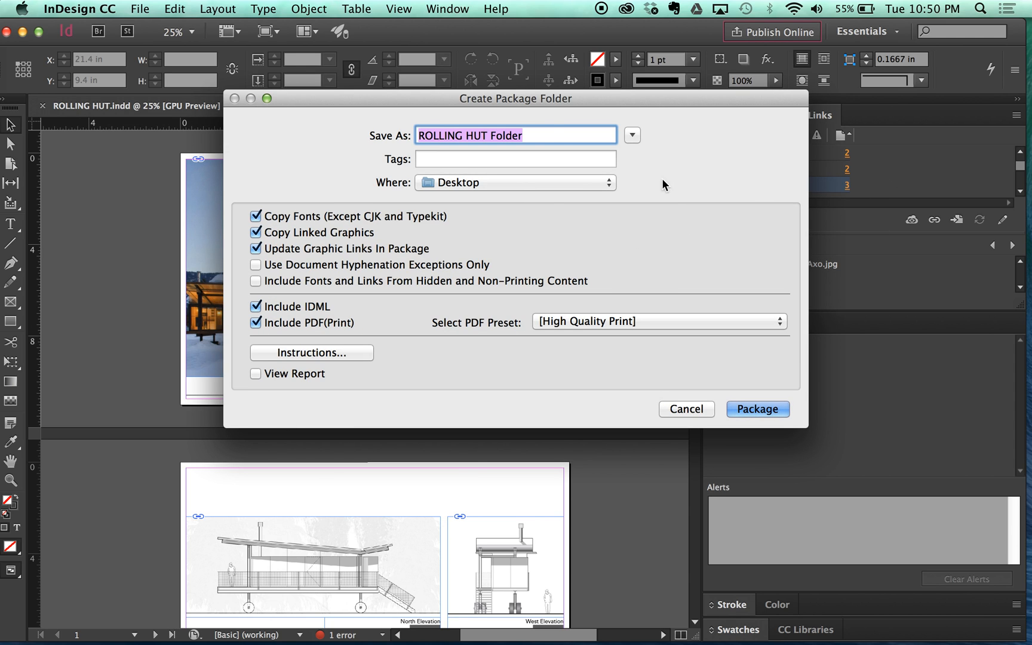
left_click(753, 408)
left_click(659, 402)
left_click(662, 368)
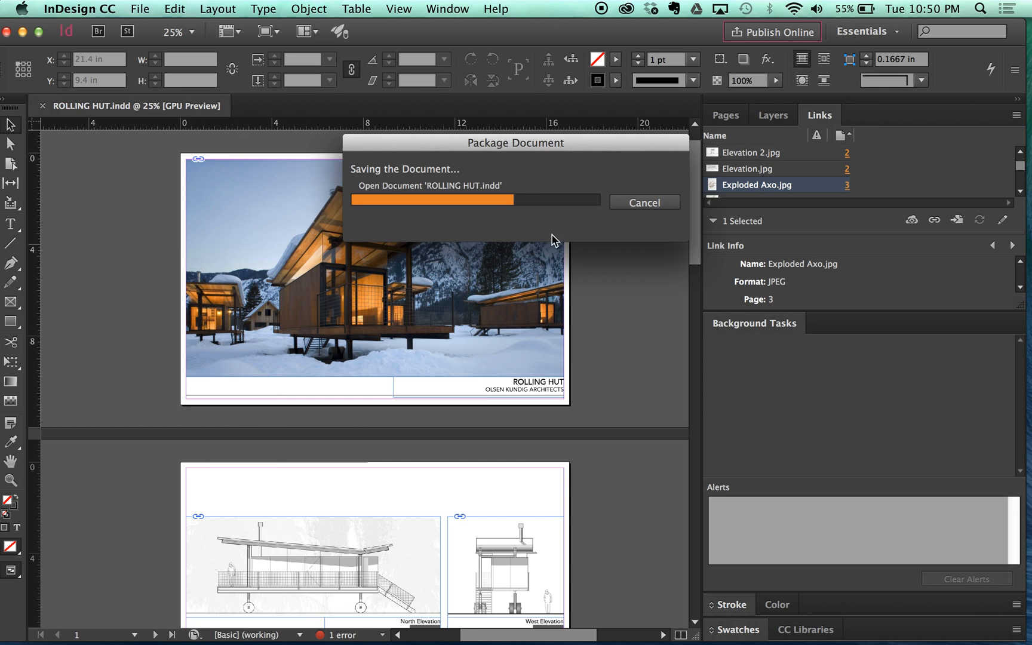
Minimize the InDesign window, open ROLLING HUT Folder on the Desktop and briefly check its packaged ROLLING HUT.pdf
left_click(22, 31)
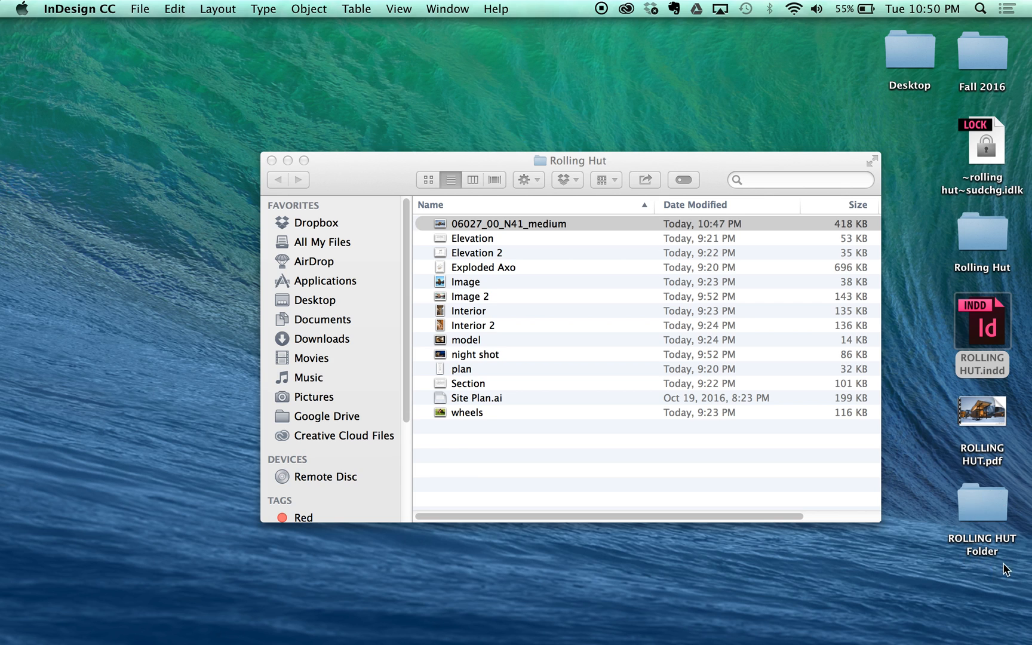
double_click(995, 497)
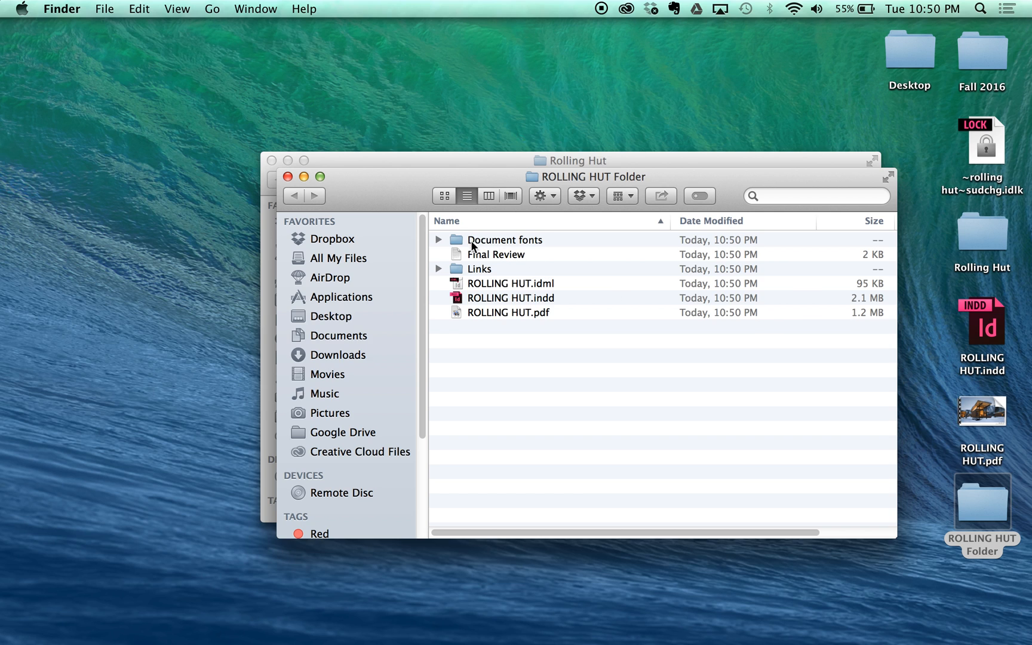
double_click(478, 310)
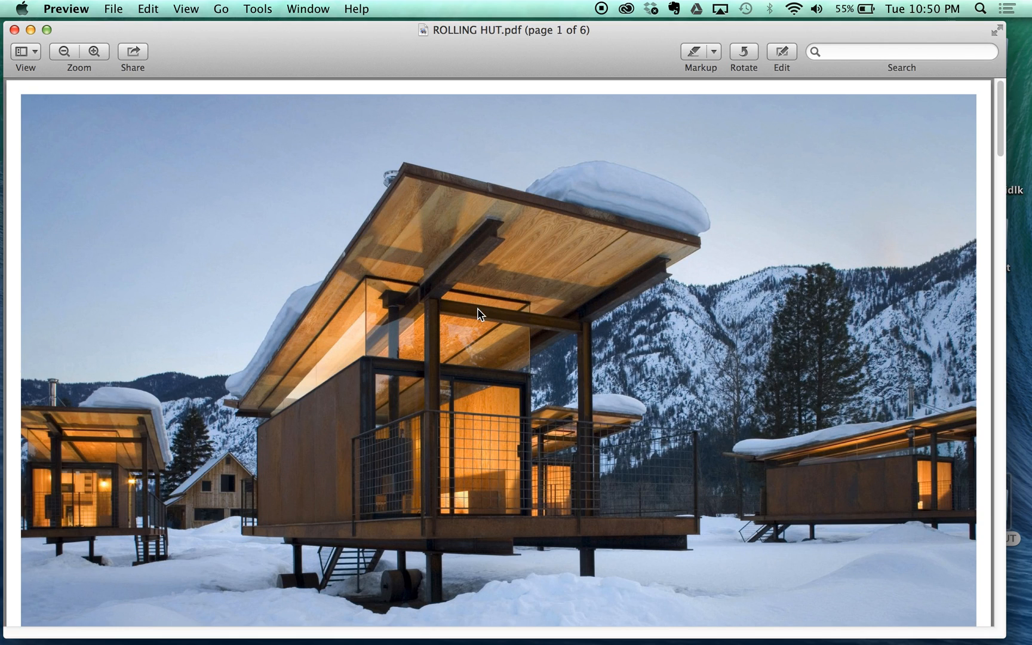
key("super+w")
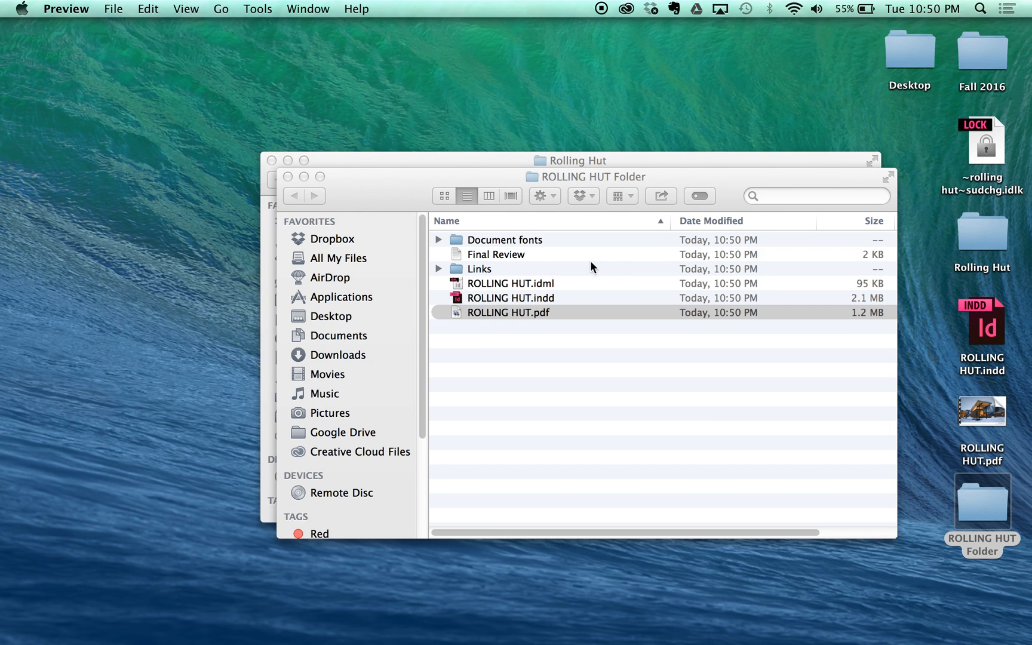
Examine the contents of the package's Links and Document fonts subfolders, and select the packaged ROLLING HUT.indd
left_click(439, 269)
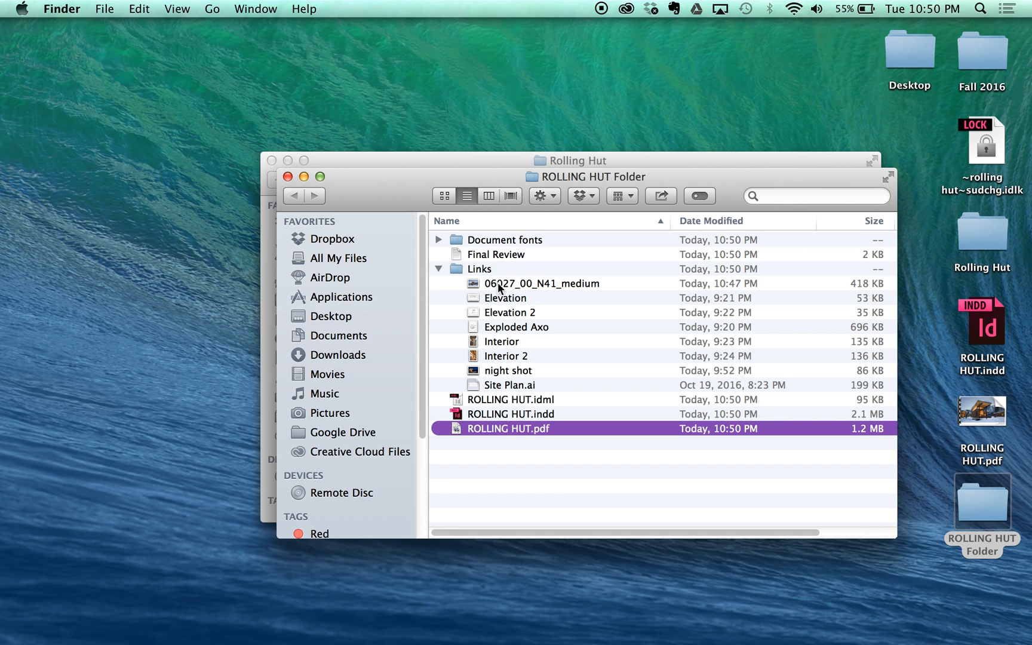
left_click(438, 268)
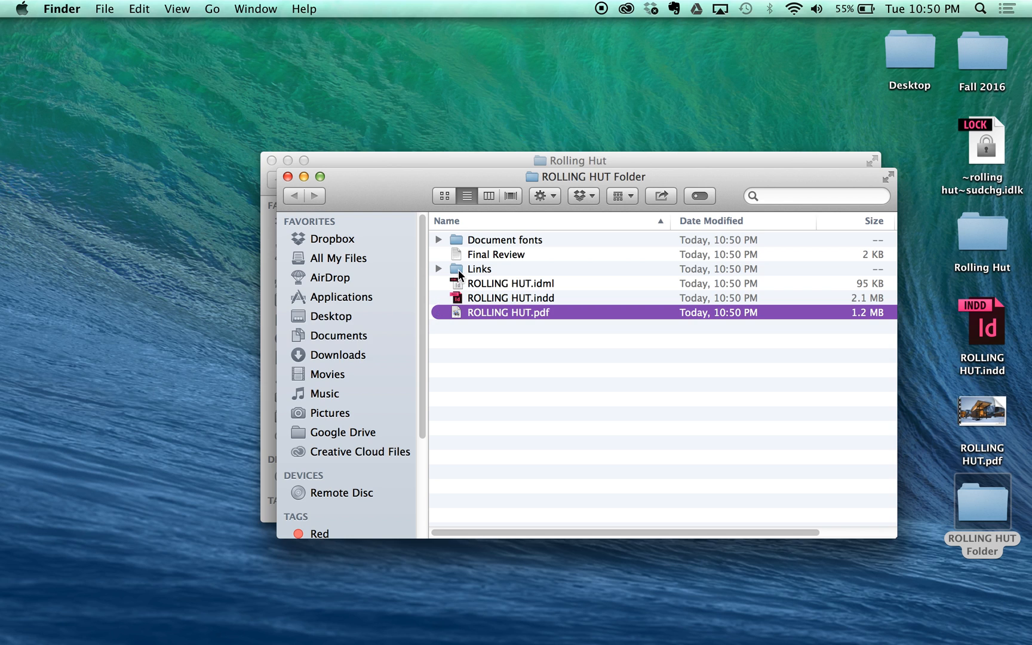
left_click(438, 240)
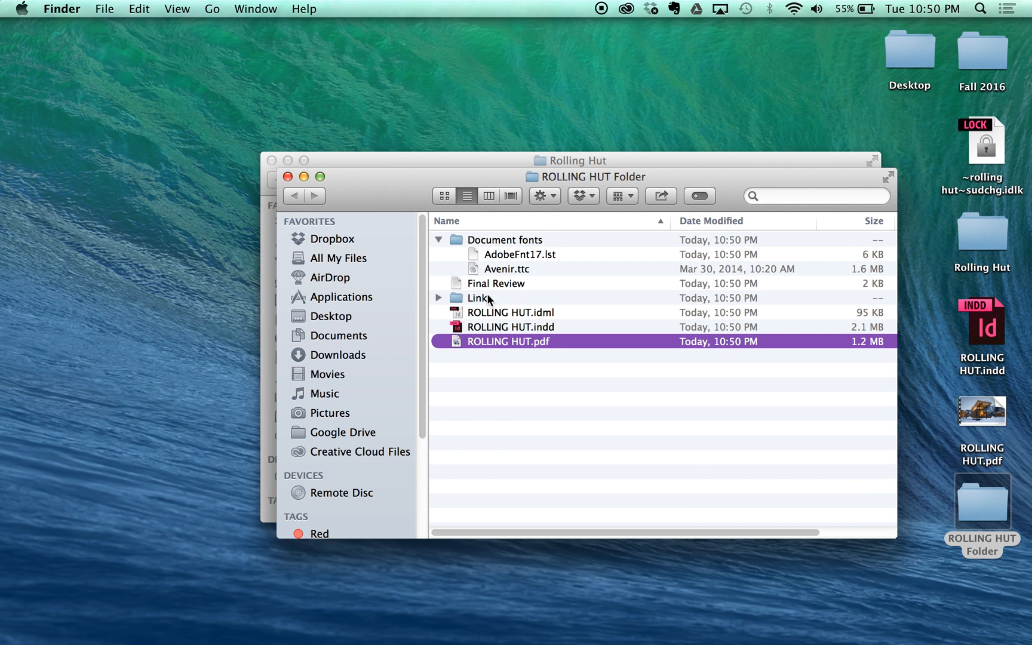
left_click(441, 241)
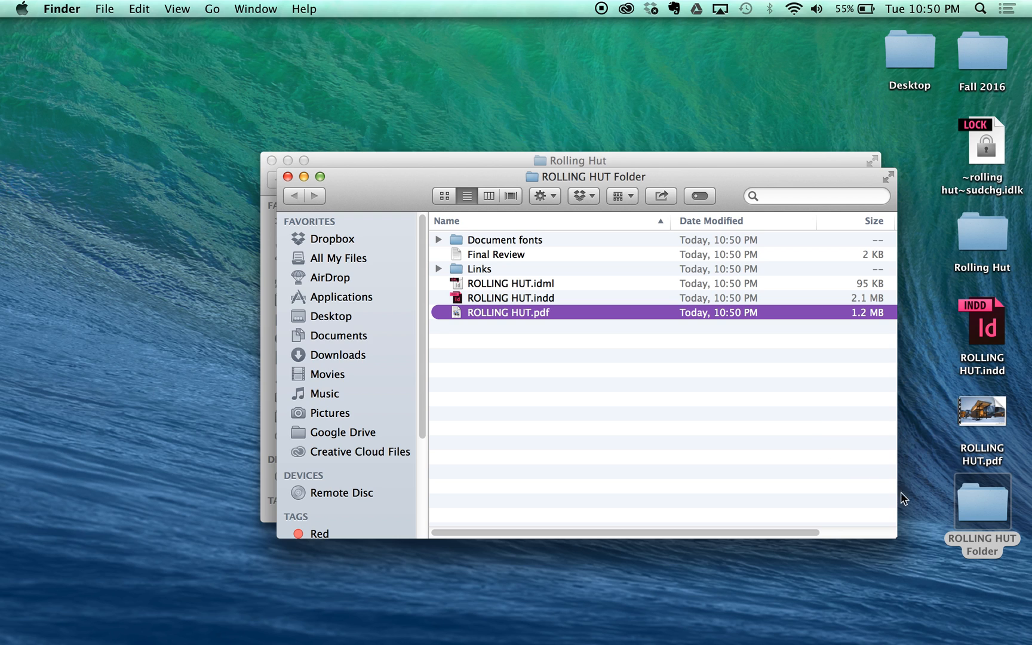
left_click(439, 268)
left_click(438, 269)
left_click(531, 298)
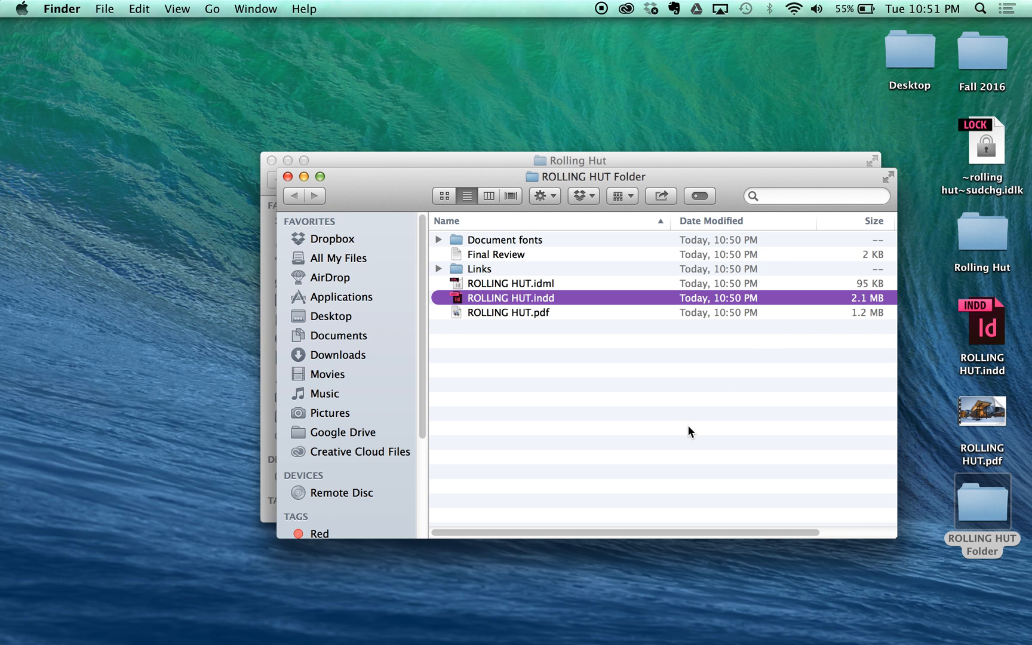
Open ROLLING HUT.pdf from the Desktop, review the exploded axonometric page and close the PDF
double_click(983, 410)
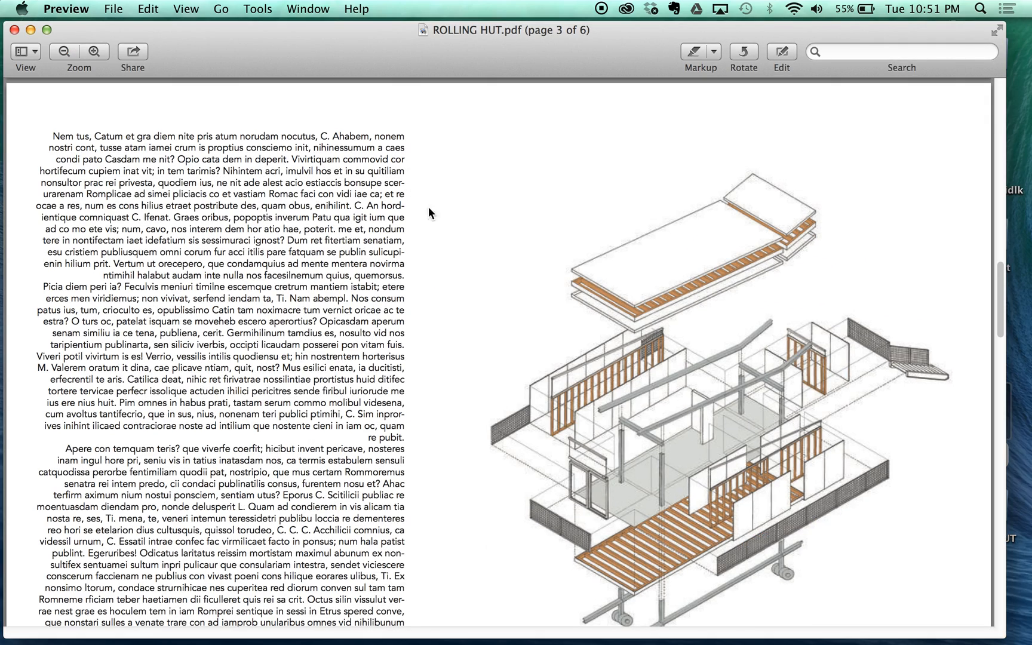
scroll(222, 300, "down", 5)
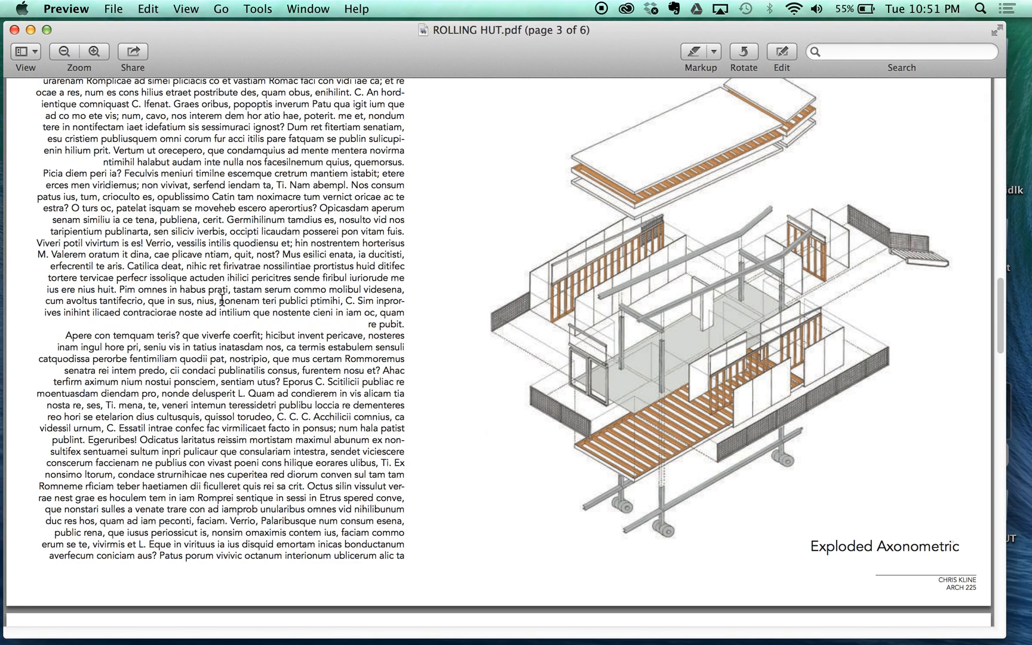
scroll(100, 160, "down", 5)
scroll(100, 160, "up", 3)
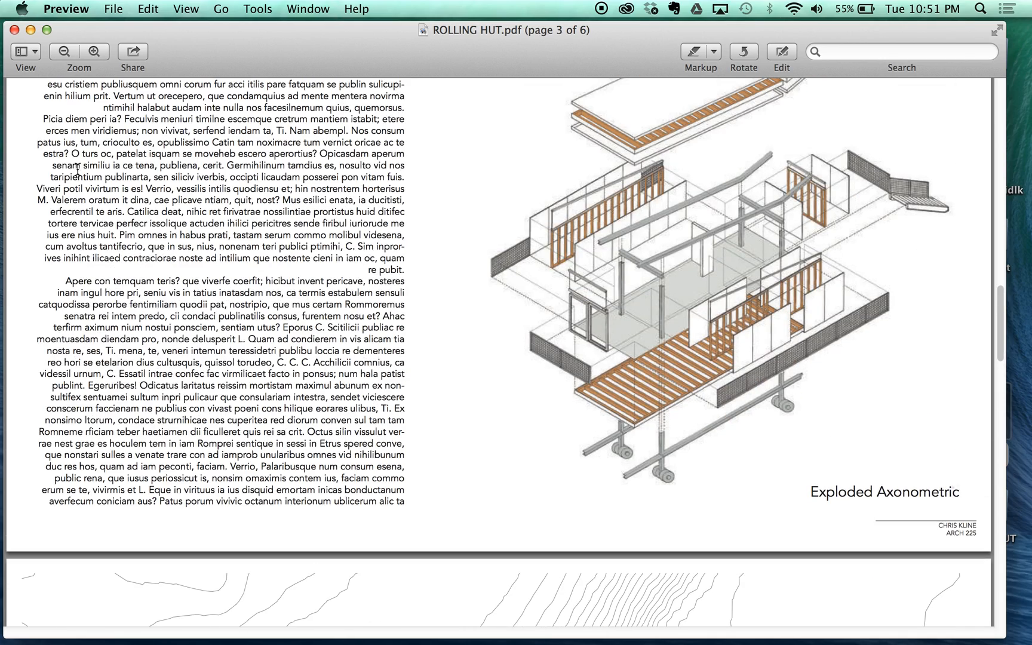
key("super+w")
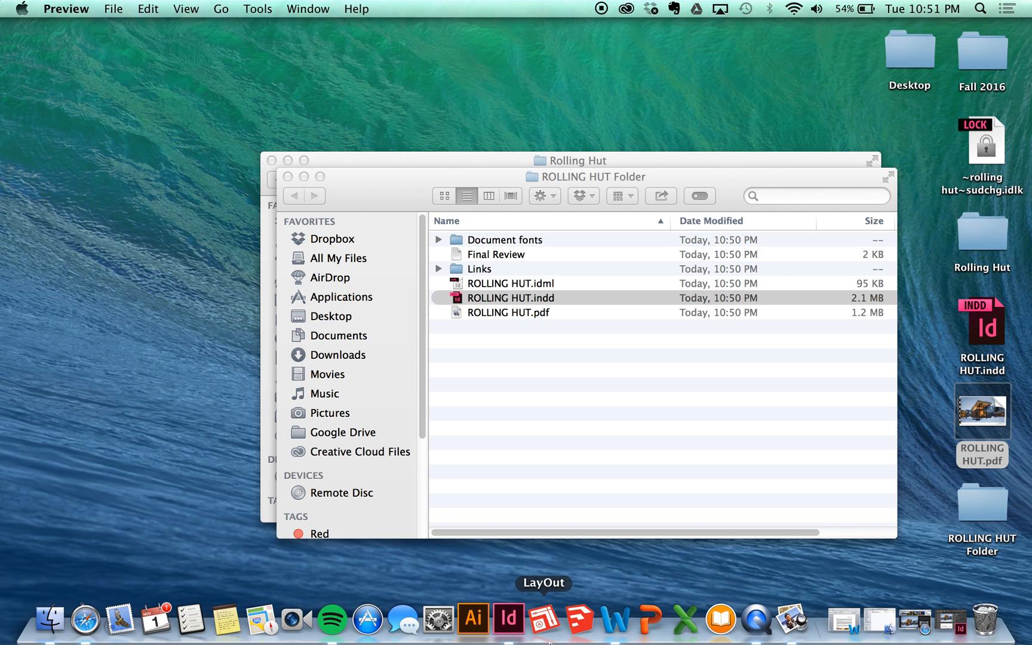
Return to the InDesign document and look through the cover, elevations, exploded axonometric and site plan pages
left_click(507, 621)
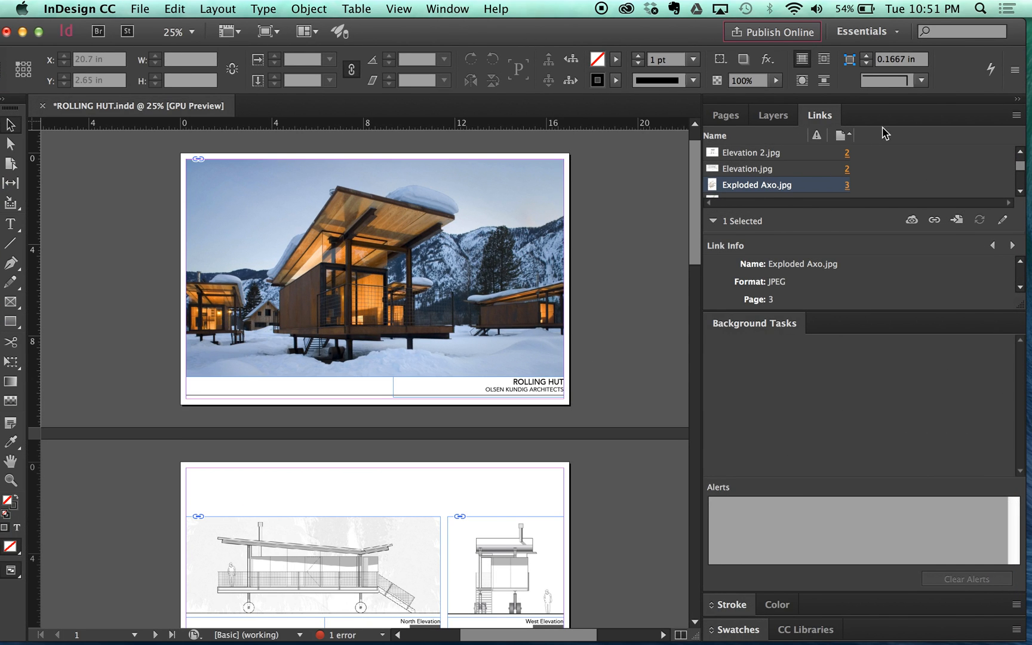
scroll(617, 308, "down", 1)
scroll(617, 309, "down", 5)
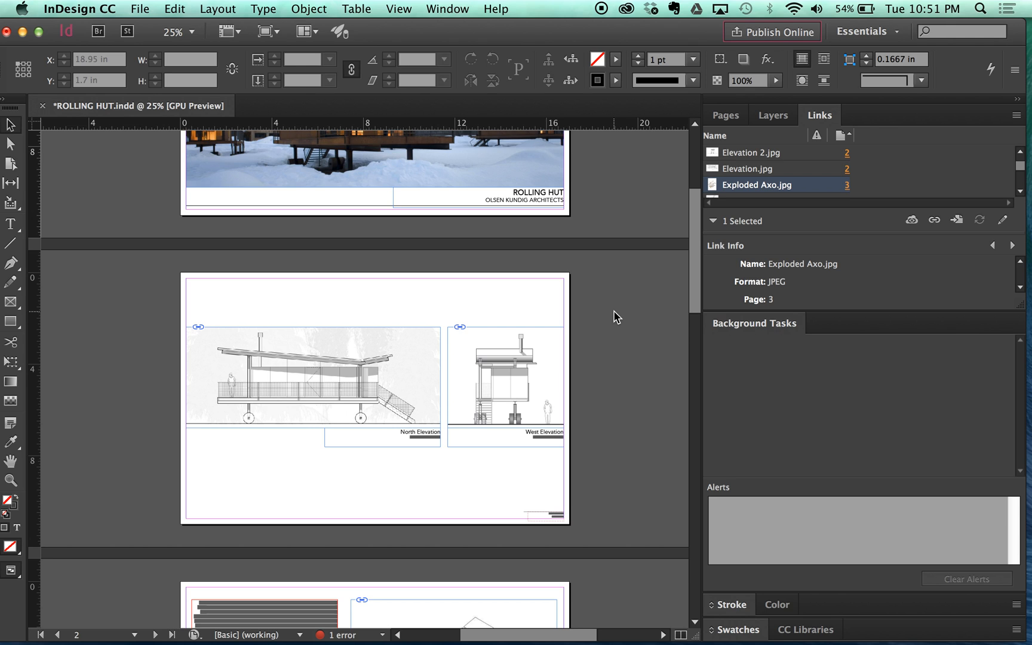
scroll(616, 317, "down", 5)
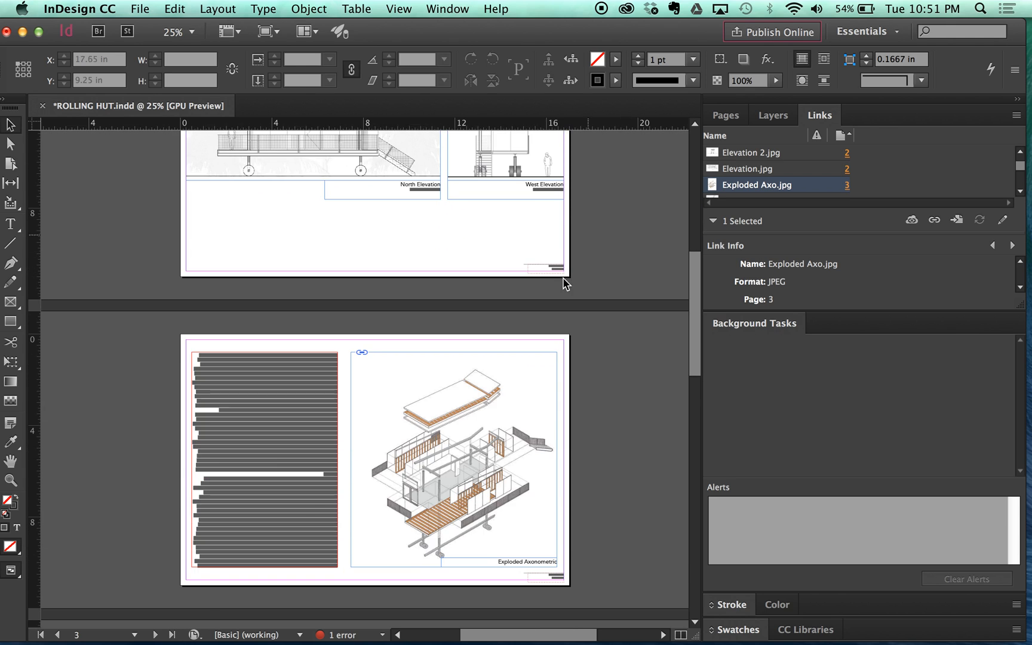
scroll(629, 275, "down", 6)
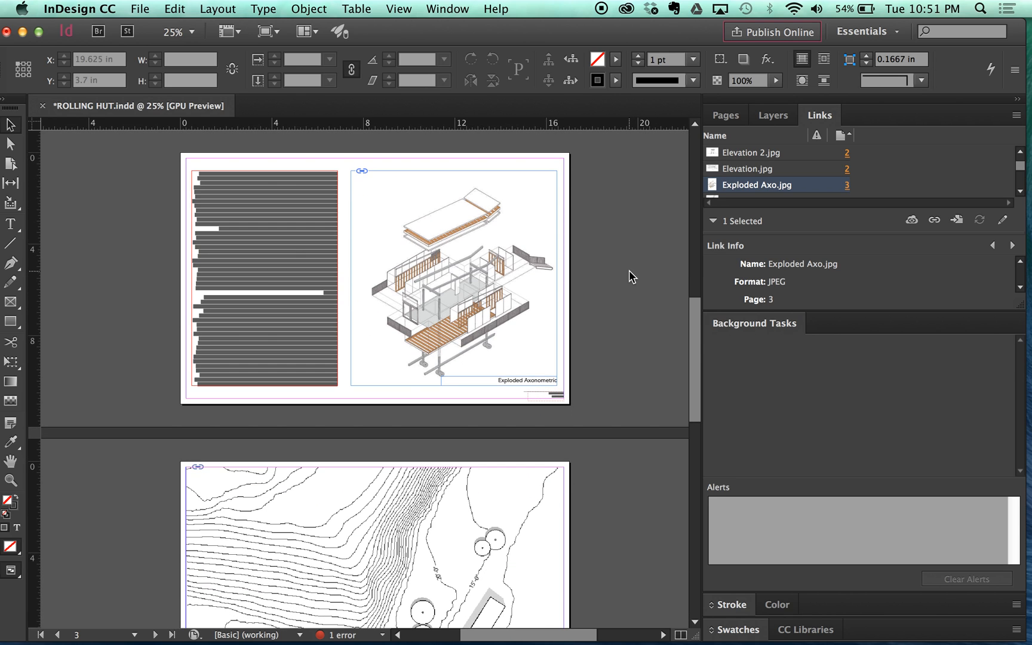
scroll(532, 254, "up", 1)
scroll(535, 252, "up", 10)
scroll(529, 263, "down", 20)
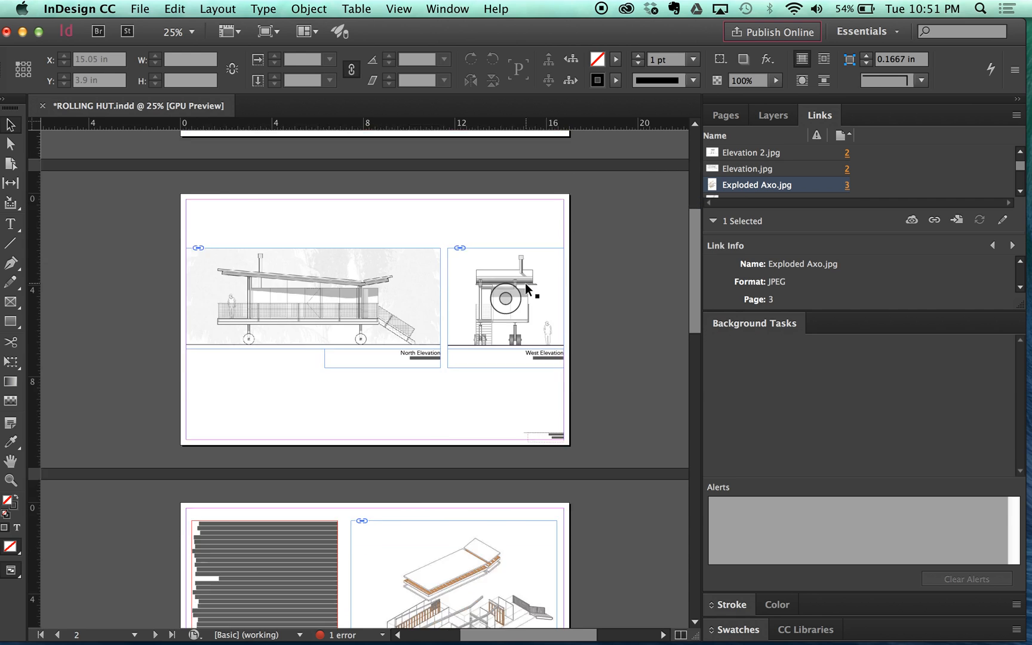
scroll(519, 281, "up", 6)
Select the site plan on page 4, uncover the Finder windows and close the ROLLING HUT Folder window
left_click(507, 293)
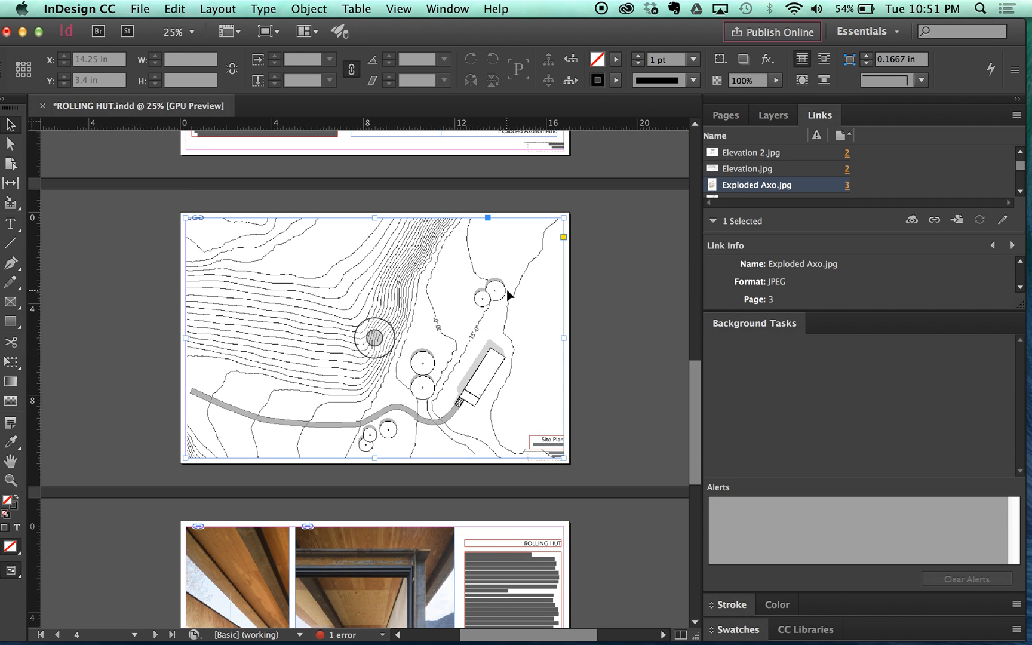
left_click_drag(632, 40, 544, 126)
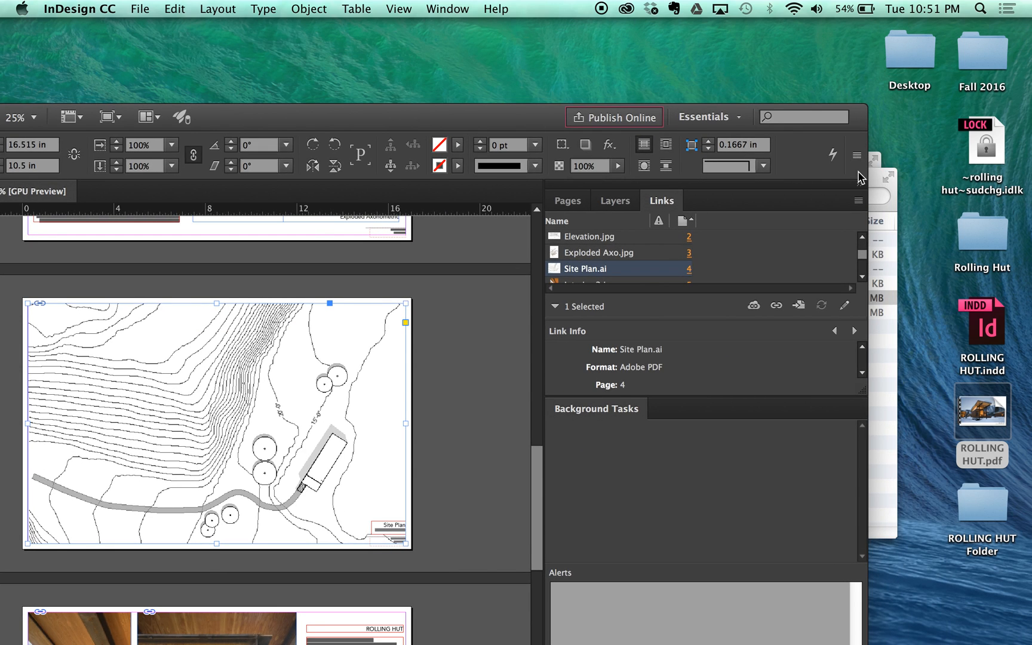
left_click(873, 180)
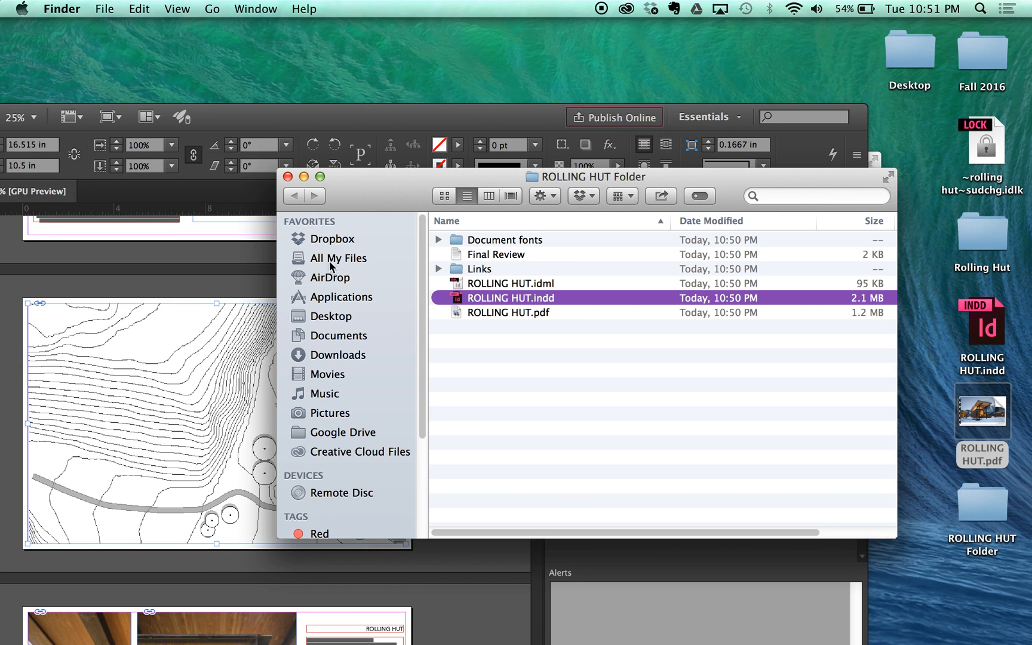
left_click(287, 176)
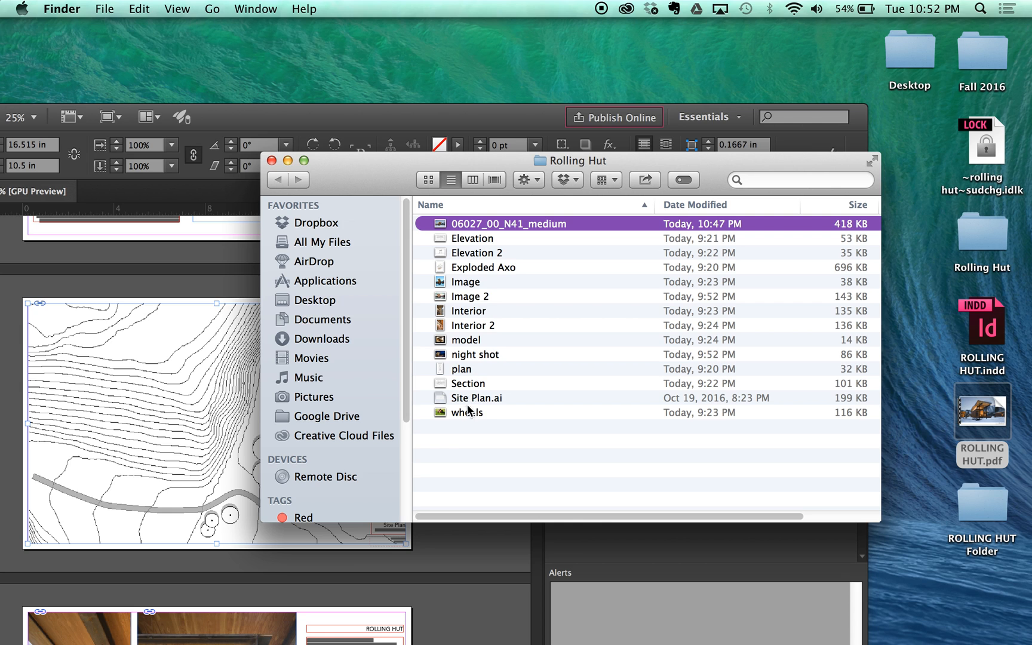
Move Site Plan.ai out of the Rolling Hut folder onto the Desktop and bring the InDesign document back into view
left_click_drag(471, 405, 684, 70)
left_click(411, 122)
left_click_drag(462, 120, 705, 42)
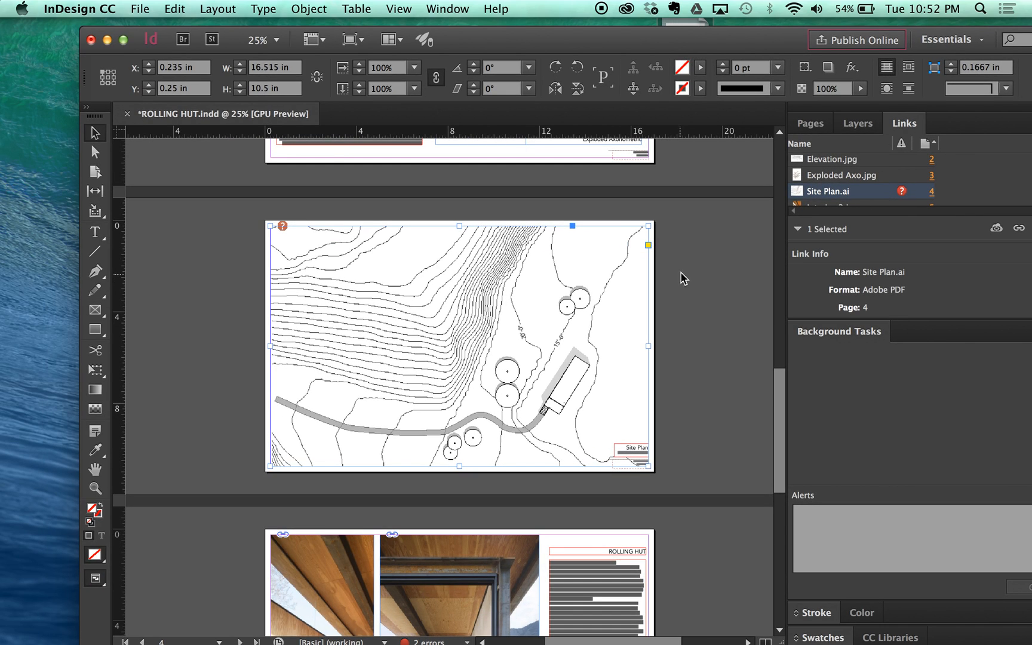
Set up an Adobe PDF (Print) export of the booklet named ROLLING HUT 2, saved to the Desktop
left_click(682, 279)
left_click(142, 9)
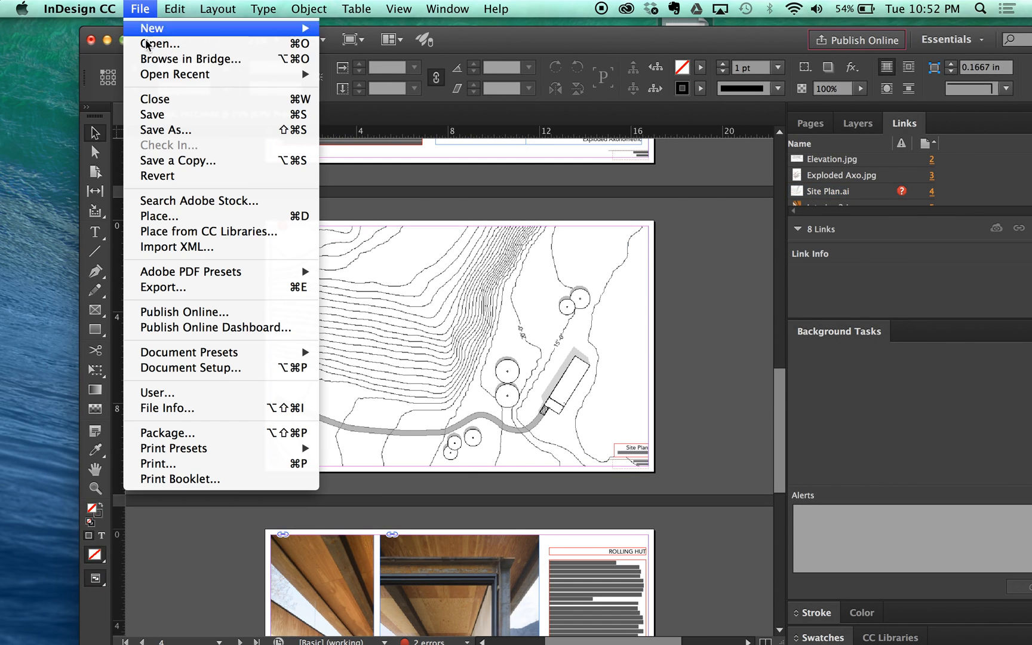
left_click(163, 287)
left_click(505, 173)
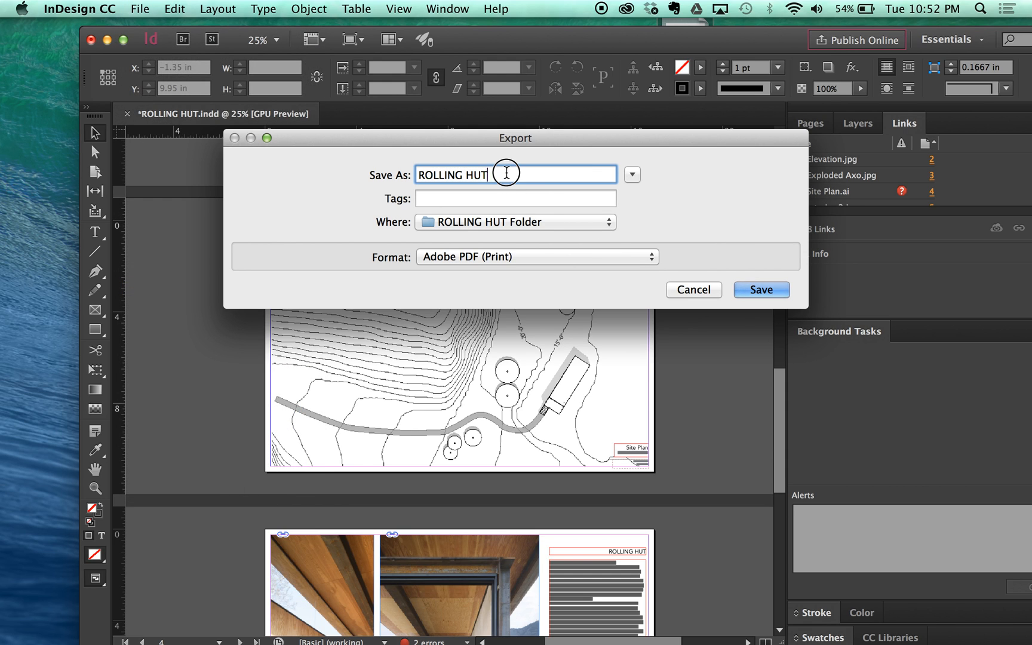
type("F")
key("BackSpace")
type("2")
left_click(582, 222)
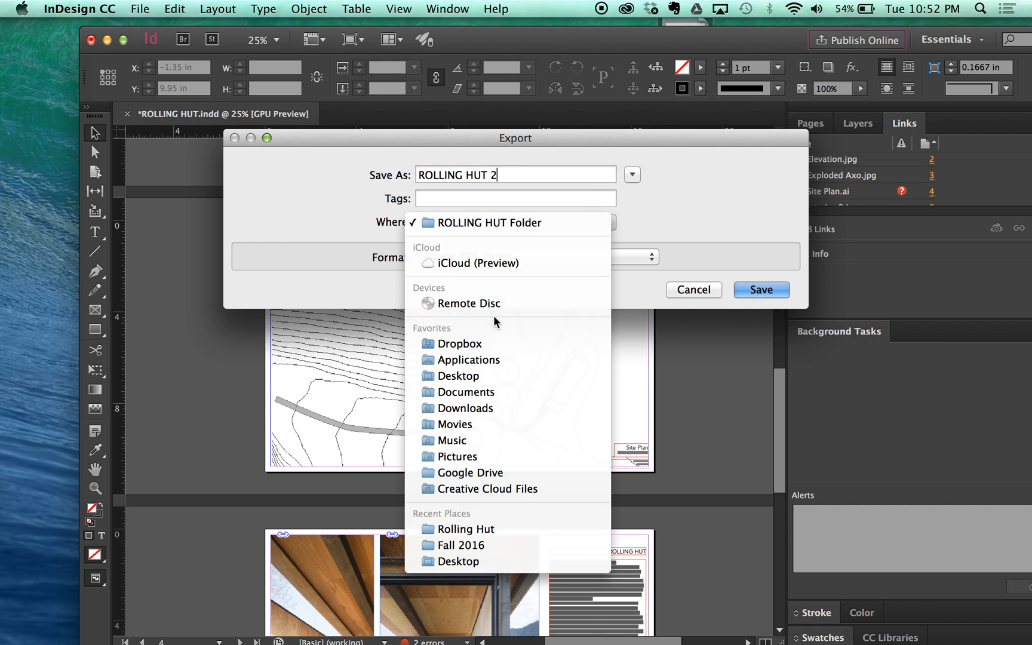
left_click(490, 376)
left_click(759, 289)
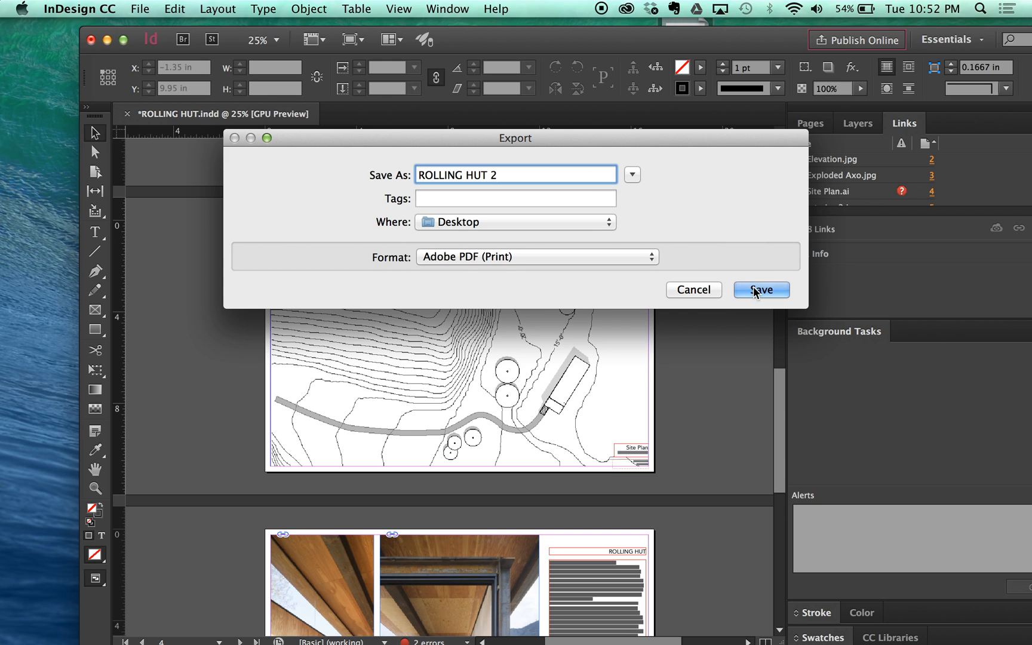
Run the PDF export with the offered settings and continue despite the missing site plan link
left_click(723, 566)
left_click(672, 365)
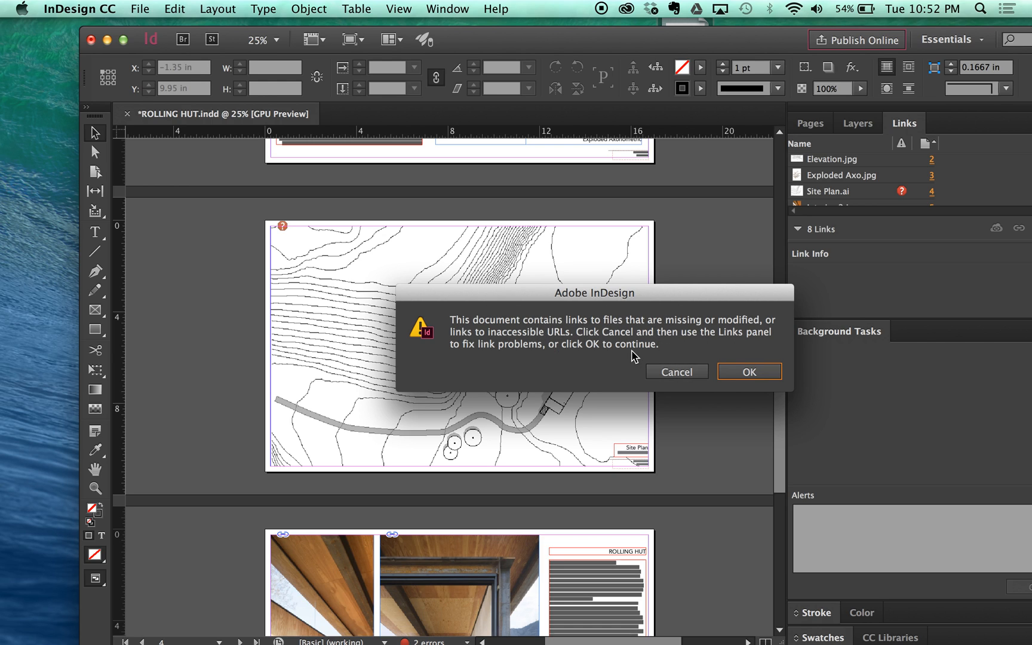
left_click(742, 371)
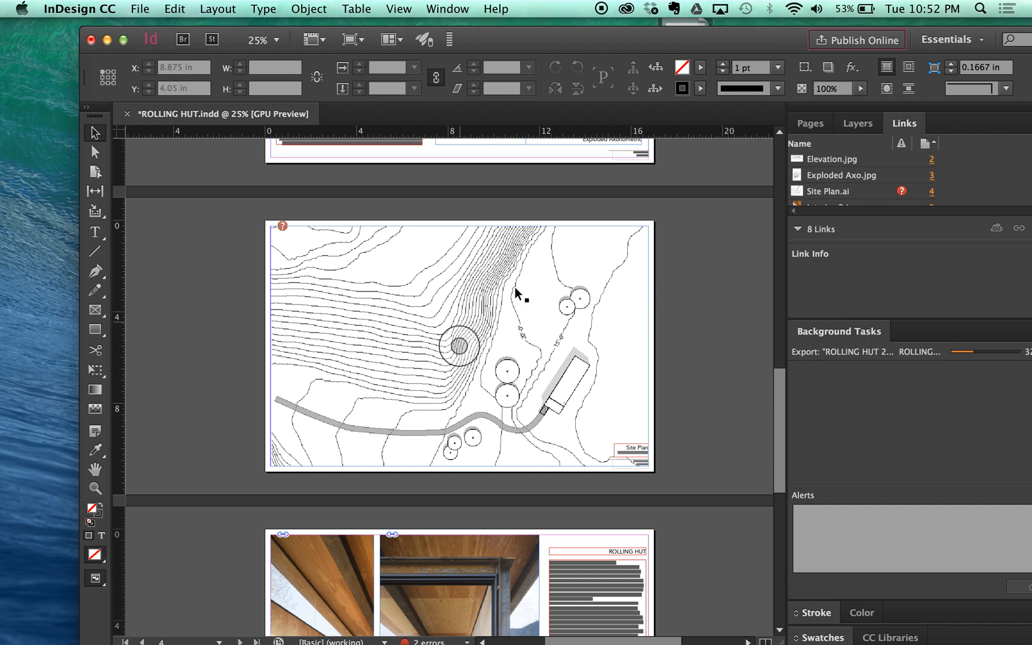
Open ROLLING HUT 2.pdf from the Desktop and examine the line quality of the site plan on page 4
left_click(106, 40)
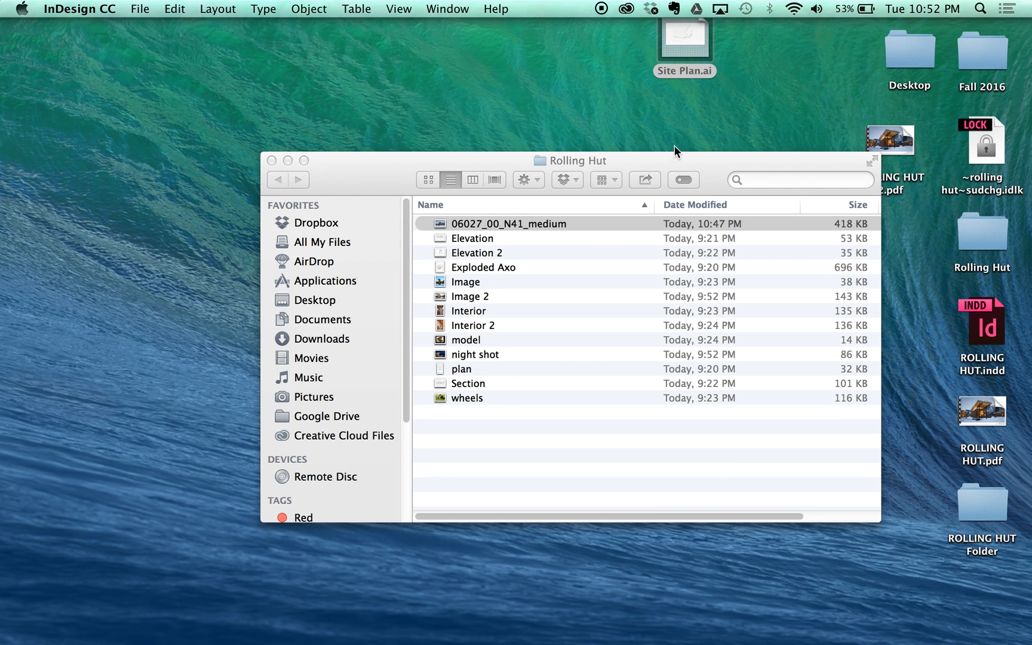
left_click(889, 140)
left_click(896, 134)
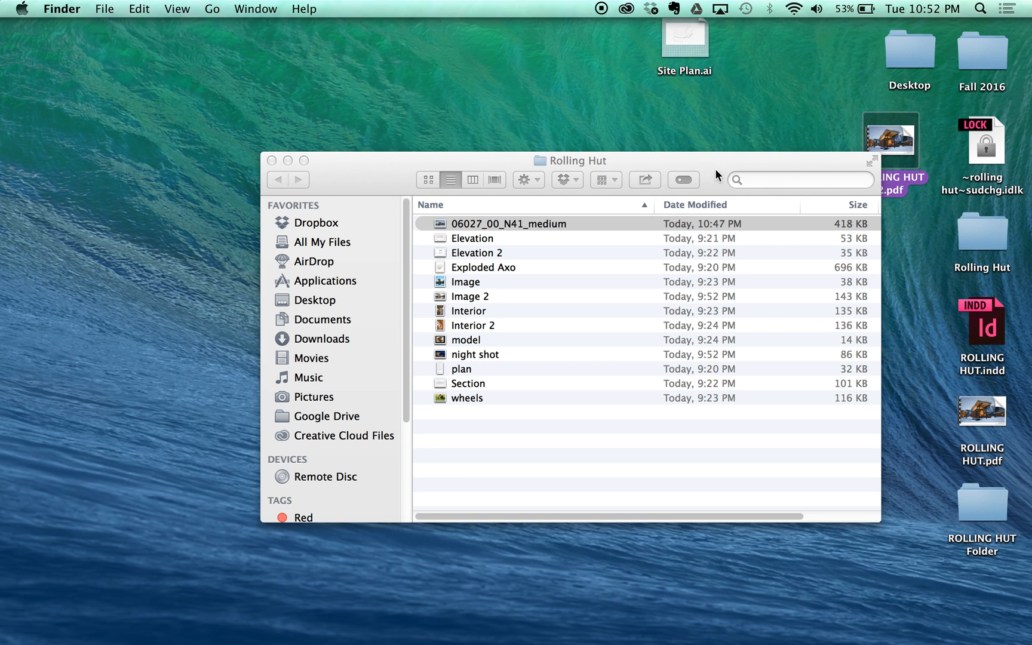
left_click_drag(718, 175, 591, 189)
double_click(900, 127)
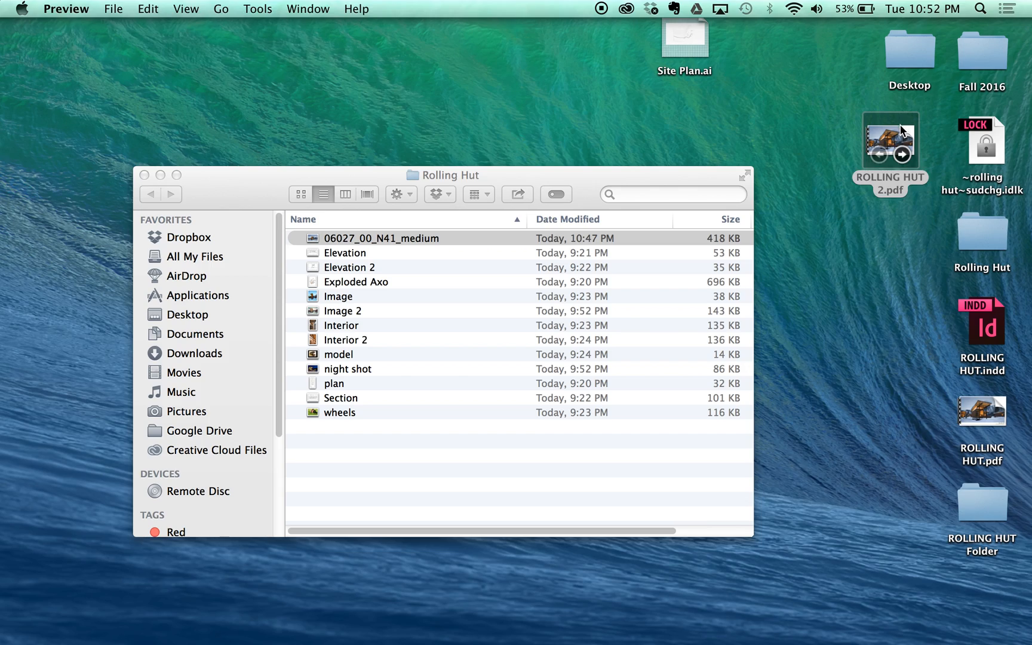
scroll(286, 260, "down", 20)
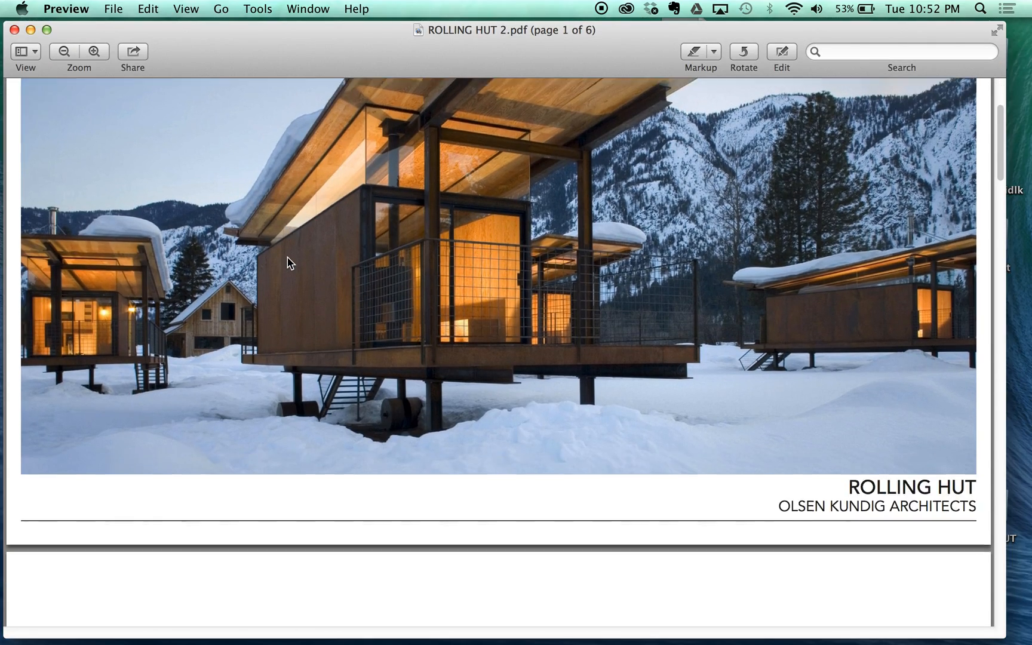
scroll(287, 299, "down", 15)
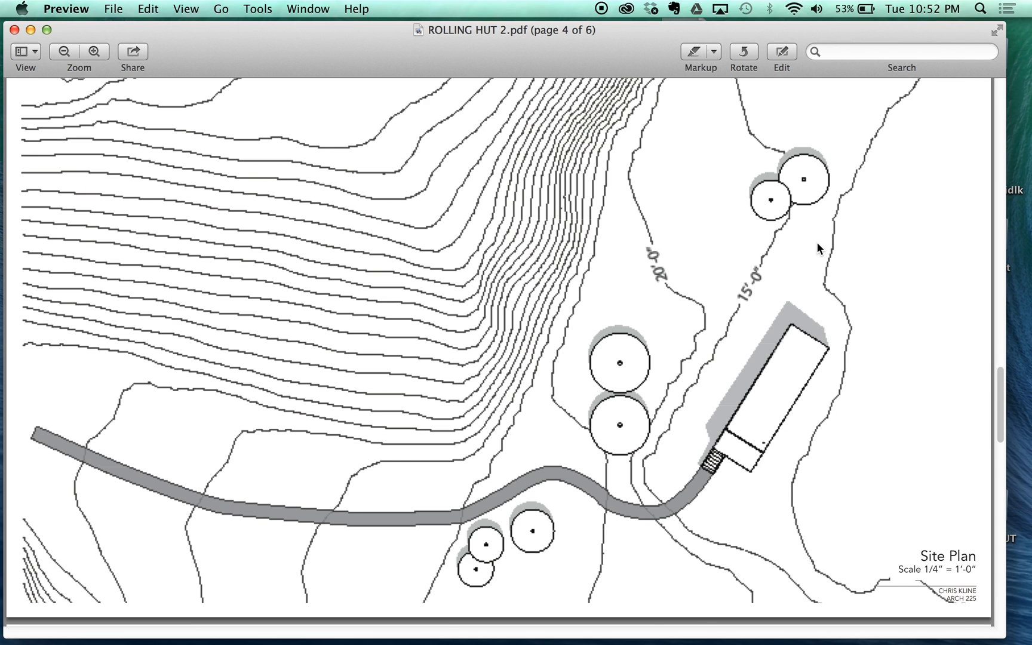
scroll(644, 391, "down", 1)
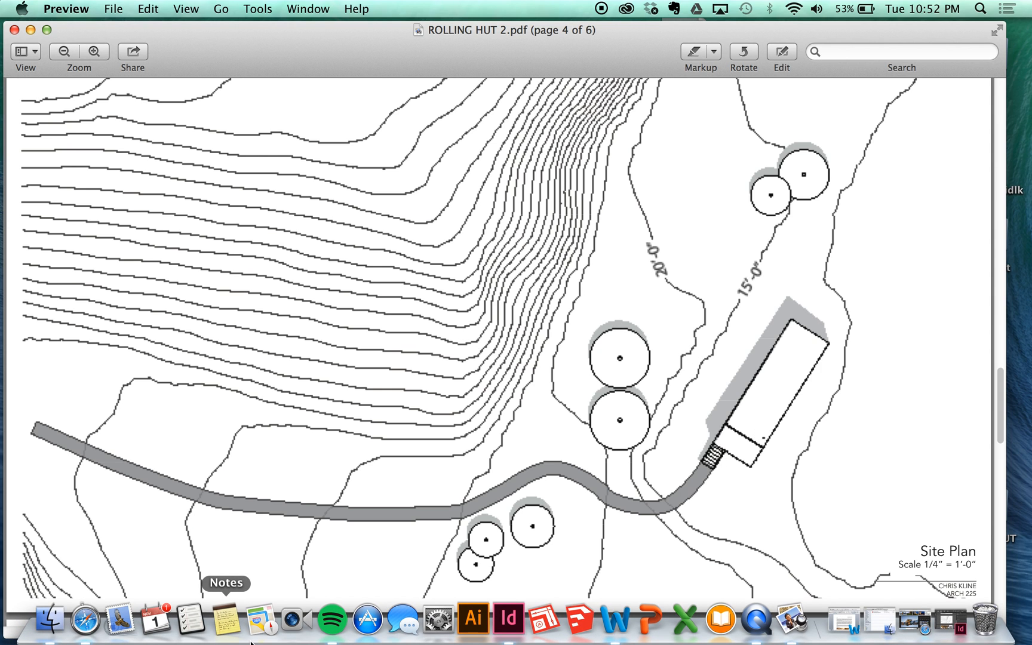
Switch back to InDesign and select the missing Site Plan.ai link
left_click(509, 619)
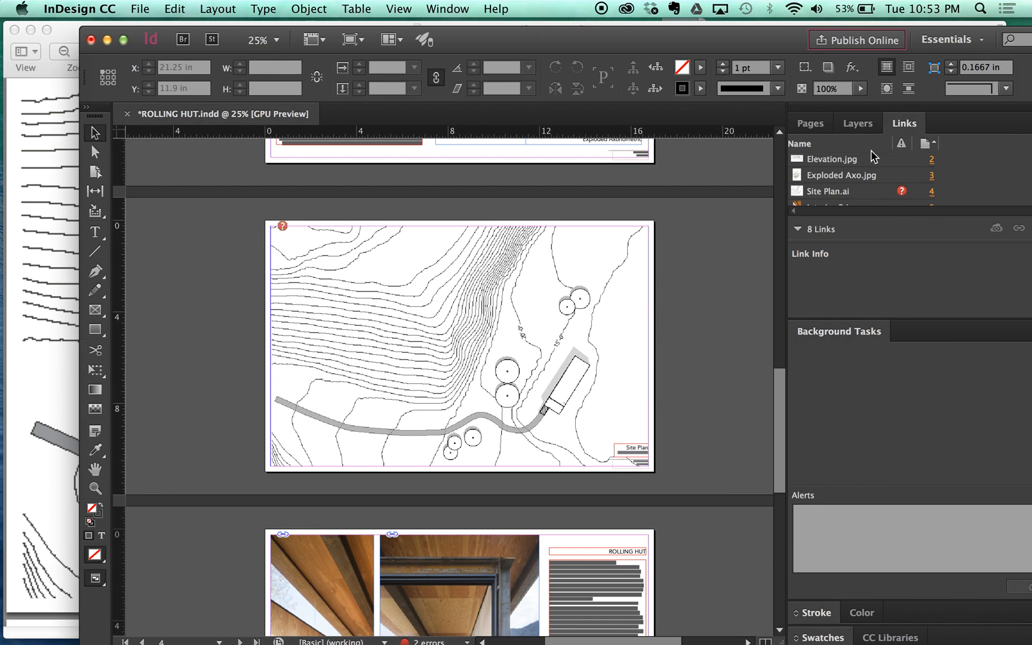
left_click(904, 194)
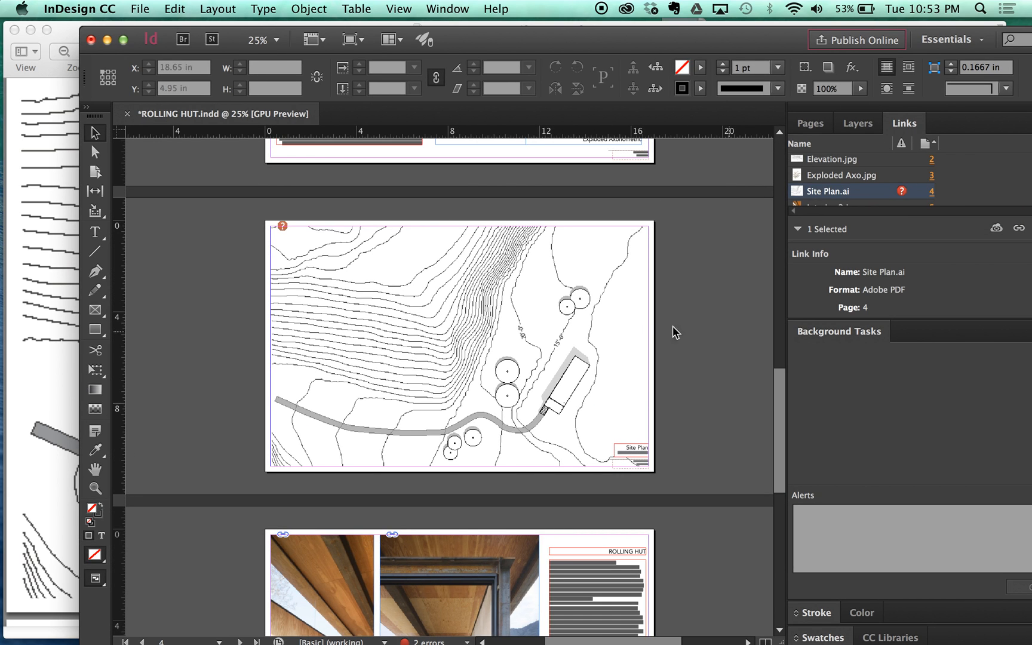
Close the ROLLING HUT 2 PDF and move Site Plan.ai from the Desktop back into the Rolling Hut folder
left_click_drag(797, 40, 546, 99)
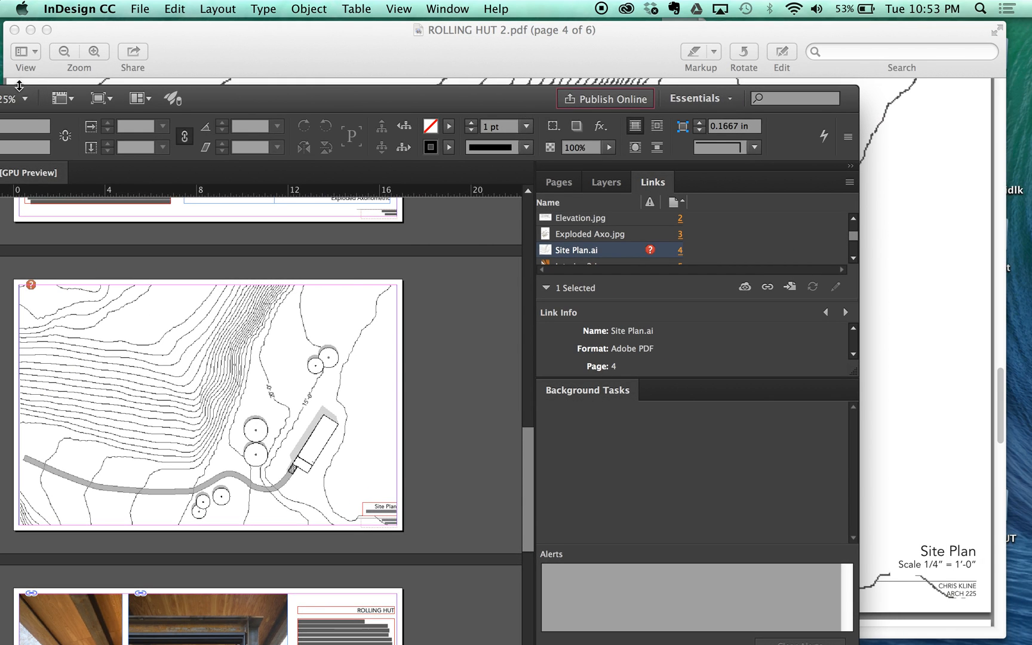
left_click(18, 30)
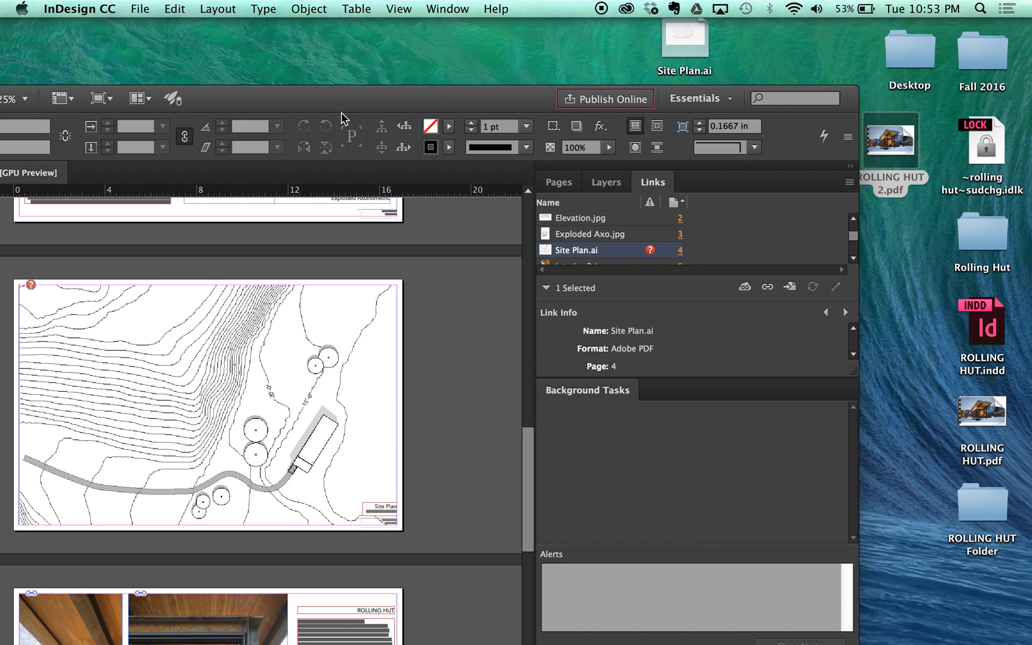
left_click_drag(472, 105, 104, 209)
left_click_drag(685, 48, 651, 371)
Open ROLLING HUT.pdf from the Desktop, examine the site plan on page 4 for comparison and close the PDF
double_click(997, 410)
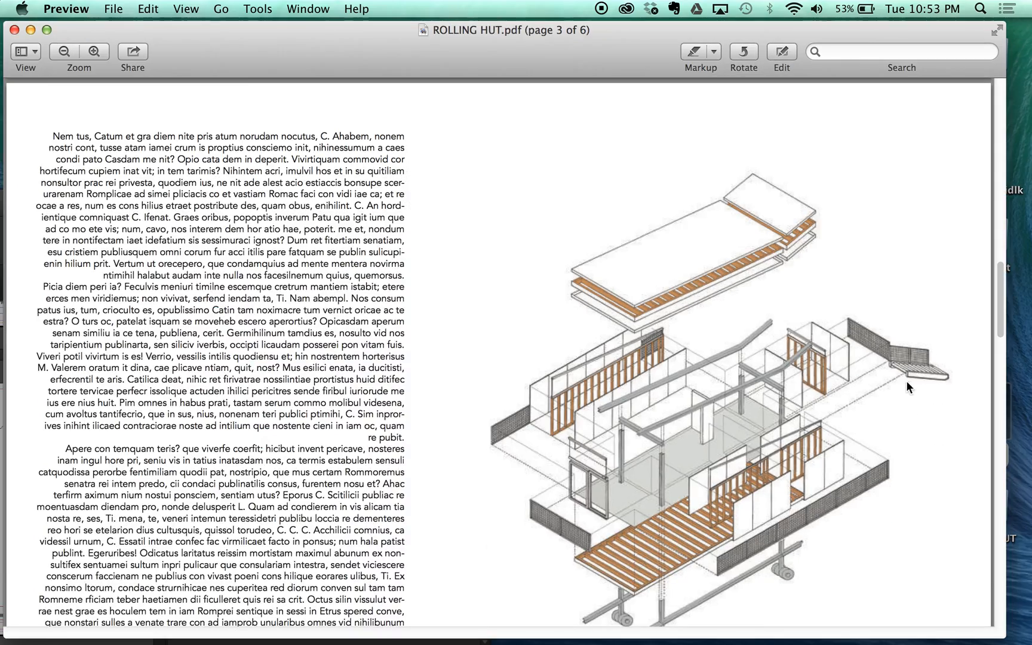
scroll(687, 382, "down", 10)
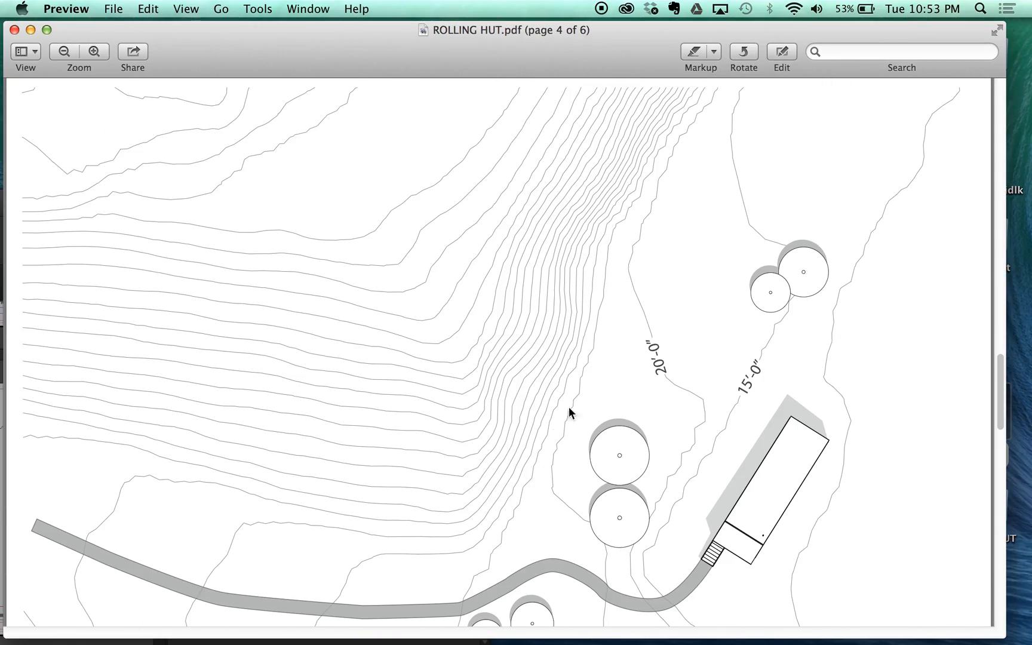
left_click(14, 30)
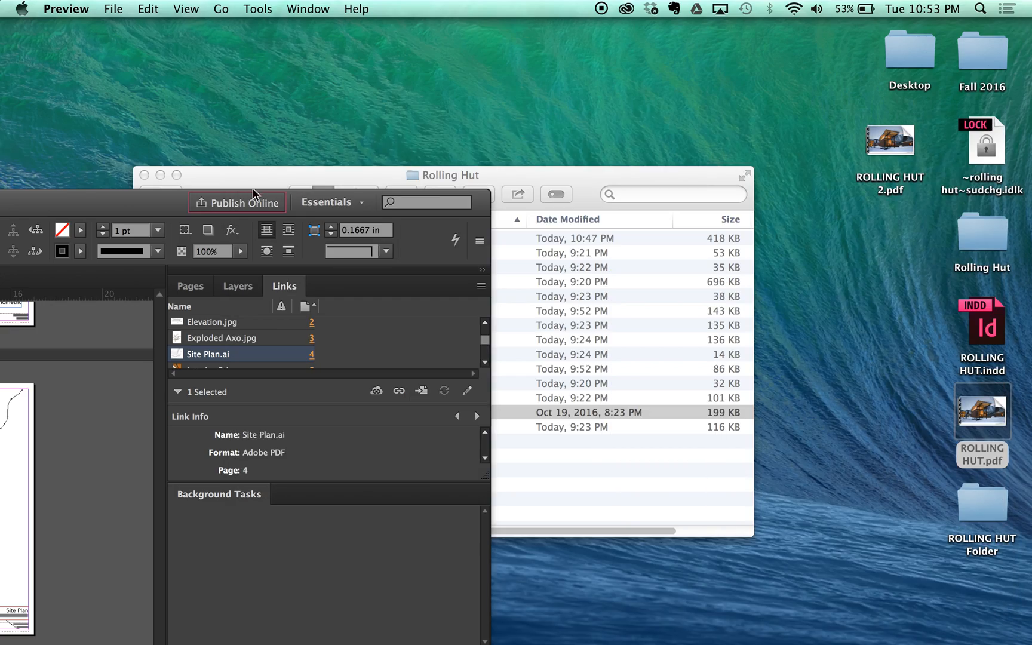
Bring the InDesign document back into full view and return to the cover page
left_click(115, 203)
double_click(58, 206)
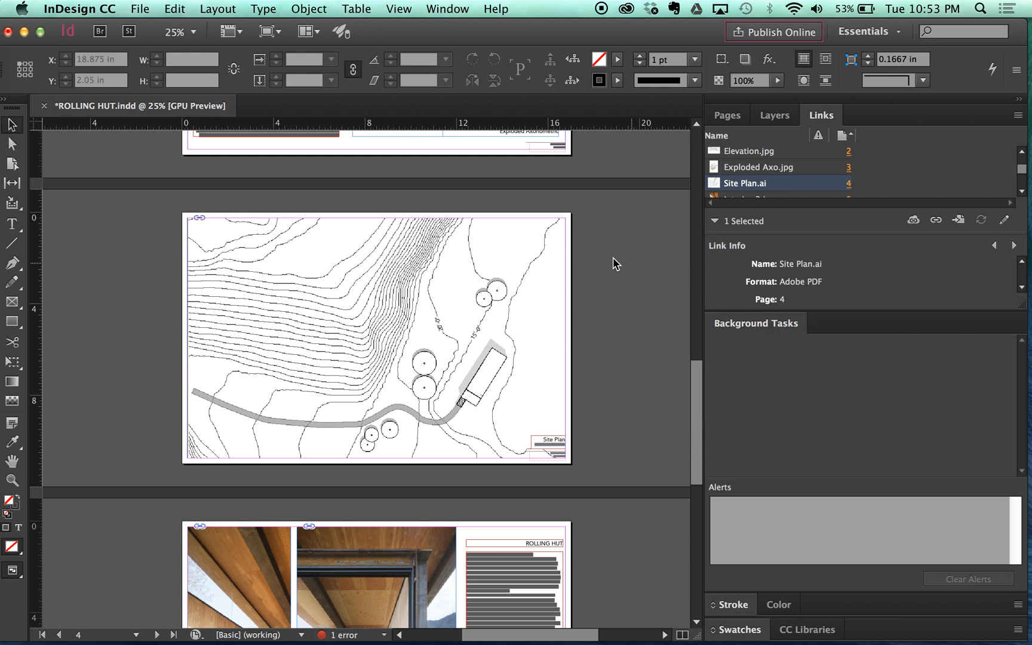
scroll(611, 267, "up", 1)
scroll(611, 267, "up", 20)
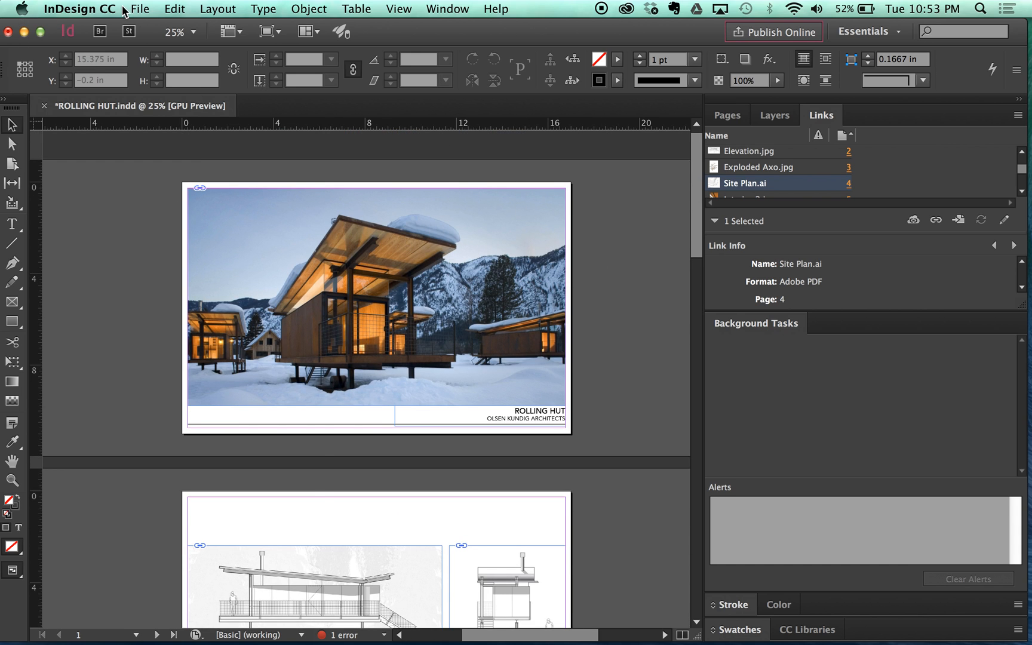
Create a new 10-page Letter print document in landscape orientation with facing pages
left_click(138, 9)
mouse_move(151, 28)
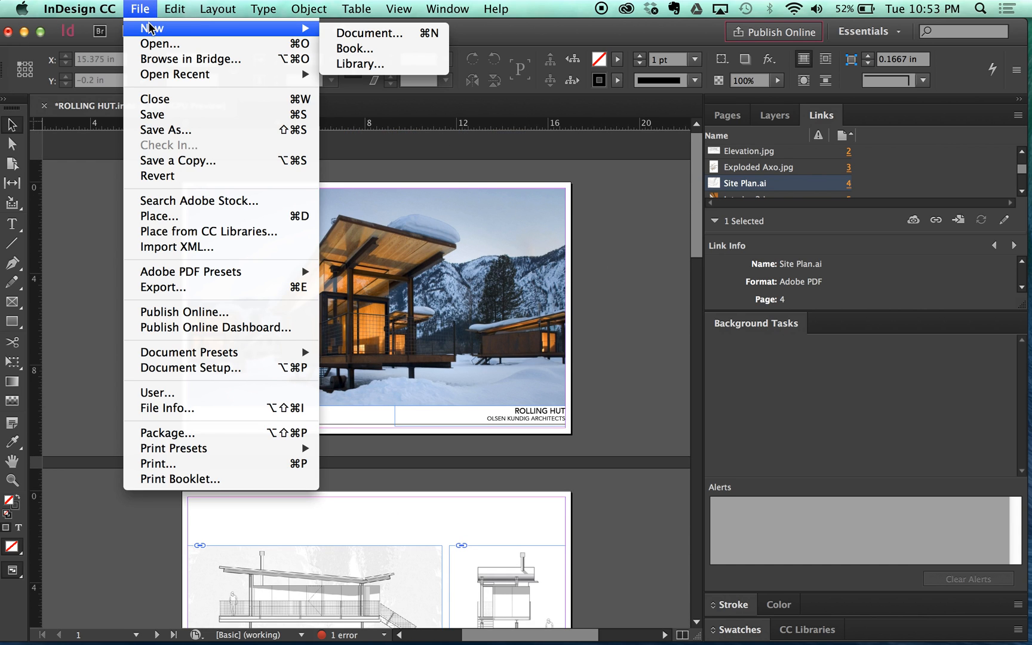
left_click(363, 30)
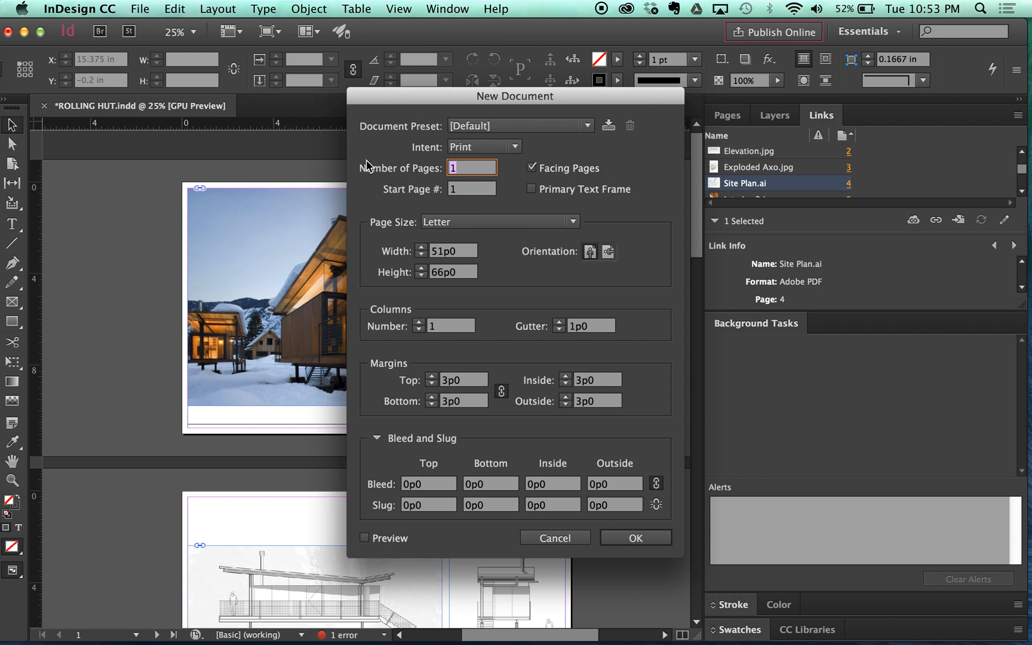
left_click(471, 170)
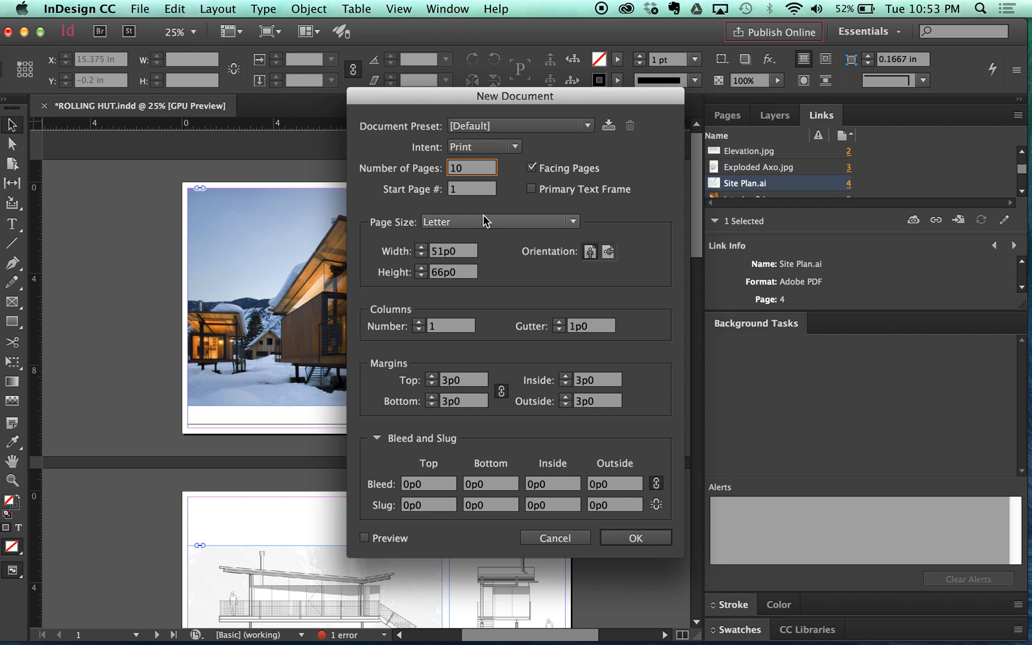
left_click(608, 252)
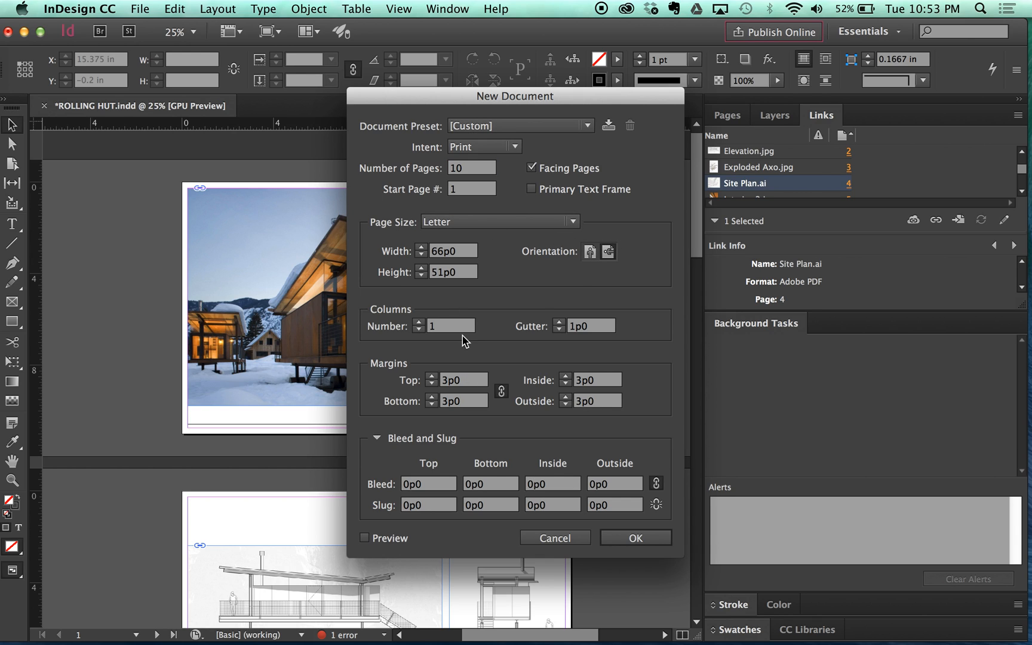
left_click(635, 538)
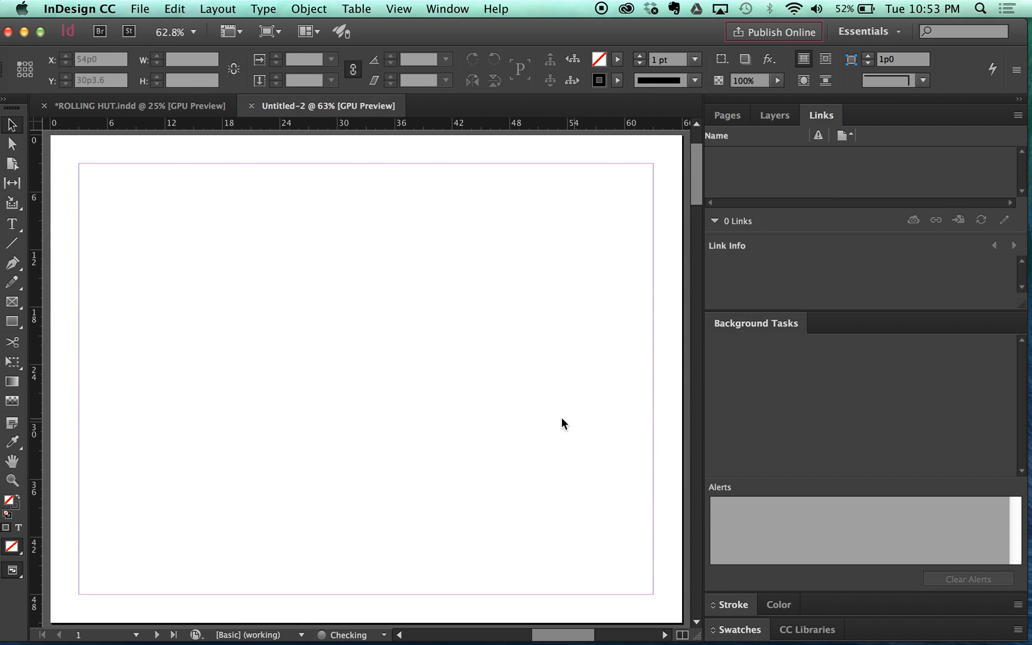
Examine how the single first page and the facing-page spreads are arranged in the new document
key("super+minus")
key("super+minus")
key("super+minus")
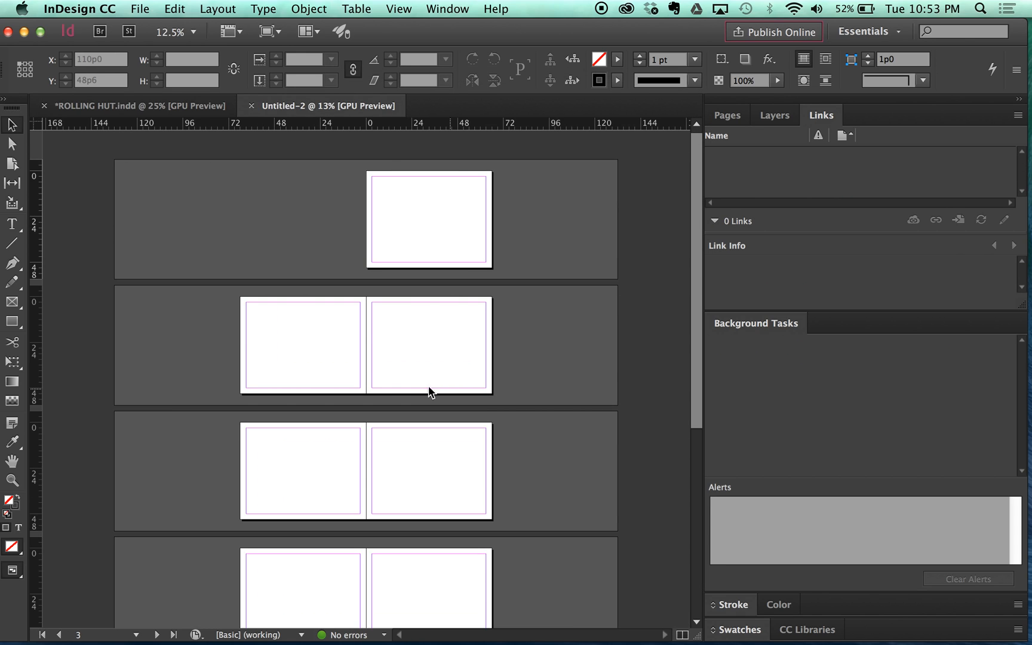
key("super+equal")
left_click_drag(575, 302, 460, 346)
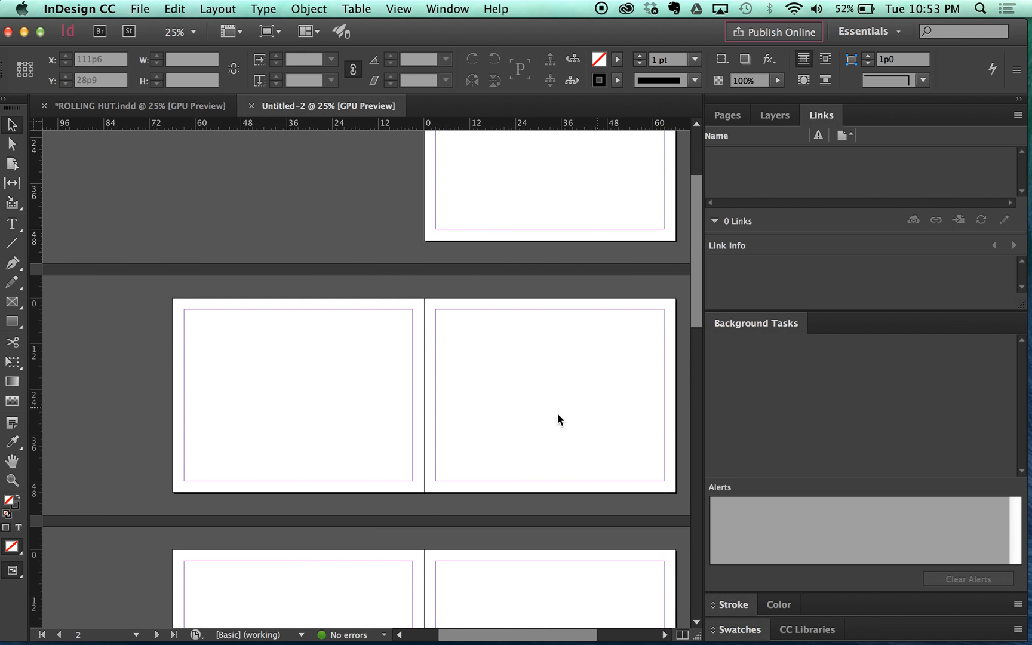
scroll(557, 419, "down", 5)
scroll(639, 423, "up", 2)
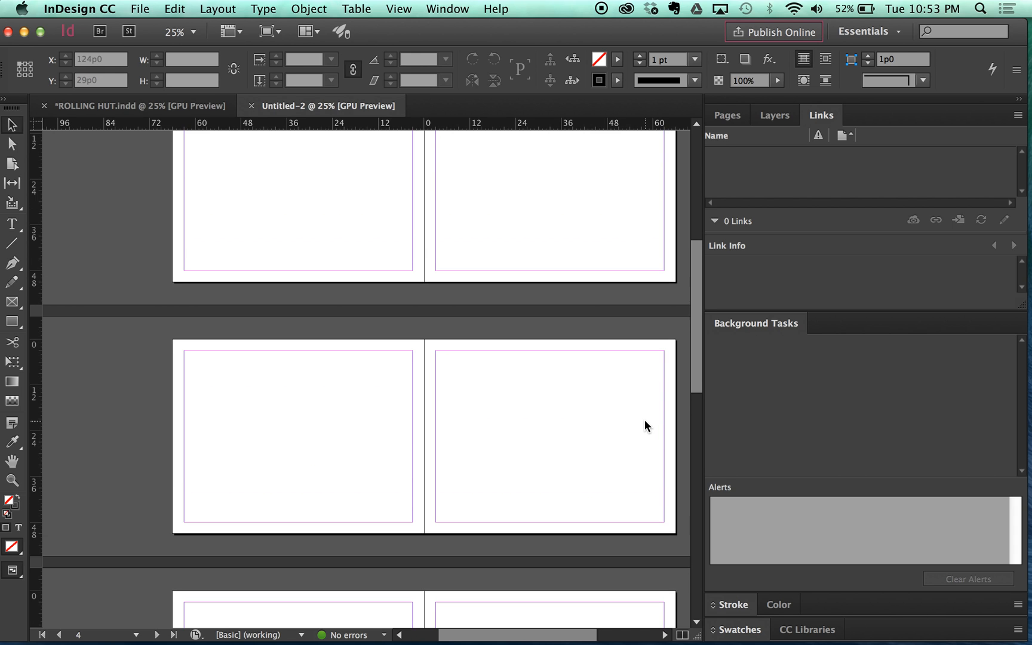
scroll(639, 406, "up", 4)
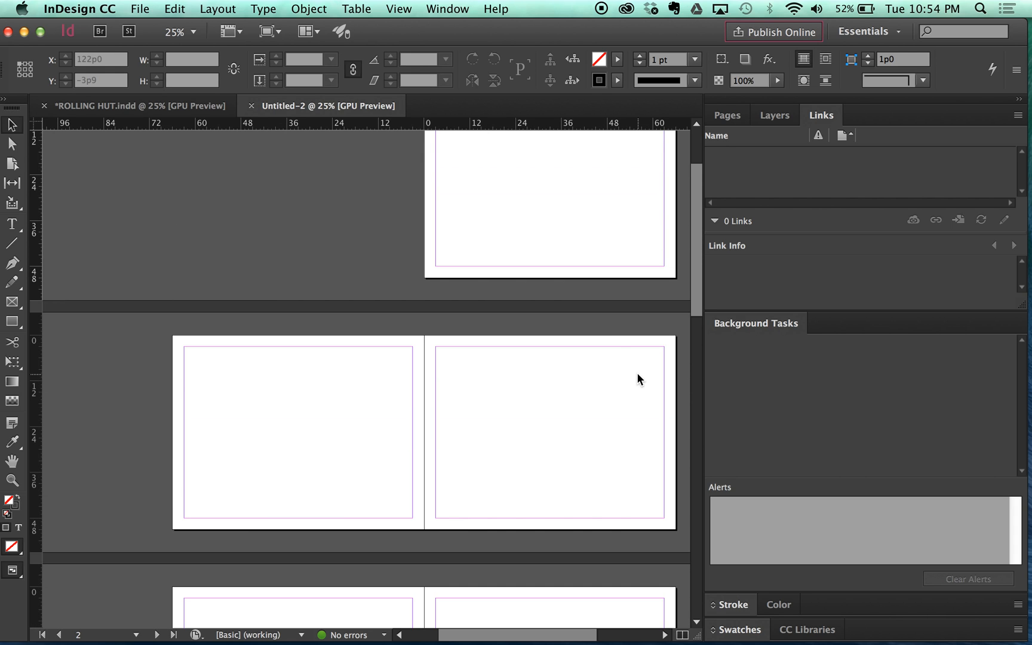
scroll(577, 280, "up", 2)
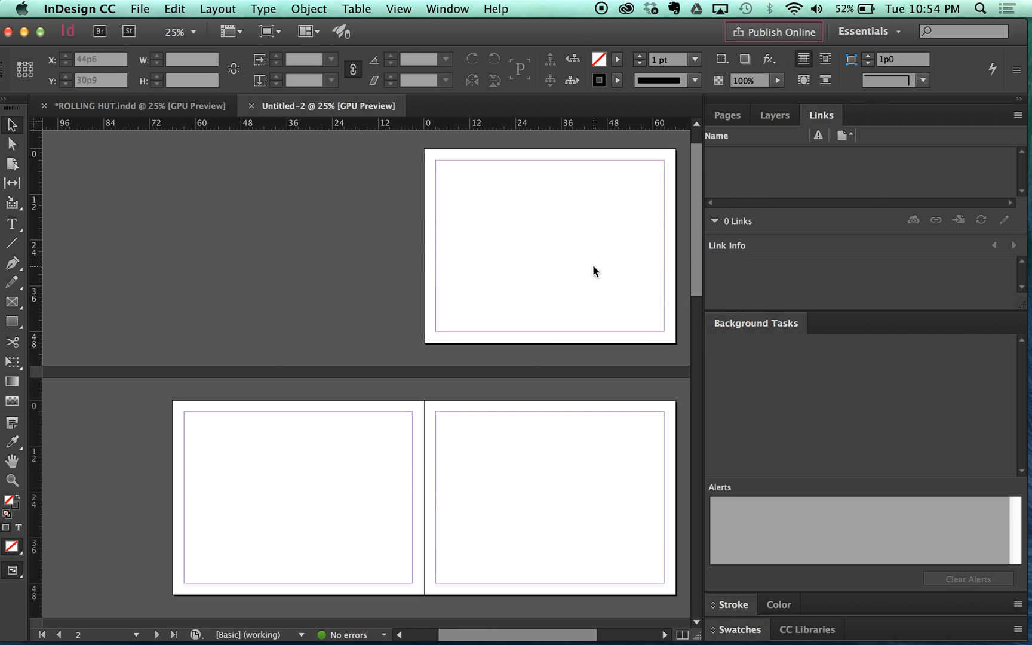
scroll(594, 271, "down", 1)
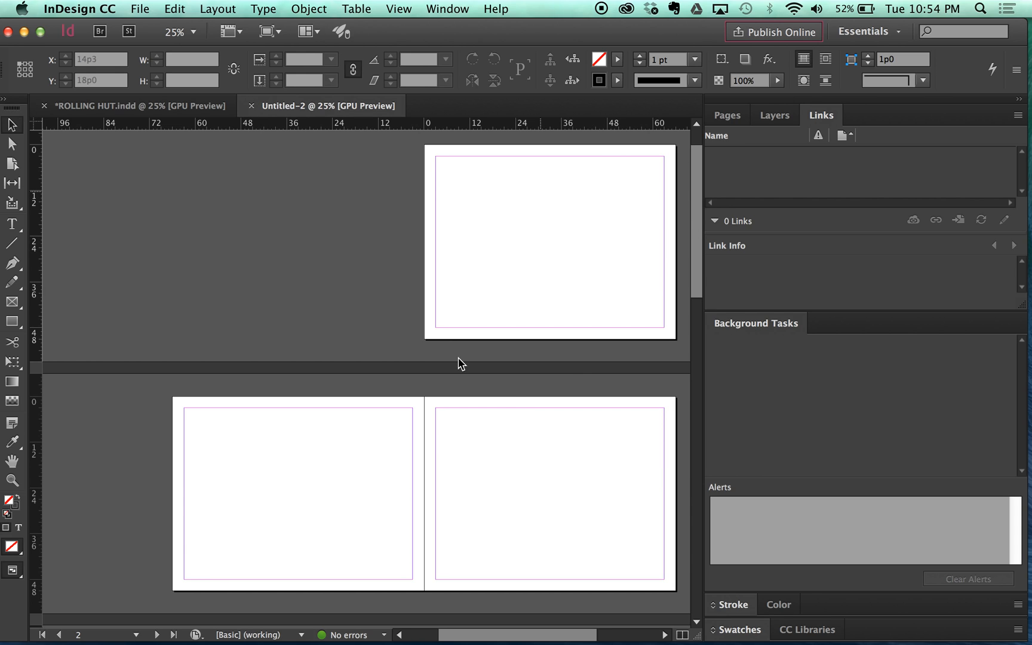
scroll(445, 316, "down", 1)
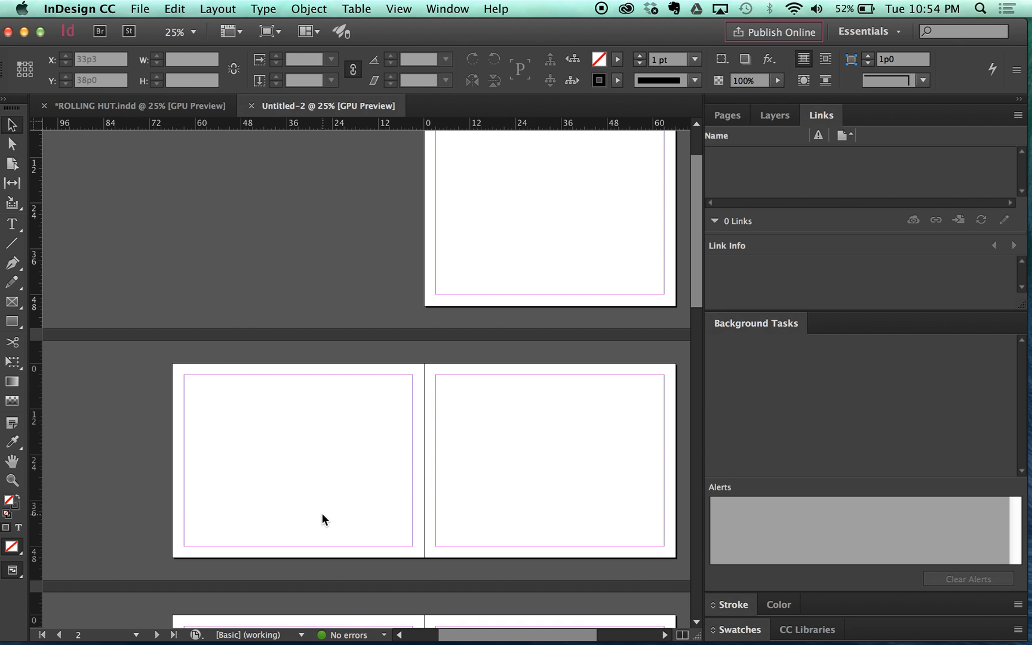
scroll(538, 382, "down", 5)
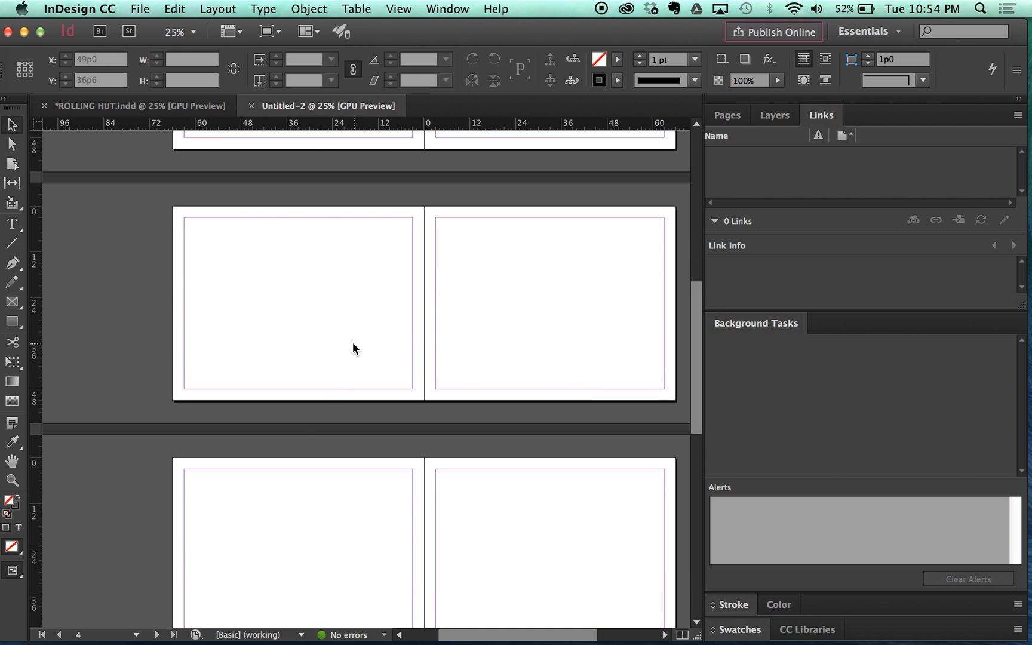
scroll(358, 349, "up", 17)
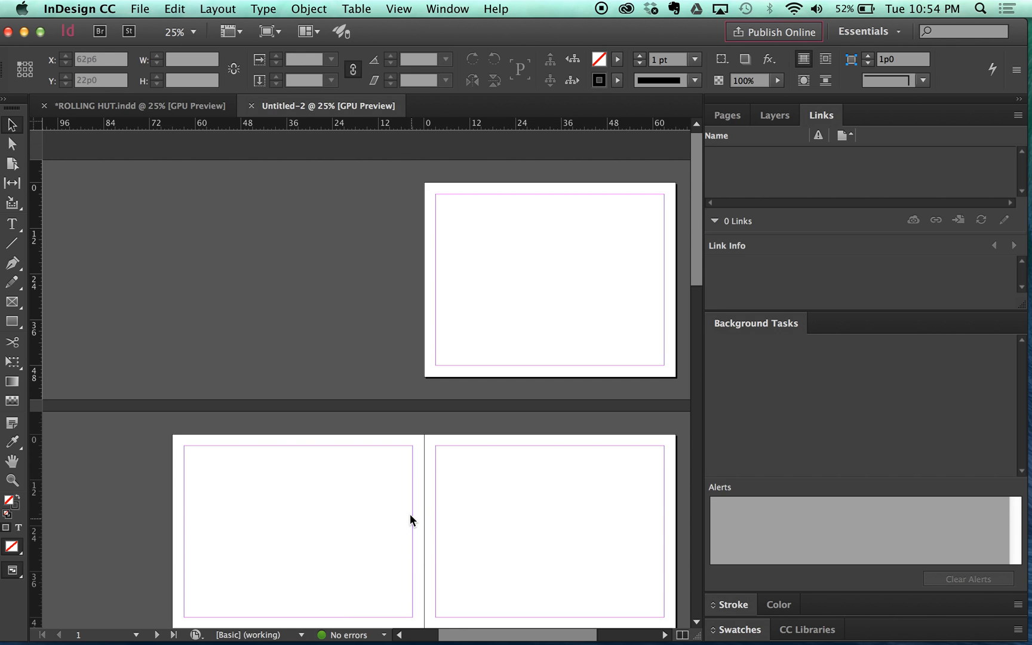
Close the untitled facing-pages document and return to the Rolling Hut booklet
scroll(410, 520, "down", 5)
scroll(499, 341, "down", 2)
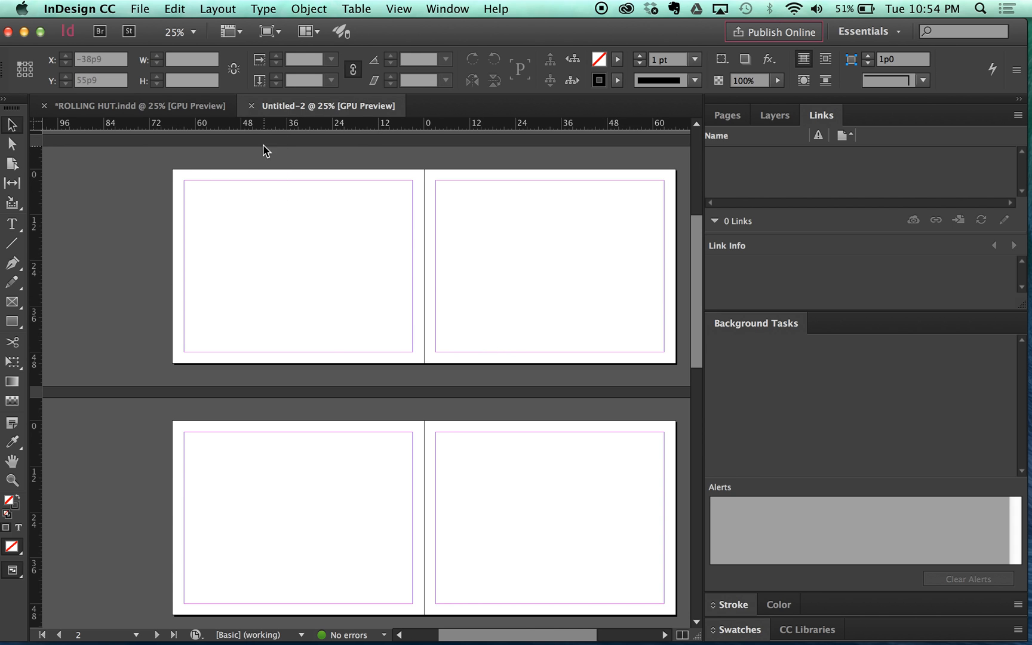
left_click(251, 106)
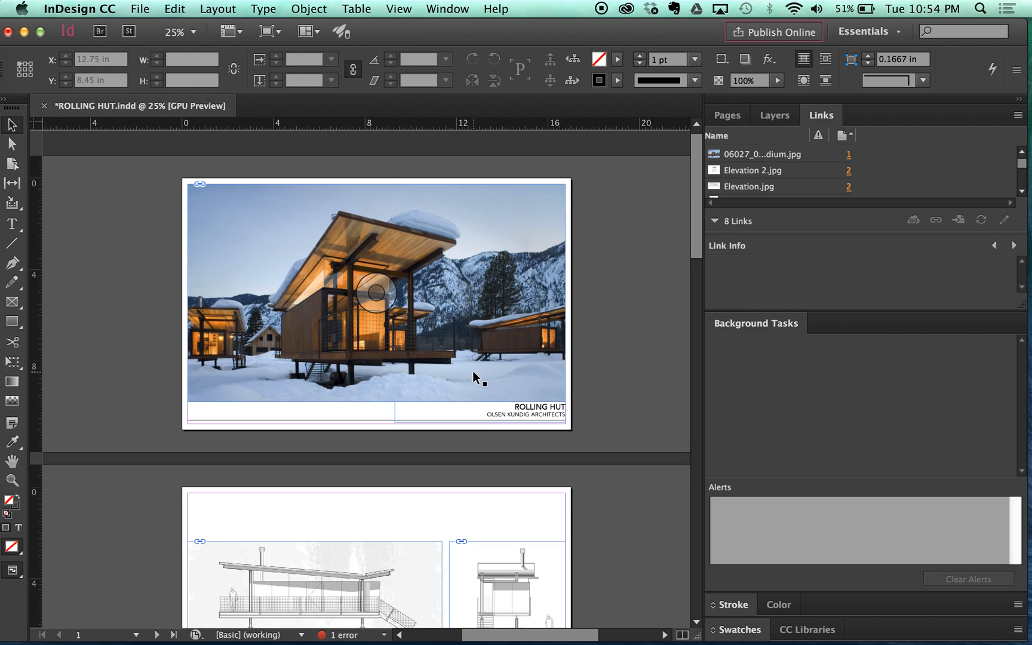
Review the finished booklet's pages from the cover through the back-page night photo, then back up to the elevations on page 2
scroll(475, 377, "down", 5)
scroll(472, 378, "down", 12)
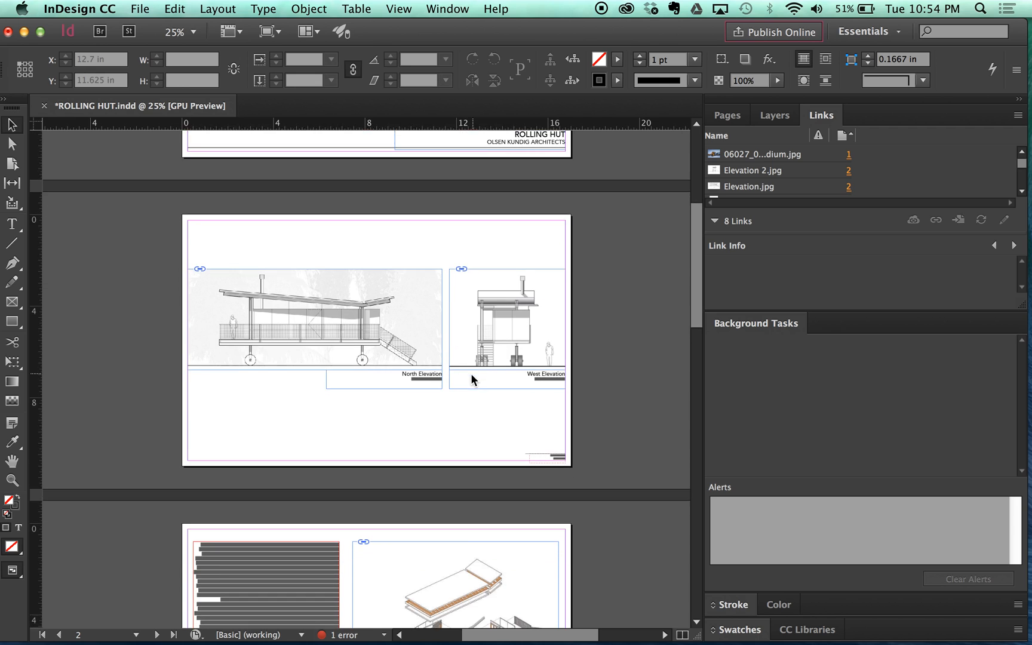
scroll(427, 423, "down", 20)
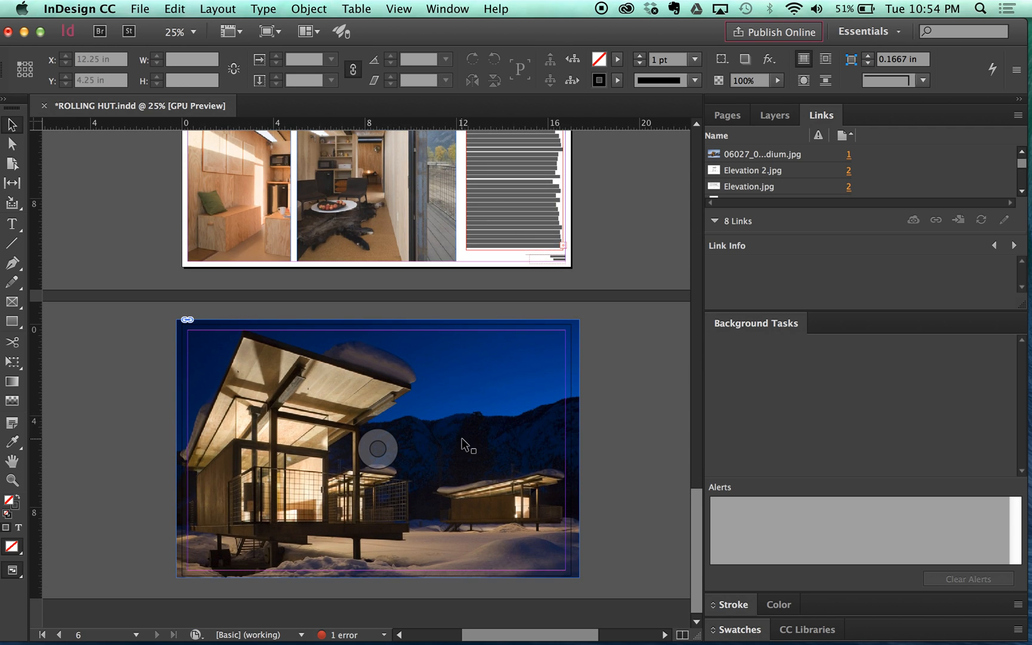
scroll(462, 442, "up", 15)
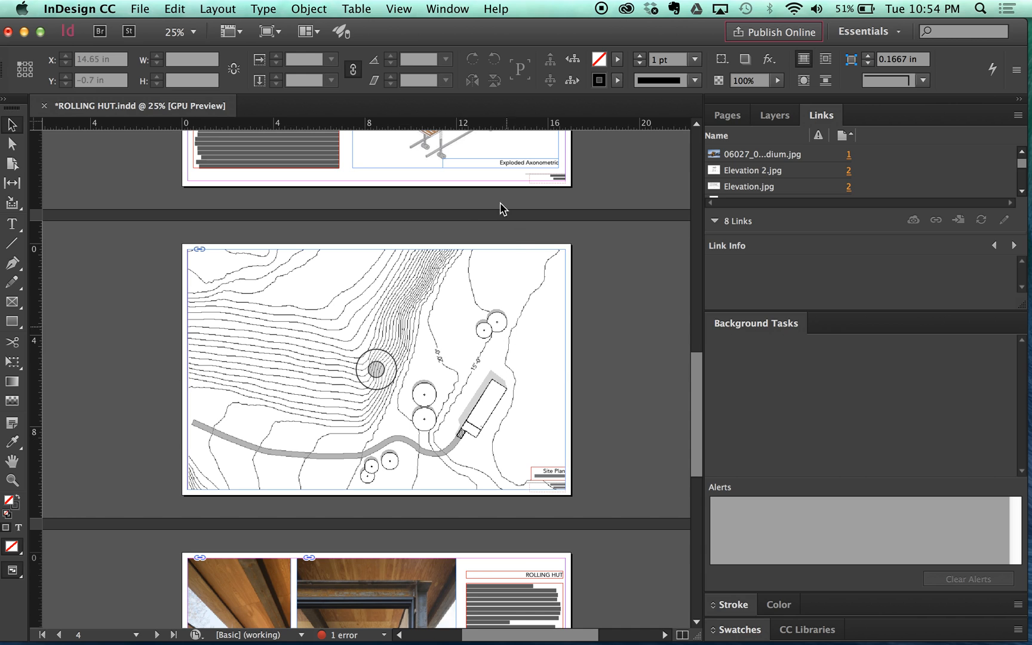
scroll(513, 343, "up", 10)
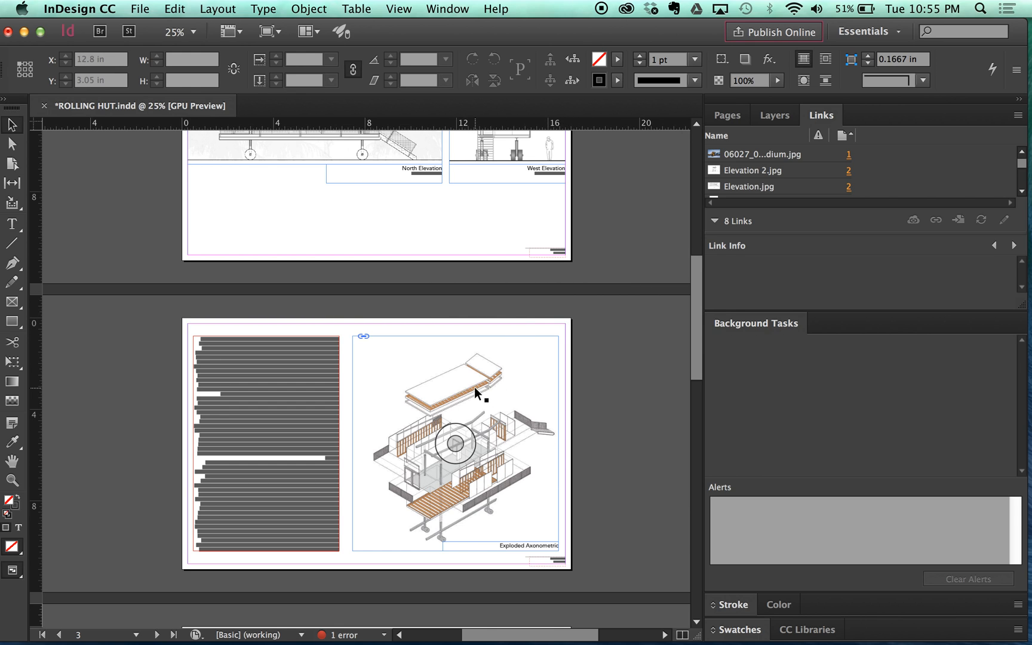
scroll(480, 394, "up", 5)
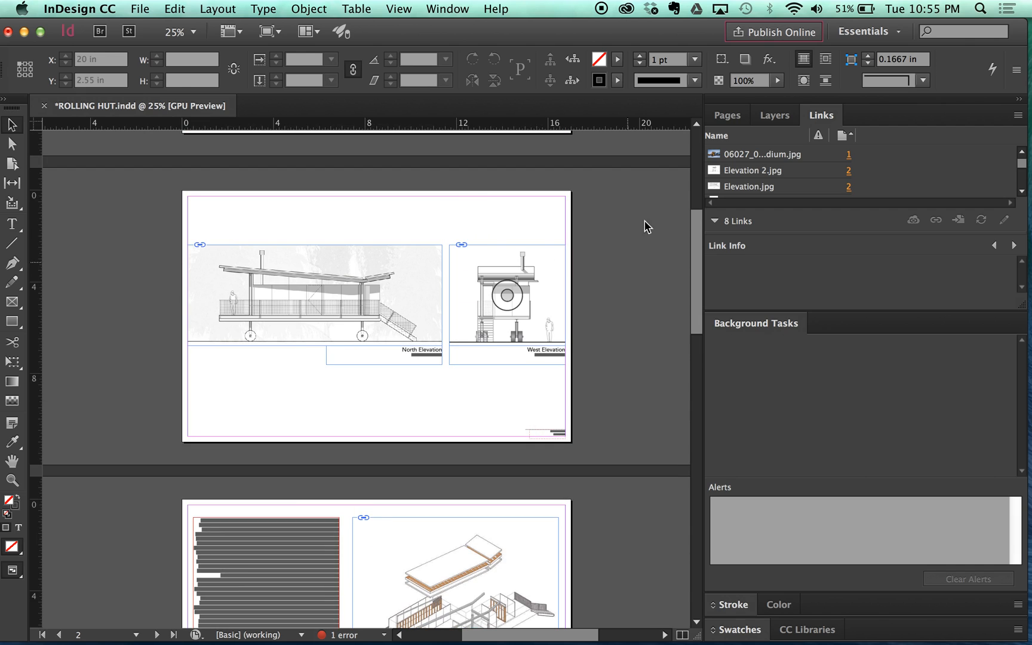